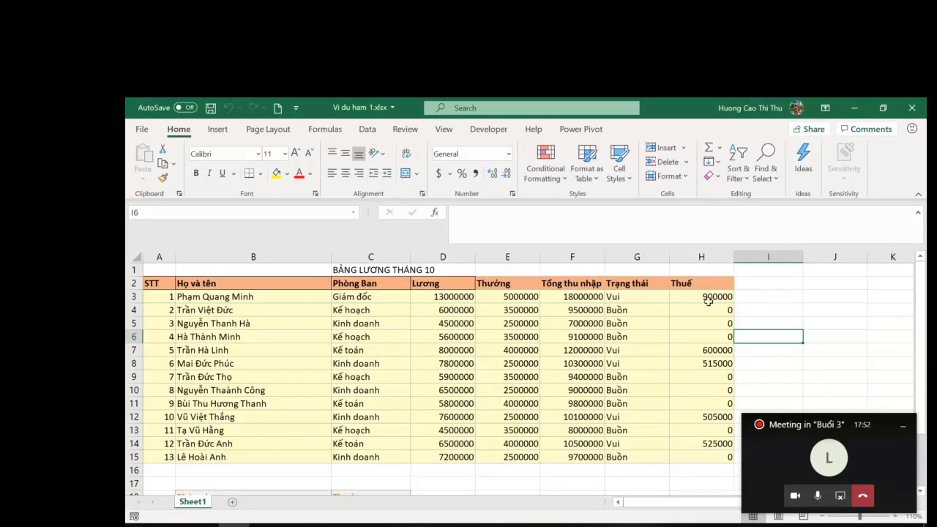
# Inspect the tax formula in H3 and the status formula in G3.
pyautogui.click(690, 296)
pyautogui.click(619, 301)
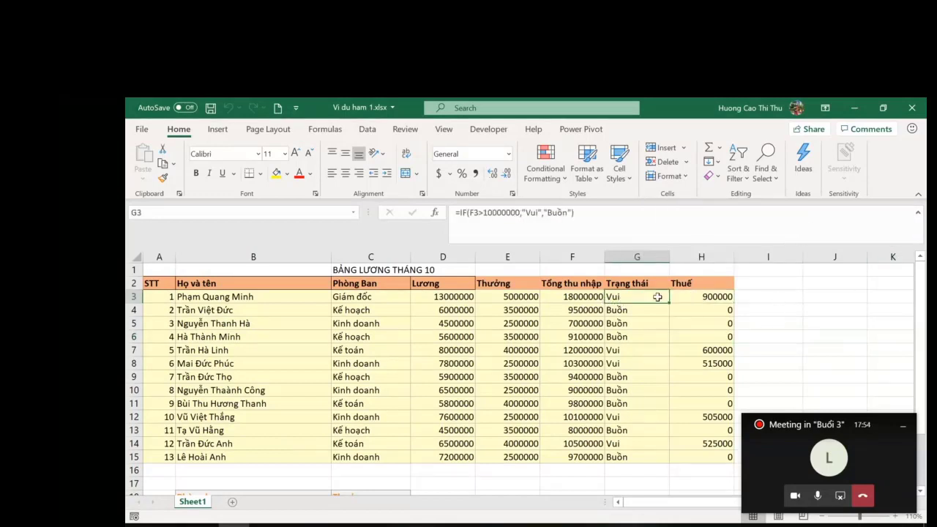
pyautogui.press('Right')
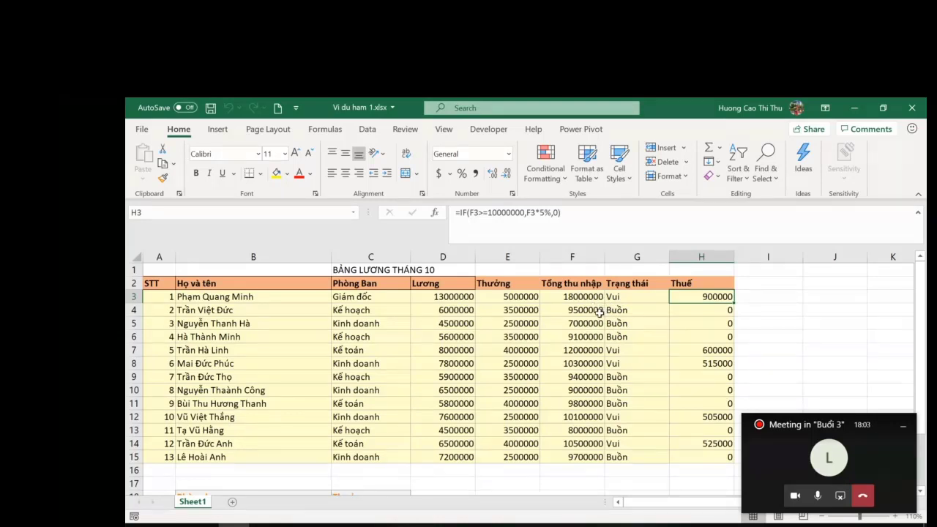
pyautogui.scroll(-3, 599, 311)
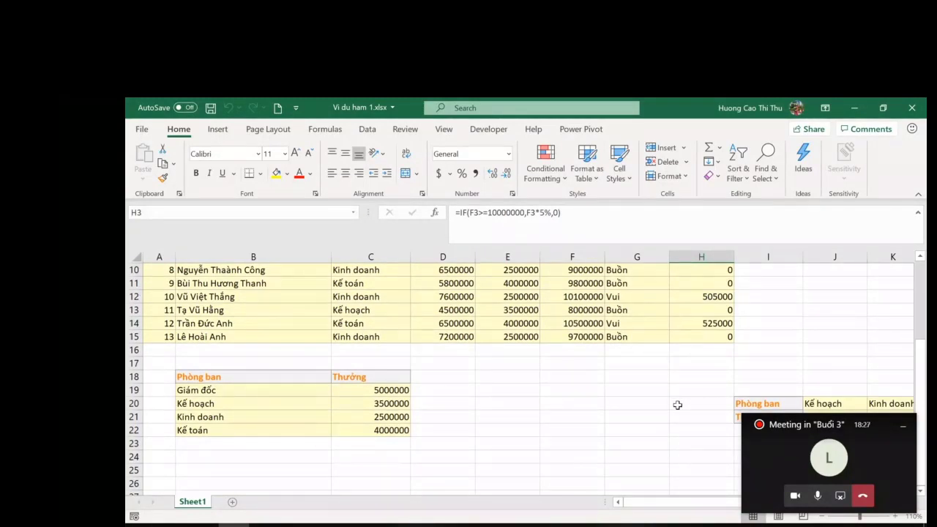
# Enter the title 'Thống kê thu nhập' in cell E17.
pyautogui.click(518, 378)
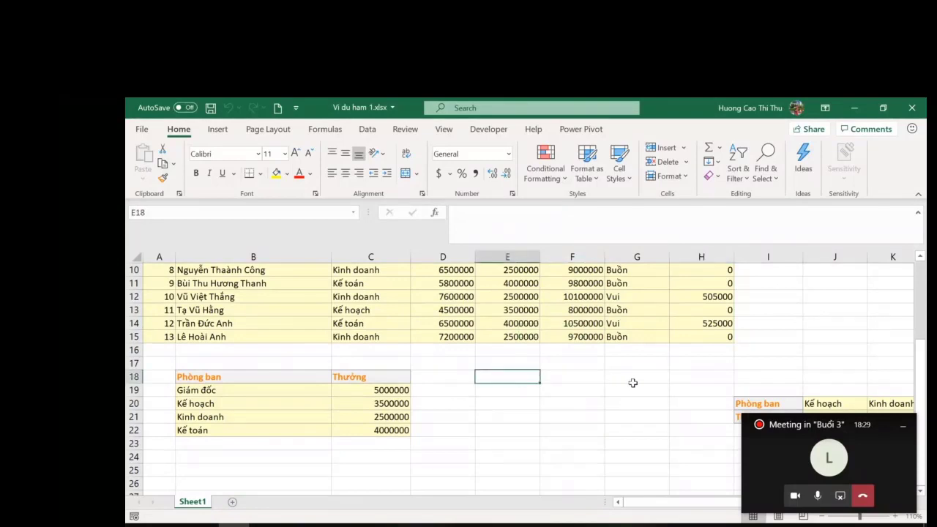
pyautogui.write('Thống')
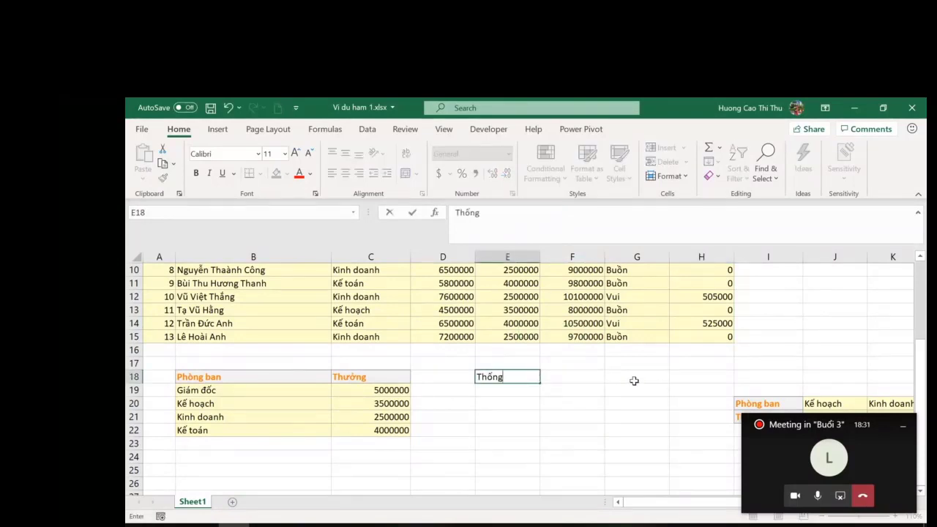
pyautogui.press('BackSpace')
pyautogui.press('BackSpace')
pyautogui.press('BackSpace')
pyautogui.press('BackSpace')
pyautogui.press('BackSpace')
pyautogui.press('Escape')
pyautogui.press('Up')
pyautogui.write('Th')
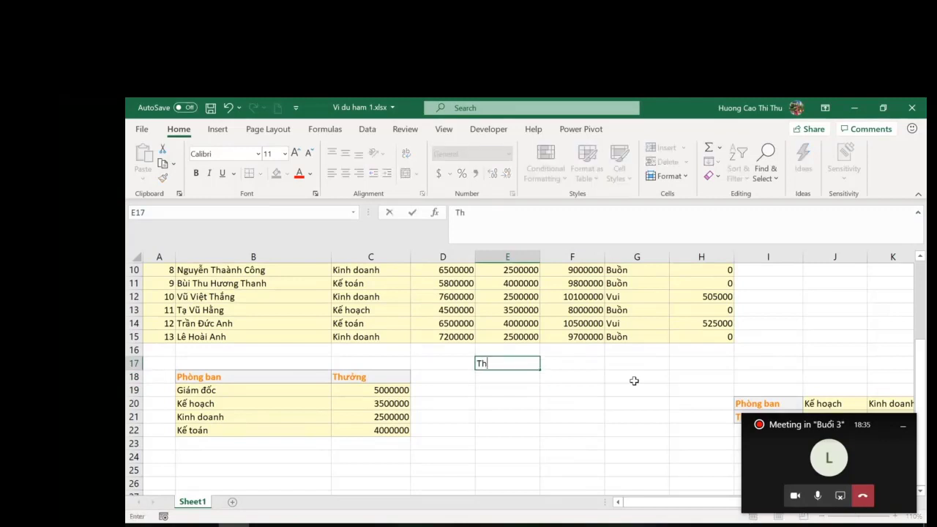
pyautogui.write('ống tkê thu nha')
pyautogui.write('t')
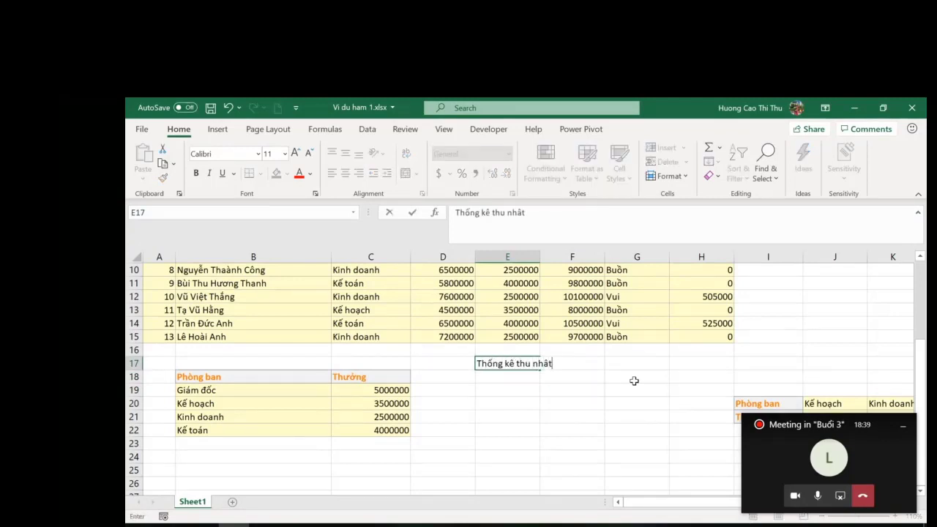
pyautogui.press('BackSpace')
pyautogui.write('p')
pyautogui.press('Return')
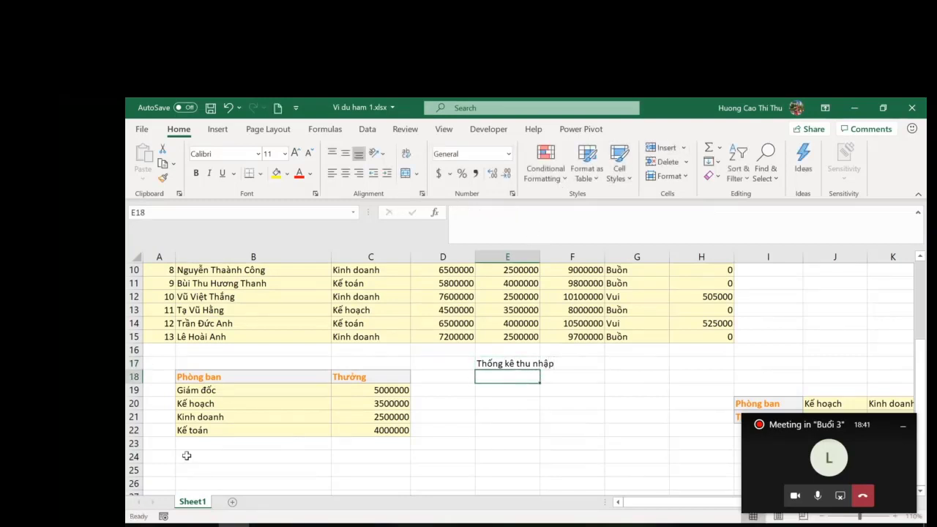
# Copy the Phòng ban and Thưởng table B18:C22 to E18.
pyautogui.moveTo(245, 377); pyautogui.dragTo(391, 431)
pyautogui.hotkey('ctrl', 'c')
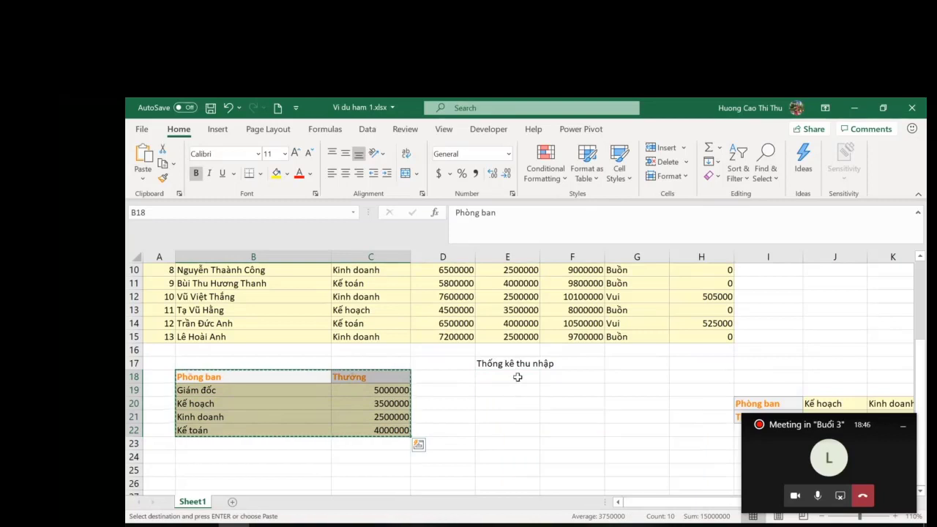
pyautogui.click(518, 377)
pyautogui.hotkey('ctrl', 'v')
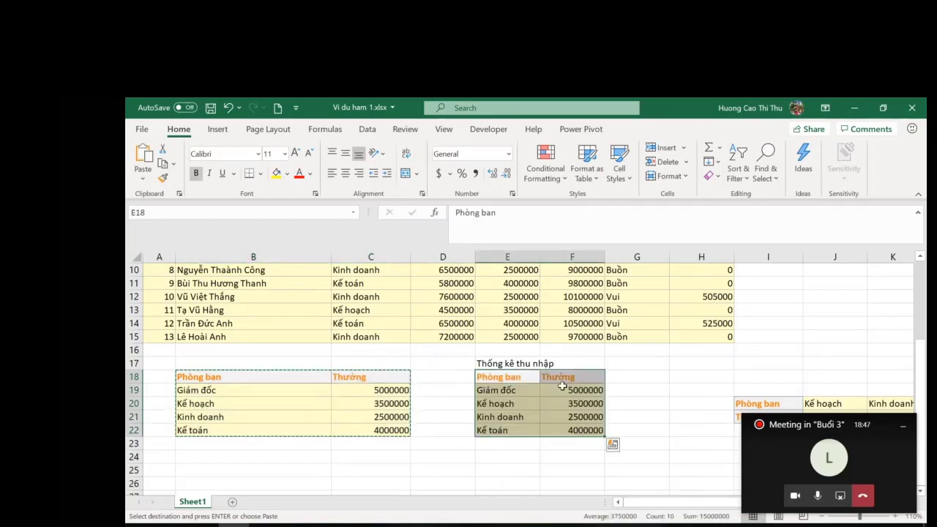
# Clear the pasted values F19:F22 and rename header F18 to 'Tổng thu nhập'.
pyautogui.click(654, 432)
pyautogui.moveTo(579, 391); pyautogui.dragTo(576, 430)
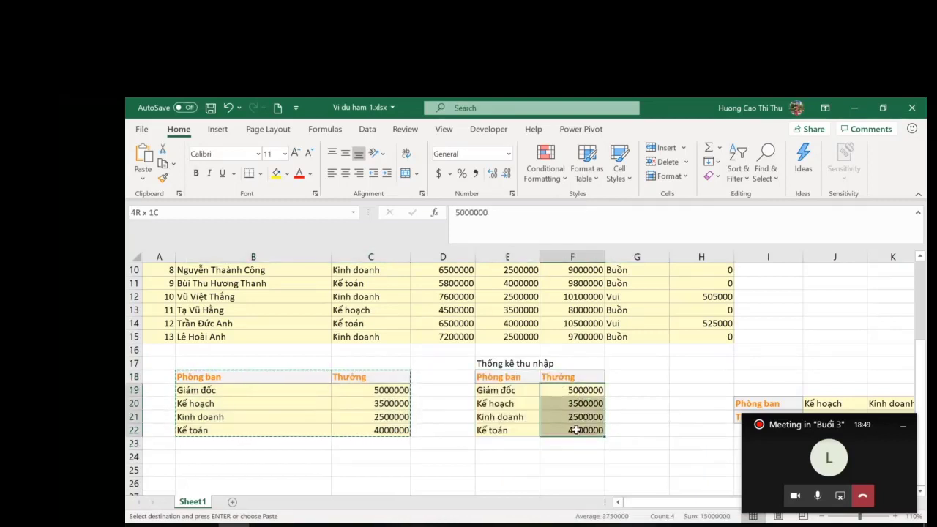
pyautogui.press('Delete')
pyautogui.click(571, 375)
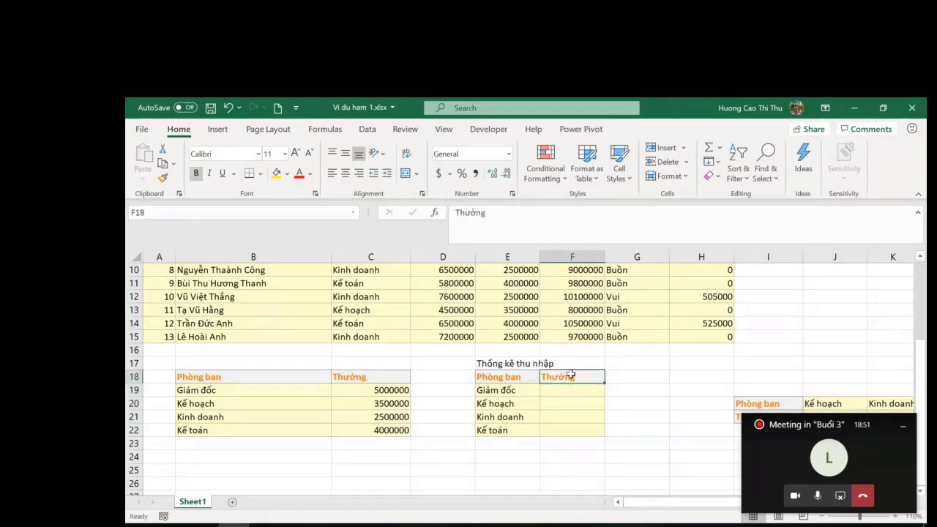
pyautogui.write('Tổng')
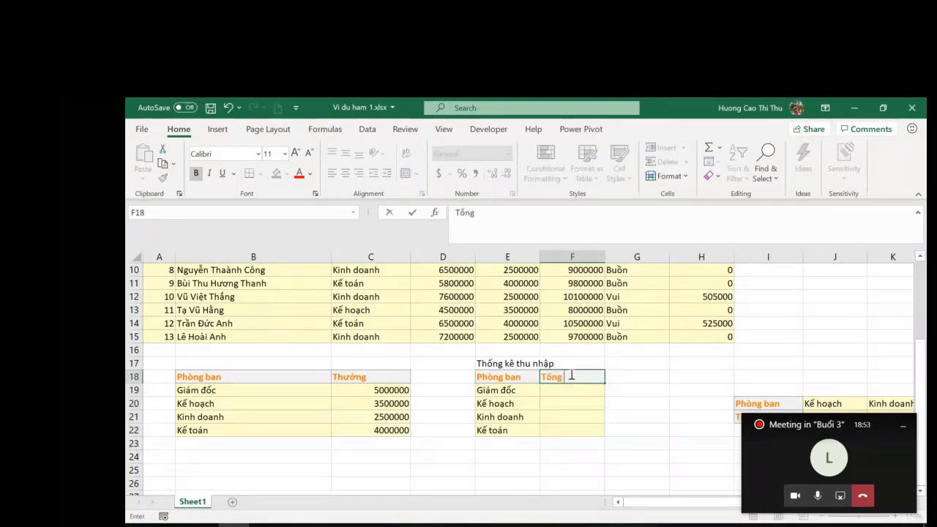
pyautogui.write(' thu nhập')
pyautogui.press('Return')
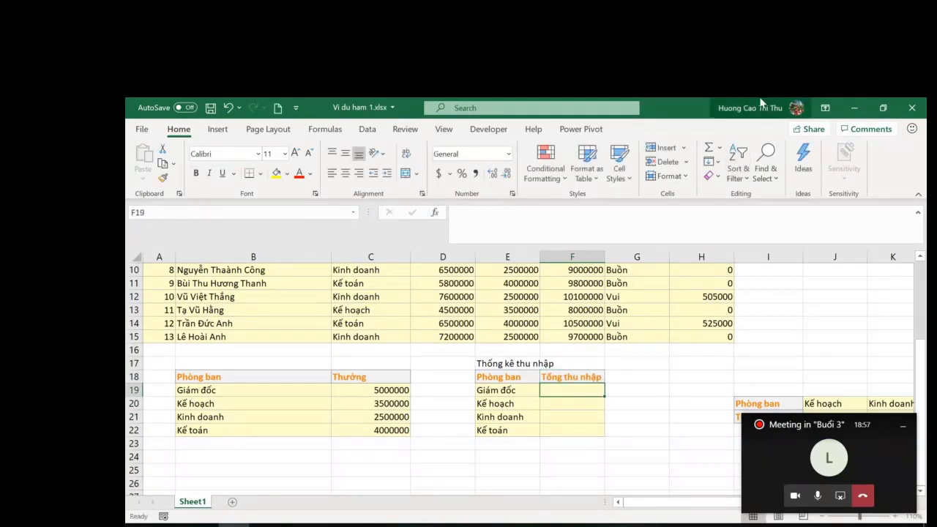
pyautogui.scroll(3, 586, 396)
pyautogui.scroll(-2, 638, 438)
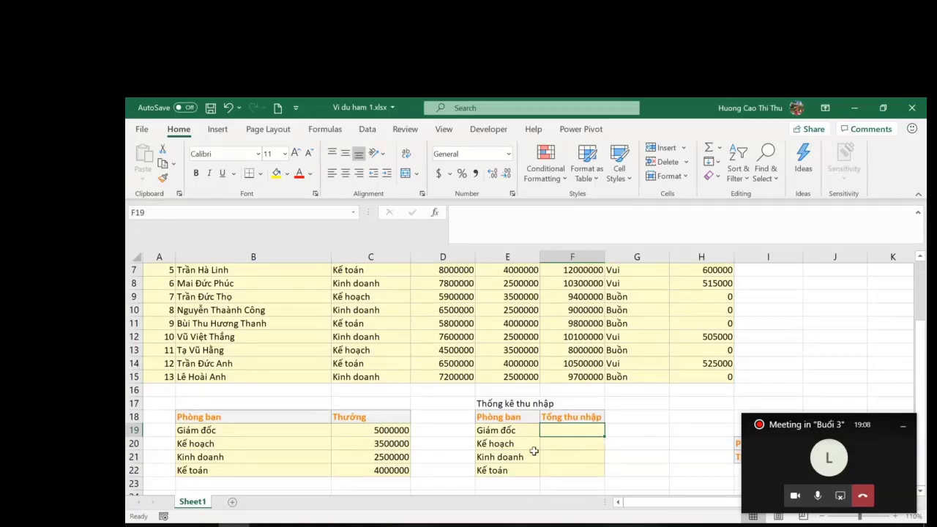
pyautogui.moveTo(511, 432); pyautogui.dragTo(511, 470)
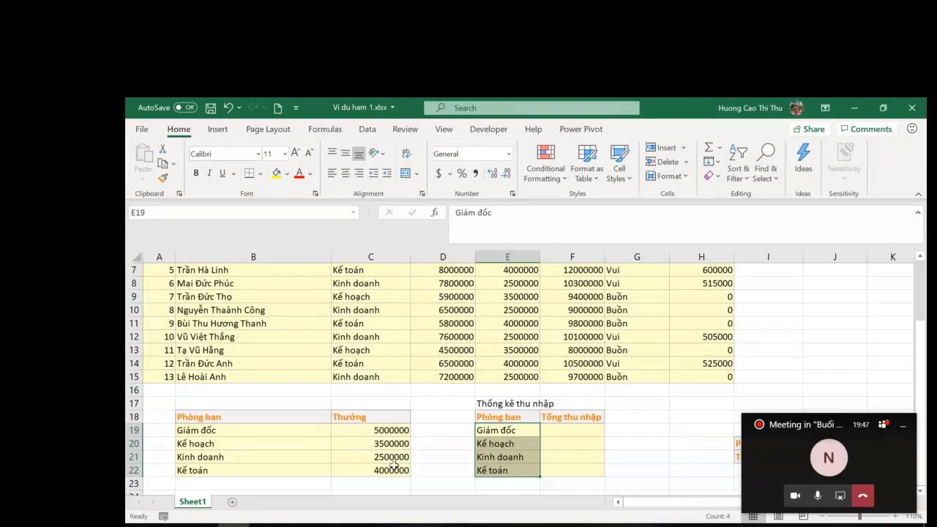
pyautogui.click(510, 430)
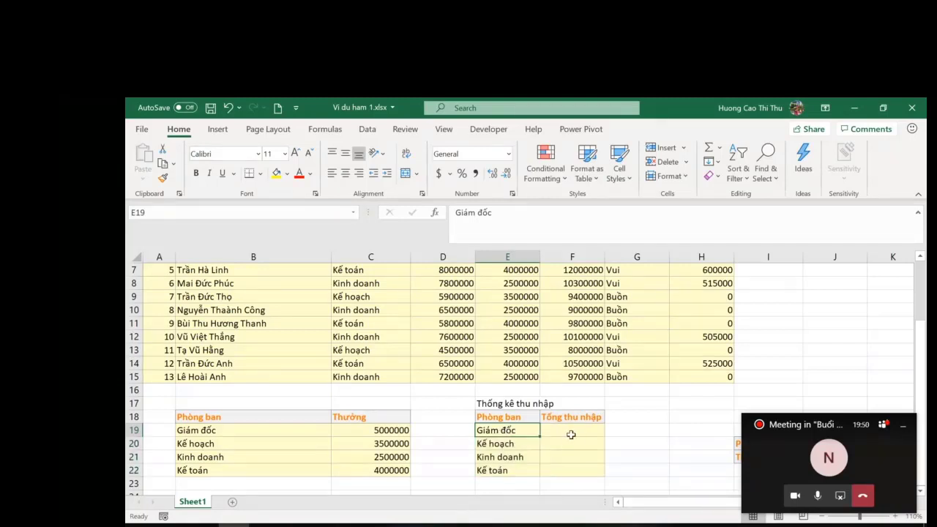
pyautogui.moveTo(523, 430); pyautogui.dragTo(517, 470)
pyautogui.click(566, 431)
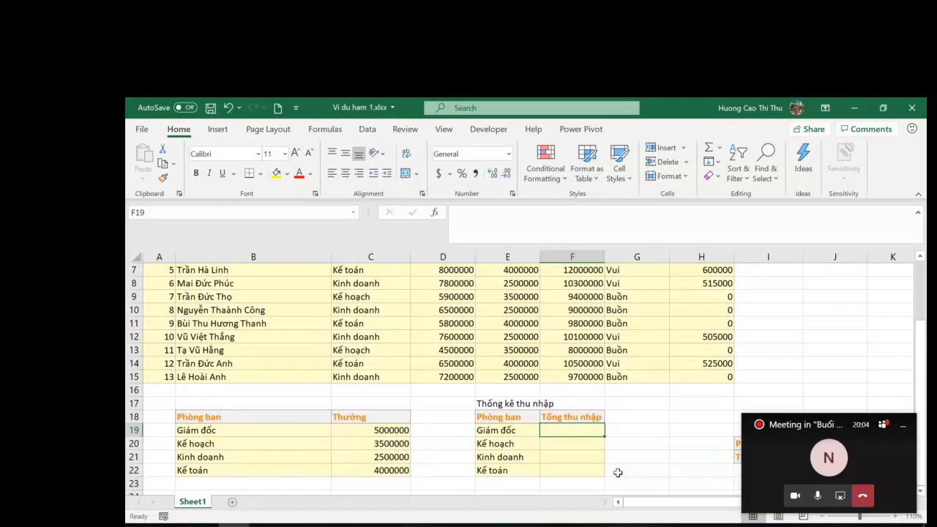
# Start a =SUMIF( formula in F19 from the sum autocomplete list.
pyautogui.write('=')
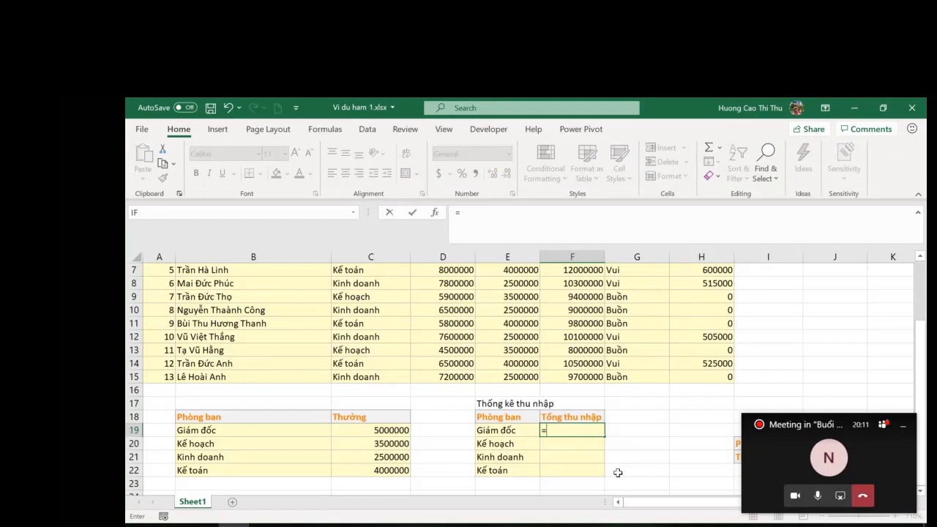
pyautogui.write('sum')
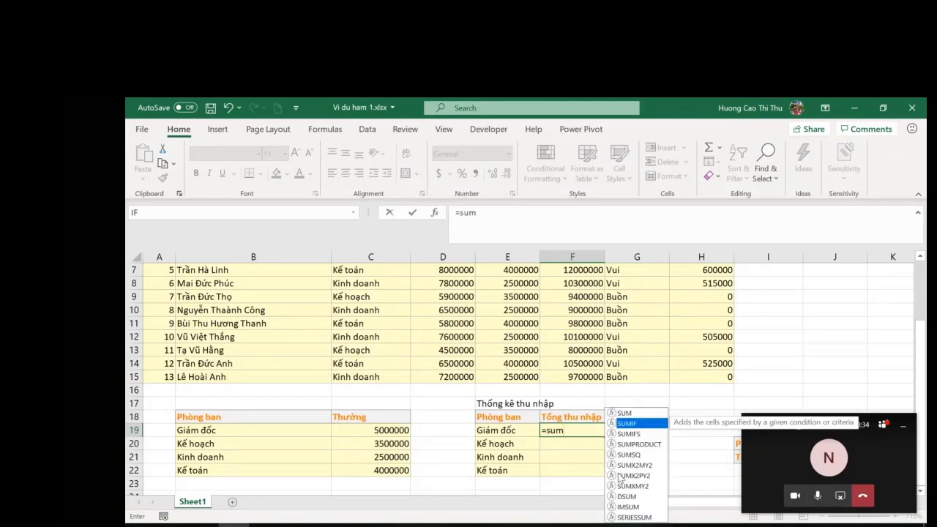
pyautogui.press('Tab')
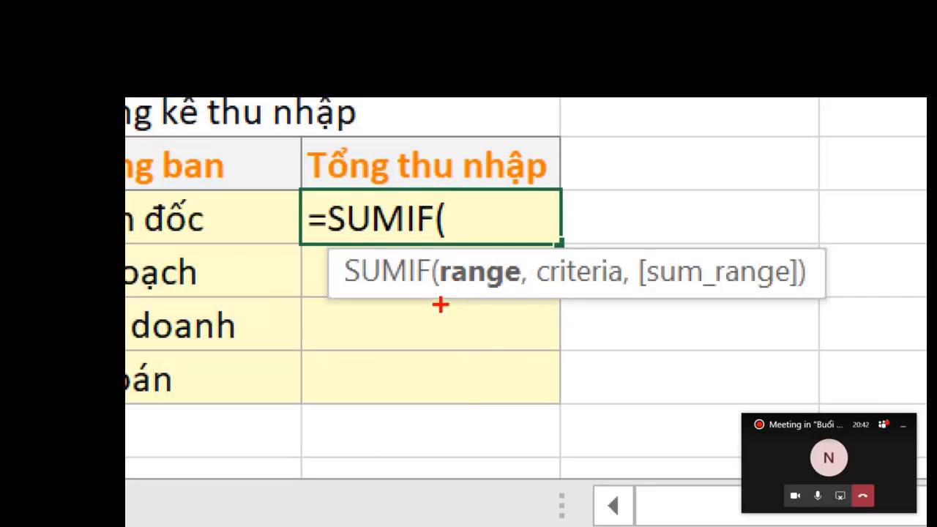
pyautogui.moveTo(440, 304)
pyautogui.mouseDown()
pyautogui.moveTo(623, 307)
pyautogui.moveTo(813, 291)
pyautogui.mouseUp()
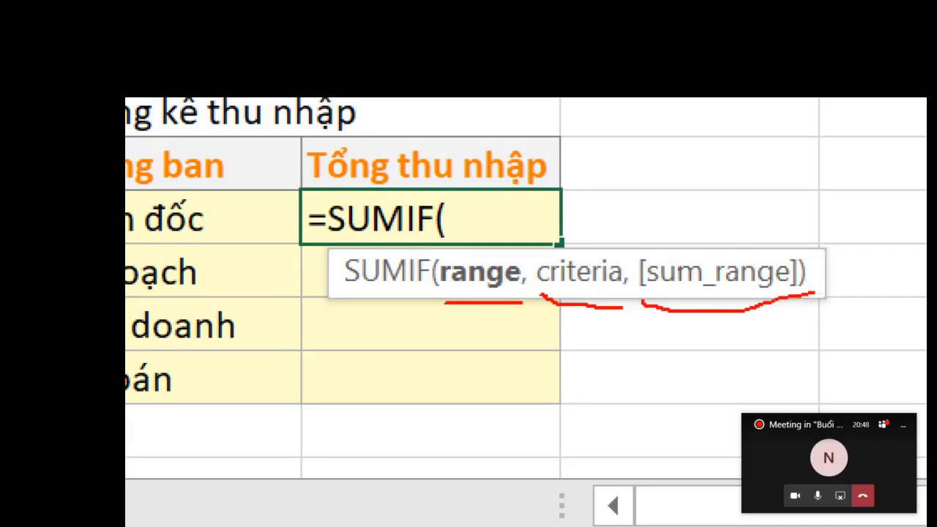
pyautogui.press('Escape')
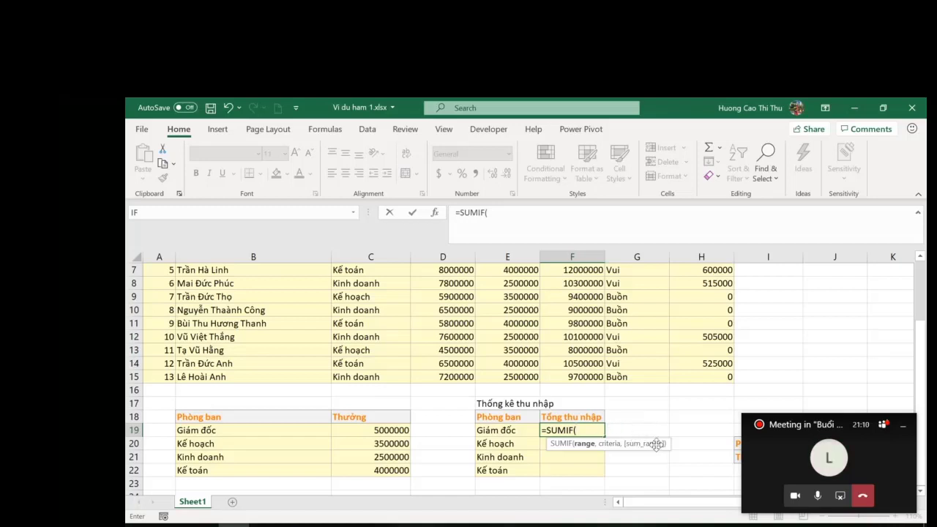
# Add the absolute department range $C$3:$C$15 as the SUMIF's first argument.
pyautogui.scroll(2, 551, 339)
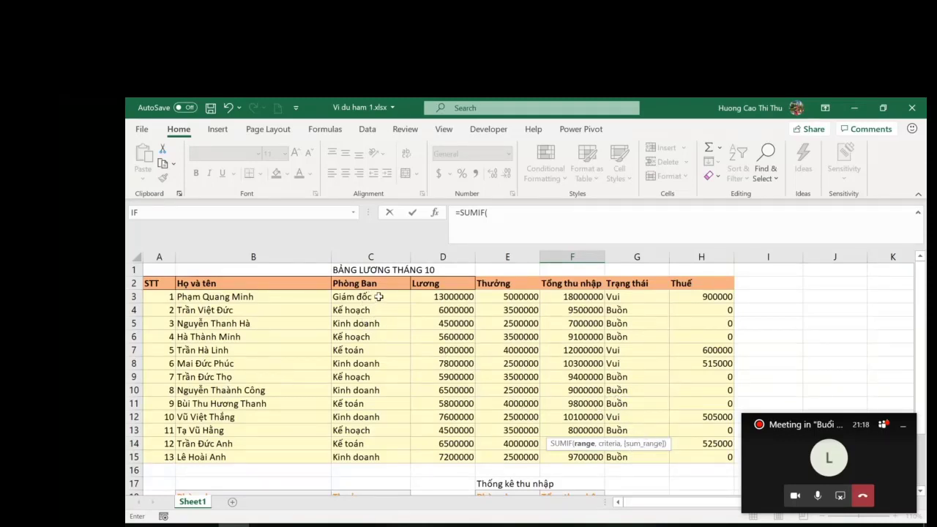
pyautogui.moveTo(378, 297); pyautogui.dragTo(369, 457)
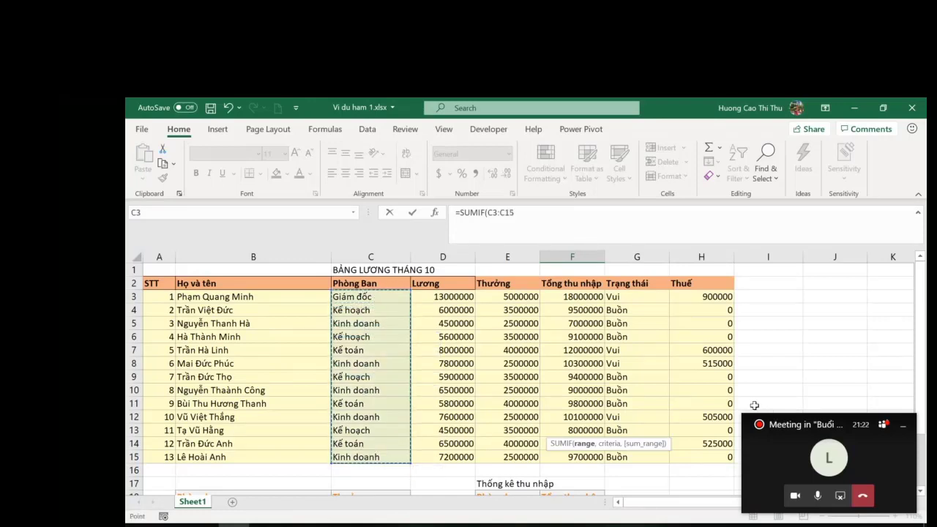
pyautogui.scroll(-2, 629, 424)
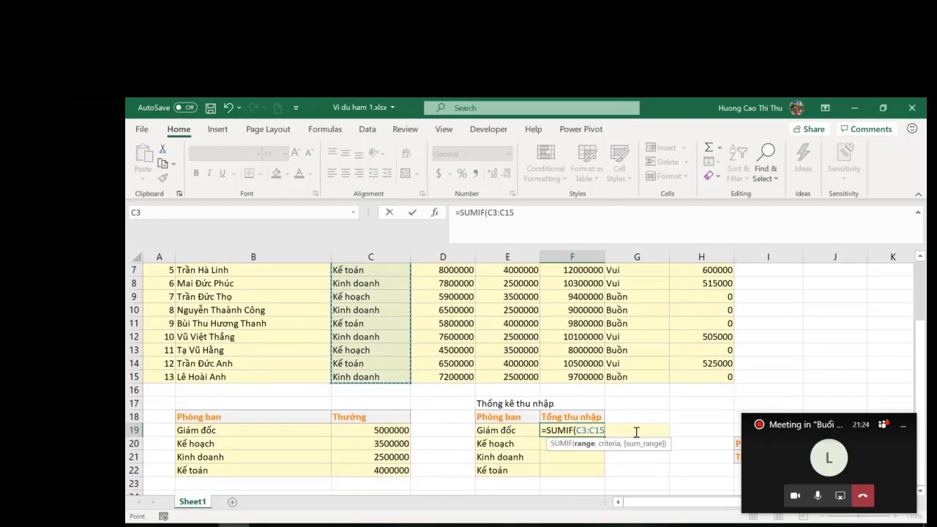
pyautogui.scroll(2, 636, 432)
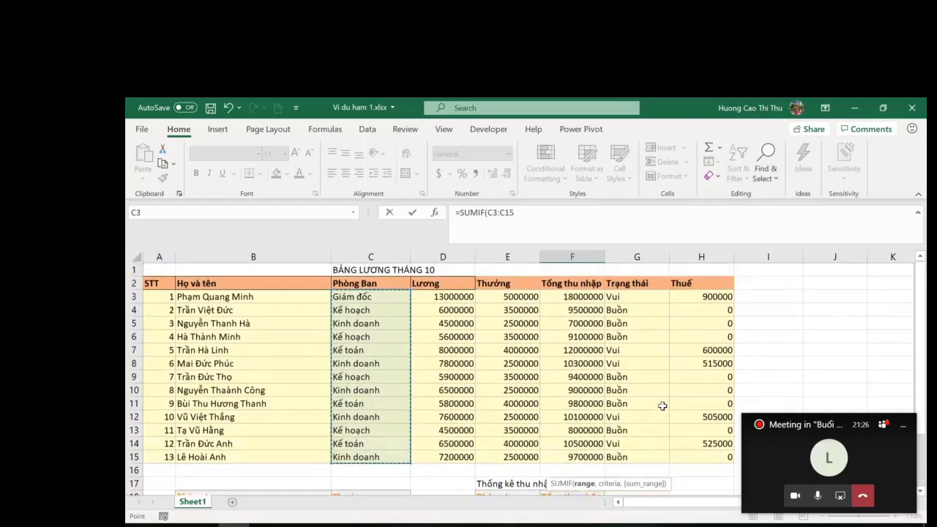
pyautogui.scroll(-2, 619, 416)
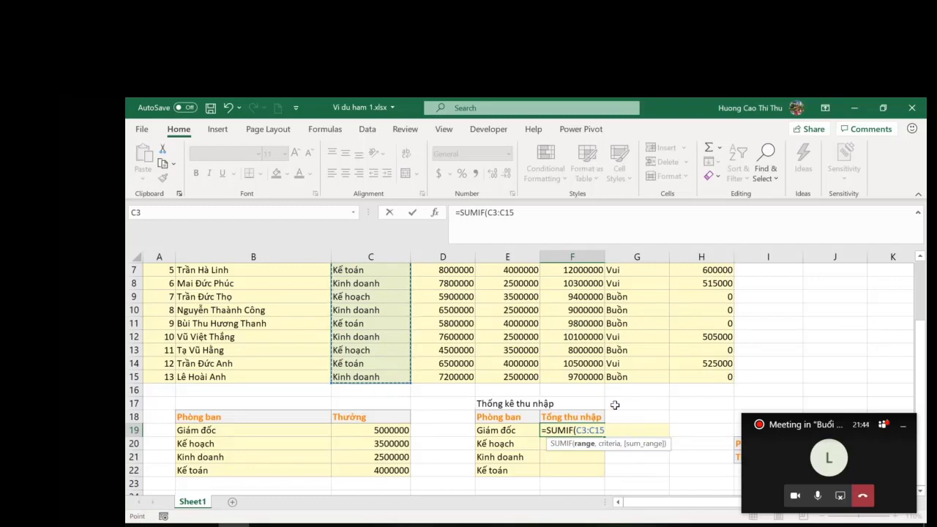
pyautogui.press('F4')
pyautogui.write(',')
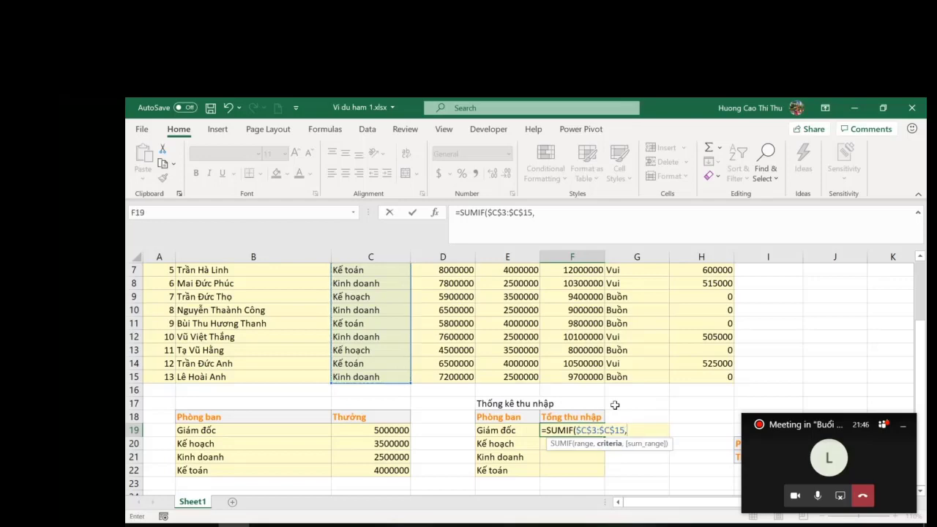
pyautogui.scroll(2, 502, 326)
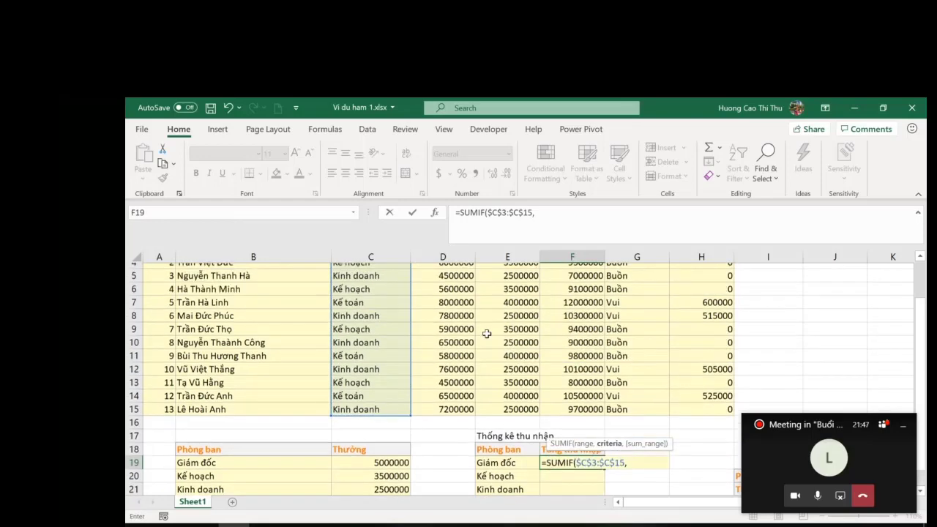
pyautogui.scroll(-1, 456, 376)
pyautogui.scroll(-1, 645, 467)
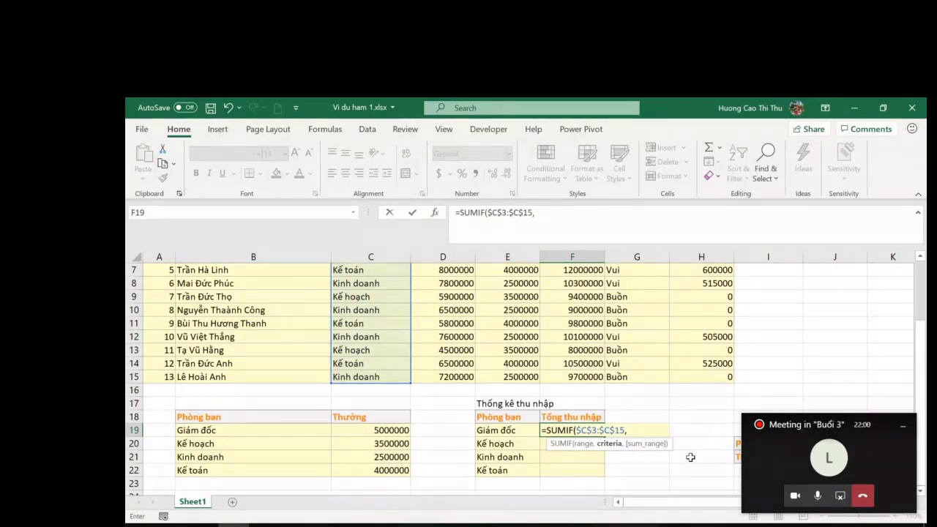
# Type "Giám đốc" as the SUMIF criterion.
pyautogui.write('Giam')
pyautogui.press('BackSpace')
pyautogui.press('BackSpace')
pyautogui.press('BackSpace')
pyautogui.write('iám đốc')
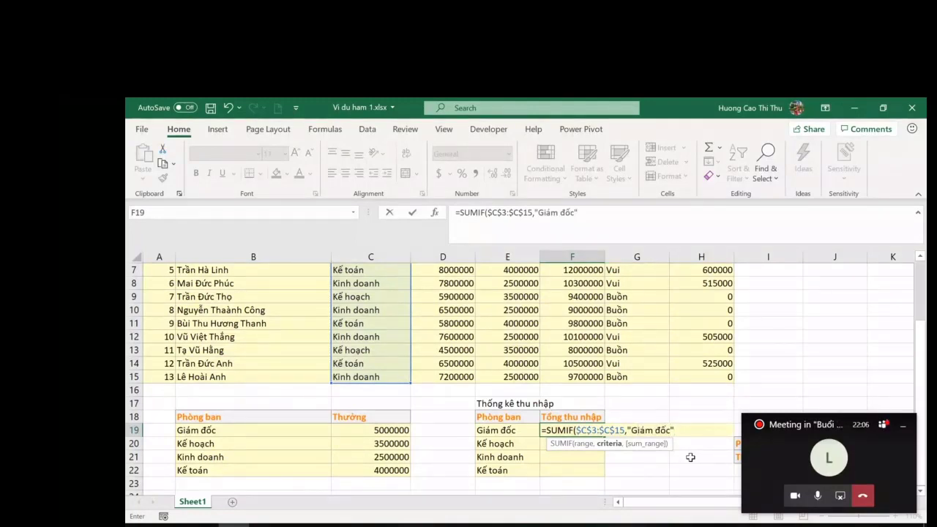
pyautogui.write('",')
# Add the absolute income range $F$3:$F$15 as sum range and close the formula.
pyautogui.scroll(1, 694, 413)
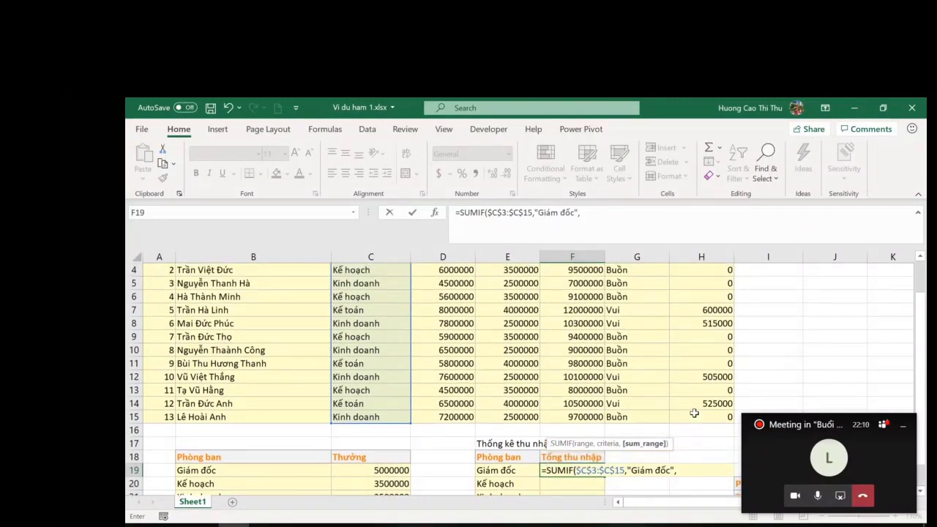
pyautogui.scroll(1, 694, 414)
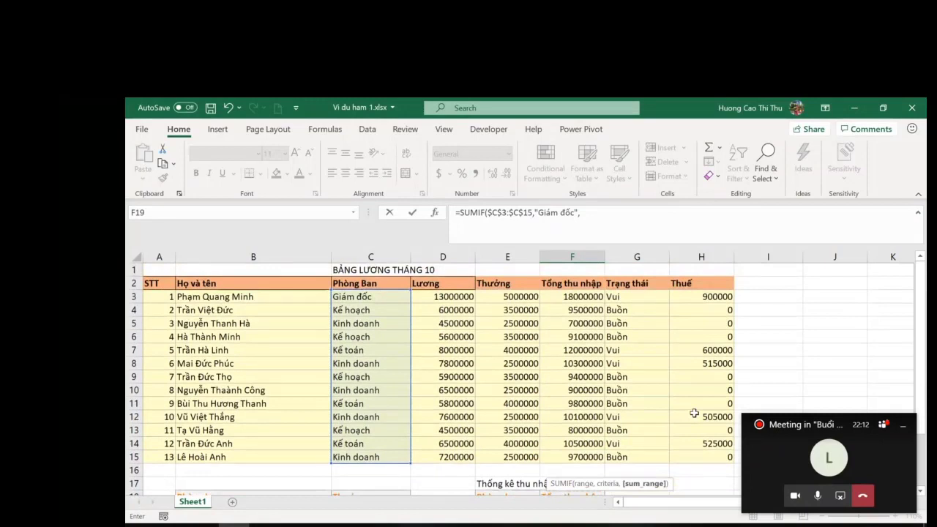
pyautogui.scroll(-2, 694, 413)
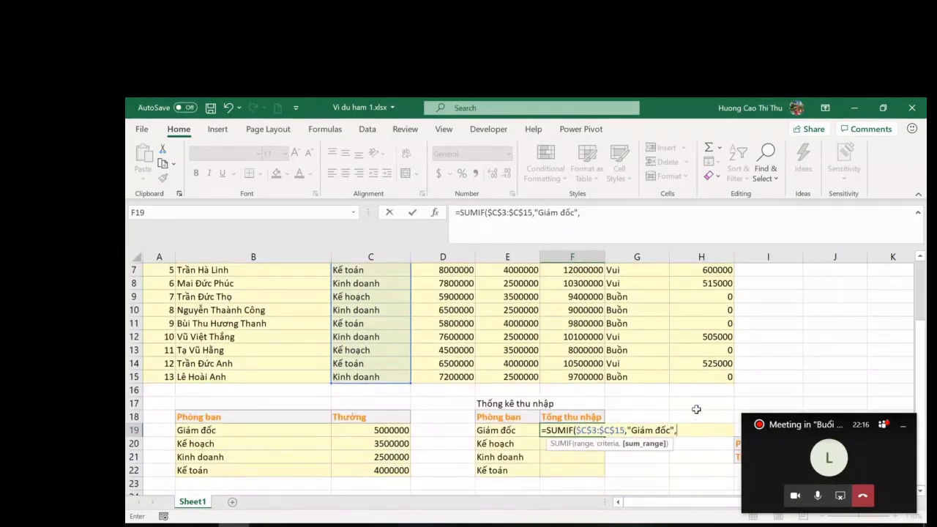
pyautogui.scroll(2, 696, 408)
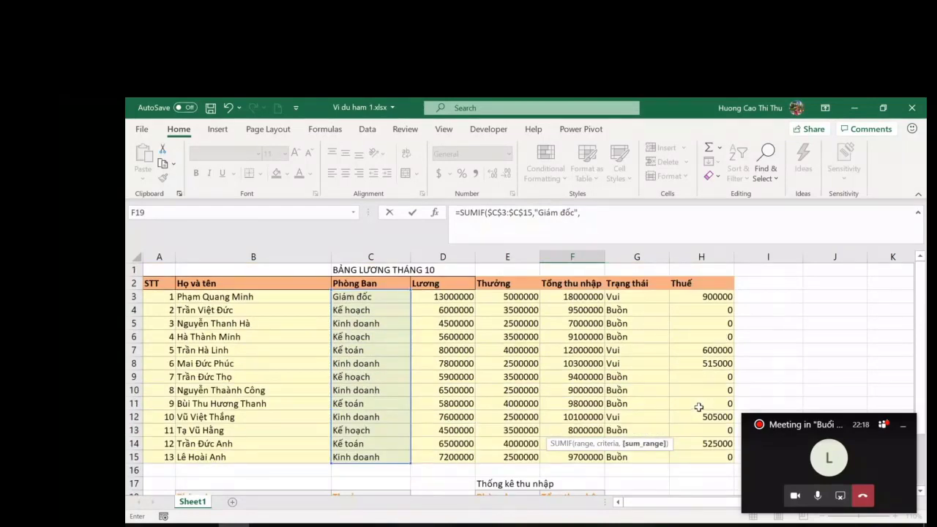
pyautogui.moveTo(565, 295); pyautogui.dragTo(547, 457)
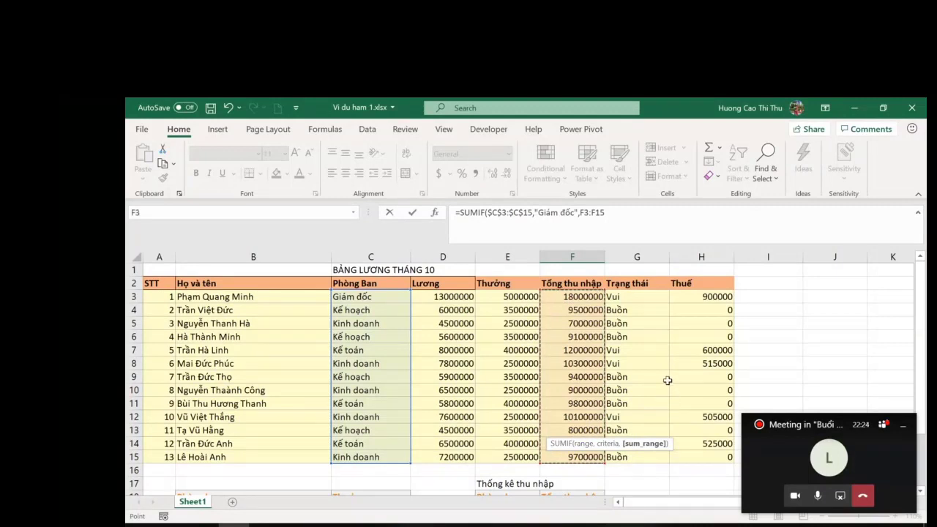
pyautogui.press('F4')
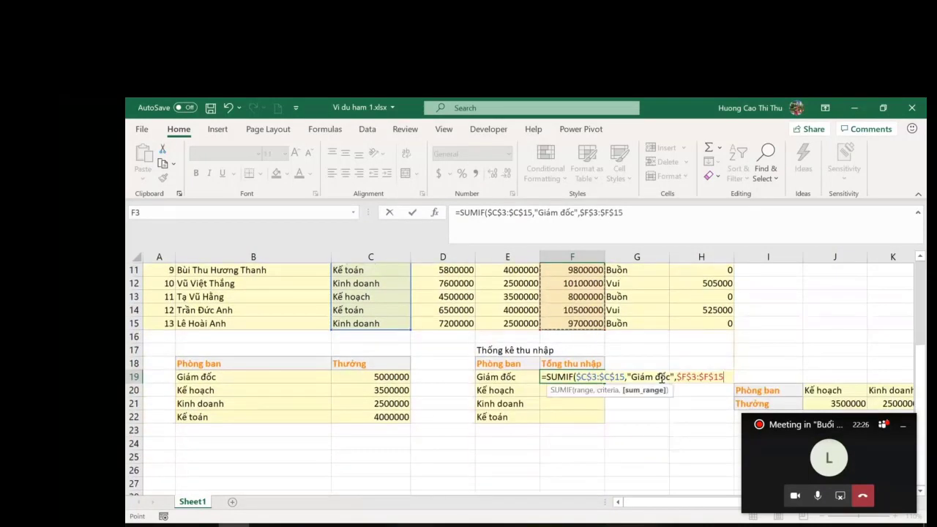
pyautogui.write(')')
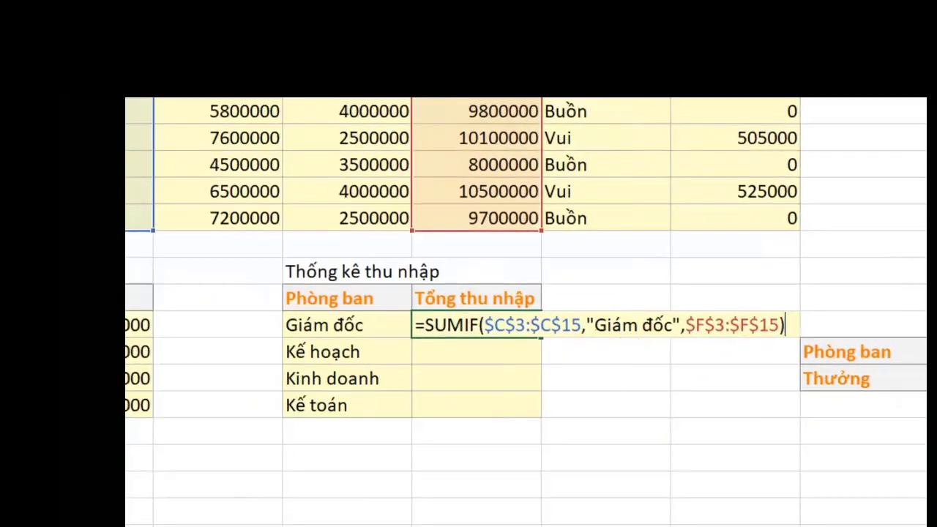
# Delete the "Giám đốc" text, leaving =SUMIF($C$3:$C$15,,$F$3:$F$15).
pyautogui.moveTo(595, 329)
pyautogui.mouseDown()
pyautogui.moveTo(659, 335)
pyautogui.moveTo(628, 339)
pyautogui.mouseUp()
pyautogui.moveTo(789, 316); pyautogui.dragTo(786, 411)
pyautogui.moveTo(770, 399)
pyautogui.mouseDown()
pyautogui.moveTo(779, 416)
pyautogui.moveTo(805, 394)
pyautogui.mouseUp()
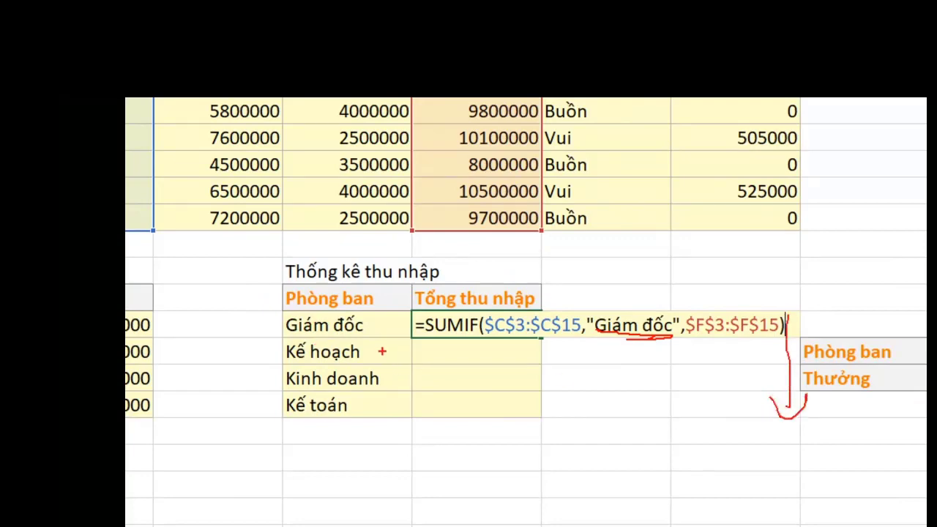
pyautogui.moveTo(384, 350)
pyautogui.mouseDown()
pyautogui.moveTo(563, 354)
pyautogui.moveTo(568, 373)
pyautogui.mouseUp()
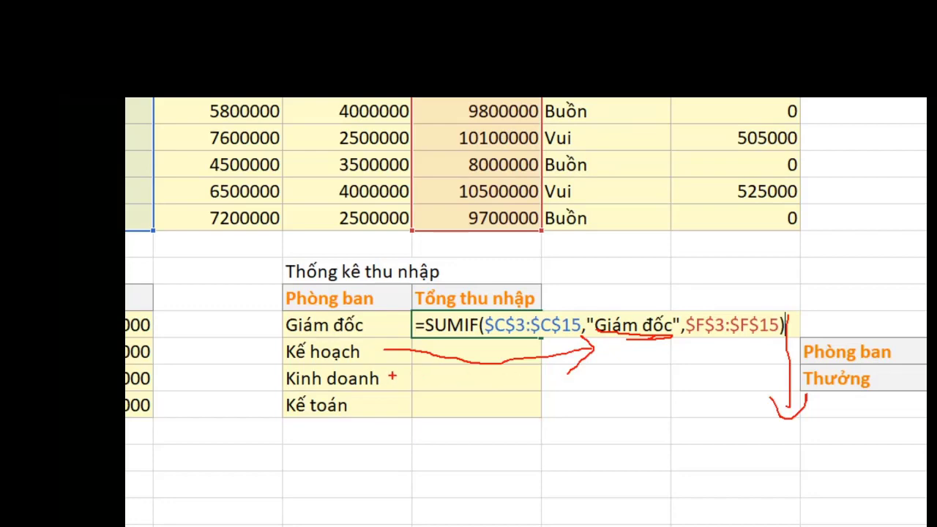
pyautogui.moveTo(393, 379)
pyautogui.mouseDown()
pyautogui.moveTo(588, 375)
pyautogui.moveTo(576, 395)
pyautogui.mouseUp()
pyautogui.moveTo(396, 407)
pyautogui.mouseDown()
pyautogui.moveTo(576, 417)
pyautogui.moveTo(569, 440)
pyautogui.mouseUp()
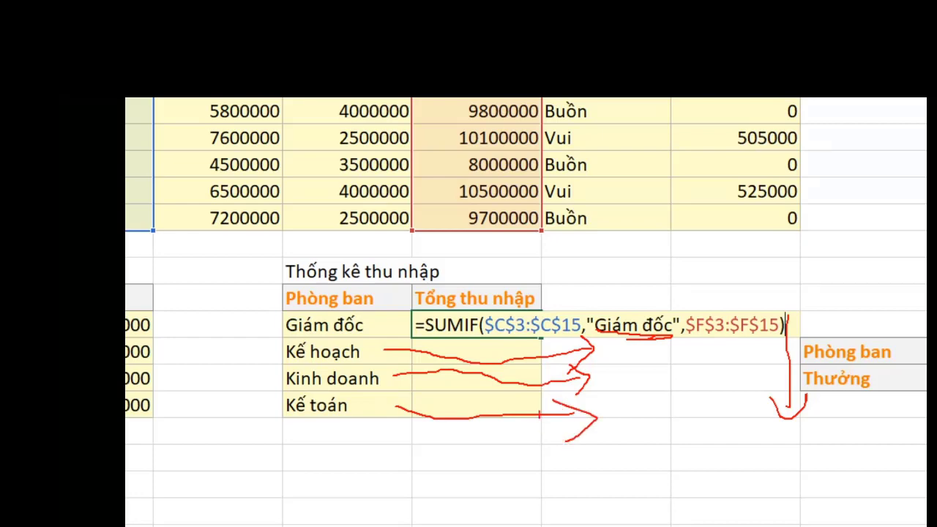
pyautogui.moveTo(607, 284); pyautogui.dragTo(643, 315)
pyautogui.moveTo(647, 276); pyautogui.dragTo(595, 325)
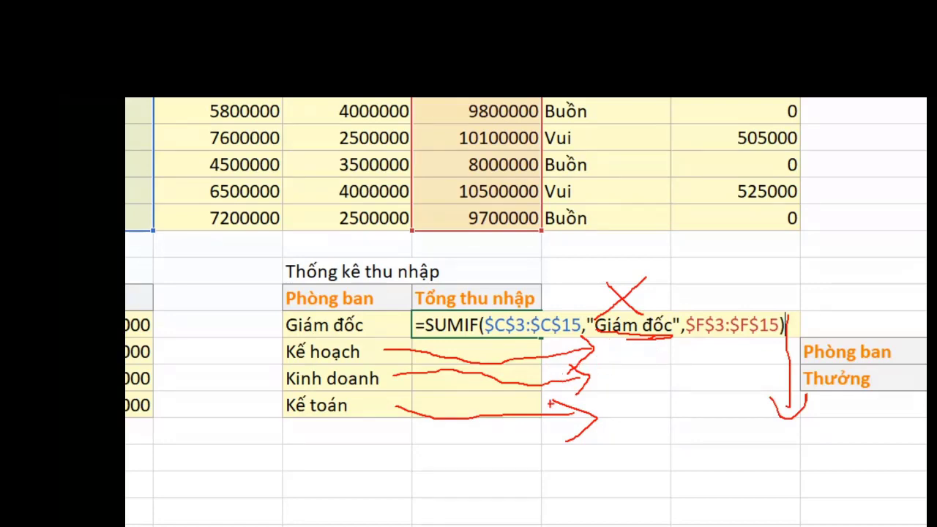
pyautogui.moveTo(360, 305)
pyautogui.mouseDown()
pyautogui.moveTo(392, 328)
pyautogui.moveTo(316, 305)
pyautogui.moveTo(372, 335)
pyautogui.mouseUp()
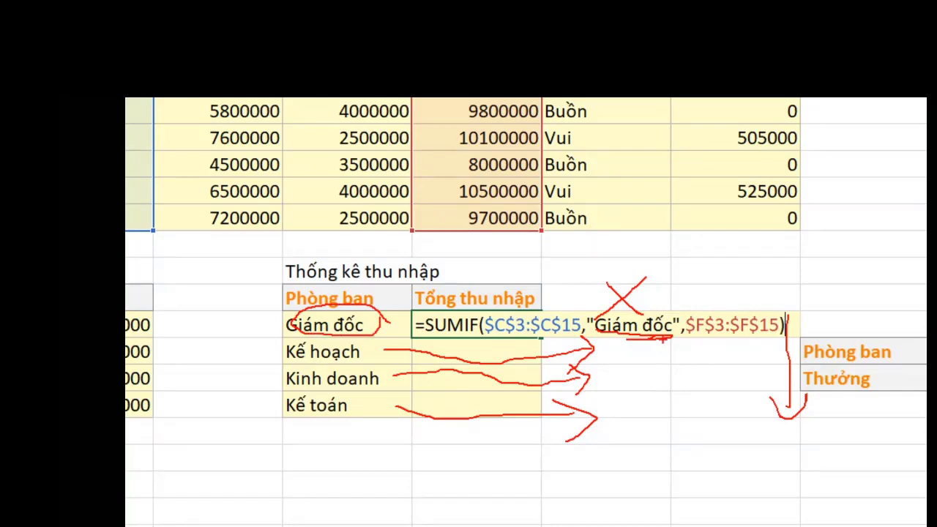
pyautogui.moveTo(671, 330)
pyautogui.mouseDown()
pyautogui.moveTo(685, 428)
pyautogui.moveTo(699, 399)
pyautogui.mouseUp()
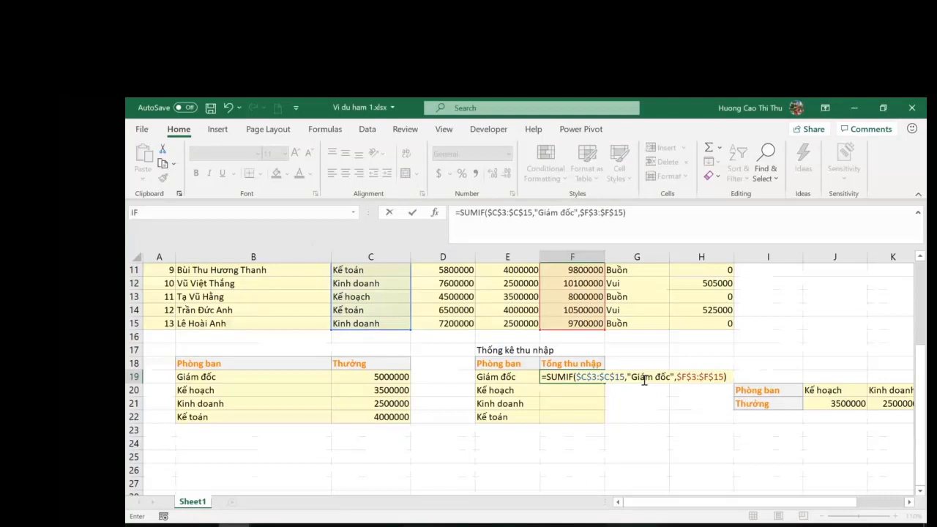
pyautogui.moveTo(627, 377); pyautogui.dragTo(675, 377)
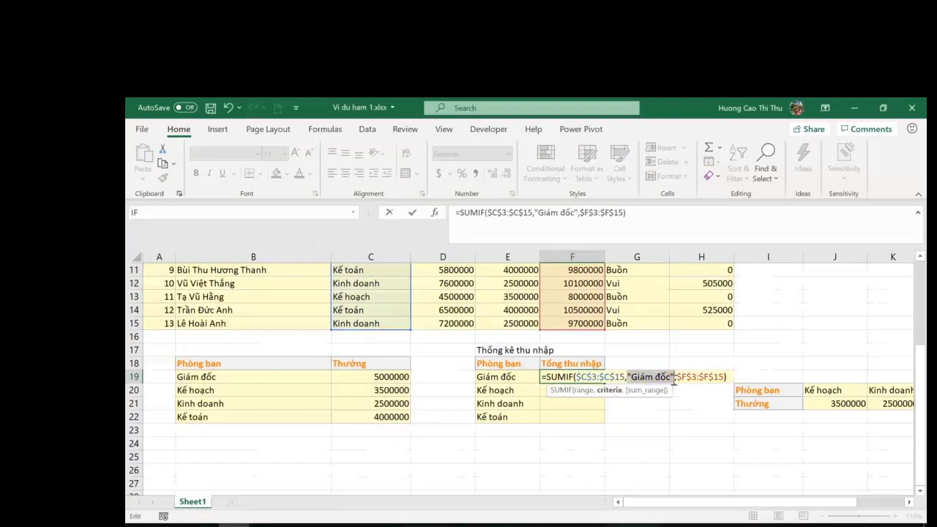
pyautogui.press('Delete')
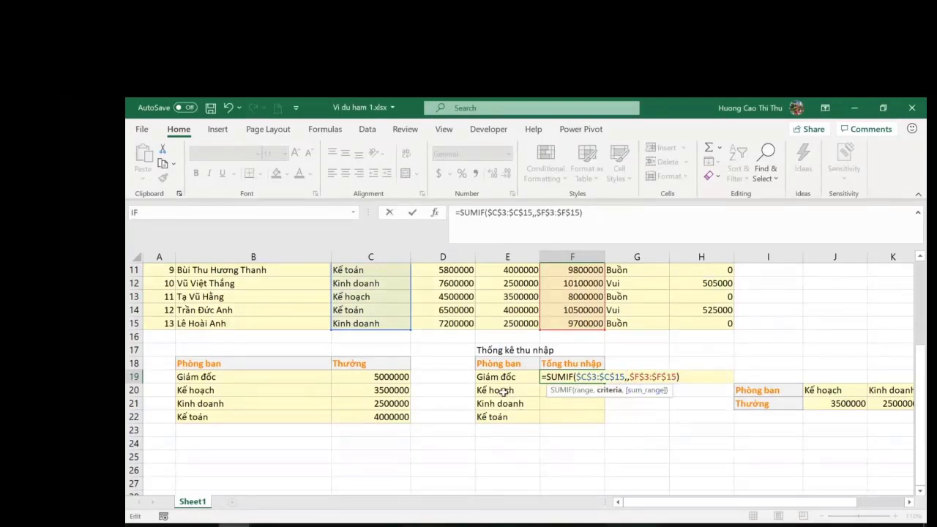
# Insert E19 as the SUMIF criterion and commit, giving Giám đốc 18000000.
pyautogui.click(497, 375)
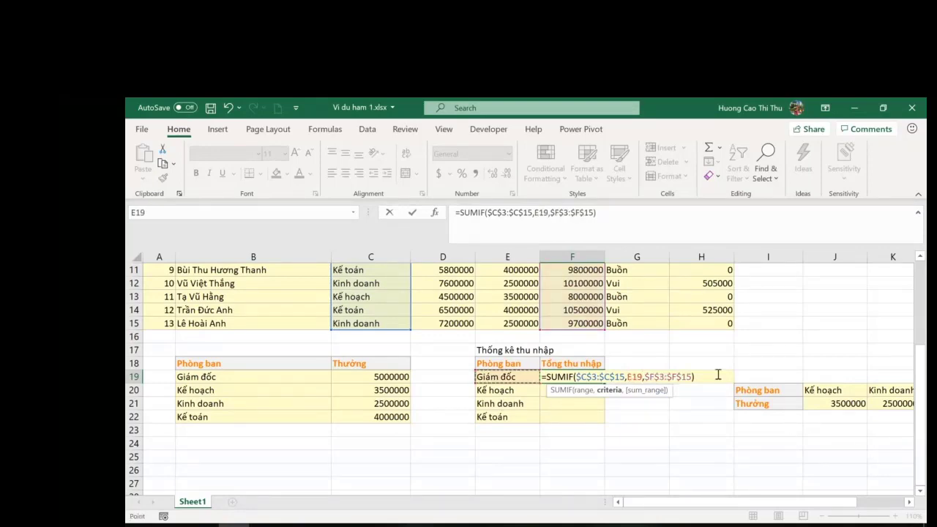
pyautogui.press('F2')
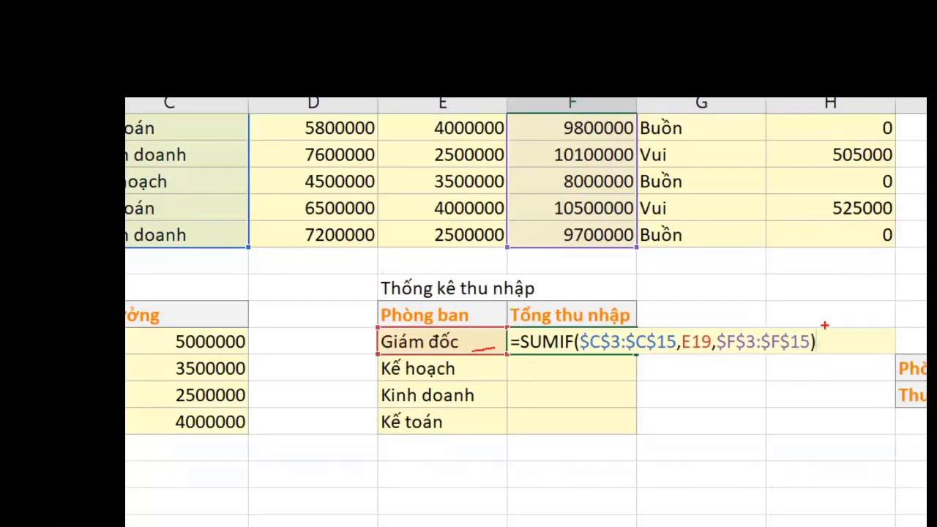
pyautogui.moveTo(828, 322); pyautogui.dragTo(838, 437)
pyautogui.moveTo(814, 406); pyautogui.dragTo(838, 437)
pyautogui.moveTo(839, 437); pyautogui.dragTo(858, 407)
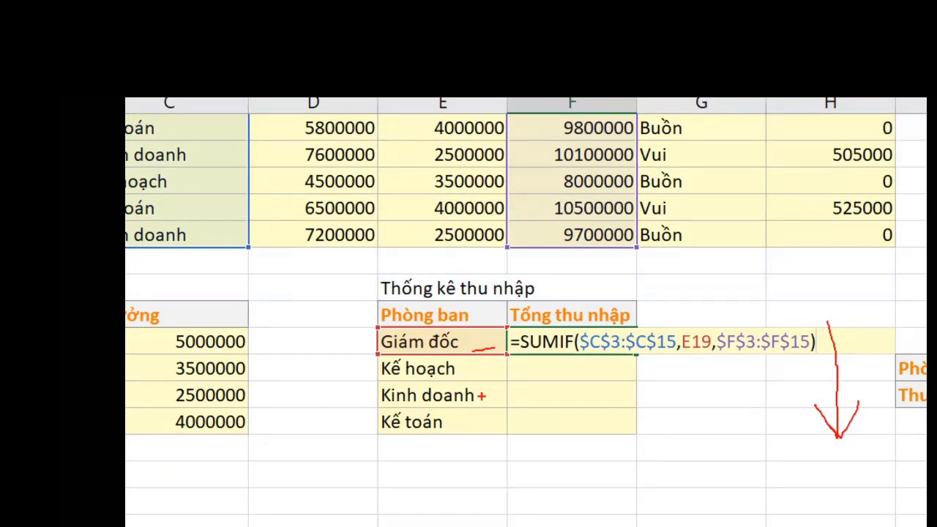
pyautogui.moveTo(390, 380)
pyautogui.mouseDown()
pyautogui.moveTo(430, 379)
pyautogui.moveTo(433, 404)
pyautogui.mouseUp()
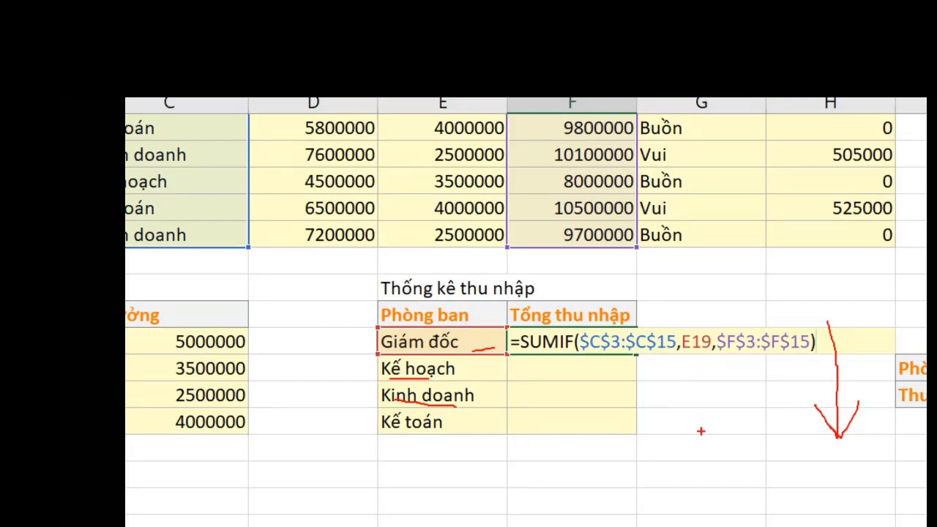
pyautogui.moveTo(387, 434); pyautogui.dragTo(432, 436)
pyautogui.moveTo(394, 381); pyautogui.dragTo(445, 372)
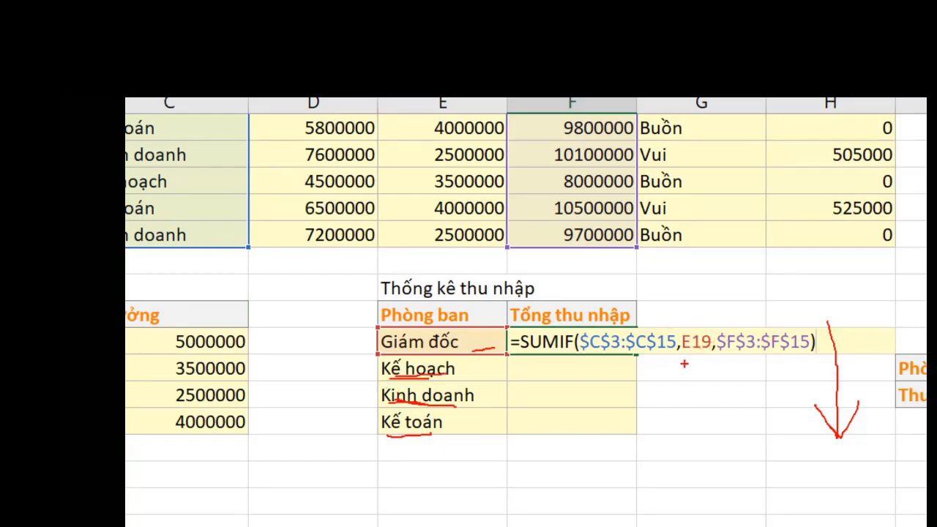
pyautogui.moveTo(692, 359)
pyautogui.mouseDown()
pyautogui.moveTo(705, 382)
pyautogui.moveTo(725, 361)
pyautogui.mouseUp()
pyautogui.moveTo(832, 319)
pyautogui.mouseDown()
pyautogui.moveTo(828, 431)
pyautogui.moveTo(823, 423)
pyautogui.mouseUp()
pyautogui.moveTo(800, 388); pyautogui.dragTo(870, 390)
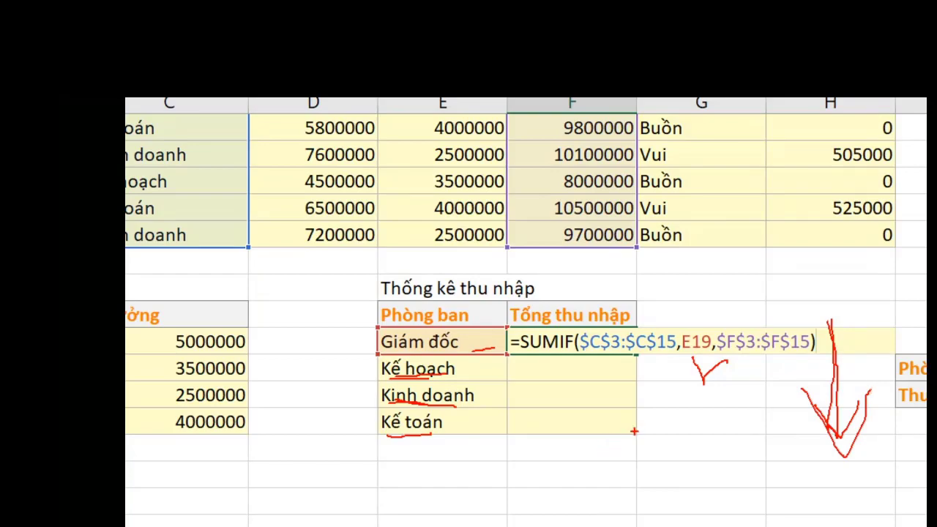
pyautogui.press('Return')
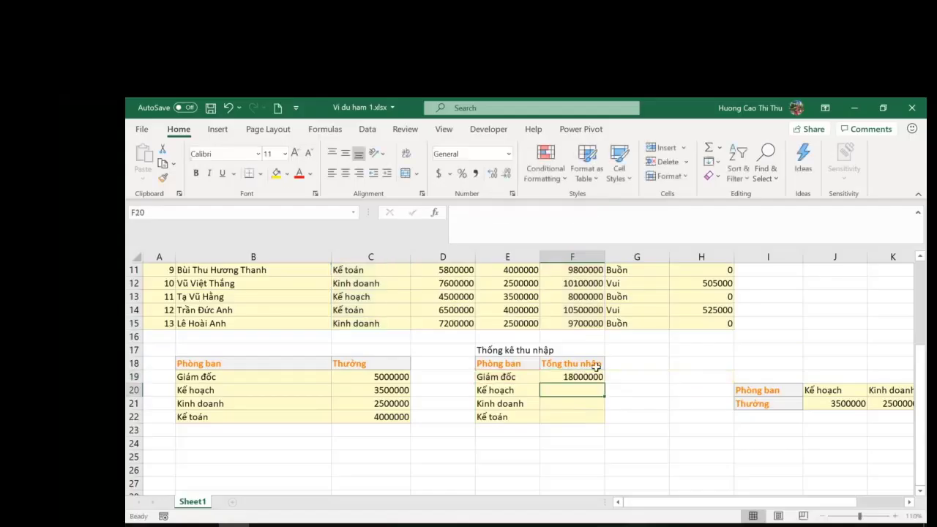
# Fill the F19 SUMIF down to F22, giving 36000000, 46100000 and 32300000.
pyautogui.click(594, 377)
pyautogui.moveTo(604, 383); pyautogui.dragTo(605, 421)
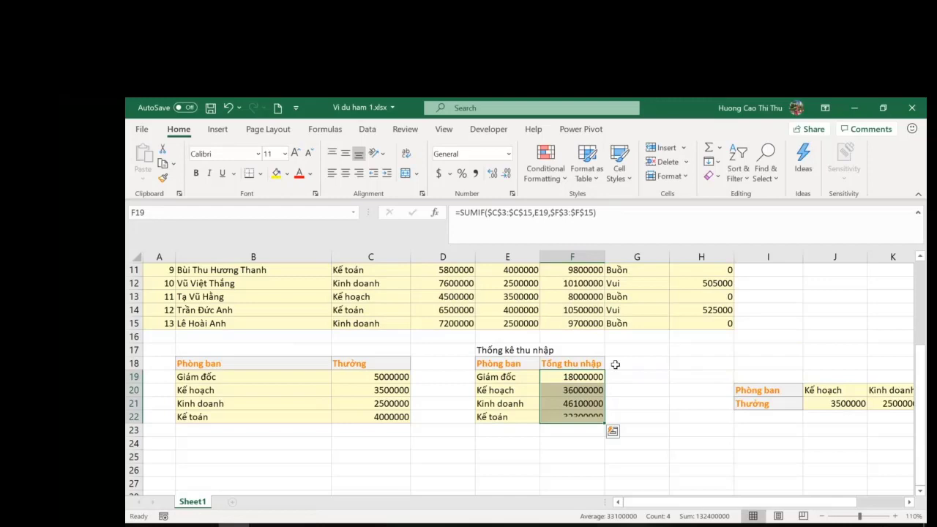
pyautogui.click(613, 213)
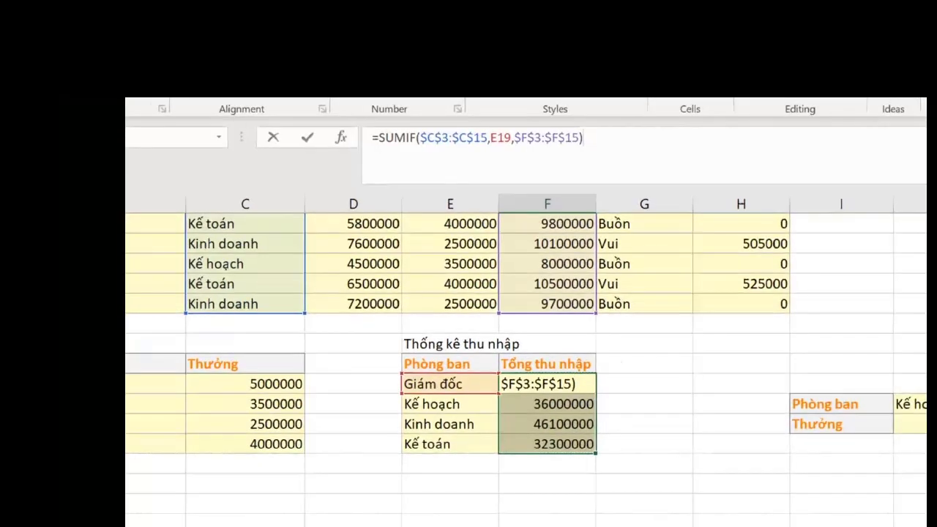
# Review the copied SUMIF formula's ranges against the source table.
pyautogui.moveTo(666, 395)
pyautogui.mouseDown()
pyautogui.moveTo(667, 457)
pyautogui.moveTo(710, 388)
pyautogui.mouseUp()
pyautogui.moveTo(661, 421); pyautogui.dragTo(691, 420)
pyautogui.moveTo(738, 390)
pyautogui.mouseDown()
pyautogui.moveTo(707, 416)
pyautogui.moveTo(743, 421)
pyautogui.moveTo(736, 459)
pyautogui.mouseUp()
pyautogui.moveTo(760, 395)
pyautogui.mouseDown()
pyautogui.moveTo(701, 362)
pyautogui.moveTo(650, 444)
pyautogui.moveTo(740, 460)
pyautogui.moveTo(757, 384)
pyautogui.mouseUp()
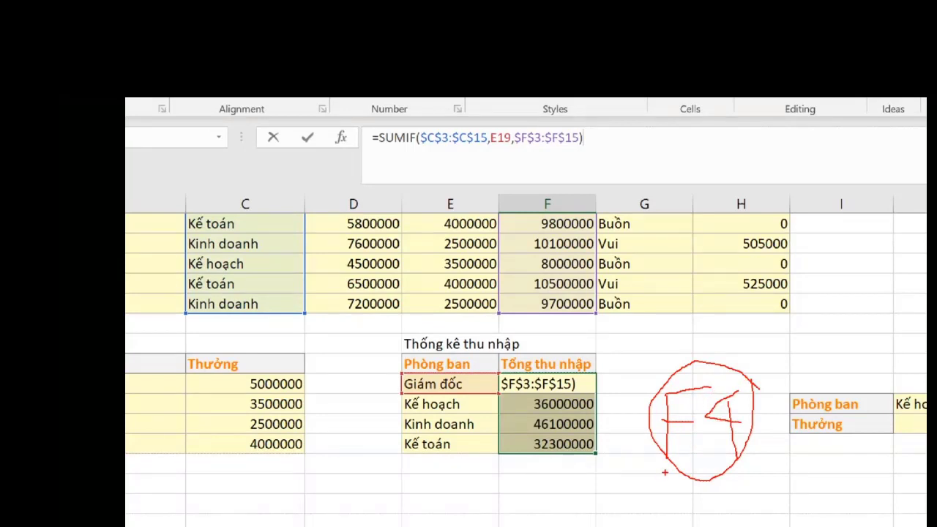
pyautogui.moveTo(665, 473); pyautogui.dragTo(719, 473)
pyautogui.moveTo(424, 152); pyautogui.dragTo(488, 151)
pyautogui.moveTo(514, 246)
pyautogui.mouseDown()
pyautogui.moveTo(560, 237)
pyautogui.moveTo(776, 244)
pyautogui.mouseUp()
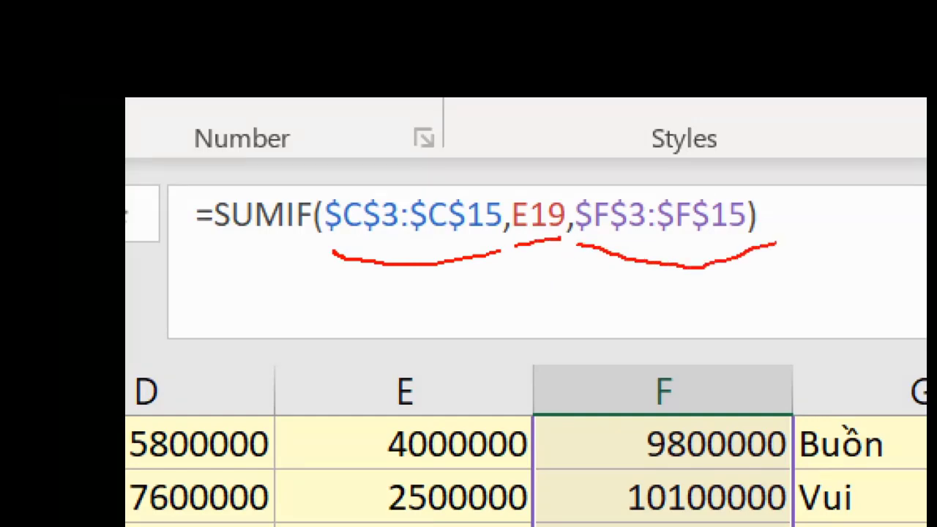
pyautogui.click(644, 363)
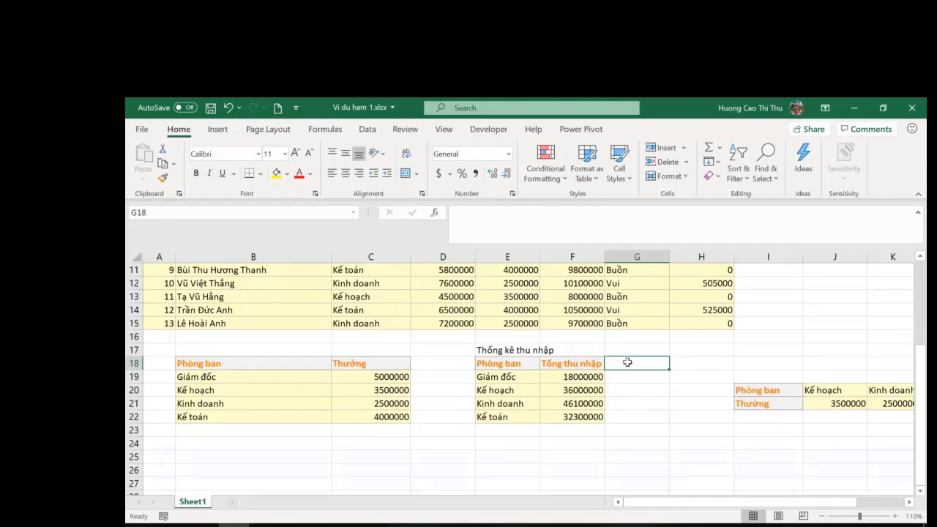
# Enter the header 'Số nhân viên' in G18.
pyautogui.write('So')
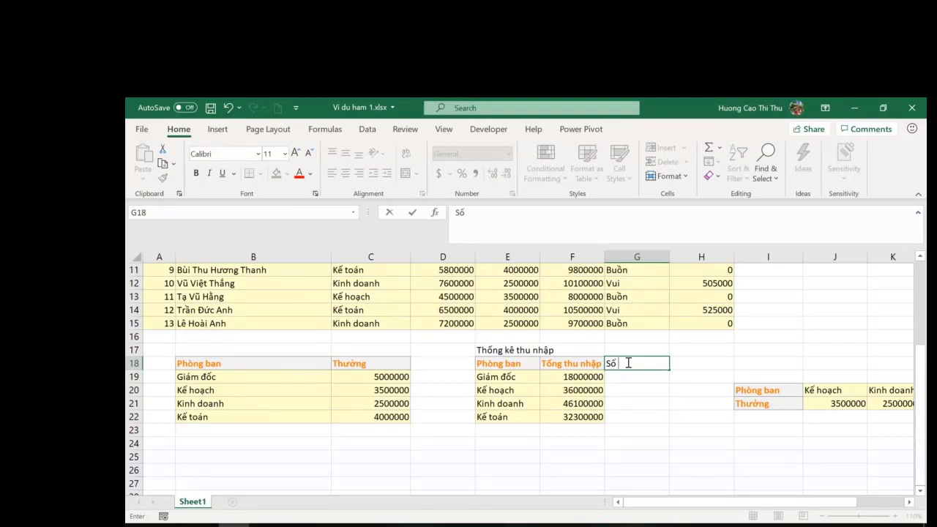
pyautogui.write(' nhận viê')
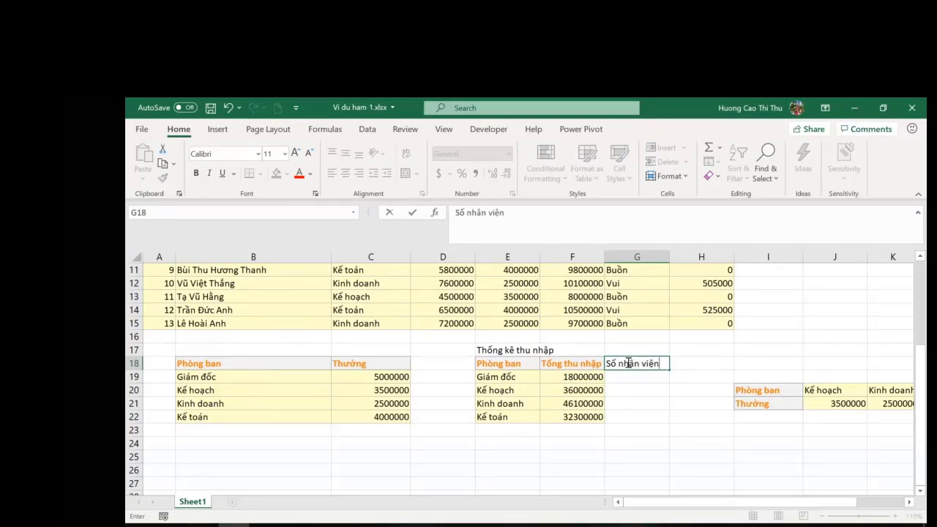
pyautogui.write('n')
pyautogui.press('Return')
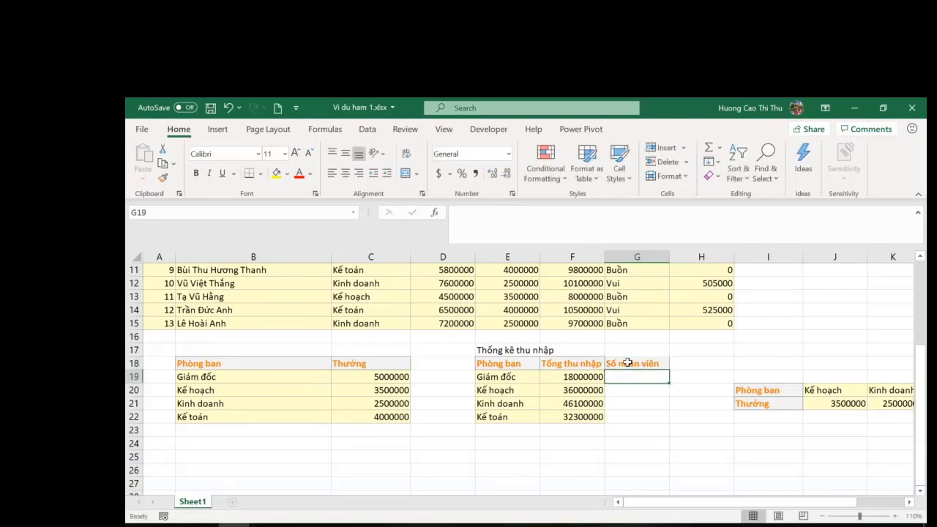
pyautogui.click(627, 362)
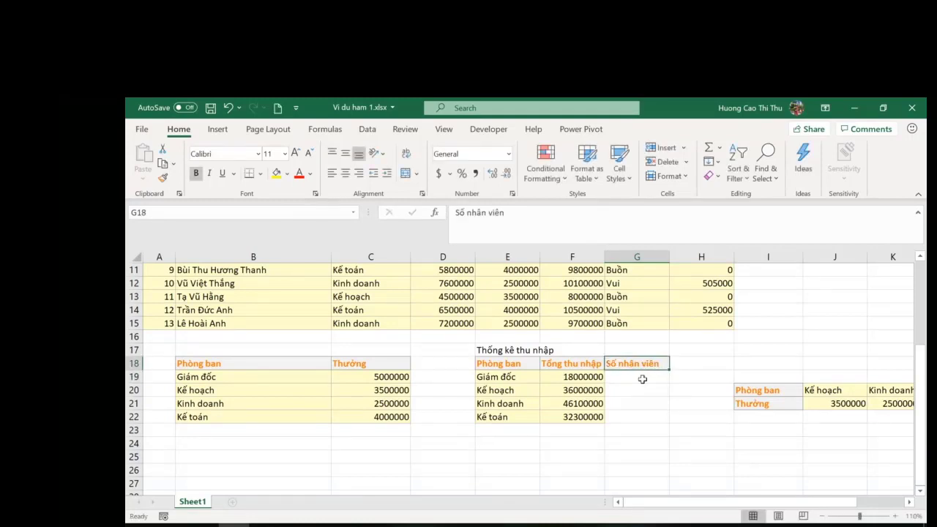
pyautogui.moveTo(622, 373); pyautogui.dragTo(638, 412)
# Copy F19's yellow fill and borders to G19:G22 with Format Painter.
pyautogui.click(590, 377)
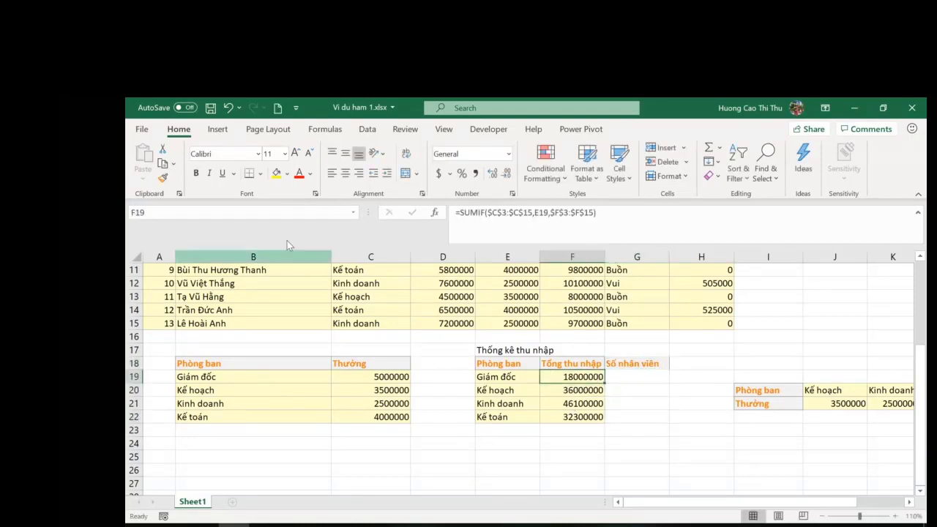
pyautogui.click(163, 177)
pyautogui.moveTo(623, 378); pyautogui.dragTo(636, 418)
pyautogui.click(710, 441)
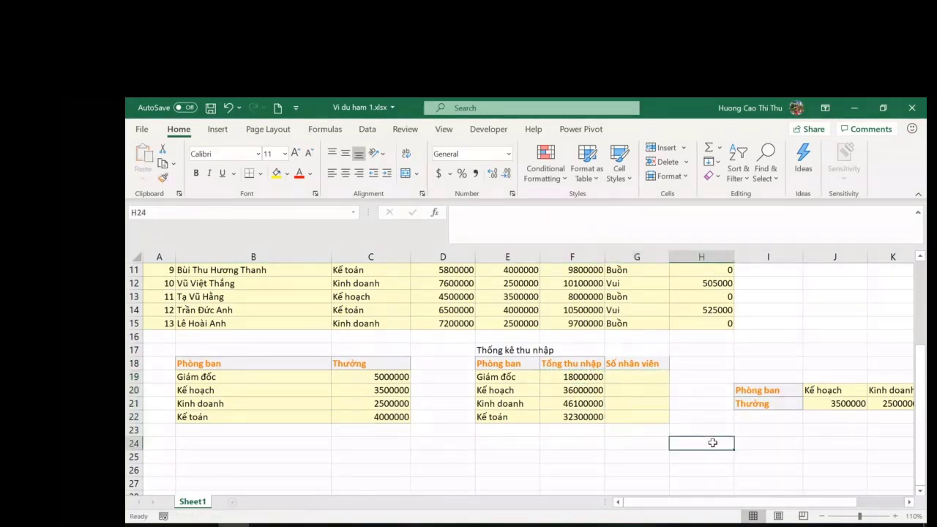
pyautogui.click(647, 363)
pyautogui.click(571, 361)
pyautogui.click(681, 454)
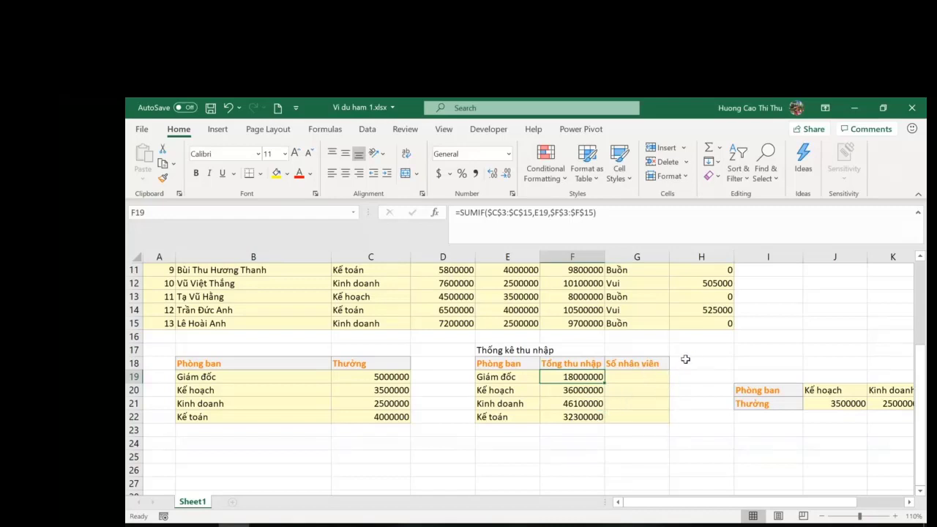
# Recheck the F19 SUMIF formula, leaving it unchanged.
pyautogui.click(634, 219)
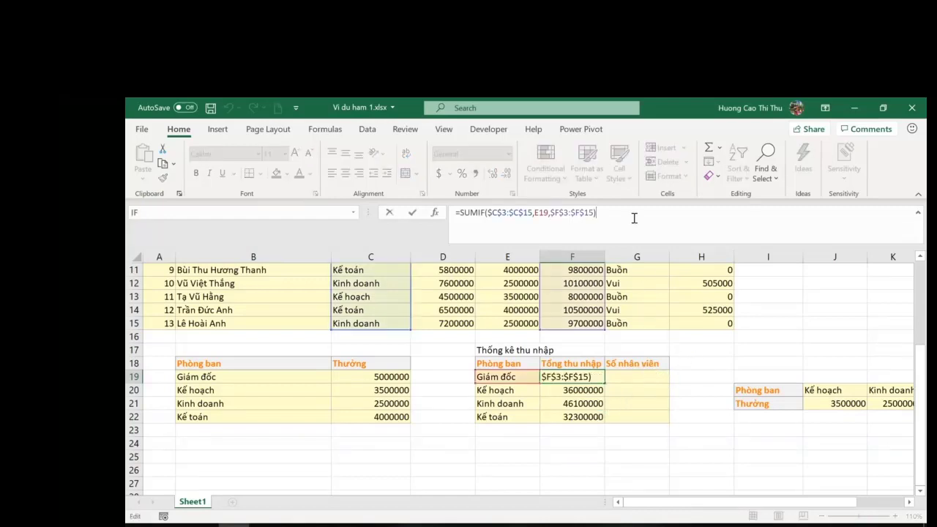
pyautogui.press('Return')
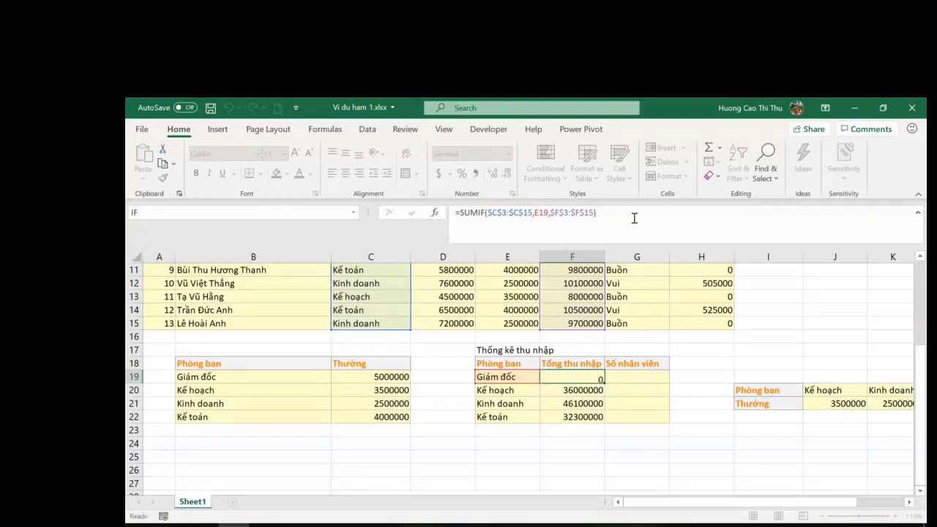
pyautogui.click(643, 378)
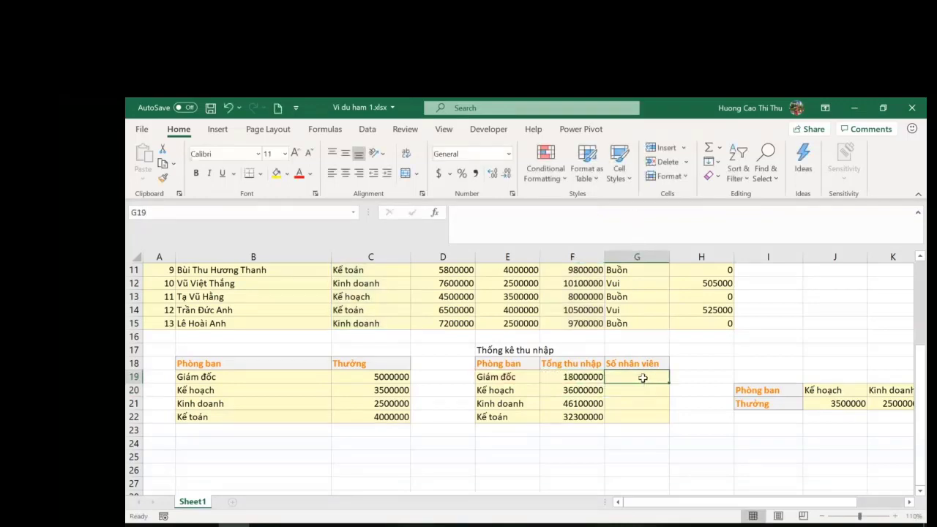
# Start =COUNTIF in G19 with the absolute range $C$3:$C$15.
pyautogui.write('=cou')
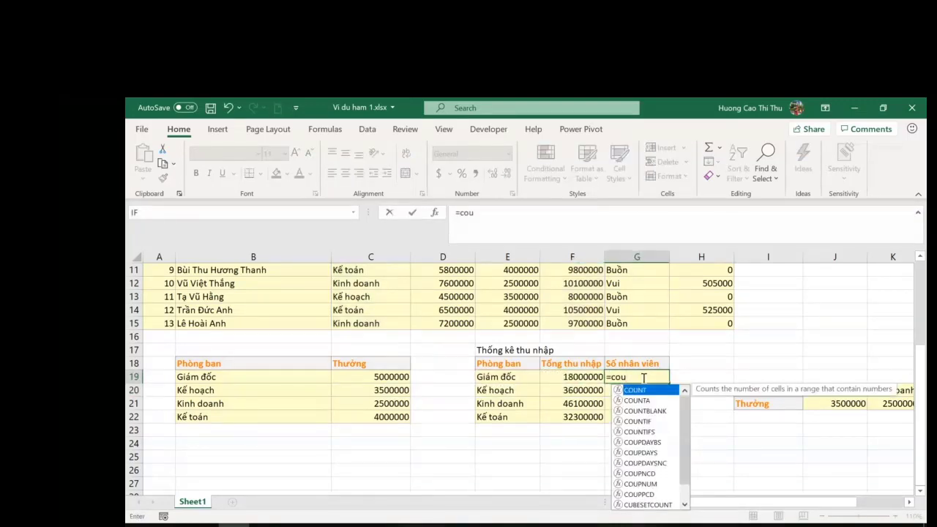
pyautogui.doubleClick(637, 421)
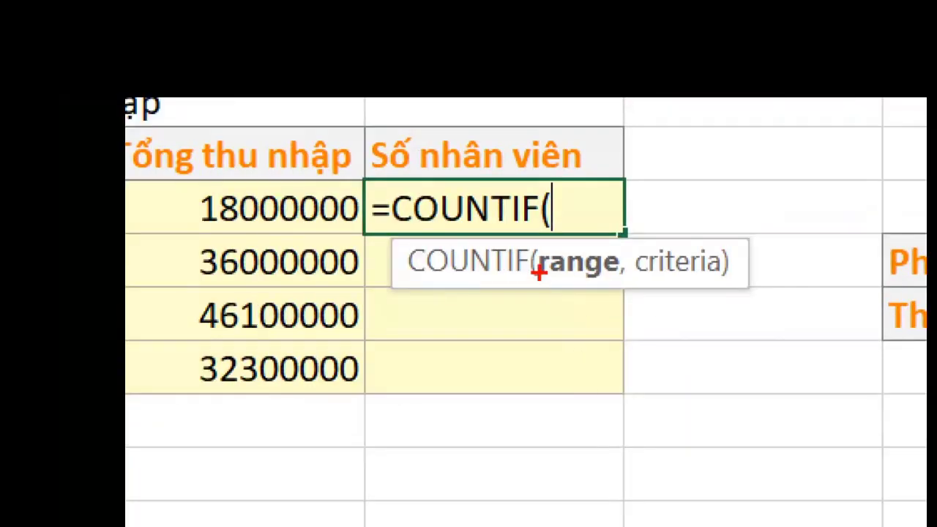
pyautogui.moveTo(538, 273)
pyautogui.mouseDown()
pyautogui.moveTo(596, 295)
pyautogui.moveTo(712, 285)
pyautogui.mouseUp()
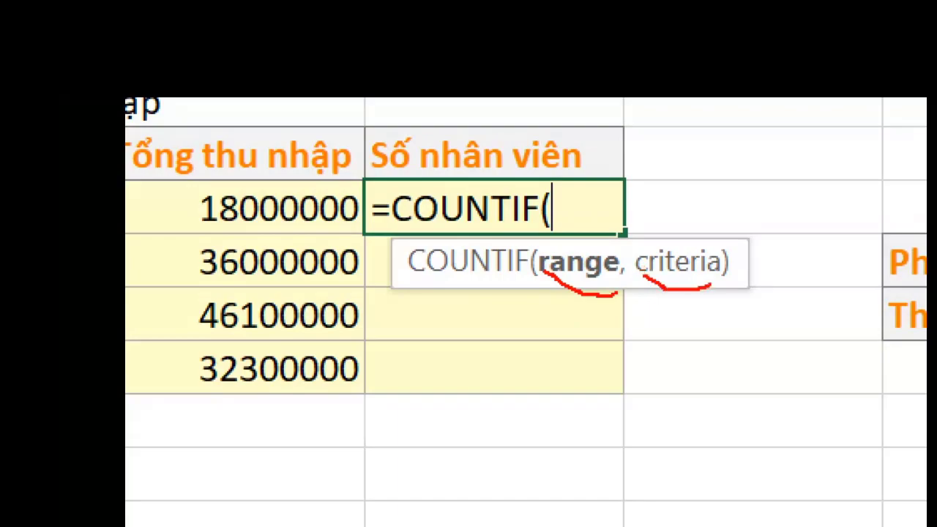
pyautogui.press('Escape')
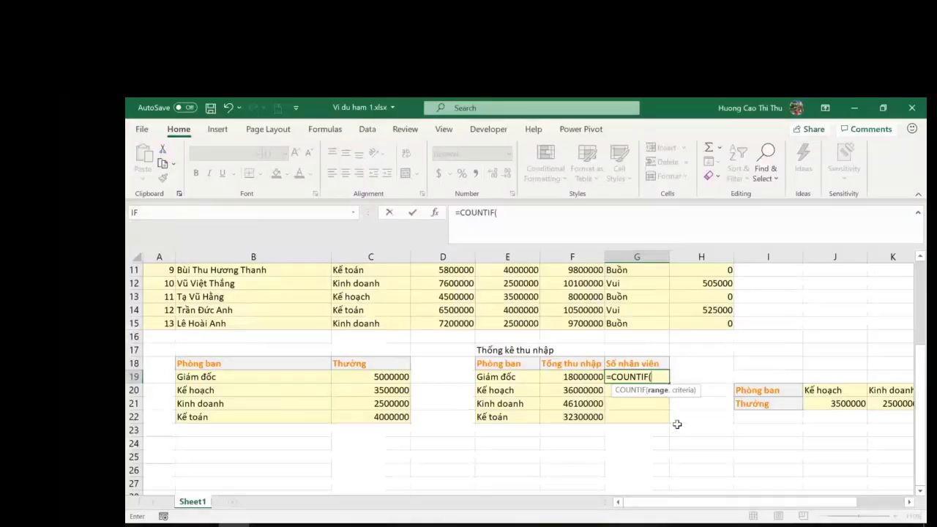
pyautogui.scroll(3, 681, 429)
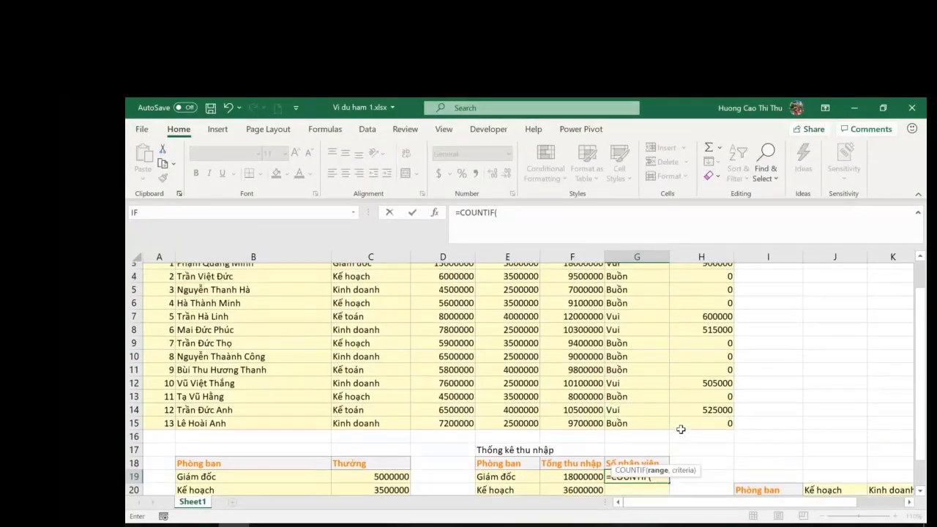
pyautogui.scroll(1, 681, 429)
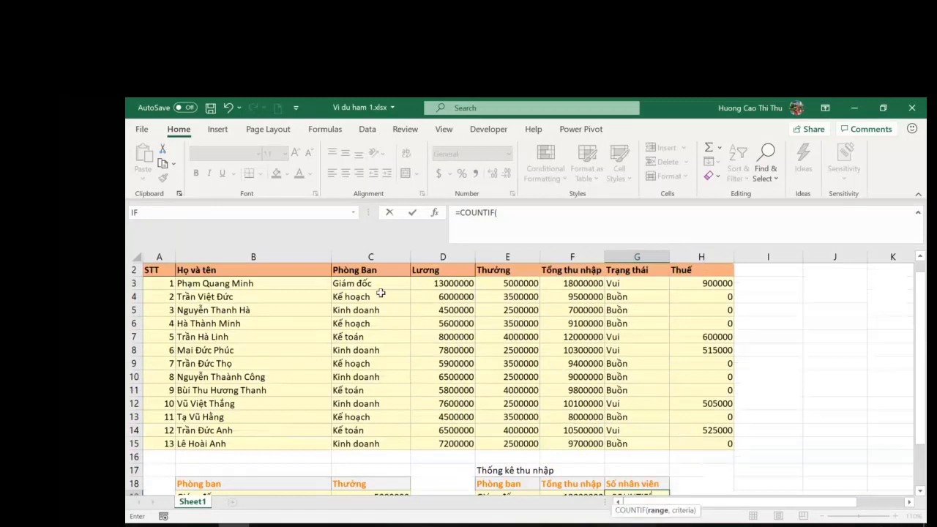
pyautogui.moveTo(379, 286); pyautogui.dragTo(362, 445)
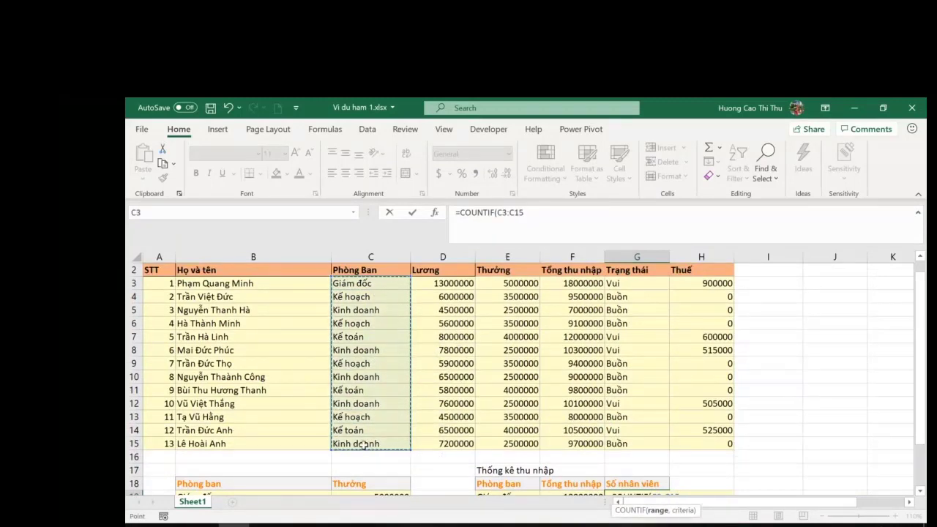
pyautogui.press('F4')
pyautogui.scroll(-3, 364, 445)
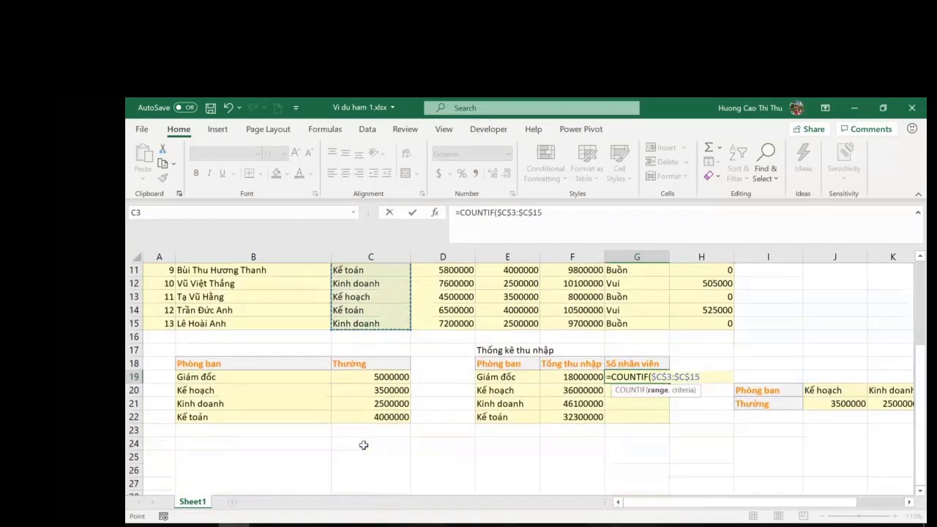
pyautogui.write(',')
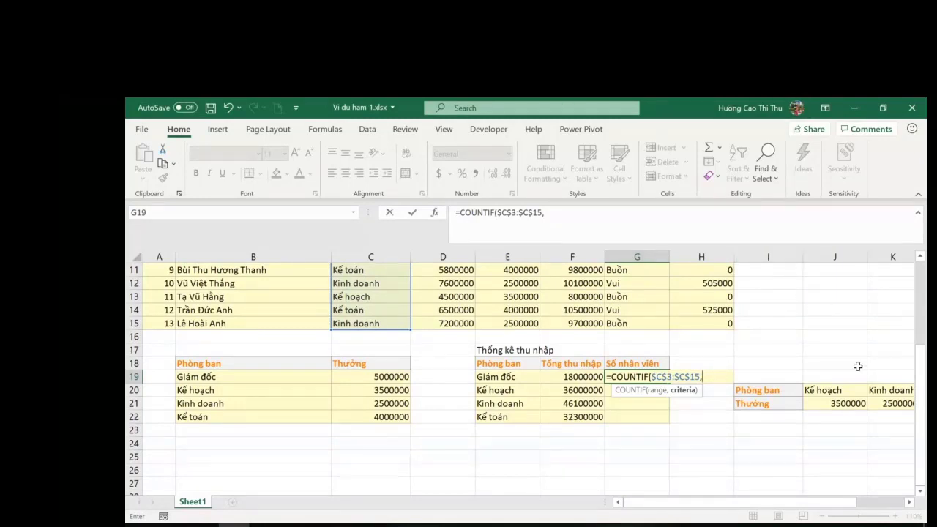
# Use E19 as criterion and fill the count down to G22, showing 4, 5 and 3.
pyautogui.click(514, 377)
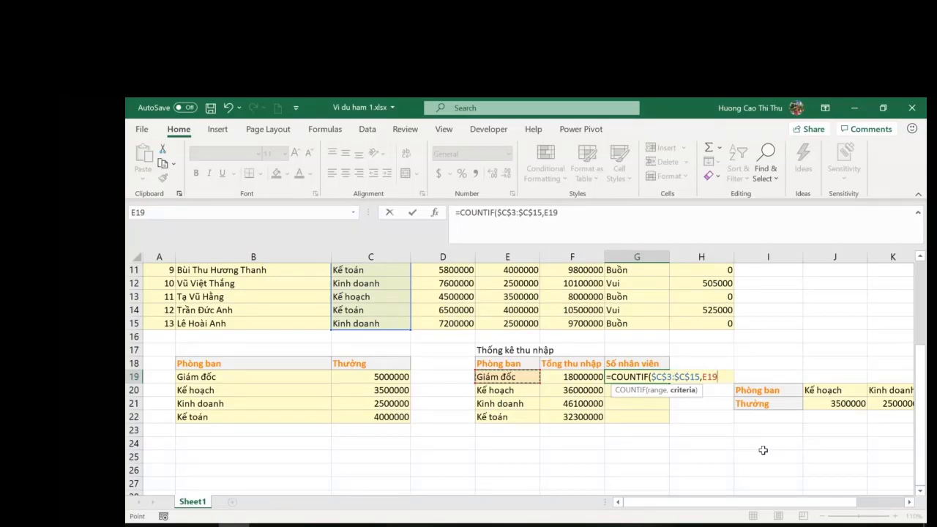
pyautogui.write(')')
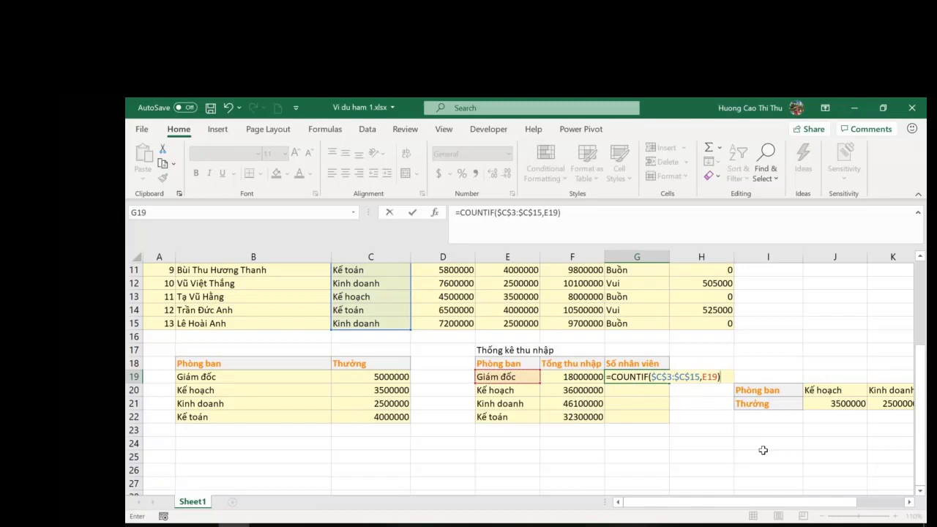
pyautogui.press('Return')
pyautogui.click(667, 378)
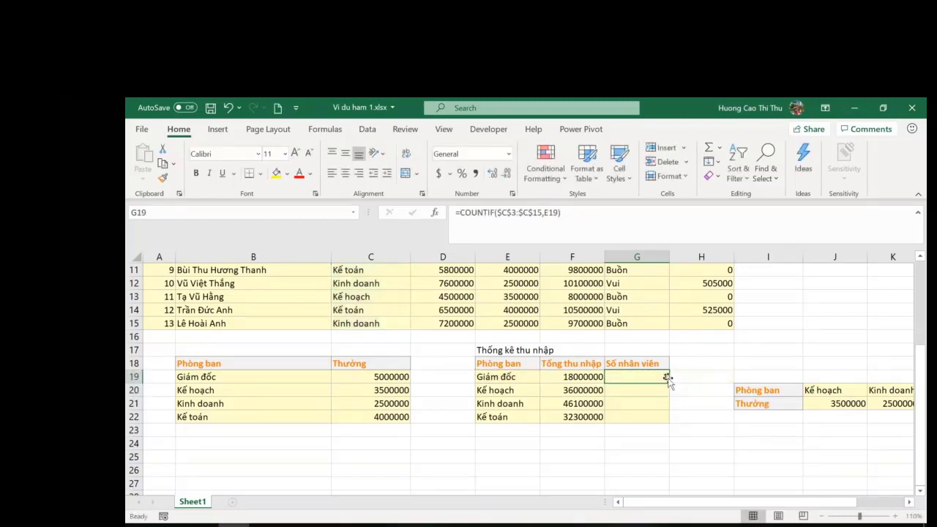
pyautogui.doubleClick(666, 378)
# Review G19's COUNTIF formula giving staff counts 1, 4, 5 and 3.
pyautogui.click(624, 221)
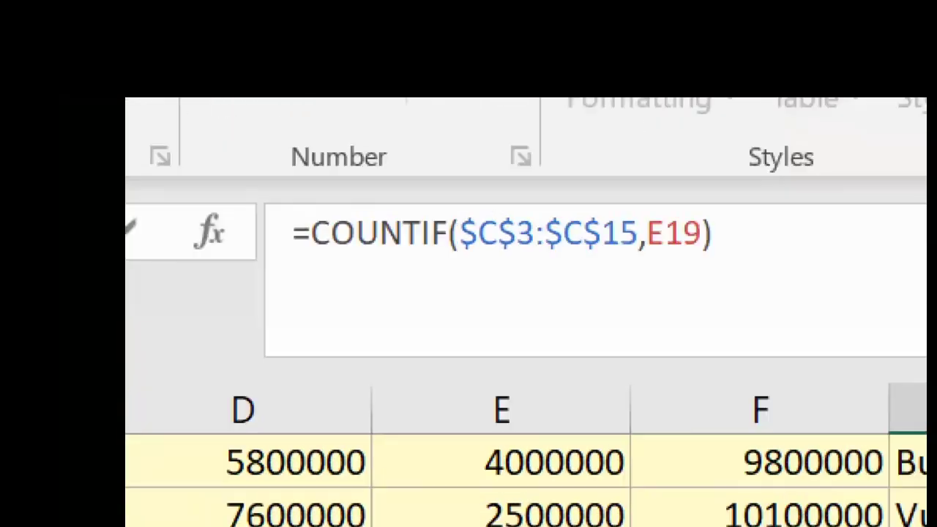
pyautogui.moveTo(464, 277)
pyautogui.mouseDown()
pyautogui.moveTo(549, 291)
pyautogui.moveTo(613, 270)
pyautogui.moveTo(680, 272)
pyautogui.moveTo(638, 262)
pyautogui.moveTo(789, 289)
pyautogui.mouseUp()
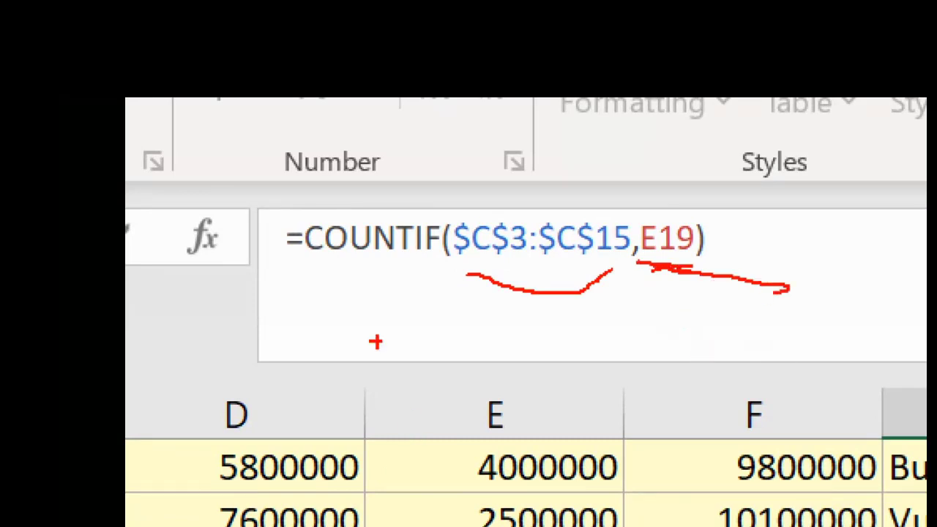
pyautogui.moveTo(657, 272); pyautogui.dragTo(707, 268)
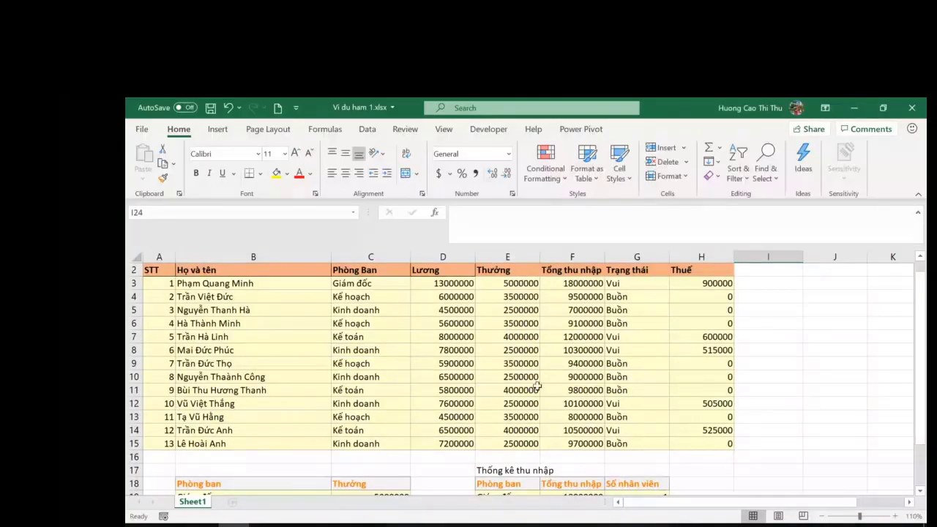
pyautogui.moveTo(774, 503); pyautogui.dragTo(738, 502)
pyautogui.scroll(-3, 436, 375)
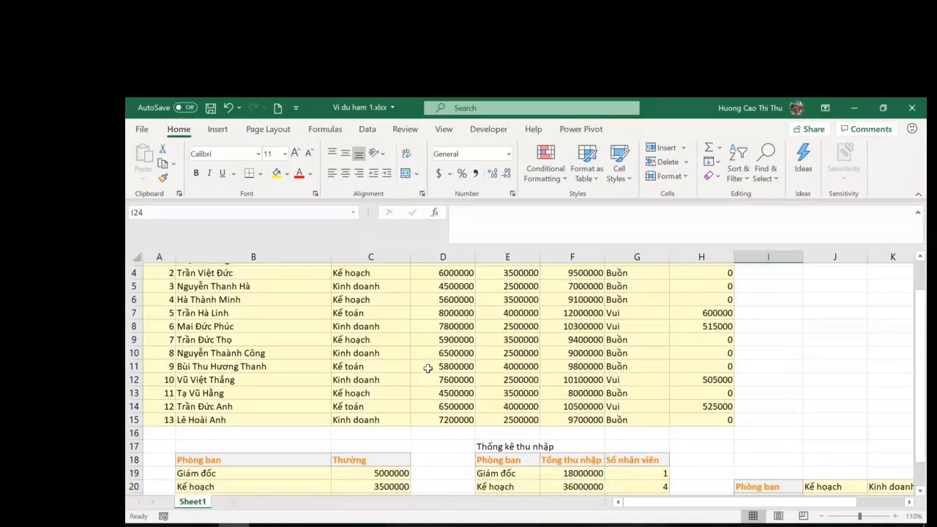
# Add a new blank worksheet, zoom to 130%, and widen column A.
pyautogui.click(232, 503)
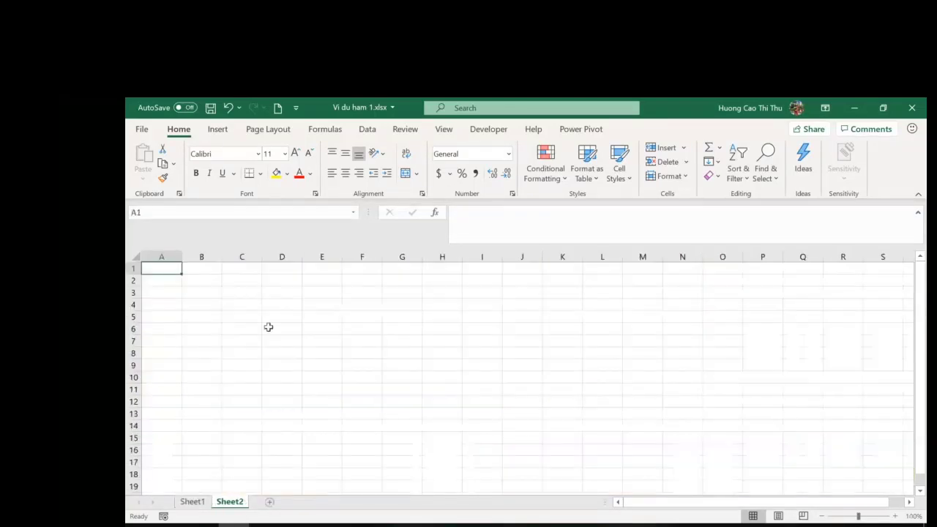
pyautogui.click(894, 516)
pyautogui.click(895, 516)
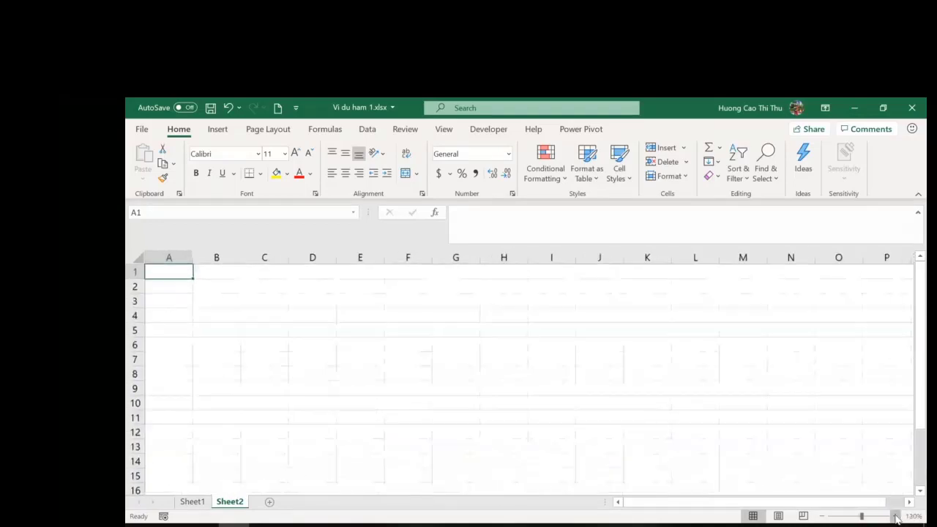
pyautogui.click(895, 516)
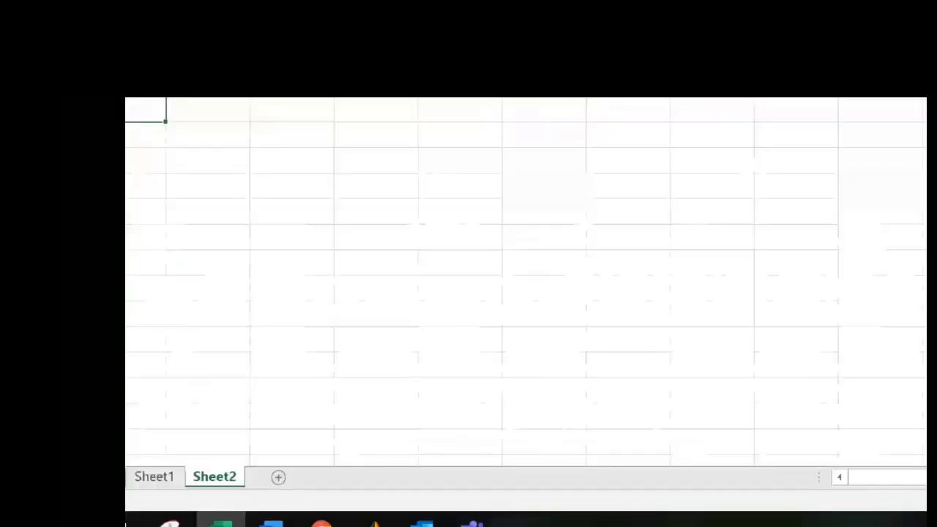
pyautogui.moveTo(320, 457); pyautogui.dragTo(287, 454)
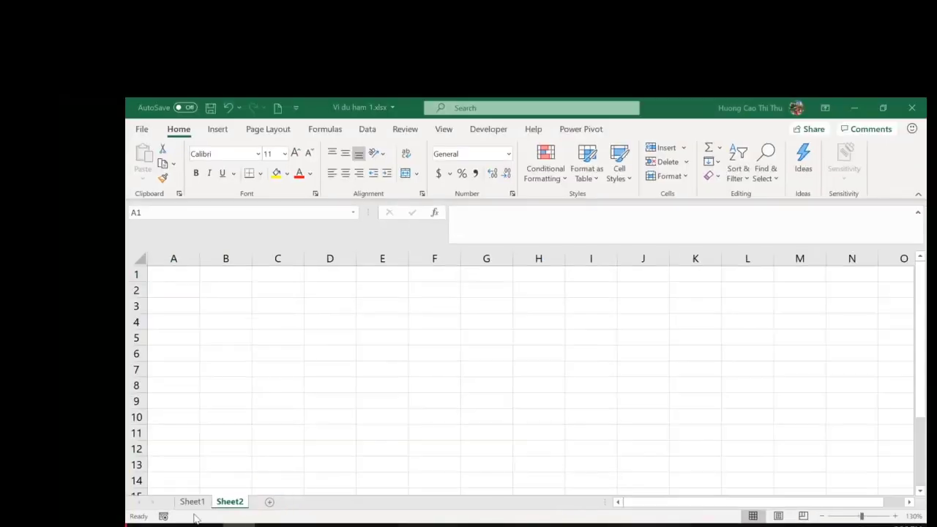
pyautogui.moveTo(200, 258); pyautogui.dragTo(227, 258)
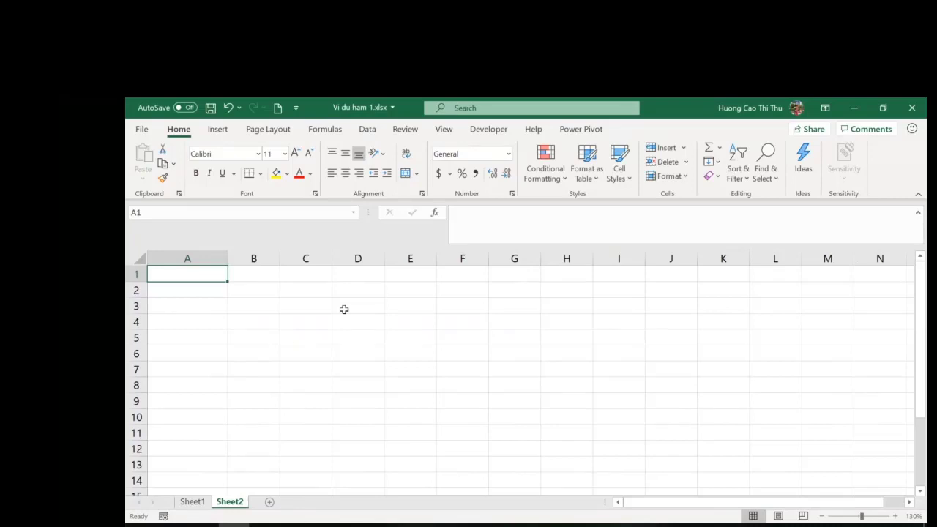
# Enter ĐH KTQD in cell A1.
pyautogui.write('D')
pyautogui.press('BackSpace')
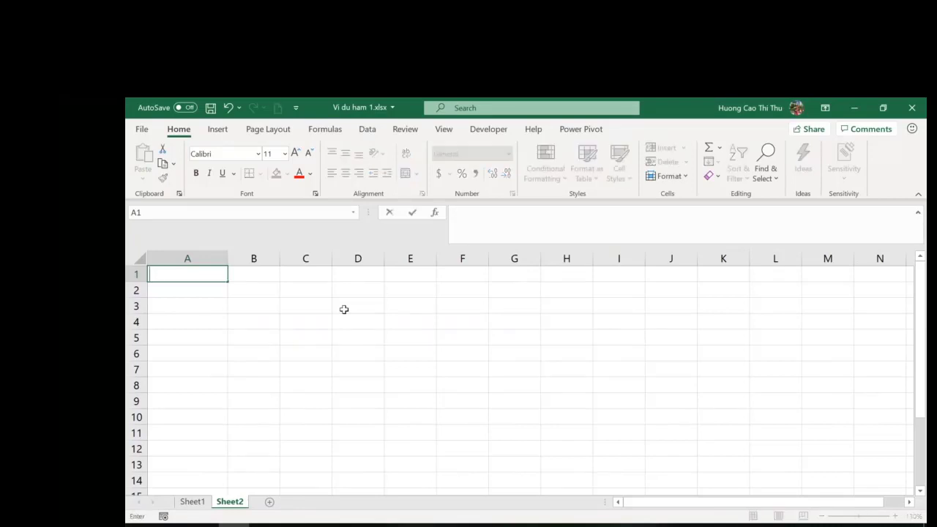
pyautogui.write('D')
pyautogui.press('BackSpace')
pyautogui.write('ĐH KTQD')
pyautogui.press('Return')
# Enter =LEFT(A1,4) in C2 so it returns ĐH K.
pyautogui.press('Right')
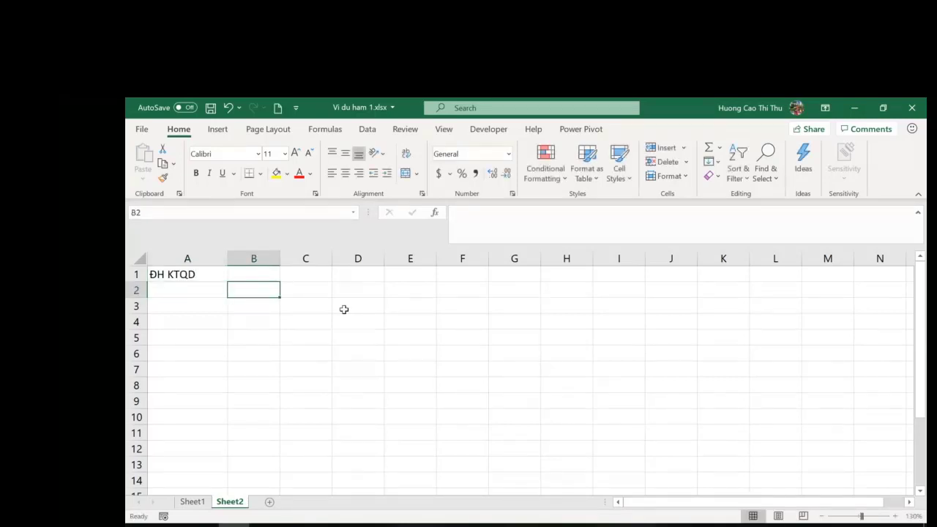
pyautogui.press('Right')
pyautogui.write('=le')
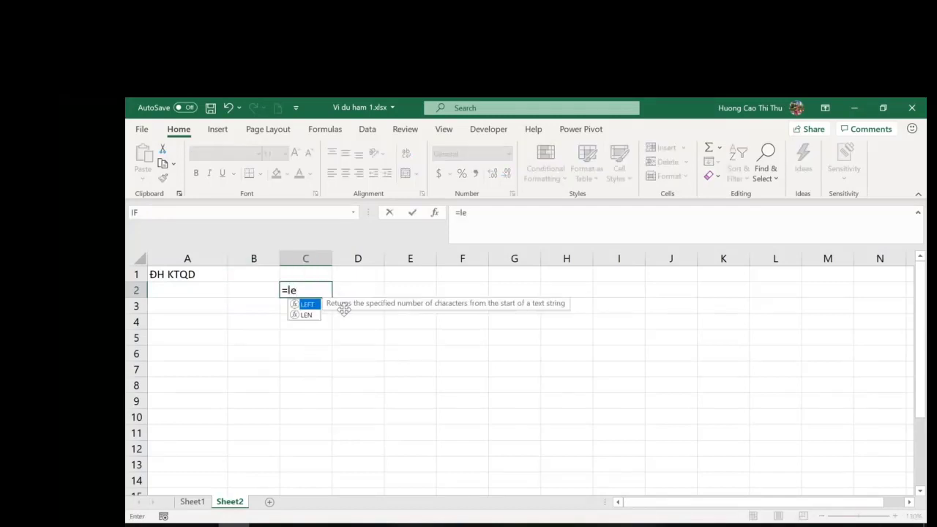
pyautogui.press('Tab')
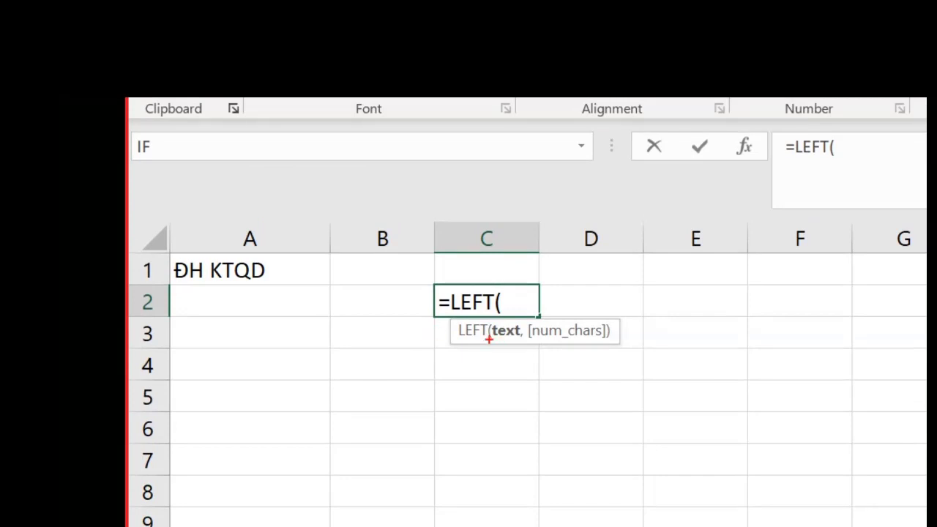
pyautogui.moveTo(485, 342)
pyautogui.mouseDown()
pyautogui.moveTo(511, 347)
pyautogui.moveTo(476, 341)
pyautogui.moveTo(593, 355)
pyautogui.moveTo(617, 340)
pyautogui.moveTo(578, 355)
pyautogui.moveTo(534, 347)
pyautogui.mouseUp()
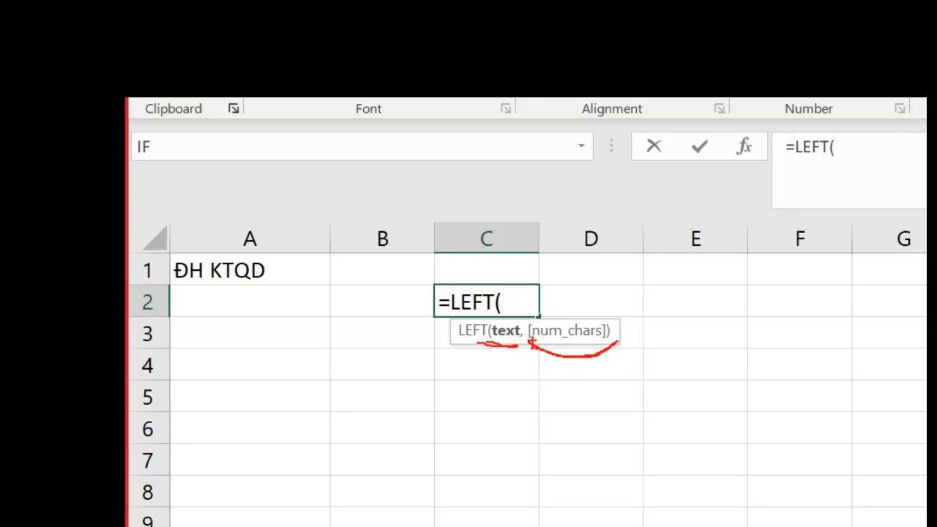
pyautogui.moveTo(576, 362)
pyautogui.mouseDown()
pyautogui.moveTo(596, 382)
pyautogui.moveTo(602, 355)
pyautogui.moveTo(546, 383)
pyautogui.mouseUp()
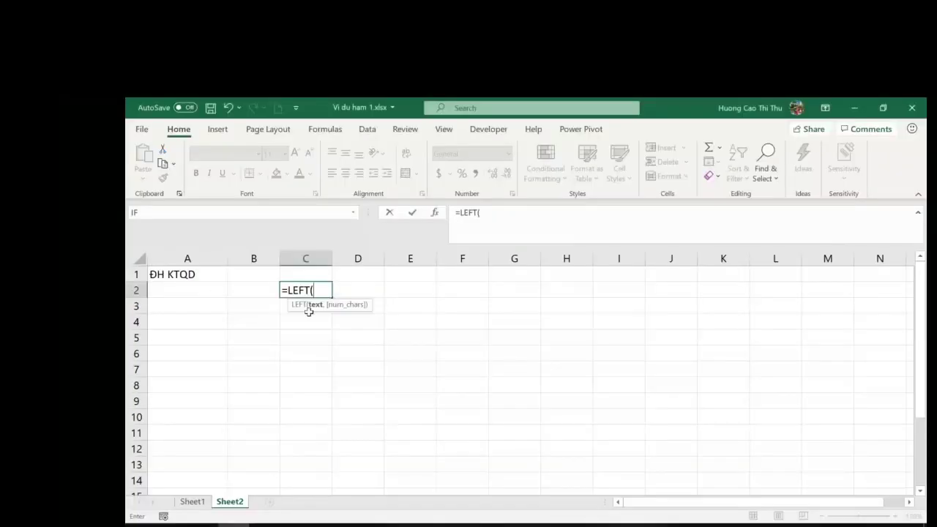
pyautogui.click(182, 275)
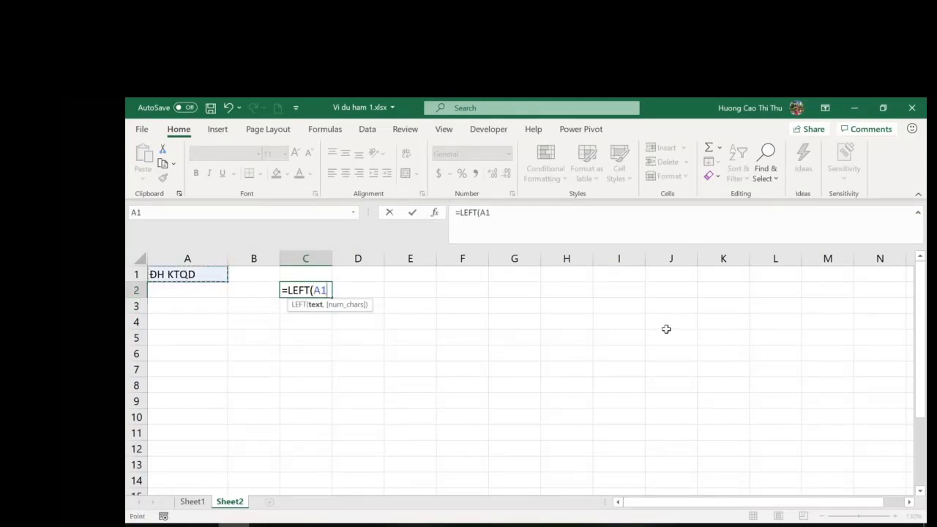
pyautogui.write(',')
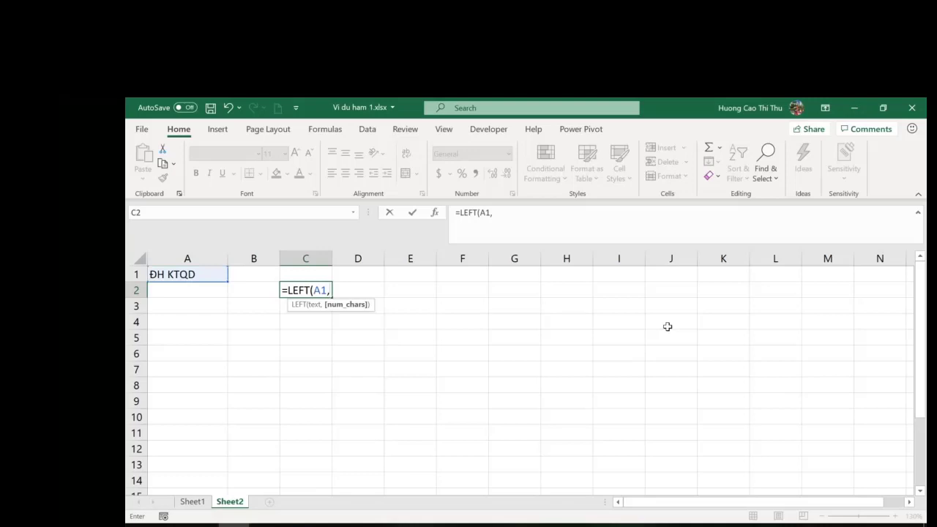
pyautogui.write('"')
pyautogui.write('4')
pyautogui.press('BackSpace')
pyautogui.press('BackSpace')
pyautogui.write('4)')
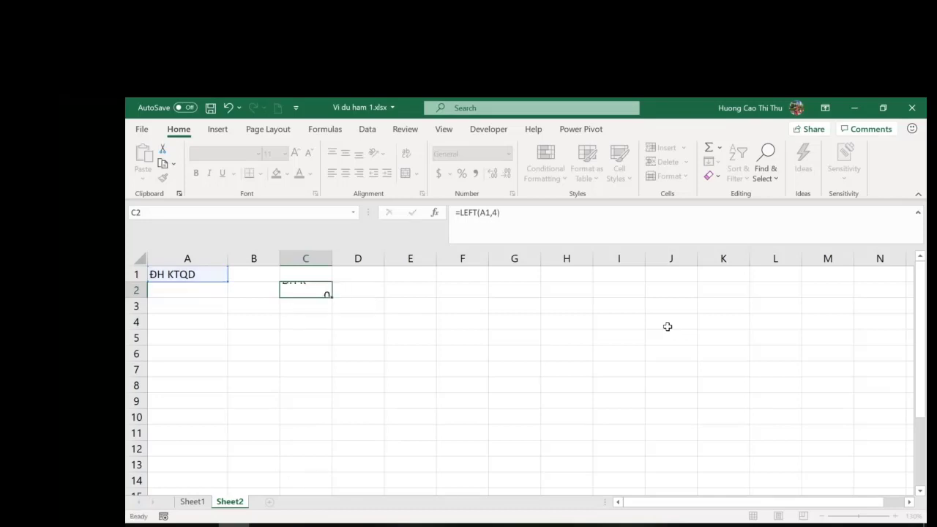
pyautogui.press('Return')
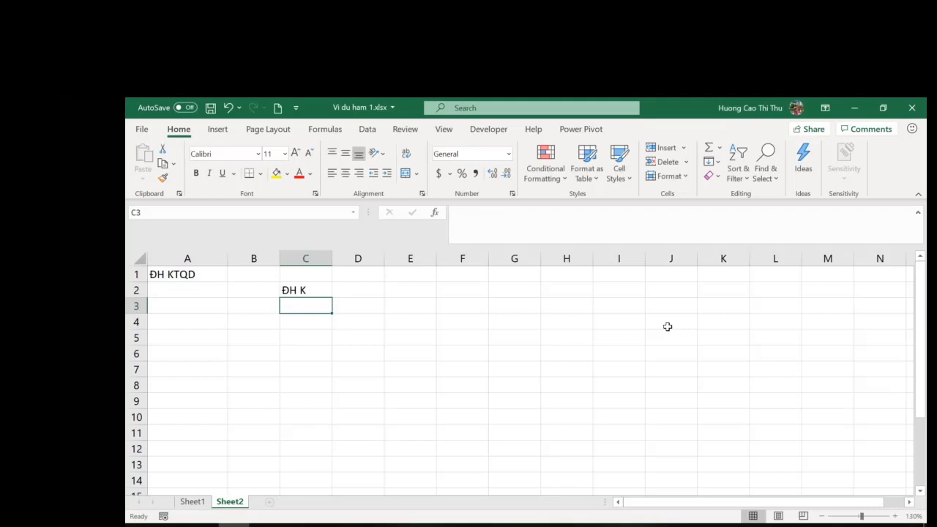
# Enter =LEFT(A1) in C3 to return Đ, then toggle Show Formulas on and off.
pyautogui.write('=l')
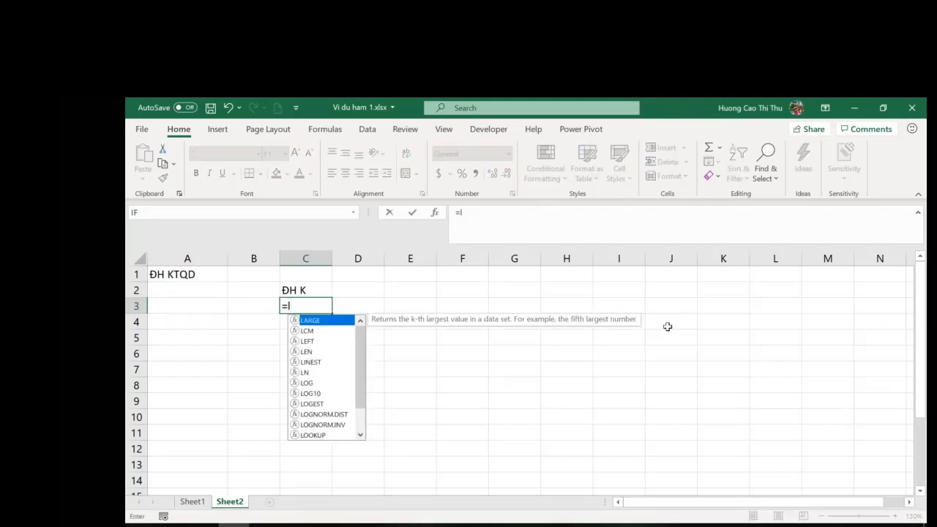
pyautogui.press('Down')
pyautogui.press('Down')
pyautogui.press('Tab')
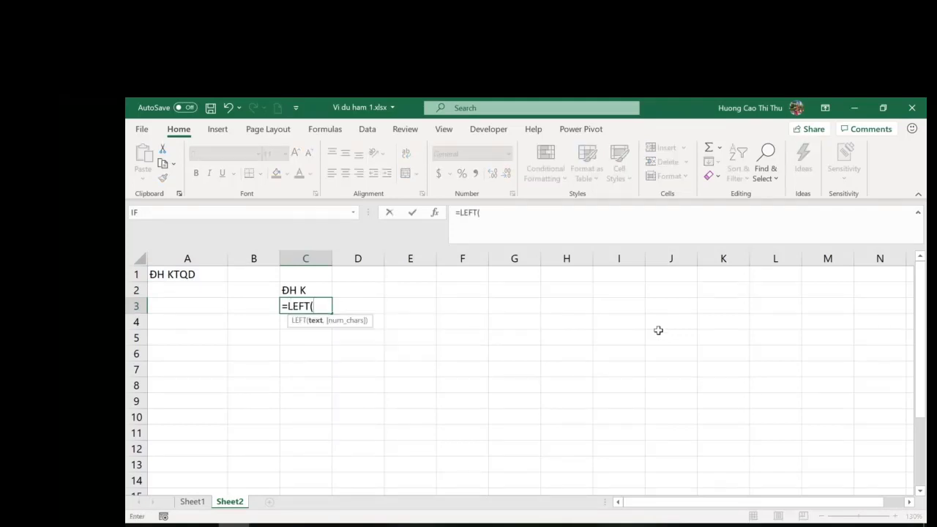
pyautogui.click(203, 279)
pyautogui.write(')')
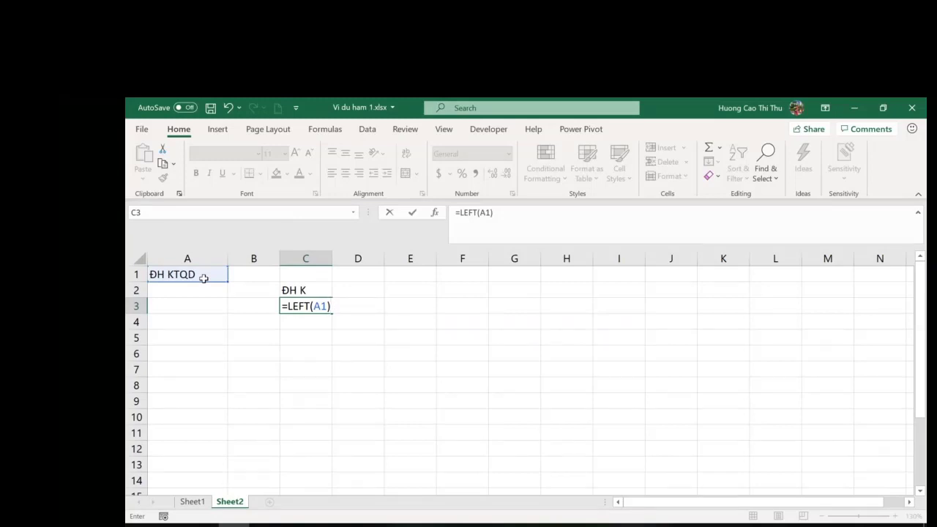
pyautogui.press('Return')
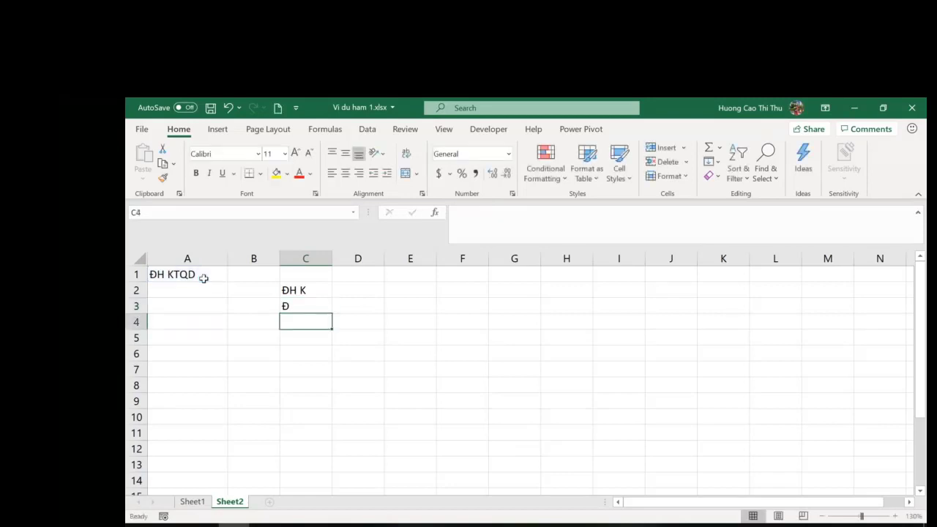
pyautogui.hotkey('ctrl', '`')
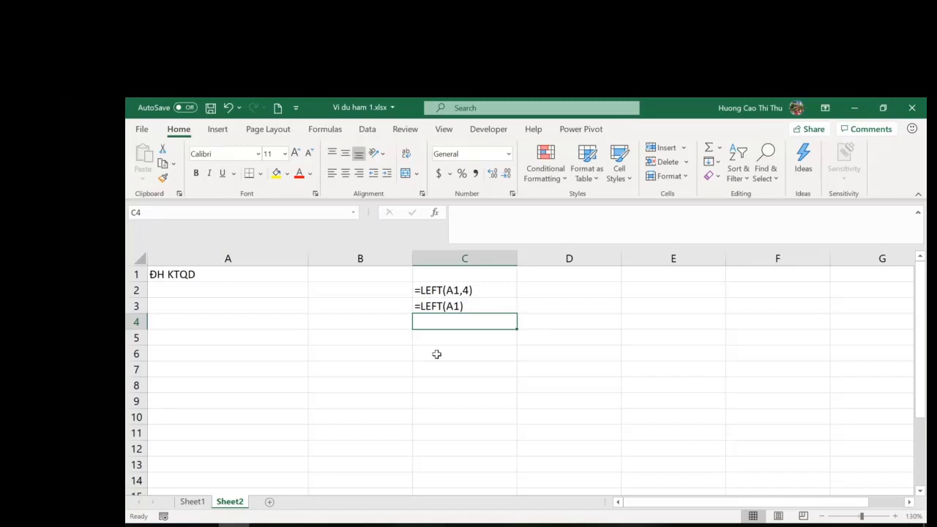
pyautogui.hotkey('ctrl', '`')
# Enter =RIGHT(A1,3) in D2 so it returns TQD.
pyautogui.click(363, 290)
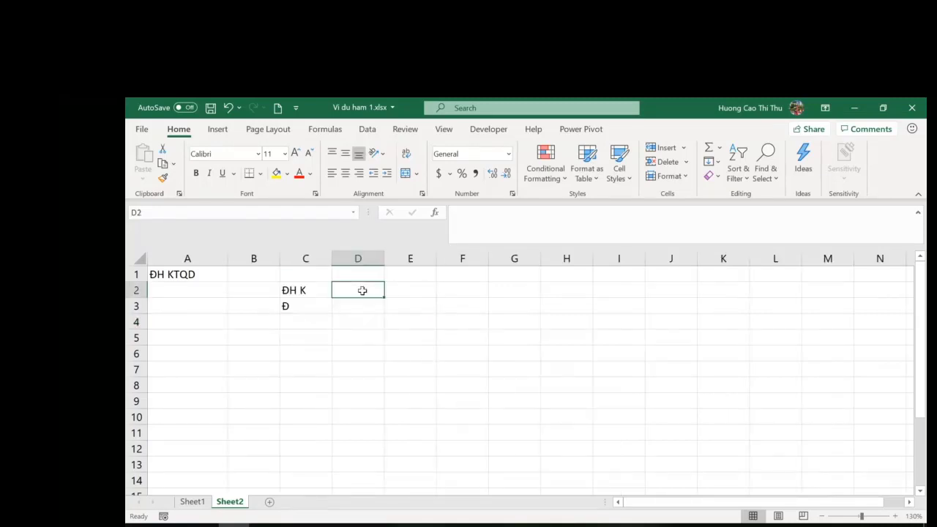
pyautogui.write('=ri')
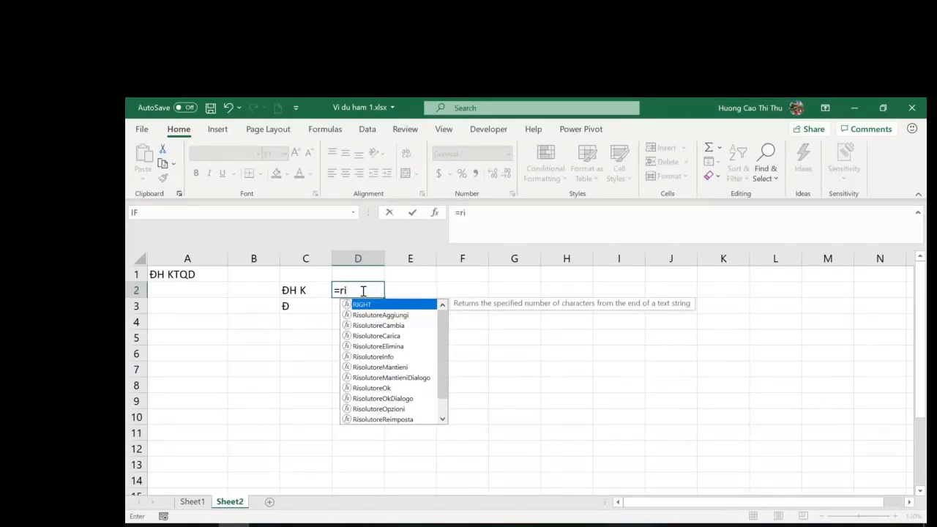
pyautogui.press('Tab')
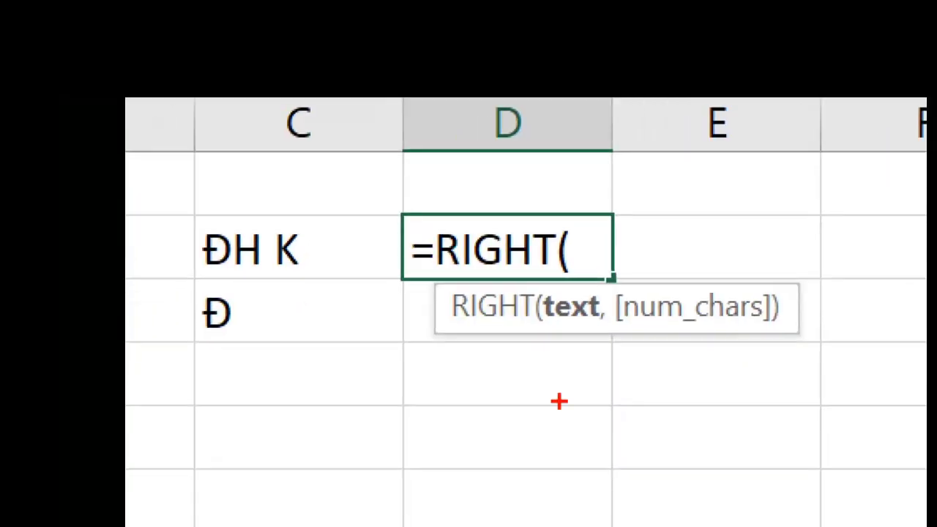
pyautogui.moveTo(548, 326)
pyautogui.mouseDown()
pyautogui.moveTo(626, 347)
pyautogui.moveTo(562, 353)
pyautogui.moveTo(592, 356)
pyautogui.moveTo(680, 347)
pyautogui.moveTo(778, 321)
pyautogui.mouseUp()
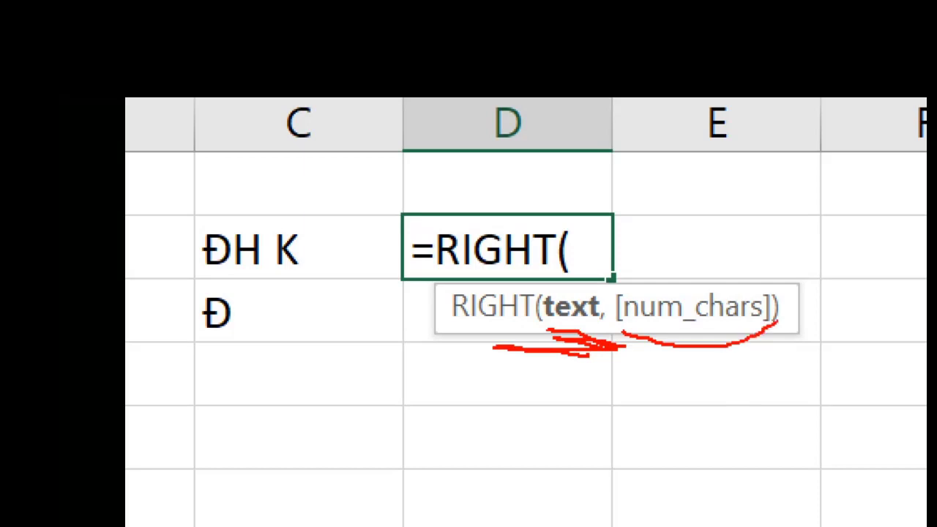
pyautogui.moveTo(694, 350); pyautogui.dragTo(627, 329)
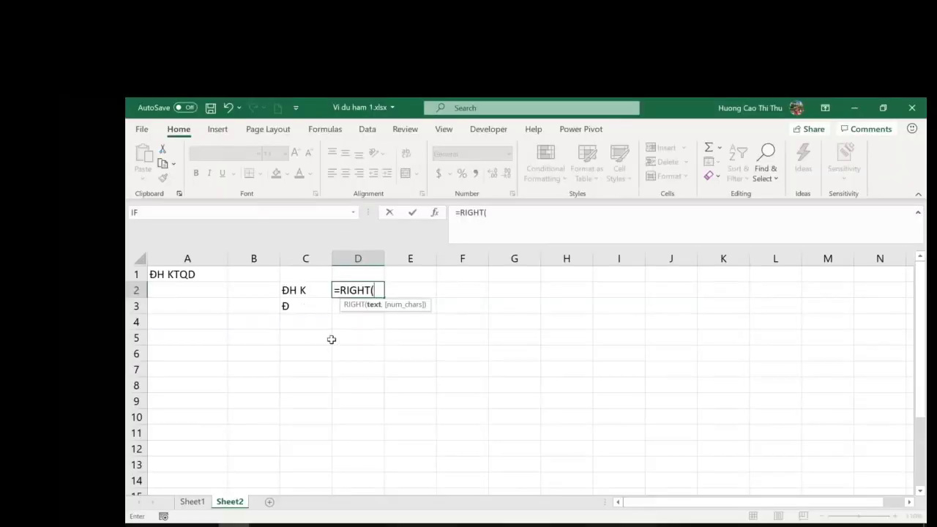
pyautogui.click(187, 275)
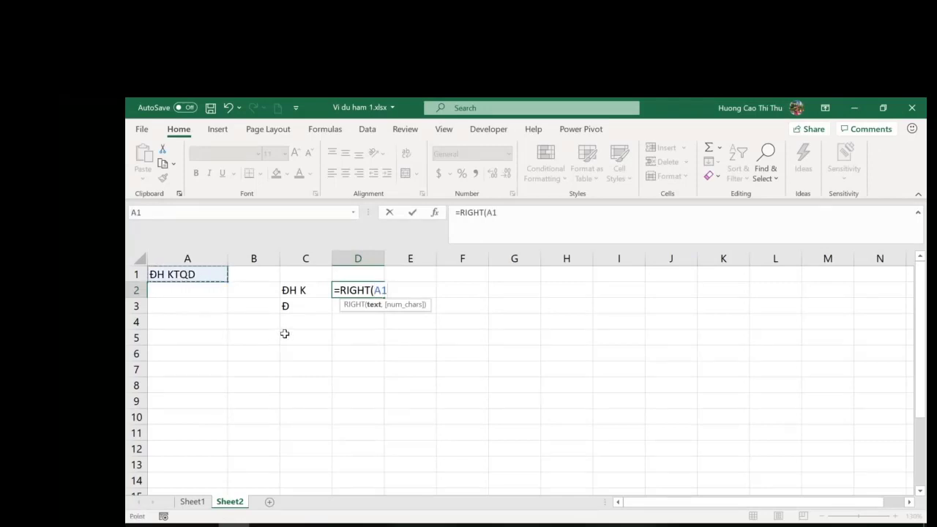
pyautogui.write(',3')
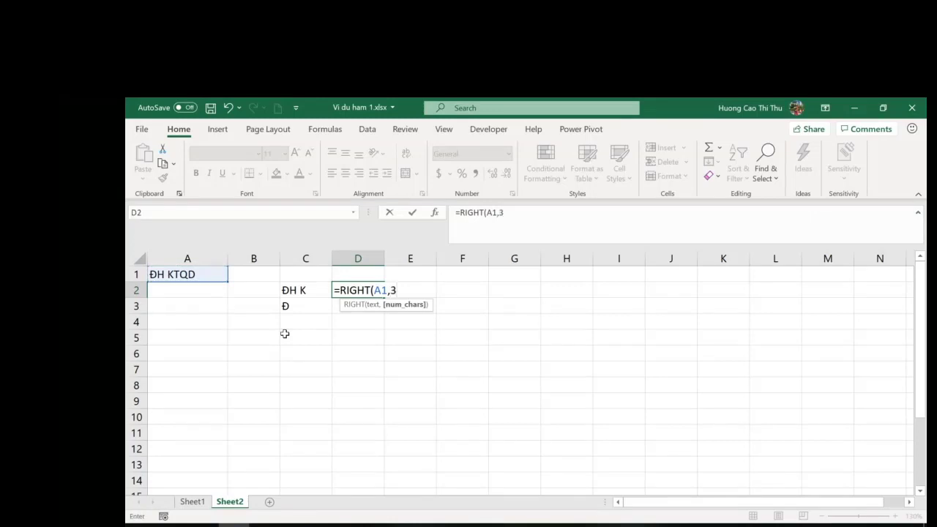
pyautogui.write(')')
pyautogui.press('BackSpace')
pyautogui.press('BackSpace')
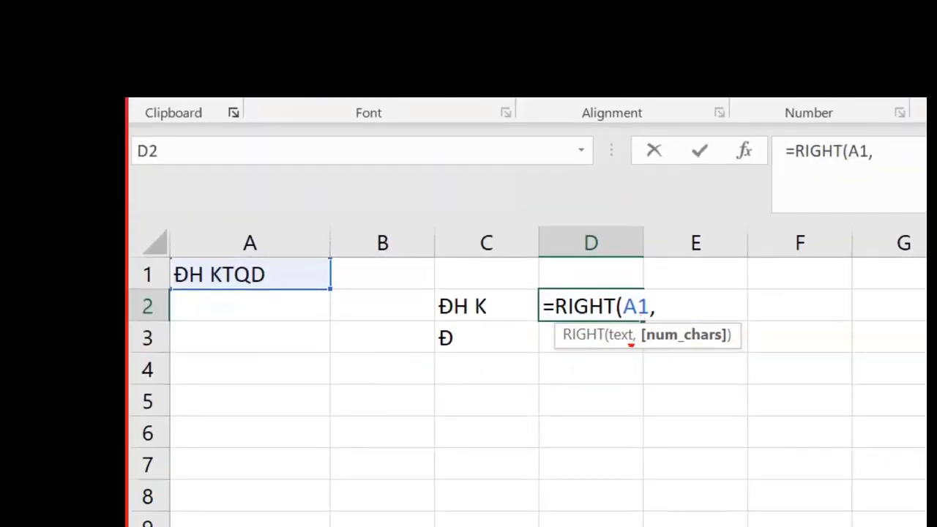
pyautogui.moveTo(630, 343)
pyautogui.mouseDown()
pyautogui.moveTo(654, 341)
pyautogui.moveTo(634, 346)
pyautogui.moveTo(662, 316)
pyautogui.moveTo(647, 337)
pyautogui.moveTo(677, 316)
pyautogui.mouseUp()
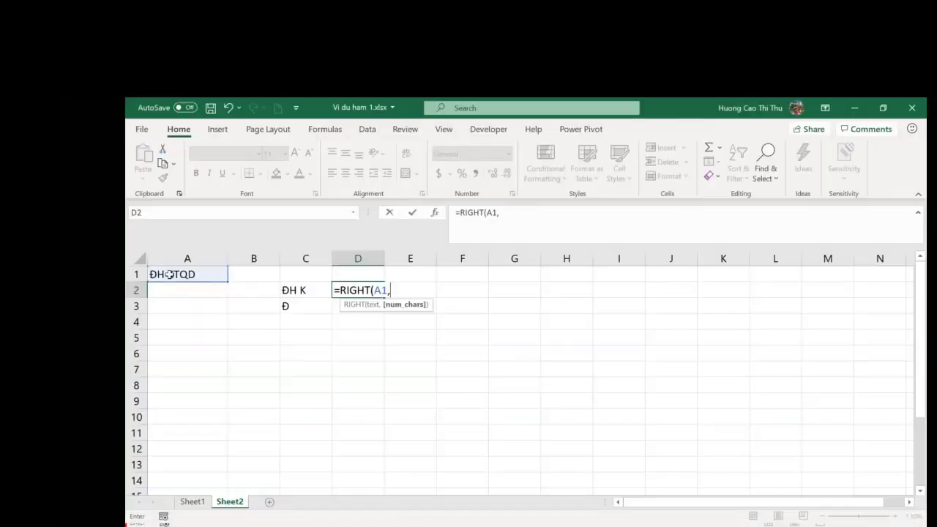
pyautogui.write('3)')
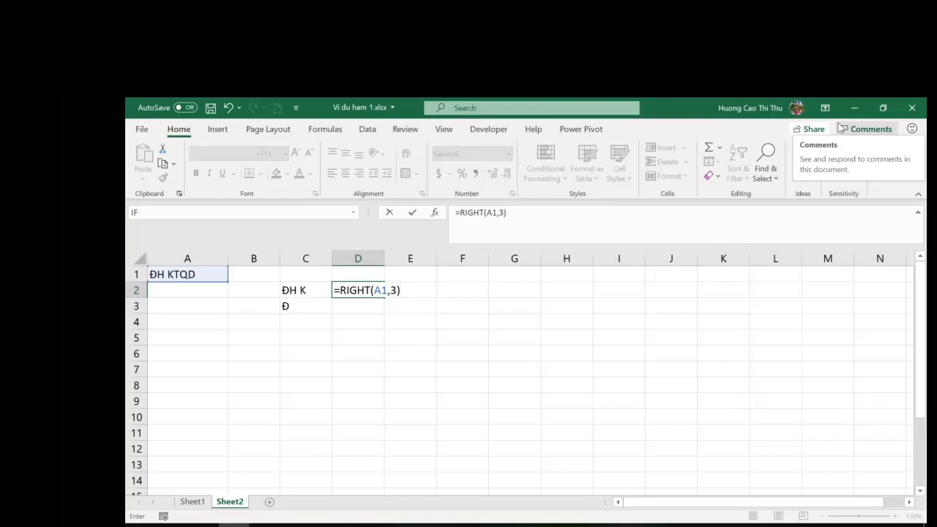
pyautogui.press('Return')
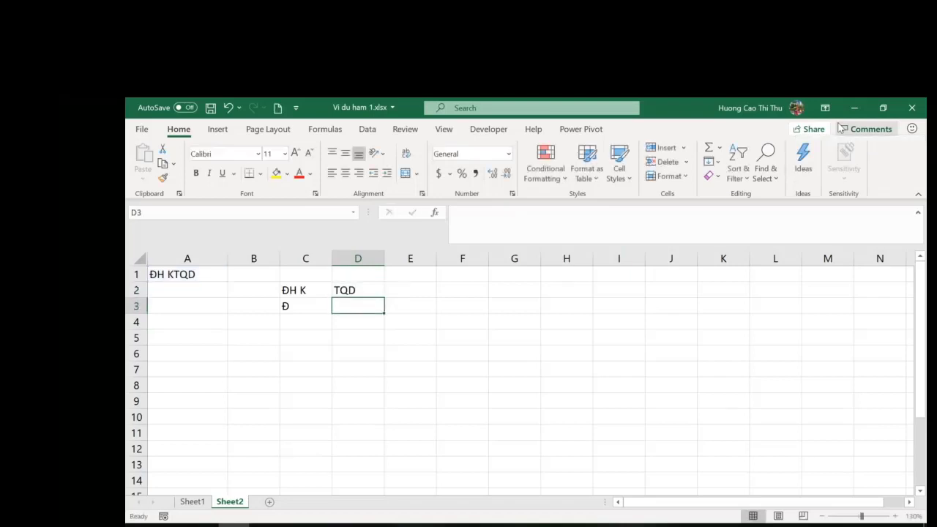
# Enter =RIGHT(A1) in D3 returning D, then switch the sheet to show formulas.
pyautogui.write('=ri')
pyautogui.press('Tab')
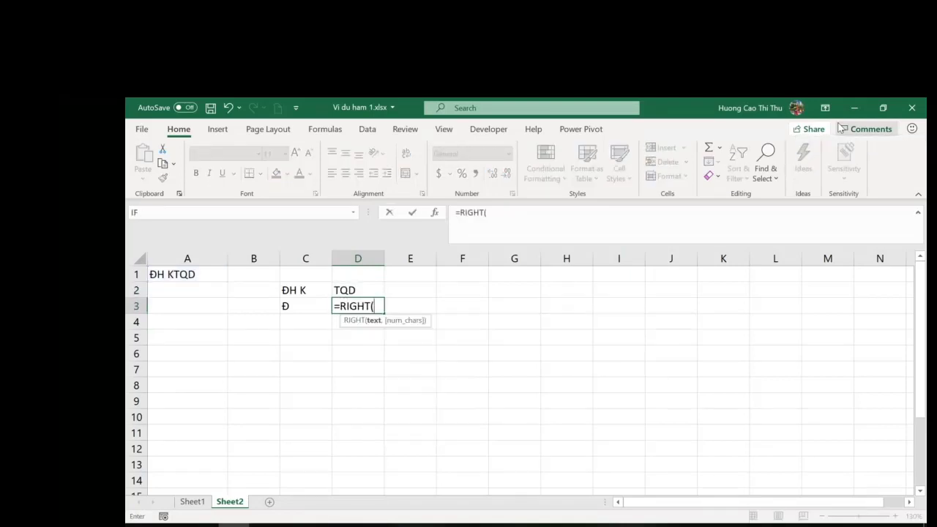
pyautogui.click(190, 274)
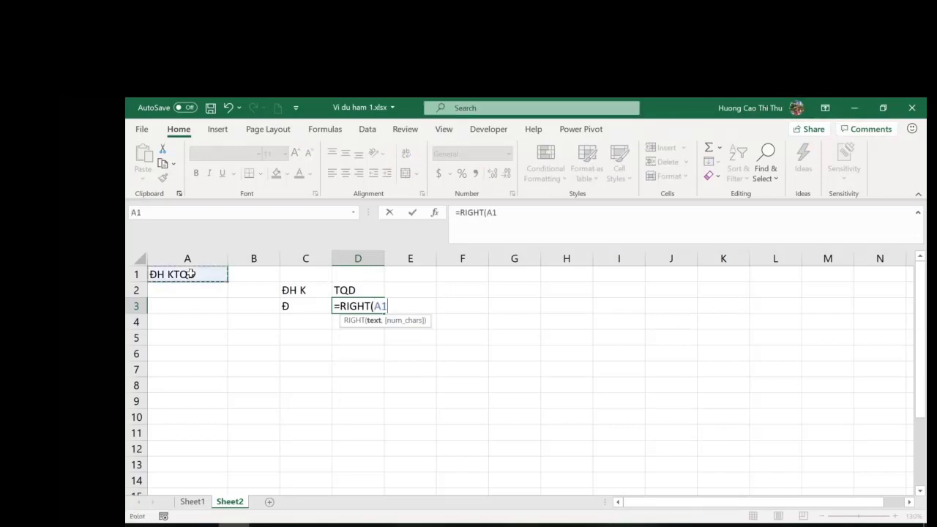
pyautogui.write(')')
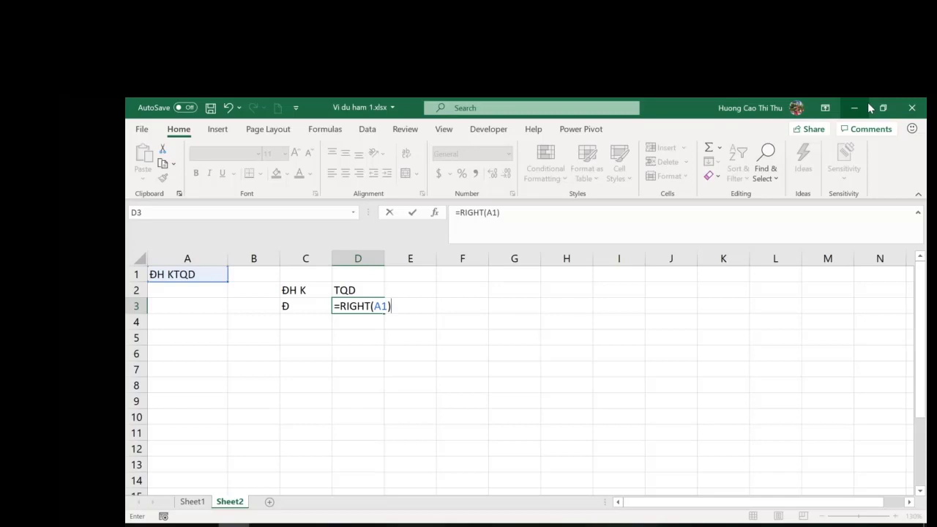
pyautogui.press('Return')
pyautogui.press('Up')
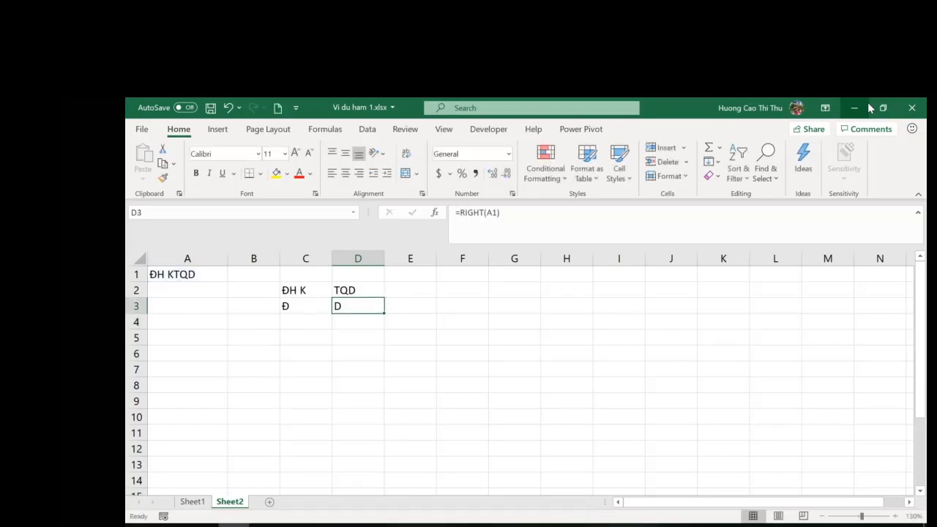
pyautogui.press('Right')
pyautogui.press('Up')
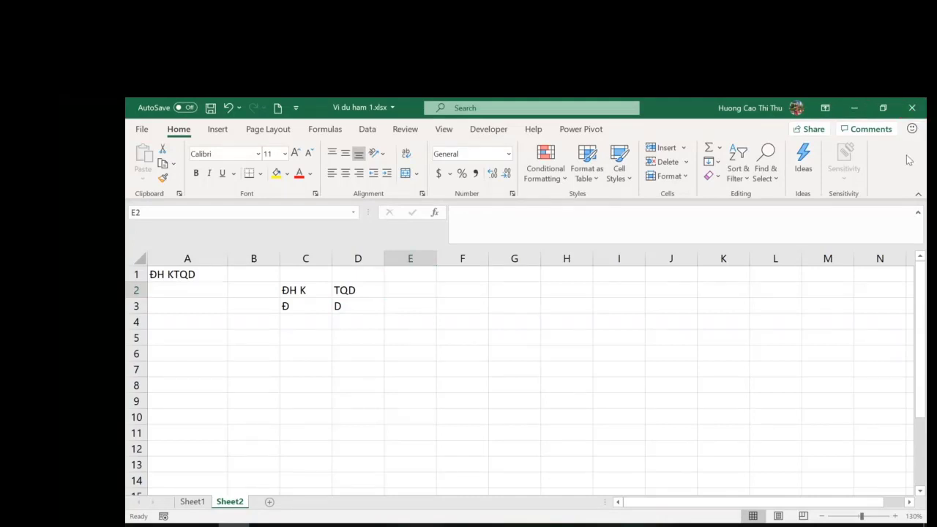
pyautogui.hotkey('ctrl', '`')
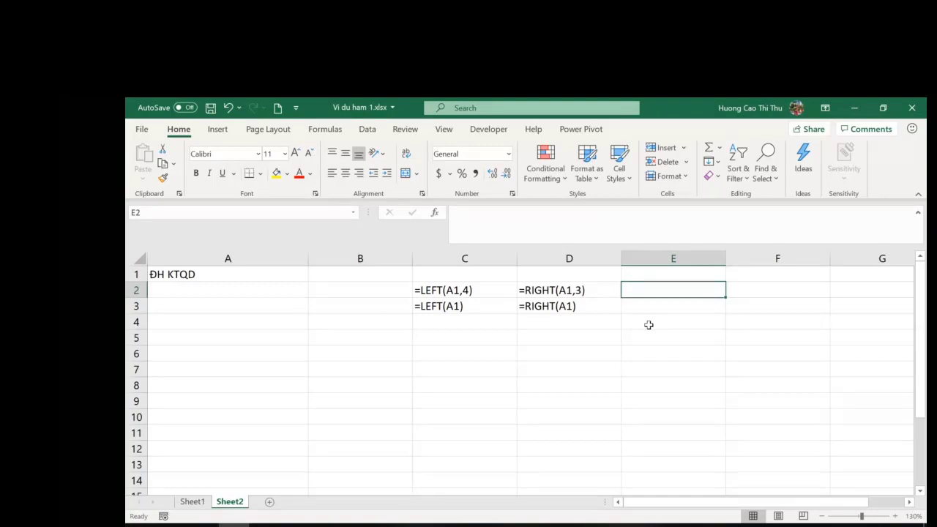
# Show results again and enter =MID(A1,5,2) in E2 to return TQ.
pyautogui.hotkey('ctrl', '`')
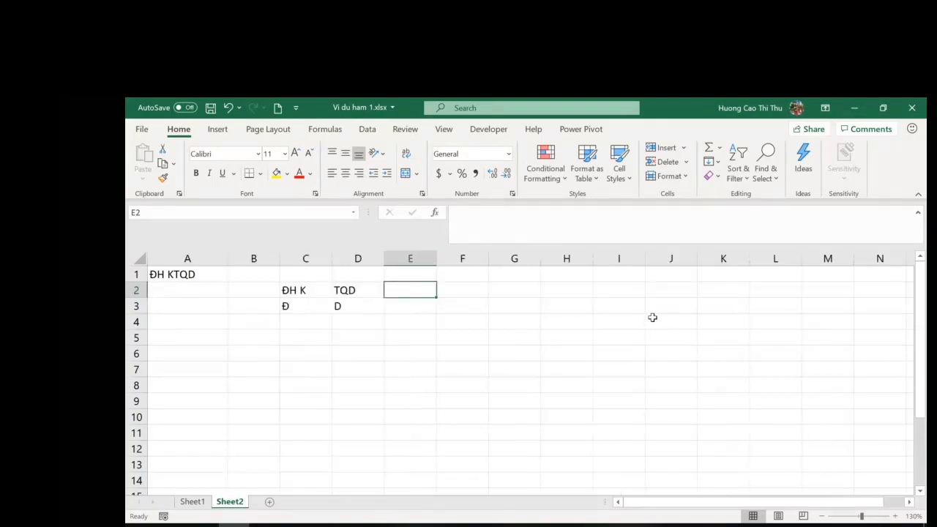
pyautogui.write('=mid(')
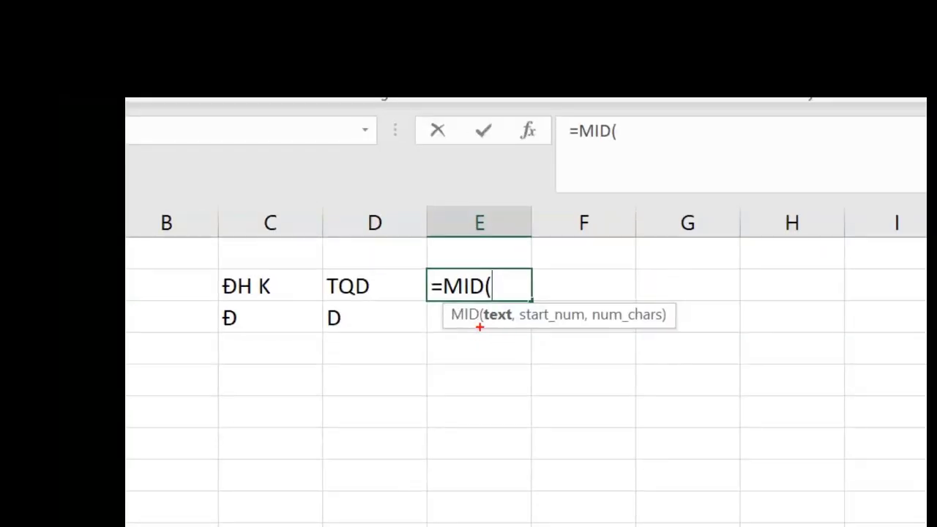
pyautogui.moveTo(479, 327)
pyautogui.mouseDown()
pyautogui.moveTo(513, 335)
pyautogui.moveTo(490, 339)
pyautogui.moveTo(579, 328)
pyautogui.moveTo(539, 334)
pyautogui.mouseUp()
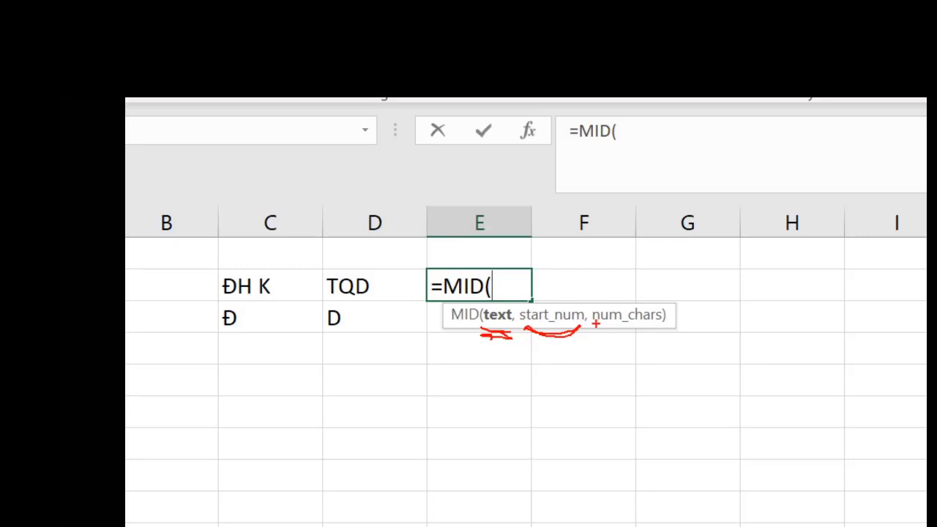
pyautogui.moveTo(596, 327)
pyautogui.mouseDown()
pyautogui.moveTo(648, 340)
pyautogui.moveTo(663, 327)
pyautogui.mouseUp()
pyautogui.moveTo(199, 336); pyautogui.dragTo(387, 335)
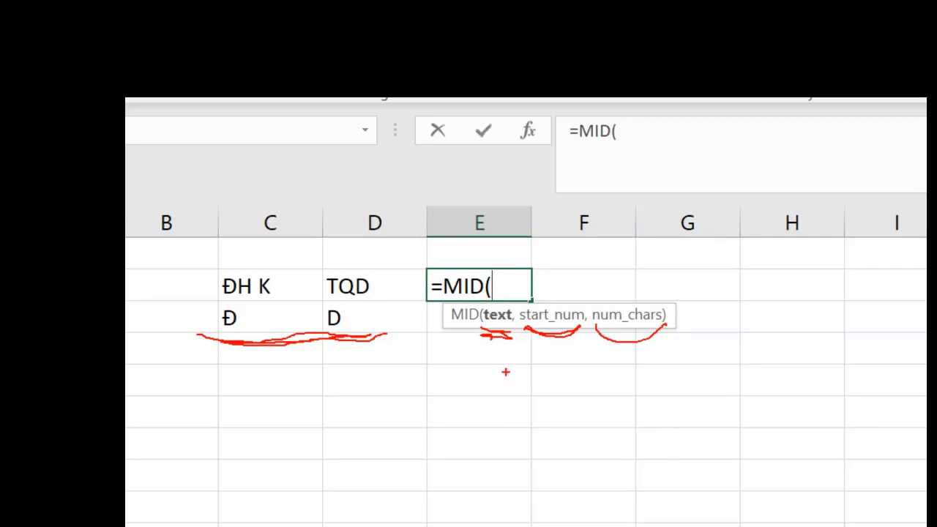
pyautogui.moveTo(494, 350)
pyautogui.mouseDown()
pyautogui.moveTo(648, 362)
pyautogui.moveTo(481, 364)
pyautogui.moveTo(678, 374)
pyautogui.mouseUp()
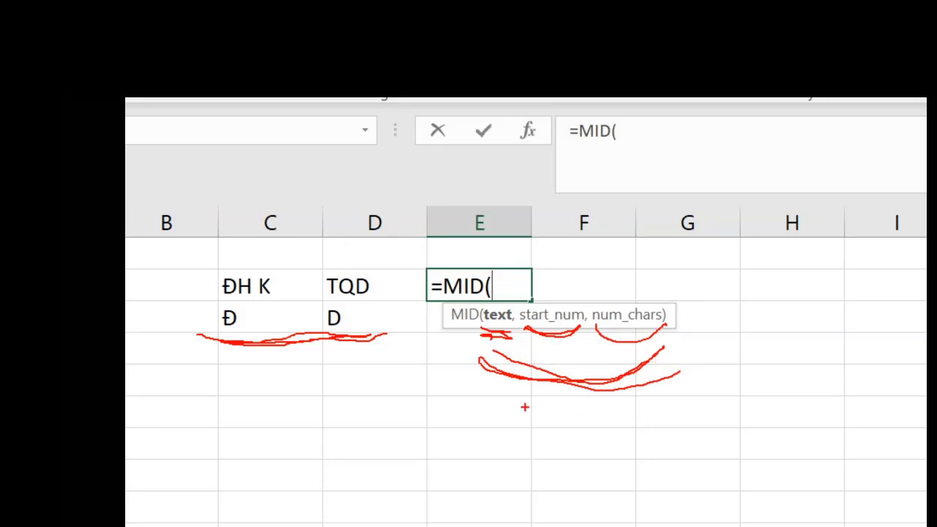
pyautogui.press('Escape')
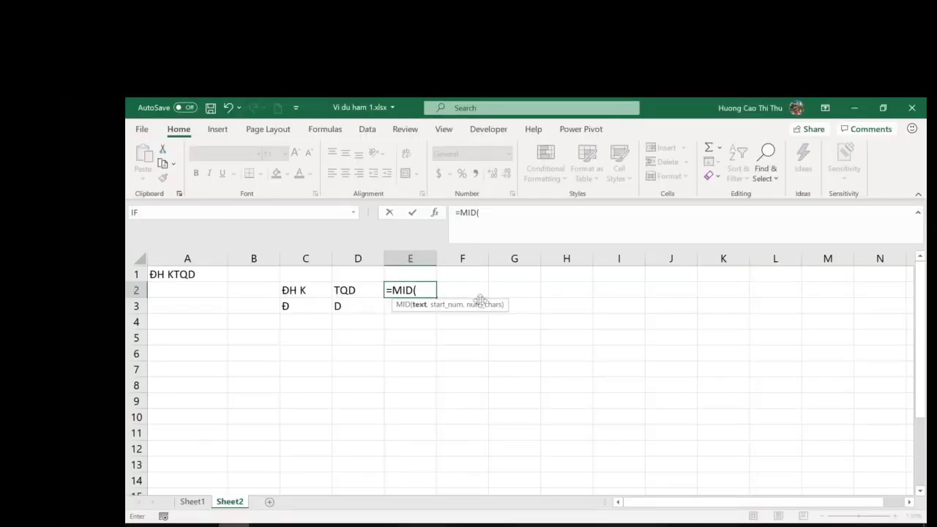
pyautogui.click(185, 275)
pyautogui.write(',')
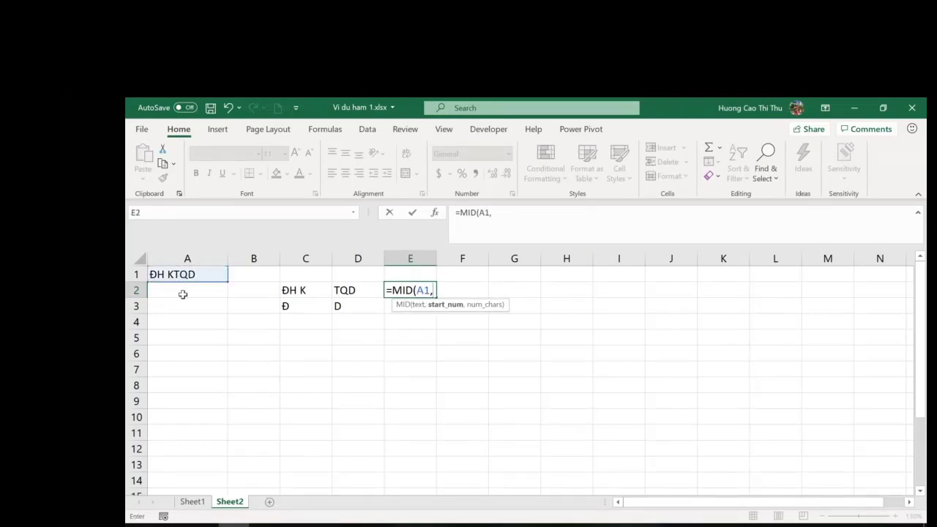
pyautogui.write('2')
pyautogui.press('BackSpace')
pyautogui.write('5,2)')
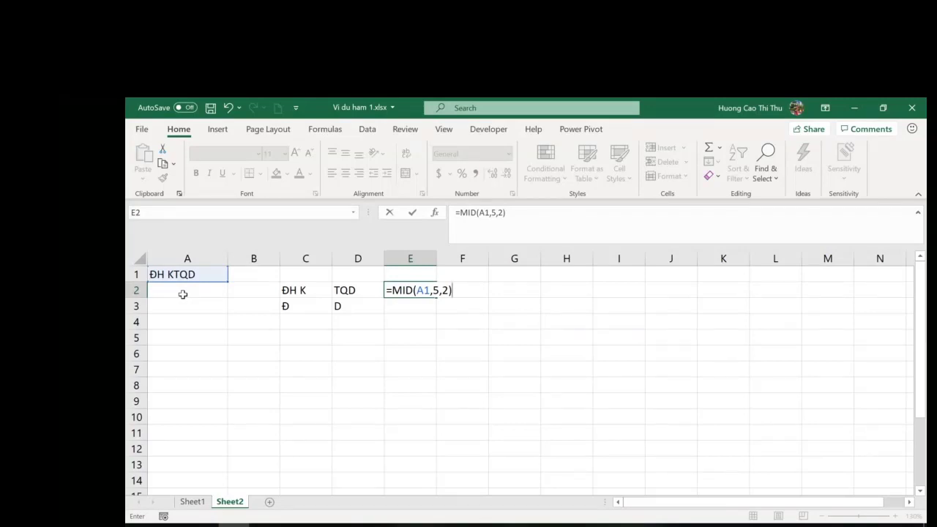
pyautogui.press('Return')
pyautogui.press('Up')
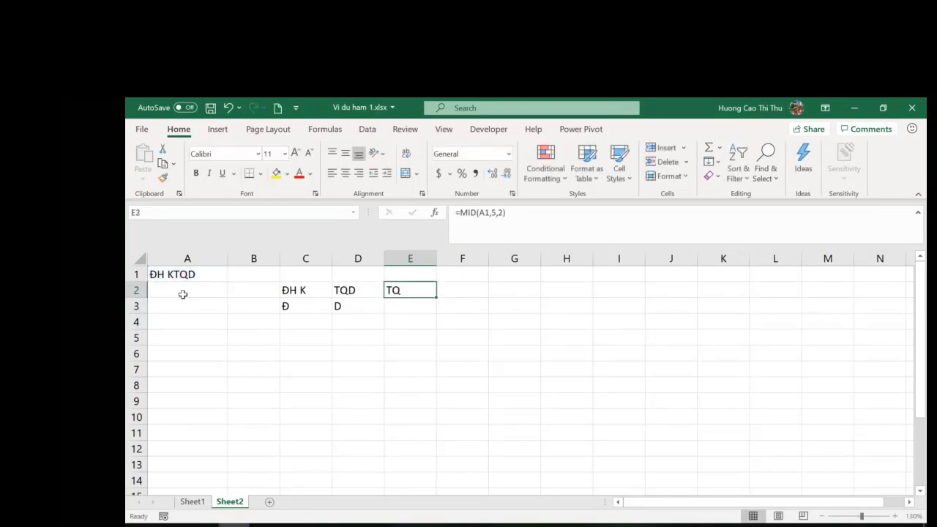
# Enter =LEN(A1) in E3, returning 7 characters.
pyautogui.press('Down')
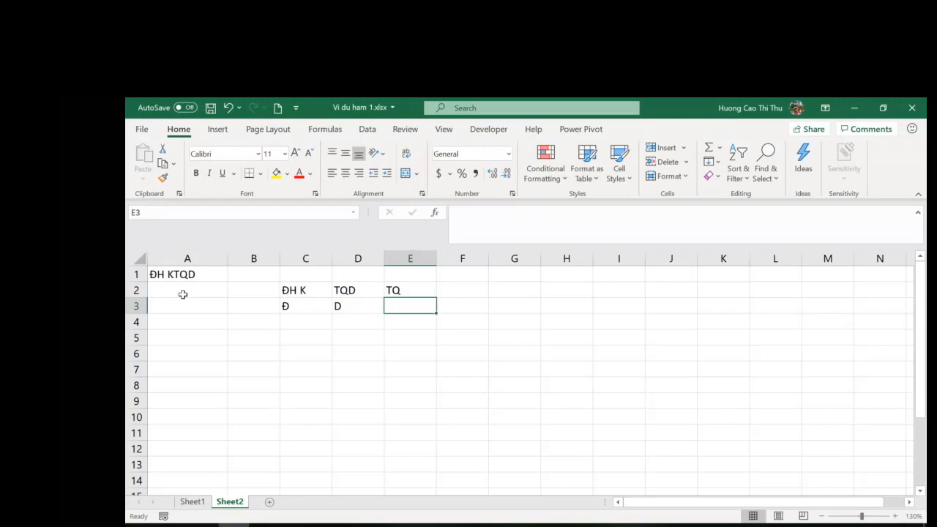
pyautogui.write('=len')
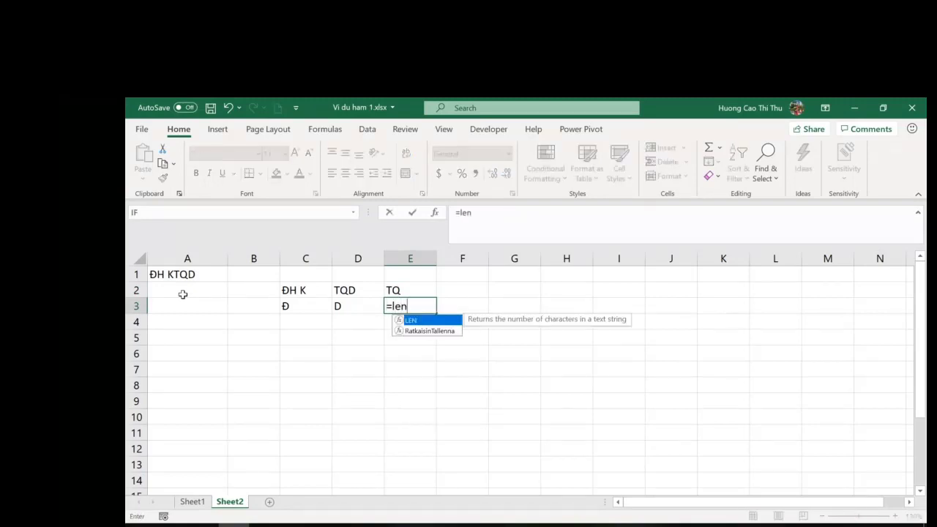
pyautogui.press('Tab')
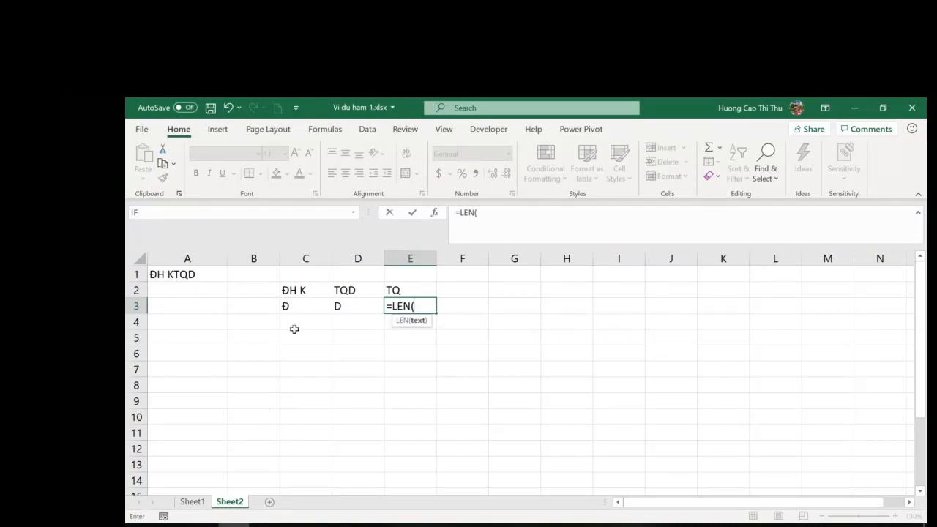
pyautogui.click(189, 275)
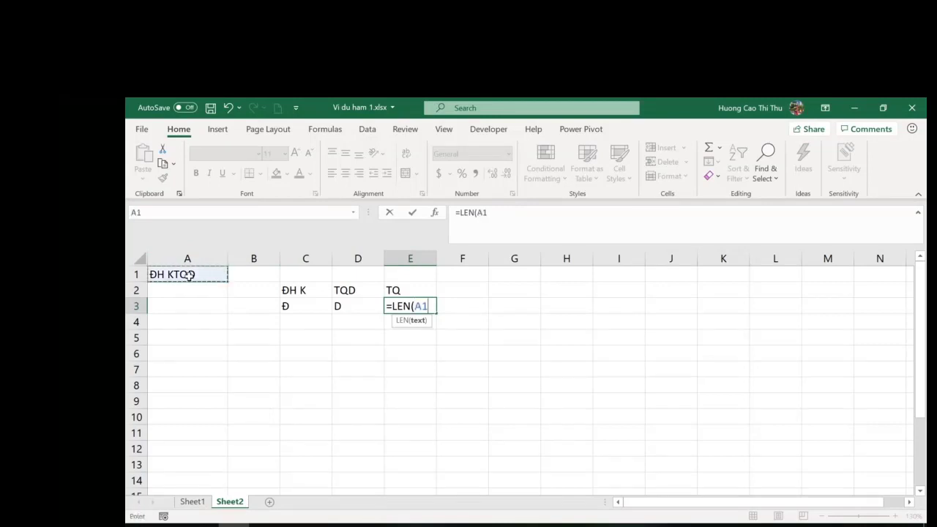
pyautogui.write(')')
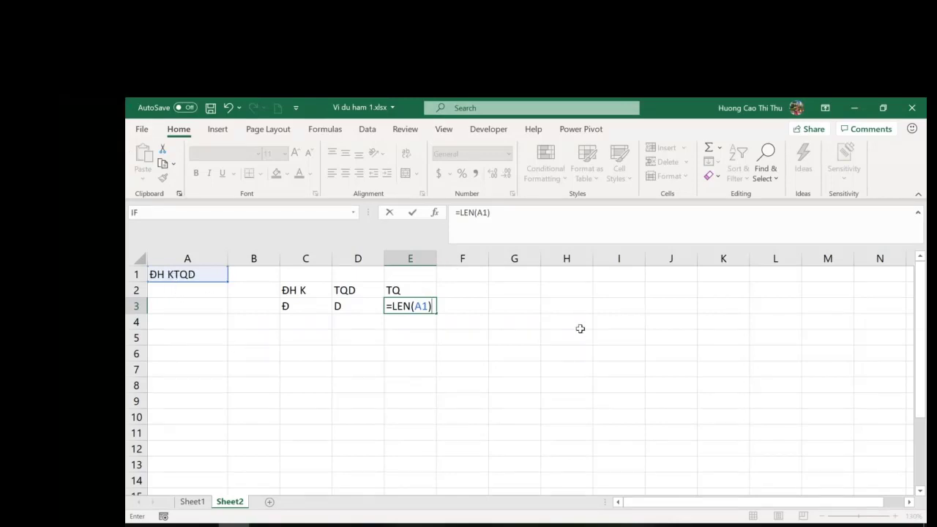
pyautogui.press('Return')
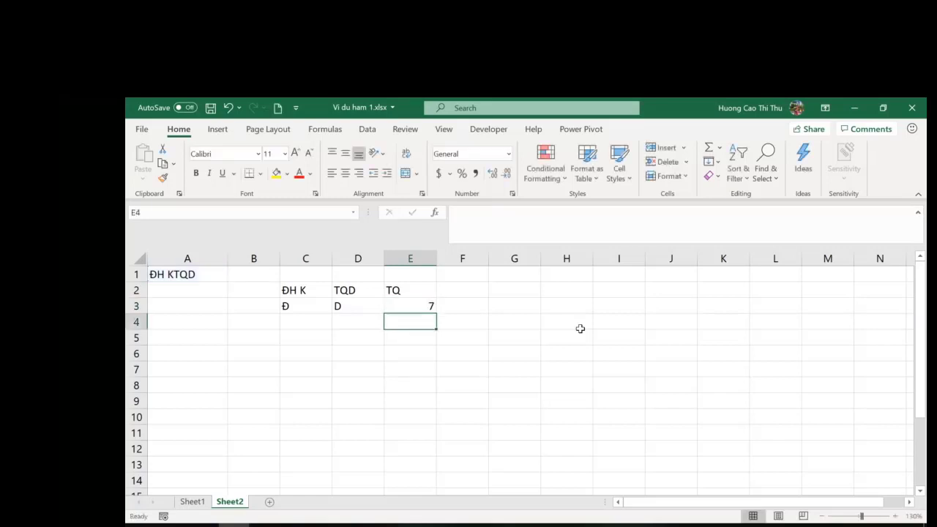
pyautogui.press('Up')
pyautogui.press('Up')
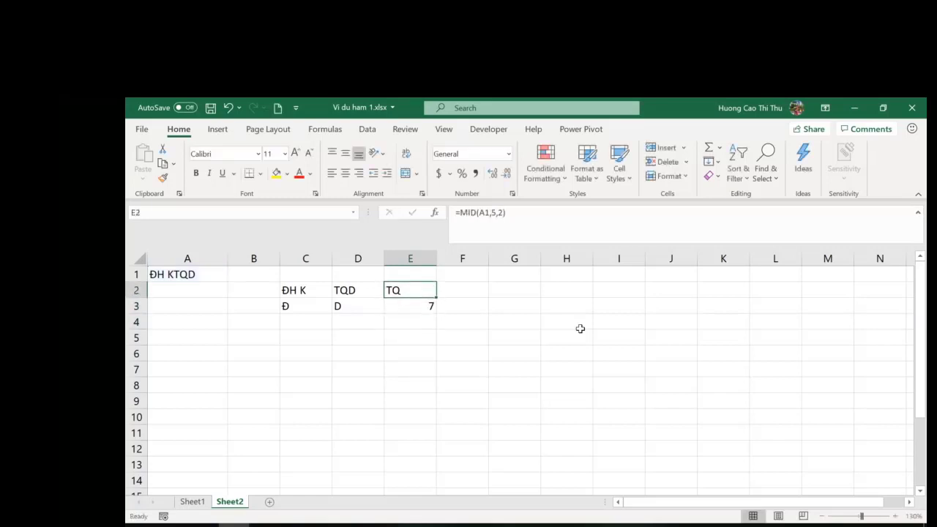
pyautogui.press('Right')
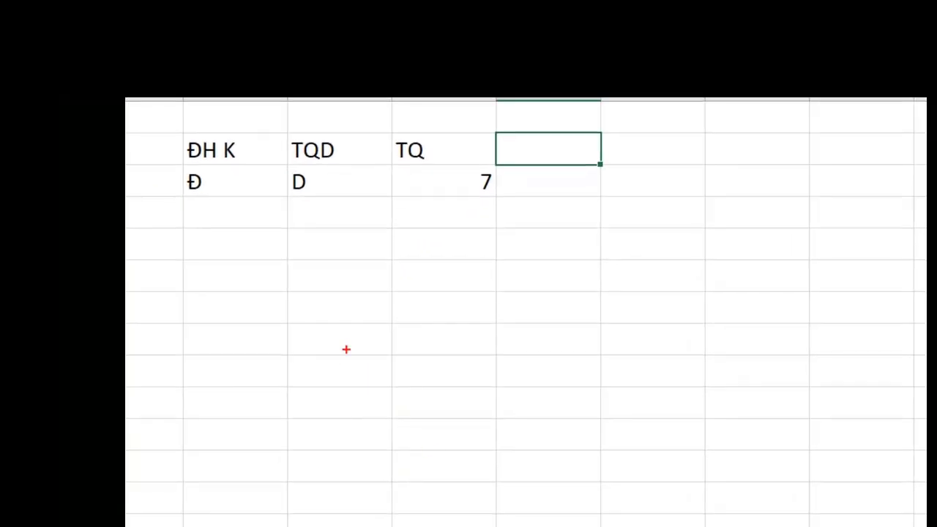
pyautogui.moveTo(347, 350)
pyautogui.mouseDown()
pyautogui.moveTo(357, 339)
pyautogui.moveTo(354, 389)
pyautogui.mouseUp()
pyautogui.moveTo(340, 314); pyautogui.dragTo(327, 339)
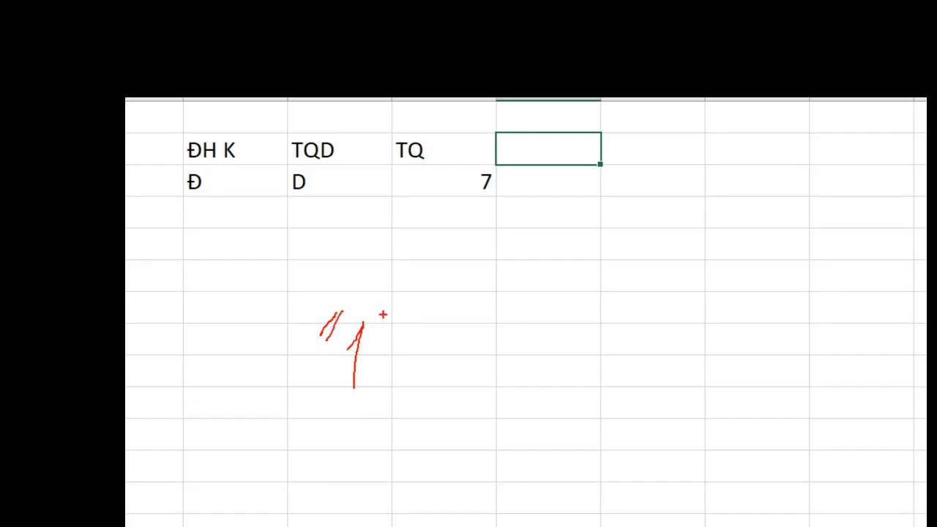
pyautogui.moveTo(382, 314)
pyautogui.mouseDown()
pyautogui.moveTo(371, 341)
pyautogui.moveTo(377, 339)
pyautogui.mouseUp()
pyautogui.moveTo(597, 379)
pyautogui.mouseDown()
pyautogui.moveTo(621, 336)
pyautogui.moveTo(608, 403)
pyautogui.moveTo(630, 395)
pyautogui.mouseUp()
pyautogui.moveTo(323, 394); pyautogui.dragTo(370, 389)
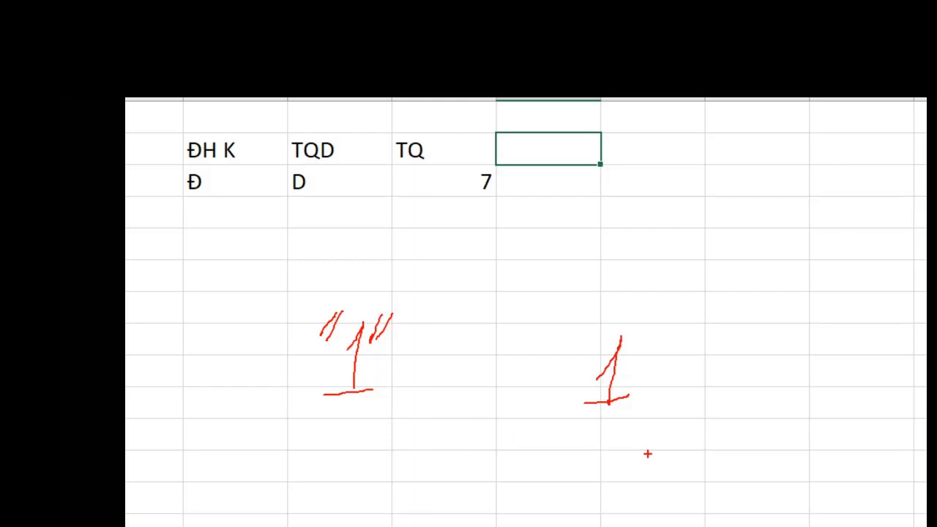
pyautogui.moveTo(442, 334); pyautogui.dragTo(504, 334)
pyautogui.moveTo(437, 368); pyautogui.dragTo(513, 380)
pyautogui.moveTo(474, 202)
pyautogui.mouseDown()
pyautogui.moveTo(476, 195)
pyautogui.moveTo(464, 316)
pyautogui.mouseUp()
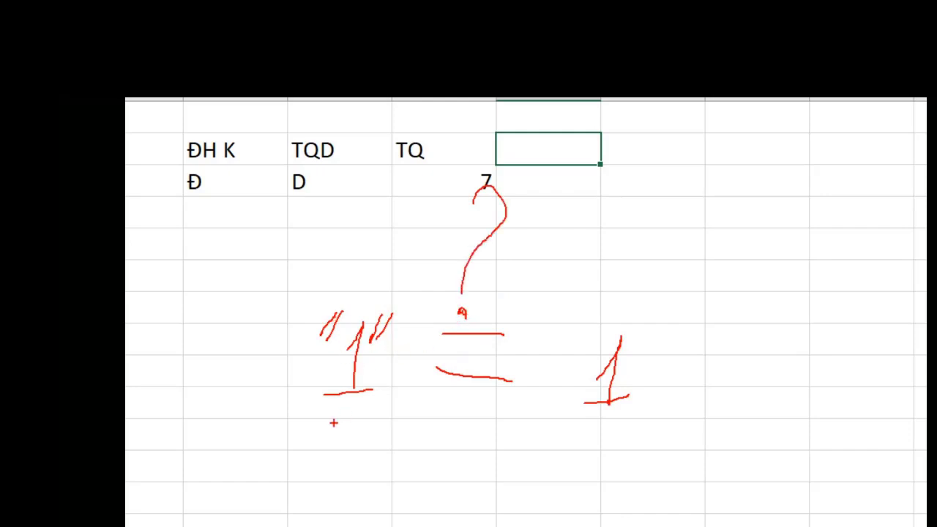
pyautogui.moveTo(287, 404)
pyautogui.mouseDown()
pyautogui.moveTo(349, 425)
pyautogui.moveTo(396, 395)
pyautogui.moveTo(290, 419)
pyautogui.moveTo(334, 423)
pyautogui.moveTo(378, 402)
pyautogui.mouseUp()
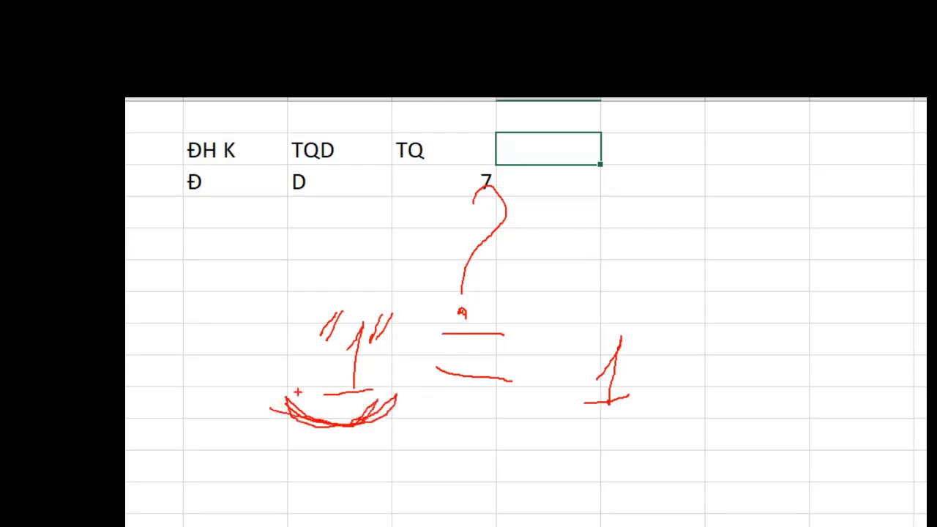
pyautogui.moveTo(277, 393)
pyautogui.mouseDown()
pyautogui.moveTo(305, 410)
pyautogui.moveTo(440, 401)
pyautogui.mouseUp()
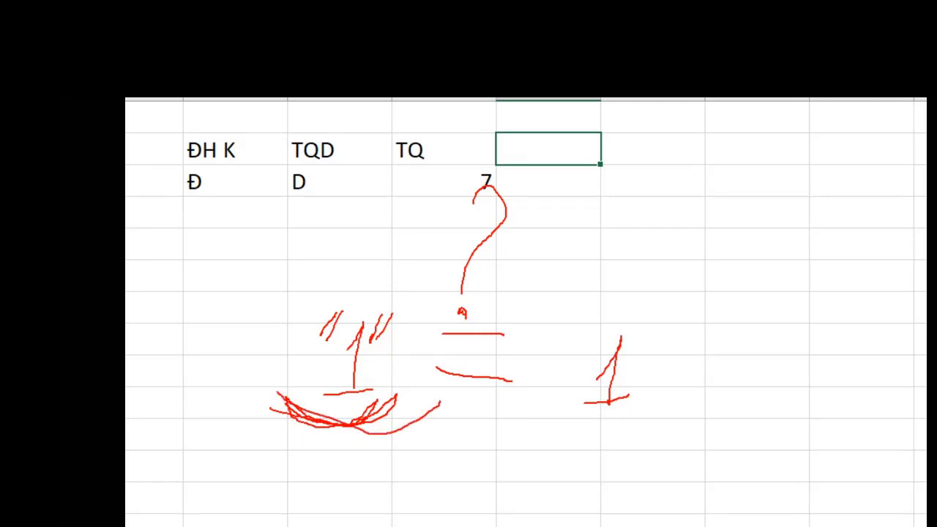
pyautogui.press('Escape')
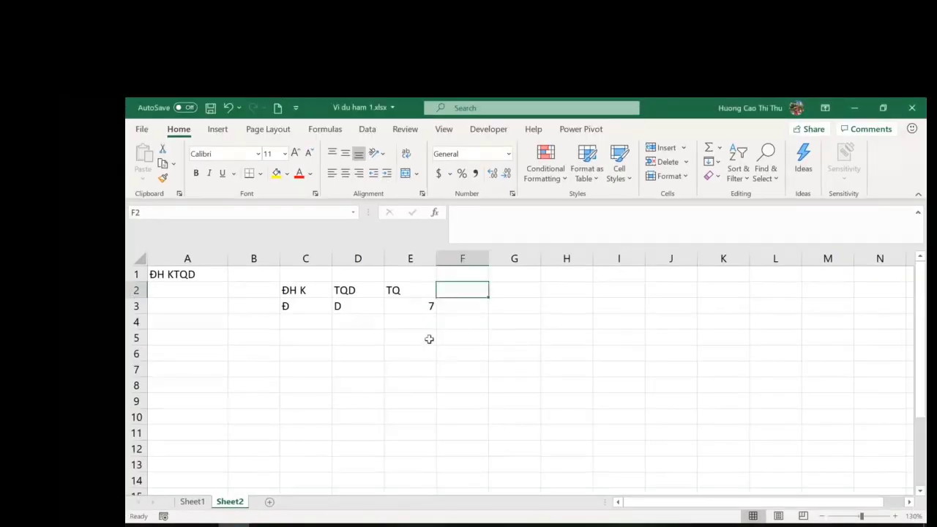
# Type ="1"=1 into F2, leaving it unconfirmed while explaining its parts.
pyautogui.write('="1"=')
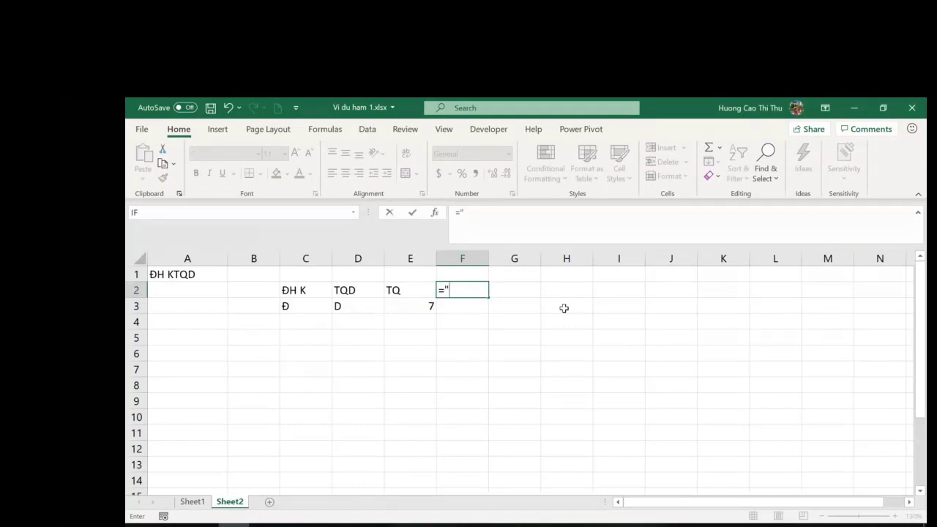
pyautogui.write('1')
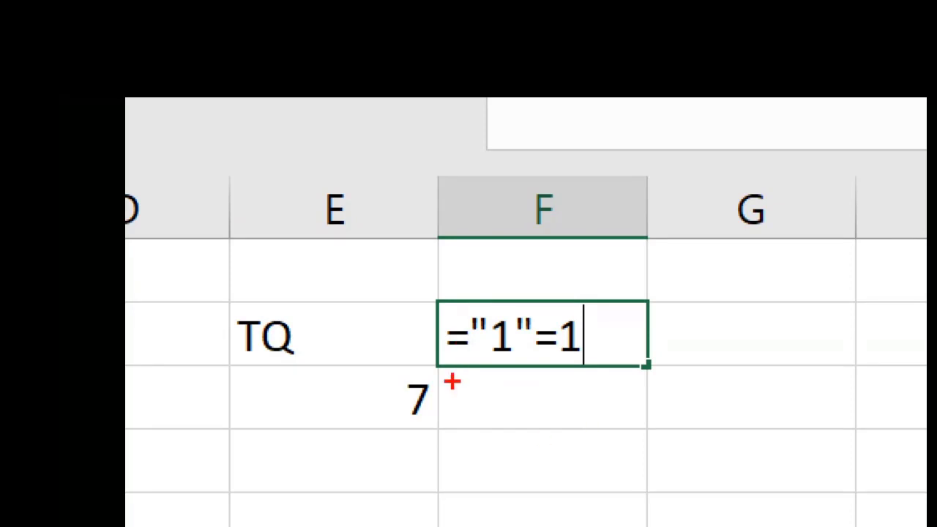
pyautogui.moveTo(456, 370)
pyautogui.mouseDown()
pyautogui.moveTo(460, 497)
pyautogui.moveTo(463, 366)
pyautogui.moveTo(498, 408)
pyautogui.mouseUp()
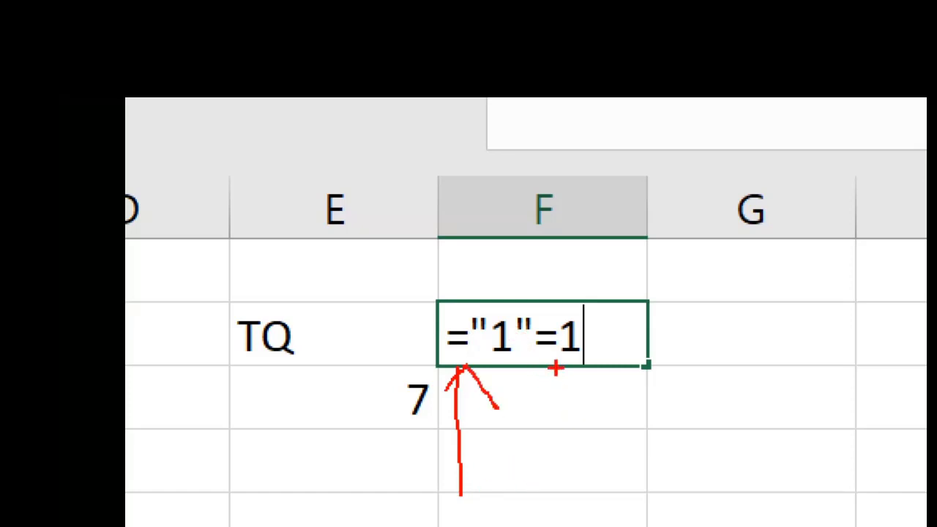
pyautogui.moveTo(556, 367); pyautogui.dragTo(557, 453)
pyautogui.moveTo(536, 382)
pyautogui.mouseDown()
pyautogui.moveTo(547, 371)
pyautogui.moveTo(590, 394)
pyautogui.mouseUp()
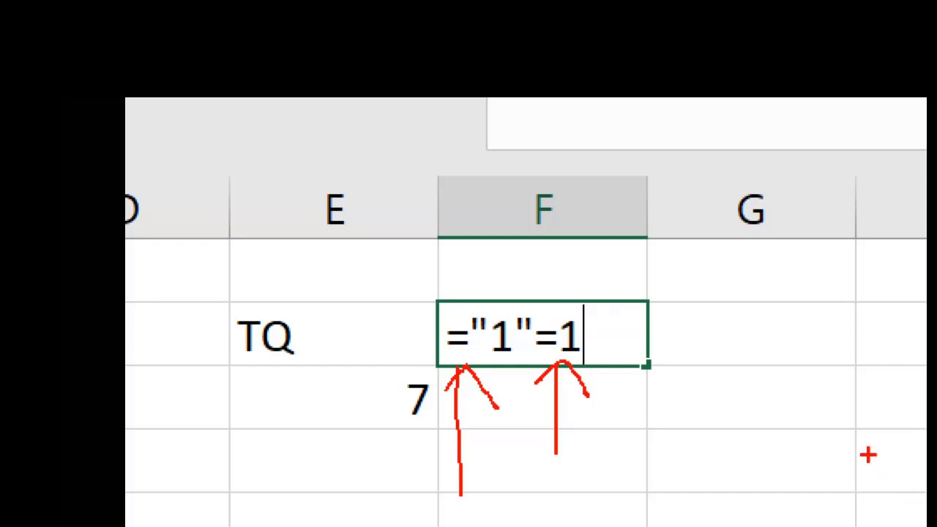
pyautogui.moveTo(476, 308)
pyautogui.mouseDown()
pyautogui.moveTo(498, 297)
pyautogui.moveTo(663, 322)
pyautogui.mouseUp()
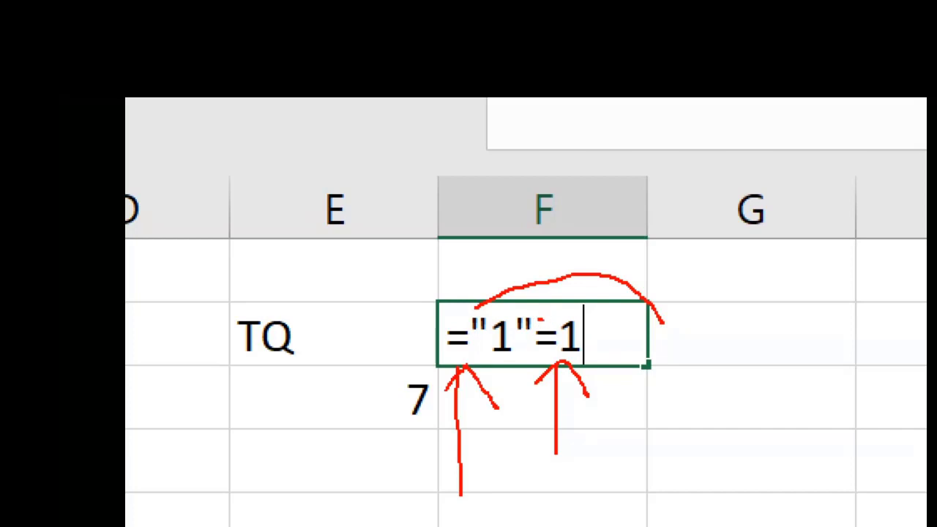
pyautogui.moveTo(542, 319)
pyautogui.mouseDown()
pyautogui.moveTo(432, 302)
pyautogui.moveTo(527, 308)
pyautogui.moveTo(451, 279)
pyautogui.moveTo(535, 315)
pyautogui.moveTo(579, 296)
pyautogui.mouseUp()
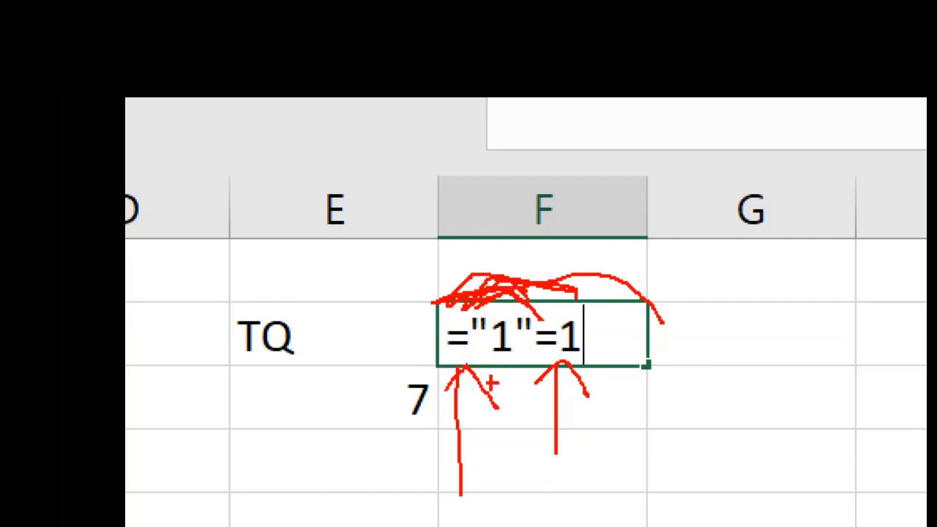
pyautogui.moveTo(469, 357); pyautogui.dragTo(504, 369)
pyautogui.moveTo(560, 364); pyautogui.dragTo(600, 364)
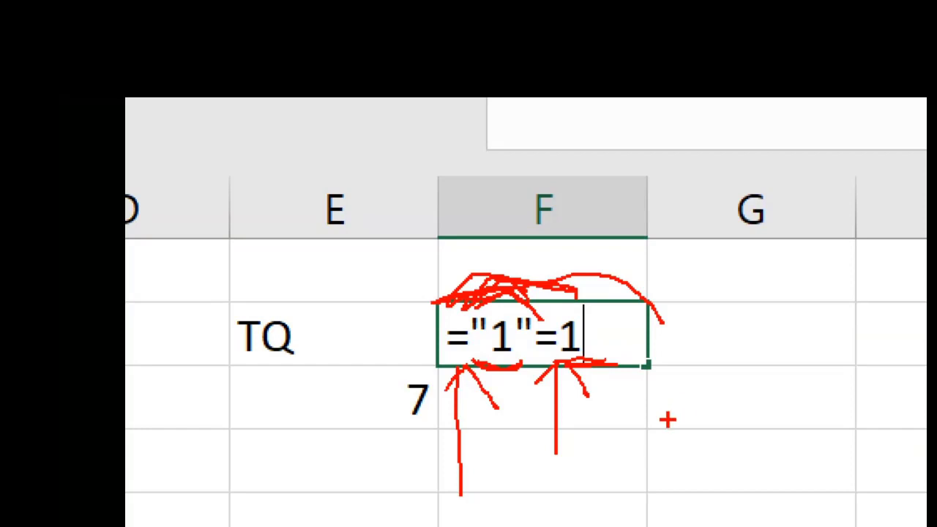
pyautogui.press('Escape')
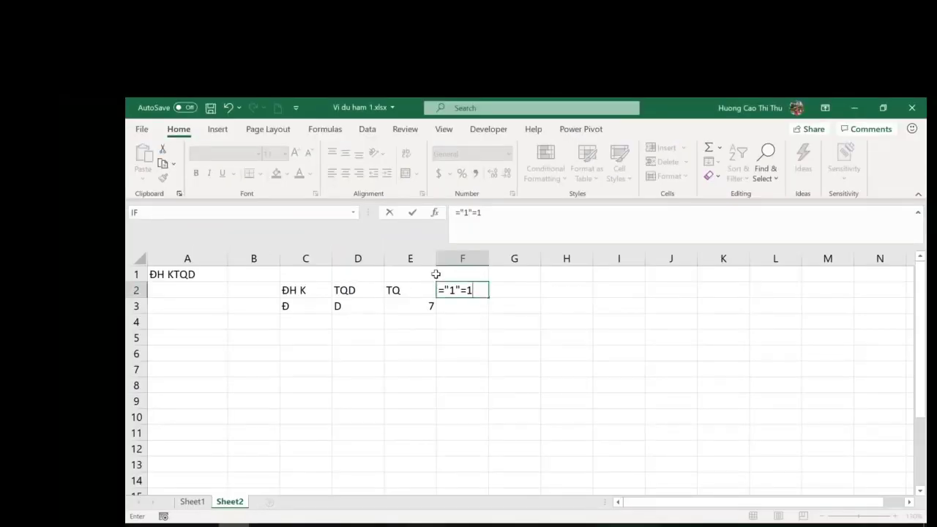
# Confirm ="1"=1 in F2 so it evaluates to FALSE, briefly checking Format Cells.
pyautogui.press('Return')
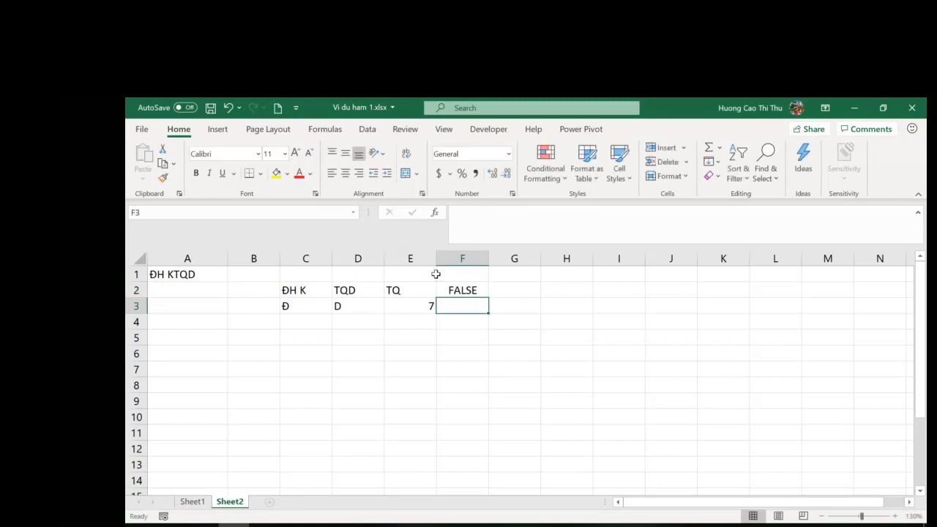
pyautogui.press('Up')
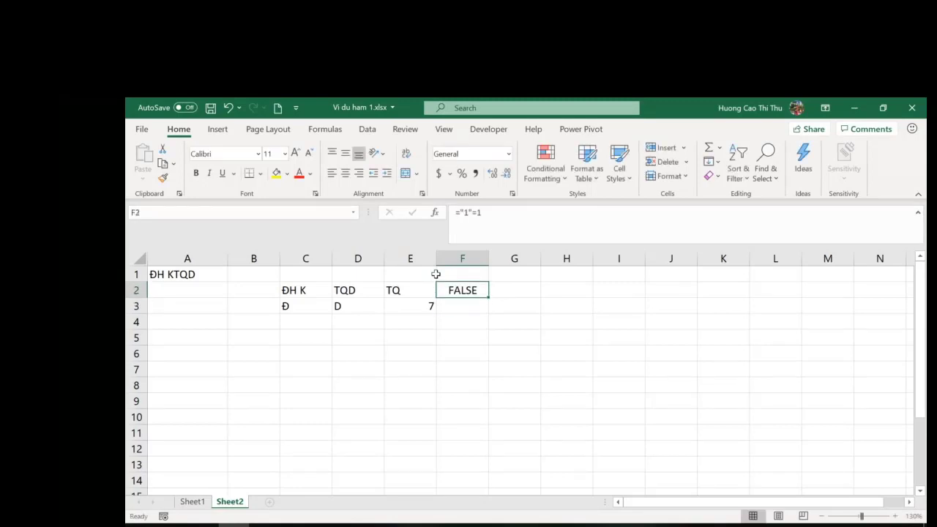
pyautogui.hotkey('ctrl', '1')
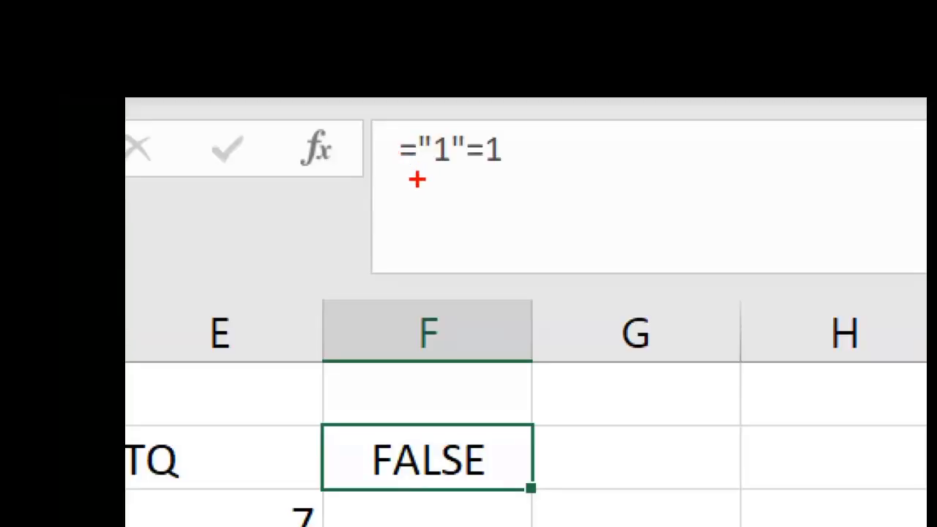
pyautogui.moveTo(411, 177)
pyautogui.mouseDown()
pyautogui.moveTo(470, 169)
pyautogui.moveTo(538, 189)
pyautogui.moveTo(542, 199)
pyautogui.mouseUp()
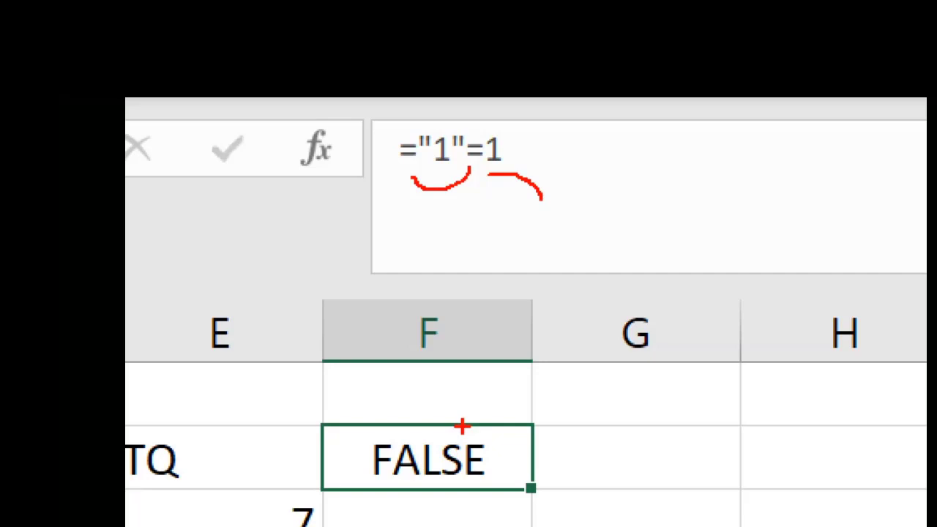
pyautogui.press('Escape')
pyautogui.click(211, 349)
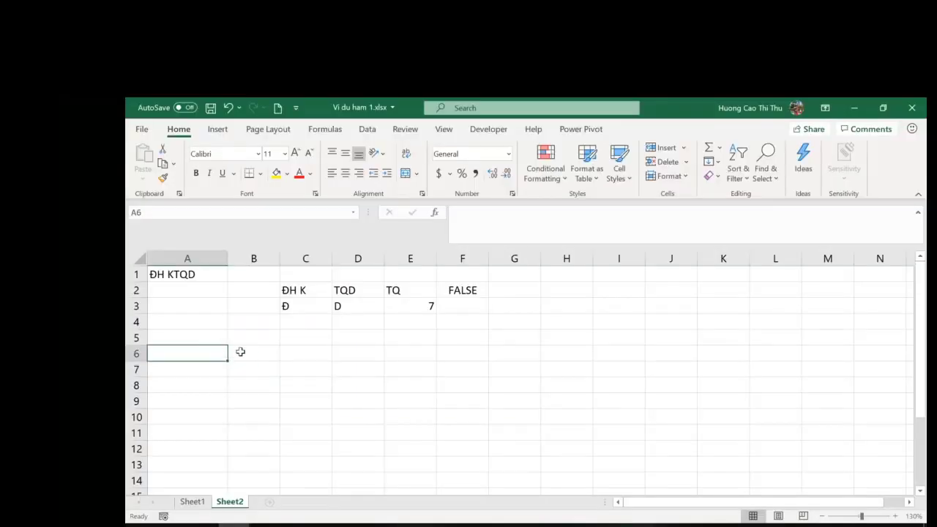
# Enter KTQD 2020 in A6 and =RIGHT(A6,4) in B6 to extract 2020.
pyautogui.write('KTQD 2020')
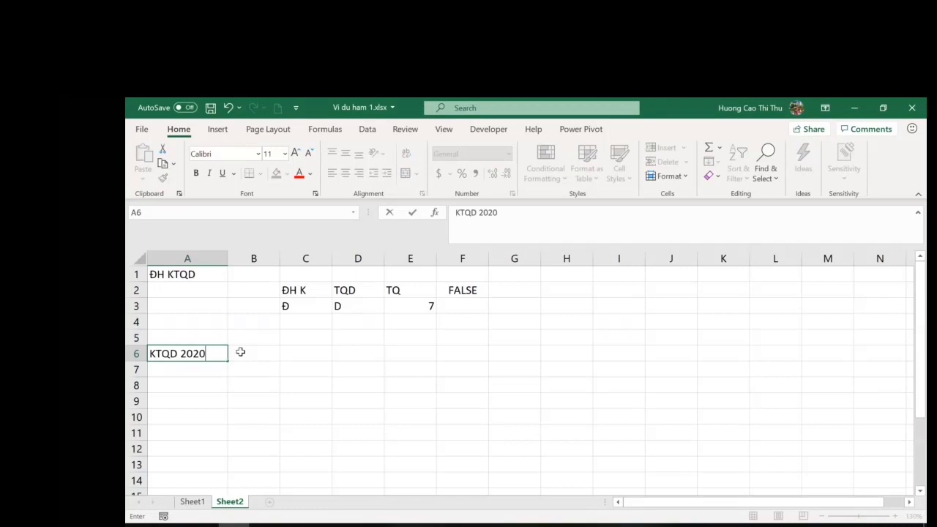
pyautogui.press('Return')
pyautogui.click(241, 352)
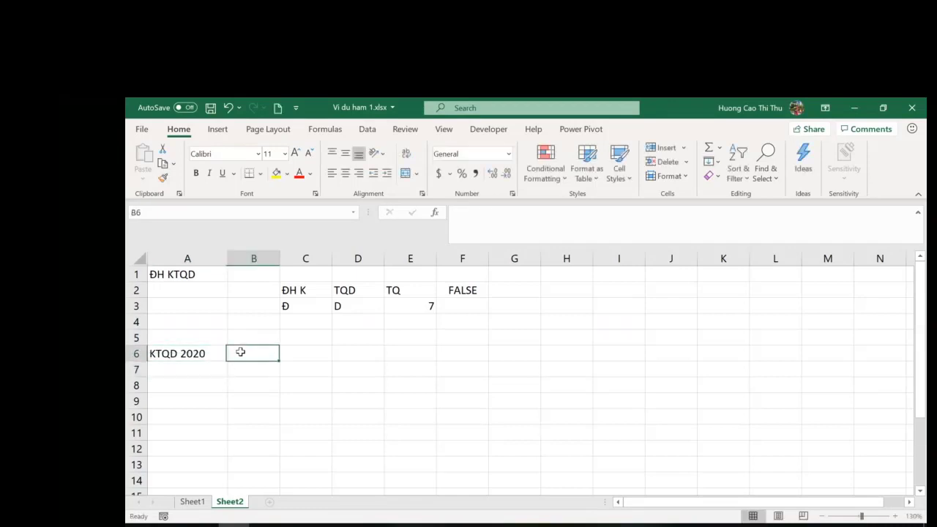
pyautogui.write('=rin')
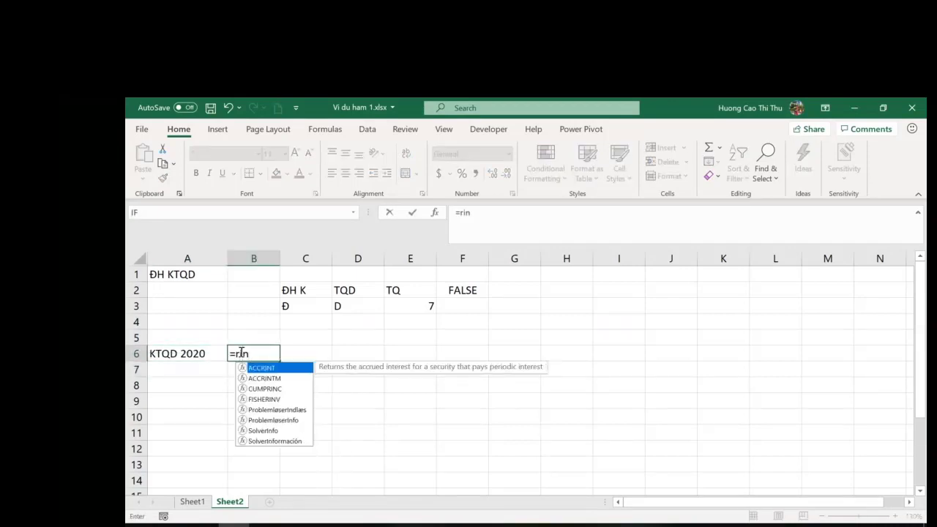
pyautogui.press('BackSpace')
pyautogui.press('Tab')
pyautogui.click(203, 353)
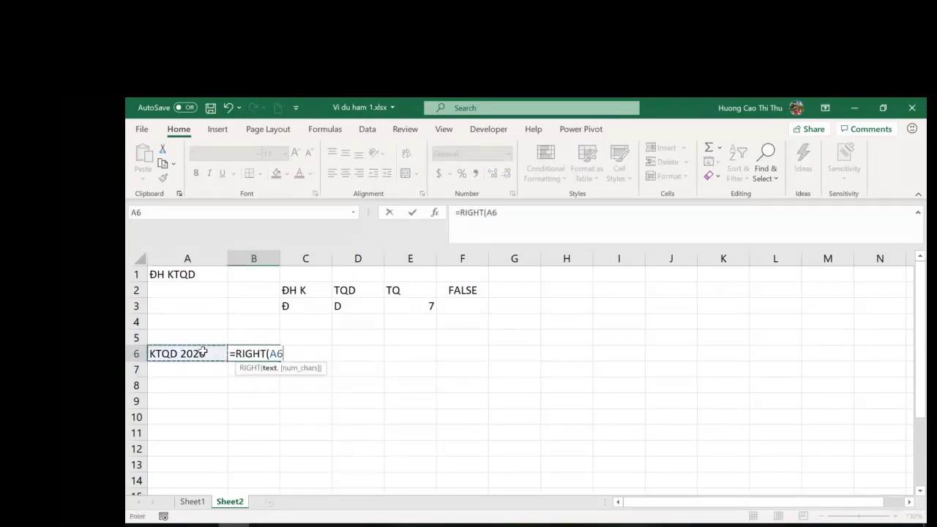
pyautogui.write(',4)')
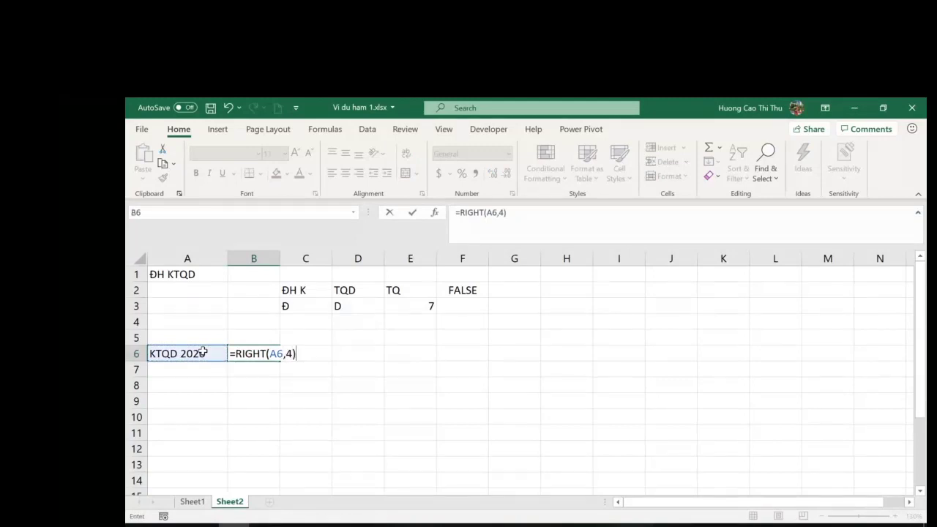
pyautogui.click(283, 262)
# Recheck B6's formula against the text in A6, leaving it unchanged.
pyautogui.click(251, 354)
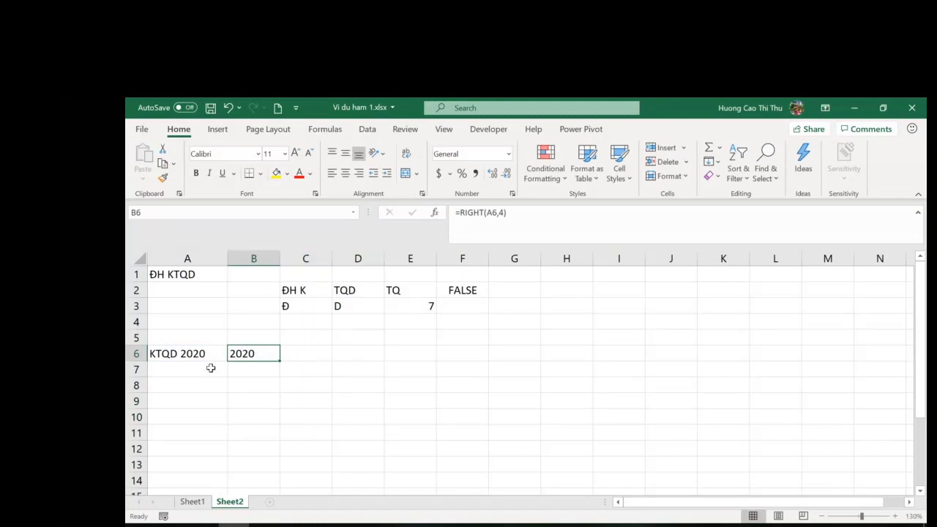
pyautogui.click(189, 355)
pyautogui.click(236, 354)
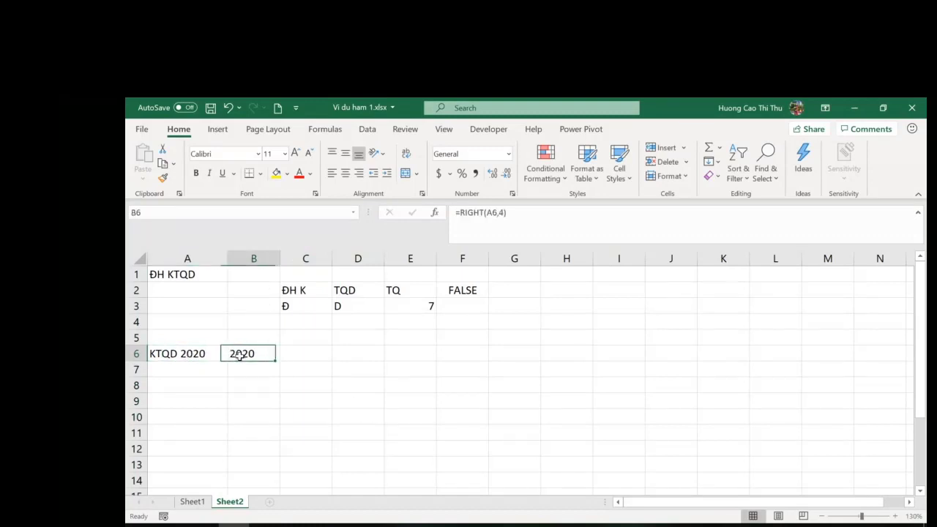
pyautogui.click(537, 209)
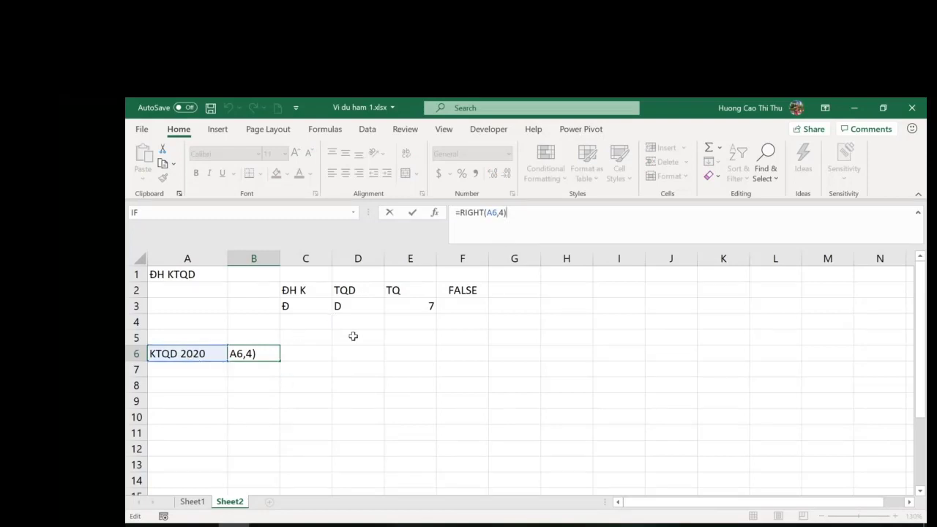
pyautogui.press('Return')
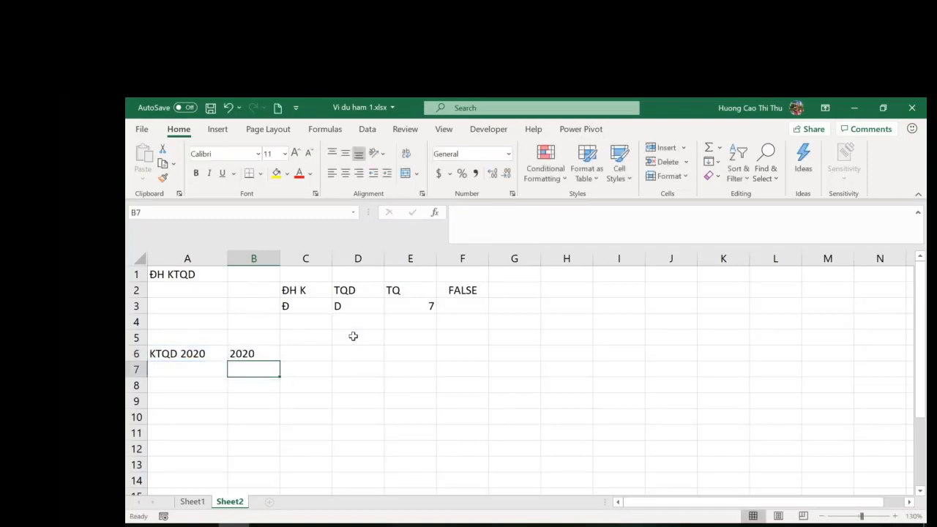
pyautogui.press('Up')
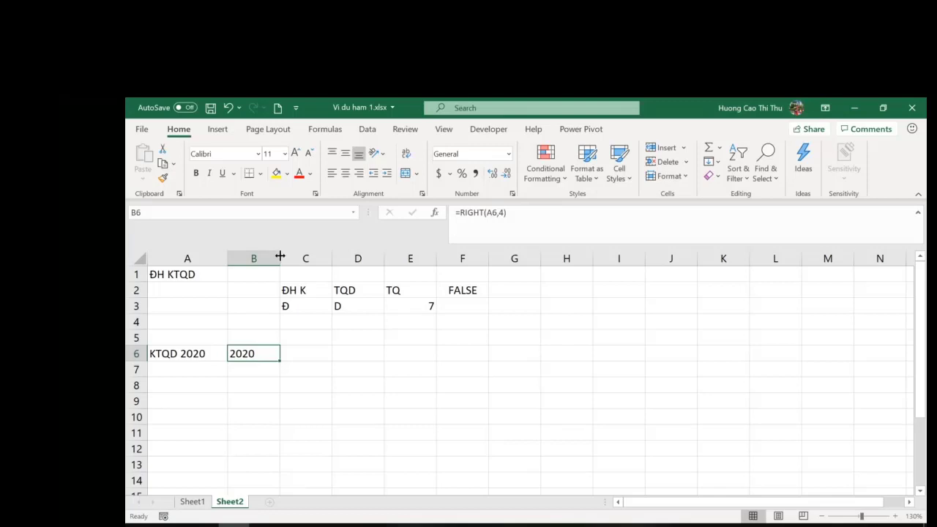
# Widen column B and enter the number 2020 in C6.
pyautogui.moveTo(279, 256); pyautogui.dragTo(316, 255)
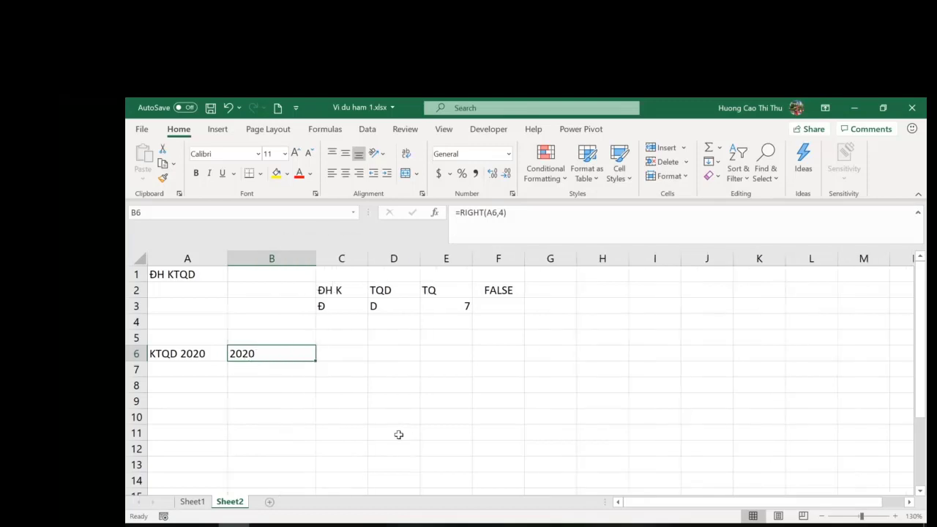
pyautogui.click(282, 370)
pyautogui.click(282, 356)
pyautogui.click(351, 356)
pyautogui.write('2000')
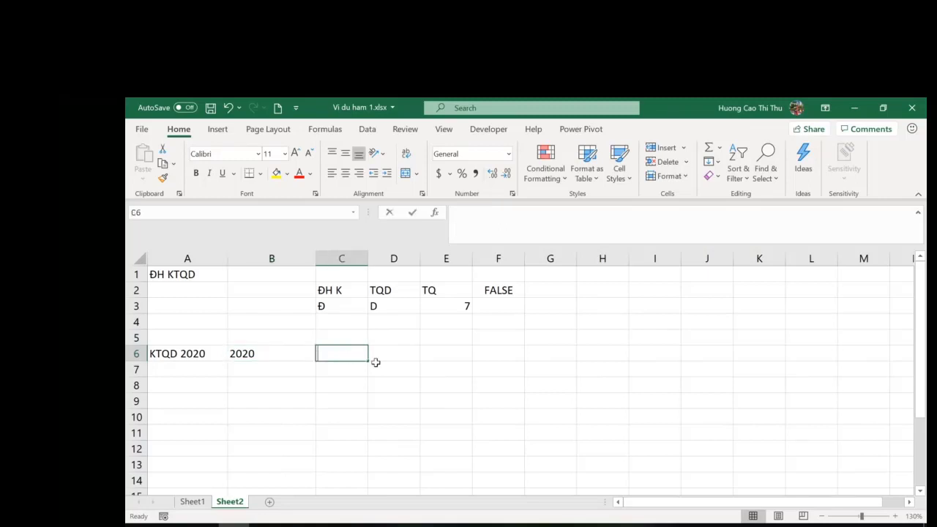
pyautogui.press('BackSpace')
pyautogui.press('BackSpace')
pyautogui.write('2020')
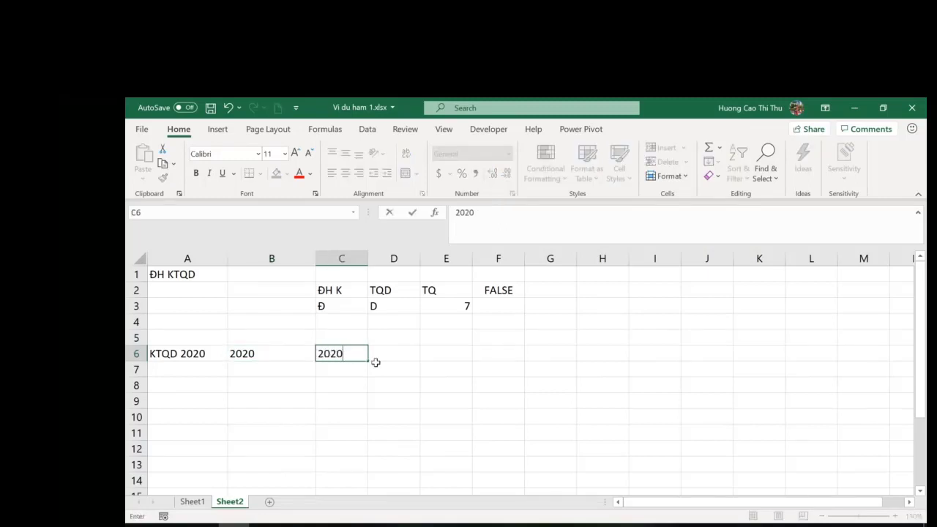
pyautogui.press('Return')
# Enter =B6=C6 in B8, which returns FALSE.
pyautogui.press('Left')
pyautogui.press('Down')
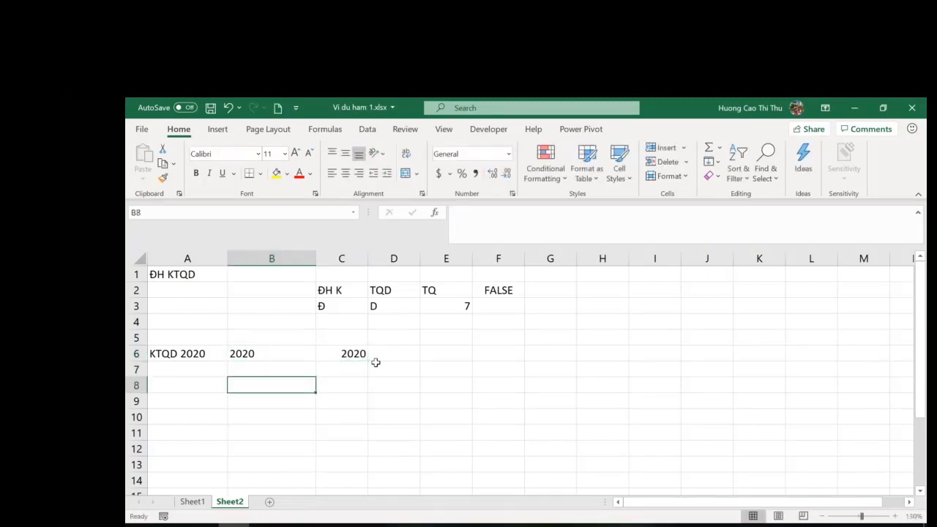
pyautogui.write('=')
pyautogui.click(304, 350)
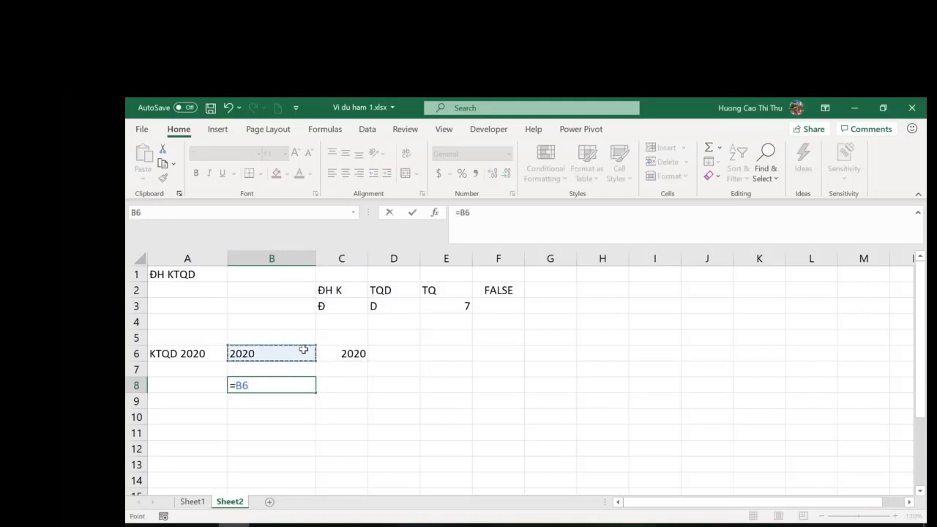
pyautogui.write('=')
pyautogui.click(353, 354)
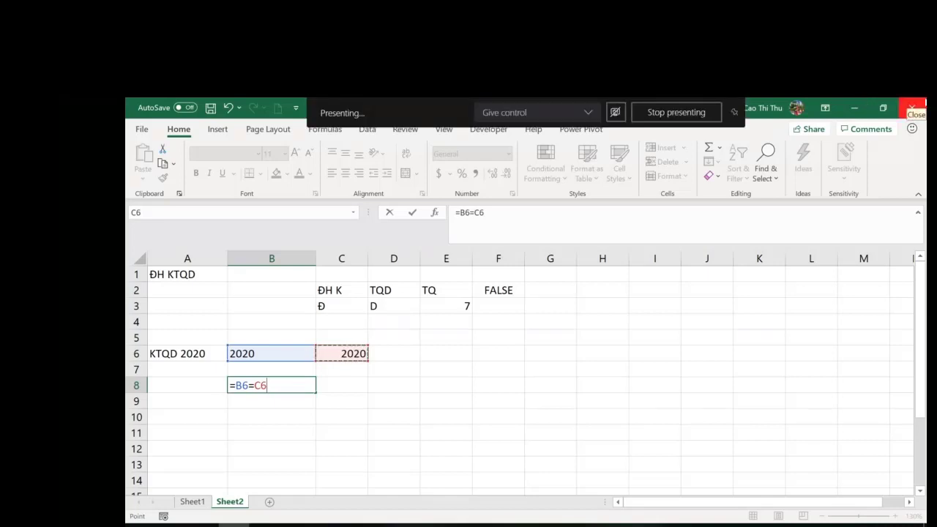
pyautogui.press('Return')
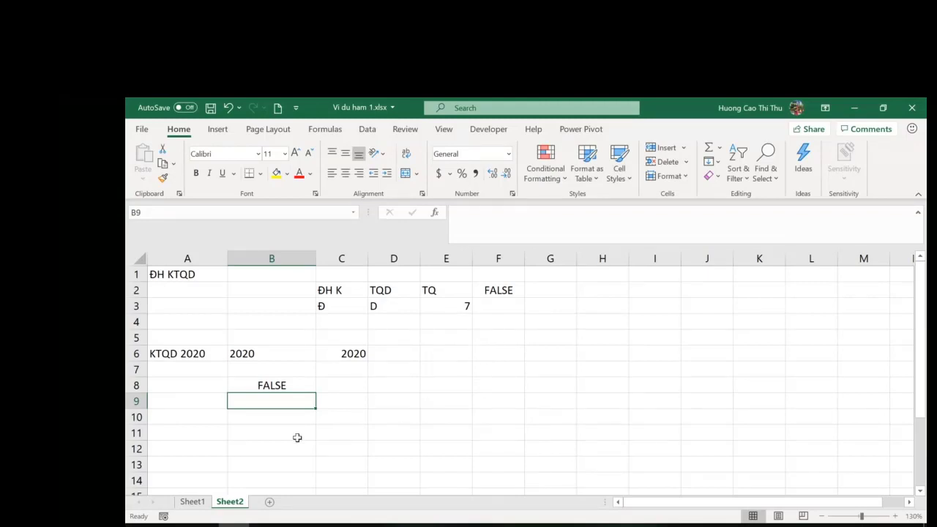
# Enter =VALUE(B6) in B10 so B6's text 2020 becomes the number 2020.
pyautogui.click(264, 358)
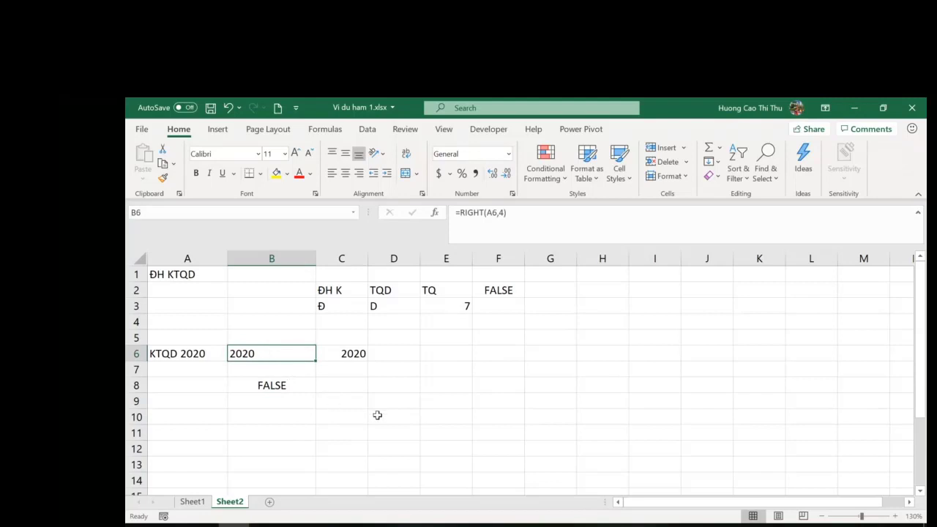
pyautogui.click(265, 417)
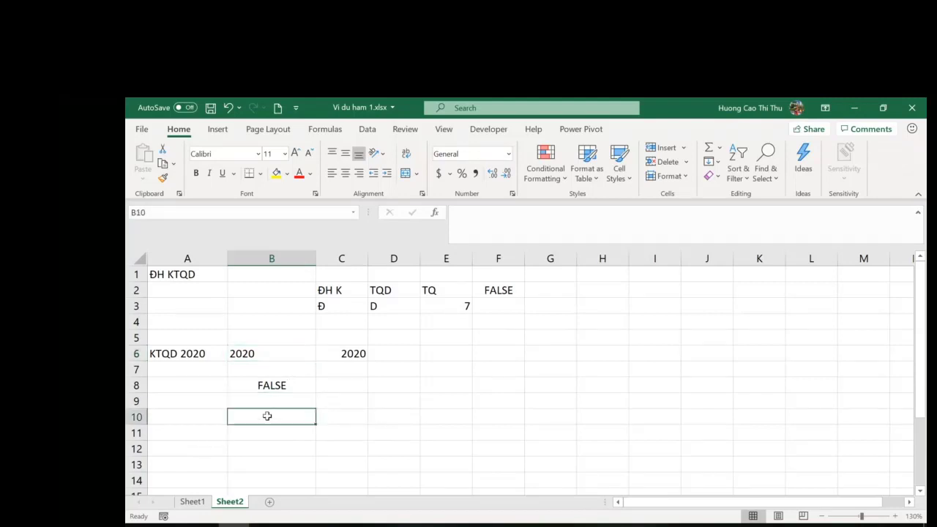
pyautogui.write('=')
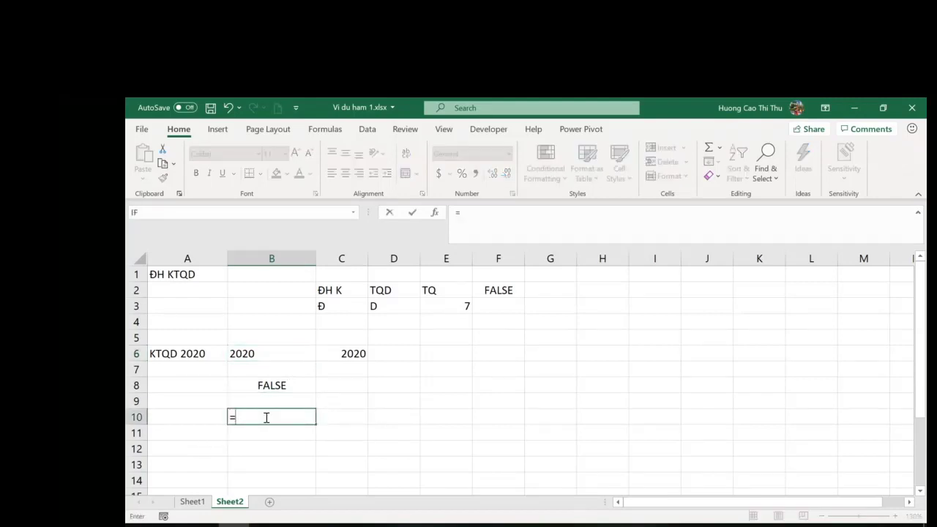
pyautogui.write('valu')
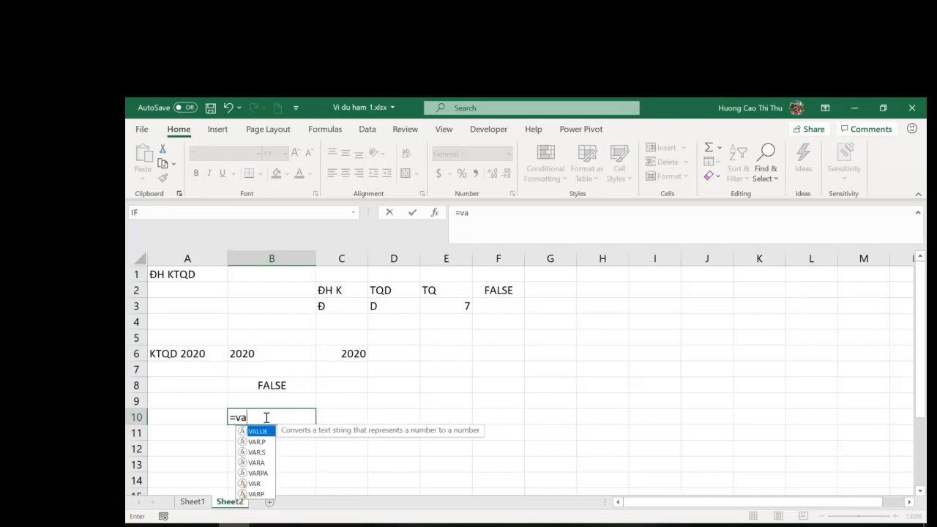
pyautogui.press('Tab')
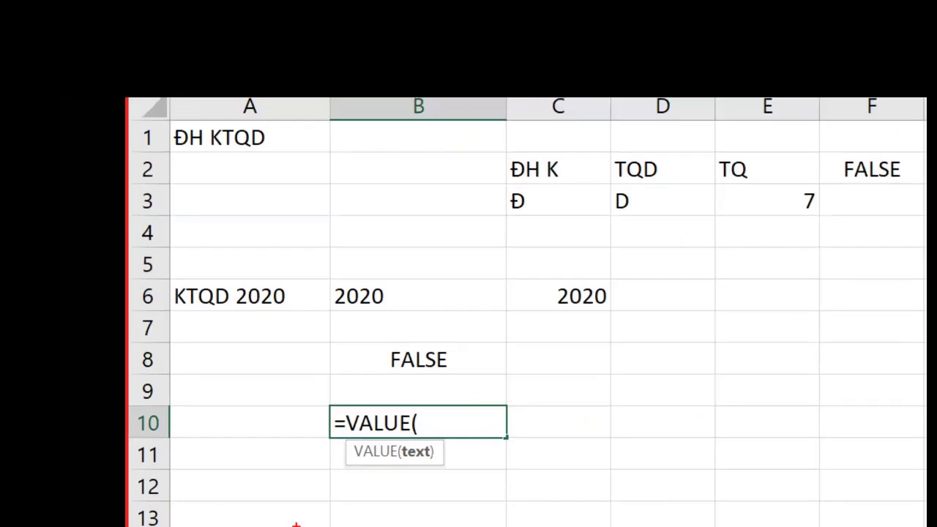
pyautogui.moveTo(407, 462)
pyautogui.mouseDown()
pyautogui.moveTo(428, 466)
pyautogui.moveTo(401, 474)
pyautogui.moveTo(432, 481)
pyautogui.moveTo(423, 500)
pyautogui.mouseUp()
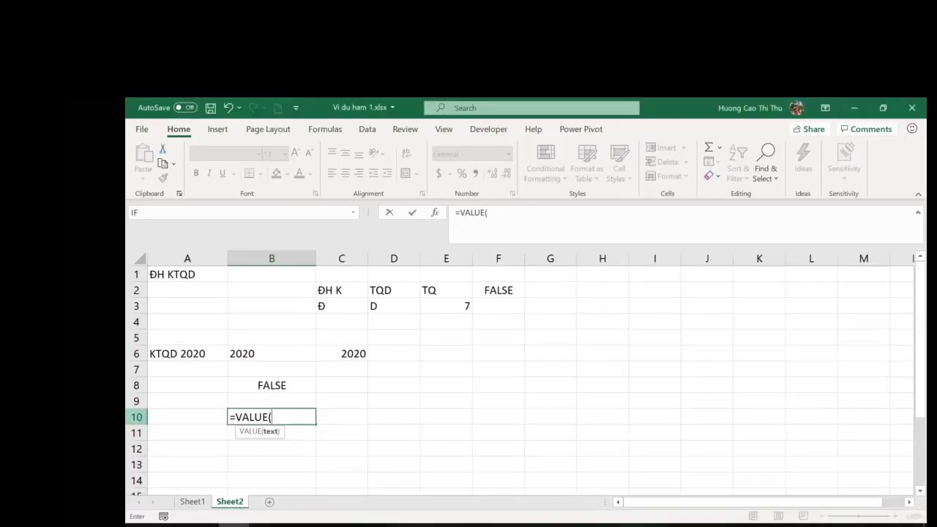
pyautogui.click(258, 353)
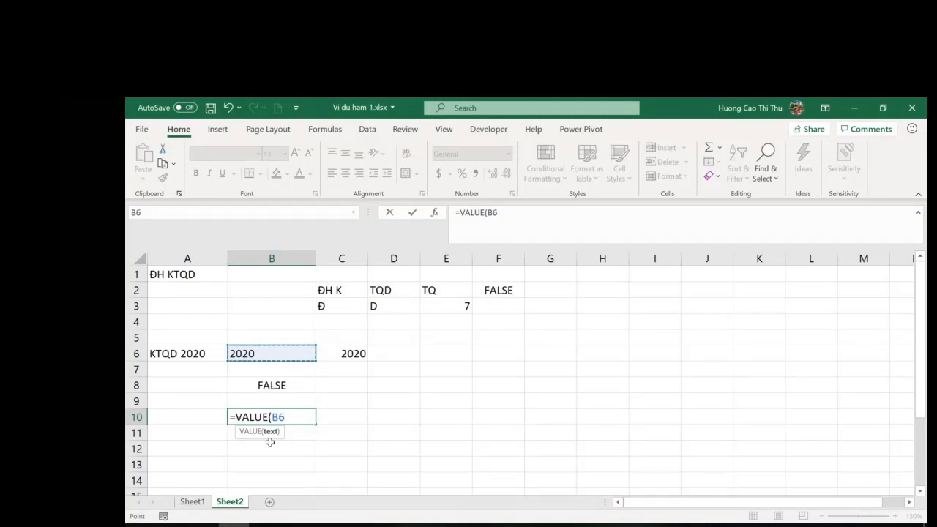
pyautogui.write(')')
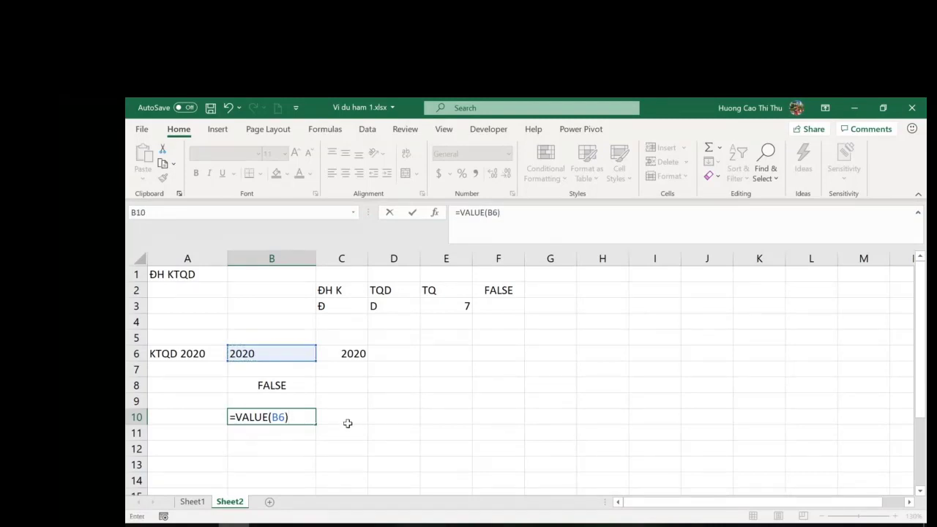
pyautogui.press('Return')
pyautogui.press('Up')
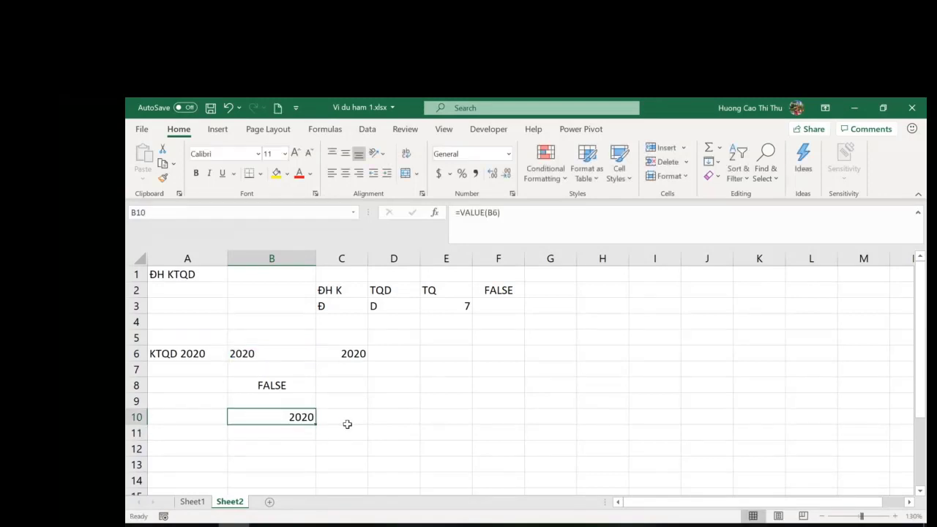
pyautogui.click(359, 387)
# Put the comparison =B10=C6 in C8, which returns TRUE.
pyautogui.write('=')
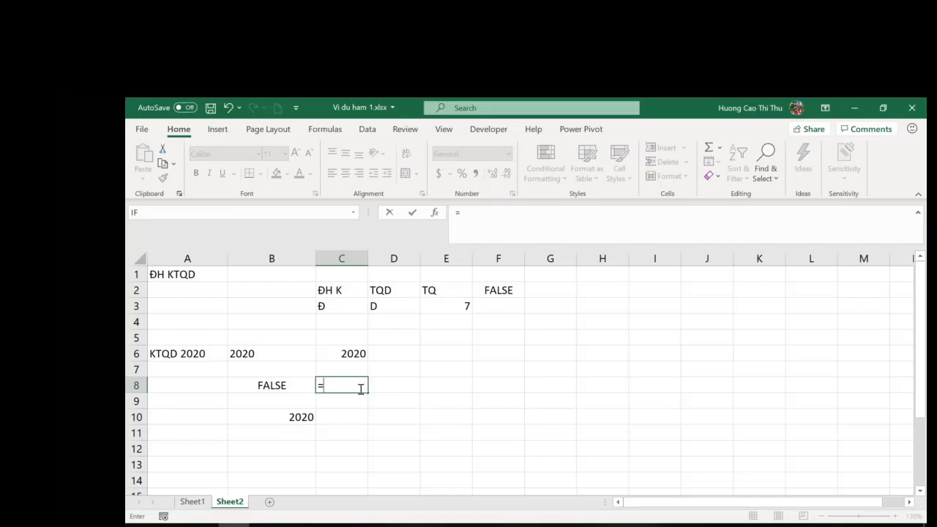
pyautogui.click(301, 415)
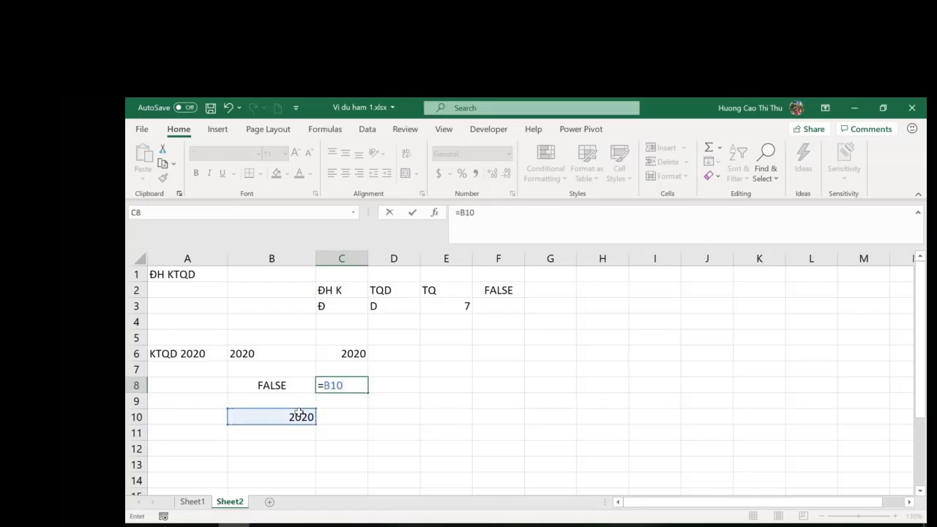
pyautogui.write('=')
pyautogui.click(353, 353)
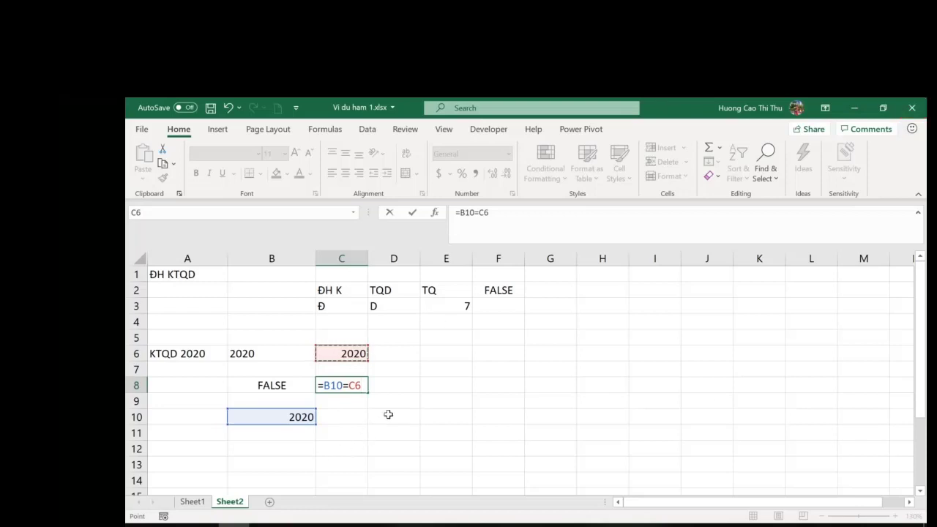
pyautogui.press('Return')
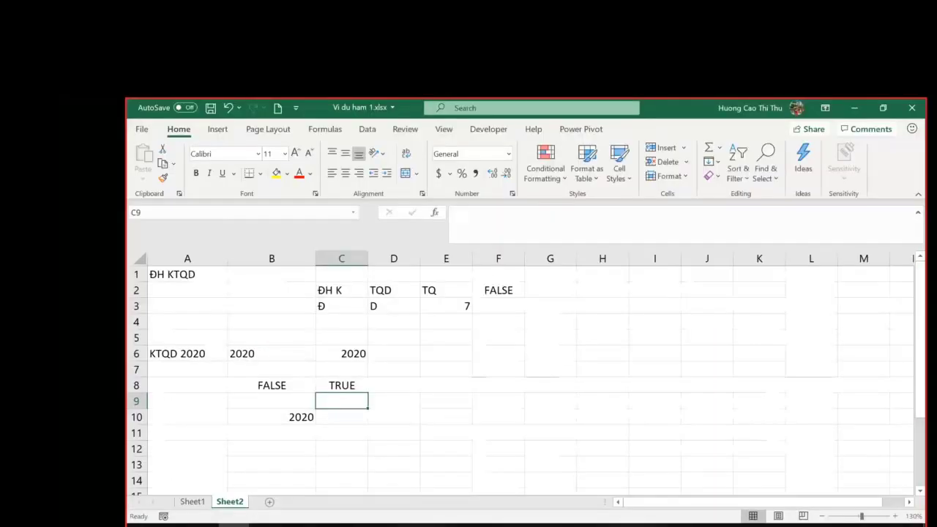
pyautogui.moveTo(613, 381)
pyautogui.mouseDown()
pyautogui.moveTo(566, 382)
pyautogui.moveTo(588, 388)
pyautogui.moveTo(612, 415)
pyautogui.mouseUp()
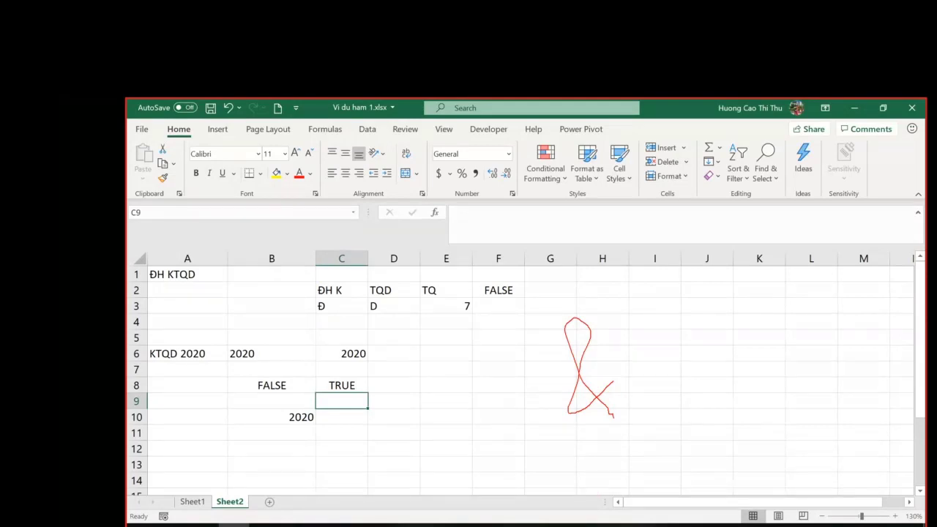
pyautogui.press('Escape')
pyautogui.click(469, 438)
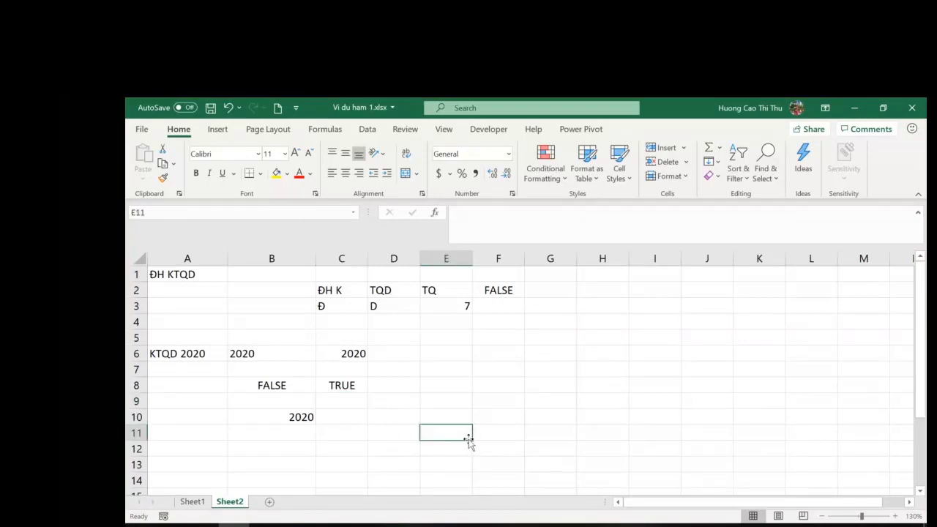
pyautogui.click(342, 418)
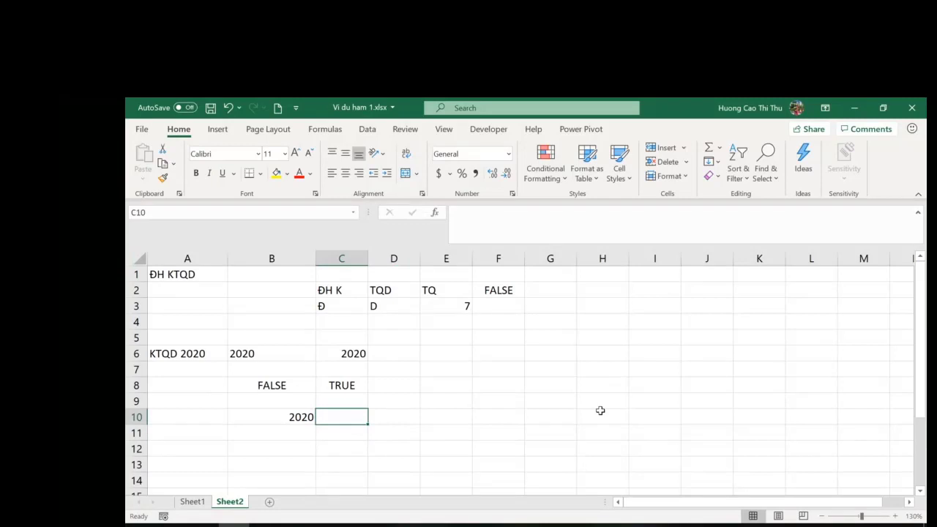
# Enter =AND(4>6,7<8) in C10, which returns FALSE.
pyautogui.write('=a')
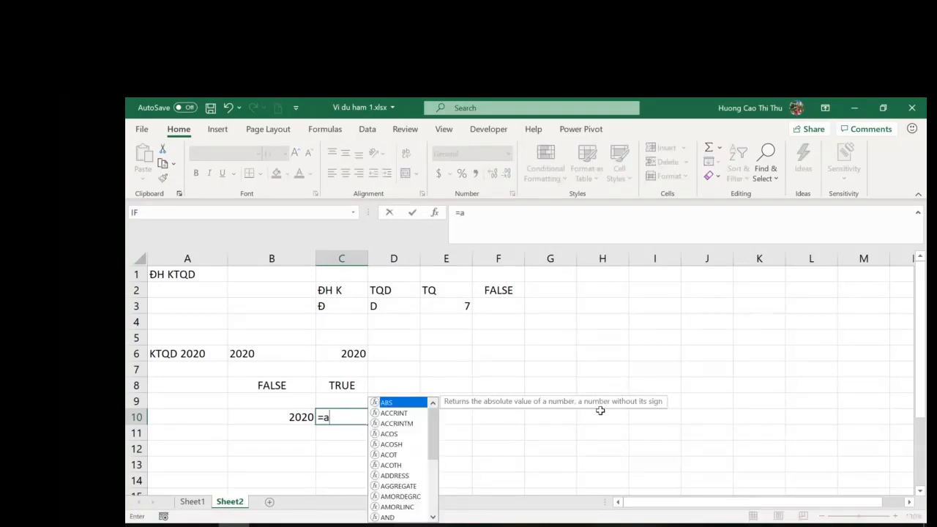
pyautogui.write('nd')
pyautogui.press('Tab')
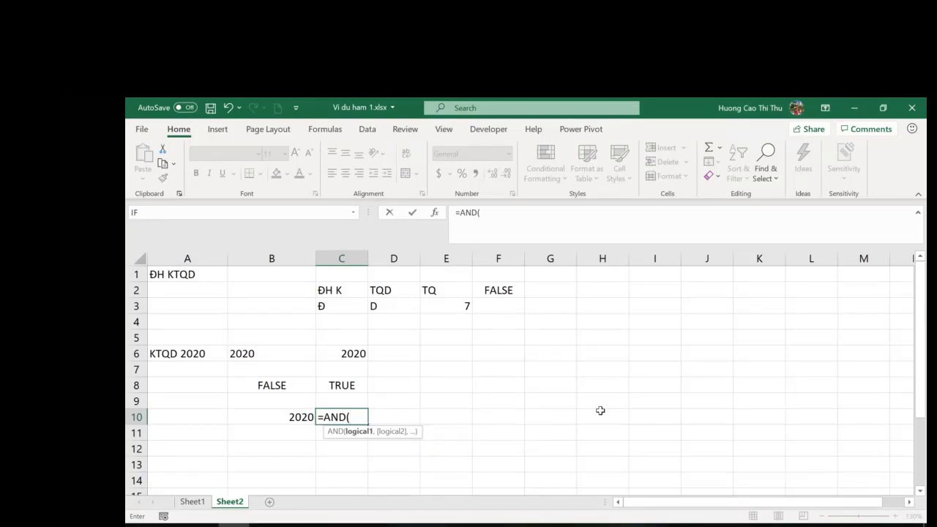
pyautogui.write('4>6,')
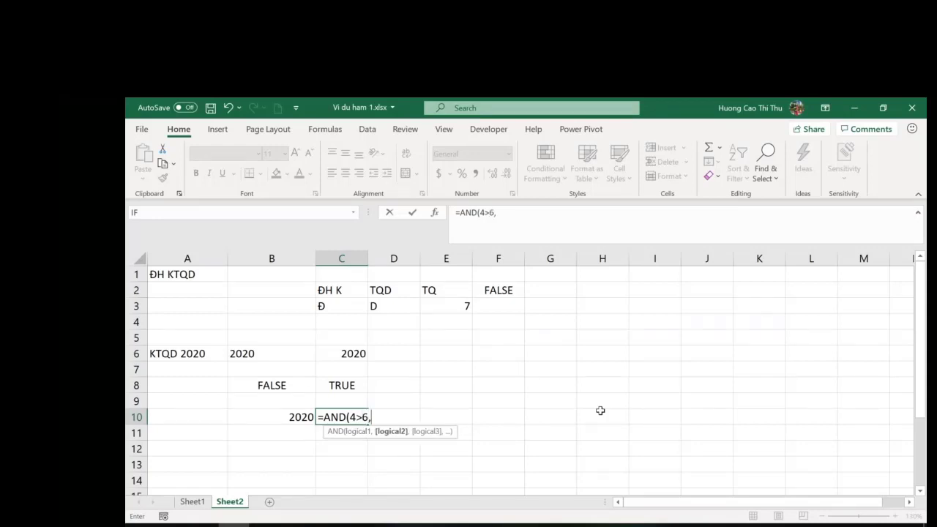
pyautogui.write('7<8)')
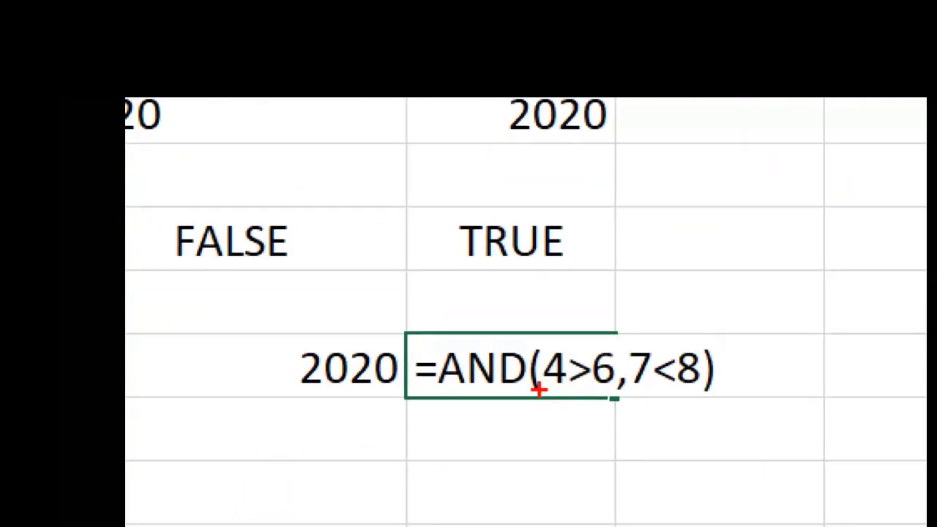
pyautogui.moveTo(538, 389)
pyautogui.mouseDown()
pyautogui.moveTo(631, 394)
pyautogui.moveTo(739, 370)
pyautogui.mouseUp()
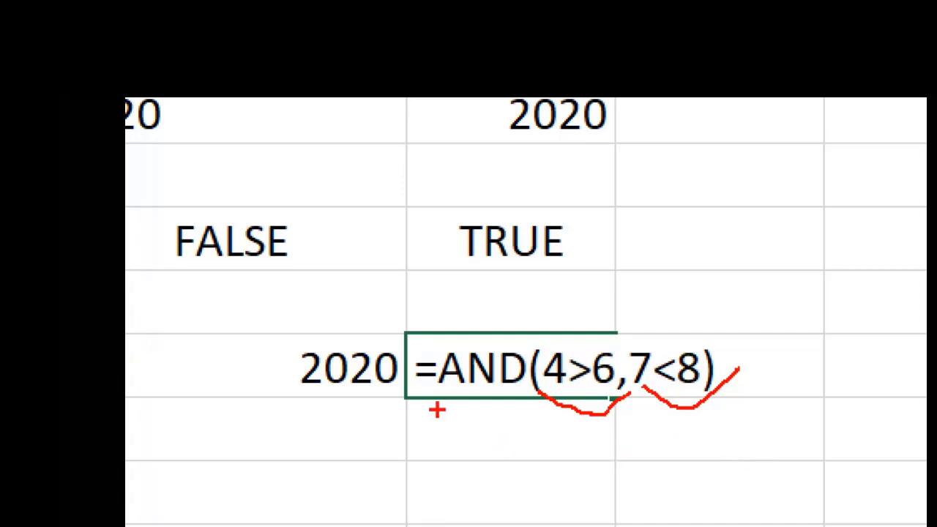
pyautogui.moveTo(430, 393)
pyautogui.mouseDown()
pyautogui.moveTo(522, 409)
pyautogui.moveTo(596, 436)
pyautogui.moveTo(432, 427)
pyautogui.moveTo(413, 439)
pyautogui.moveTo(542, 446)
pyautogui.mouseUp()
pyautogui.moveTo(603, 449); pyautogui.dragTo(613, 457)
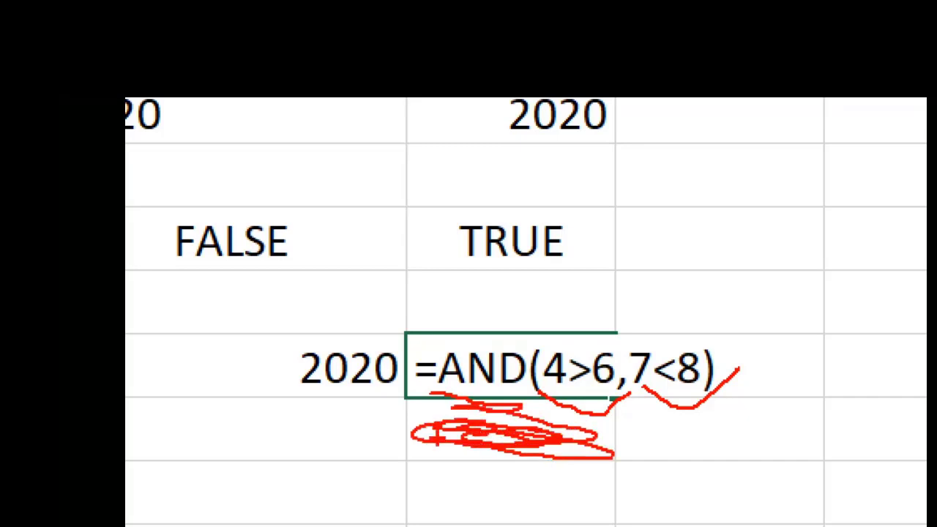
pyautogui.press('Escape')
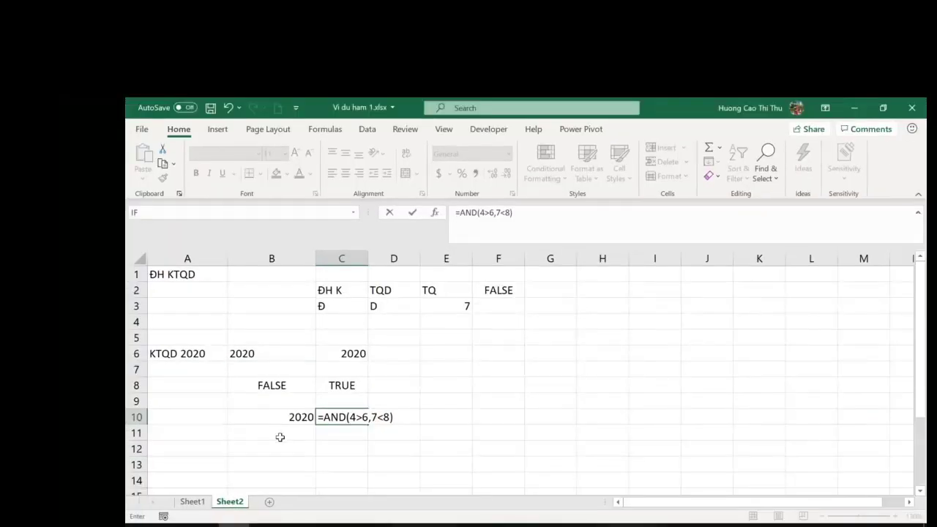
pyautogui.hotkey('ctrl', '1')
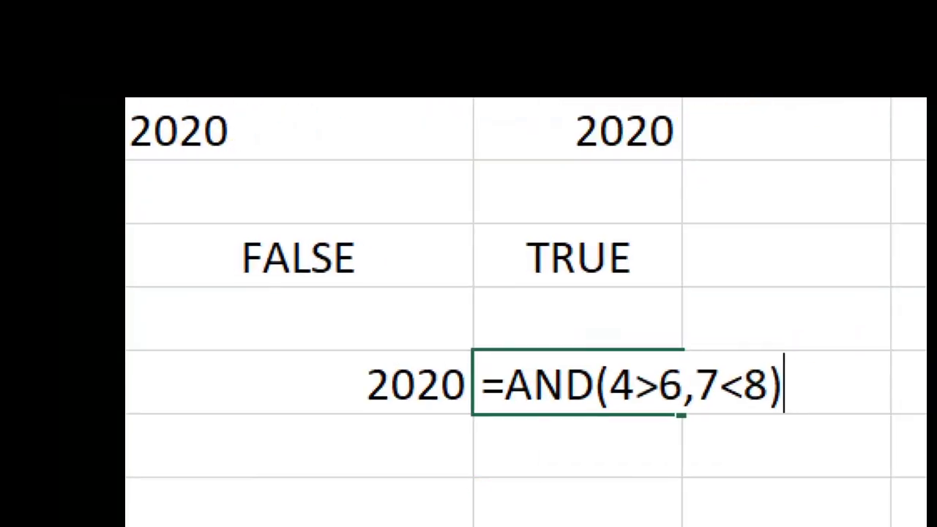
pyautogui.moveTo(613, 414)
pyautogui.mouseDown()
pyautogui.moveTo(650, 404)
pyautogui.moveTo(789, 421)
pyautogui.mouseUp()
pyautogui.moveTo(572, 443)
pyautogui.mouseDown()
pyautogui.moveTo(549, 499)
pyautogui.moveTo(567, 469)
pyautogui.mouseUp()
pyautogui.press('Escape')
pyautogui.press('Return')
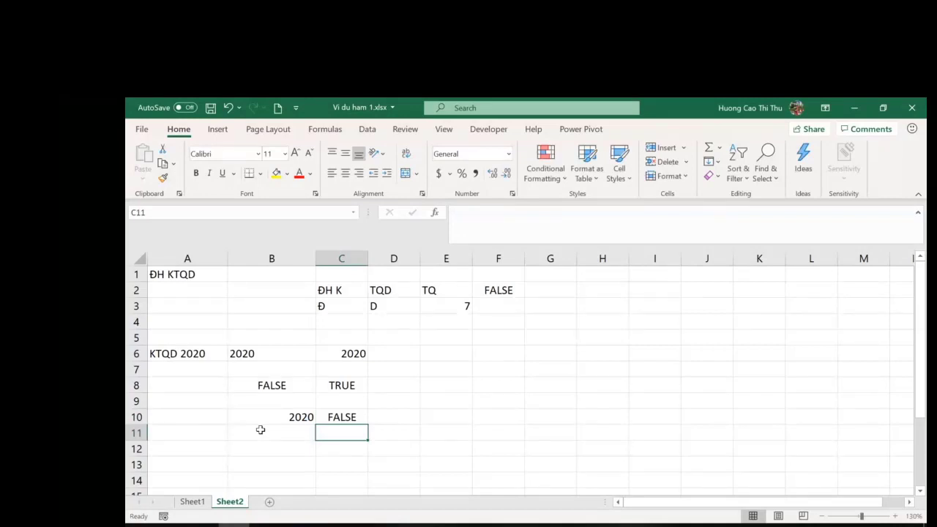
pyautogui.press('Up')
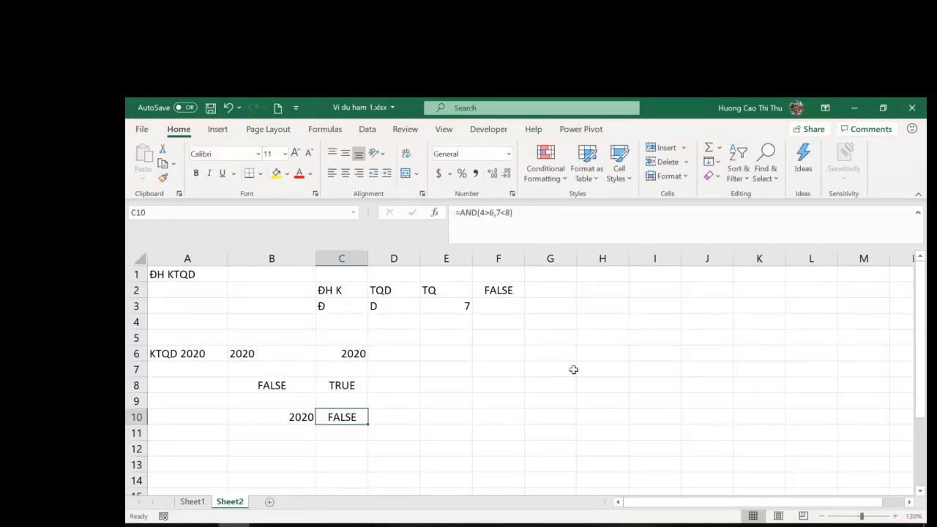
# Enter ="ĐH KTQD"&"2020" in F8 to join the texts into ĐH KTQD2020.
pyautogui.click(562, 297)
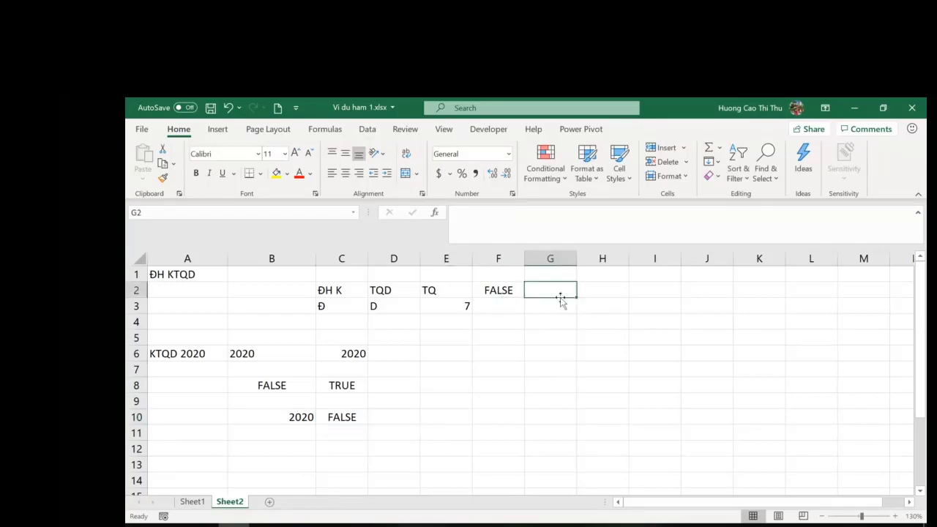
pyautogui.click(474, 382)
pyautogui.write('=')
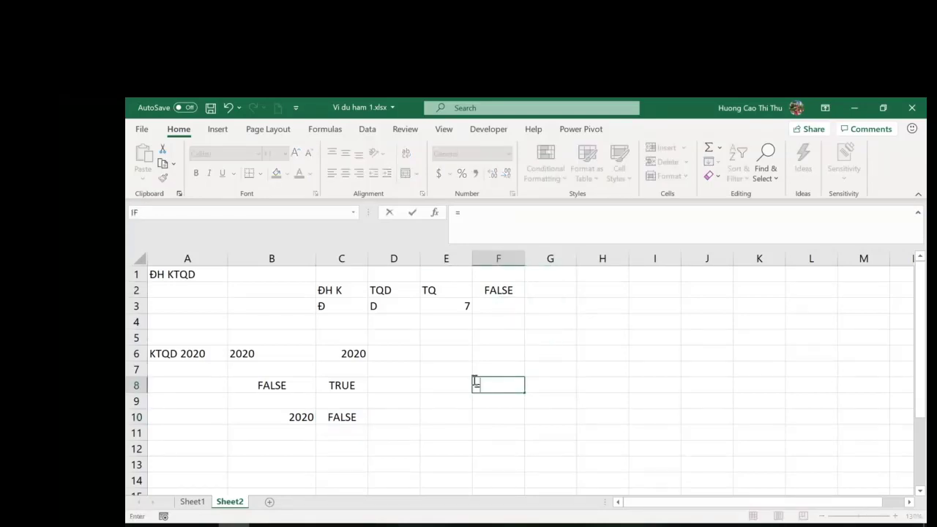
pyautogui.write('"ĐH KTQ')
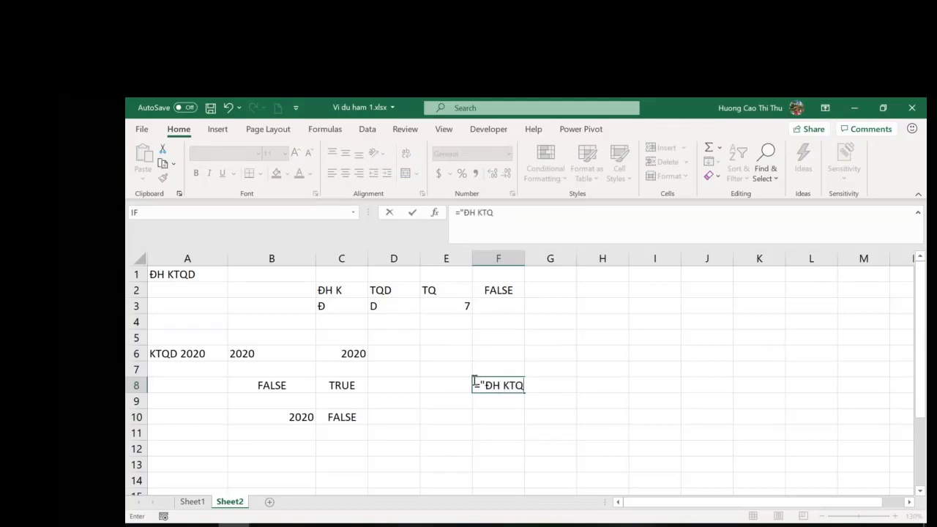
pyautogui.write('D"& "2020:')
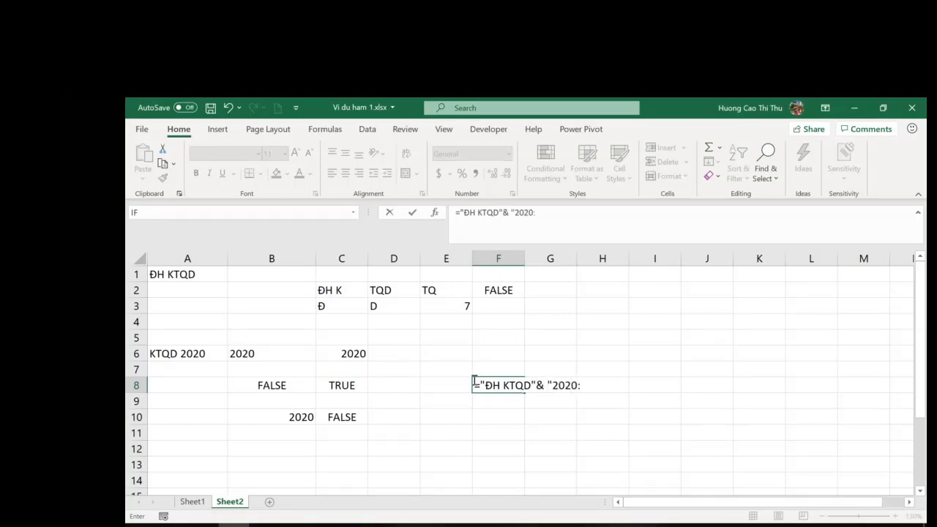
pyautogui.press('BackSpace')
pyautogui.write('"')
pyautogui.hotkey('ctrl', 'Return')
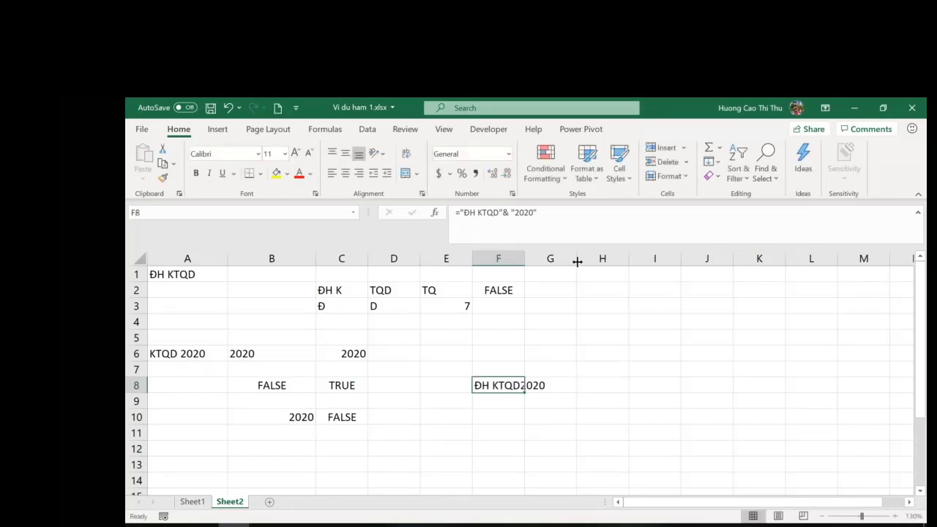
# Widen column F to fit ĐH KTQD2020 and review F8's formula.
pyautogui.moveTo(525, 258); pyautogui.dragTo(569, 259)
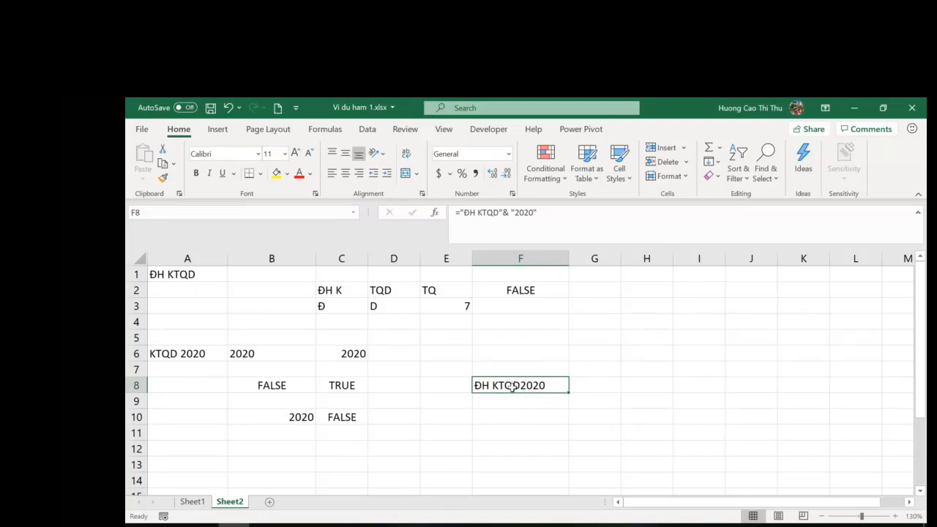
pyautogui.click(592, 229)
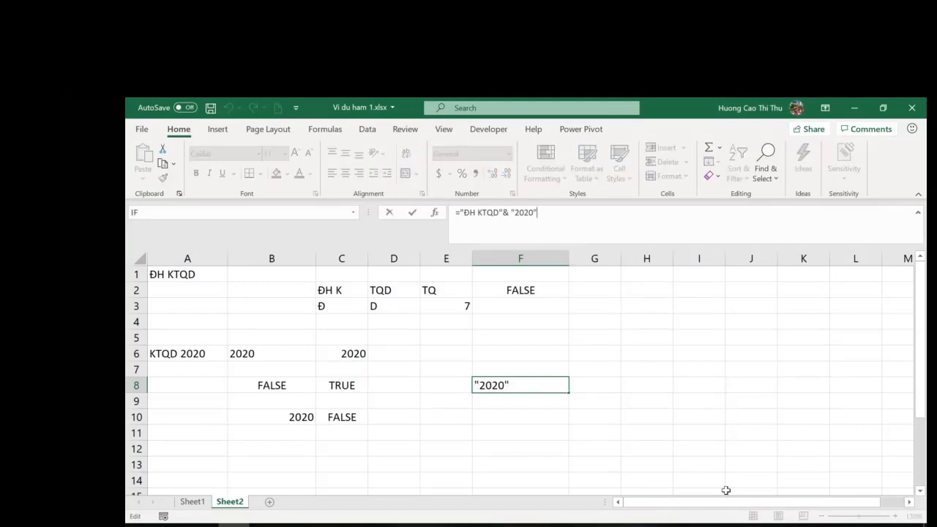
pyautogui.press('Return')
pyautogui.click(544, 384)
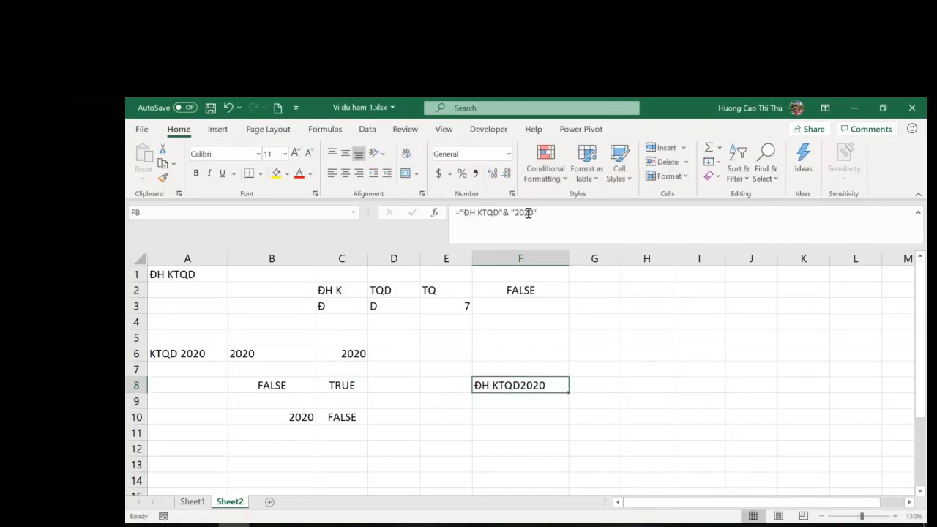
pyautogui.click(594, 217)
pyautogui.press('Escape')
# Remove the stray spaces before "2020" in F8's formula.
pyautogui.click(532, 178)
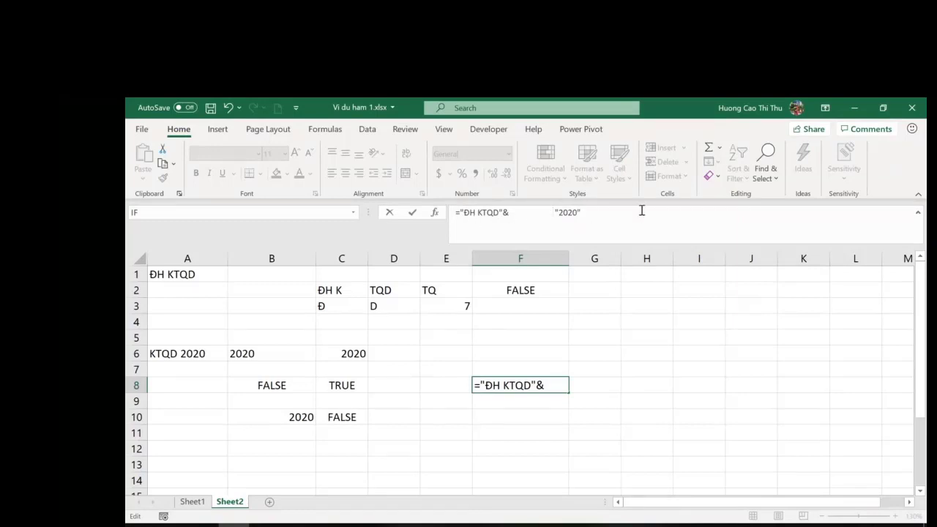
pyautogui.press('Return')
pyautogui.click(541, 385)
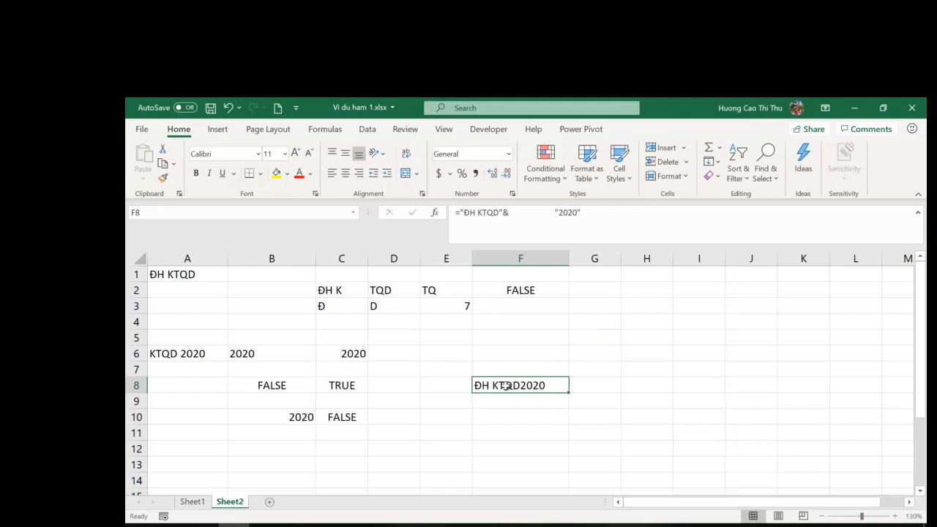
pyautogui.click(555, 212)
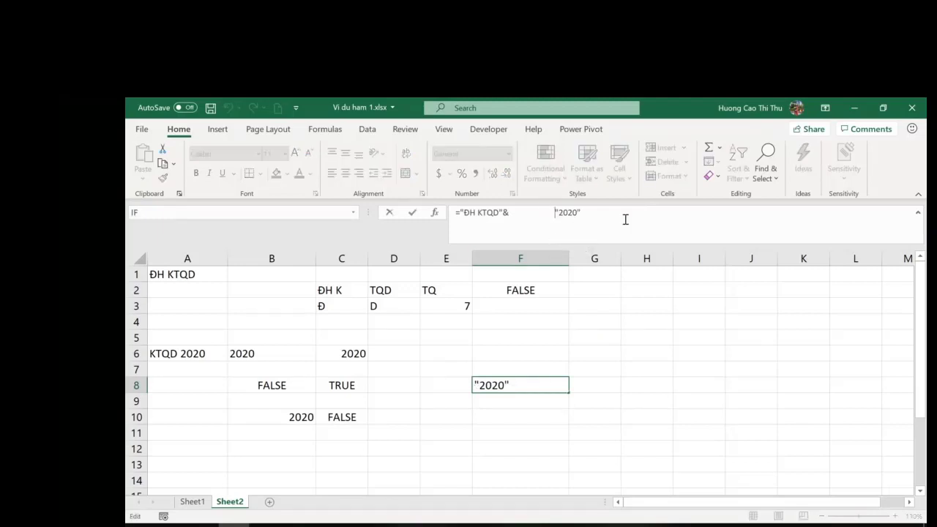
pyautogui.press('BackSpace')
pyautogui.press('BackSpace')
pyautogui.press('BackSpace')
pyautogui.press('BackSpace')
pyautogui.press('BackSpace')
pyautogui.press('BackSpace')
pyautogui.press('BackSpace')
pyautogui.press('BackSpace')
pyautogui.press('BackSpace')
pyautogui.press('BackSpace')
pyautogui.press('BackSpace')
pyautogui.press('BackSpace')
pyautogui.press('BackSpace')
pyautogui.press('BackSpace')
pyautogui.press('BackSpace')
pyautogui.press('BackSpace')
pyautogui.press('BackSpace')
pyautogui.press('Return')
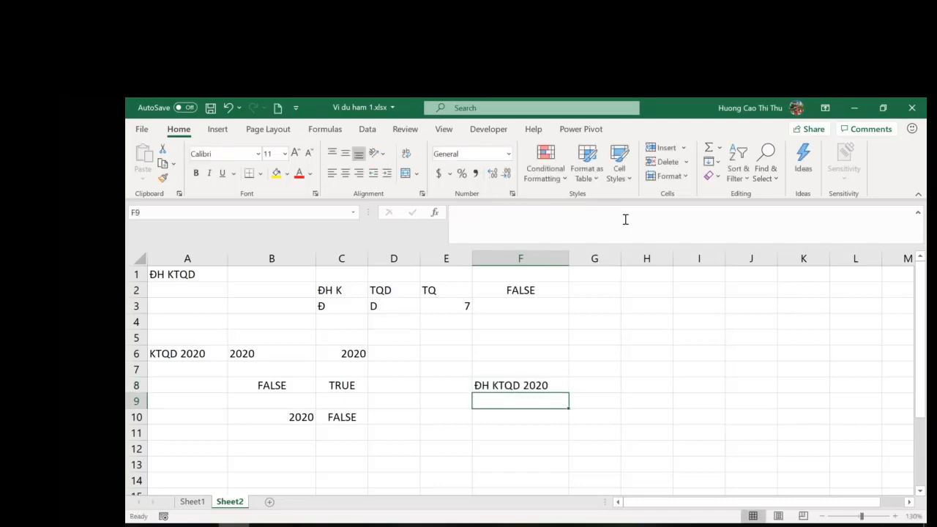
pyautogui.press('Up')
# Insert a " " piece so F8 reads ="ĐH KTQD"&" "&"2020", showing ĐH KTQD 2020.
pyautogui.click(561, 218)
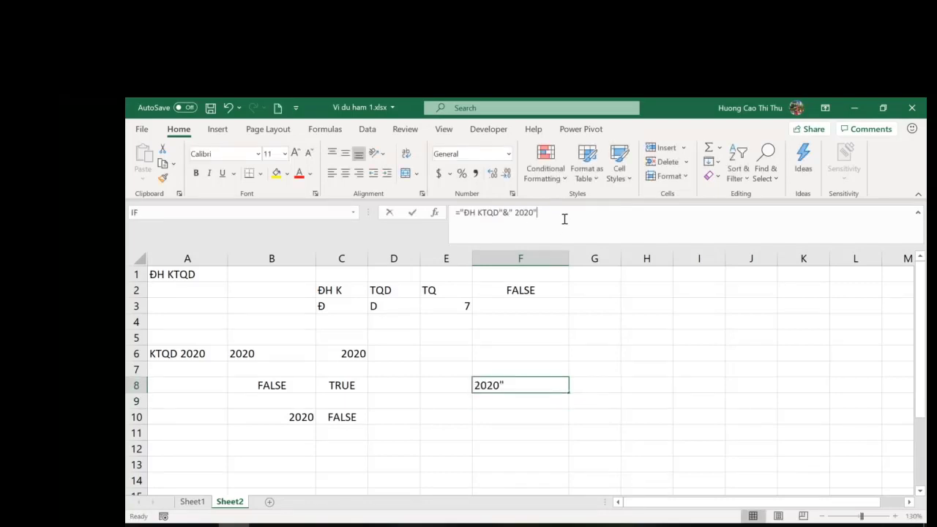
pyautogui.click(517, 213)
pyautogui.press('BackSpace')
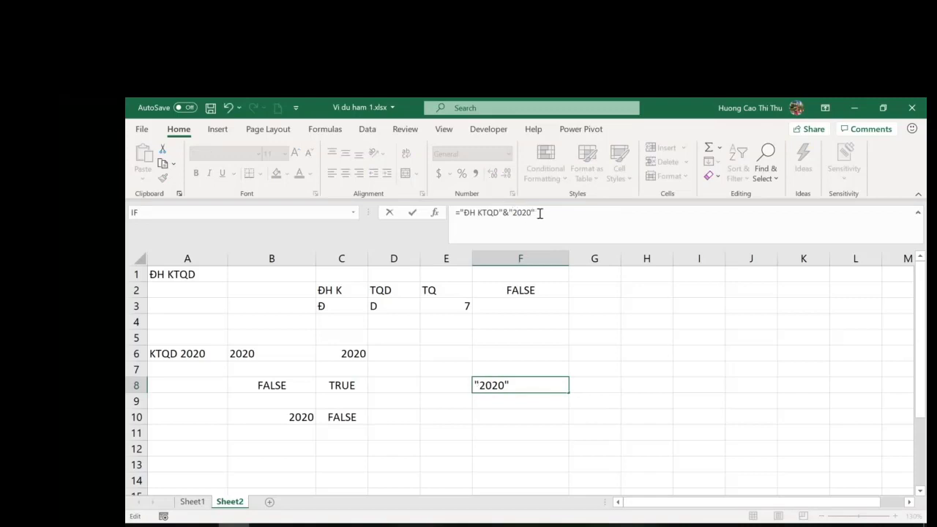
pyautogui.write('" "')
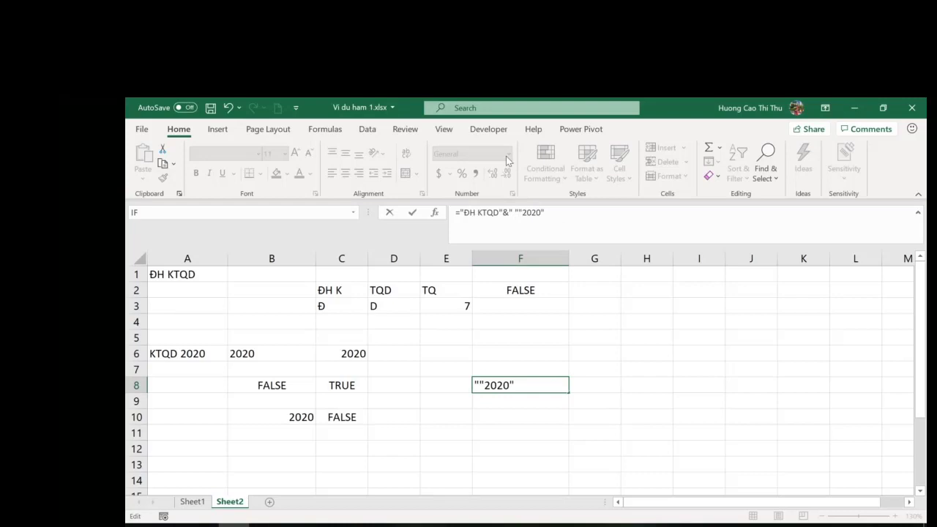
pyautogui.write('&')
pyautogui.press('BackSpace')
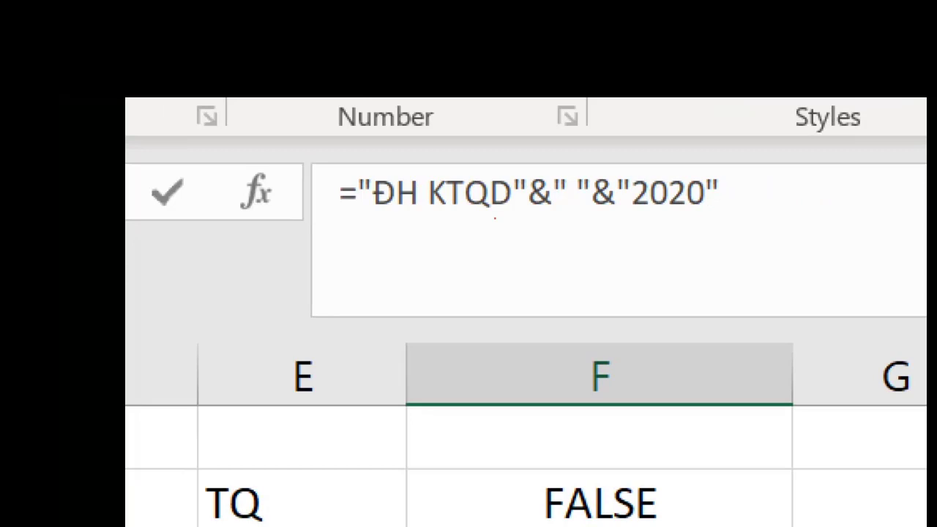
pyautogui.moveTo(463, 214); pyautogui.dragTo(497, 214)
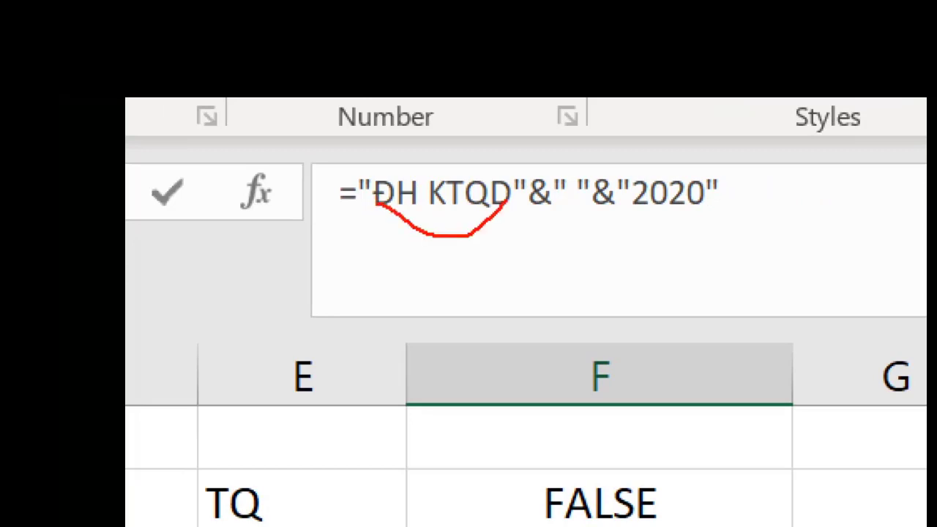
pyautogui.moveTo(559, 213)
pyautogui.mouseDown()
pyautogui.moveTo(735, 221)
pyautogui.moveTo(643, 223)
pyautogui.mouseUp()
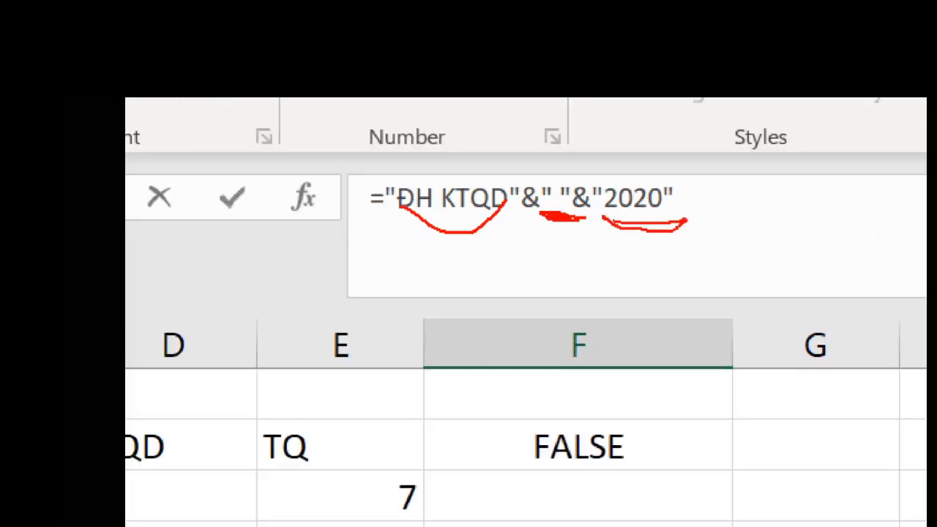
pyautogui.press('Return')
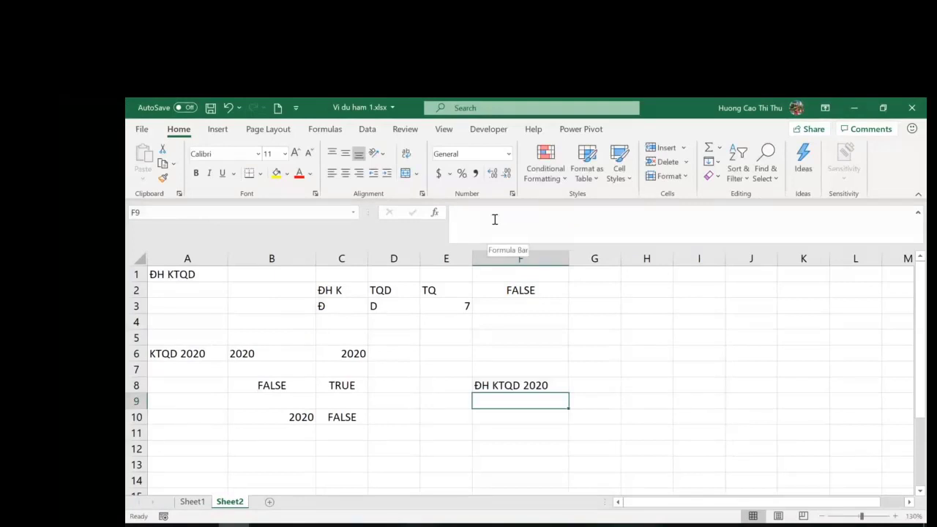
pyautogui.press('Up')
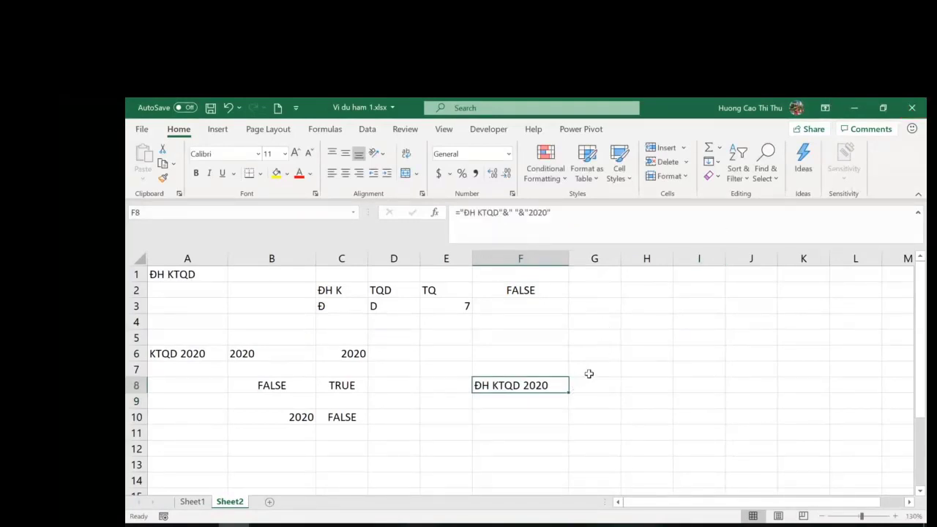
# Enter =CONCATENATE("ĐH KTQD"," ","2020") in F10 to display ĐH KTQD 2020.
pyautogui.click(543, 418)
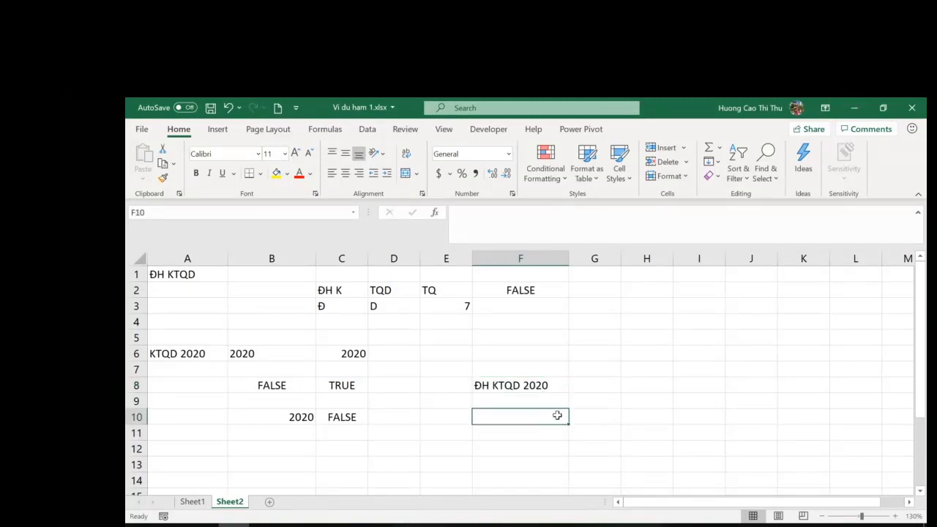
pyautogui.write('=')
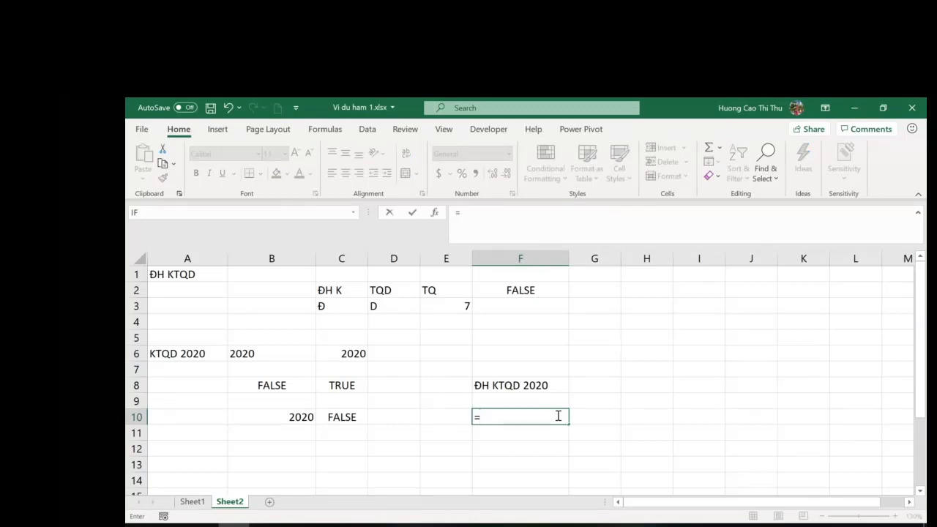
pyautogui.write('con')
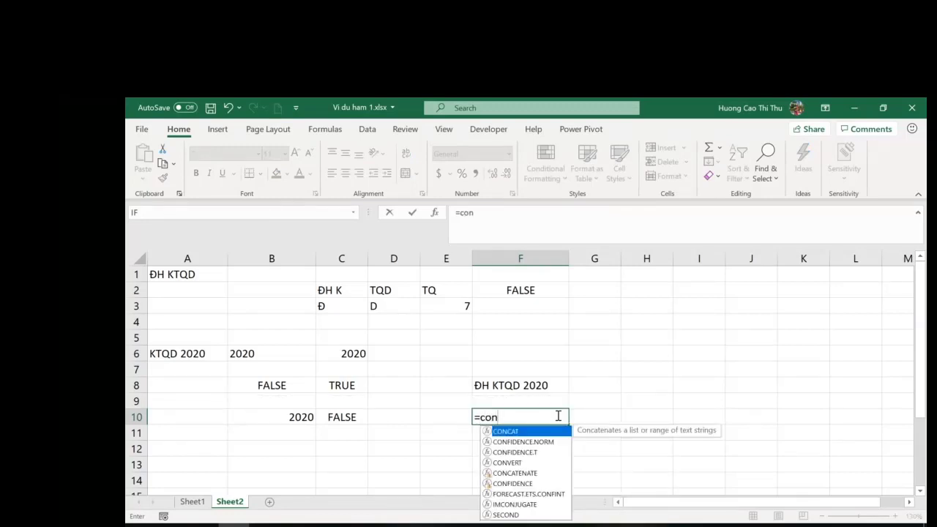
pyautogui.press('Down')
pyautogui.press('Down')
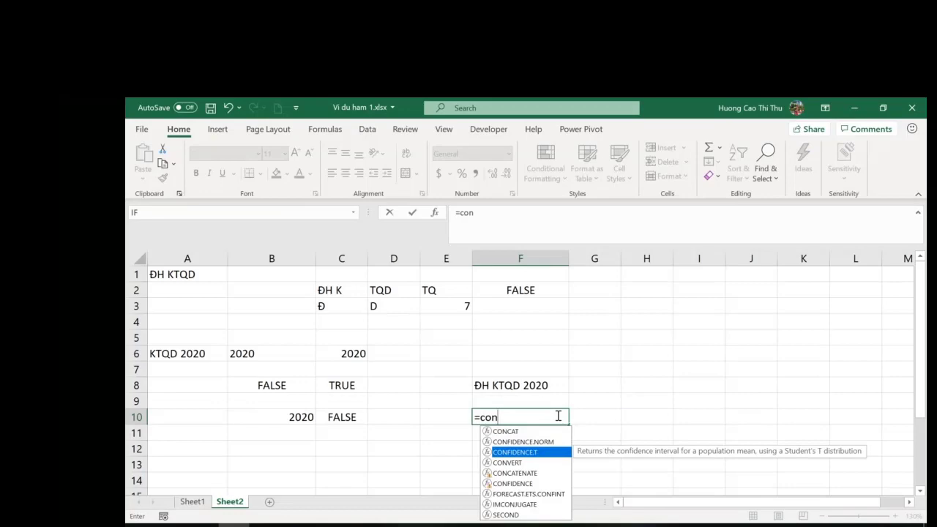
pyautogui.press('Down')
pyautogui.press('Down')
pyautogui.press('Tab')
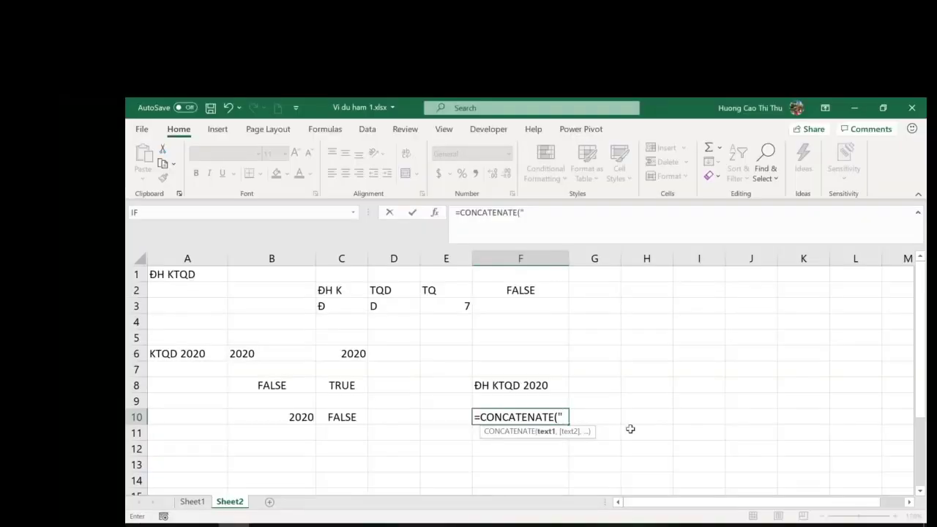
pyautogui.write('ĐH KTQD')
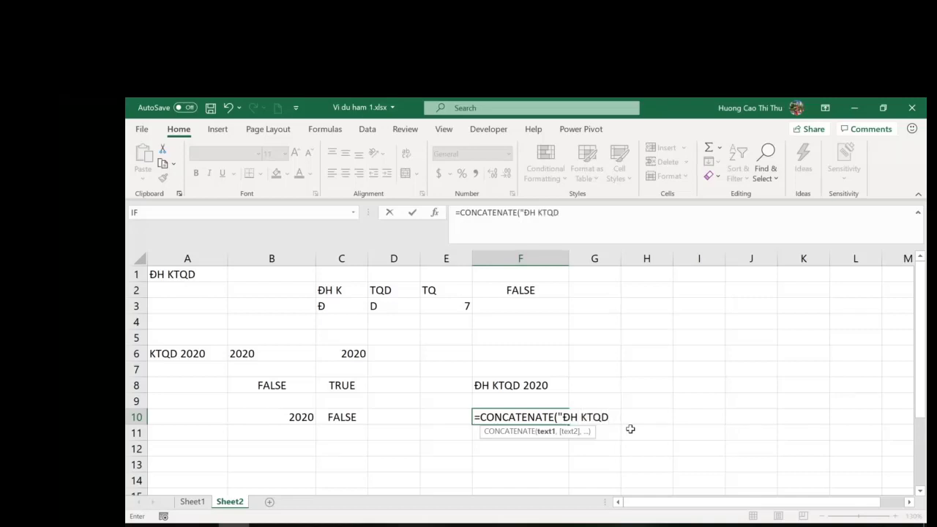
pyautogui.write('",')
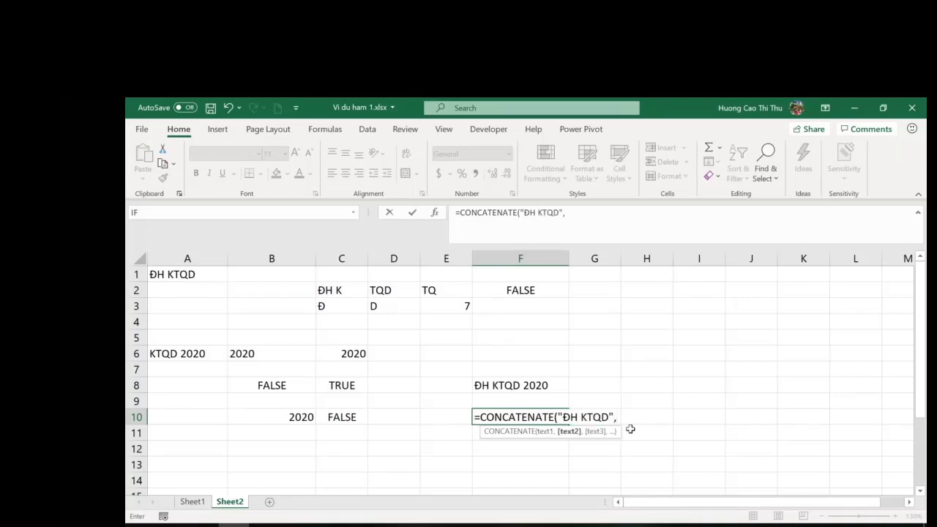
pyautogui.write('" ",')
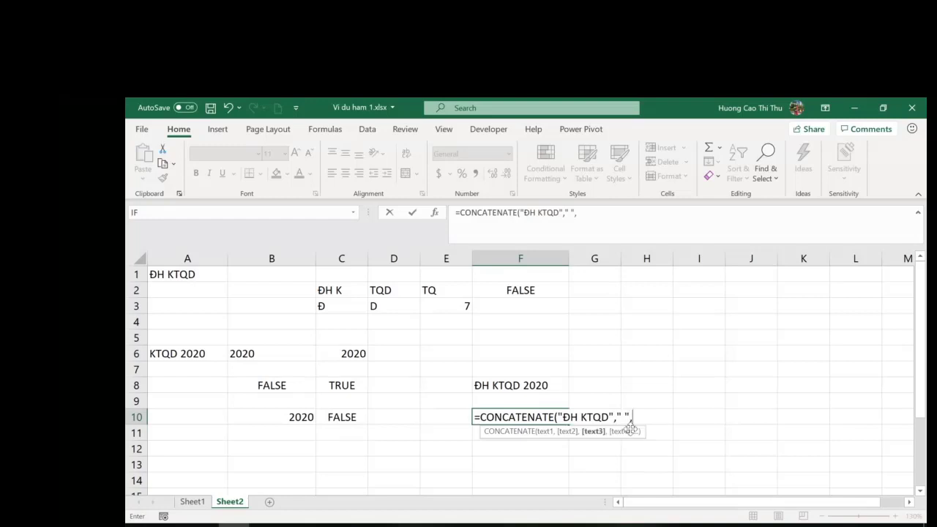
pyautogui.write('"2020")')
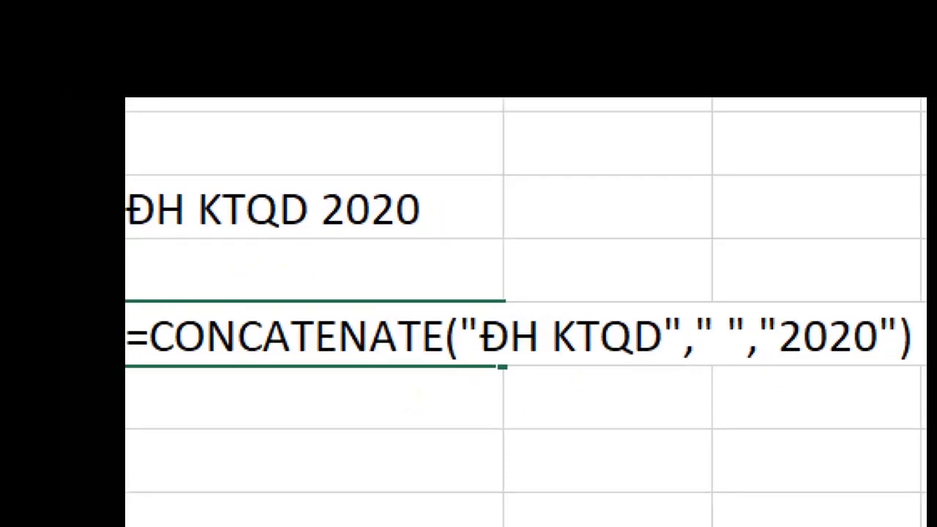
pyautogui.moveTo(170, 366)
pyautogui.mouseDown()
pyautogui.moveTo(236, 393)
pyautogui.moveTo(444, 366)
pyautogui.moveTo(656, 390)
pyautogui.moveTo(745, 354)
pyautogui.moveTo(854, 391)
pyautogui.moveTo(911, 367)
pyautogui.mouseUp()
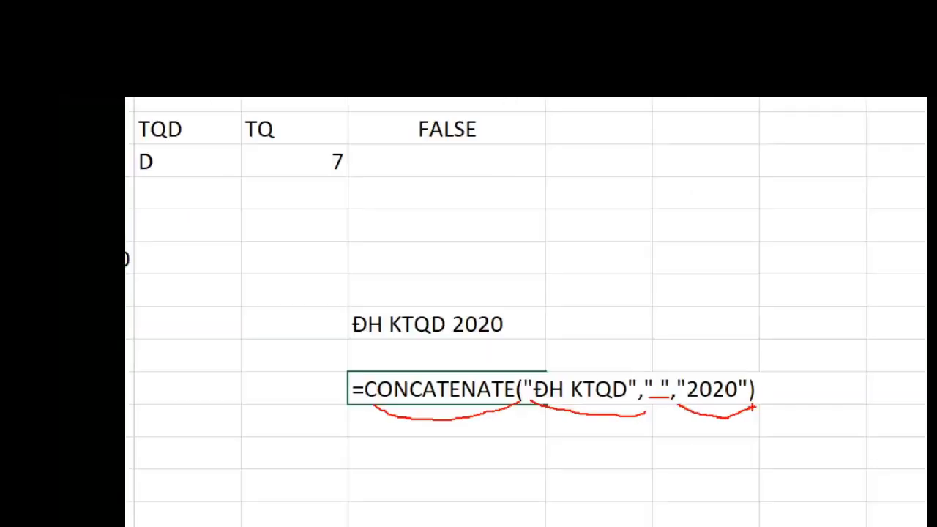
pyautogui.press('Return')
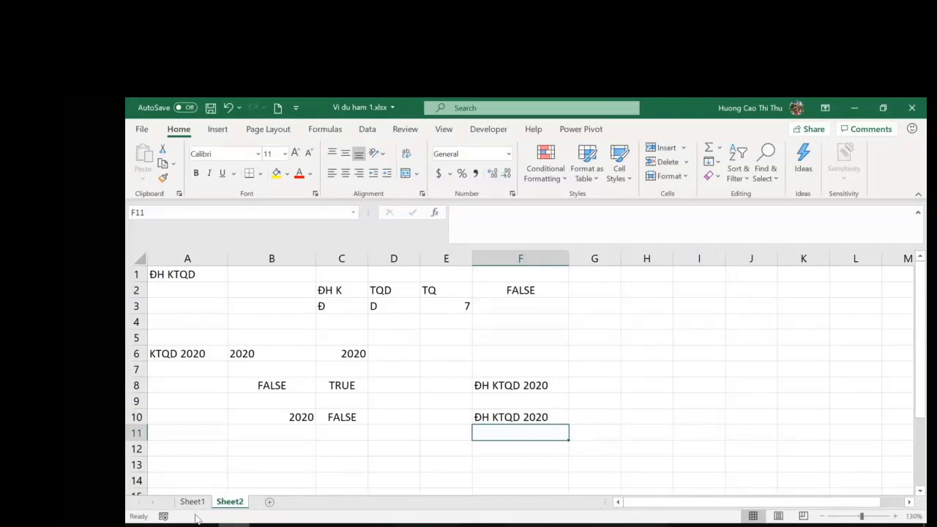
# Select H2 and widen column H by dragging its header border right.
pyautogui.click(658, 288)
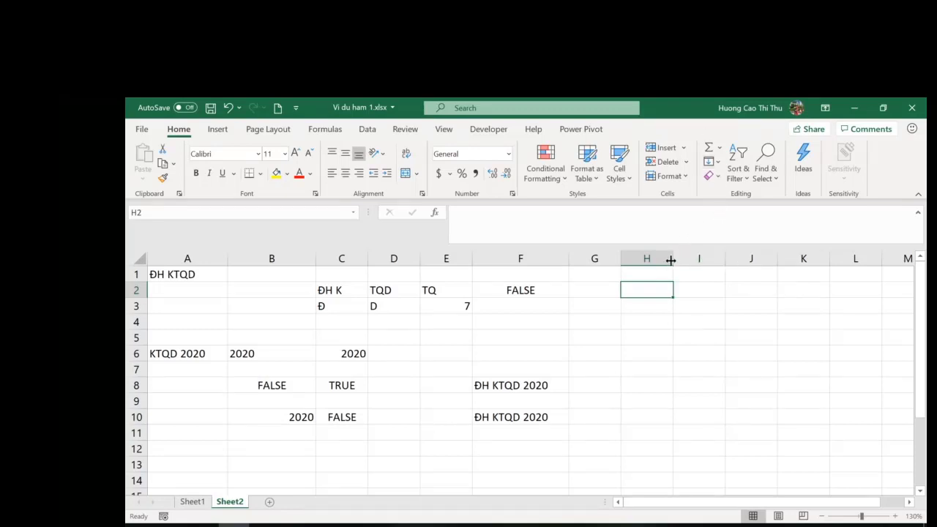
pyautogui.moveTo(671, 261); pyautogui.dragTo(730, 261)
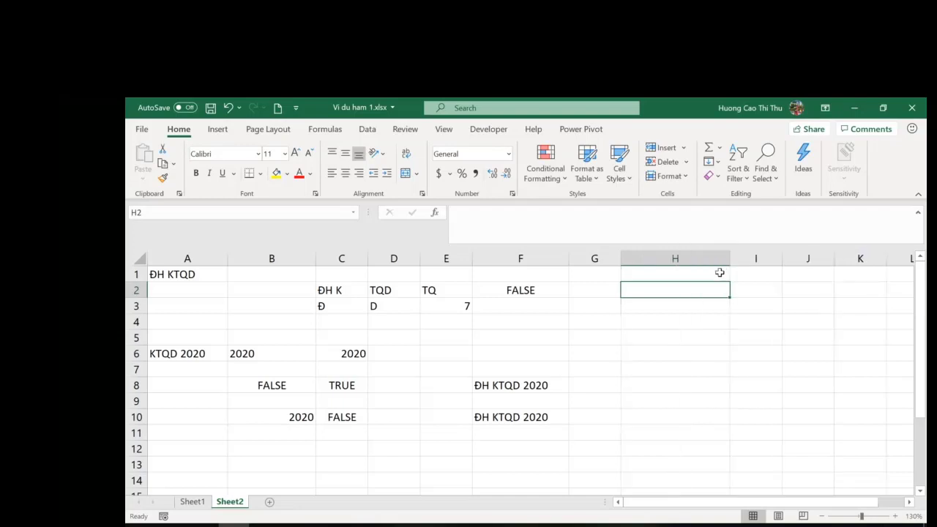
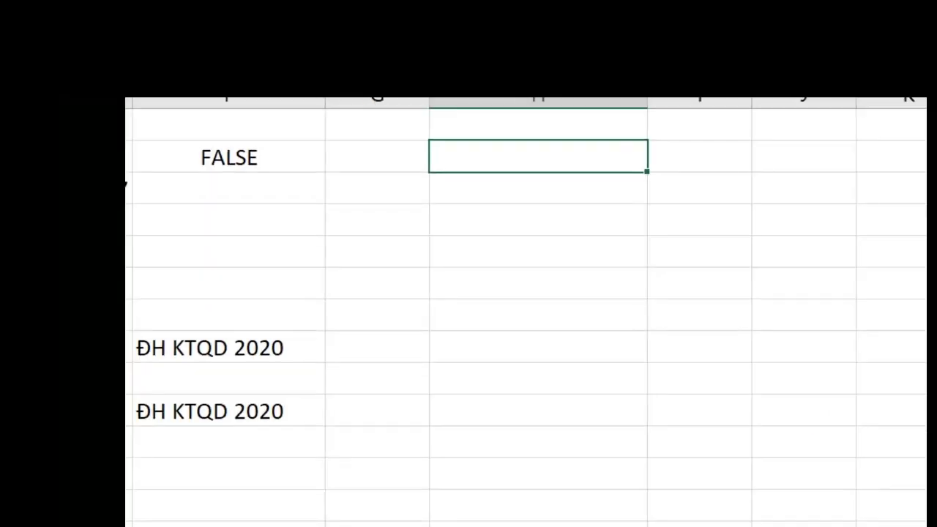
# Handwrite notes showing 1/1/1900 equals serial number 1 and 2/1/1900 equals serial 2.
pyautogui.moveTo(272, 199); pyautogui.dragTo(281, 217)
pyautogui.moveTo(309, 181)
pyautogui.mouseDown()
pyautogui.moveTo(283, 213)
pyautogui.moveTo(330, 183)
pyautogui.moveTo(339, 215)
pyautogui.moveTo(397, 198)
pyautogui.moveTo(442, 156)
pyautogui.moveTo(461, 183)
pyautogui.moveTo(444, 170)
pyautogui.mouseUp()
pyautogui.moveTo(502, 176)
pyautogui.mouseDown()
pyautogui.moveTo(581, 175)
pyautogui.moveTo(572, 194)
pyautogui.mouseUp()
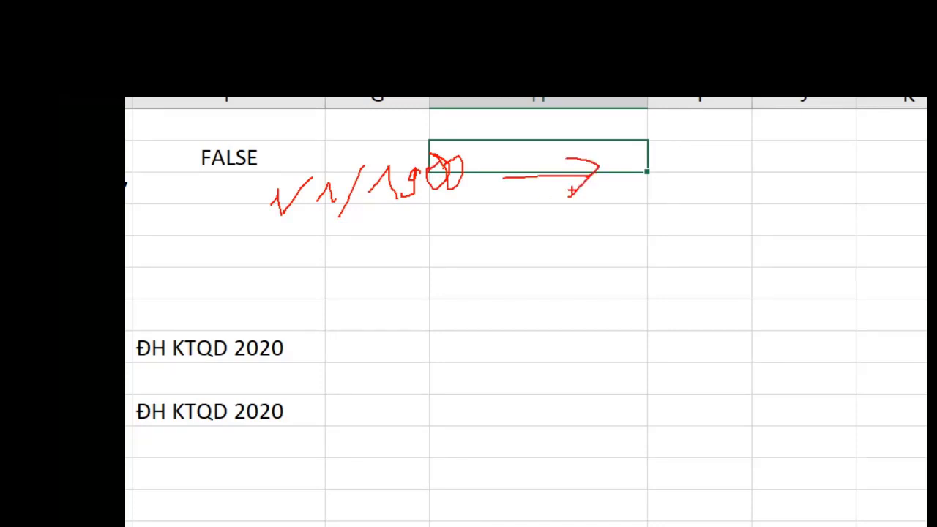
pyautogui.moveTo(682, 102)
pyautogui.mouseDown()
pyautogui.moveTo(668, 107)
pyautogui.moveTo(665, 145)
pyautogui.moveTo(708, 101)
pyautogui.moveTo(745, 109)
pyautogui.mouseUp()
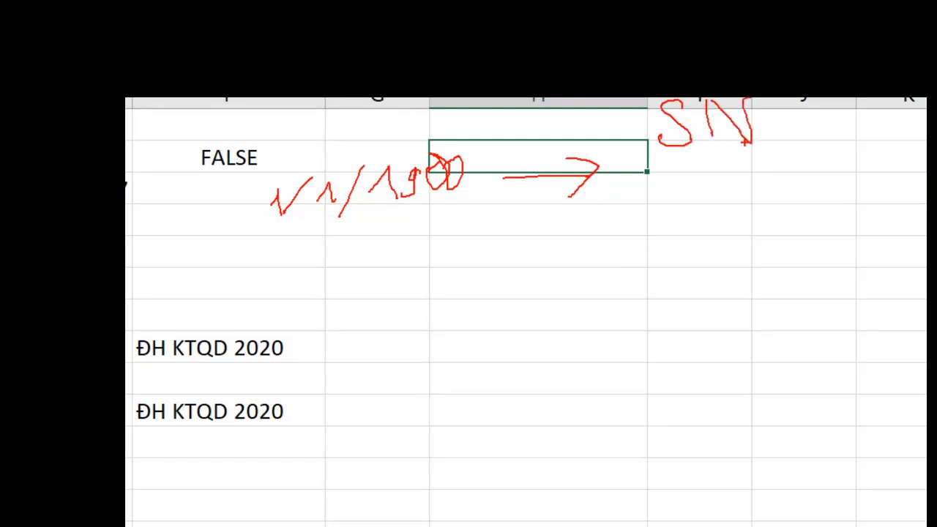
pyautogui.moveTo(676, 182)
pyautogui.mouseDown()
pyautogui.moveTo(692, 163)
pyautogui.moveTo(687, 193)
pyautogui.moveTo(729, 194)
pyautogui.mouseUp()
pyautogui.moveTo(266, 249)
pyautogui.mouseDown()
pyautogui.moveTo(266, 239)
pyautogui.moveTo(300, 277)
pyautogui.mouseUp()
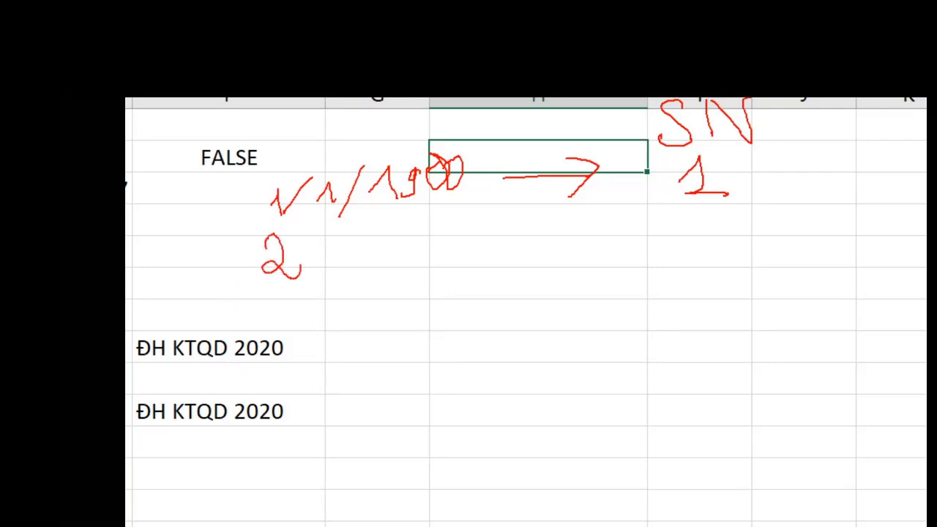
pyautogui.moveTo(316, 227); pyautogui.dragTo(282, 305)
pyautogui.moveTo(319, 277)
pyautogui.mouseDown()
pyautogui.moveTo(340, 237)
pyautogui.moveTo(382, 229)
pyautogui.moveTo(356, 294)
pyautogui.mouseUp()
pyautogui.moveTo(390, 259)
pyautogui.mouseDown()
pyautogui.moveTo(385, 271)
pyautogui.moveTo(406, 237)
pyautogui.mouseUp()
pyautogui.moveTo(405, 237)
pyautogui.mouseDown()
pyautogui.moveTo(410, 268)
pyautogui.moveTo(425, 248)
pyautogui.moveTo(419, 274)
pyautogui.mouseUp()
pyautogui.moveTo(458, 233)
pyautogui.mouseDown()
pyautogui.moveTo(454, 268)
pyautogui.moveTo(444, 267)
pyautogui.moveTo(498, 249)
pyautogui.moveTo(631, 238)
pyautogui.moveTo(621, 265)
pyautogui.mouseUp()
pyautogui.moveTo(702, 227)
pyautogui.mouseDown()
pyautogui.moveTo(711, 215)
pyautogui.moveTo(764, 254)
pyautogui.mouseUp()
# Handwrite a sample August date with an arrow to its serial number 404….
pyautogui.click(384, 279)
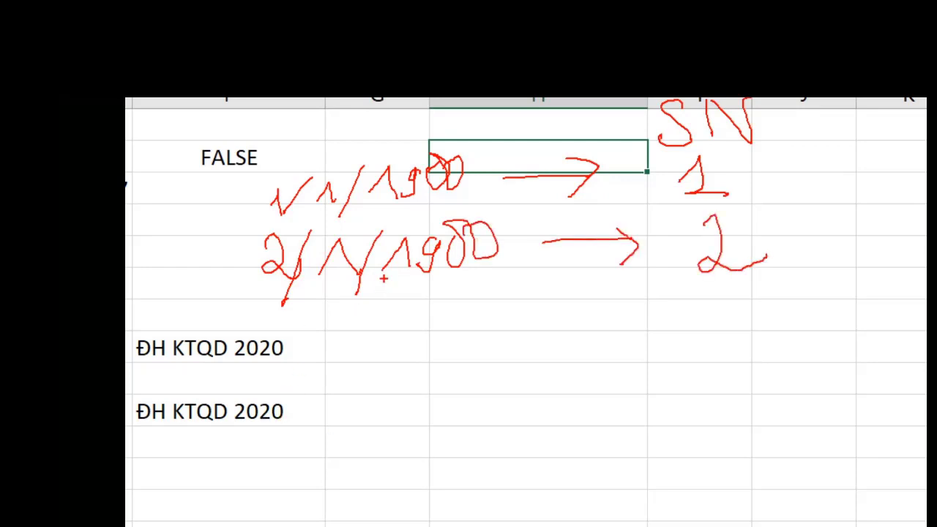
pyautogui.click(398, 323)
pyautogui.moveTo(396, 374); pyautogui.dragTo(402, 383)
pyautogui.moveTo(274, 481)
pyautogui.mouseDown()
pyautogui.moveTo(291, 504)
pyautogui.moveTo(319, 476)
pyautogui.moveTo(329, 501)
pyautogui.moveTo(343, 505)
pyautogui.mouseUp()
pyautogui.moveTo(366, 452)
pyautogui.mouseDown()
pyautogui.moveTo(344, 511)
pyautogui.moveTo(410, 498)
pyautogui.moveTo(402, 468)
pyautogui.mouseUp()
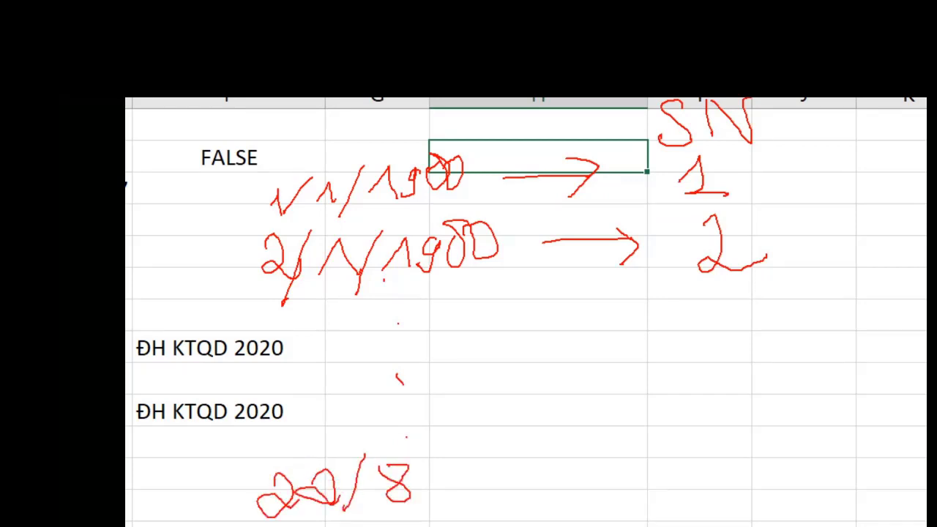
pyautogui.moveTo(456, 438); pyautogui.dragTo(429, 518)
pyautogui.moveTo(475, 456)
pyautogui.mouseDown()
pyautogui.moveTo(470, 476)
pyautogui.moveTo(502, 486)
pyautogui.mouseUp()
pyautogui.moveTo(516, 448)
pyautogui.mouseDown()
pyautogui.moveTo(527, 456)
pyautogui.moveTo(522, 430)
pyautogui.moveTo(546, 464)
pyautogui.mouseUp()
pyautogui.moveTo(565, 431)
pyautogui.mouseDown()
pyautogui.moveTo(567, 448)
pyautogui.moveTo(678, 444)
pyautogui.mouseUp()
pyautogui.moveTo(667, 428); pyautogui.dragTo(693, 470)
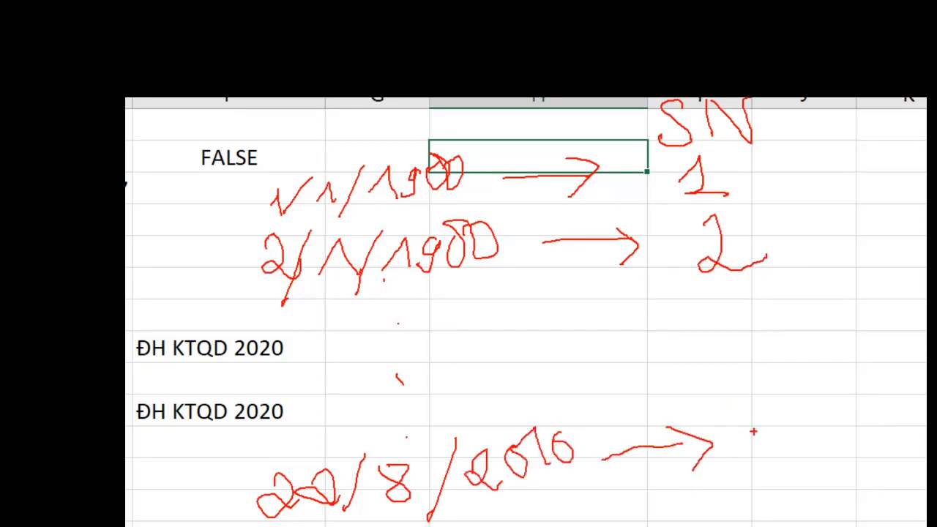
pyautogui.moveTo(744, 397)
pyautogui.mouseDown()
pyautogui.moveTo(722, 423)
pyautogui.moveTo(761, 422)
pyautogui.mouseUp()
pyautogui.moveTo(747, 398); pyautogui.dragTo(747, 456)
pyautogui.moveTo(779, 402)
pyautogui.mouseDown()
pyautogui.moveTo(809, 400)
pyautogui.moveTo(787, 395)
pyautogui.mouseUp()
pyautogui.moveTo(842, 381); pyautogui.dragTo(827, 407)
pyautogui.moveTo(827, 407); pyautogui.dragTo(855, 402)
pyautogui.moveTo(844, 381); pyautogui.dragTo(858, 443)
pyautogui.moveTo(875, 392)
pyautogui.mouseDown()
pyautogui.moveTo(873, 437)
pyautogui.moveTo(895, 423)
pyautogui.moveTo(927, 434)
pyautogui.mouseUp()
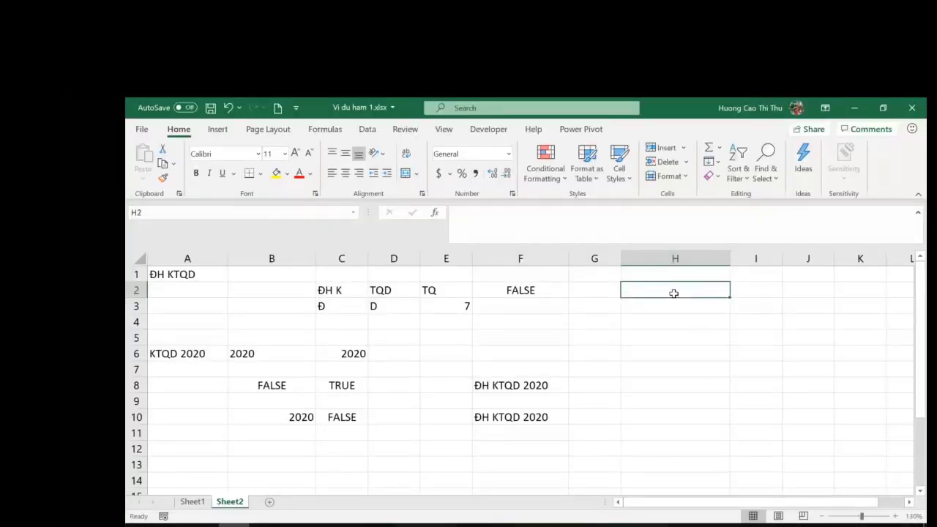
# Enter 8/22/2010 in H2 and annotate that its number format reads Date.
pyautogui.write('8')
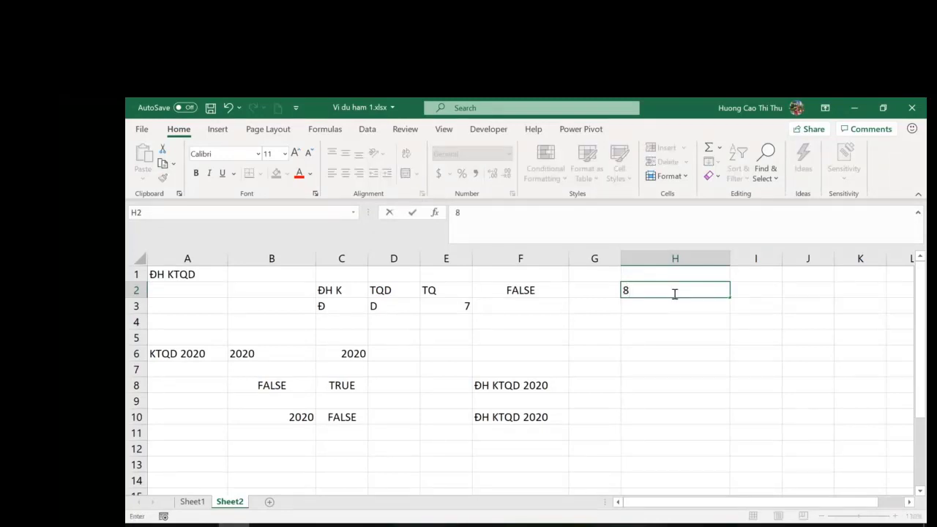
pyautogui.write('/22/2010')
pyautogui.press('Return')
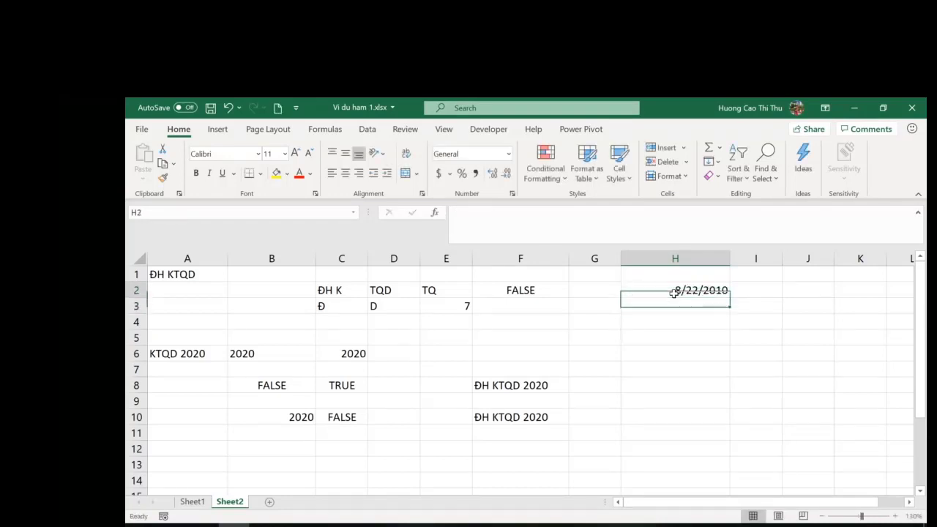
pyautogui.click(674, 292)
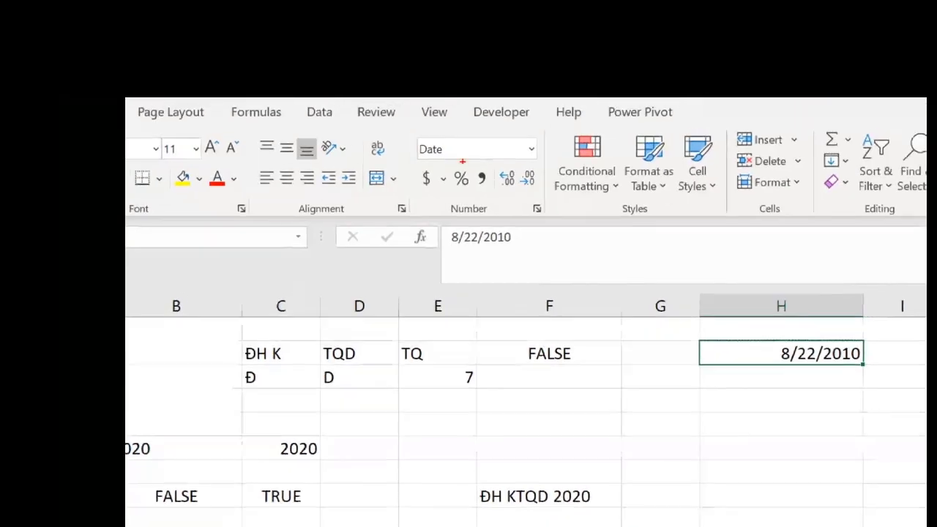
pyautogui.moveTo(462, 137)
pyautogui.mouseDown()
pyautogui.moveTo(416, 160)
pyautogui.moveTo(470, 139)
pyautogui.moveTo(443, 131)
pyautogui.mouseUp()
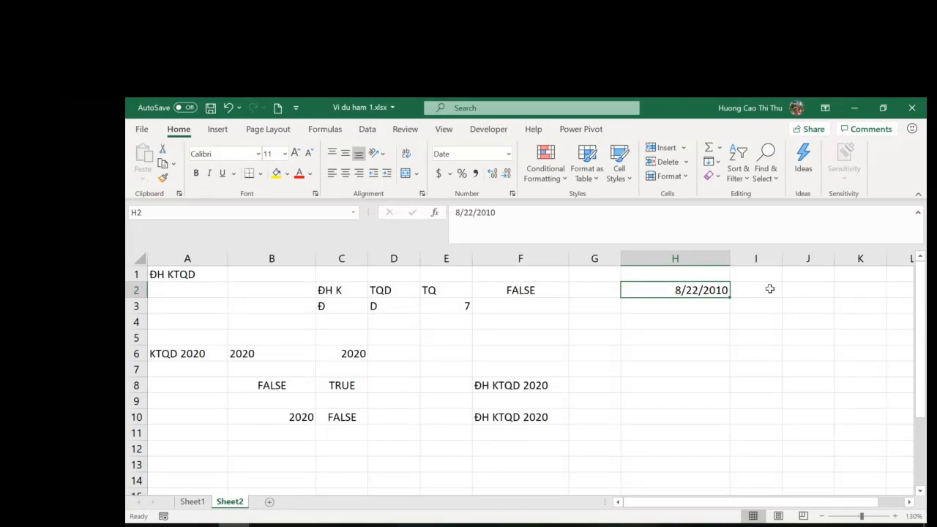
pyautogui.click(509, 155)
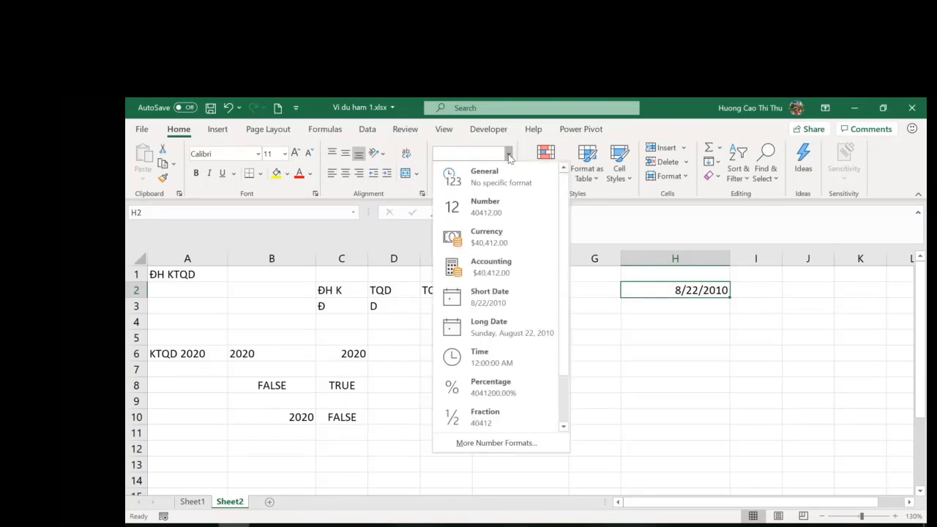
pyautogui.click(509, 155)
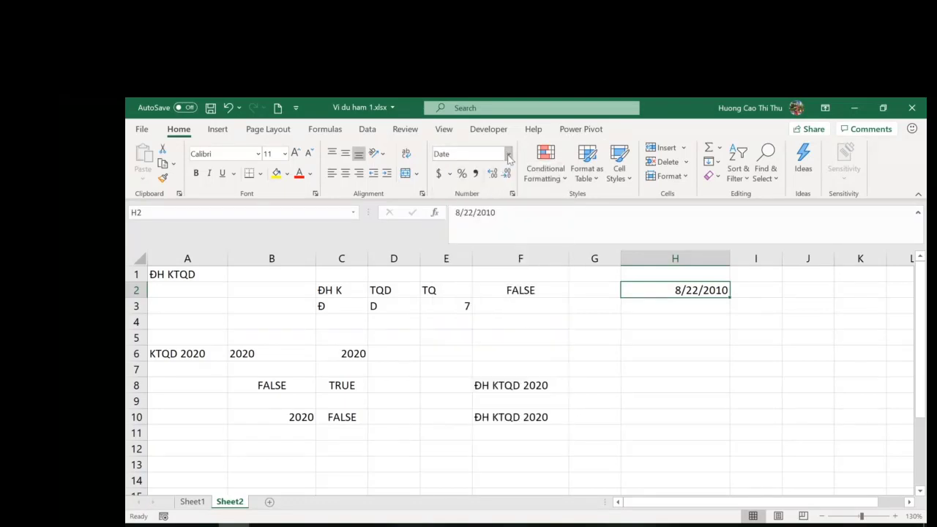
pyautogui.click(509, 156)
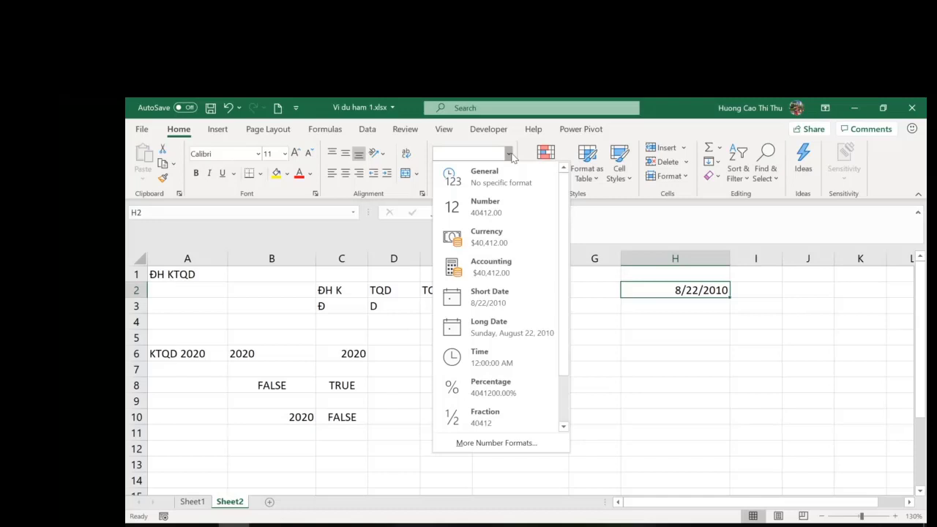
pyautogui.click(501, 199)
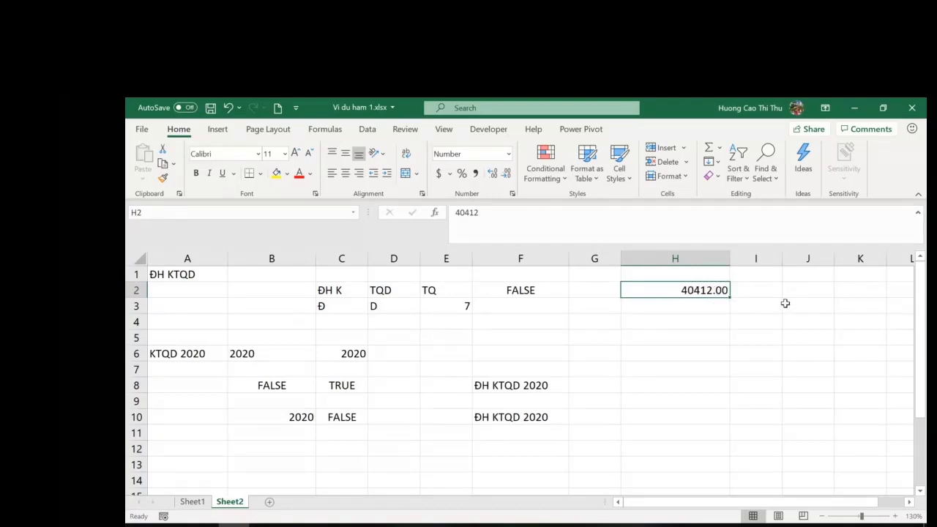
pyautogui.hotkey('ctrl', 'z')
pyautogui.click(706, 311)
pyautogui.click(695, 317)
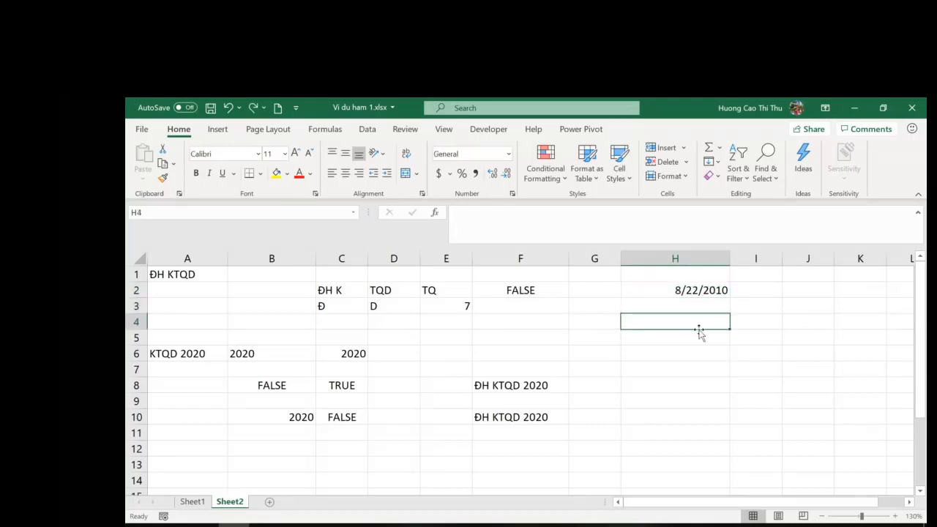
# Enter 1/1/1900 in H4 and switch its format to Number, showing 1.00.
pyautogui.write('1/1/')
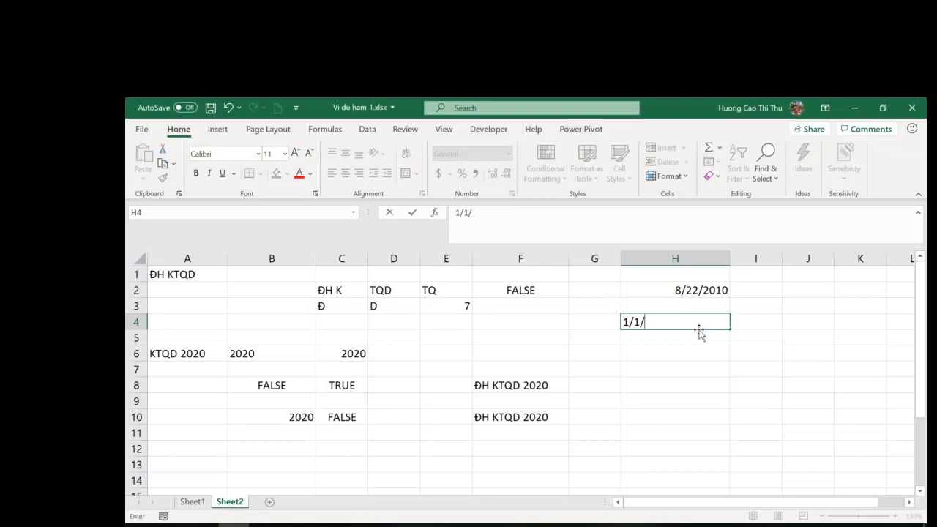
pyautogui.write('1900')
pyautogui.press('Return')
pyautogui.click(692, 323)
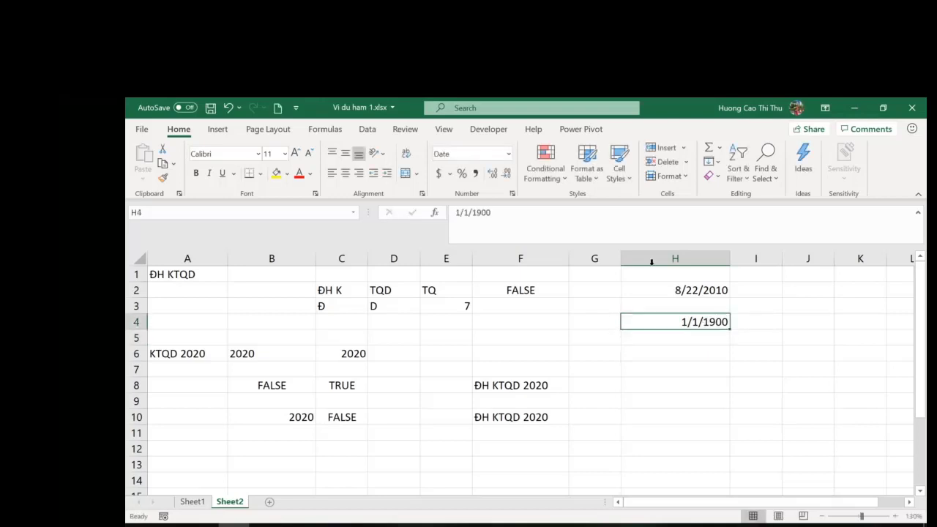
pyautogui.click(509, 154)
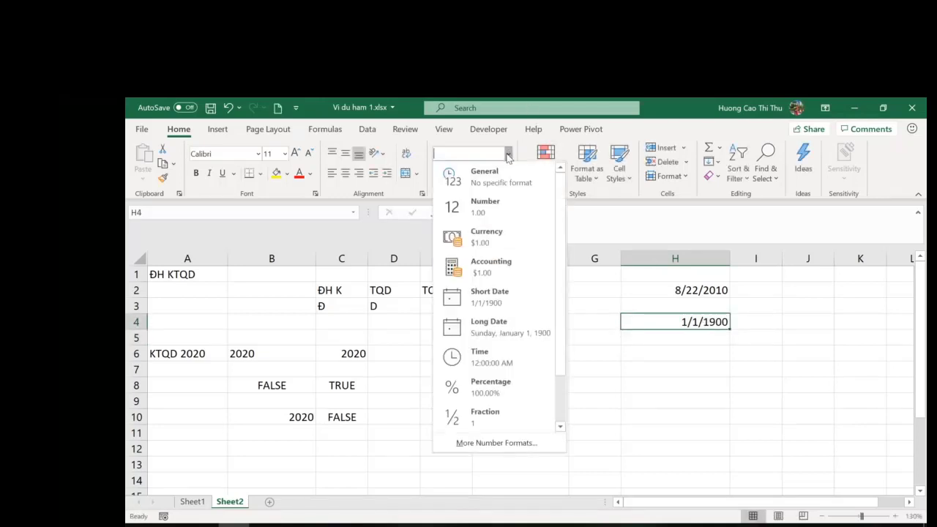
pyautogui.click(484, 212)
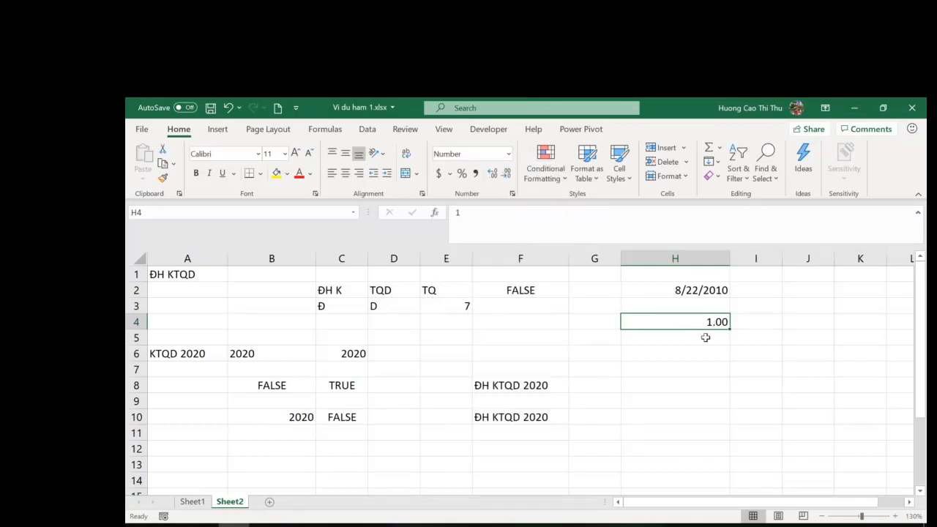
# Remove both decimal places from H4 so it displays 1.
pyautogui.click(713, 352)
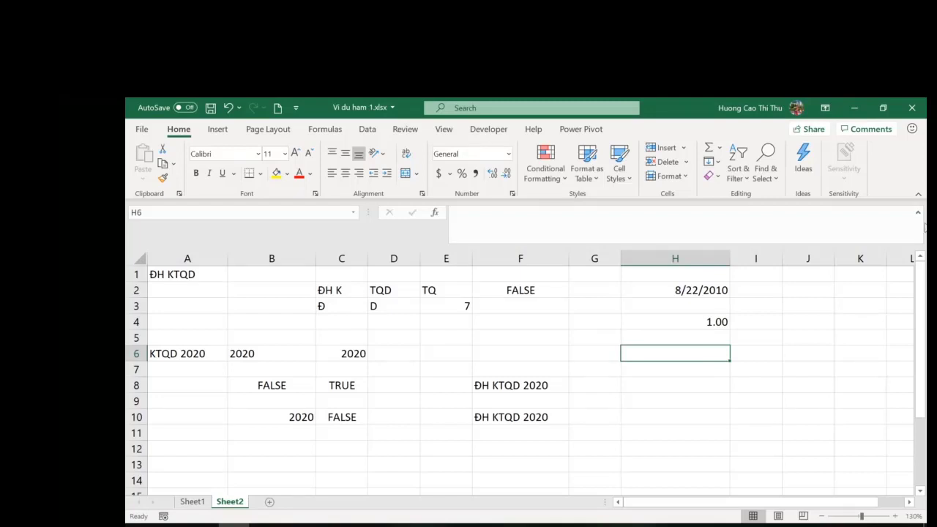
pyautogui.click(698, 320)
pyautogui.click(494, 173)
pyautogui.click(506, 178)
pyautogui.click(507, 177)
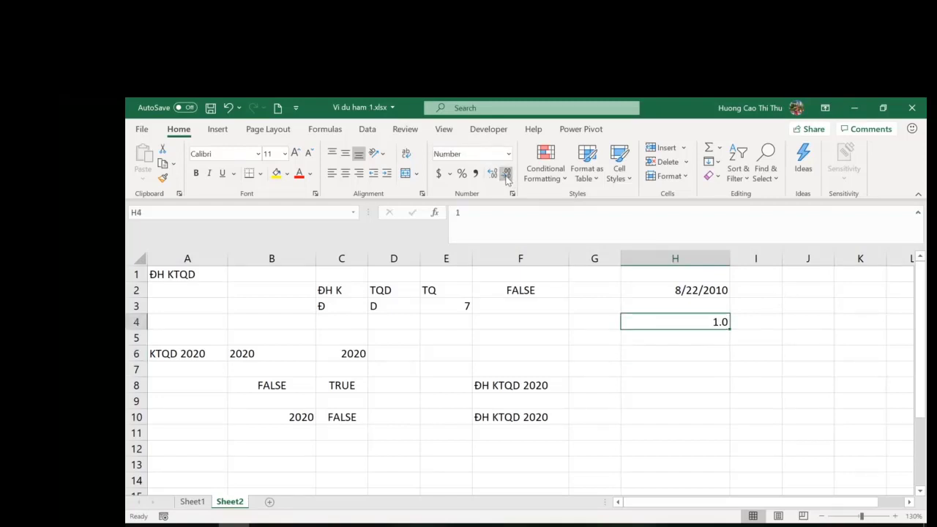
pyautogui.click(506, 178)
pyautogui.moveTo(694, 370); pyautogui.dragTo(696, 385)
pyautogui.click(710, 325)
pyautogui.click(688, 374)
pyautogui.click(688, 379)
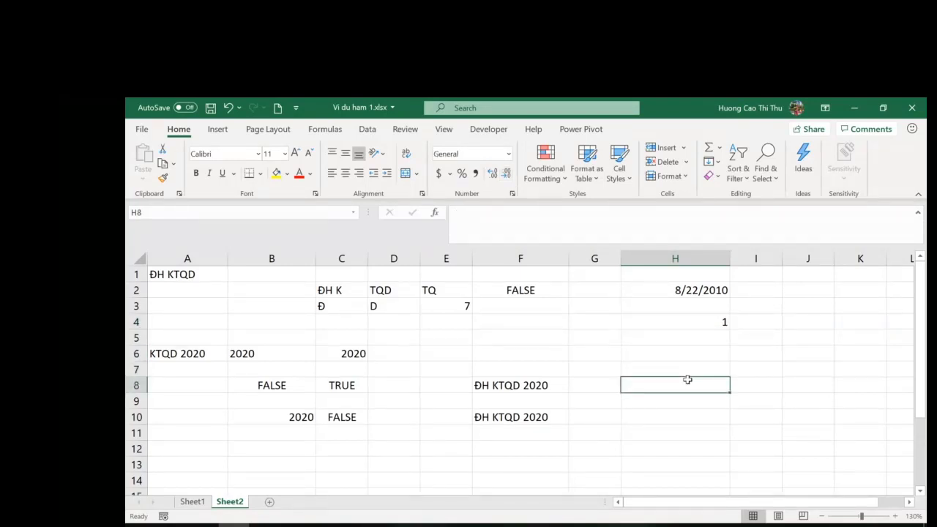
# Enter =DATEVALUE("8/22/2010") in H8, returning serial number 40412.
pyautogui.write('=')
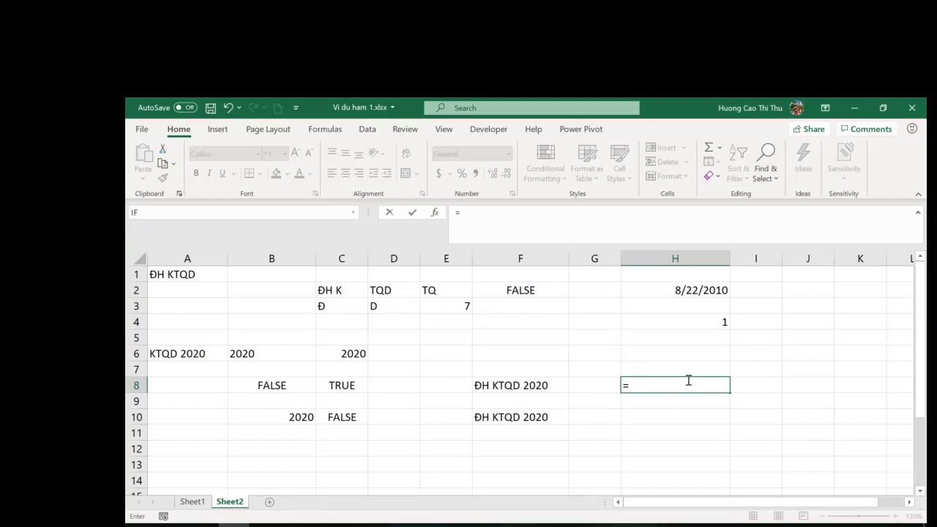
pyautogui.write('da')
pyautogui.press('Down')
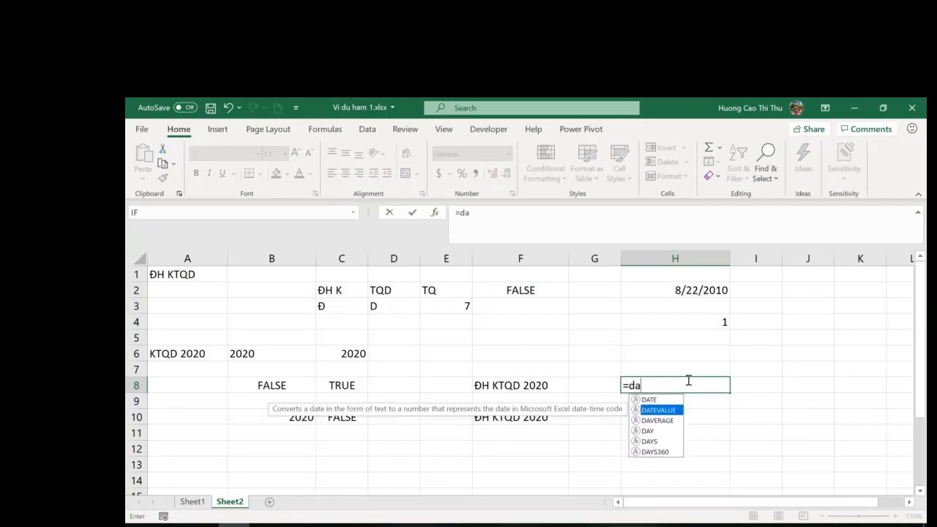
pyautogui.press('Tab')
pyautogui.write('"')
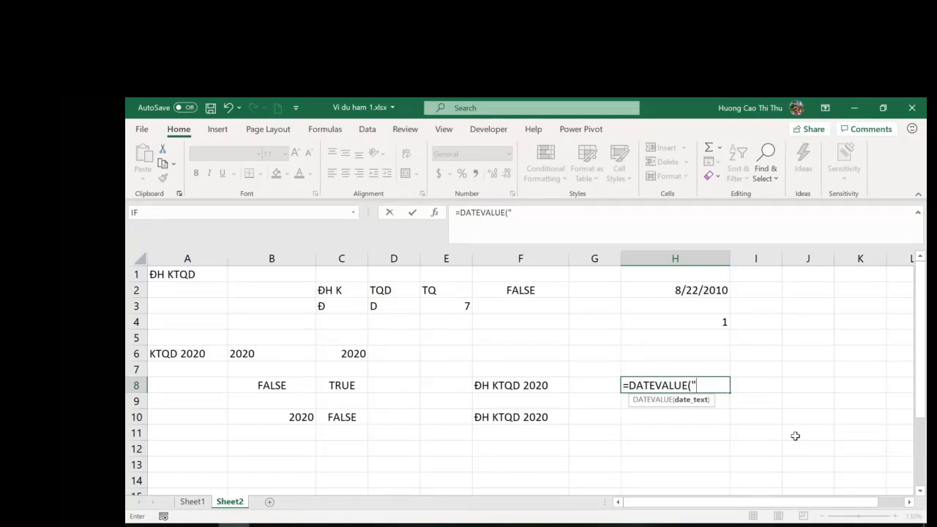
pyautogui.write('8/22/2010")')
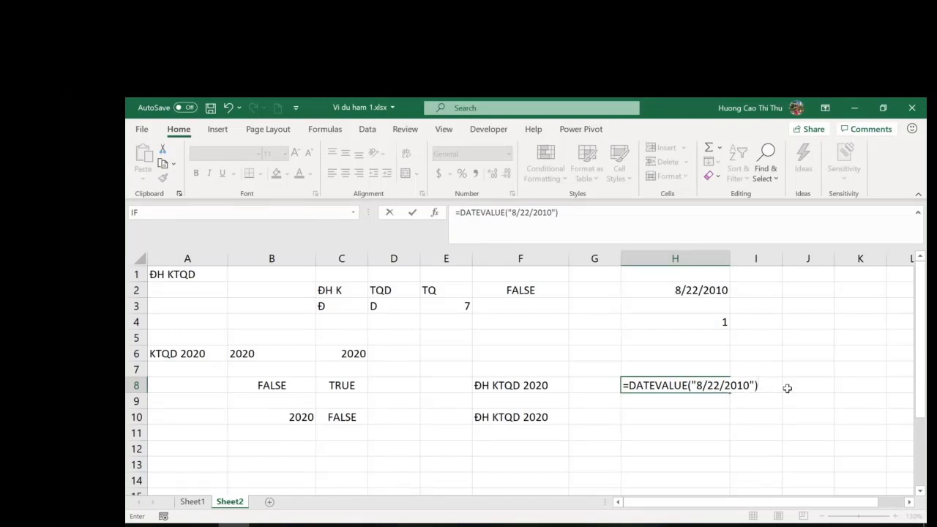
pyautogui.press('Return')
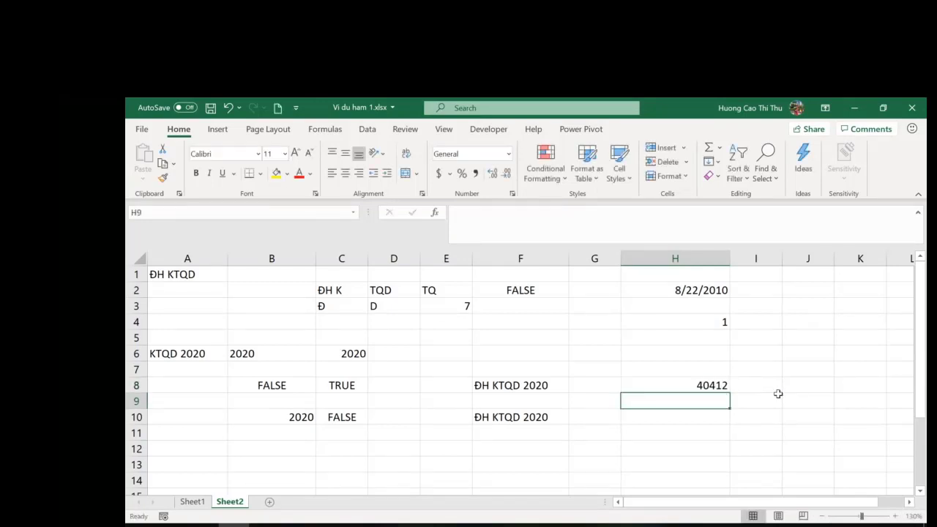
pyautogui.press('Up')
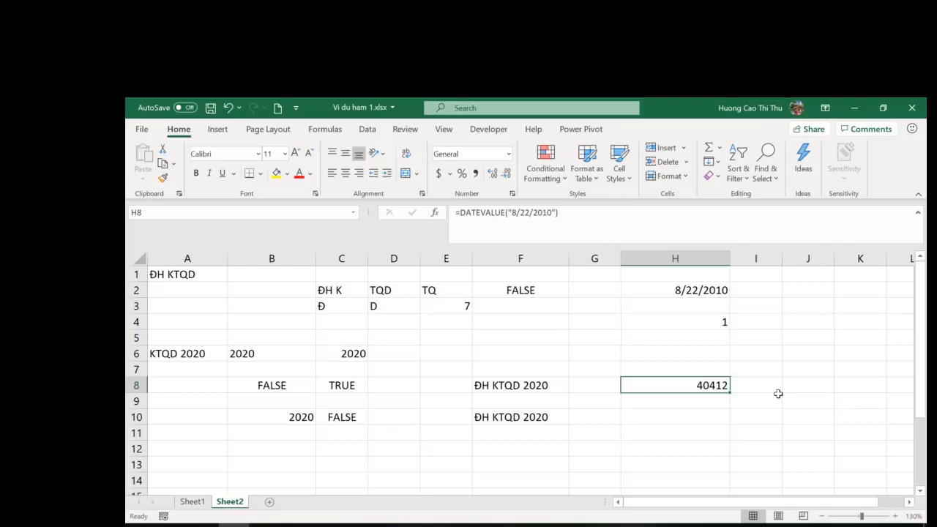
# Enter =DATEVALUE("1/1/1900") in H9 so it returns 1.
pyautogui.press('Down')
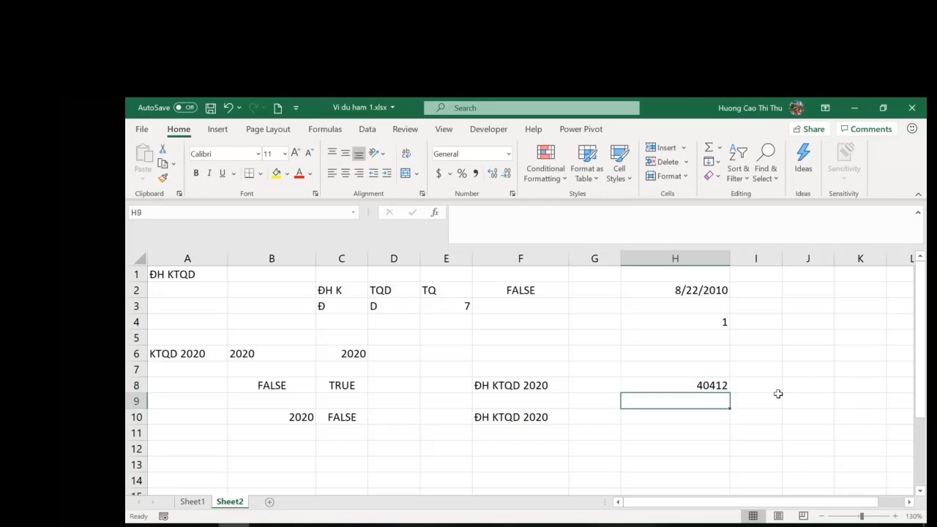
pyautogui.write('=da')
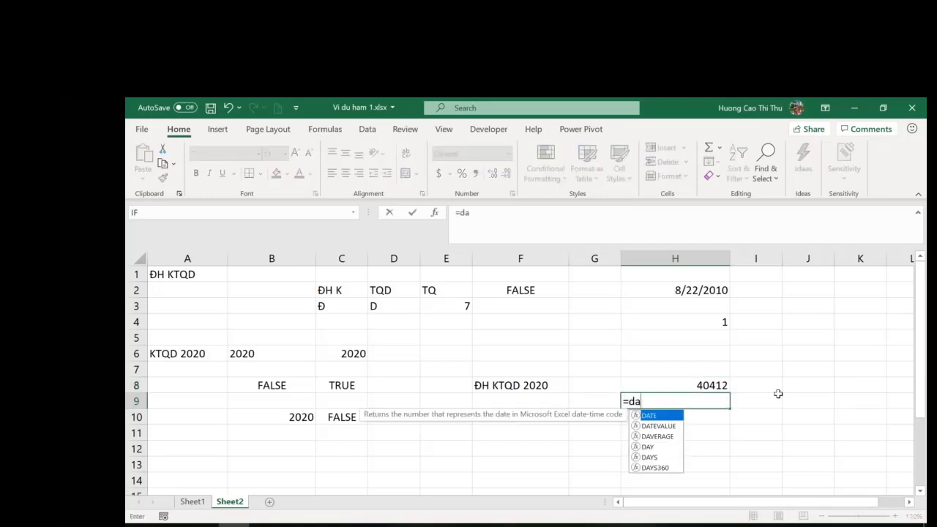
pyautogui.press('Down')
pyautogui.press('Tab')
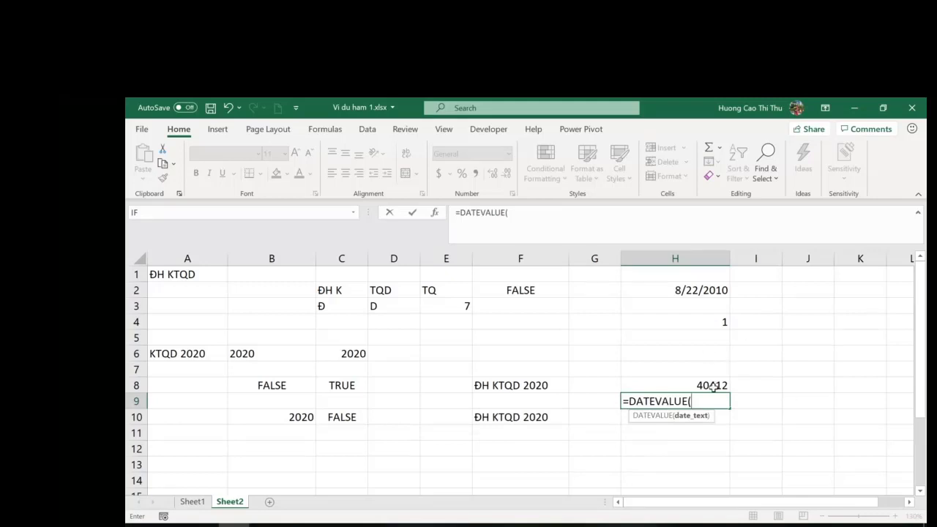
pyautogui.write('"1/1//')
pyautogui.press('BackSpace')
pyautogui.write('1')
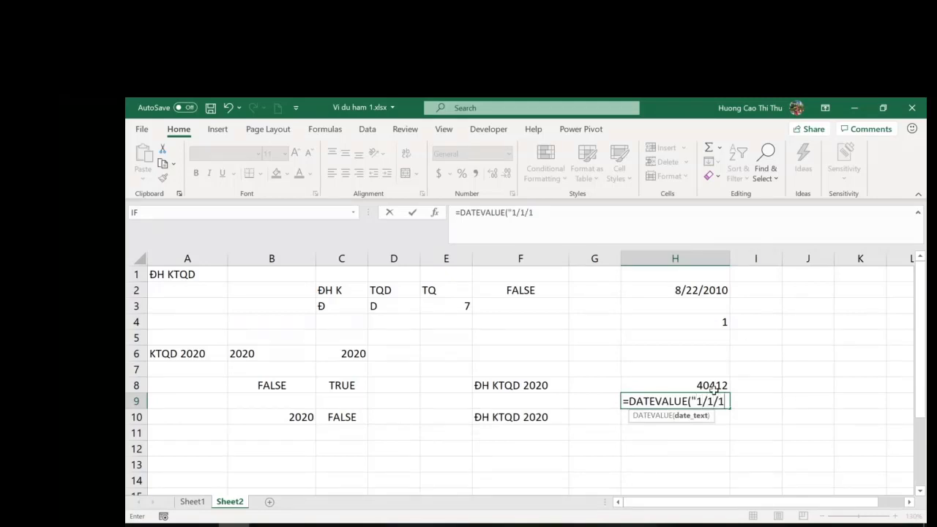
pyautogui.write('900")')
pyautogui.press('Return')
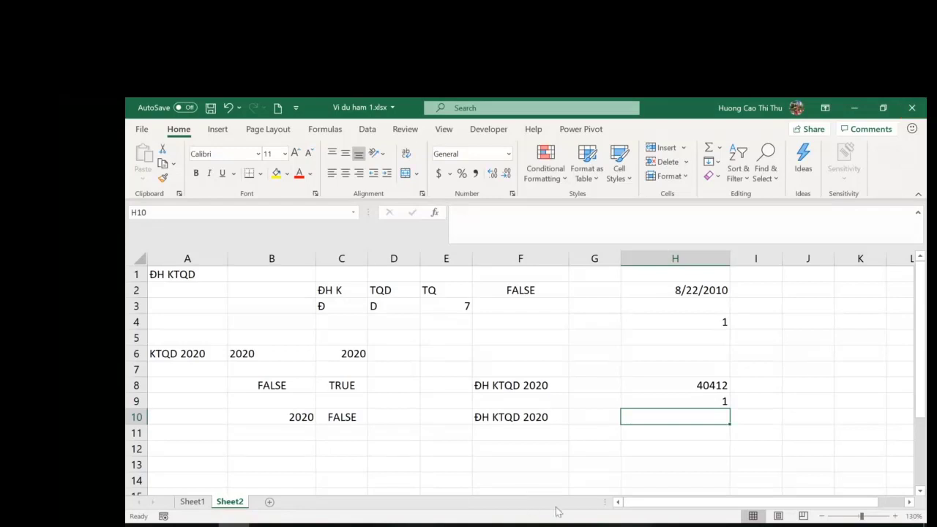
pyautogui.click(671, 436)
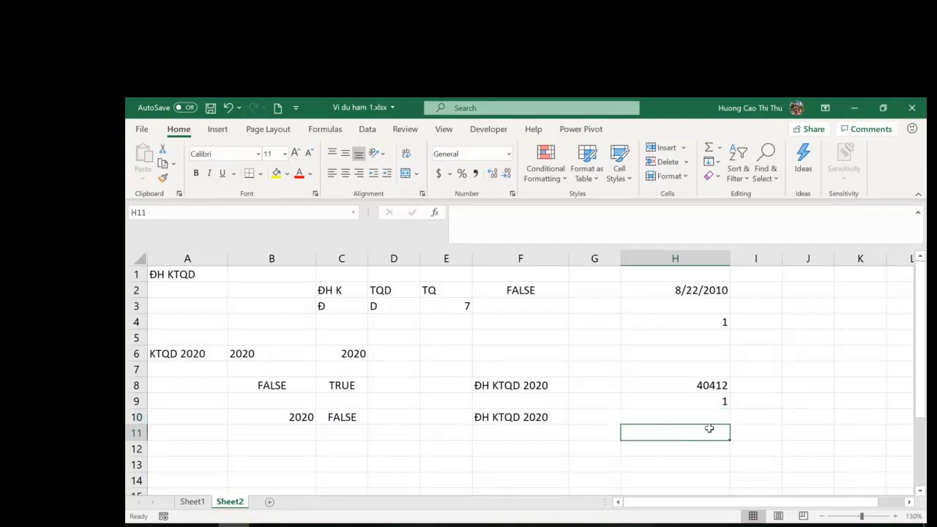
# Enter =TODAY() in H11, showing 4/11/2020.
pyautogui.write('=')
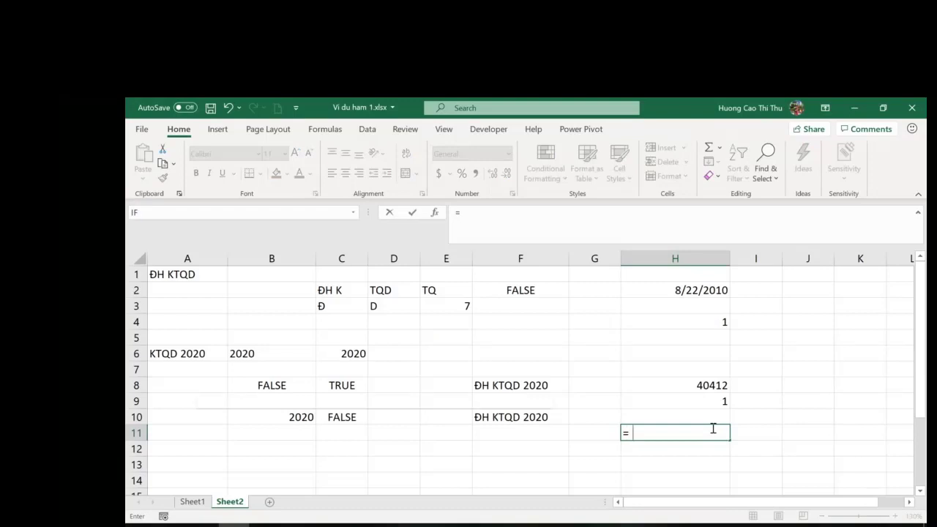
pyautogui.write('to')
pyautogui.press('Tab')
pyautogui.write(')')
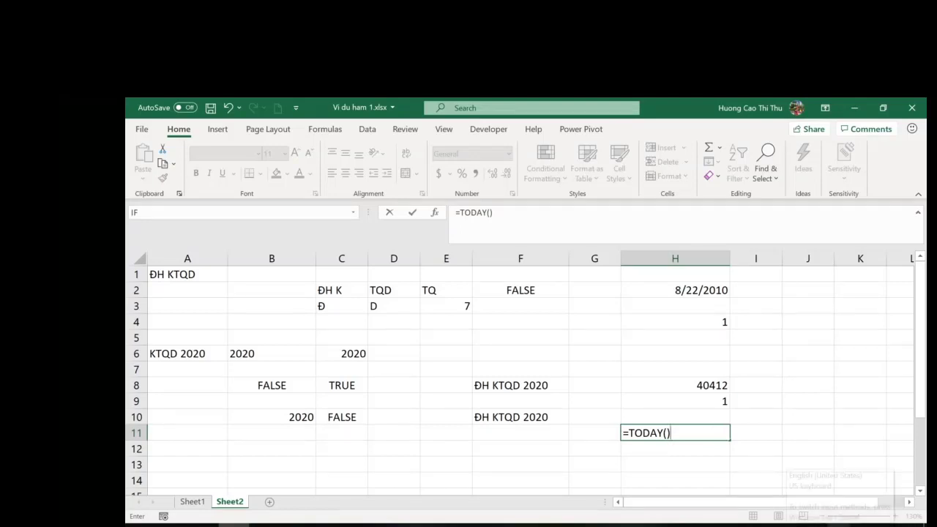
pyautogui.press('Return')
# Enter =NOW() in H12, showing 4/11/2020 18:46.
pyautogui.write('=no')
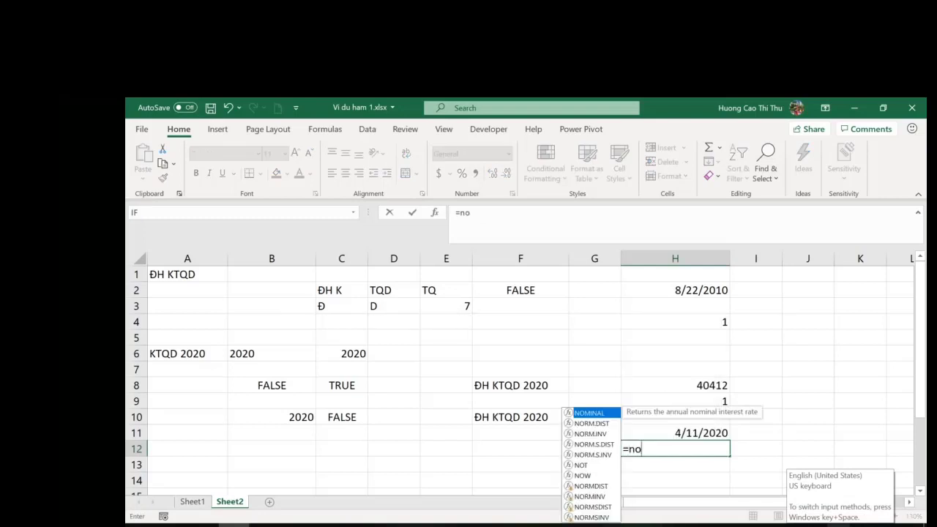
pyautogui.press('Down')
pyautogui.press('Down')
pyautogui.press('Down')
pyautogui.press('Down')
pyautogui.press('Down')
pyautogui.press('Down')
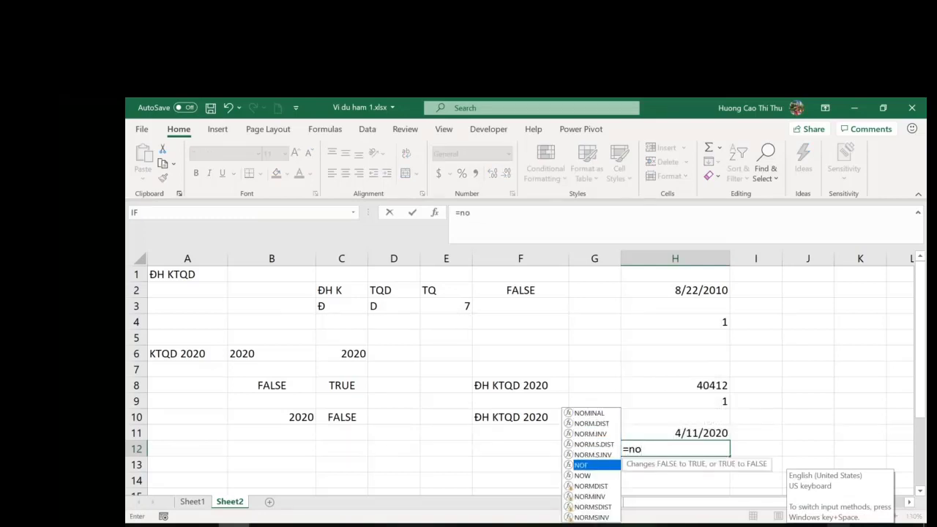
pyautogui.press('Tab')
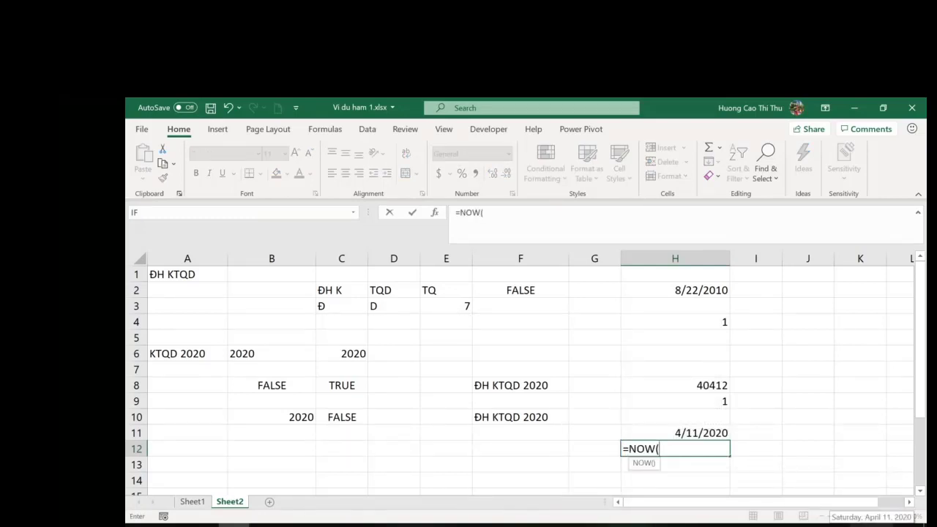
pyautogui.write(')')
pyautogui.press('Return')
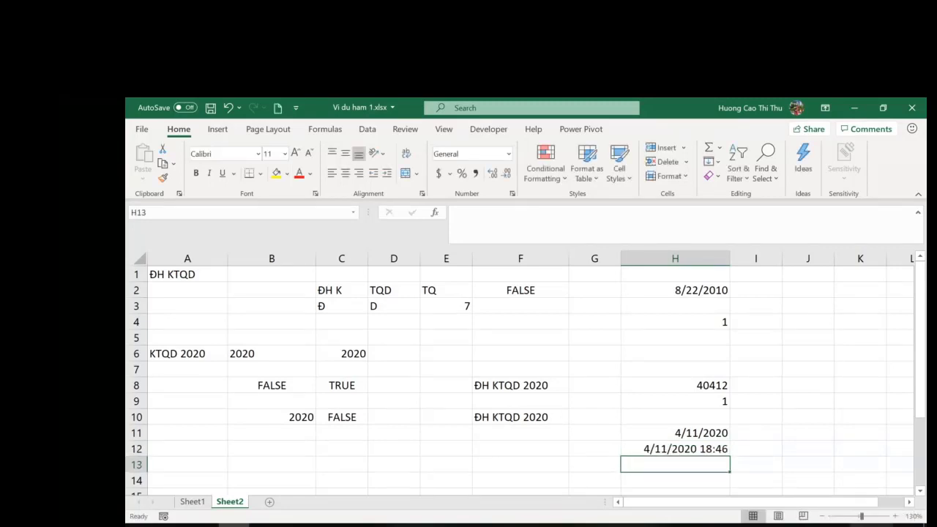
# Enter =DAY(H11) in H13 and =MONTH(H11) in H14, giving 11 and 4.
pyautogui.write('=')
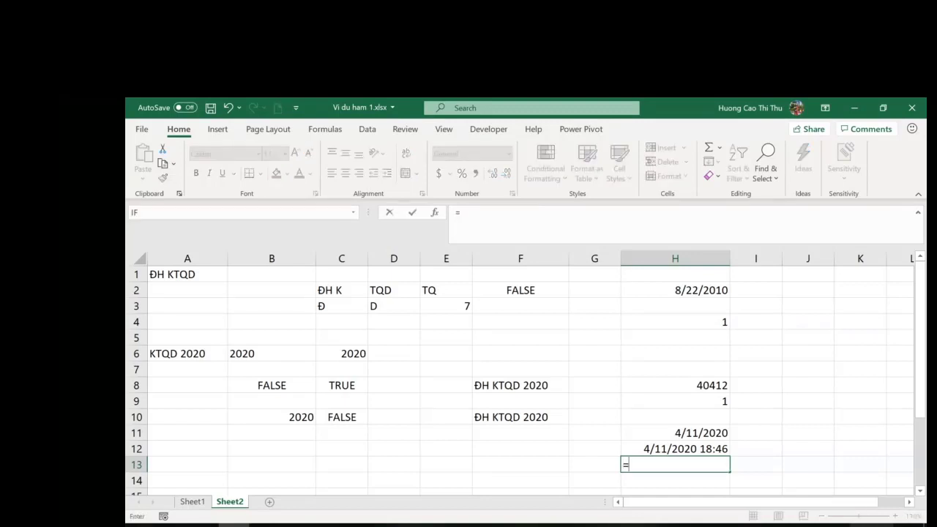
pyautogui.write('day')
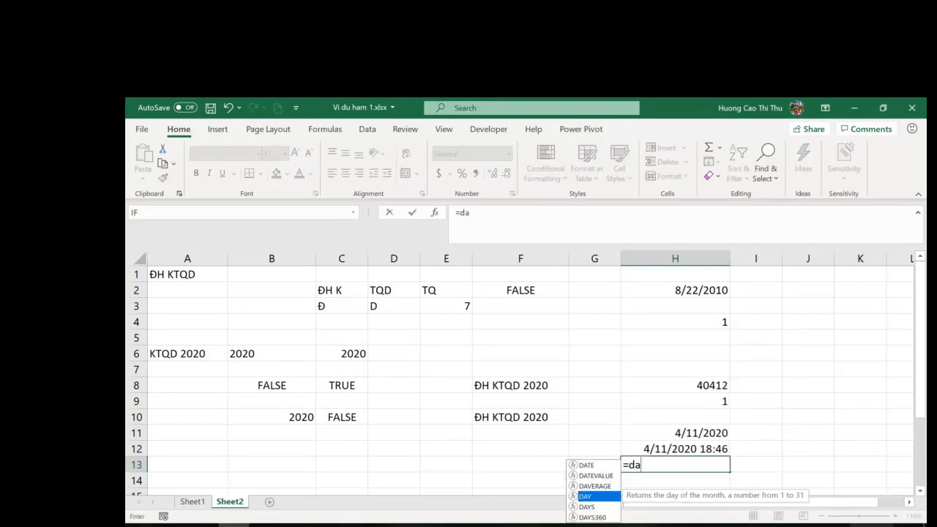
pyautogui.press('Tab')
pyautogui.click(705, 432)
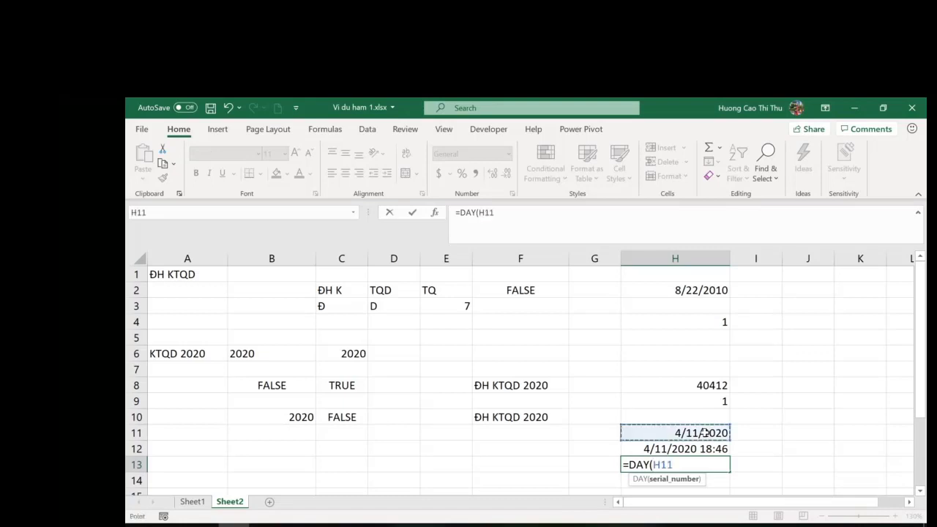
pyautogui.write(')')
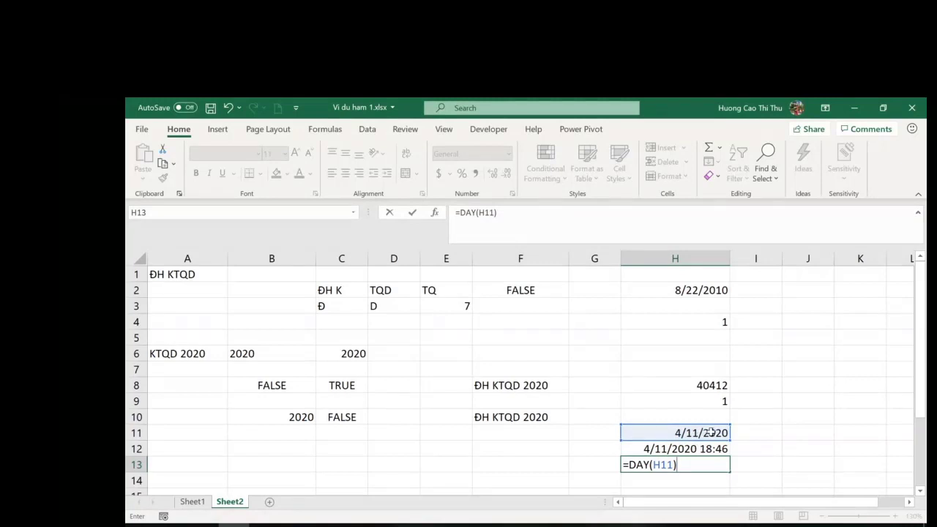
pyautogui.press('Return')
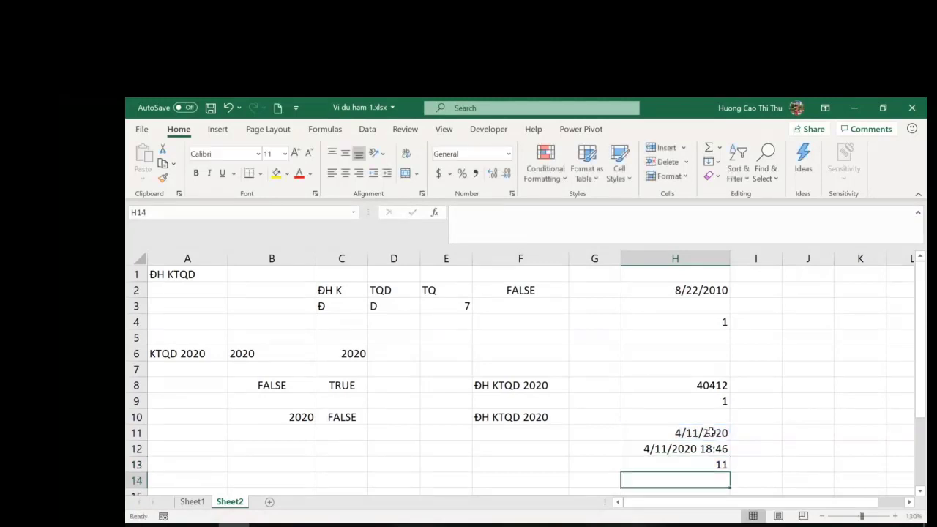
pyautogui.write('=mon')
pyautogui.press('Tab')
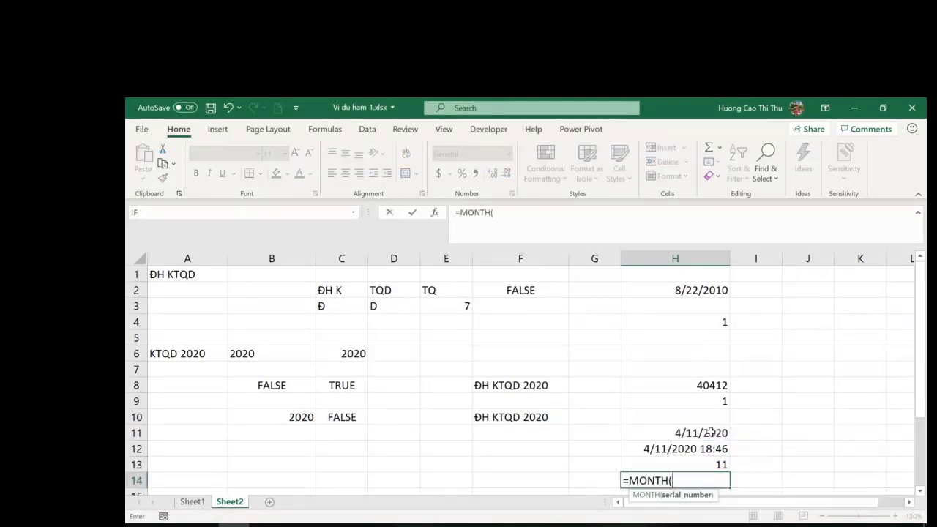
pyautogui.click(710, 433)
pyautogui.write(')')
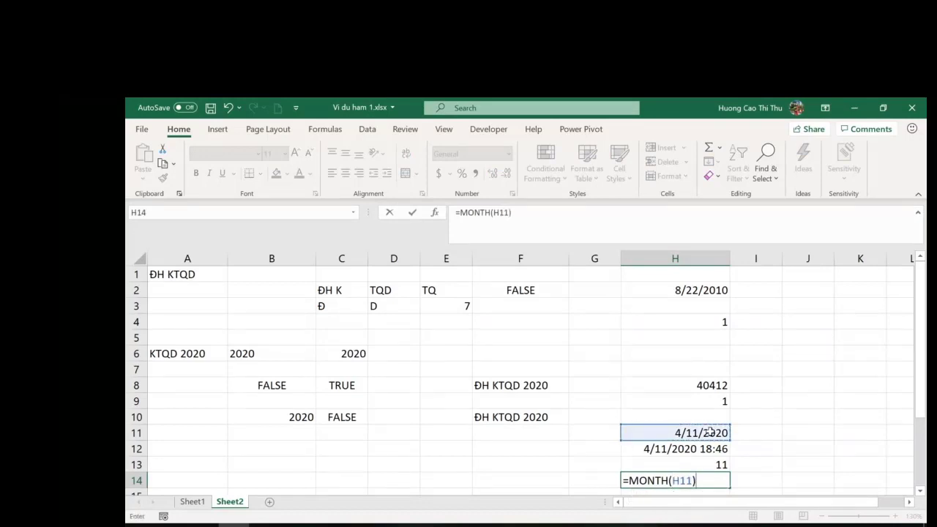
pyautogui.press('Return')
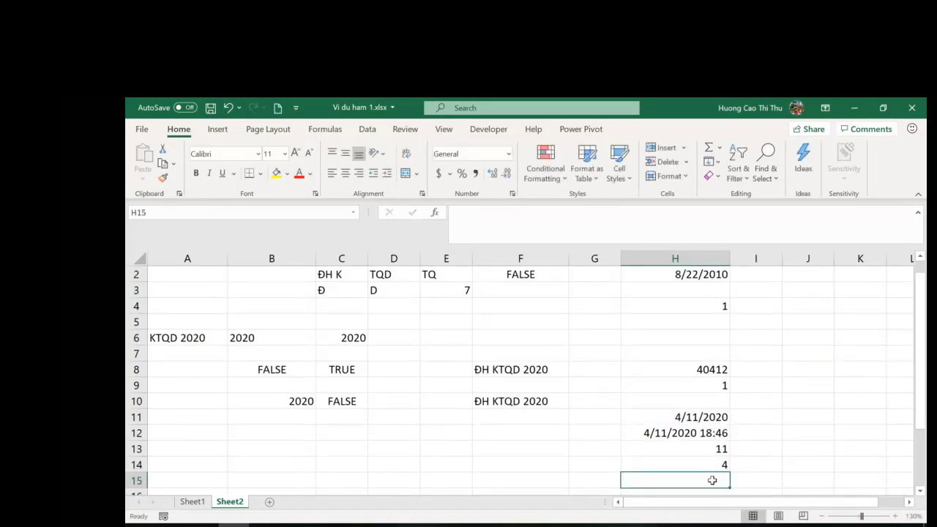
# Enter =YEAR(H11) in H15 to extract the year 2020.
pyautogui.write('=yea')
pyautogui.press('Tab')
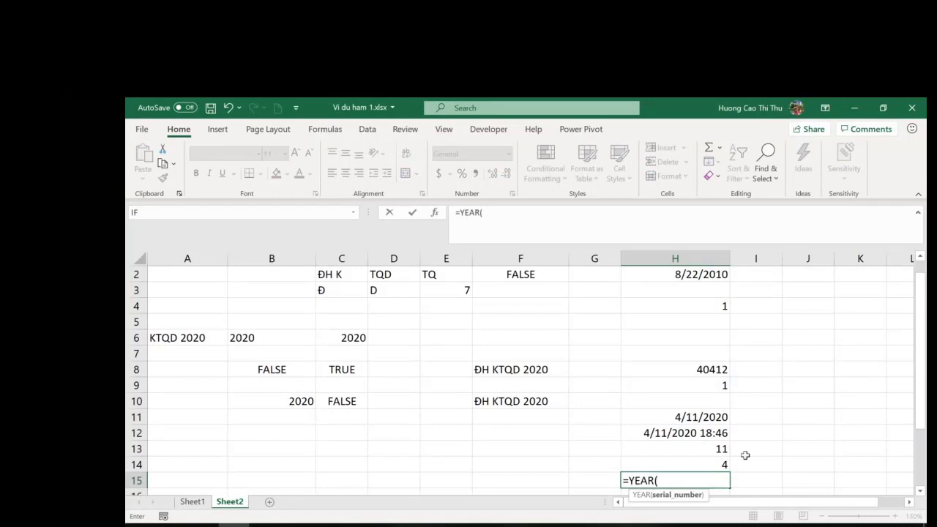
pyautogui.click(717, 417)
pyautogui.write(')')
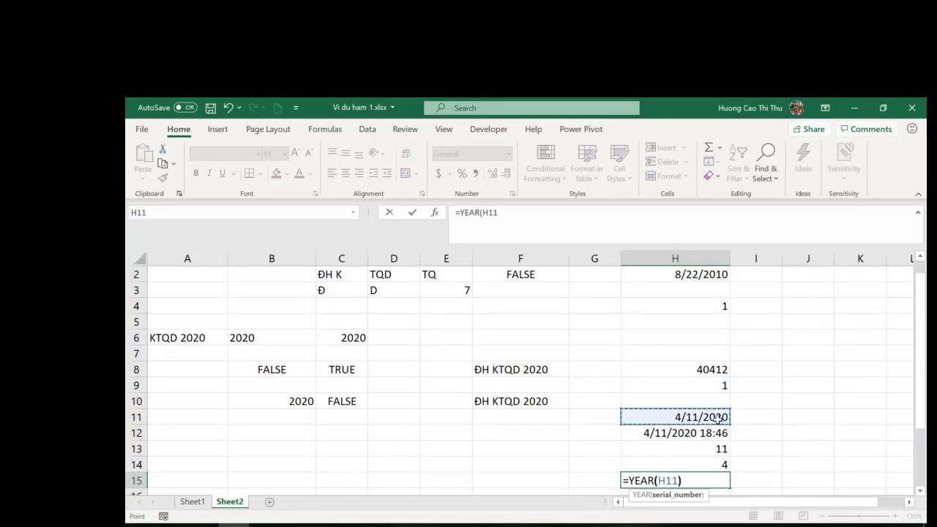
pyautogui.press('Return')
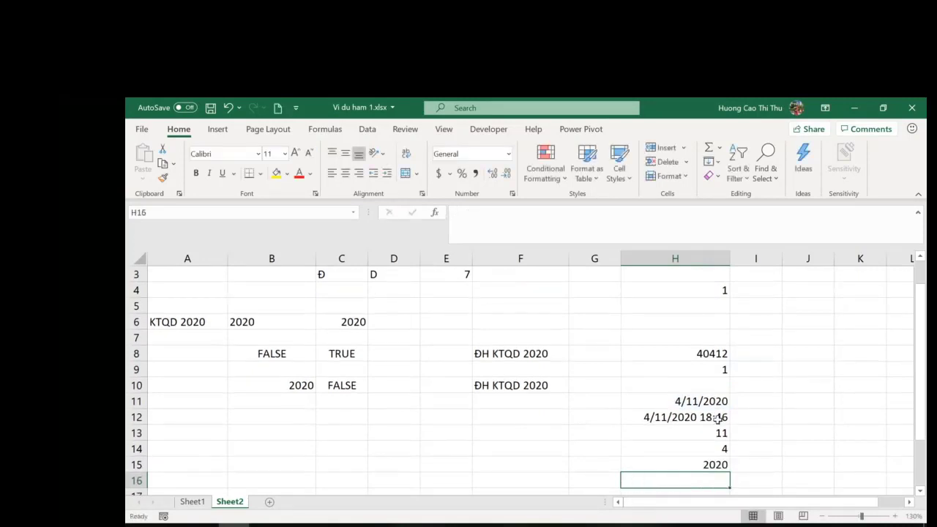
pyautogui.scroll(1, 692, 388)
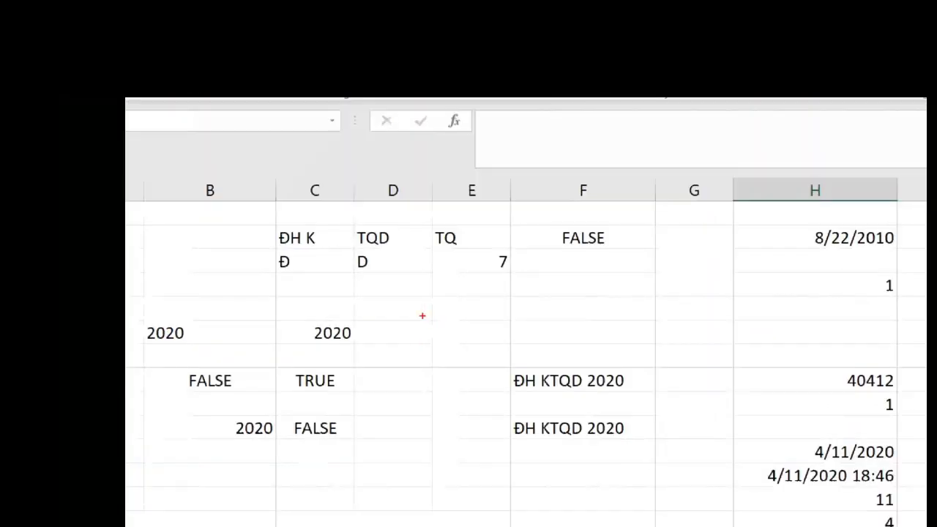
pyautogui.moveTo(395, 295)
pyautogui.mouseDown()
pyautogui.moveTo(461, 297)
pyautogui.moveTo(494, 272)
pyautogui.moveTo(509, 313)
pyautogui.mouseUp()
pyautogui.moveTo(486, 284); pyautogui.dragTo(539, 284)
pyautogui.moveTo(547, 296); pyautogui.dragTo(579, 296)
pyautogui.moveTo(581, 281)
pyautogui.mouseDown()
pyautogui.moveTo(627, 272)
pyautogui.moveTo(615, 289)
pyautogui.moveTo(635, 303)
pyautogui.mouseUp()
pyautogui.moveTo(659, 290)
pyautogui.mouseDown()
pyautogui.moveTo(668, 231)
pyautogui.moveTo(680, 292)
pyautogui.moveTo(700, 278)
pyautogui.moveTo(685, 285)
pyautogui.mouseUp()
pyautogui.moveTo(710, 233)
pyautogui.mouseDown()
pyautogui.moveTo(706, 280)
pyautogui.moveTo(724, 250)
pyautogui.moveTo(746, 277)
pyautogui.mouseUp()
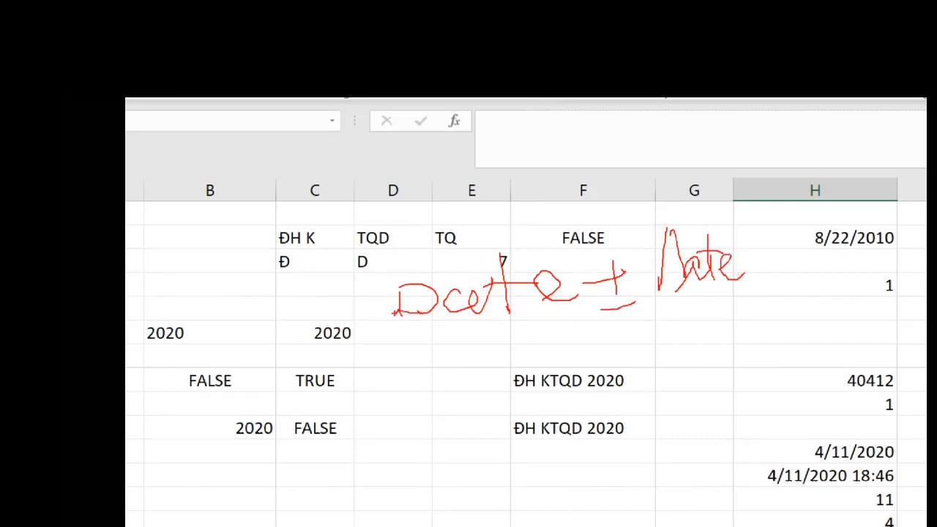
pyautogui.moveTo(393, 362)
pyautogui.mouseDown()
pyautogui.moveTo(393, 415)
pyautogui.moveTo(401, 415)
pyautogui.moveTo(393, 416)
pyautogui.mouseUp()
pyautogui.moveTo(452, 384)
pyautogui.mouseDown()
pyautogui.moveTo(444, 414)
pyautogui.moveTo(476, 407)
pyautogui.mouseUp()
pyautogui.moveTo(471, 354)
pyautogui.mouseDown()
pyautogui.moveTo(491, 403)
pyautogui.moveTo(481, 375)
pyautogui.mouseUp()
pyautogui.moveTo(483, 373)
pyautogui.mouseDown()
pyautogui.moveTo(508, 380)
pyautogui.moveTo(524, 366)
pyautogui.moveTo(556, 389)
pyautogui.moveTo(644, 356)
pyautogui.moveTo(624, 368)
pyautogui.moveTo(663, 391)
pyautogui.mouseUp()
pyautogui.moveTo(702, 322); pyautogui.dragTo(678, 368)
pyautogui.moveTo(721, 344)
pyautogui.mouseDown()
pyautogui.moveTo(714, 366)
pyautogui.moveTo(706, 333)
pyautogui.moveTo(717, 311)
pyautogui.moveTo(749, 333)
pyautogui.mouseUp()
pyautogui.moveTo(698, 315); pyautogui.dragTo(742, 295)
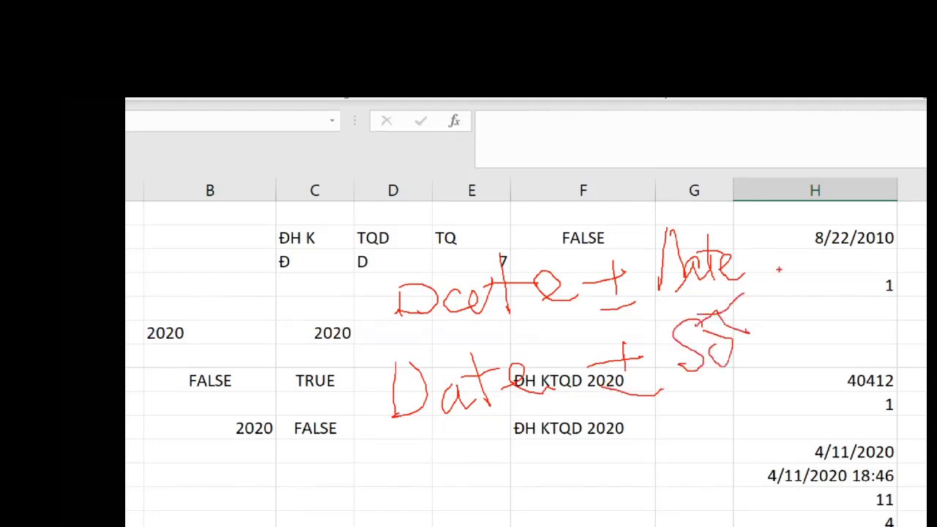
pyautogui.moveTo(765, 257)
pyautogui.mouseDown()
pyautogui.moveTo(804, 246)
pyautogui.moveTo(813, 270)
pyautogui.mouseUp()
pyautogui.moveTo(846, 220)
pyautogui.mouseDown()
pyautogui.moveTo(853, 257)
pyautogui.moveTo(819, 268)
pyautogui.mouseUp()
pyautogui.moveTo(871, 236)
pyautogui.mouseDown()
pyautogui.moveTo(878, 238)
pyautogui.moveTo(869, 210)
pyautogui.moveTo(883, 218)
pyautogui.mouseUp()
pyautogui.moveTo(920, 99); pyautogui.dragTo(881, 165)
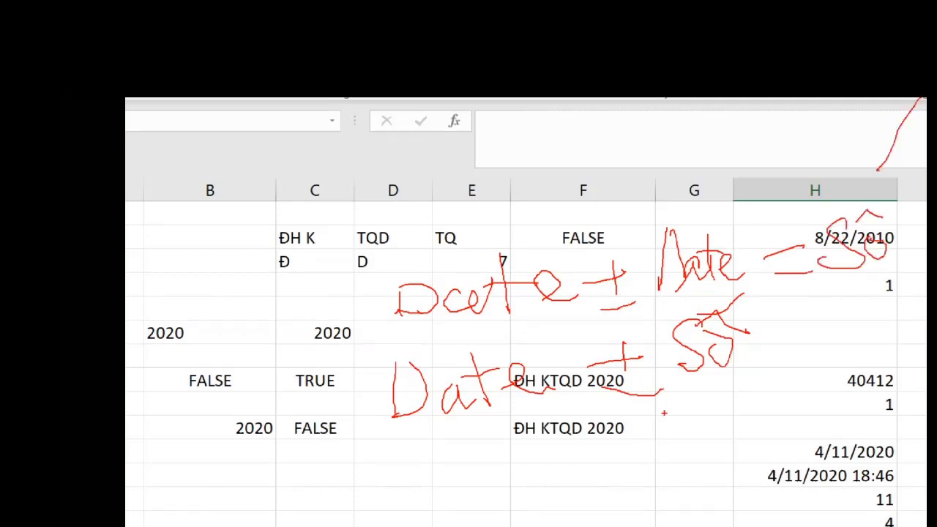
pyautogui.moveTo(752, 345)
pyautogui.mouseDown()
pyautogui.moveTo(775, 342)
pyautogui.moveTo(779, 361)
pyautogui.mouseUp()
pyautogui.moveTo(795, 323); pyautogui.dragTo(799, 364)
pyautogui.moveTo(795, 323)
pyautogui.mouseDown()
pyautogui.moveTo(819, 359)
pyautogui.moveTo(798, 377)
pyautogui.mouseUp()
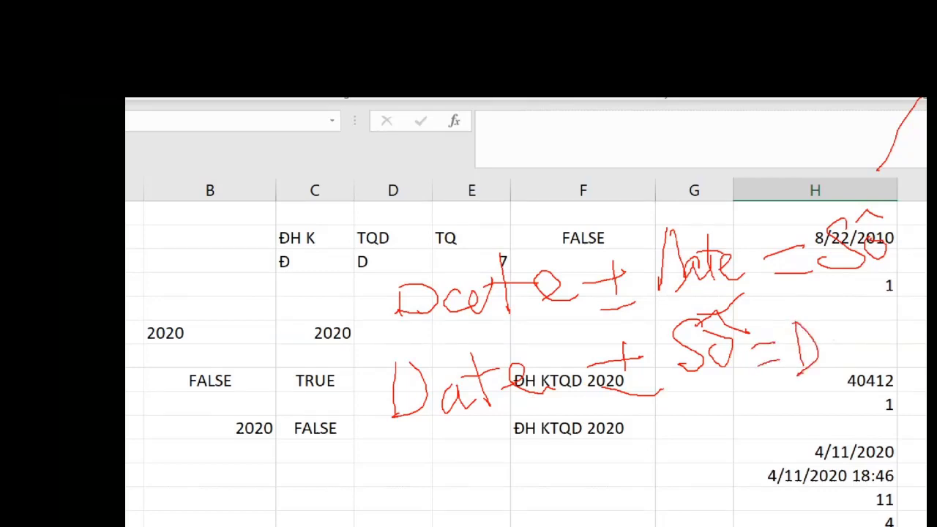
pyautogui.moveTo(829, 338)
pyautogui.mouseDown()
pyautogui.moveTo(835, 362)
pyautogui.moveTo(844, 343)
pyautogui.mouseUp()
pyautogui.moveTo(842, 304)
pyautogui.mouseDown()
pyautogui.moveTo(843, 341)
pyautogui.moveTo(860, 361)
pyautogui.mouseUp()
pyautogui.moveTo(828, 328)
pyautogui.mouseDown()
pyautogui.moveTo(851, 316)
pyautogui.moveTo(869, 341)
pyautogui.moveTo(917, 338)
pyautogui.mouseUp()
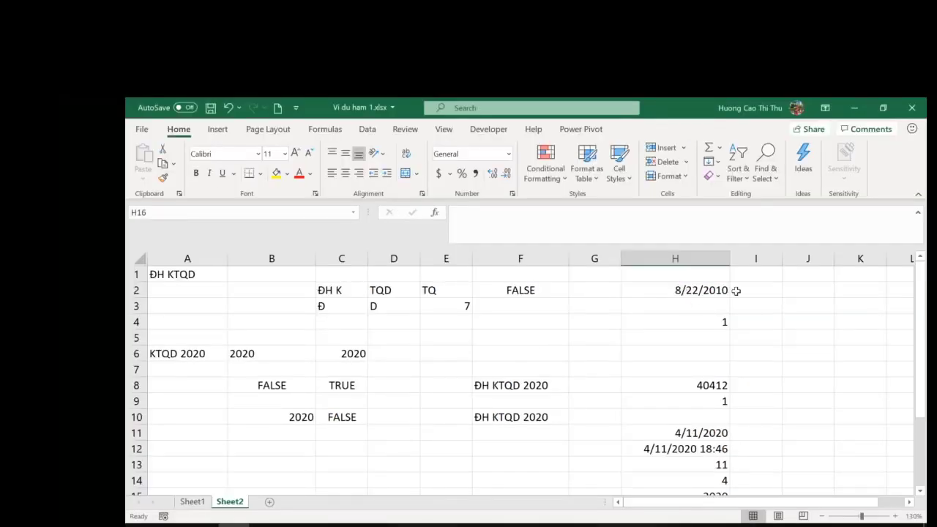
pyautogui.moveTo(691, 291); pyautogui.dragTo(692, 306)
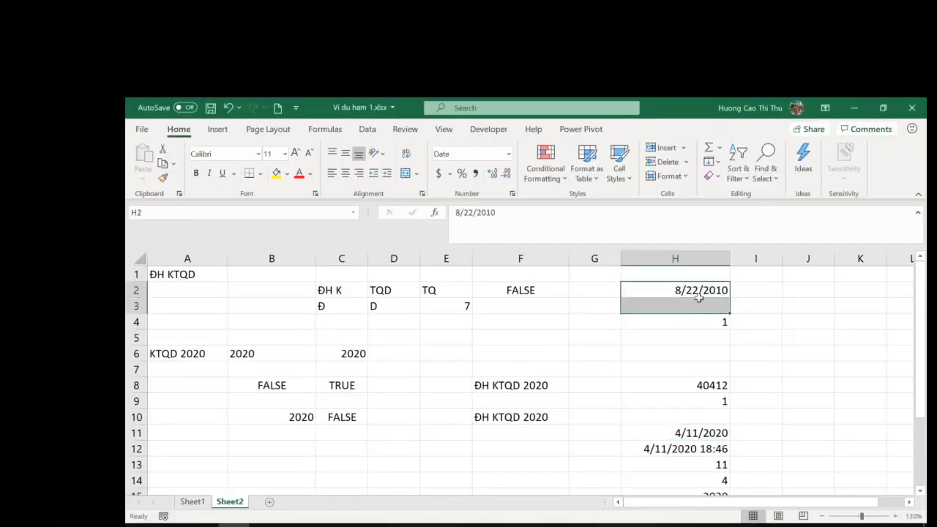
# Enter =H2+H11 in J2, giving 84344.
pyautogui.click(699, 298)
pyautogui.click(710, 432)
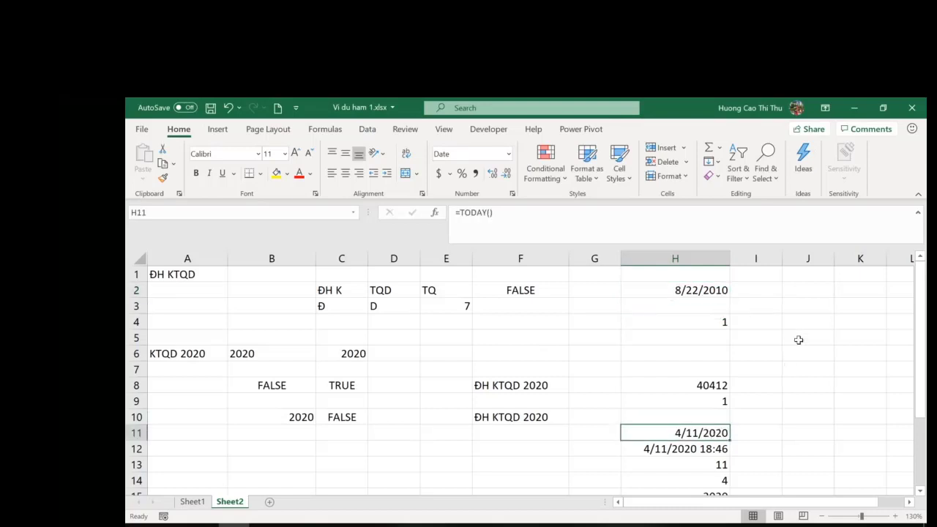
pyautogui.click(806, 289)
pyautogui.write('=')
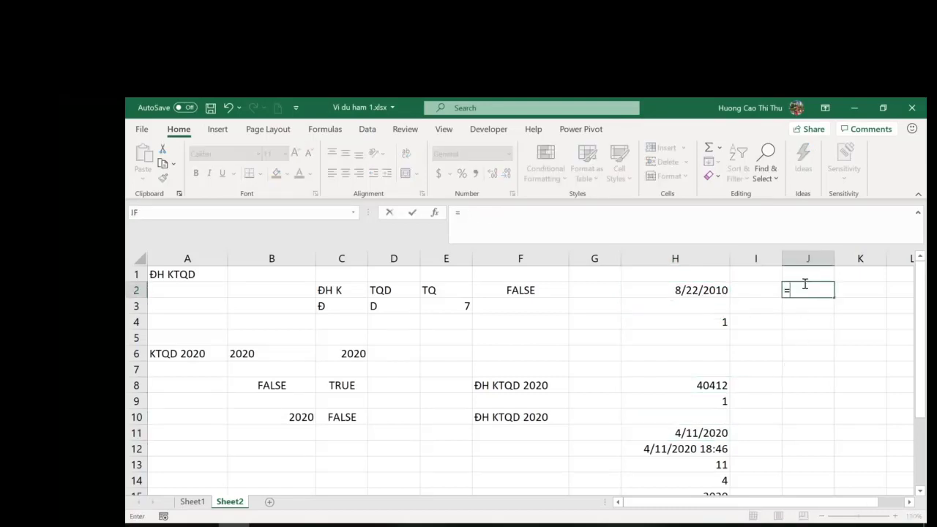
pyautogui.click(700, 288)
pyautogui.write('+')
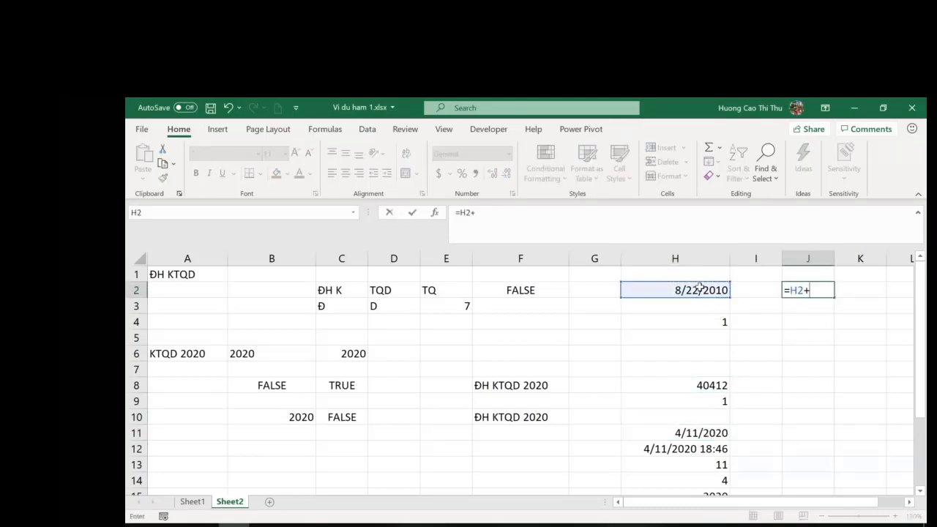
pyautogui.click(722, 433)
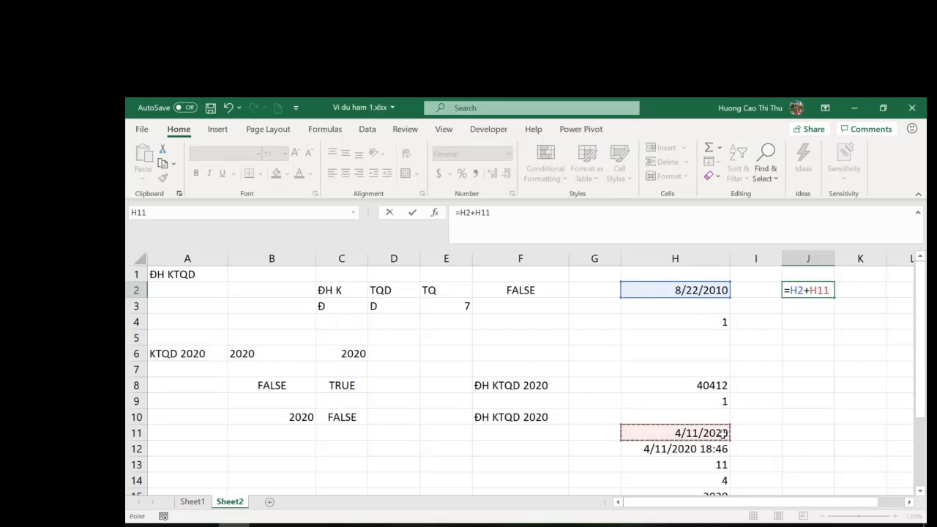
pyautogui.press('Return')
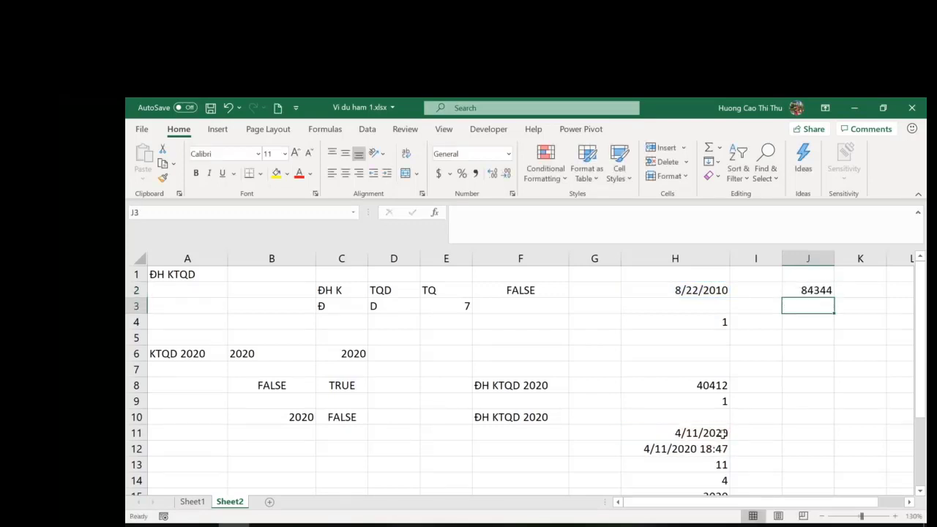
pyautogui.press('Up')
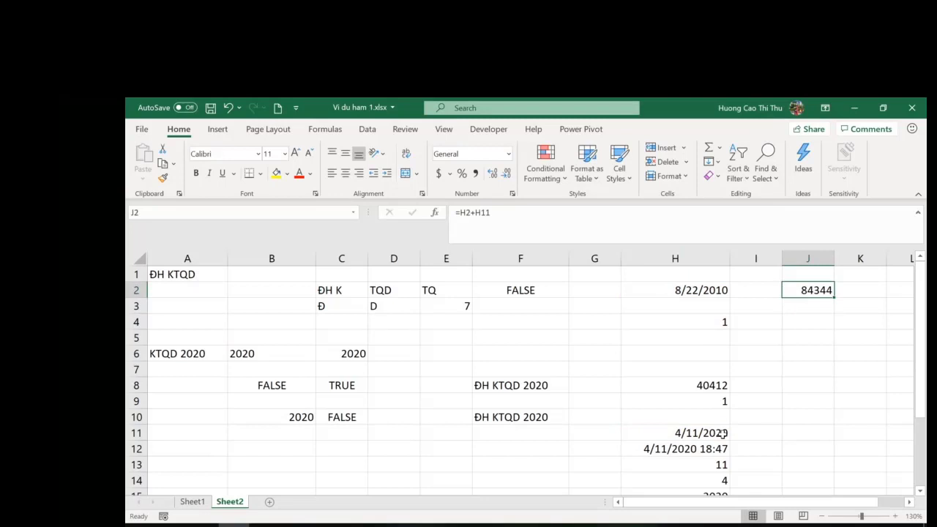
# Enter =H11-H2 in J3 to get the 3520-day difference.
pyautogui.press('Down')
pyautogui.write('=')
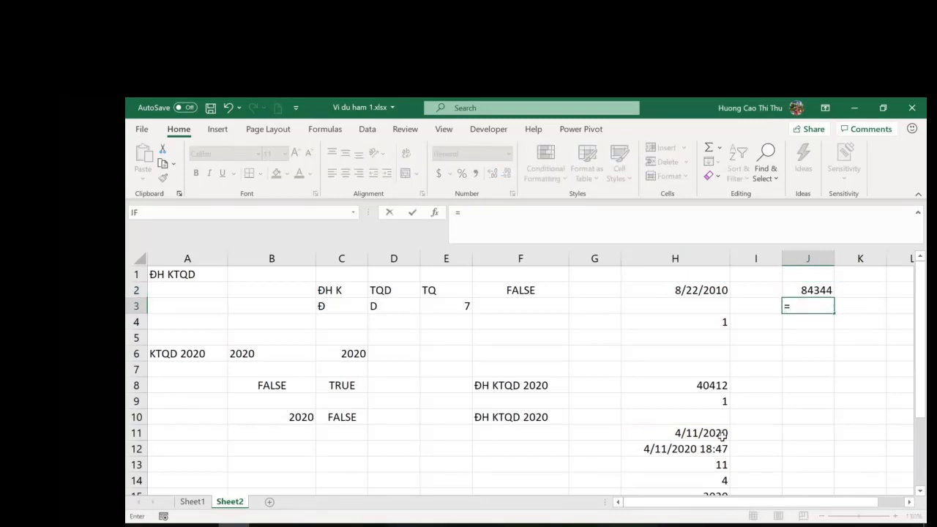
pyautogui.click(716, 435)
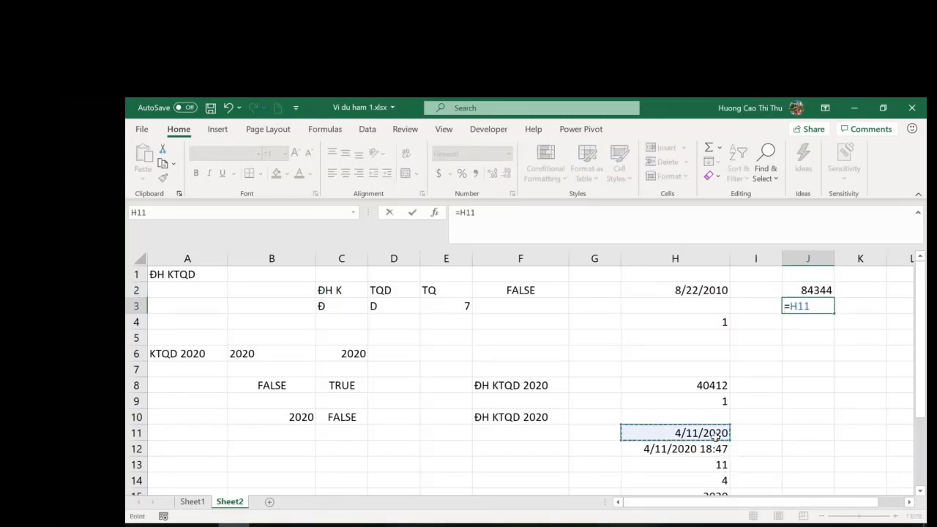
pyautogui.write('-')
pyautogui.click(712, 291)
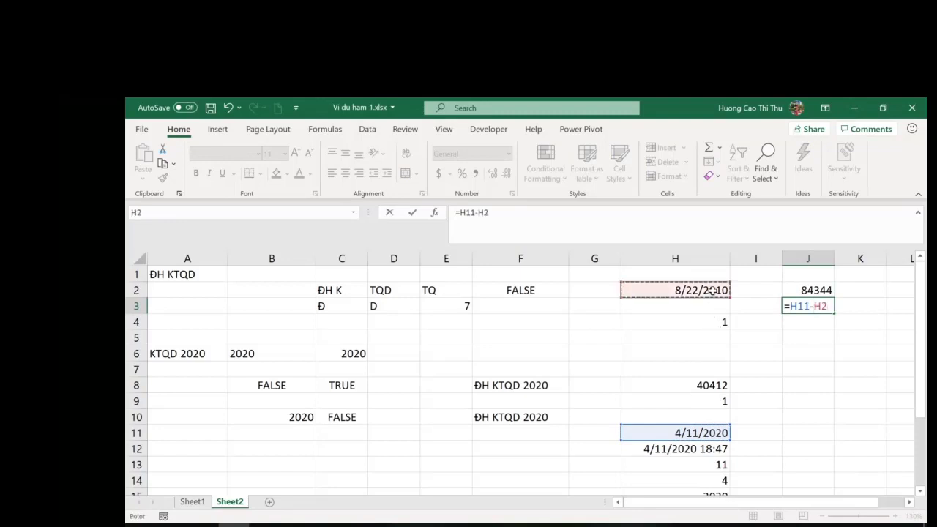
pyautogui.press('Return')
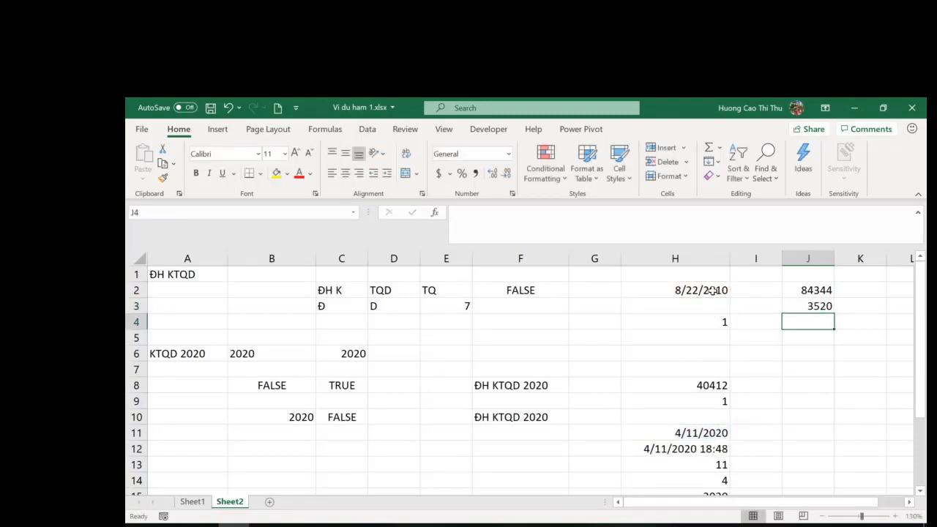
# Enter =H2-10 in J5 and =H2+20 in J6, then widen column G.
pyautogui.press('Return')
pyautogui.write('=')
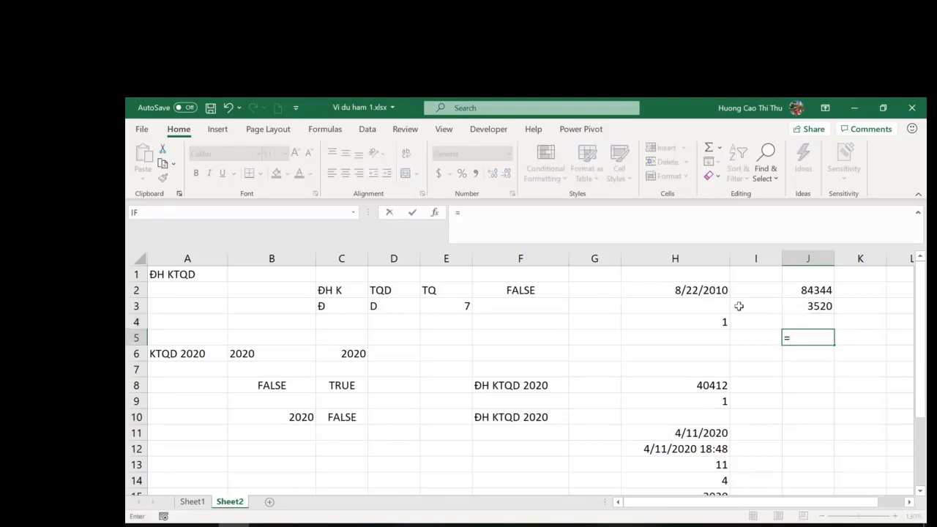
pyautogui.click(708, 290)
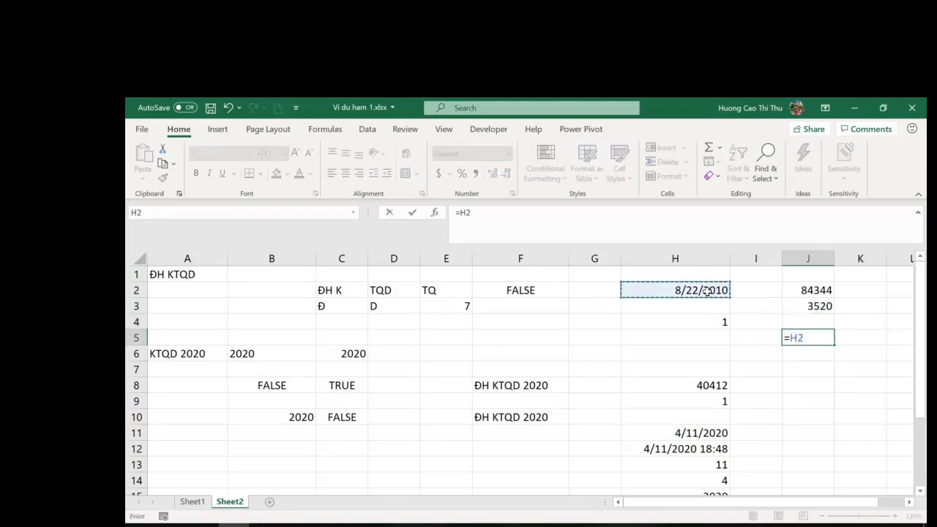
pyautogui.write('-10')
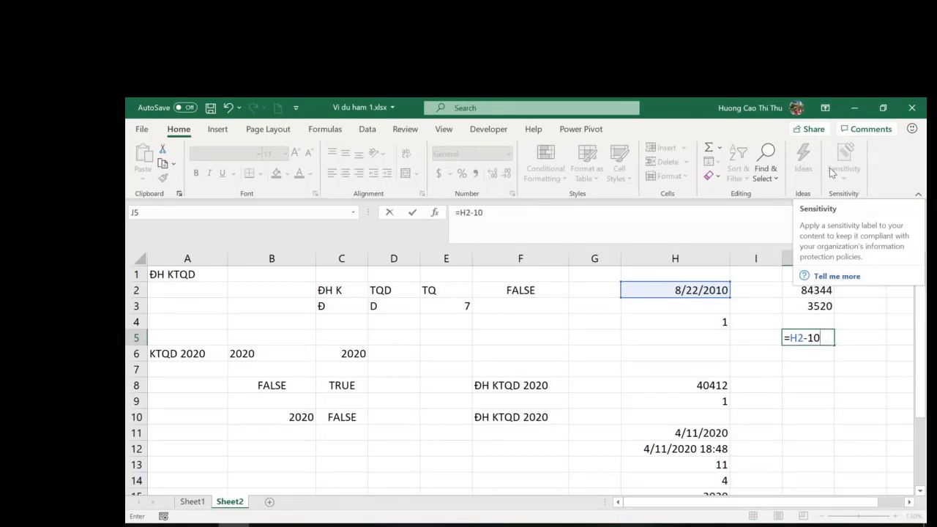
pyautogui.press('Return')
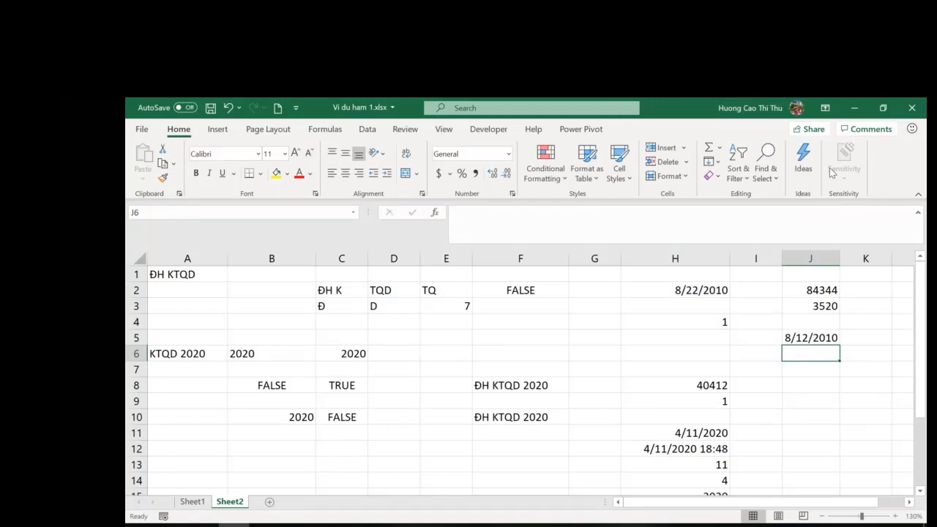
pyautogui.write('=')
pyautogui.click(677, 290)
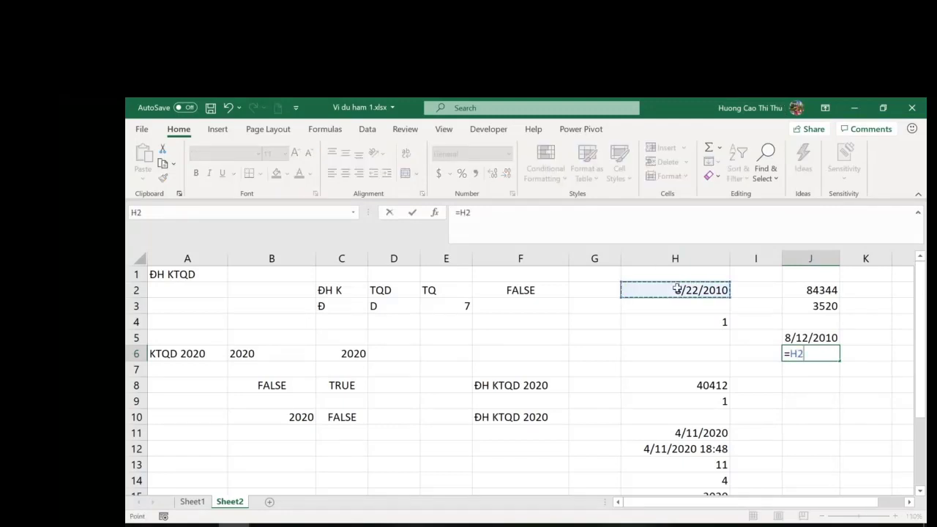
pyautogui.write('+20')
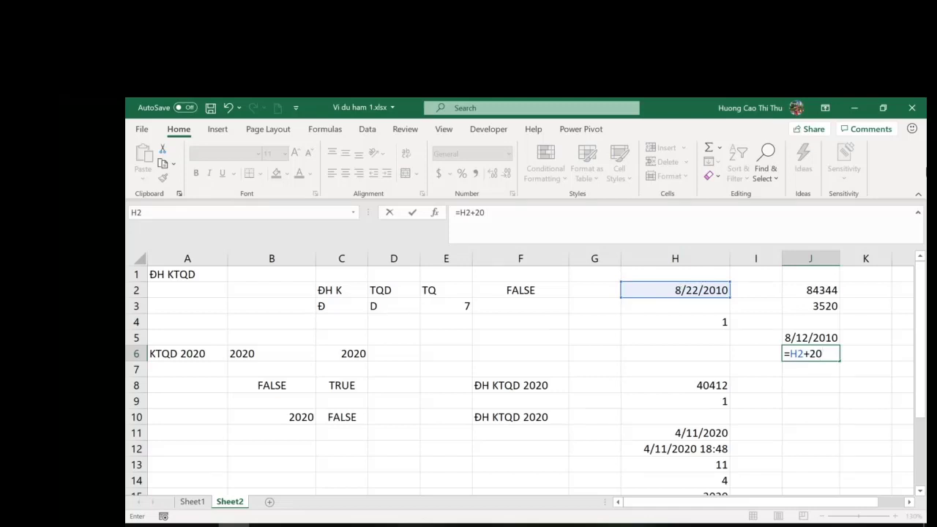
pyautogui.press('Return')
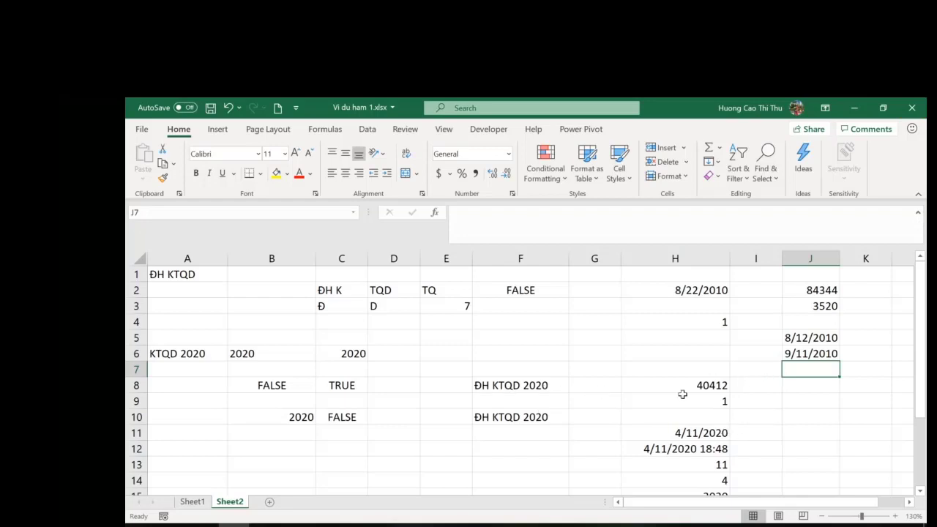
pyautogui.moveTo(622, 258); pyautogui.dragTo(647, 258)
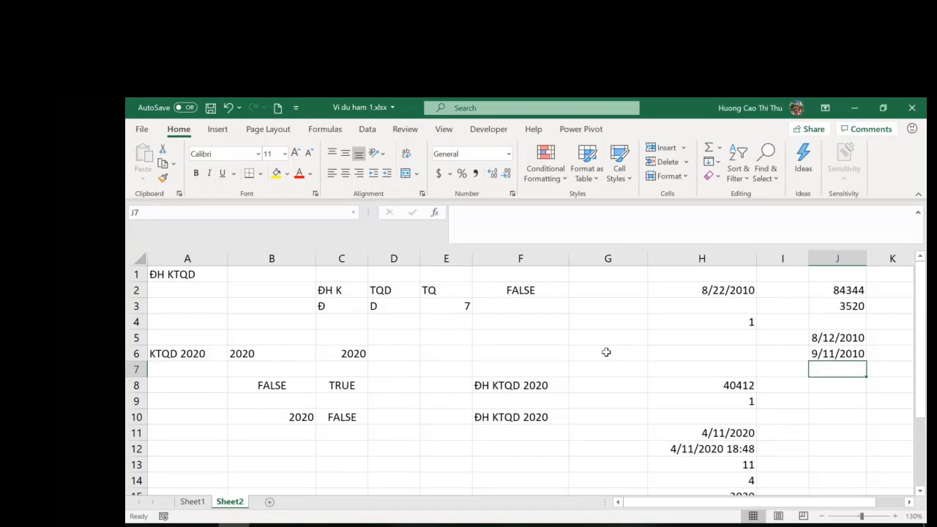
# Enter 8:30 in G3, format it as Number to show 0.35, and begin a formula in G8.
pyautogui.click(607, 309)
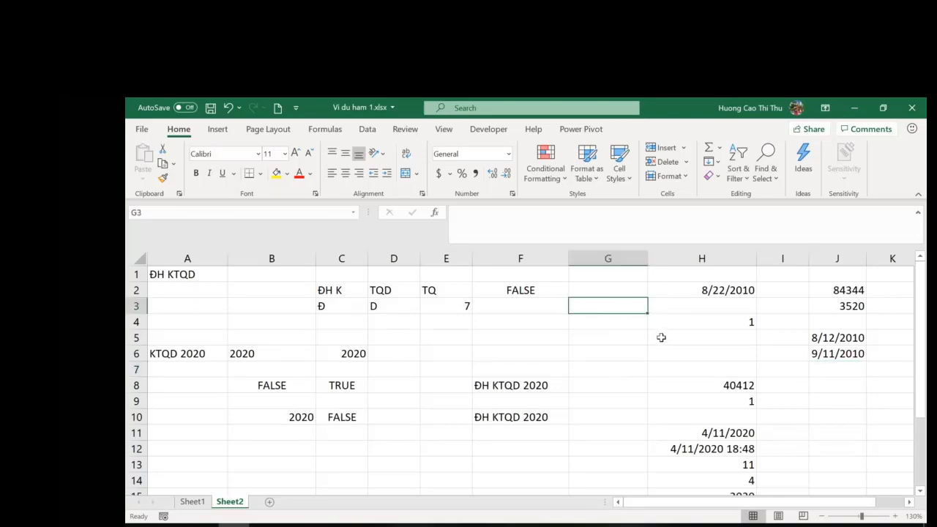
pyautogui.write('8')
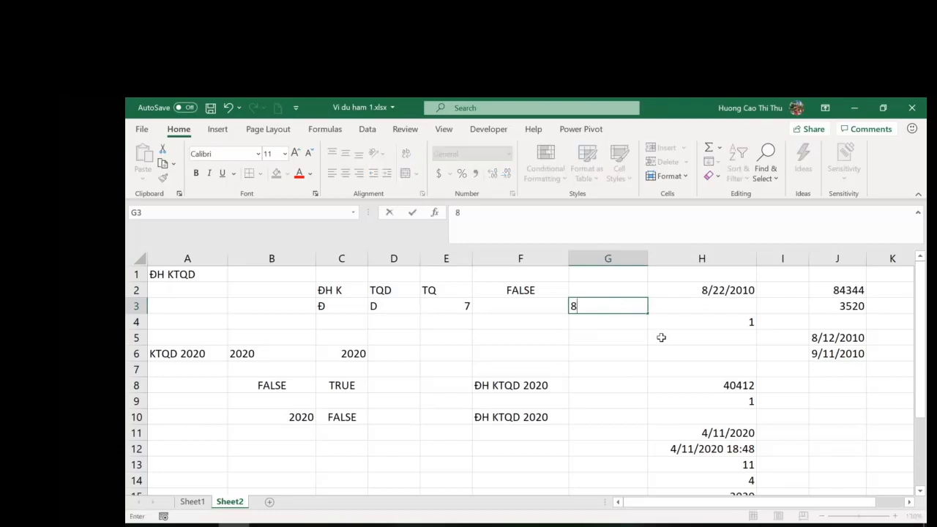
pyautogui.write(':30')
pyautogui.press('Return')
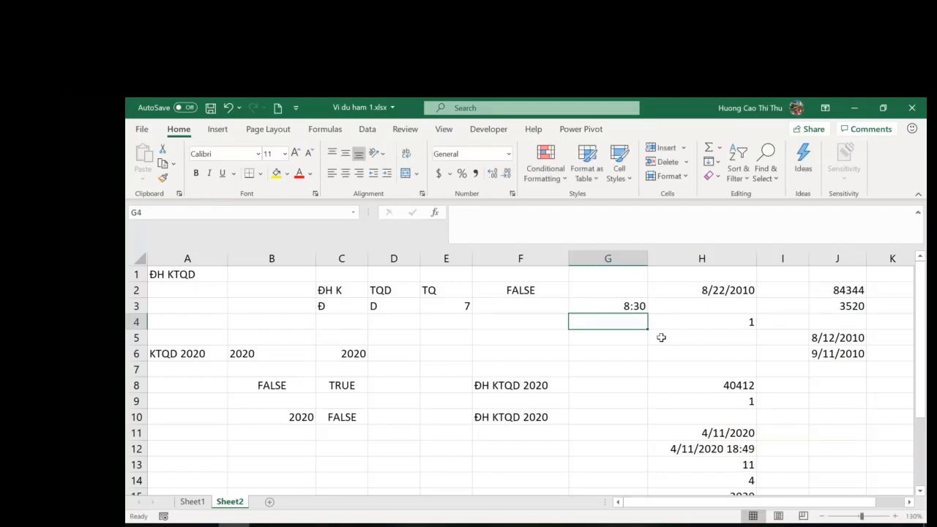
pyautogui.press('Up')
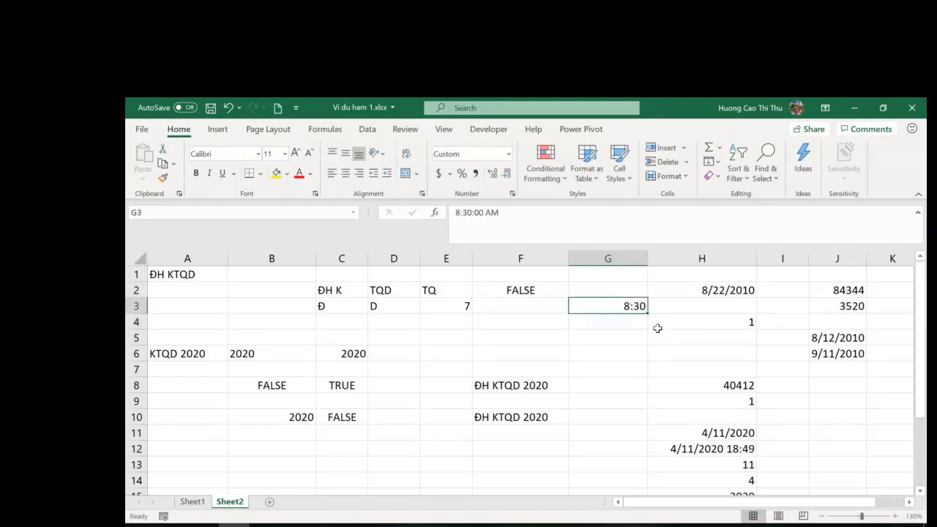
pyautogui.click(508, 153)
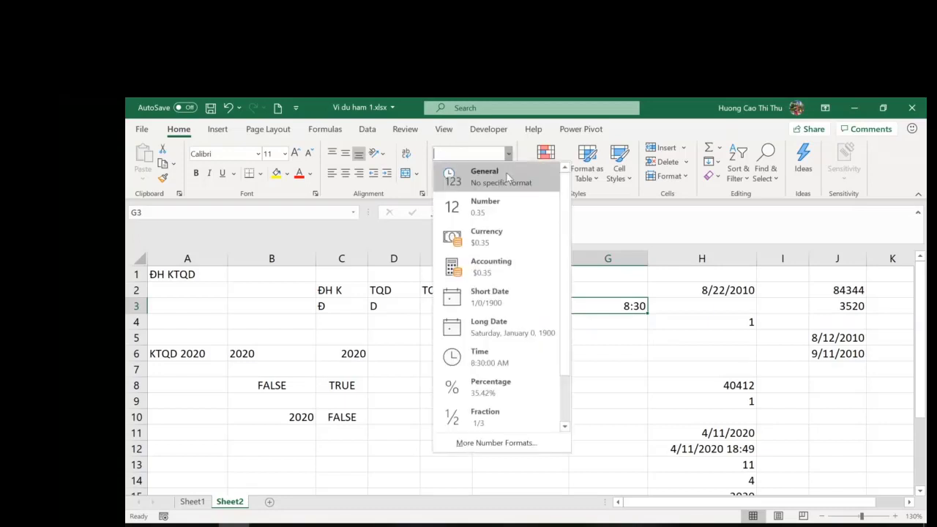
pyautogui.click(490, 213)
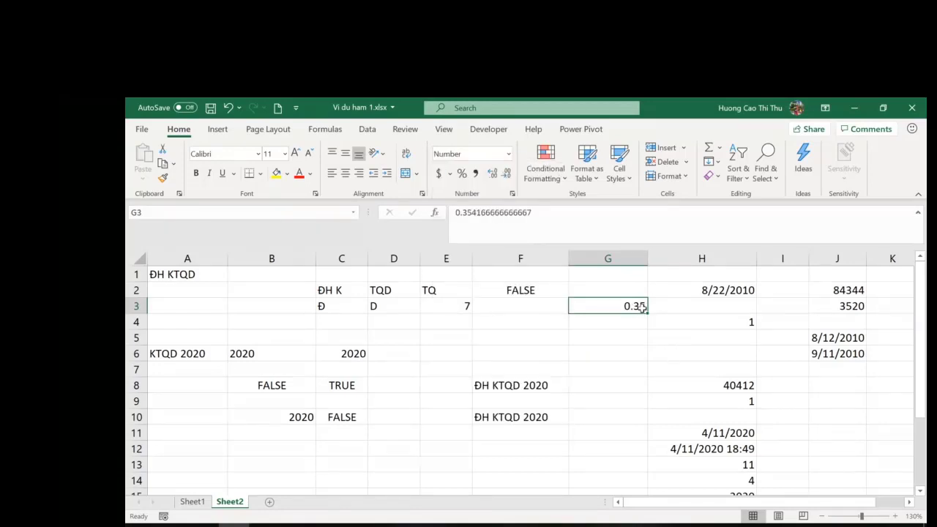
pyautogui.click(613, 381)
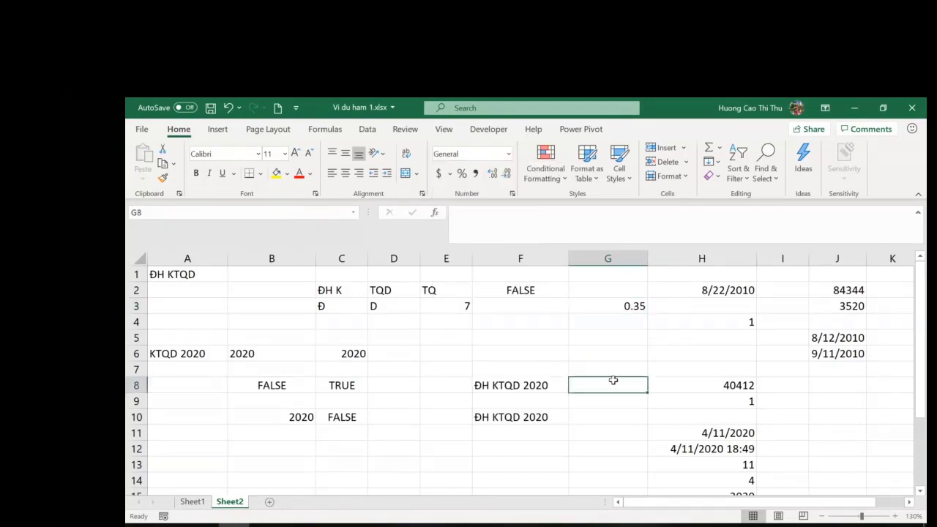
pyautogui.write('=')
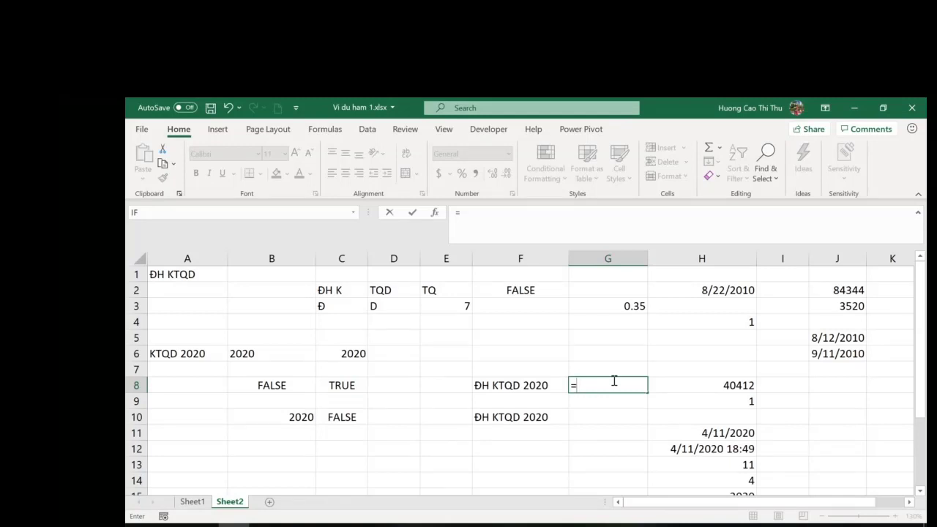
# Complete =TIMEVALUE("8:30:00") in G8.
pyautogui.write('time')
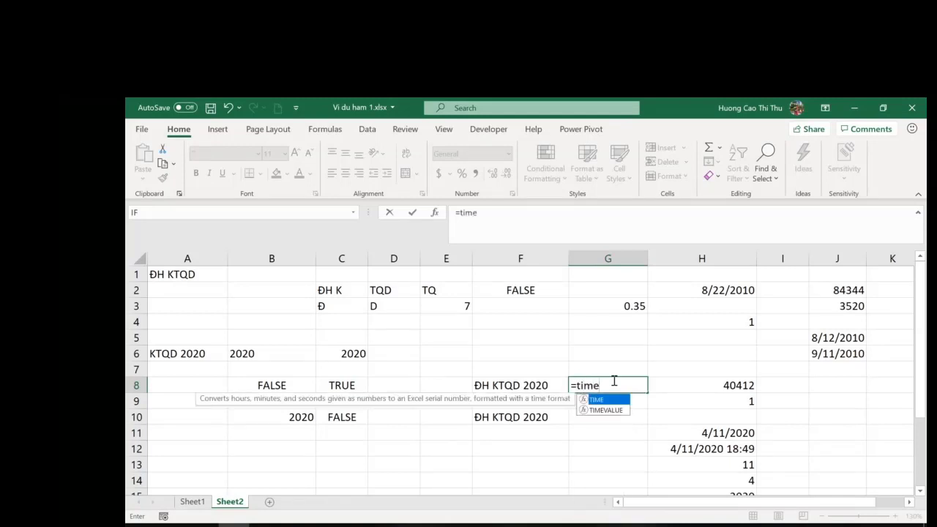
pyautogui.press('Down')
pyautogui.press('Tab')
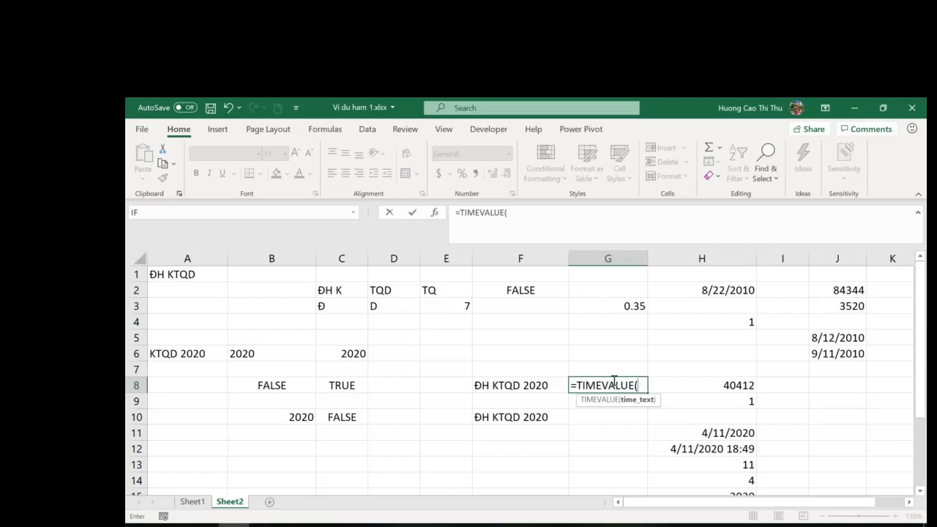
pyautogui.write('"8:30')
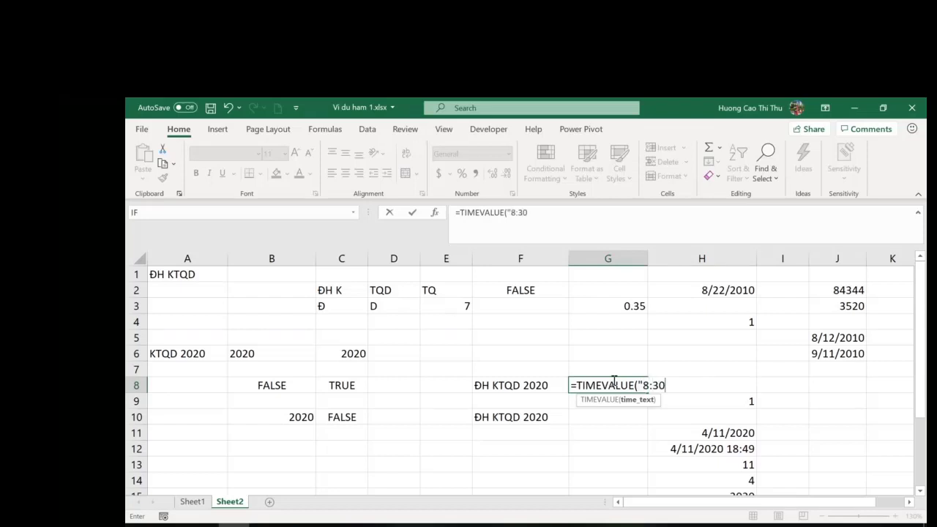
pyautogui.write(':00")')
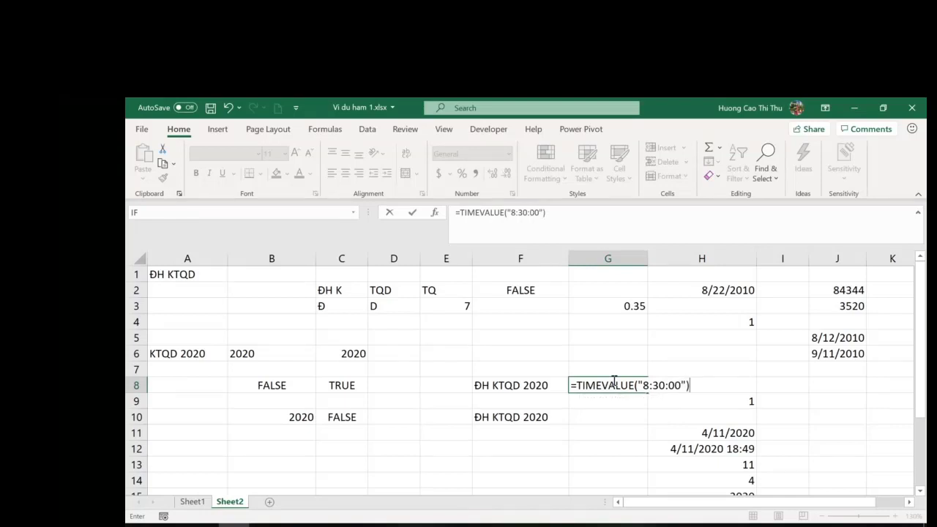
pyautogui.press('Return')
pyautogui.click(614, 385)
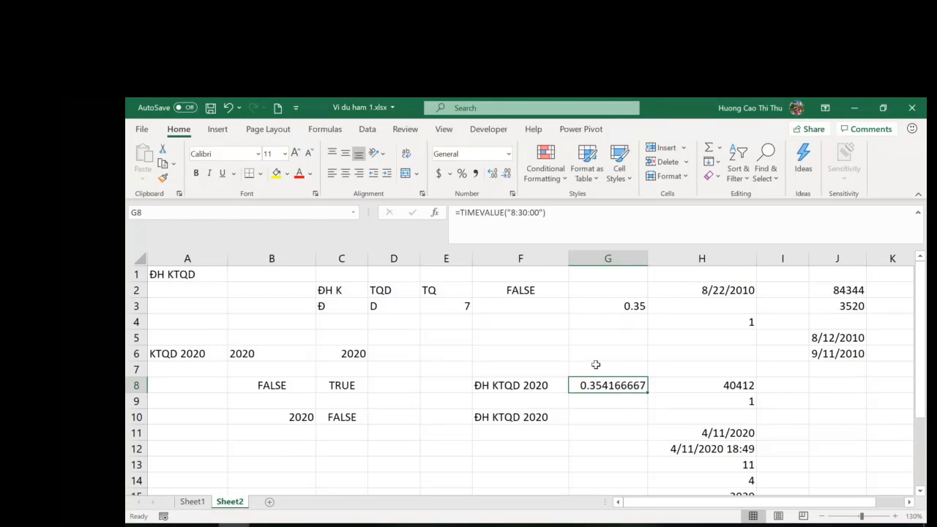
# Edit the G8 formula to =TIMEVALUE("24:00:00").
pyautogui.click(515, 218)
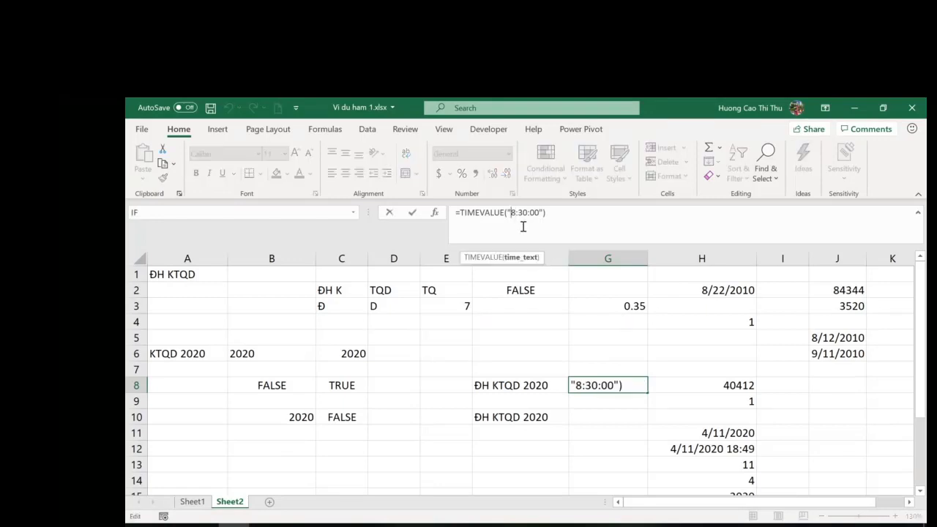
pyautogui.press('Delete')
pyautogui.write('24')
pyautogui.press('Right')
pyautogui.press('Delete')
pyautogui.write('0')
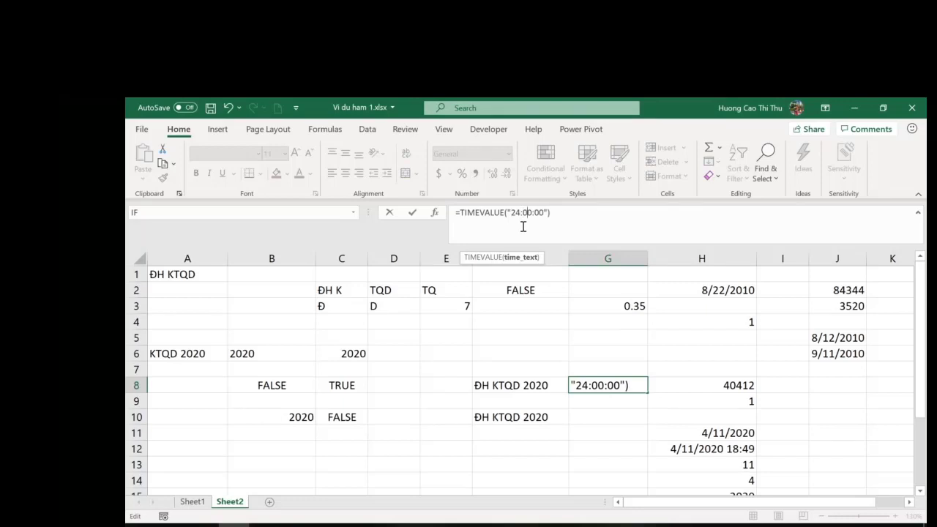
pyautogui.hotkey('ctrl', 'Return')
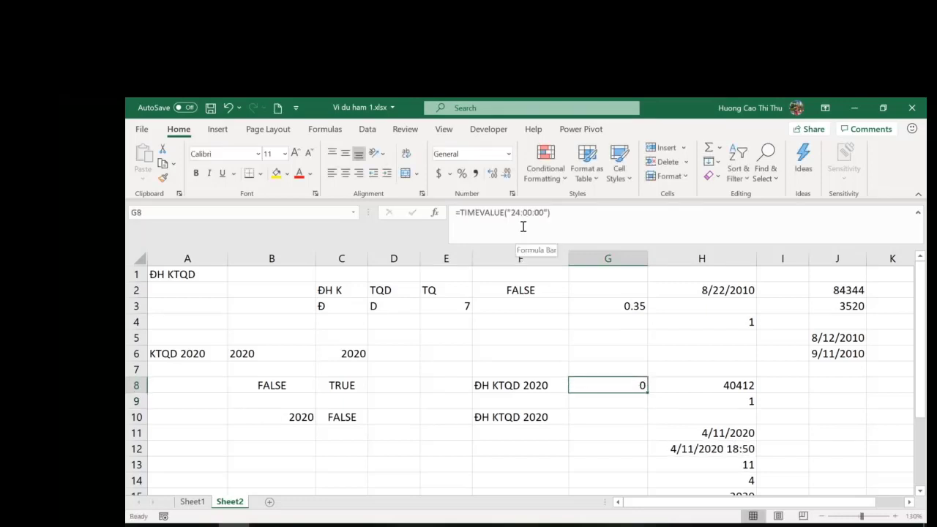
# Change the hour to 12 so G8's =TIMEVALUE("12:00:00") returns 0.5.
pyautogui.click(517, 213)
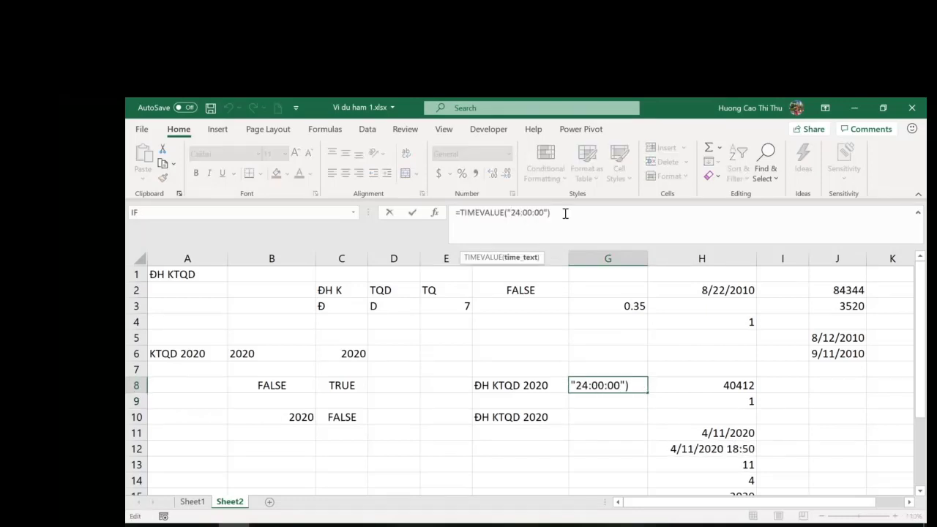
pyautogui.hotkey('shift', 'Right')
pyautogui.hotkey('shift', 'Right')
pyautogui.write('12')
pyautogui.press('Return')
pyautogui.press('Up')
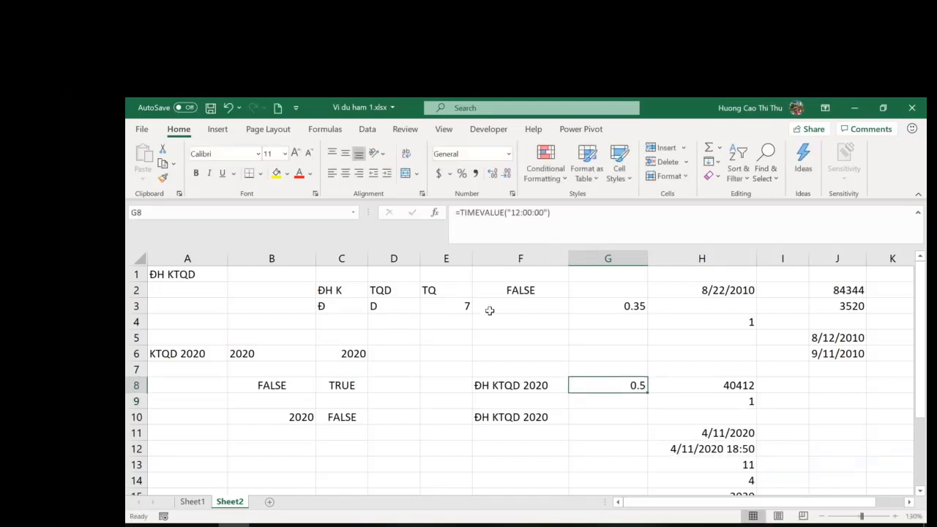
pyautogui.click(235, 450)
# Enter the labels Day, Month and Year in cells B12 to B14.
pyautogui.scroll(-3, 351, 449)
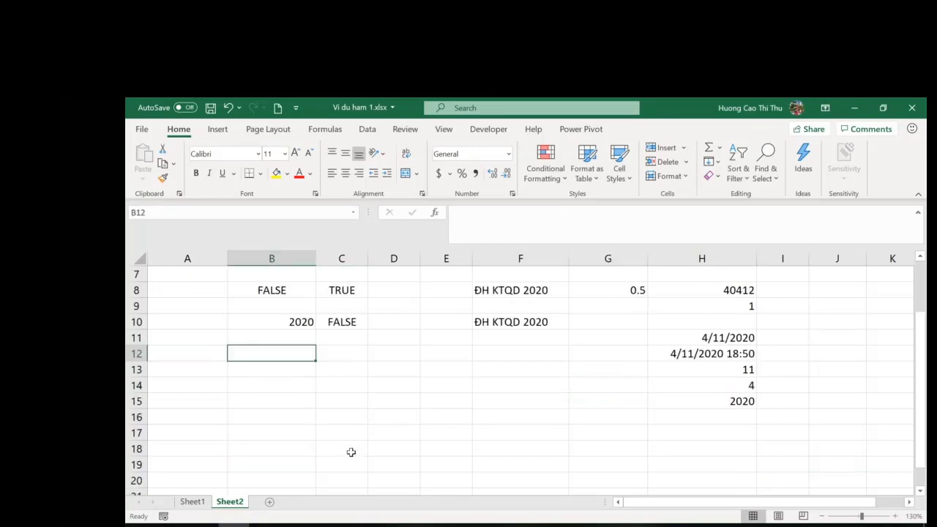
pyautogui.write('Day')
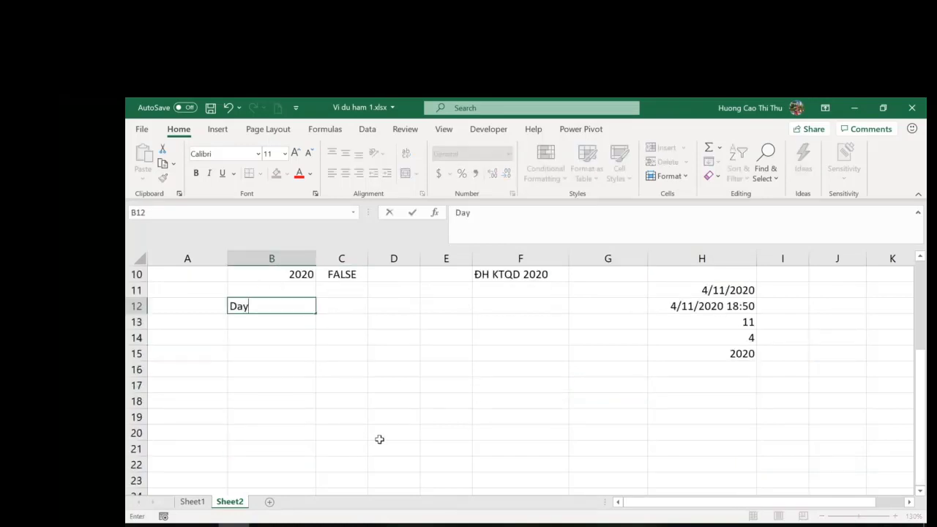
pyautogui.press('Return')
pyautogui.write('Month')
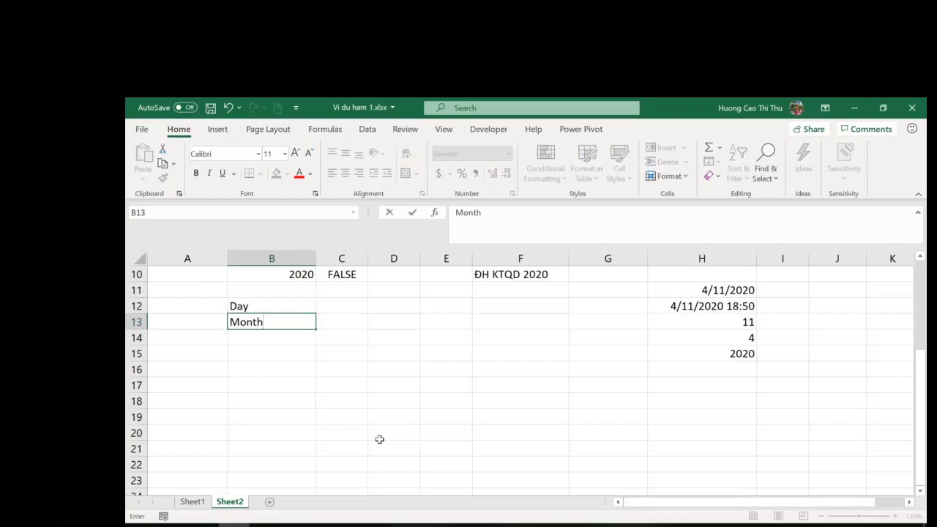
pyautogui.press('Return')
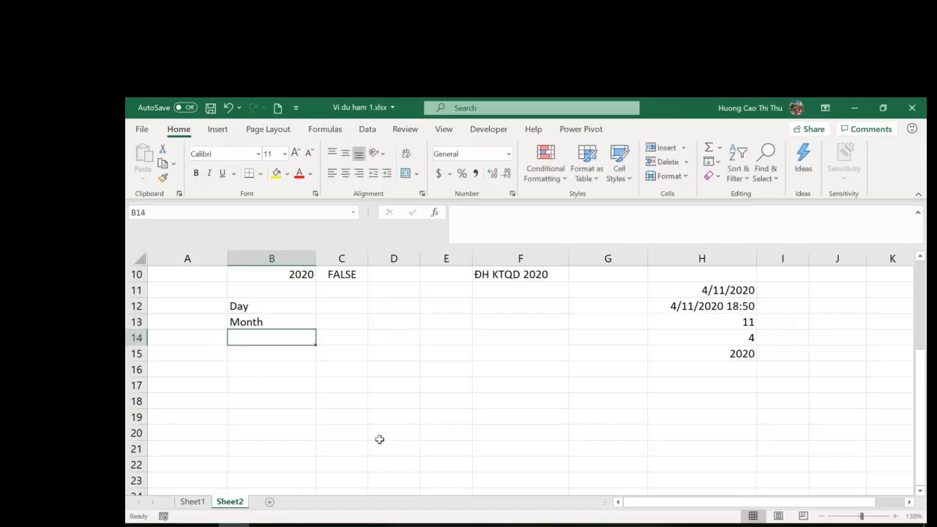
pyautogui.write('Year')
pyautogui.press('Return')
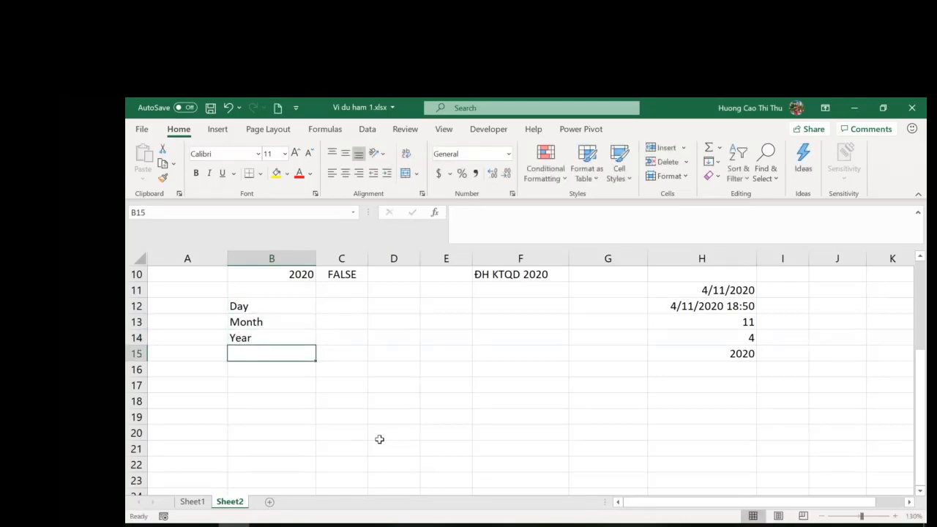
# Add Datevalue in B15 and Date in B16, trimming the AutoComplete suffix from Date.
pyautogui.write('Dateva')
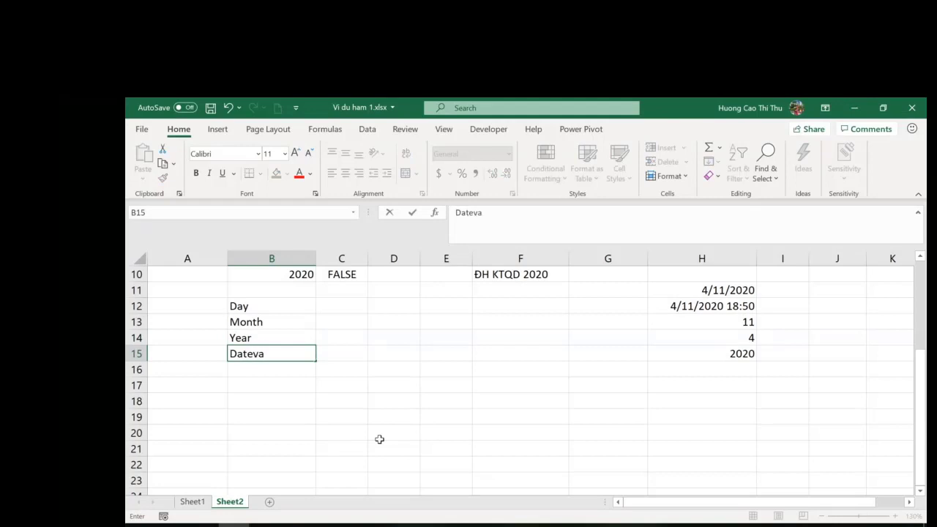
pyautogui.write('lue')
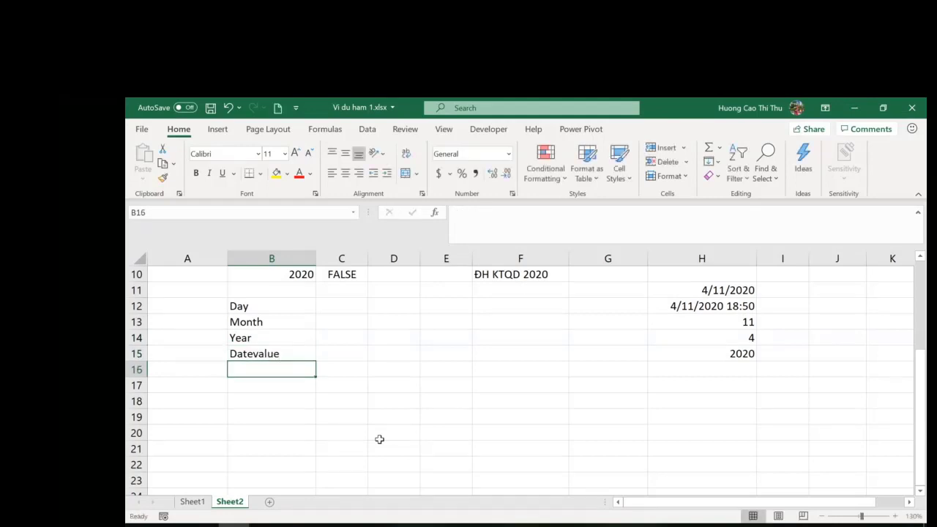
pyautogui.press('Up')
pyautogui.press('Down')
pyautogui.write('Date')
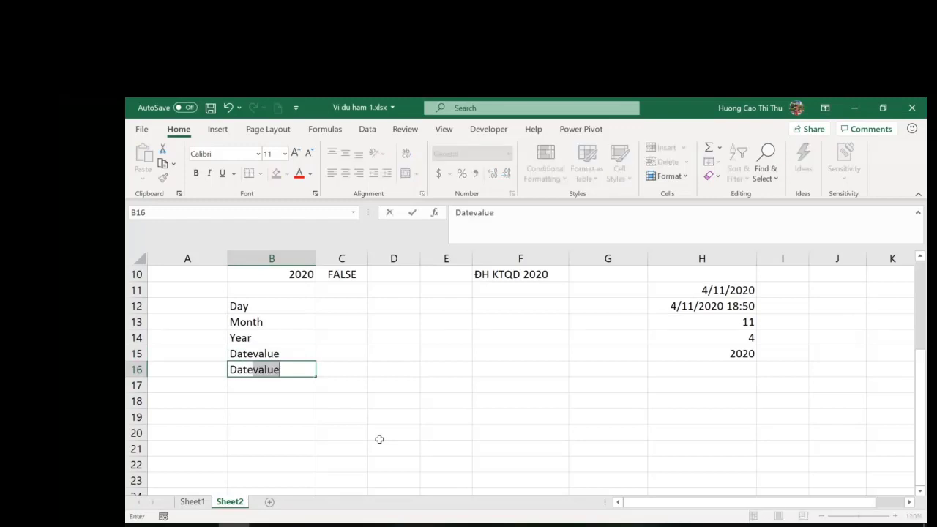
pyautogui.press('BackSpace')
pyautogui.press('Return')
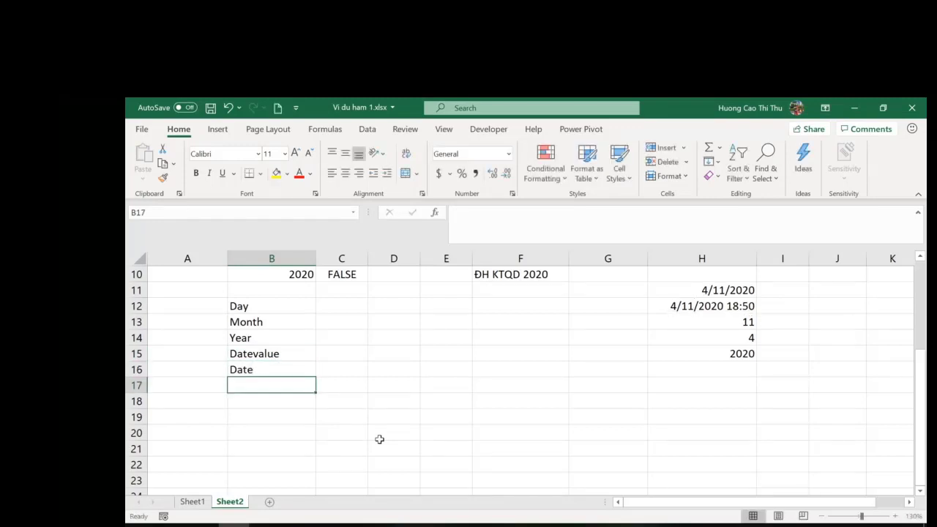
pyautogui.press('Up')
pyautogui.press('Right')
pyautogui.press('Right')
pyautogui.press('Right')
pyautogui.press('Right')
pyautogui.press('Right')
pyautogui.press('Right')
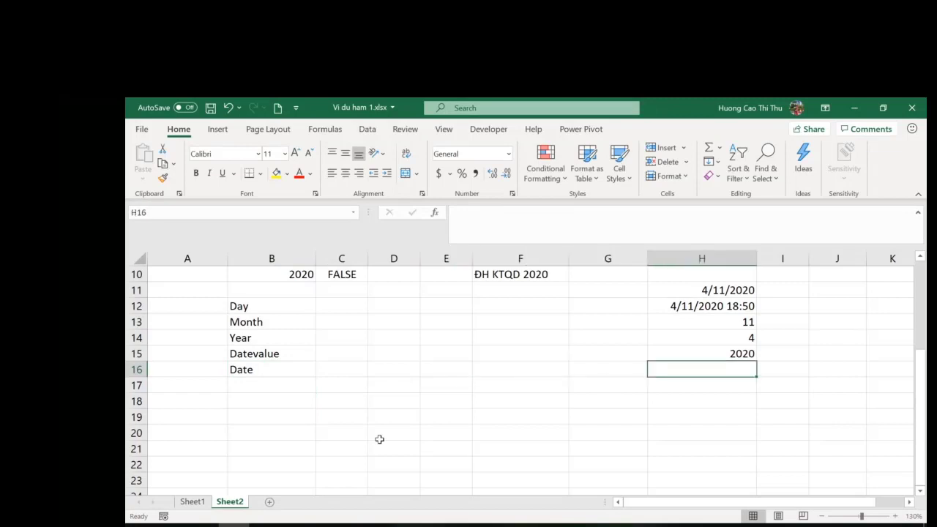
# Enter =DATE(2020,5,6) in H16 so it returns 5/6/2020 beside the Date label.
pyautogui.write('=da')
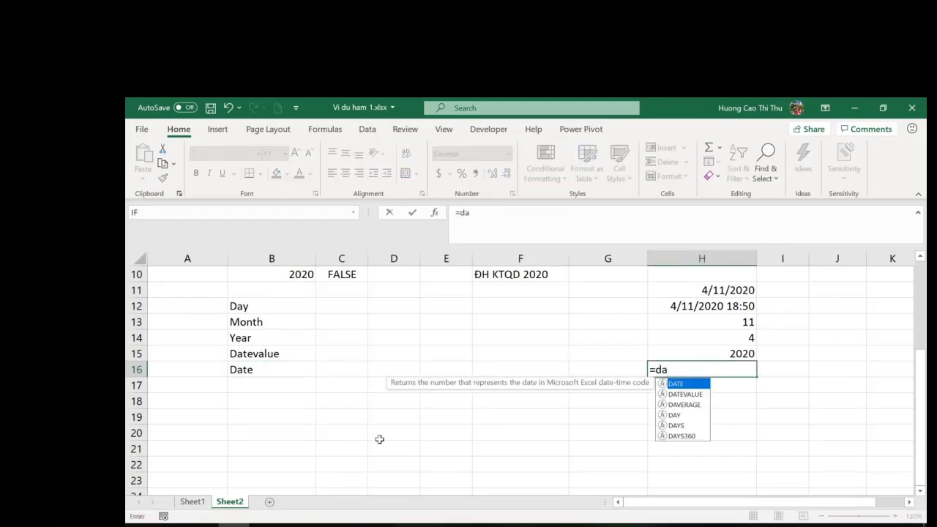
pyautogui.press('Tab')
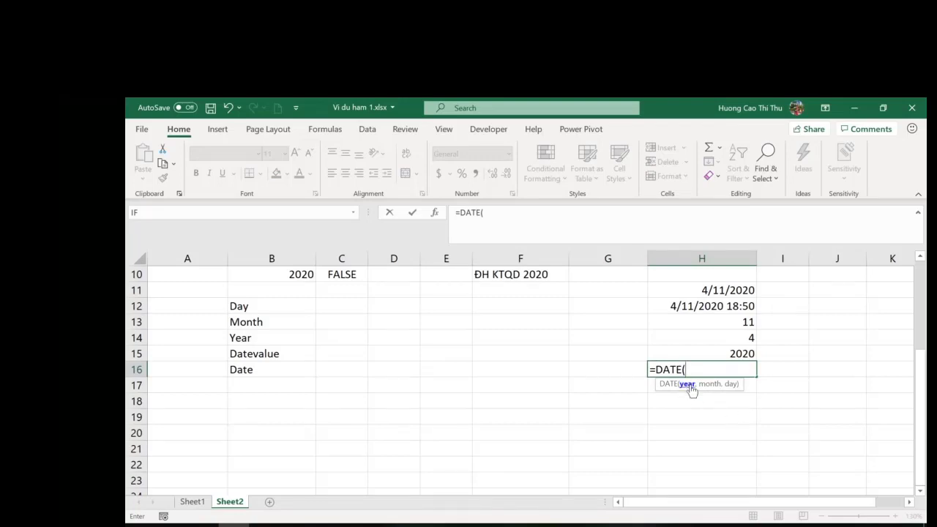
pyautogui.write('2020,5,6')
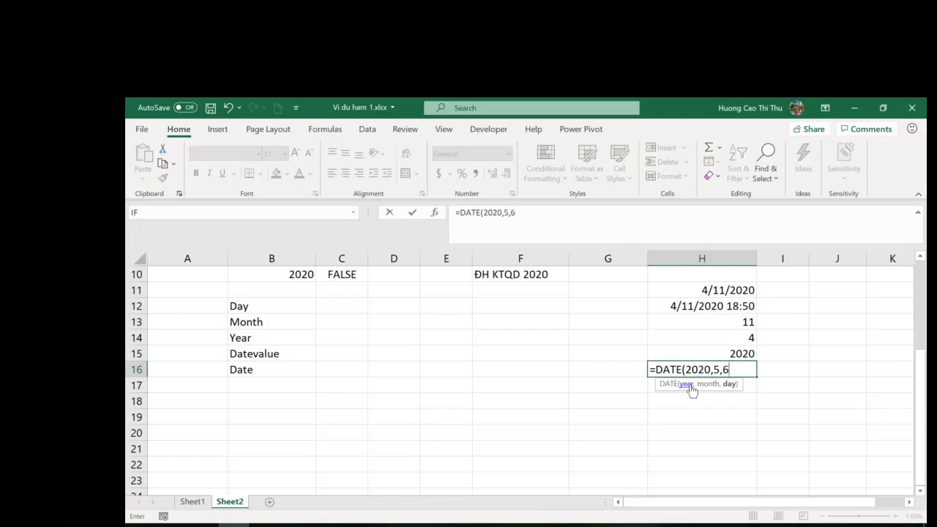
pyautogui.write(')')
pyautogui.press('Return')
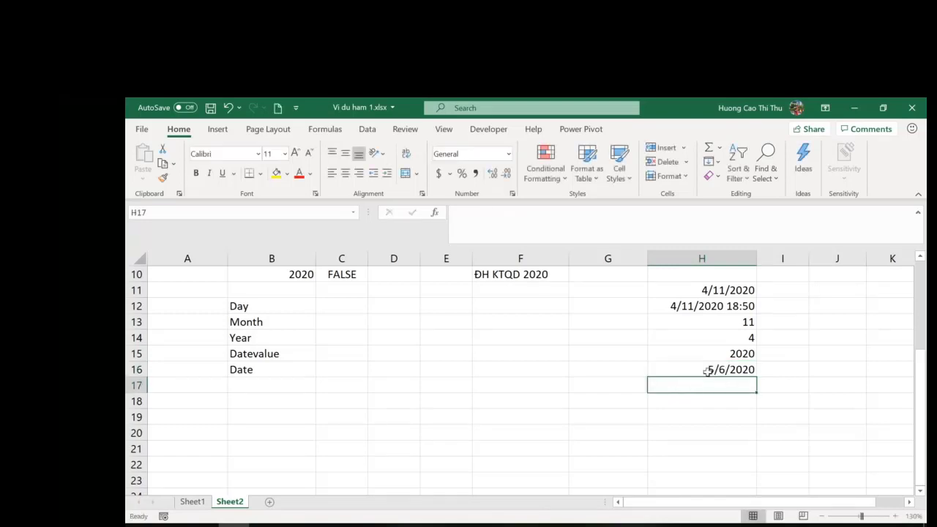
pyautogui.click(734, 369)
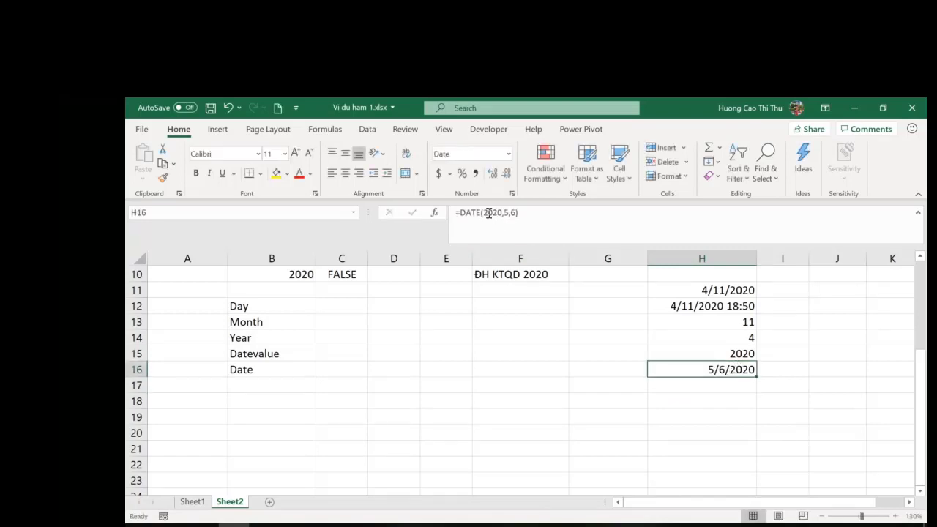
pyautogui.click(265, 371)
pyautogui.click(399, 309)
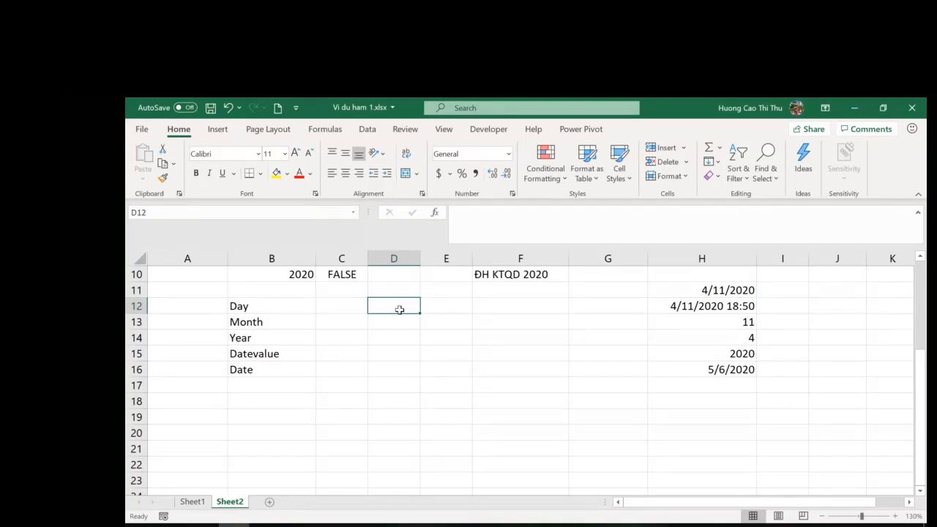
# Enter Hour in D14, Minute in D13 and Second in D12.
pyautogui.press('Down')
pyautogui.press('Down')
pyautogui.write('Hour')
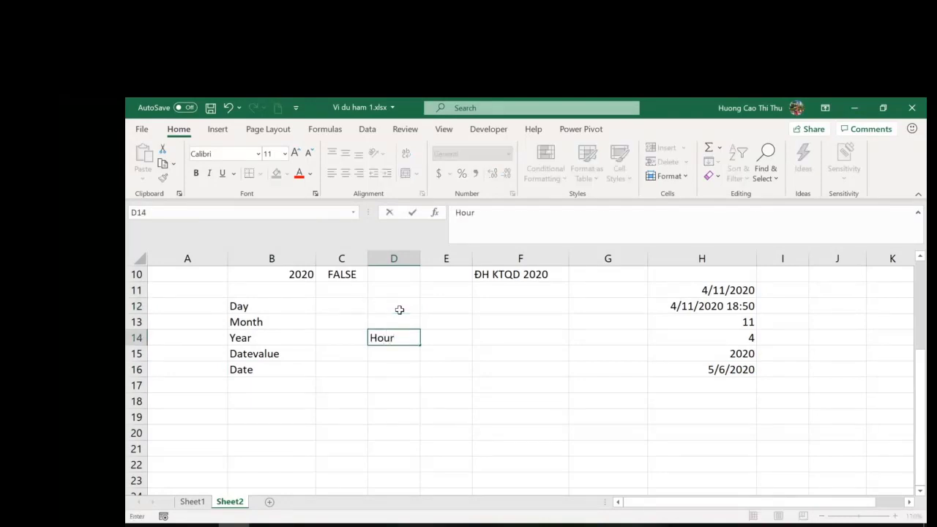
pyautogui.press('Up')
pyautogui.press('Up')
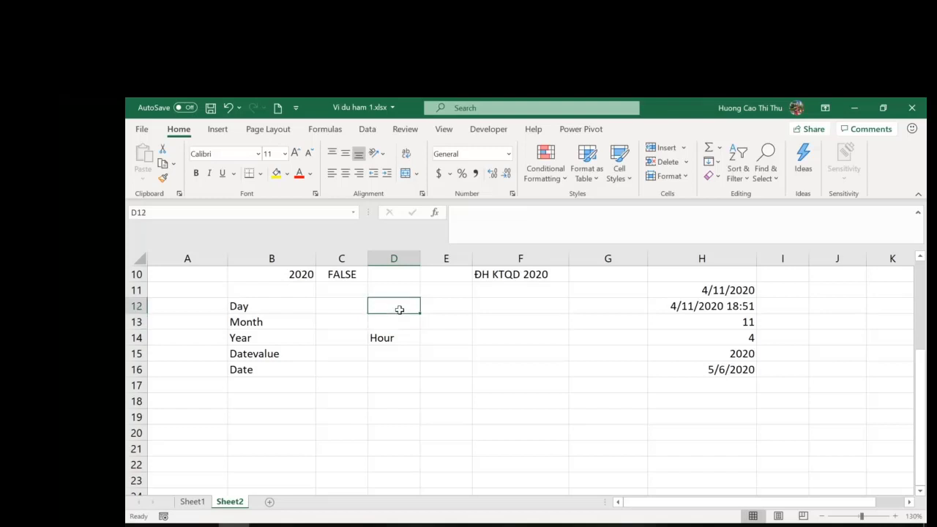
pyautogui.press('Down')
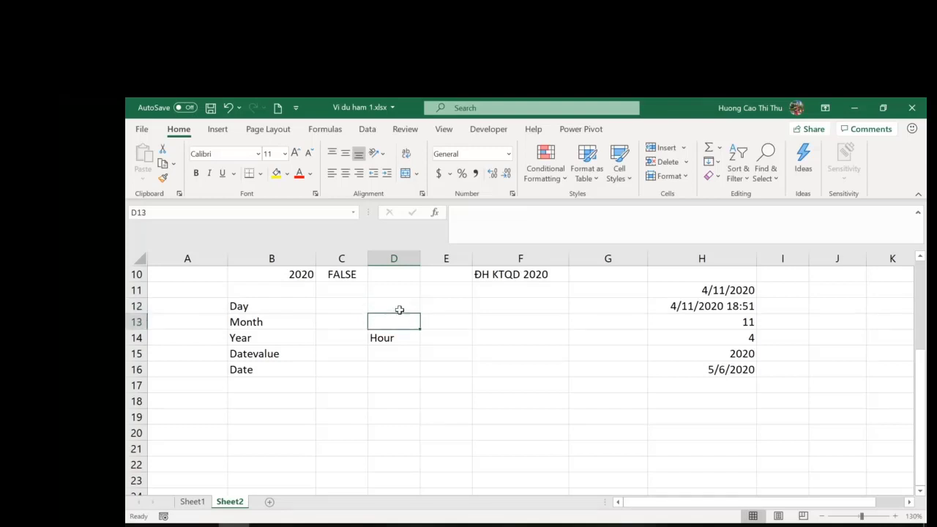
pyautogui.write('Minute')
pyautogui.press('Up')
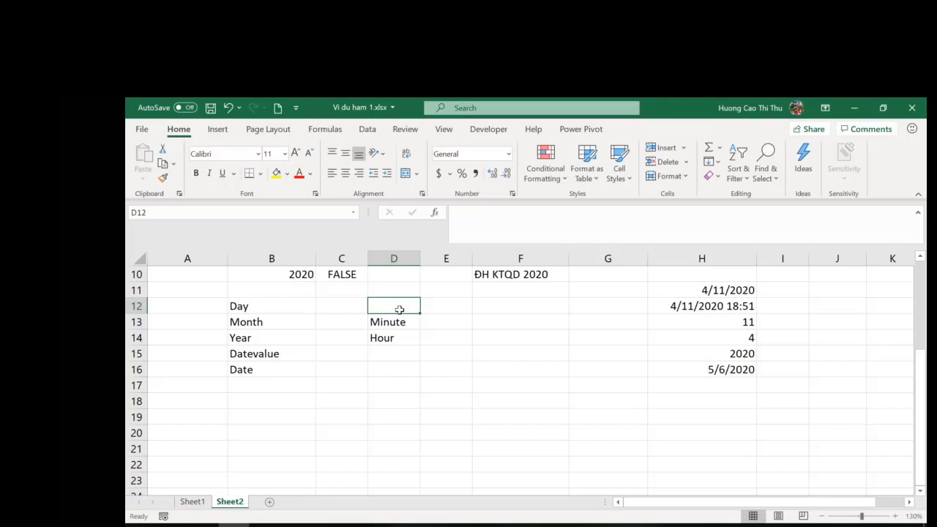
pyautogui.write('Second')
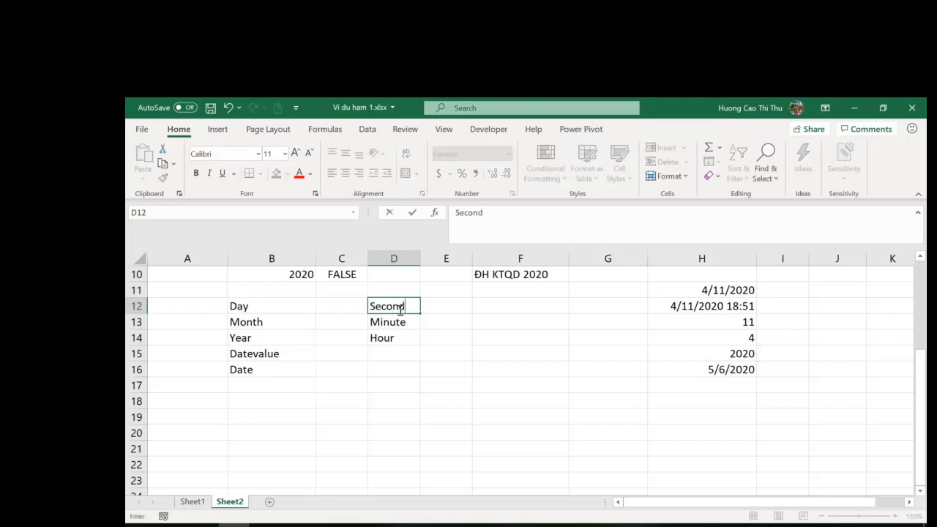
pyautogui.press('Return')
# Add Timevalue in D15 and time in D16, then select the label block B12:E17.
pyautogui.press('Down')
pyautogui.press('Down')
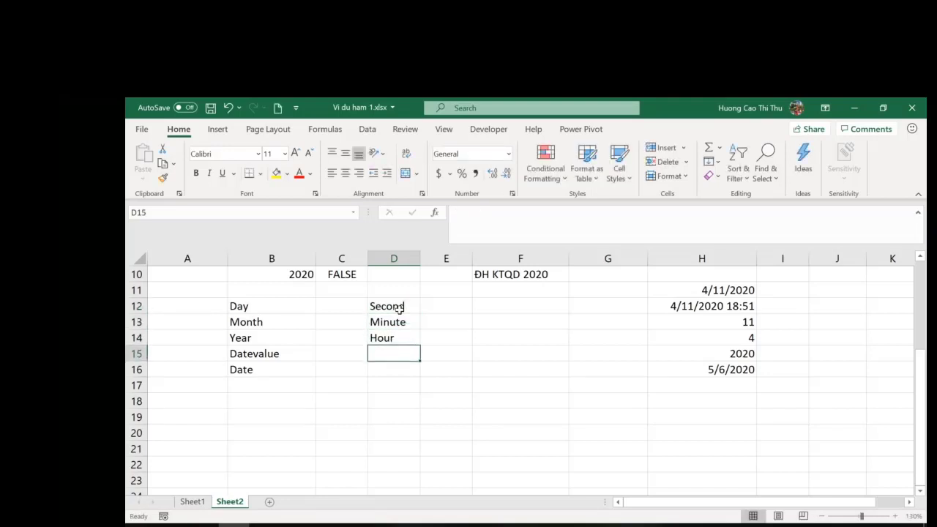
pyautogui.write('Timeva')
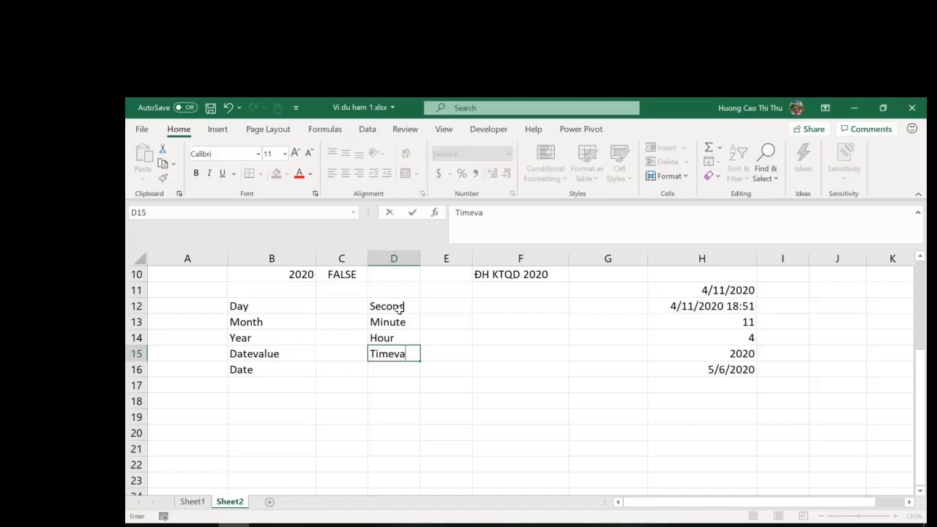
pyautogui.write('lue')
pyautogui.press('Return')
pyautogui.write('time')
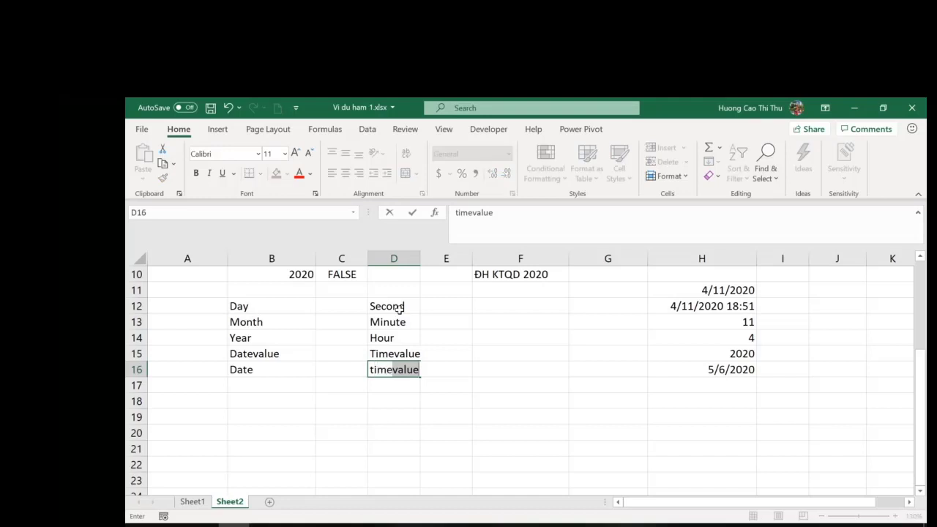
pyautogui.press('Delete')
pyautogui.press('Return')
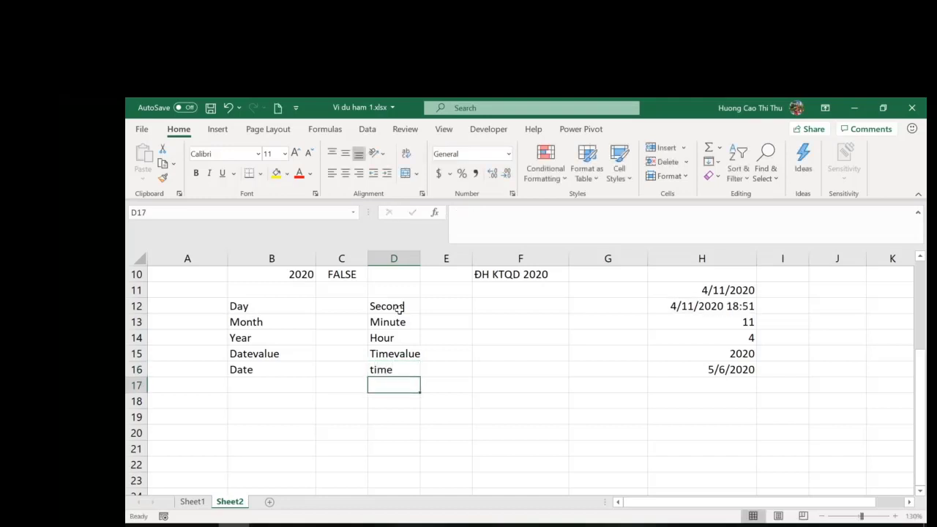
pyautogui.moveTo(274, 300); pyautogui.dragTo(389, 363)
# On Sheet1, insert a new empty column at I in the salary table.
pyautogui.click(538, 400)
pyautogui.scroll(3, 538, 400)
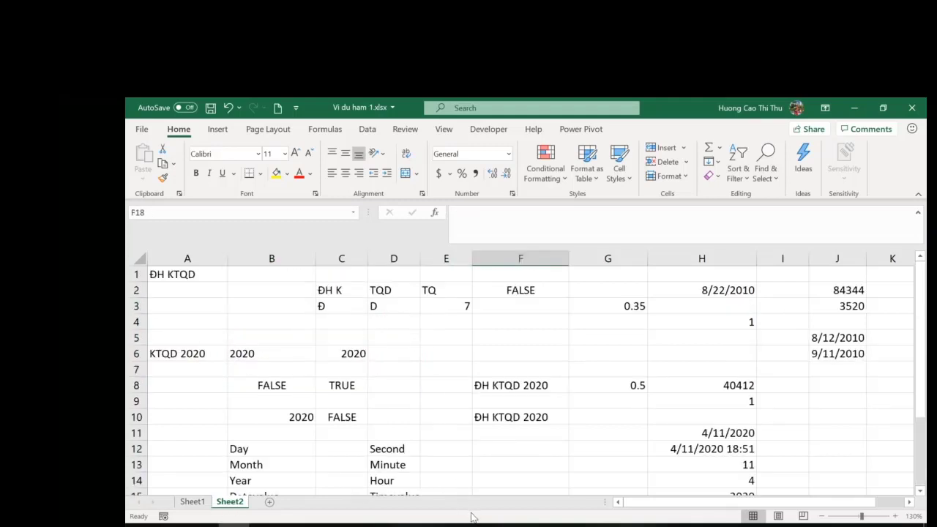
pyautogui.click(193, 503)
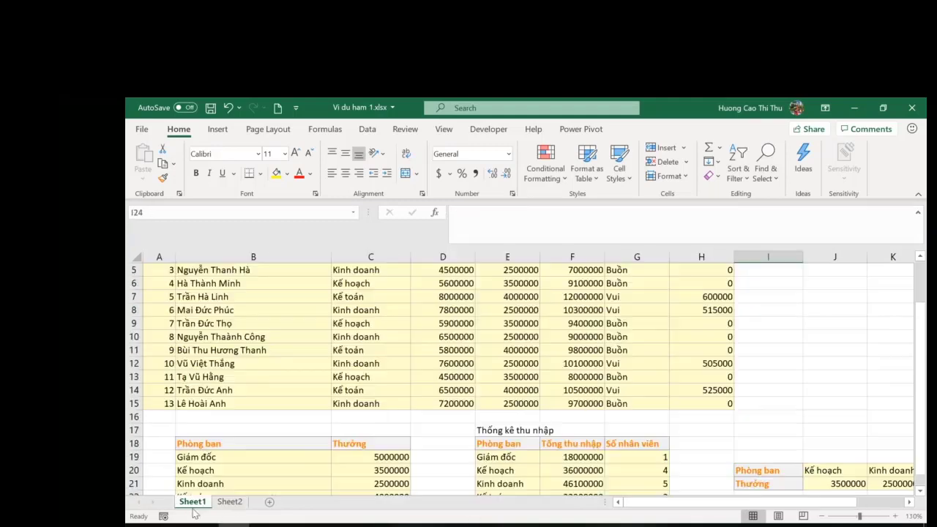
pyautogui.scroll(2, 462, 409)
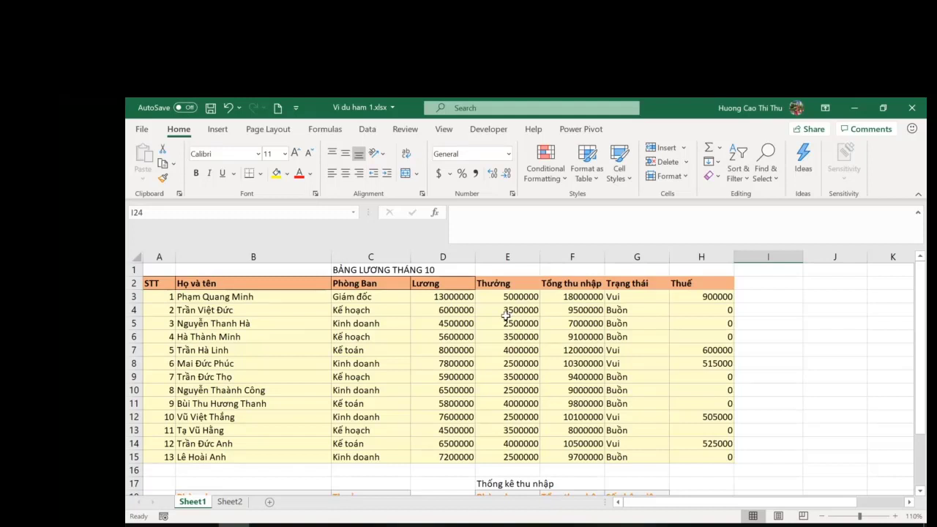
pyautogui.click(768, 257)
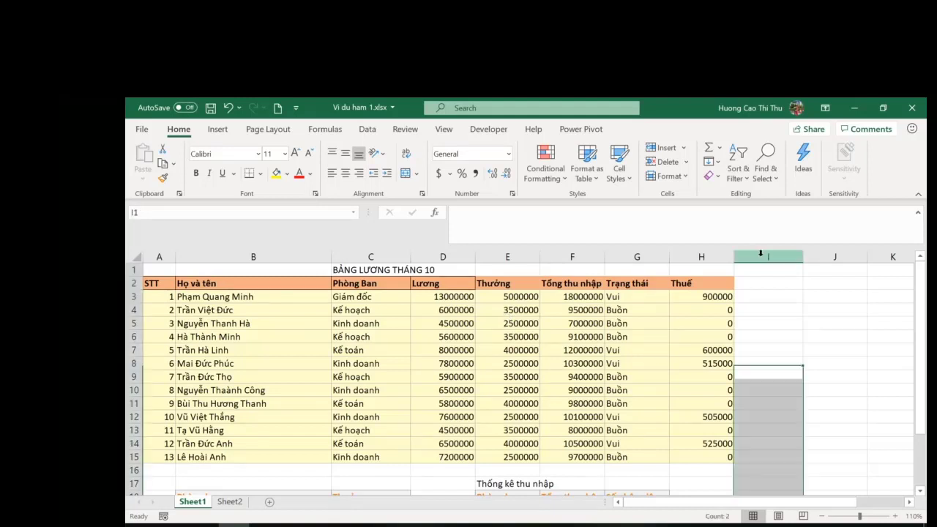
pyautogui.rightClick(761, 258)
pyautogui.click(785, 370)
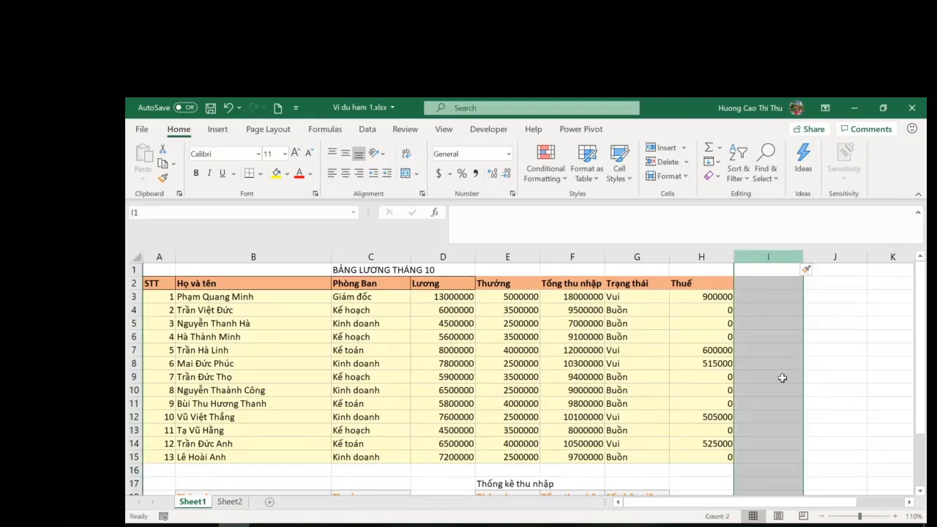
# Give column I the header 'Địa điểm ktra' in cell I2.
pyautogui.click(765, 282)
pyautogui.write('Địa điểm ktra')
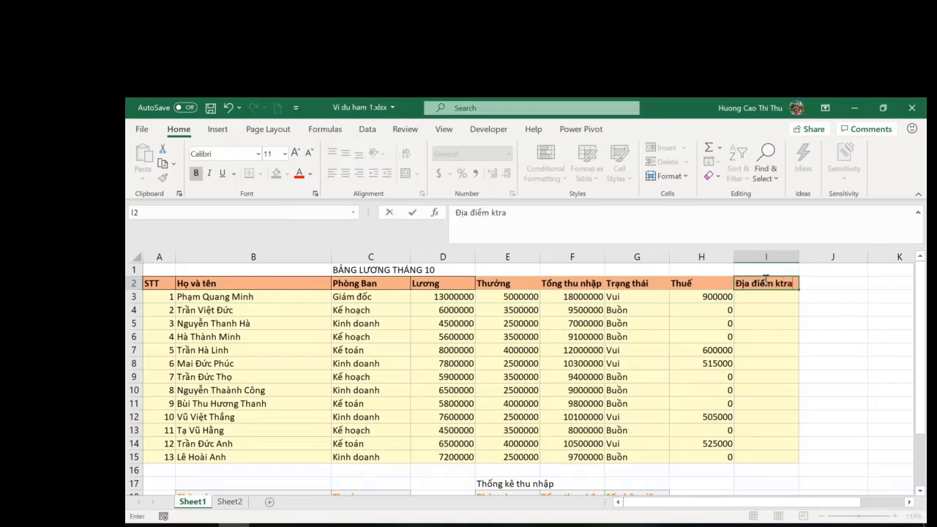
pyautogui.press('Return')
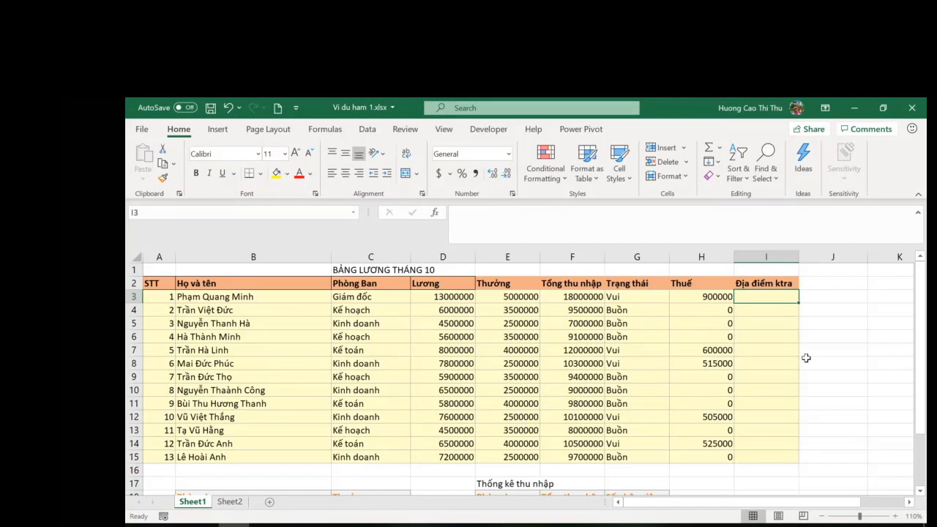
# Enter =IF(C3="Kế toan","Thái Bình","") in cell I3.
pyautogui.write('=IF(')
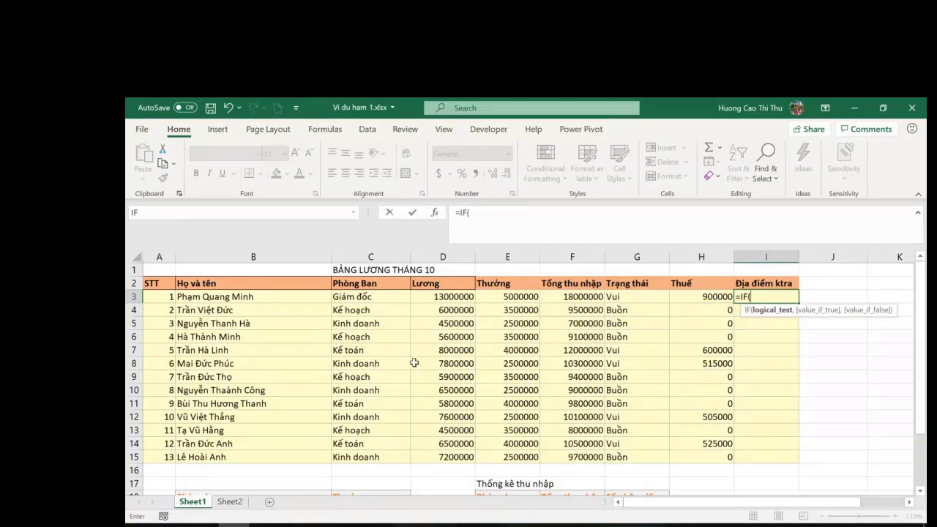
pyautogui.click(370, 298)
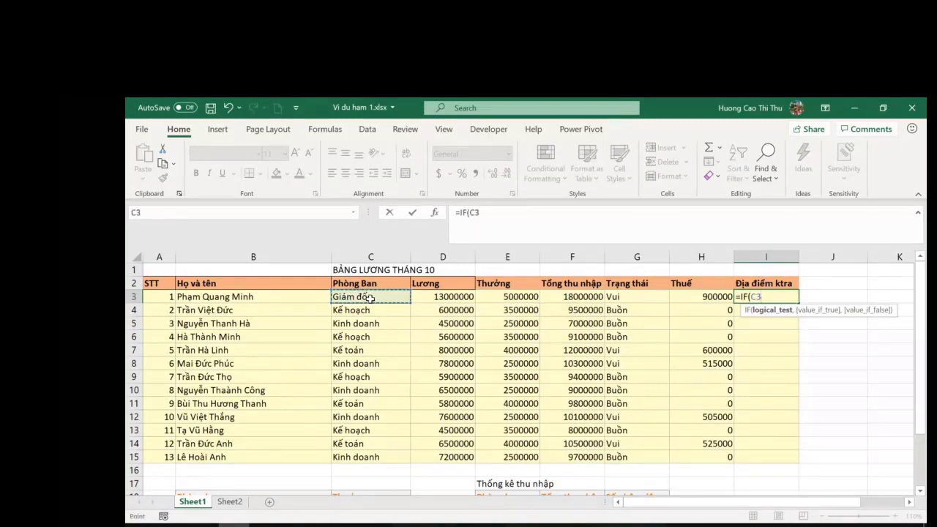
pyautogui.write('="Kế toan')
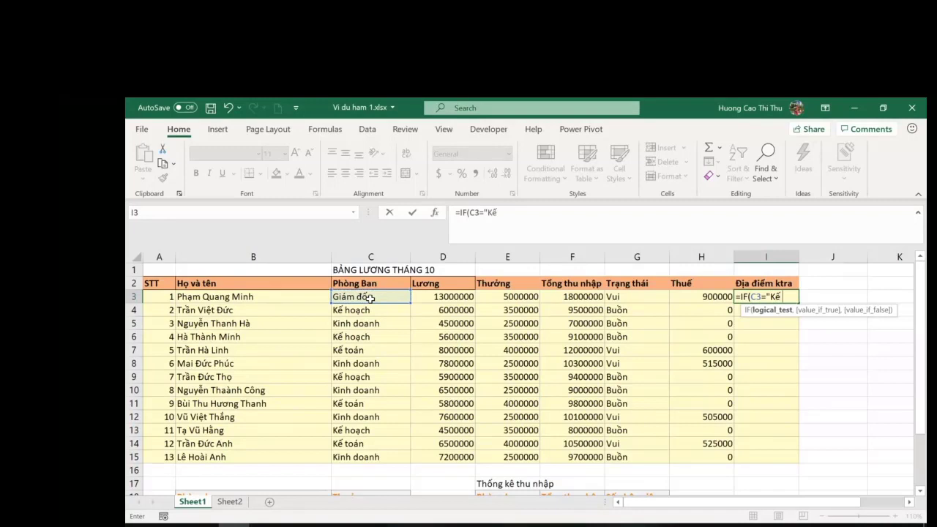
pyautogui.write('",')
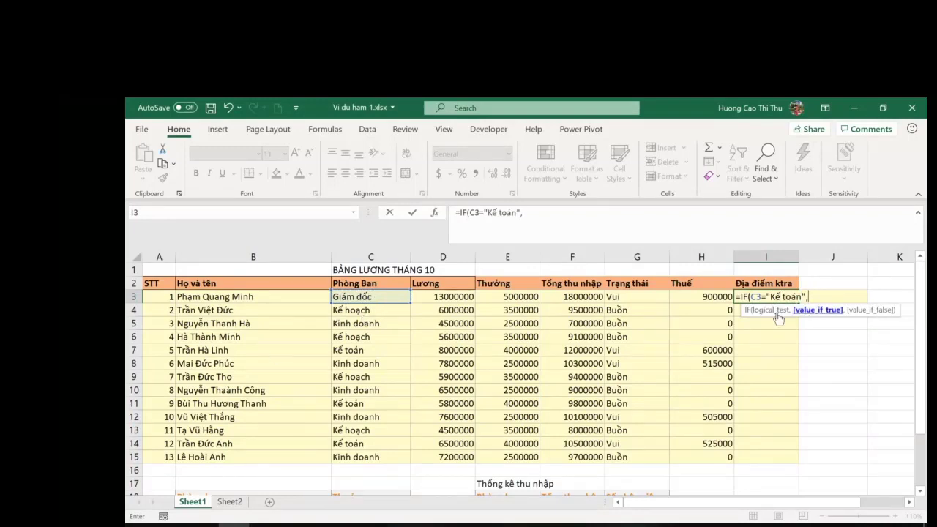
pyautogui.write('"Thái Bình",')
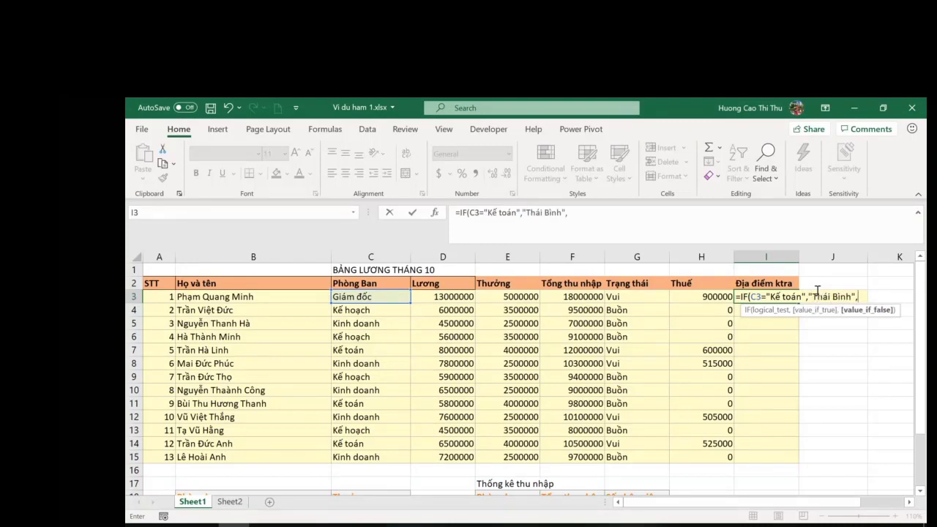
pyautogui.write('"")')
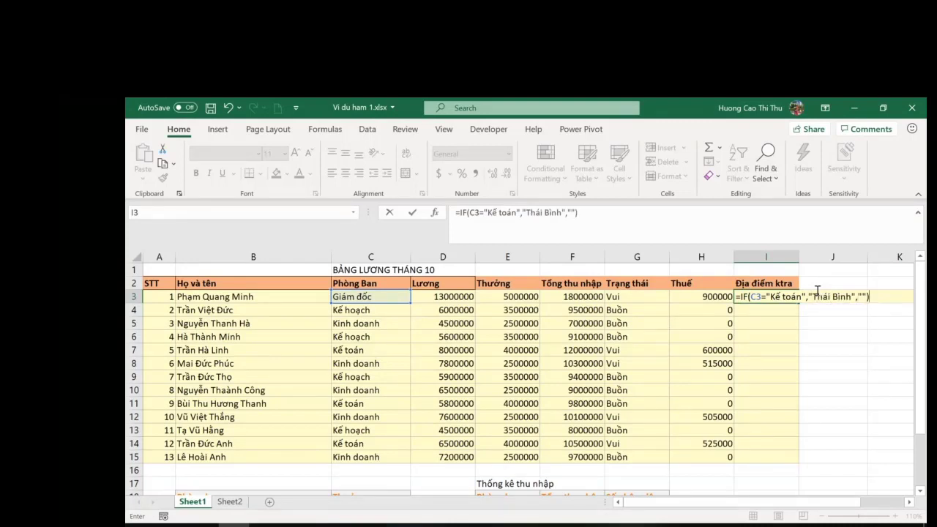
pyautogui.press('Return')
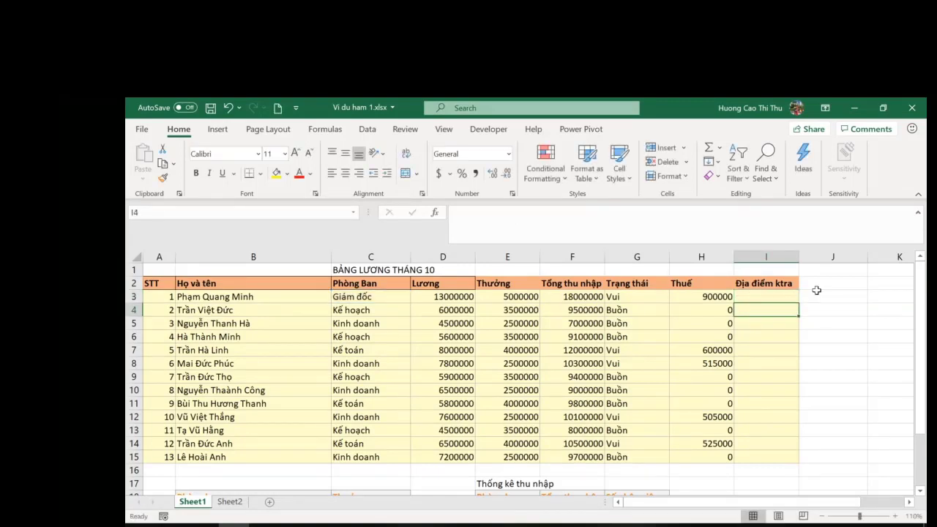
# Copy the I3 formula down to I15 and select the table B2:I15.
pyautogui.click(757, 295)
pyautogui.click(629, 212)
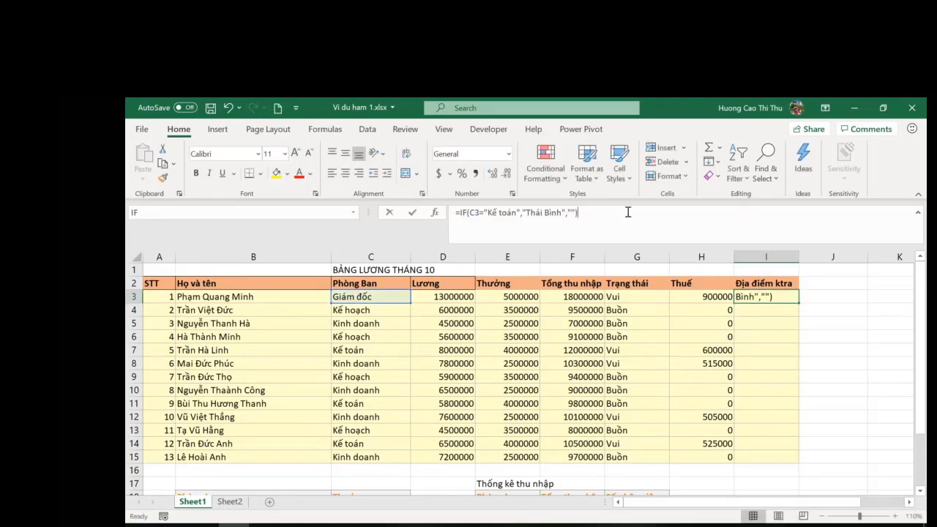
pyautogui.doubleClick(800, 301)
pyautogui.click(610, 213)
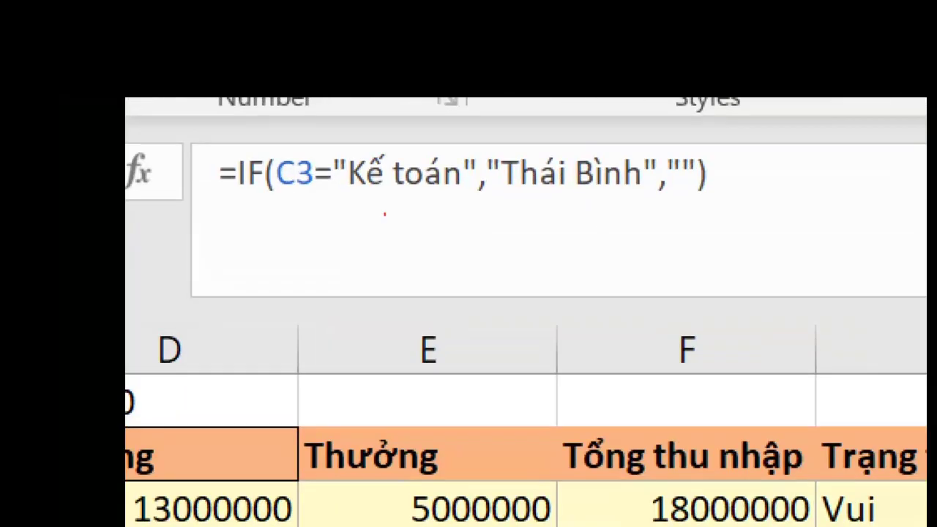
pyautogui.moveTo(283, 206)
pyautogui.mouseDown()
pyautogui.moveTo(413, 226)
pyautogui.moveTo(457, 198)
pyautogui.moveTo(575, 192)
pyautogui.moveTo(735, 208)
pyautogui.mouseUp()
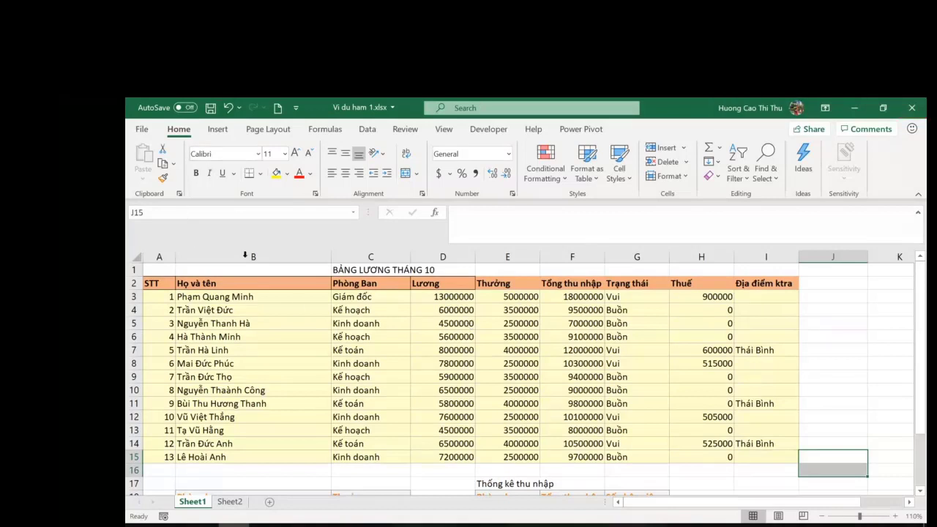
pyautogui.moveTo(243, 283); pyautogui.dragTo(764, 456)
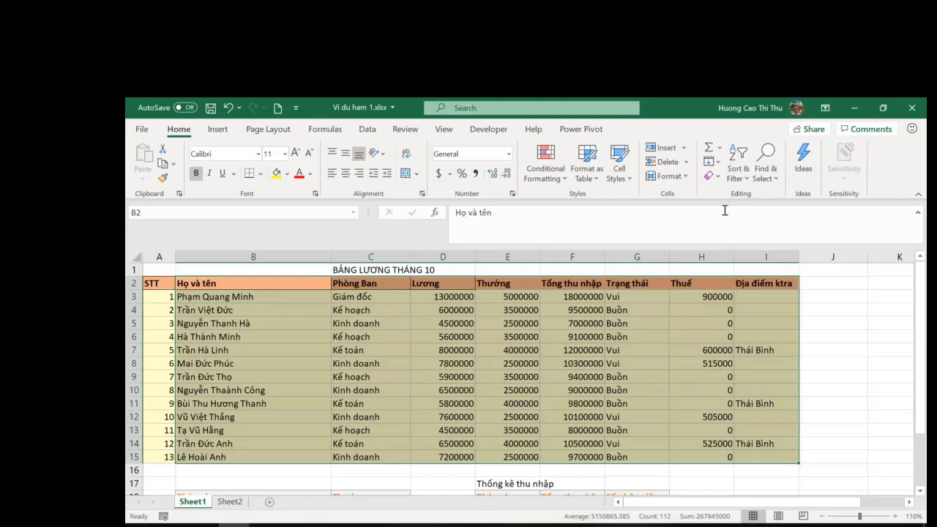
# Open Custom Sort from Home's Sort & Filter, close it unused, and go to Data.
pyautogui.click(741, 177)
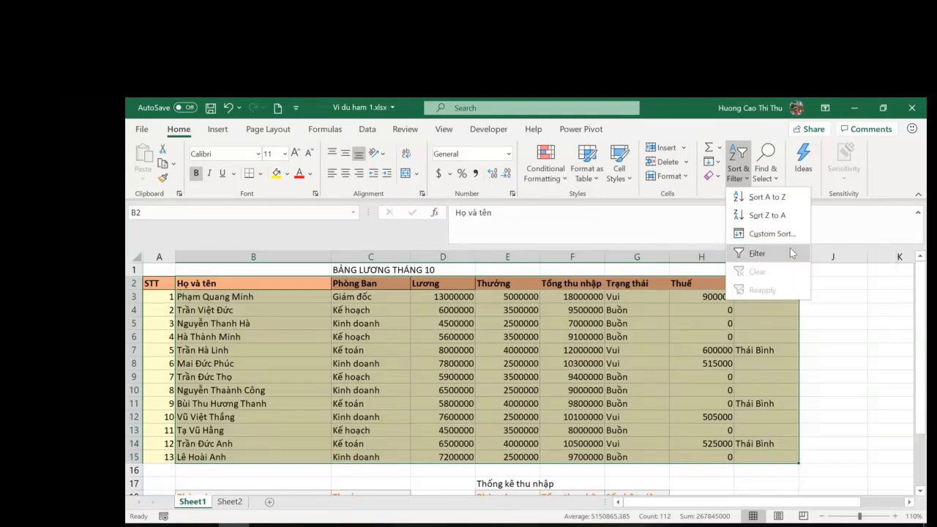
pyautogui.click(773, 234)
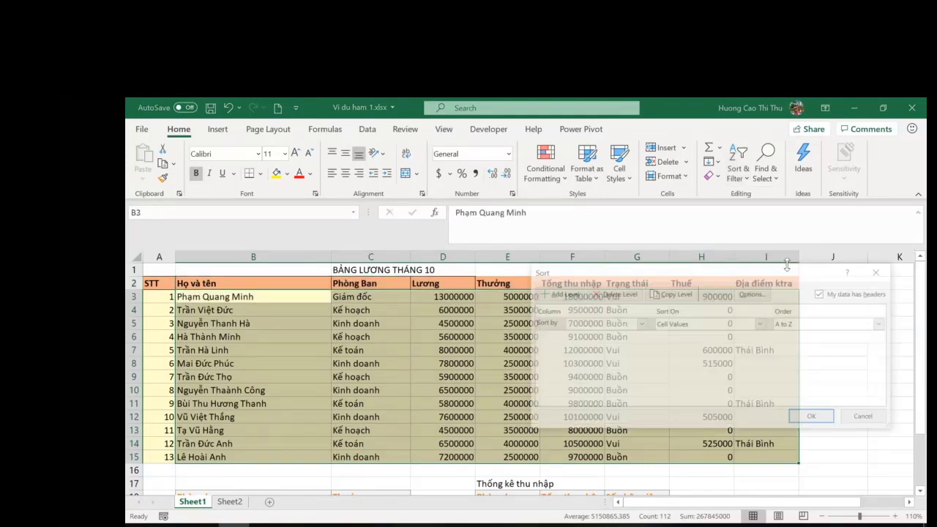
pyautogui.moveTo(688, 272); pyautogui.dragTo(503, 230)
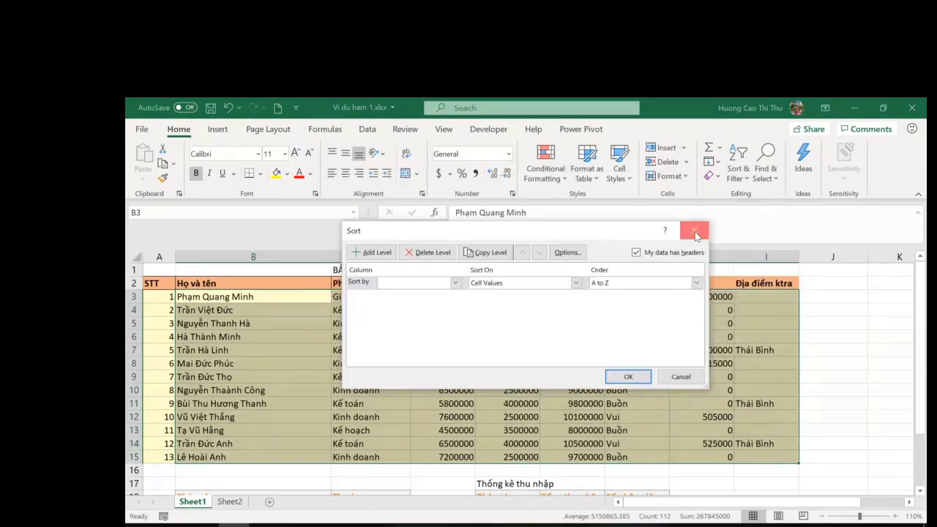
pyautogui.click(694, 229)
pyautogui.click(367, 128)
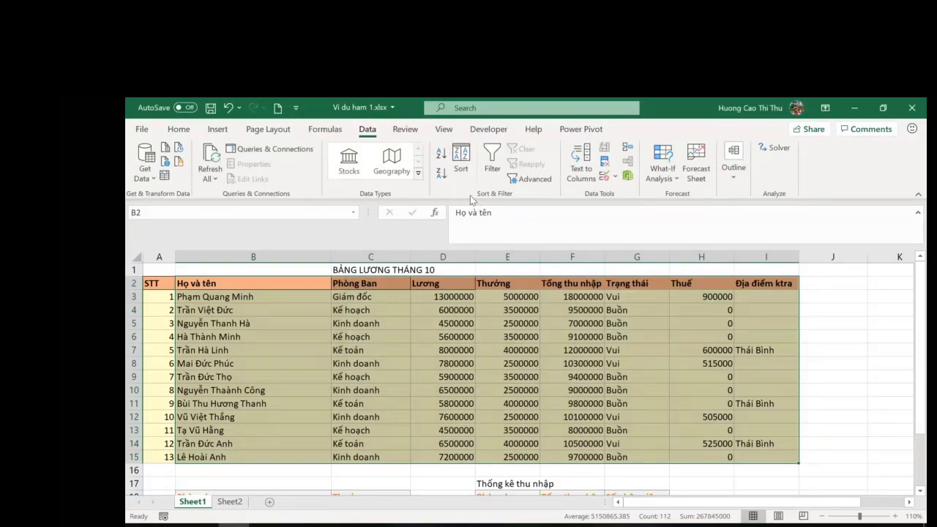
# In the Sort dialog, set the first level to Phòng Ban, Cell Values, A to Z.
pyautogui.click(464, 154)
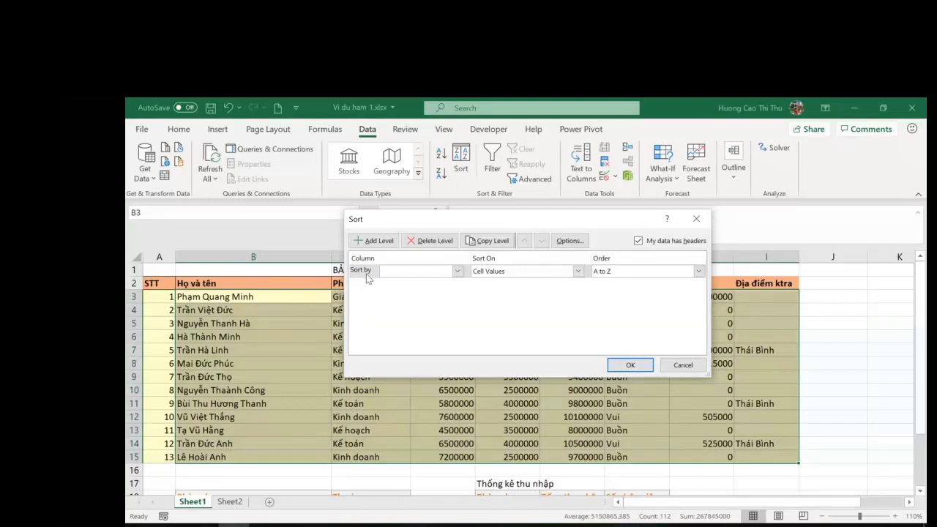
pyautogui.click(458, 273)
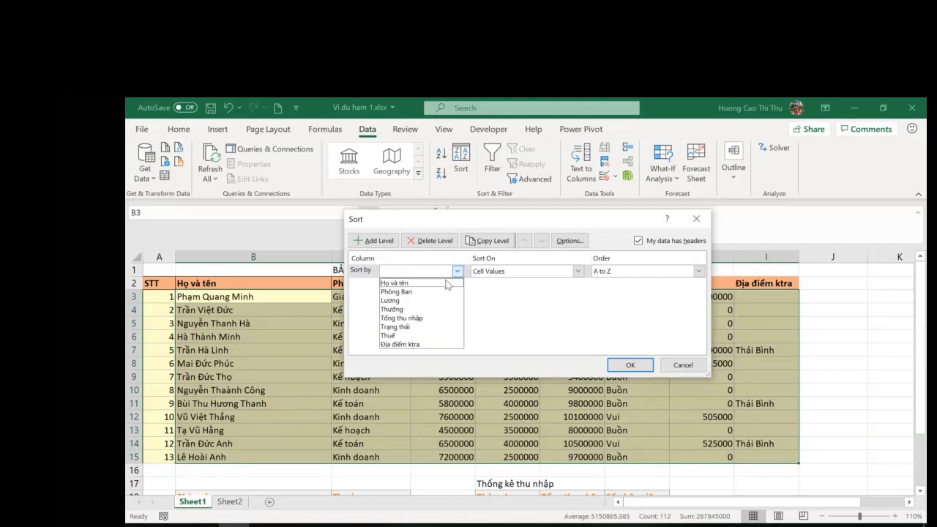
pyautogui.click(418, 292)
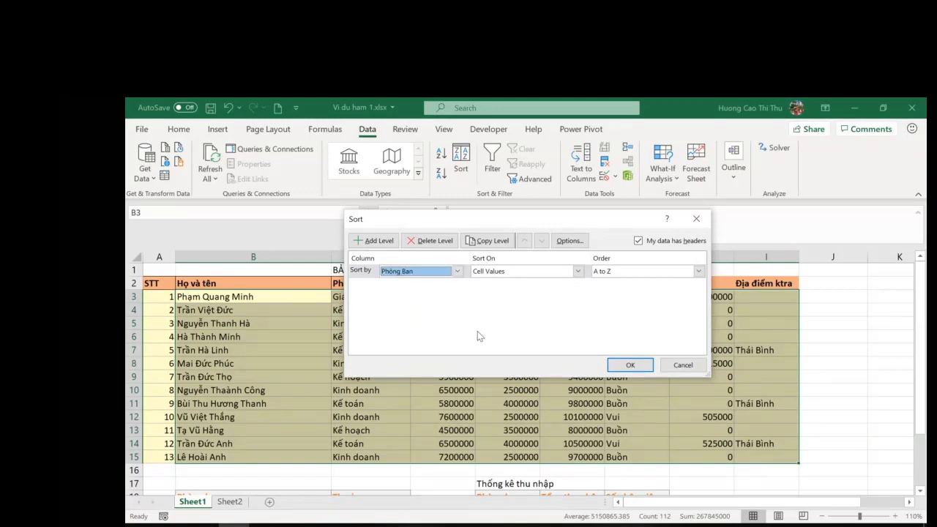
pyautogui.click(578, 271)
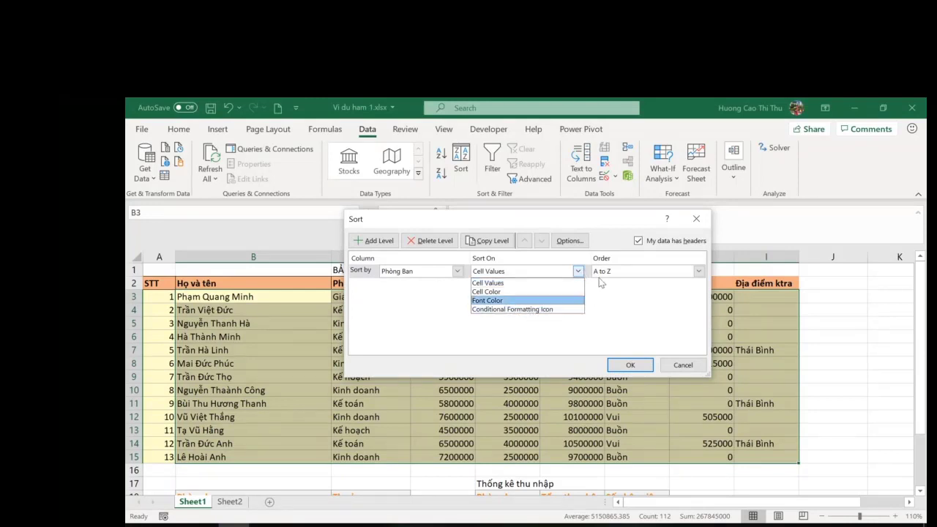
pyautogui.click(578, 271)
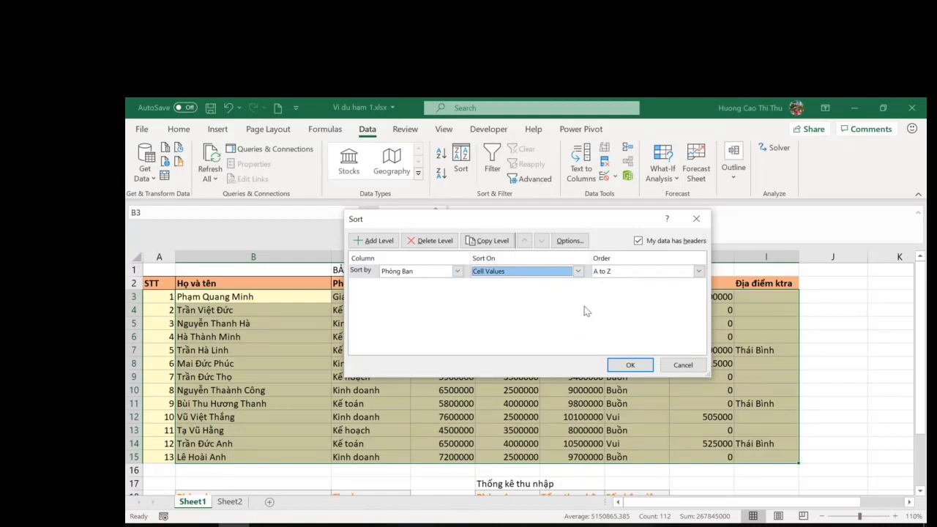
pyautogui.click(699, 271)
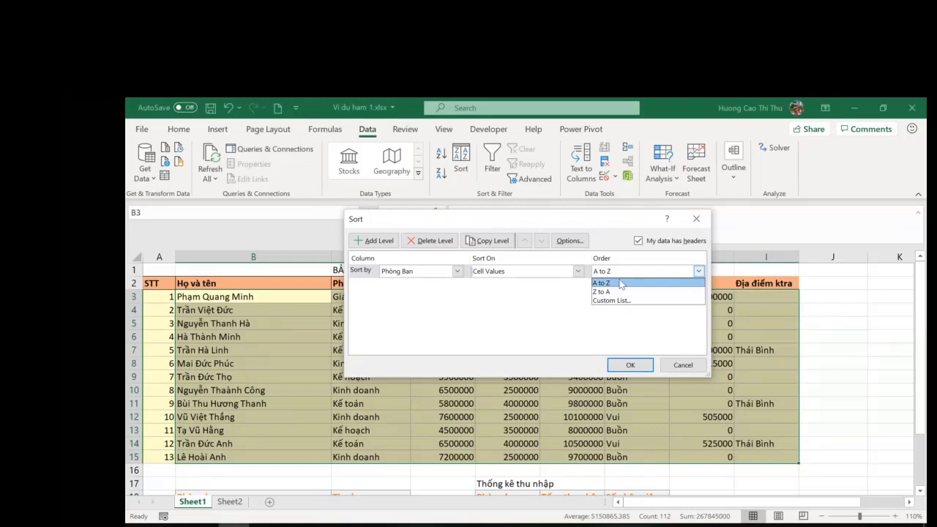
pyautogui.click(618, 283)
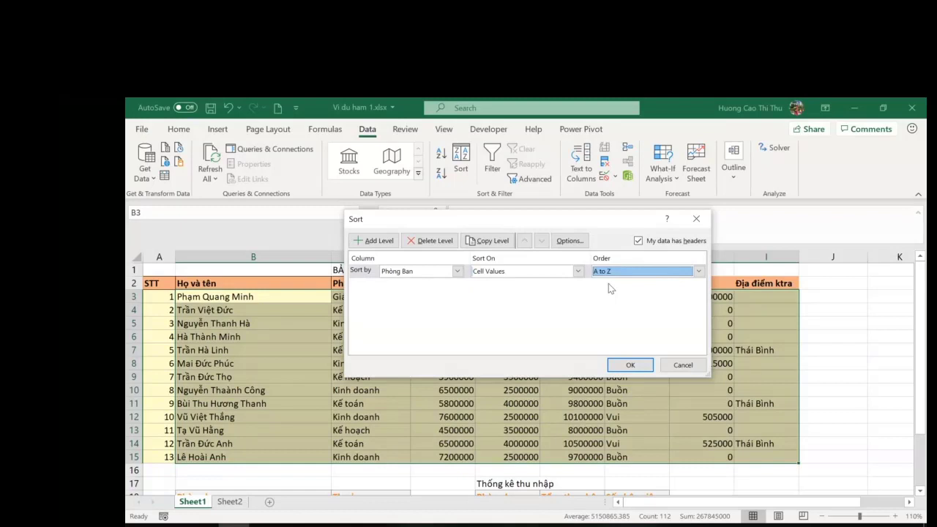
# Add a Then by level for Tổng thu nhập, Largest to Smallest, and apply the sort.
pyautogui.click(368, 244)
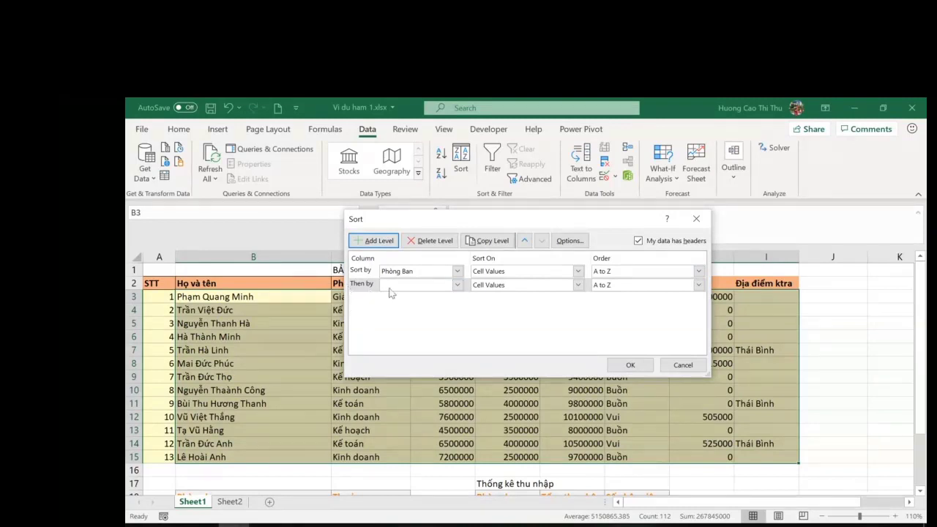
pyautogui.click(457, 285)
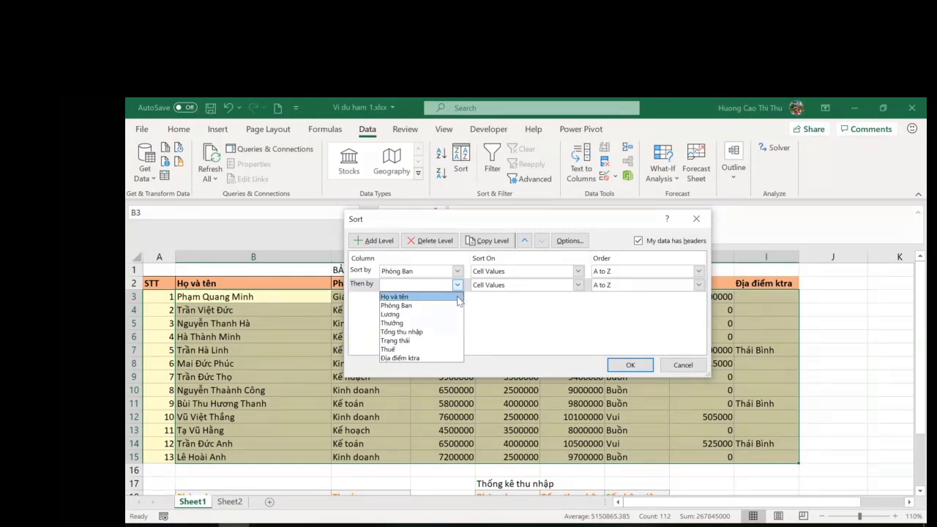
pyautogui.click(441, 332)
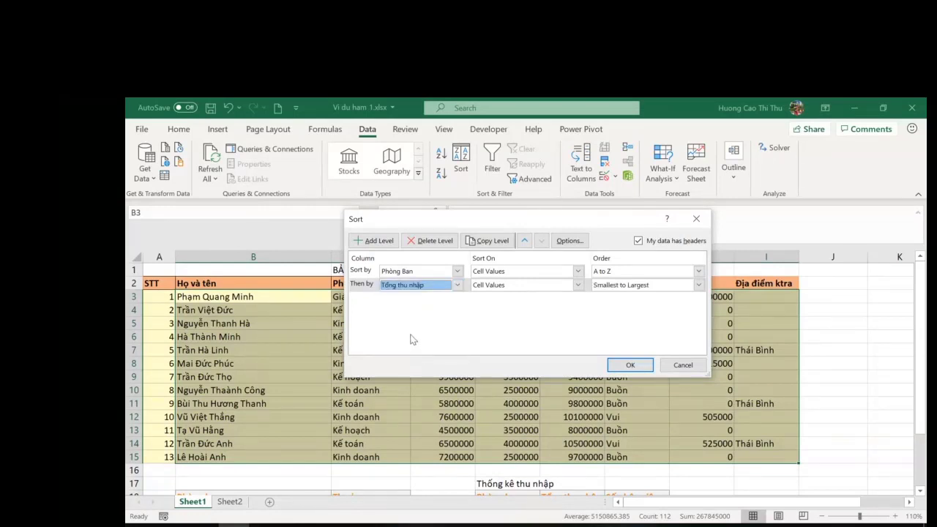
pyautogui.click(697, 286)
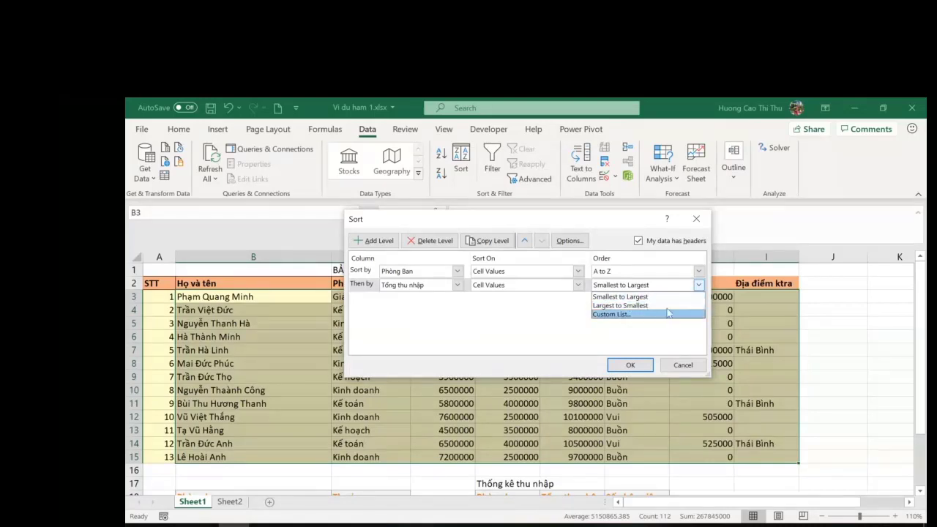
pyautogui.click(628, 306)
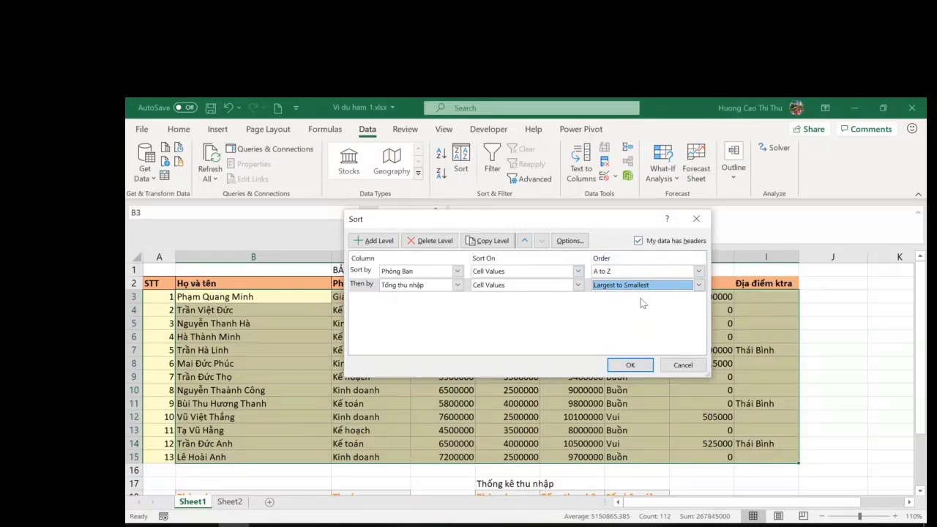
pyautogui.click(629, 366)
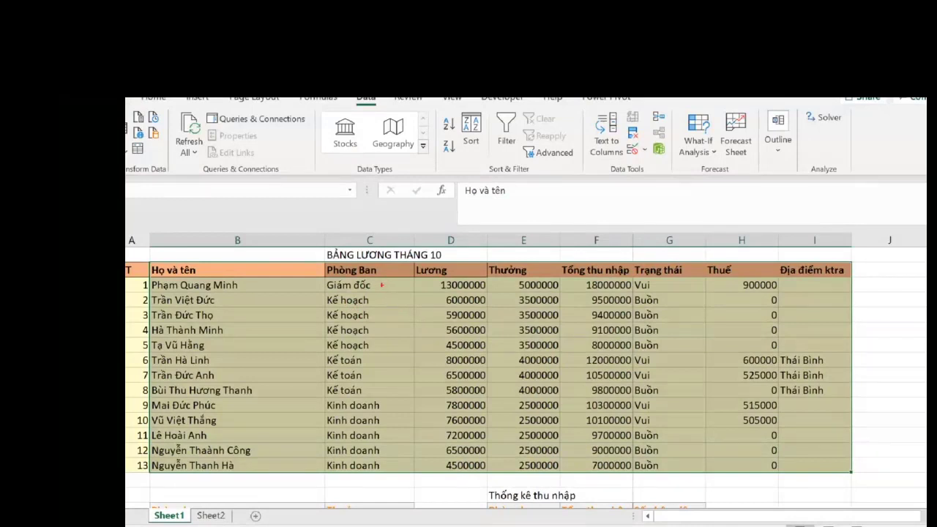
pyautogui.moveTo(324, 294); pyautogui.dragTo(572, 295)
pyautogui.moveTo(328, 347)
pyautogui.mouseDown()
pyautogui.moveTo(460, 340)
pyautogui.moveTo(582, 352)
pyautogui.mouseUp()
pyautogui.moveTo(325, 396); pyautogui.dragTo(582, 398)
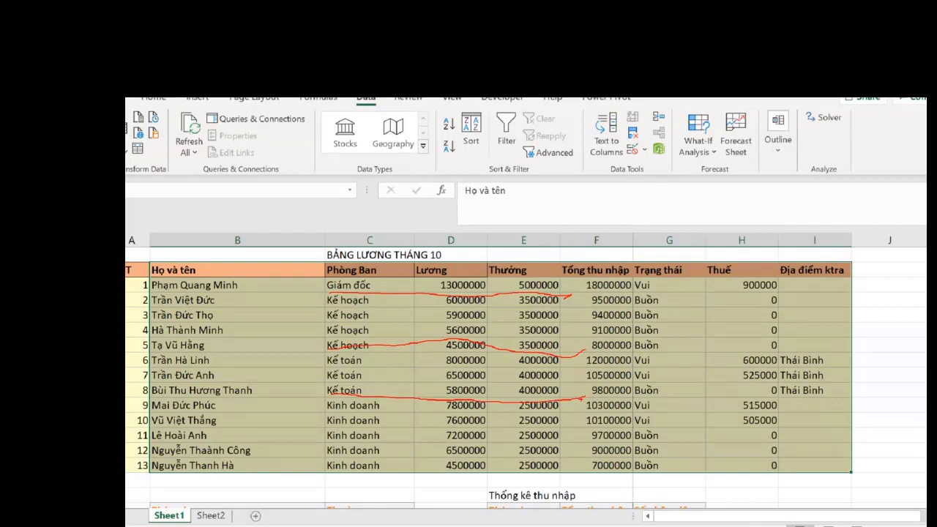
pyautogui.moveTo(567, 296); pyautogui.dragTo(607, 289)
pyautogui.moveTo(582, 352); pyautogui.dragTo(607, 359)
pyautogui.moveTo(586, 398); pyautogui.dragTo(604, 396)
# Undo the department sort with Ctrl+Z and clear the table selection.
pyautogui.press('Escape')
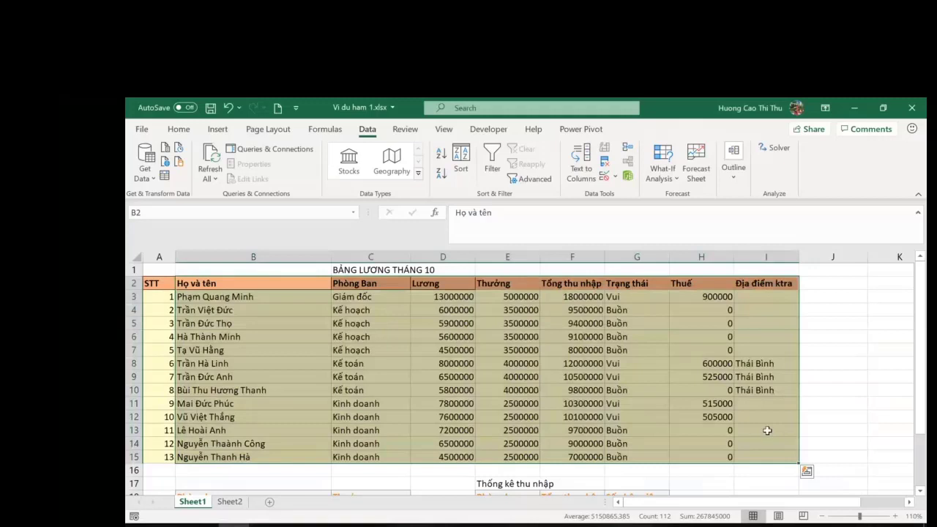
pyautogui.hotkey('ctrl', 'z')
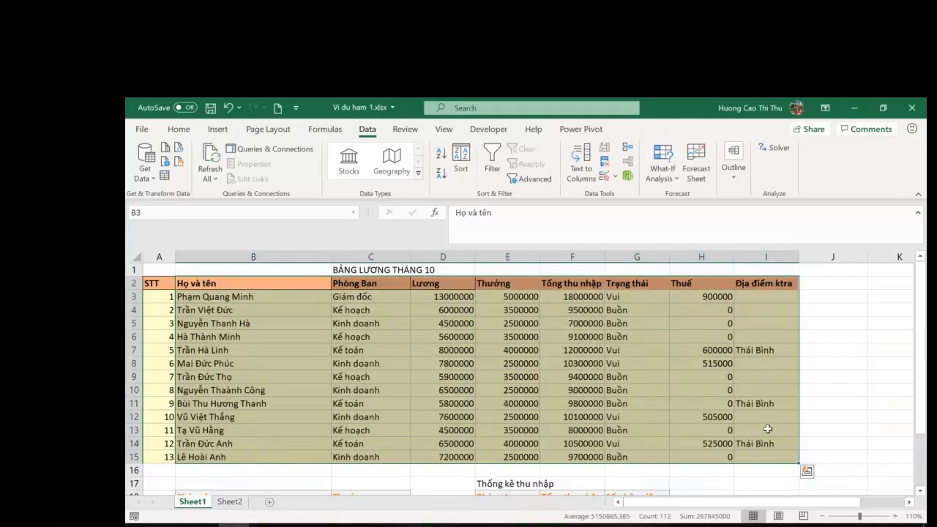
pyautogui.hotkey('ctrl', 'z')
pyautogui.click(369, 363)
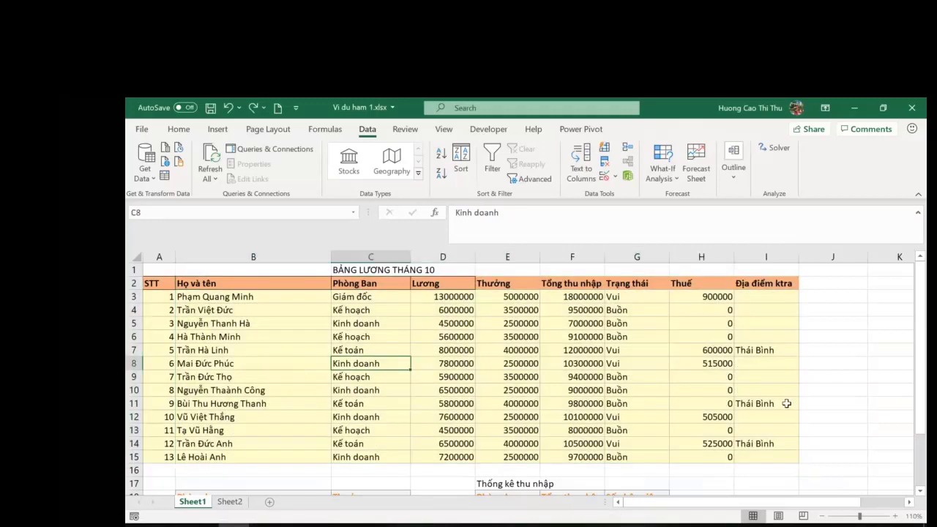
# Inspect the bonus VLOOKUP formula and several header cells, ending on Họ và tên.
pyautogui.click(533, 376)
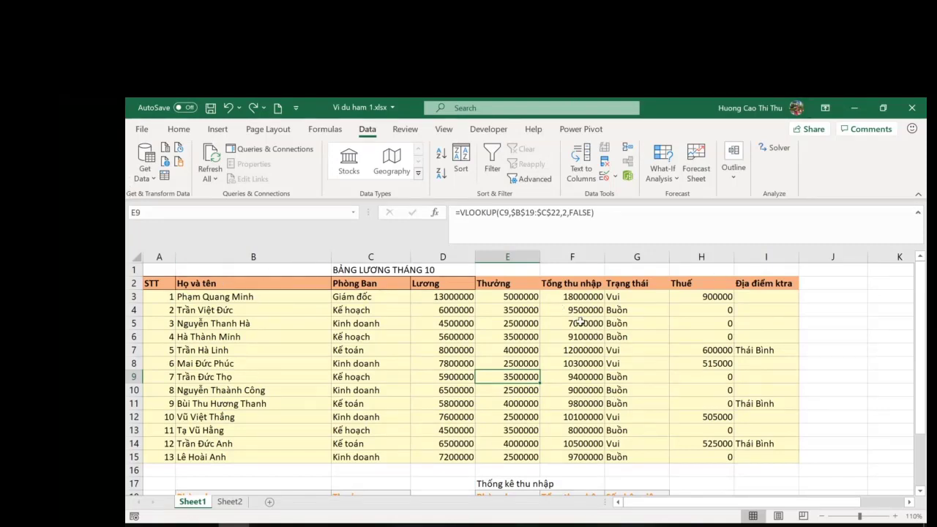
pyautogui.click(242, 284)
pyautogui.click(533, 285)
pyautogui.click(610, 284)
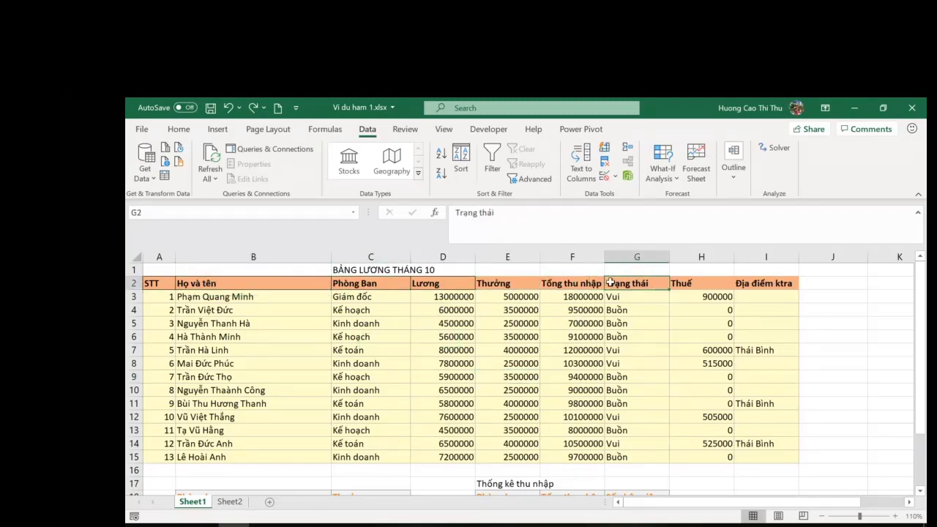
pyautogui.click(255, 285)
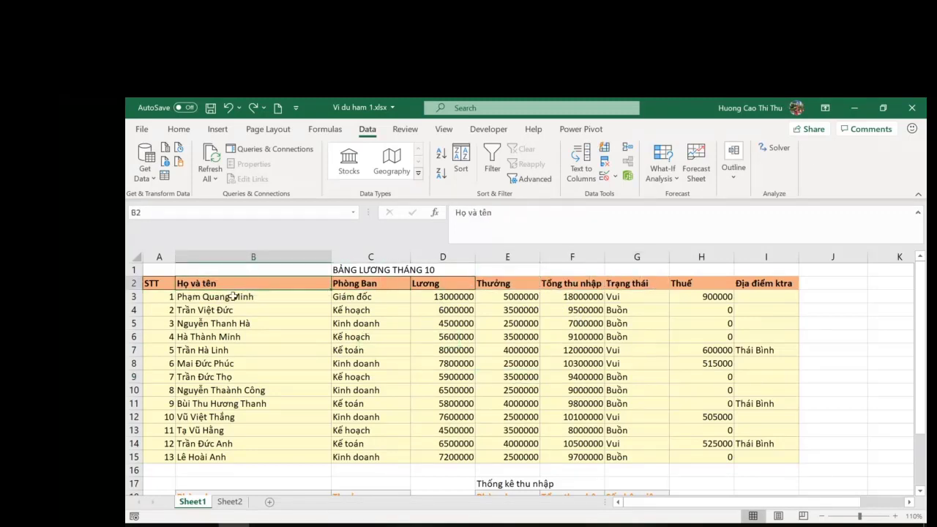
pyautogui.click(176, 132)
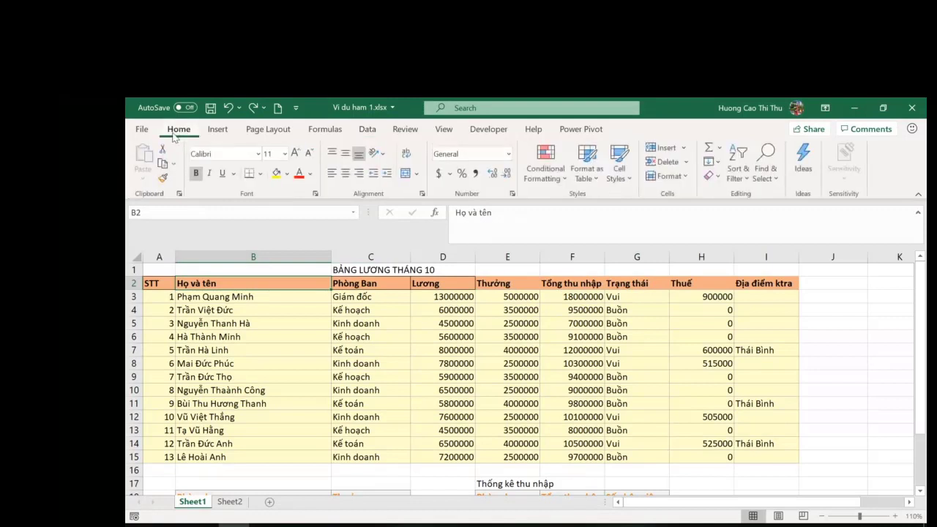
# Turn on AutoFilter for the table headers, undo it, and switch to the Data commands.
pyautogui.click(746, 182)
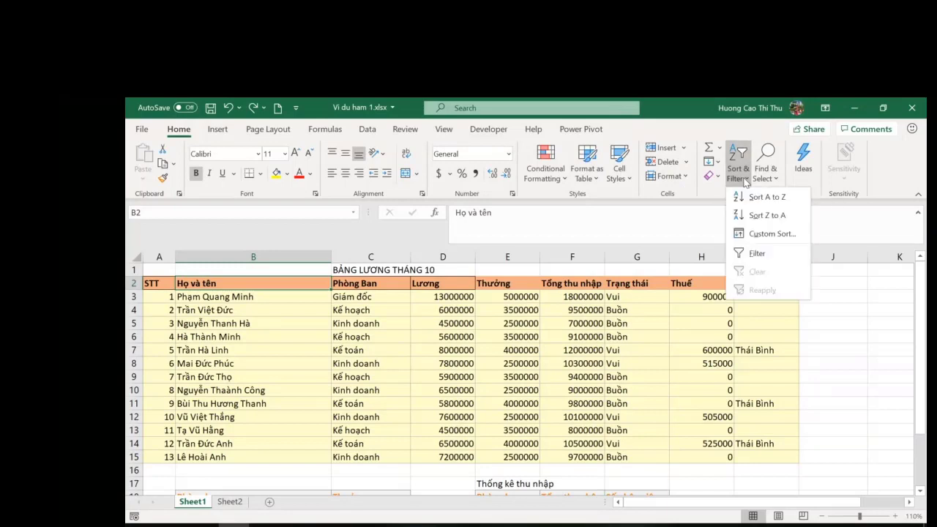
pyautogui.click(757, 253)
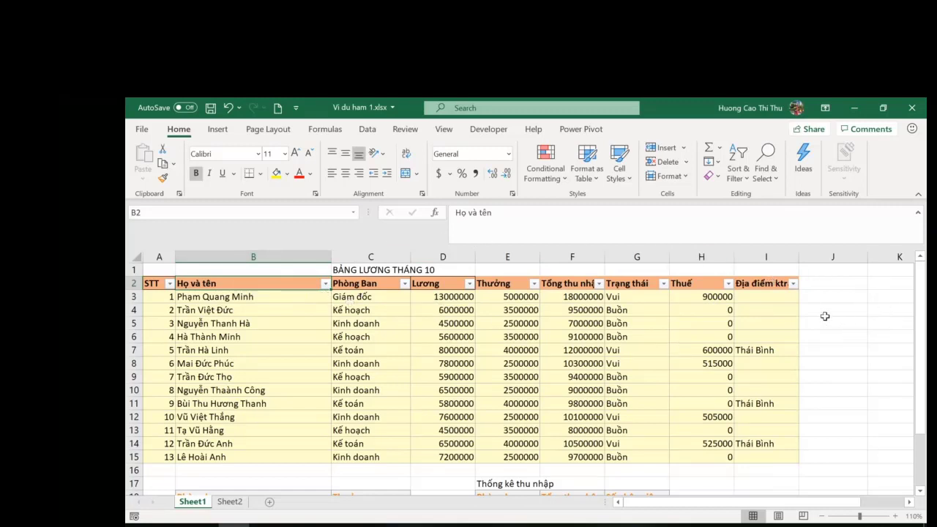
pyautogui.hotkey('ctrl', 'z')
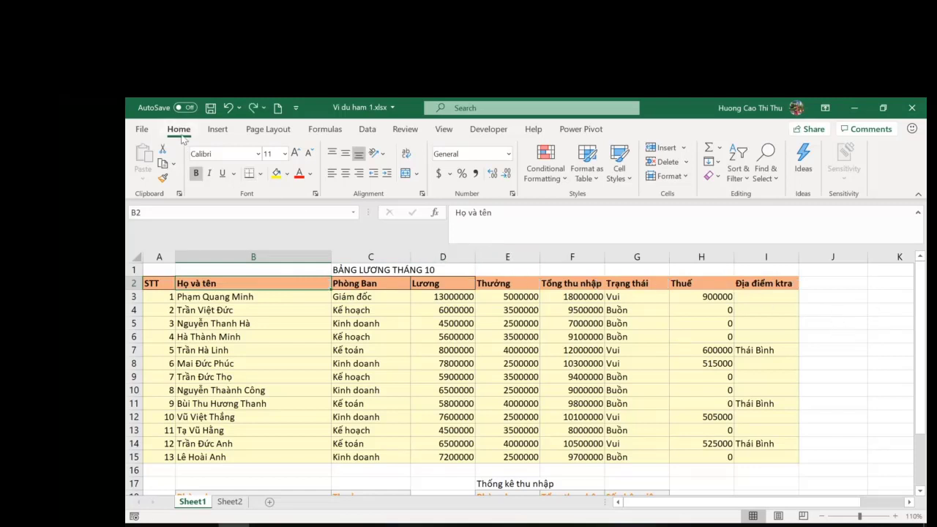
pyautogui.click(738, 178)
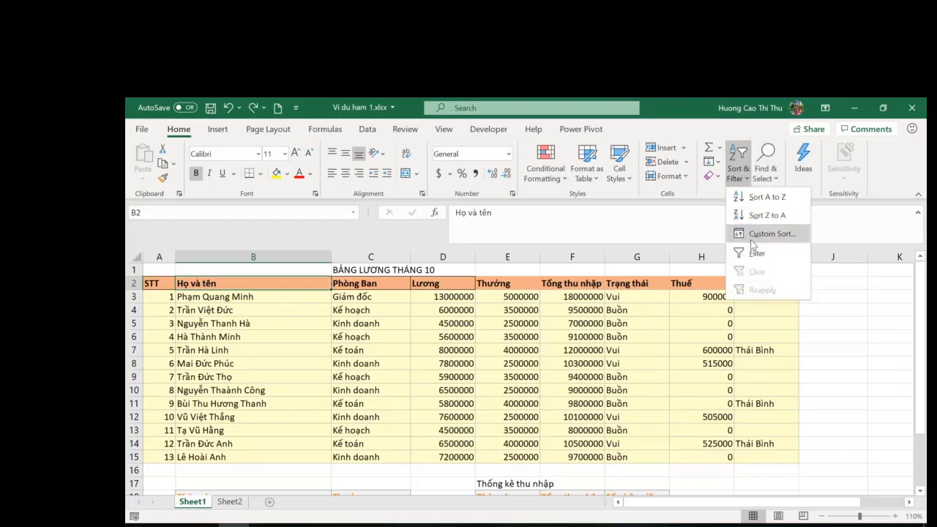
pyautogui.click(617, 226)
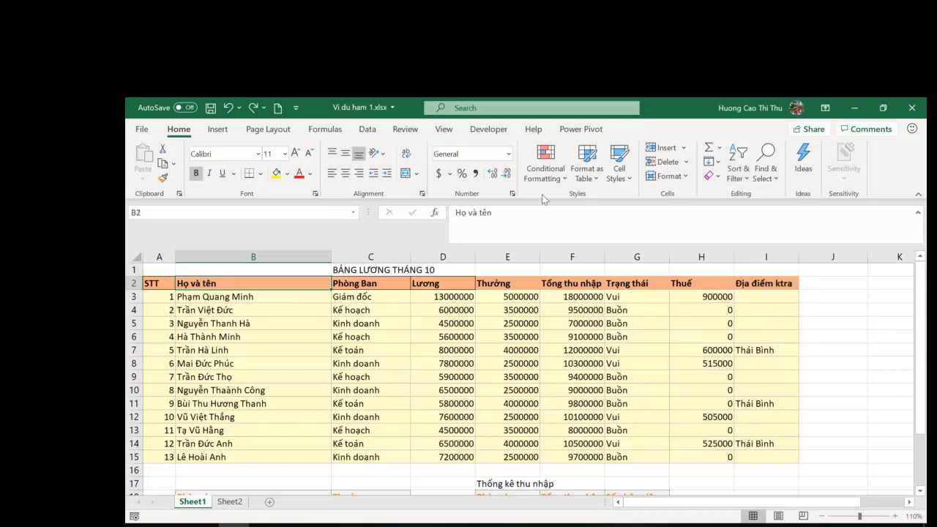
pyautogui.click(370, 133)
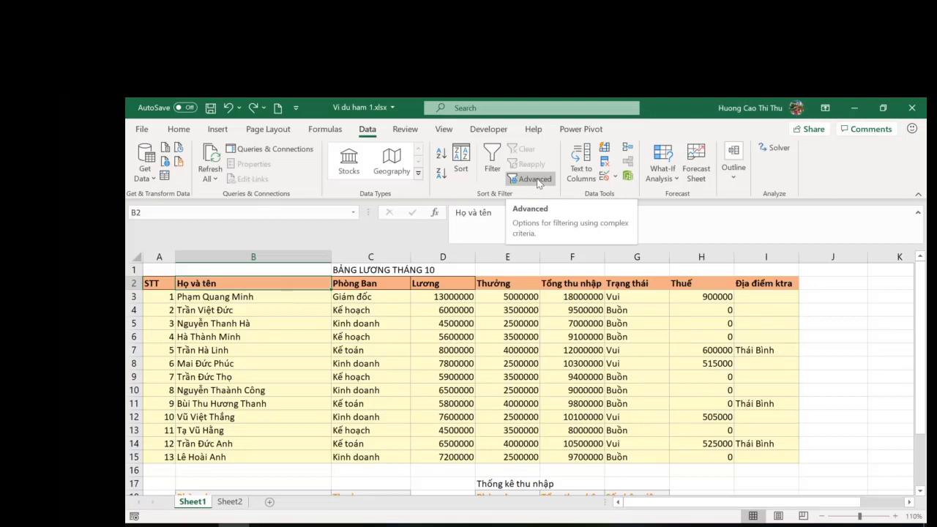
# Switch on AutoFilter for the salary table and open the Phòng Ban dropdown.
pyautogui.click(490, 153)
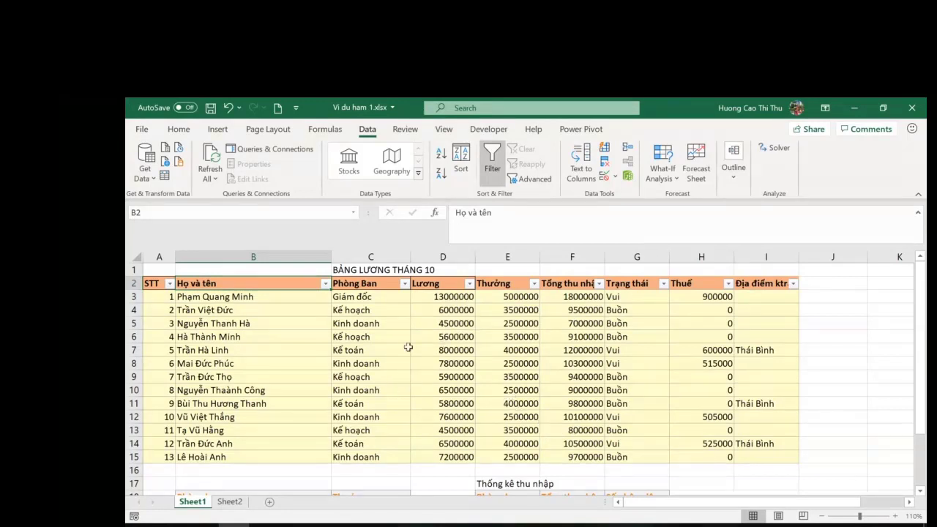
pyautogui.click(407, 286)
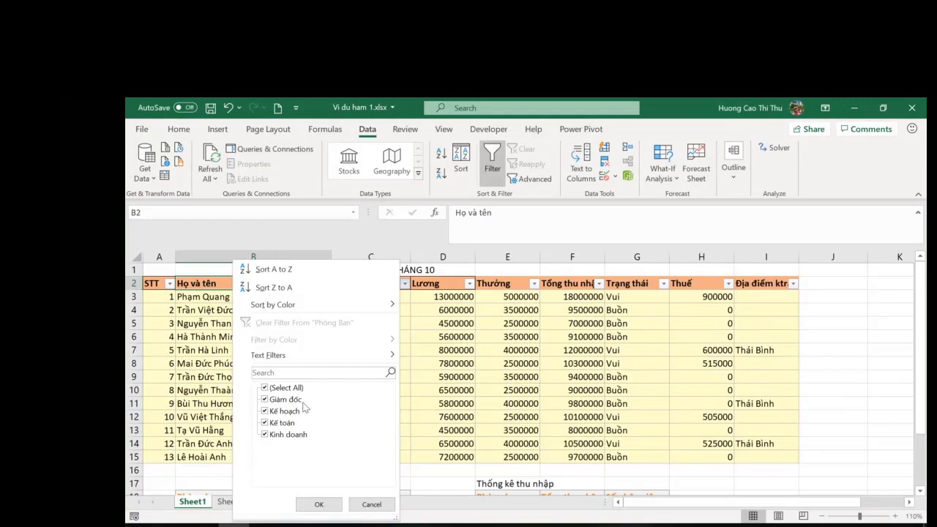
# Filter Phòng Ban to only the Kế hoạch department, showing 4 of 13 rows.
pyautogui.click(265, 388)
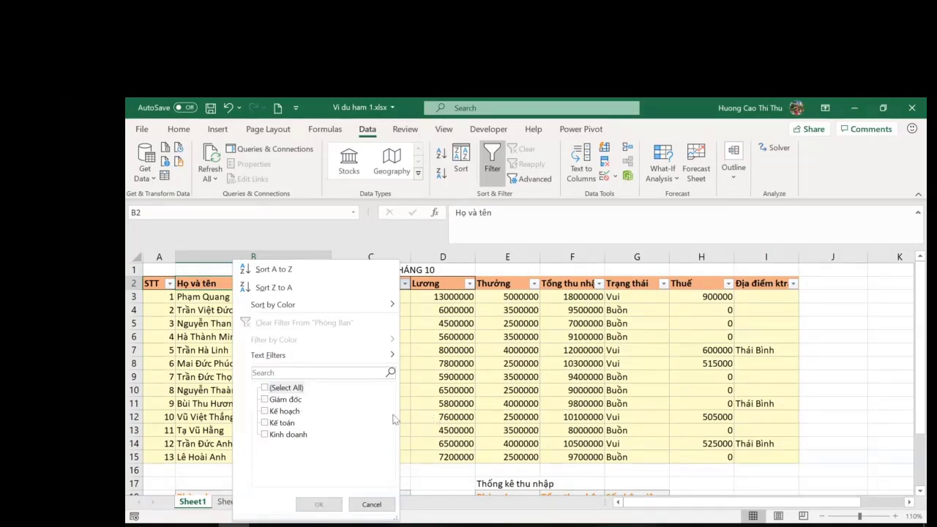
pyautogui.click(265, 412)
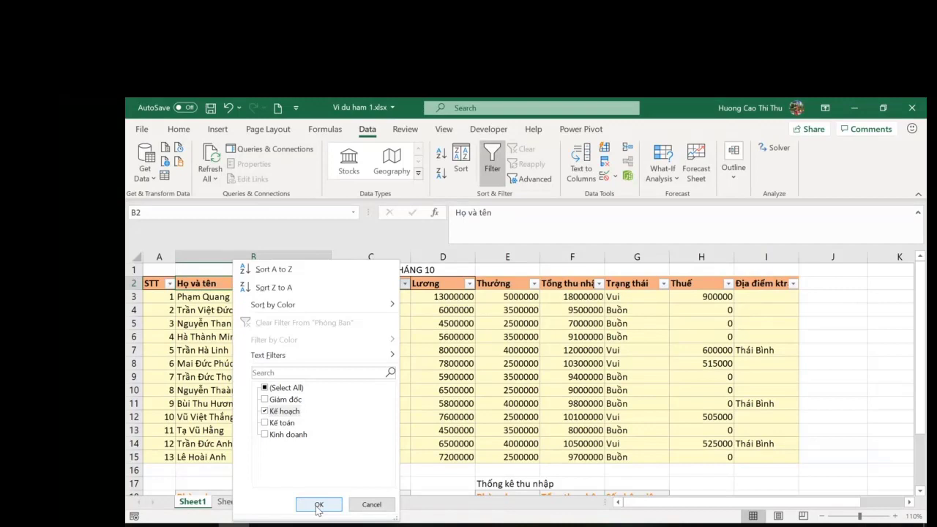
pyautogui.click(319, 505)
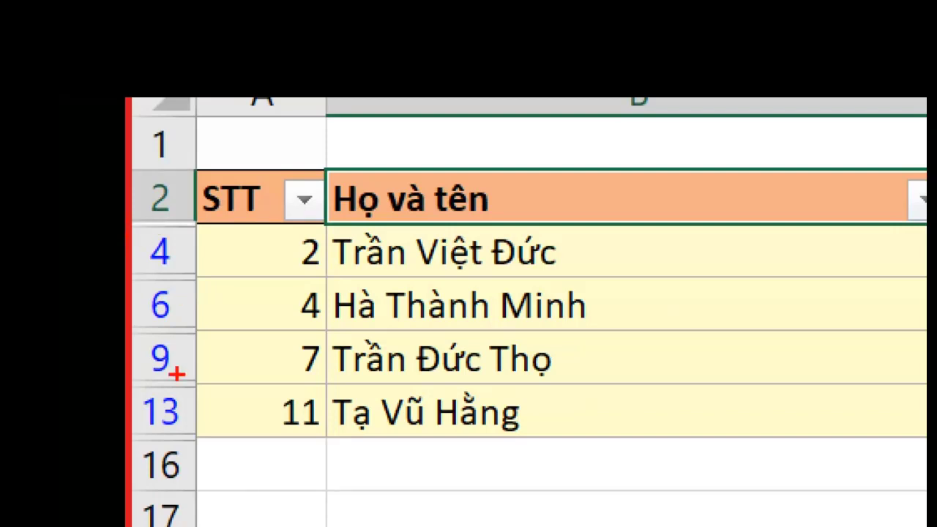
pyautogui.moveTo(163, 370)
pyautogui.mouseDown()
pyautogui.moveTo(181, 373)
pyautogui.moveTo(150, 407)
pyautogui.moveTo(199, 362)
pyautogui.moveTo(183, 359)
pyautogui.mouseUp()
pyautogui.moveTo(192, 306)
pyautogui.mouseDown()
pyautogui.moveTo(136, 326)
pyautogui.moveTo(208, 335)
pyautogui.moveTo(197, 300)
pyautogui.mouseUp()
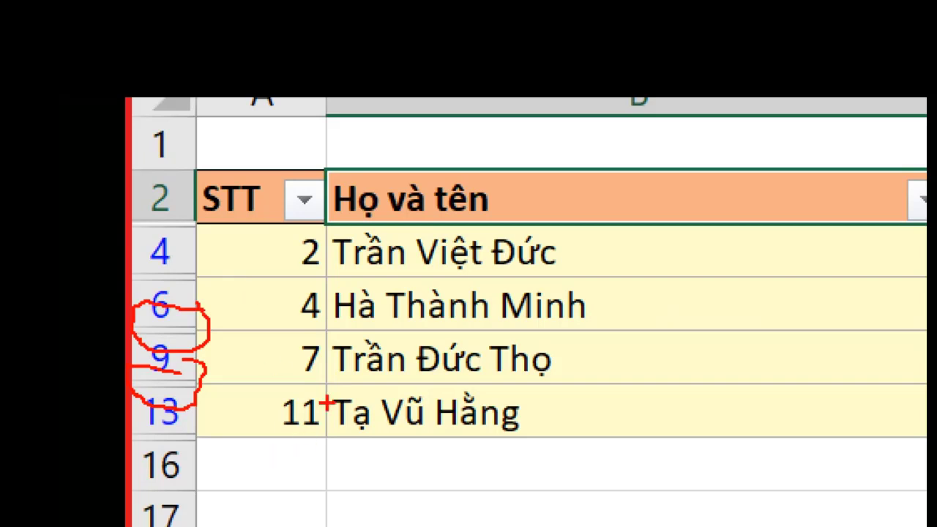
pyautogui.moveTo(202, 267); pyautogui.dragTo(133, 267)
pyautogui.moveTo(136, 300)
pyautogui.mouseDown()
pyautogui.moveTo(186, 300)
pyautogui.moveTo(189, 270)
pyautogui.mouseUp()
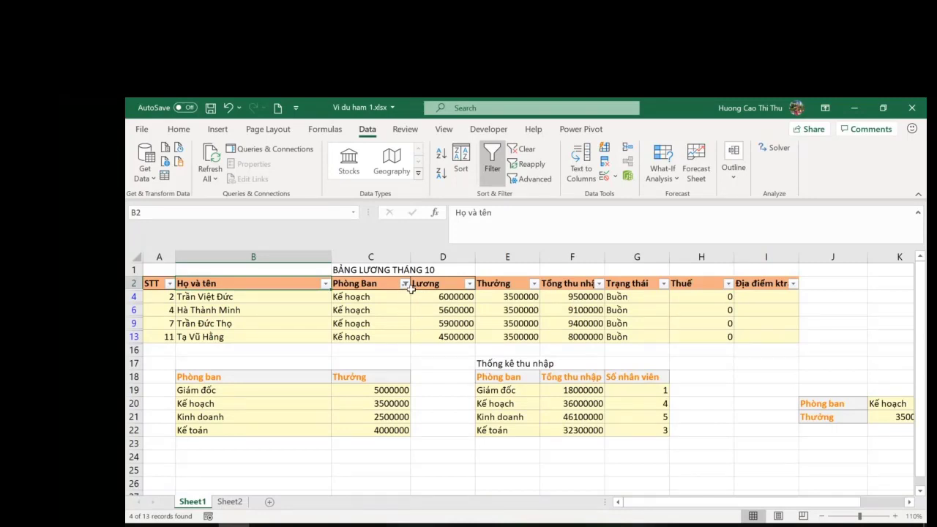
# Clear the filter from the Phòng Ban column so all 13 rows return.
pyautogui.click(405, 285)
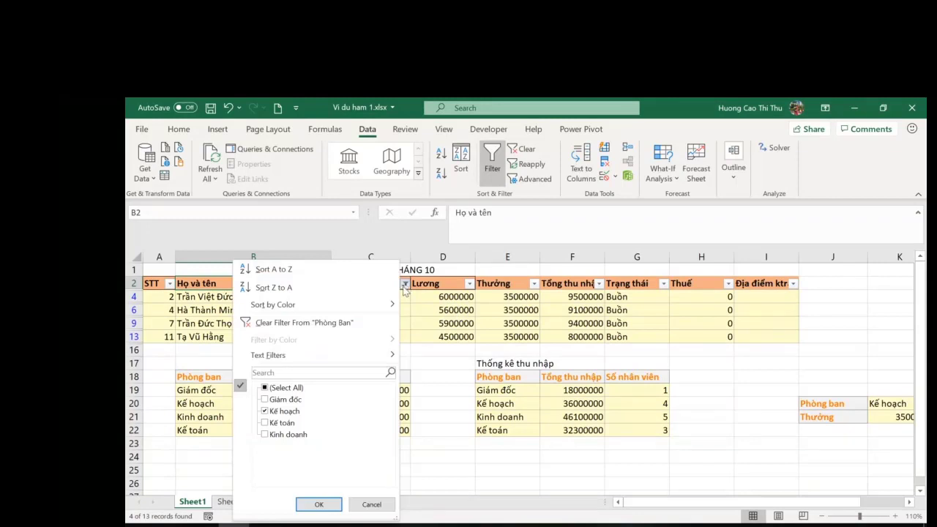
pyautogui.click(308, 325)
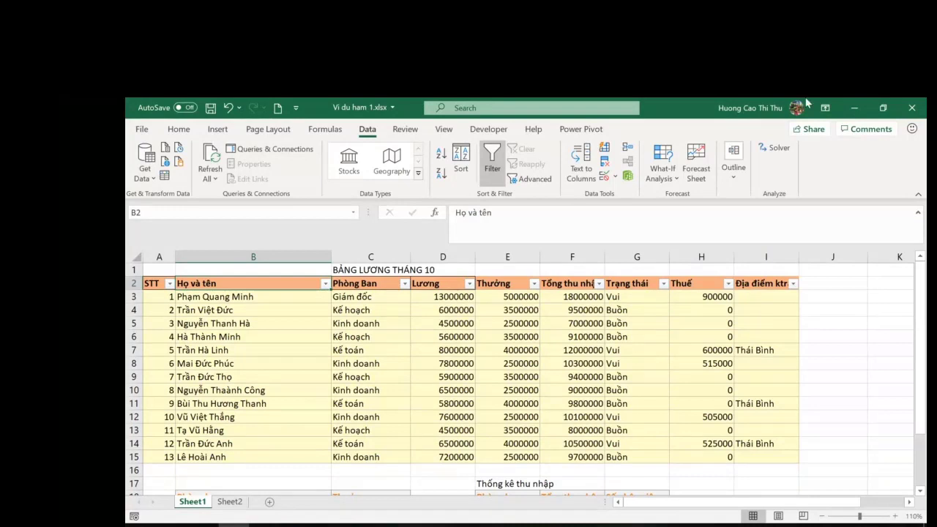
# Open the Lương column's filter list and bring up its Number Filters submenu.
pyautogui.click(469, 283)
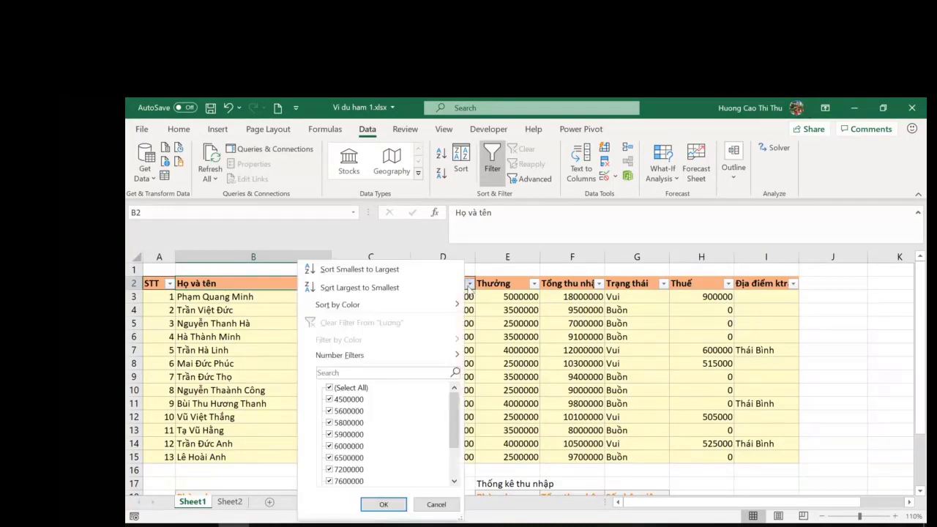
pyautogui.moveTo(454, 407)
pyautogui.mouseDown()
pyautogui.moveTo(450, 448)
pyautogui.moveTo(456, 393)
pyautogui.mouseUp()
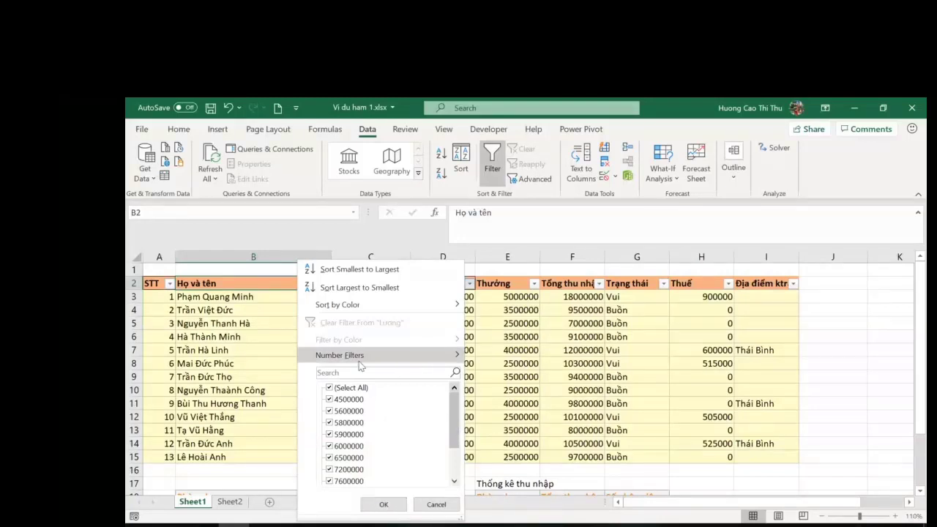
pyautogui.moveTo(355, 360)
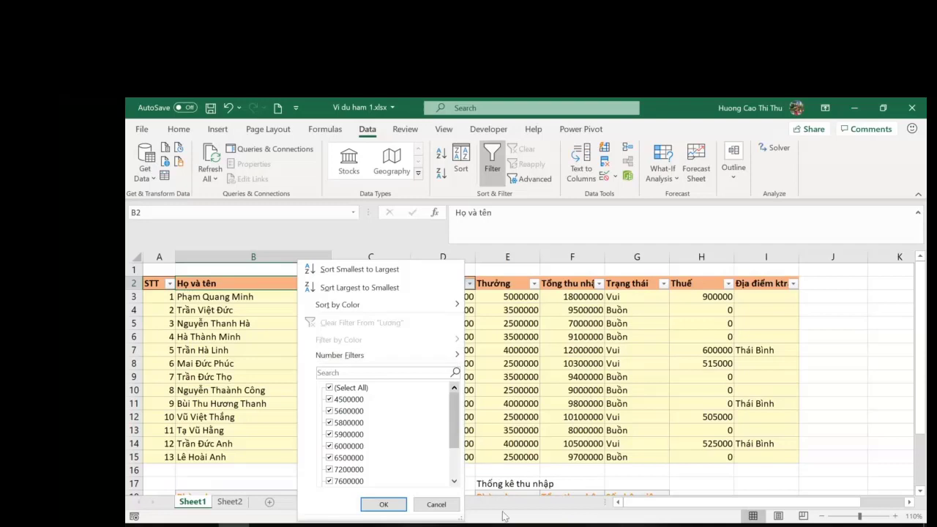
pyautogui.moveTo(450, 356)
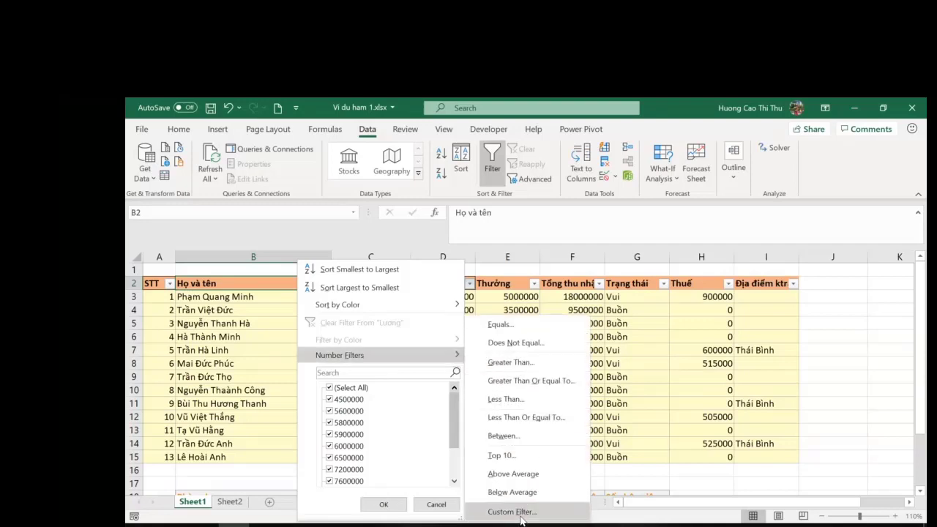
# Start a Custom AutoFilter on Lương with the first condition 'is less than 7000000'.
pyautogui.click(522, 512)
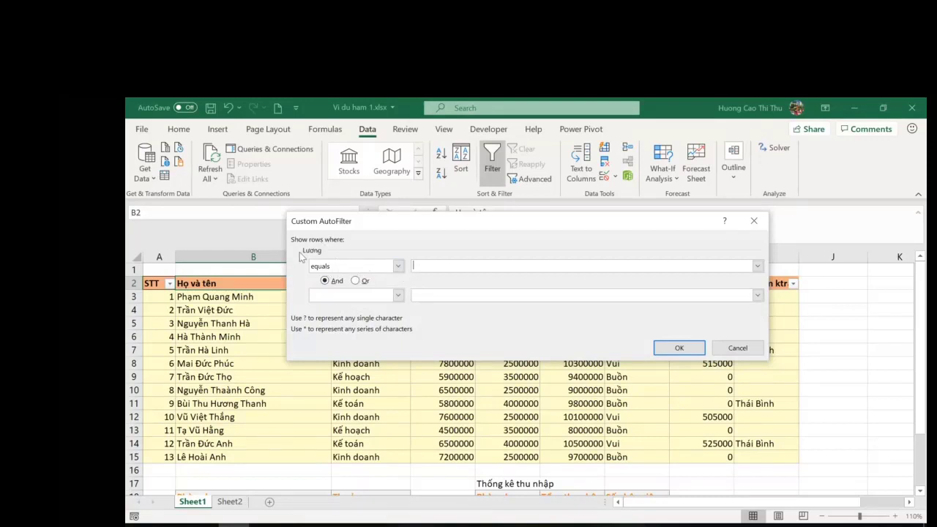
pyautogui.click(399, 266)
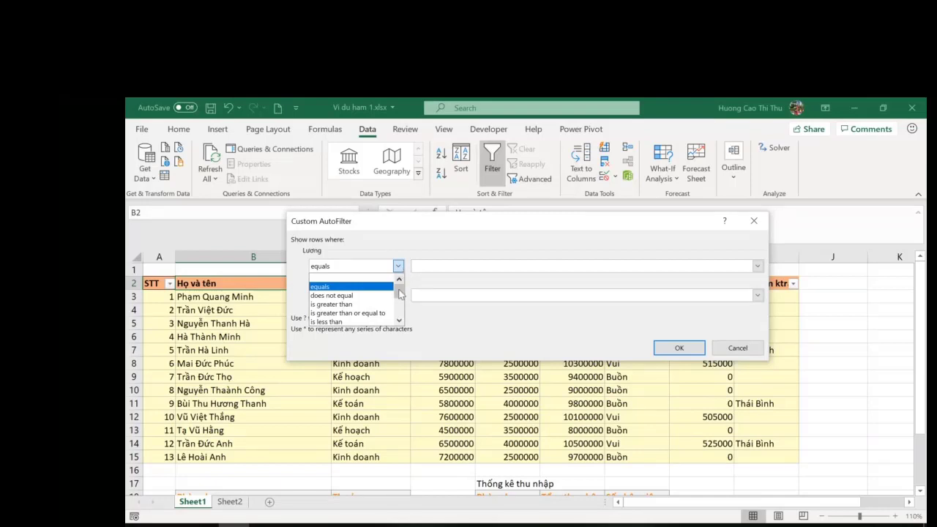
pyautogui.click(339, 326)
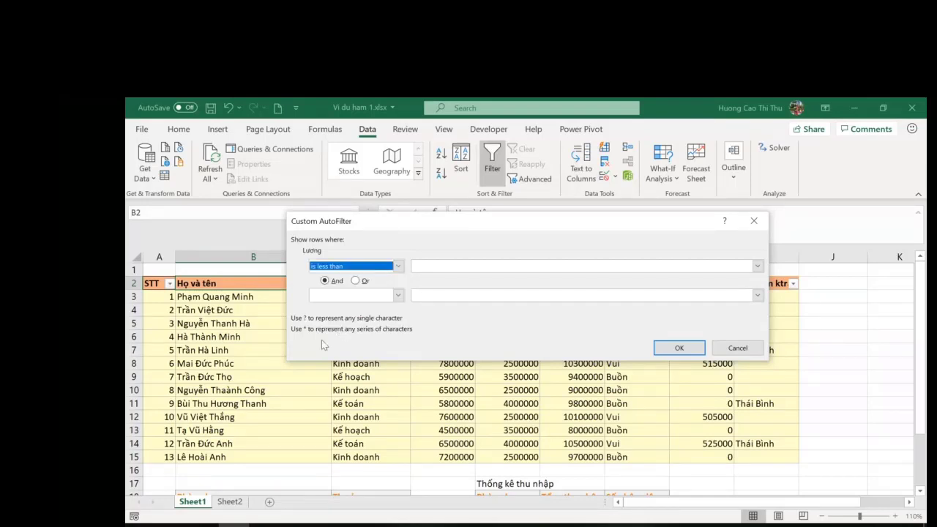
pyautogui.click(449, 268)
pyautogui.write('70')
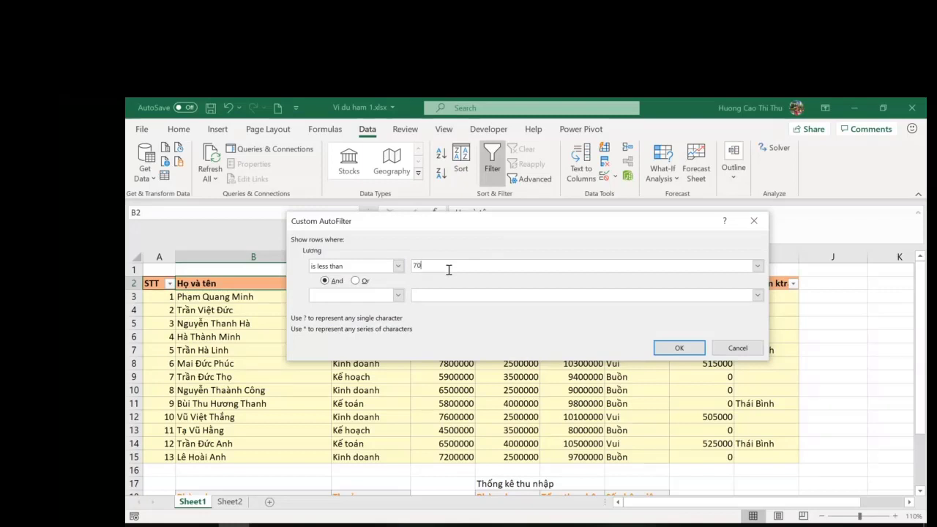
pyautogui.write('00000')
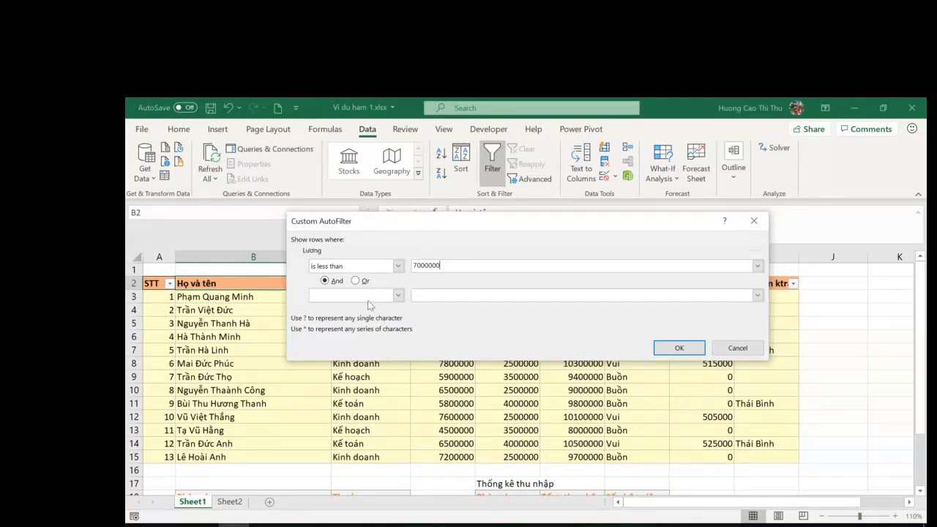
# Add an Or condition 'is greater than 8000000' and apply it, leaving 9 of 13 records.
pyautogui.click(355, 280)
pyautogui.click(399, 295)
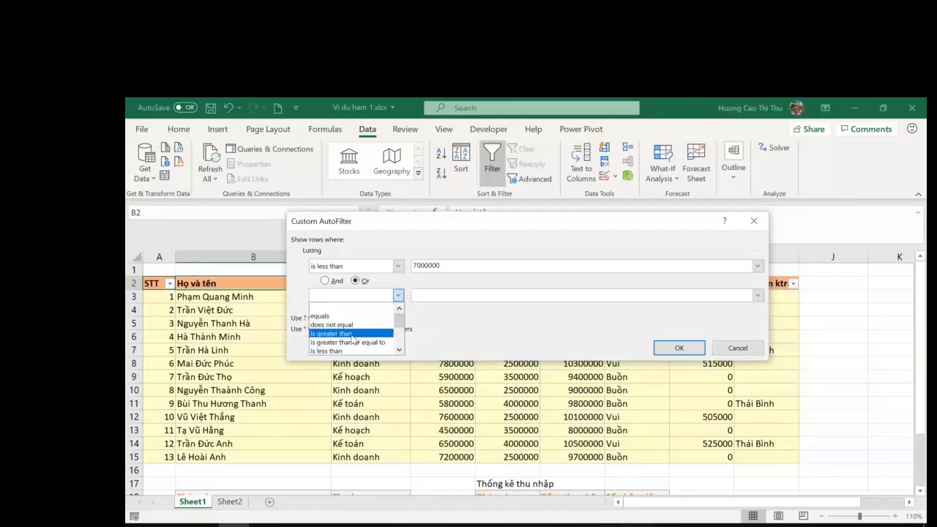
pyautogui.click(350, 334)
pyautogui.click(416, 296)
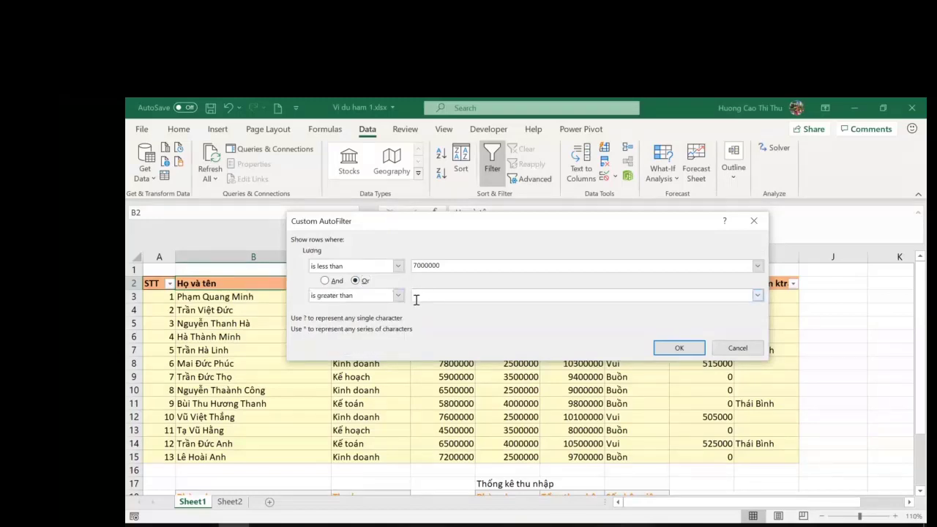
pyautogui.write('8000000')
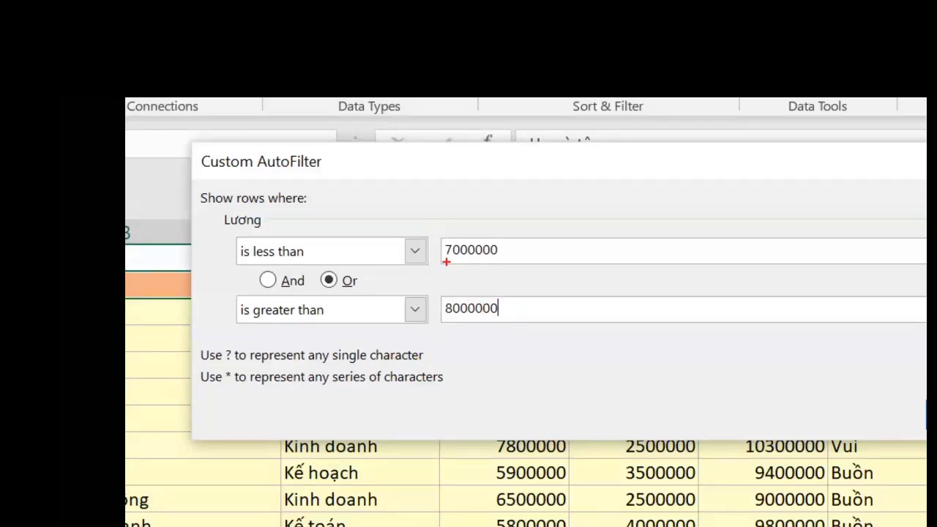
pyautogui.moveTo(225, 256)
pyautogui.mouseDown()
pyautogui.moveTo(446, 271)
pyautogui.moveTo(530, 253)
pyautogui.moveTo(455, 220)
pyautogui.moveTo(238, 218)
pyautogui.moveTo(218, 260)
pyautogui.mouseUp()
pyautogui.moveTo(288, 277)
pyautogui.mouseDown()
pyautogui.moveTo(235, 297)
pyautogui.moveTo(427, 381)
pyautogui.moveTo(534, 316)
pyautogui.moveTo(457, 293)
pyautogui.moveTo(267, 285)
pyautogui.mouseUp()
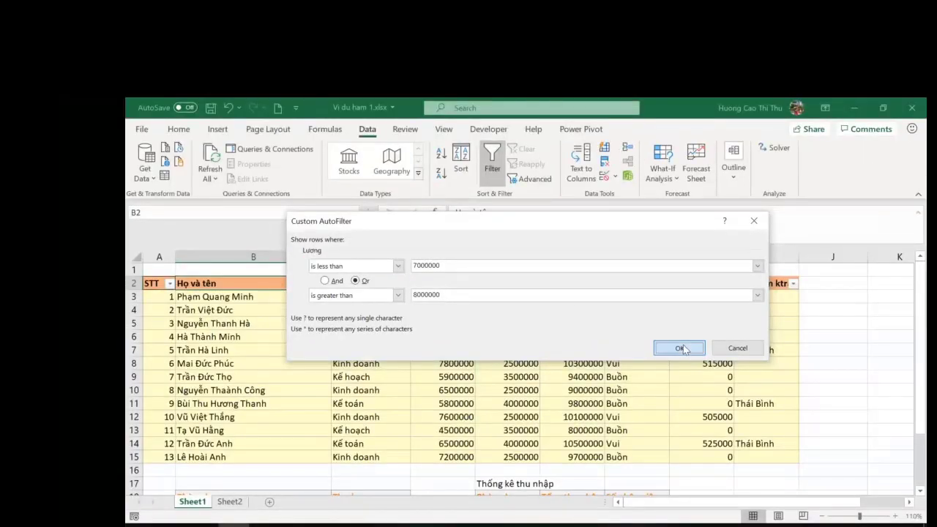
pyautogui.click(680, 349)
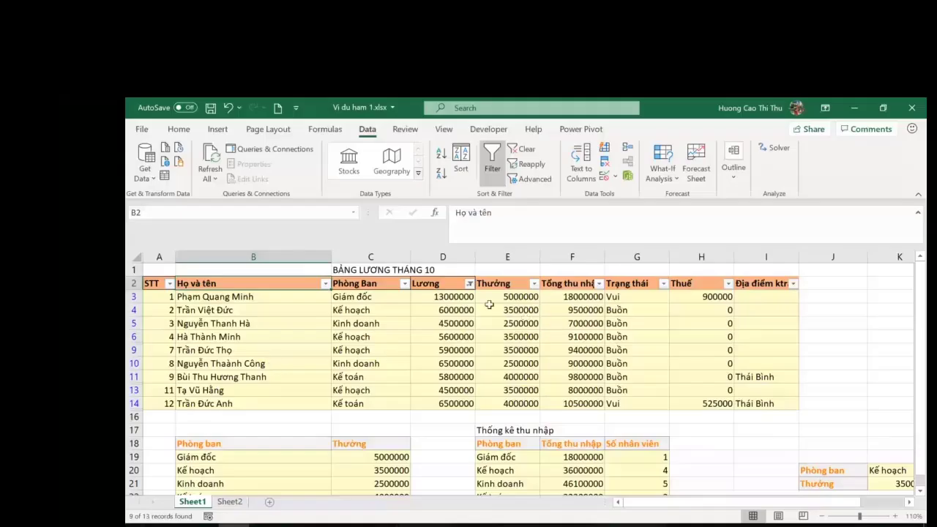
# Clear the Lương filter to restore all 13 rows, then show Họ và tên's Text Filters.
pyautogui.click(470, 284)
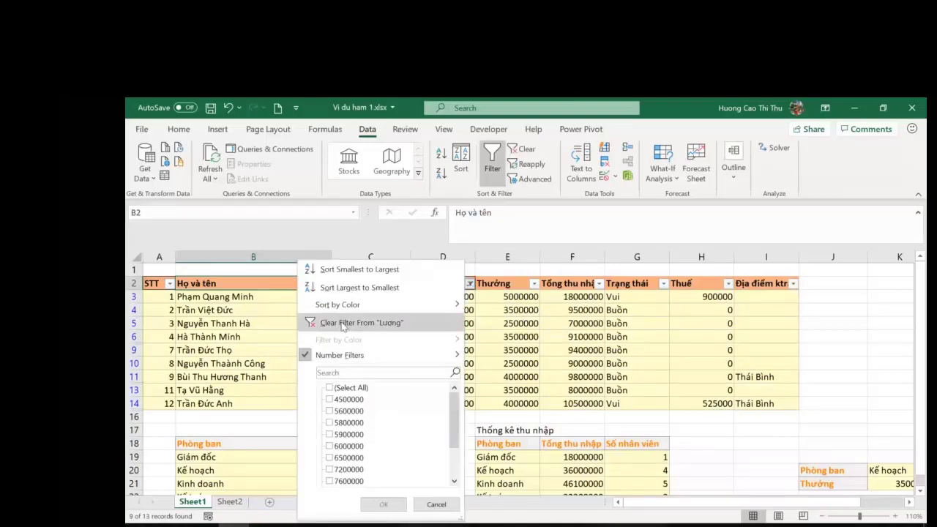
pyautogui.click(343, 325)
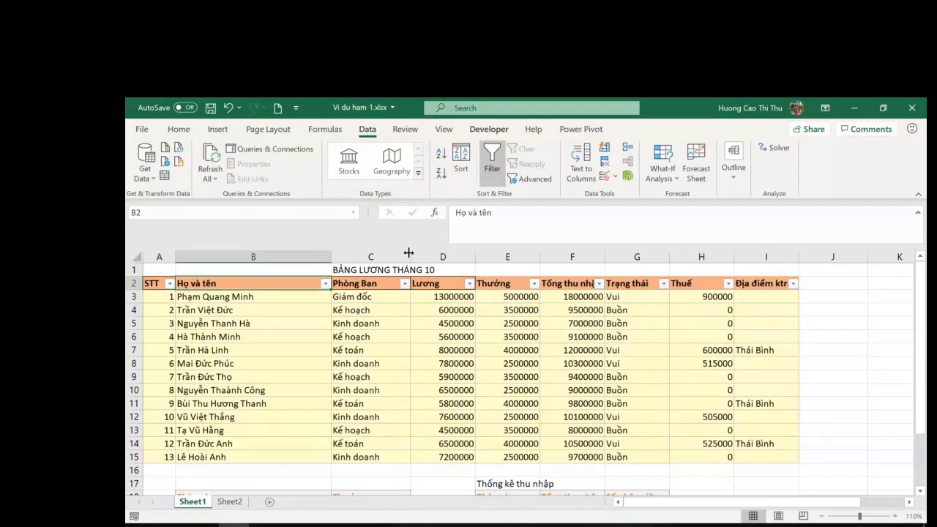
pyautogui.click(325, 284)
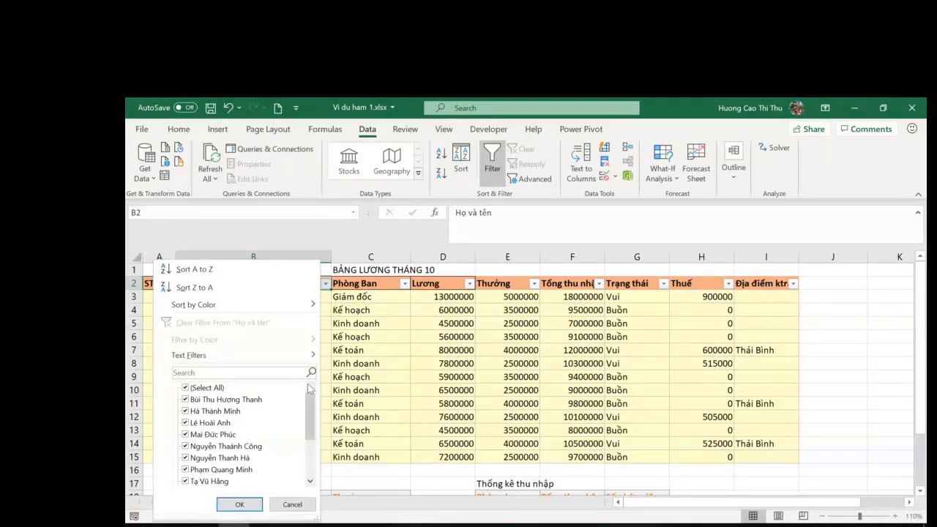
pyautogui.moveTo(237, 361)
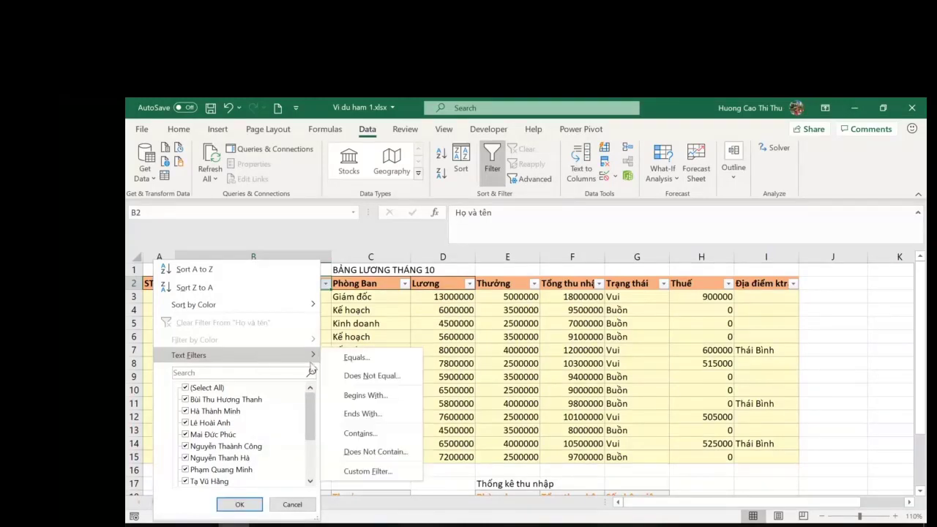
# Filter Họ và tên to names beginning with 'Trần', leaving 4 of 13 records.
pyautogui.click(365, 395)
pyautogui.write('Trần')
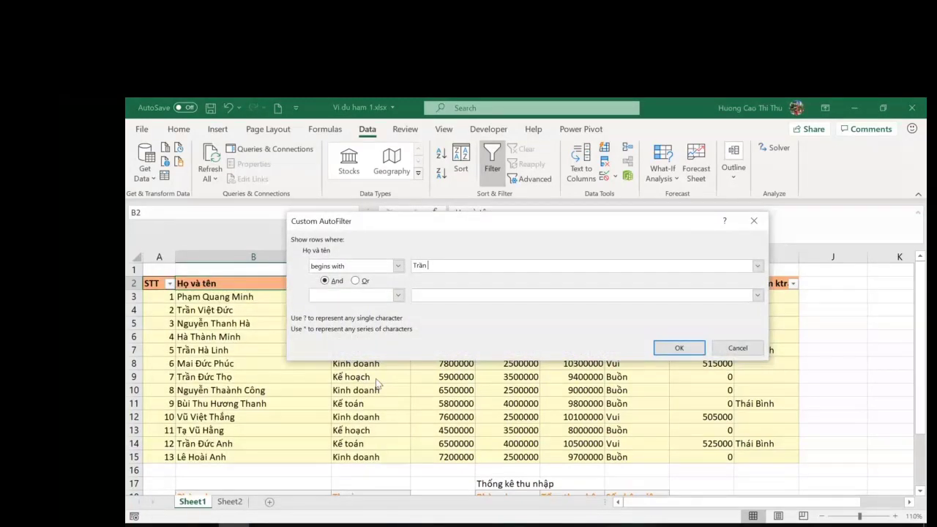
pyautogui.click(679, 348)
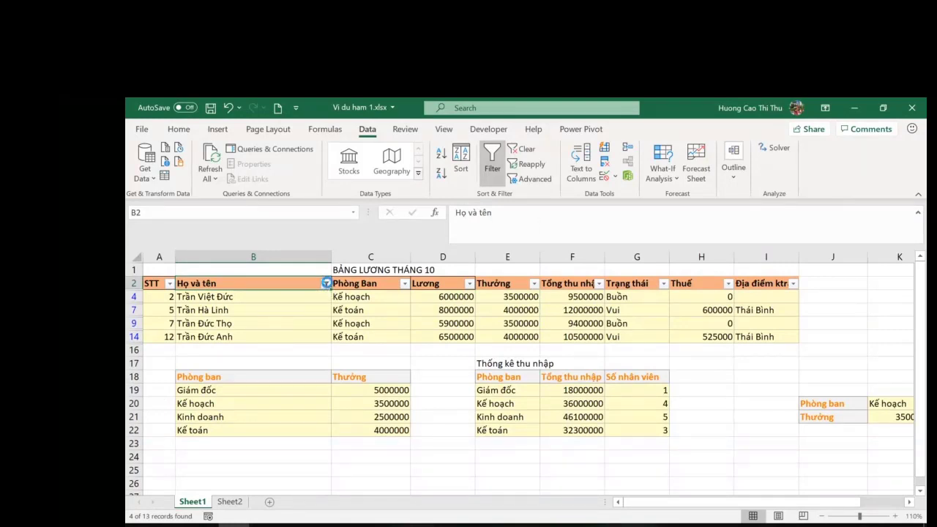
pyautogui.click(326, 284)
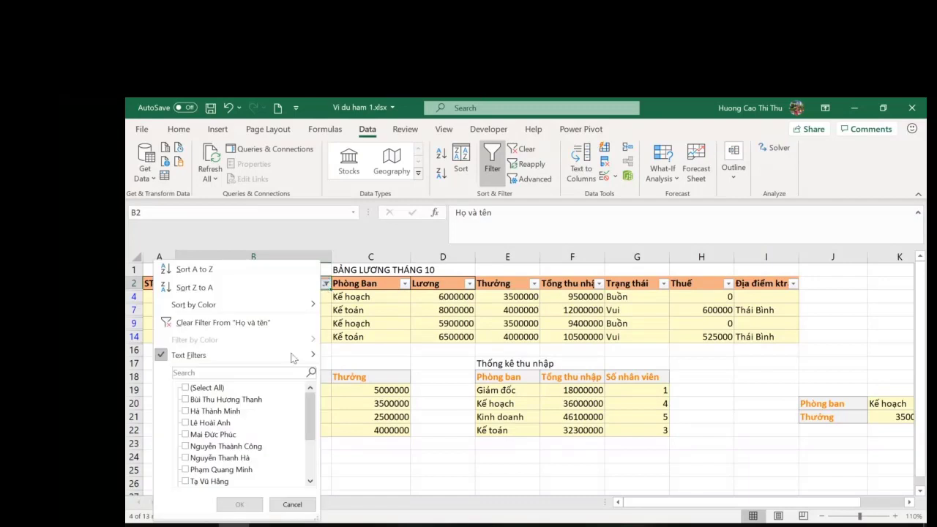
# Clear the Họ và tên name filter so all 13 employees show again.
pyautogui.click(212, 323)
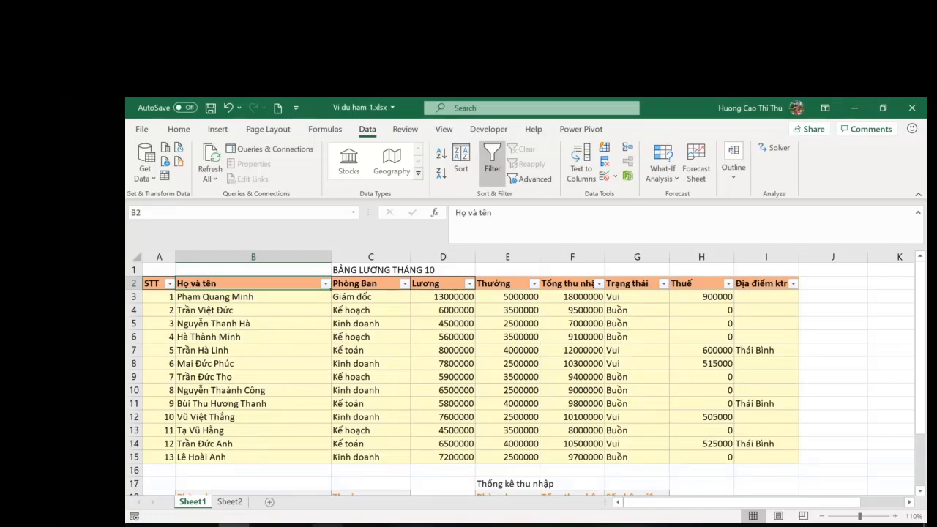
# Filter Phòng Ban to only the Kinh doanh department.
pyautogui.click(408, 294)
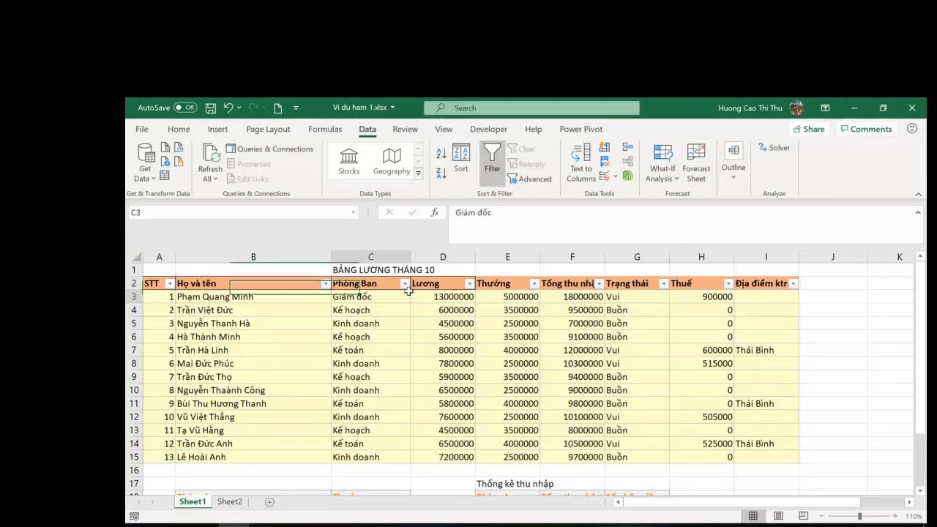
pyautogui.click(404, 284)
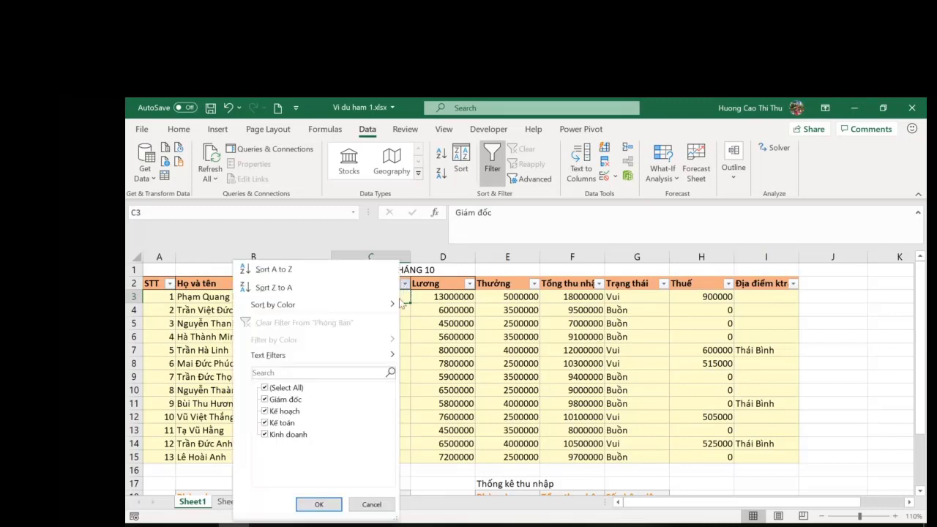
pyautogui.click(265, 388)
pyautogui.click(273, 434)
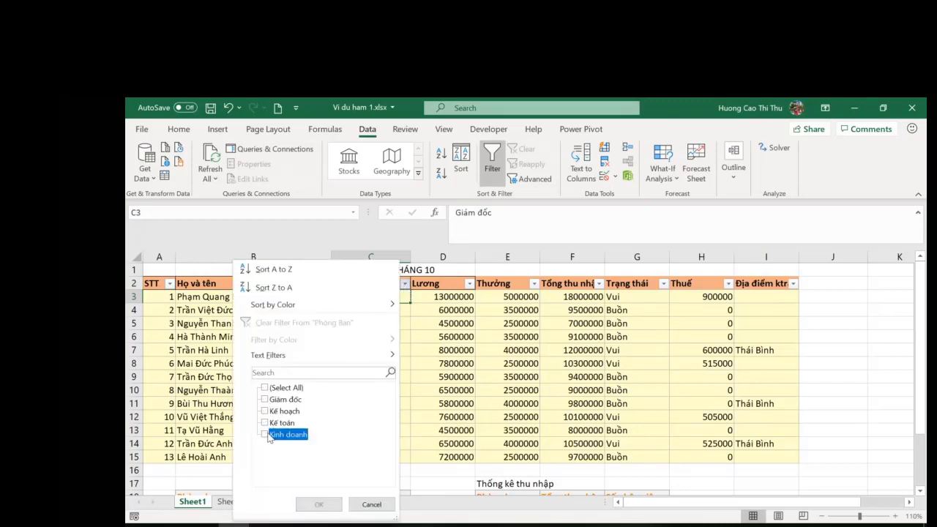
pyautogui.click(318, 505)
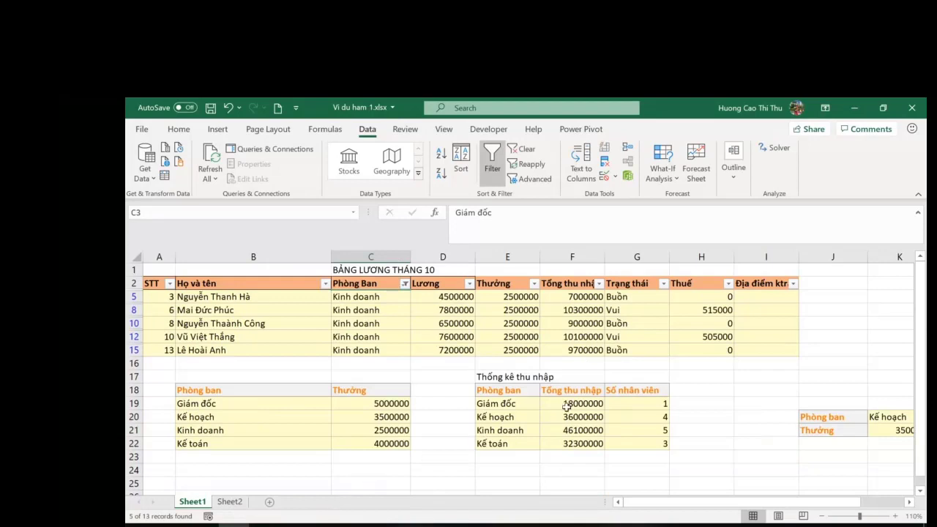
# Add a Lương filter for salaries less than 7500000, leaving 3 of 13 records.
pyautogui.click(470, 284)
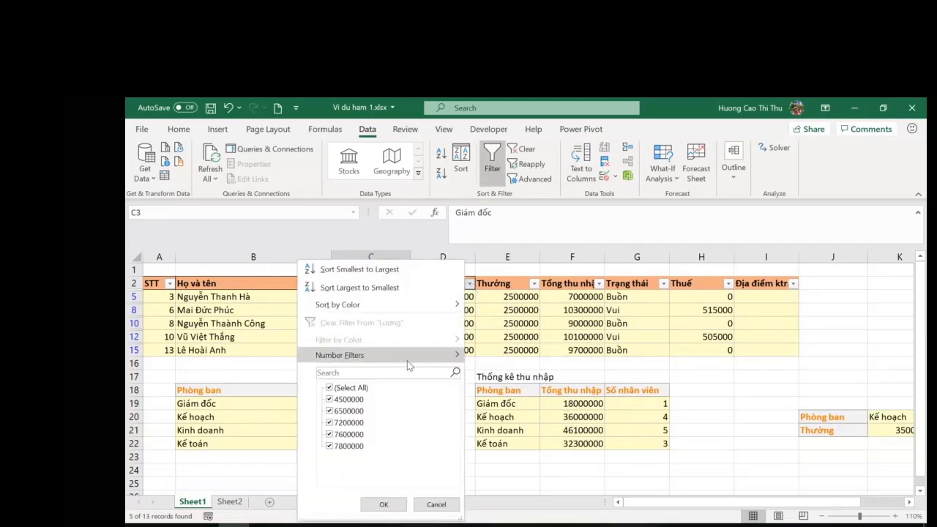
pyautogui.moveTo(407, 358)
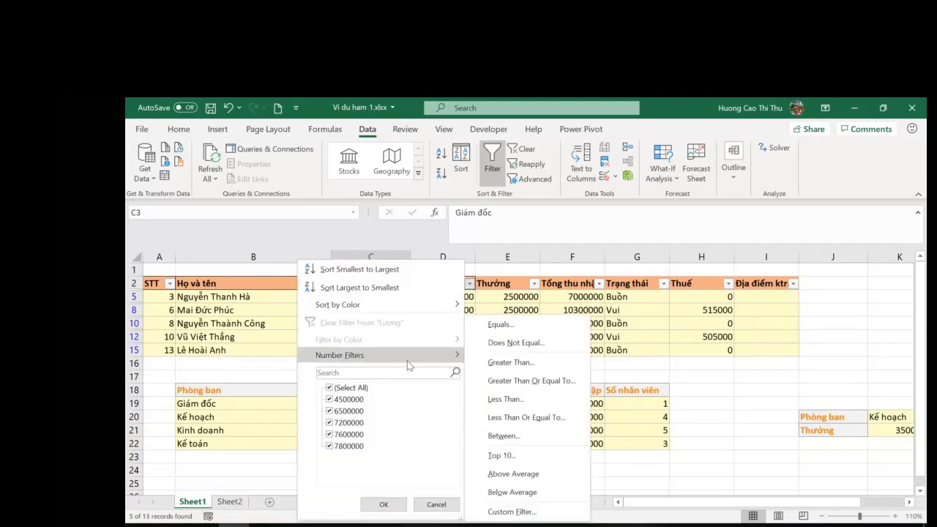
pyautogui.click(514, 400)
pyautogui.write('7500000')
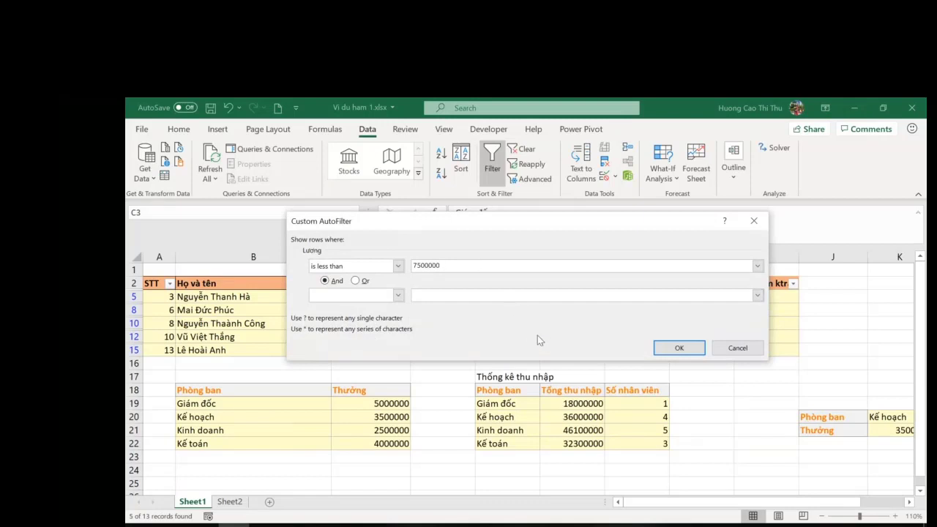
pyautogui.click(668, 350)
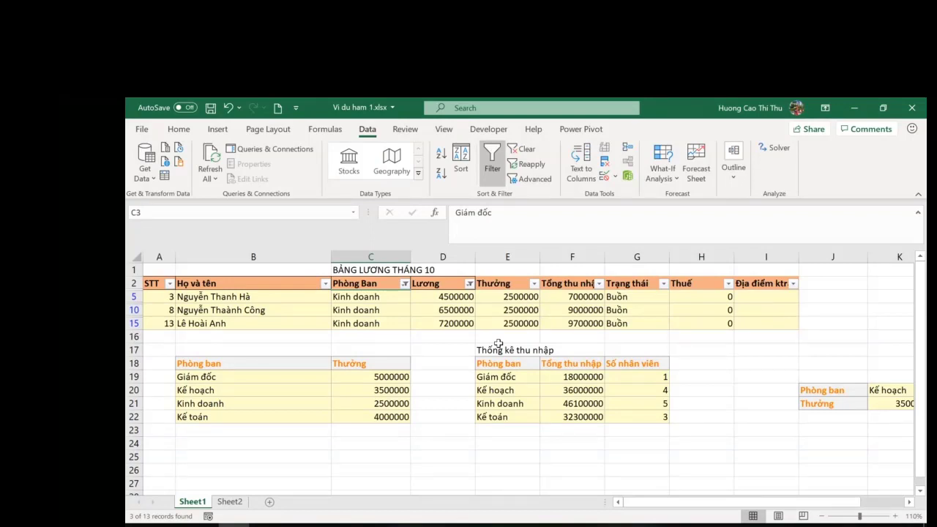
# Clear the Phòng Ban filter to show all 13 employees, then select cell F10.
pyautogui.click(405, 283)
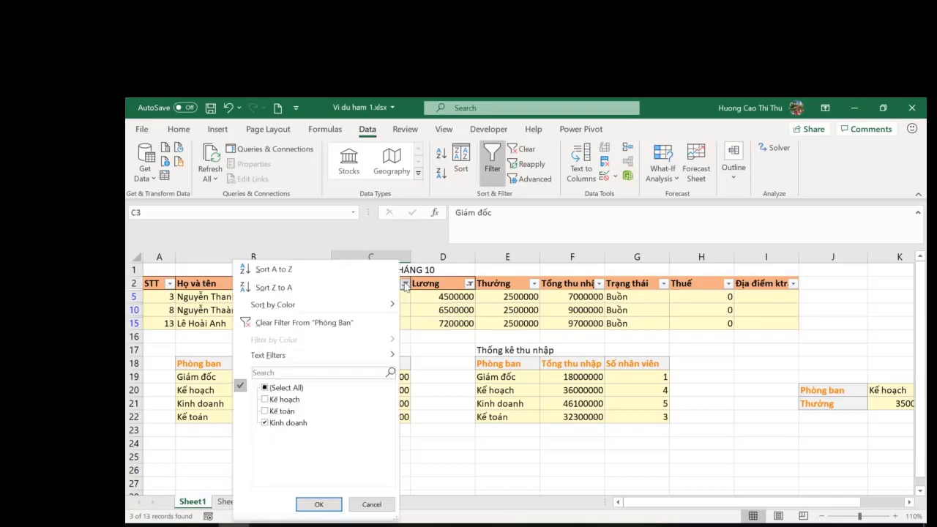
pyautogui.click(326, 322)
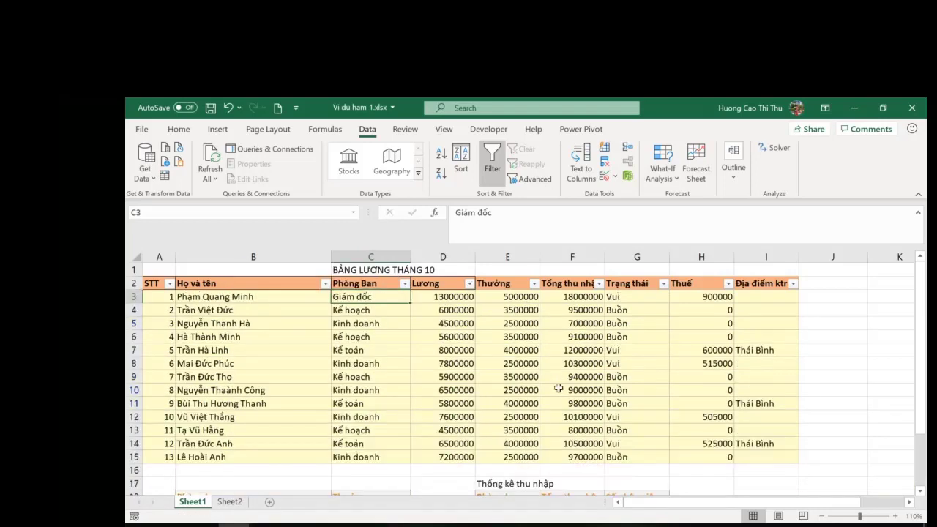
pyautogui.click(559, 389)
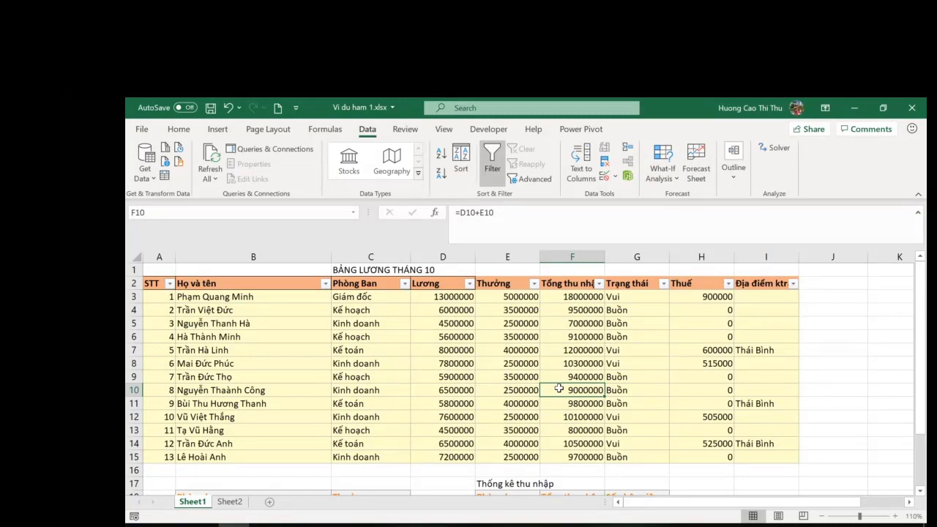
# Turn AutoFilter off on the salary table header row, then select D7 on the Data tab.
pyautogui.hotkey('ctrl', 'shift', 'l')
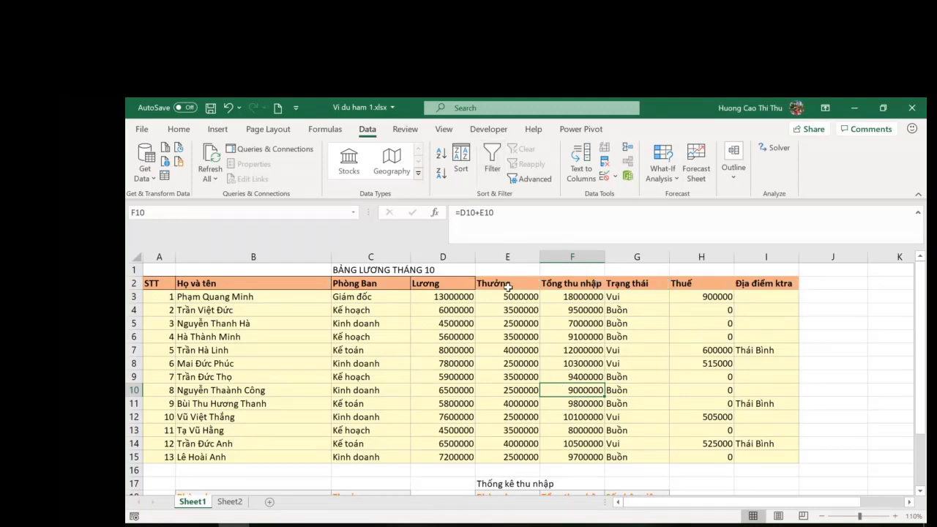
pyautogui.hotkey('ctrl', 'shift', 'l')
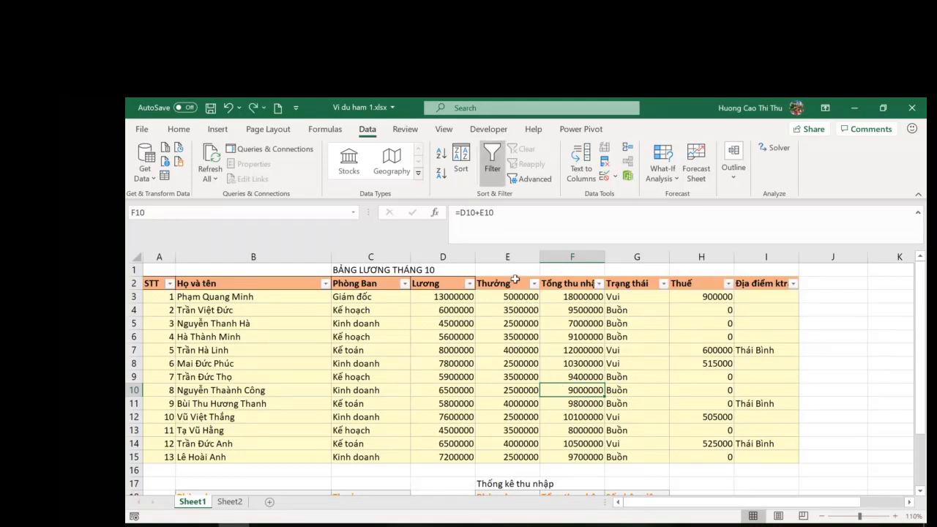
pyautogui.click(495, 169)
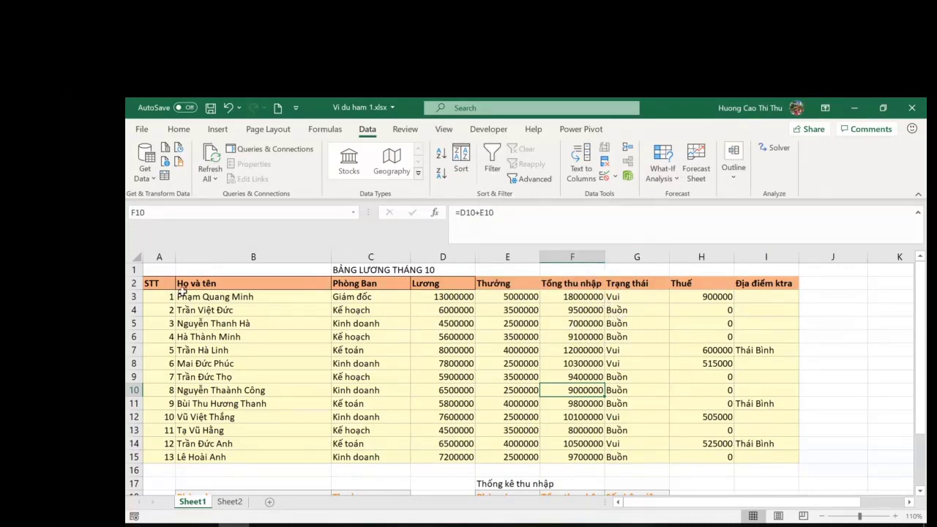
pyautogui.click(445, 351)
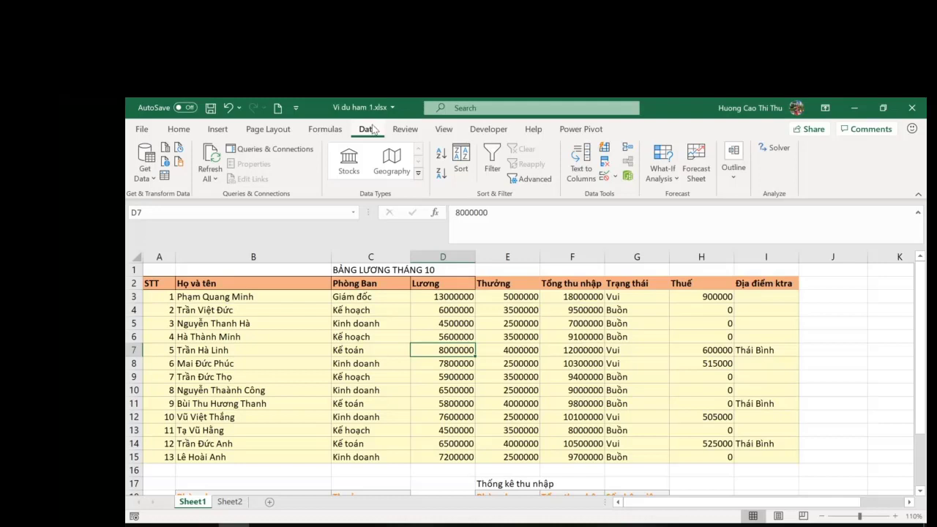
pyautogui.click(179, 129)
pyautogui.click(218, 129)
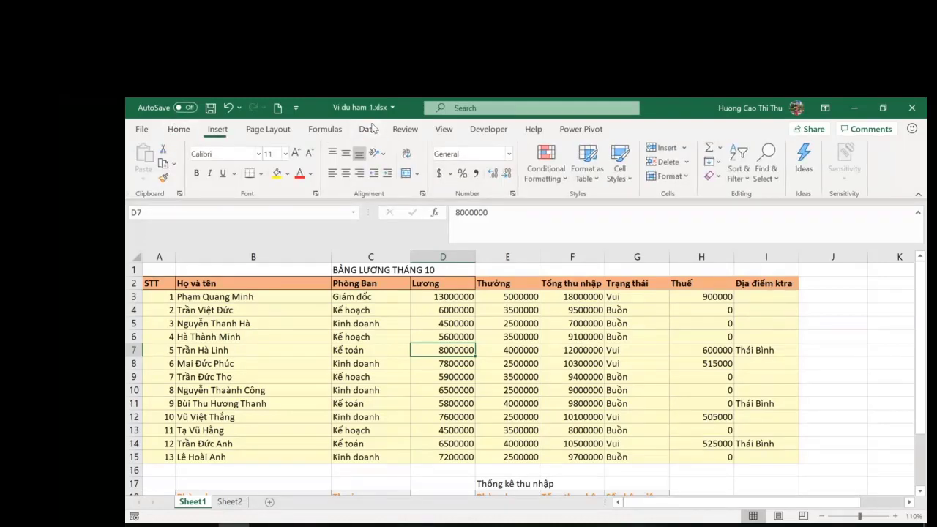
pyautogui.click(370, 128)
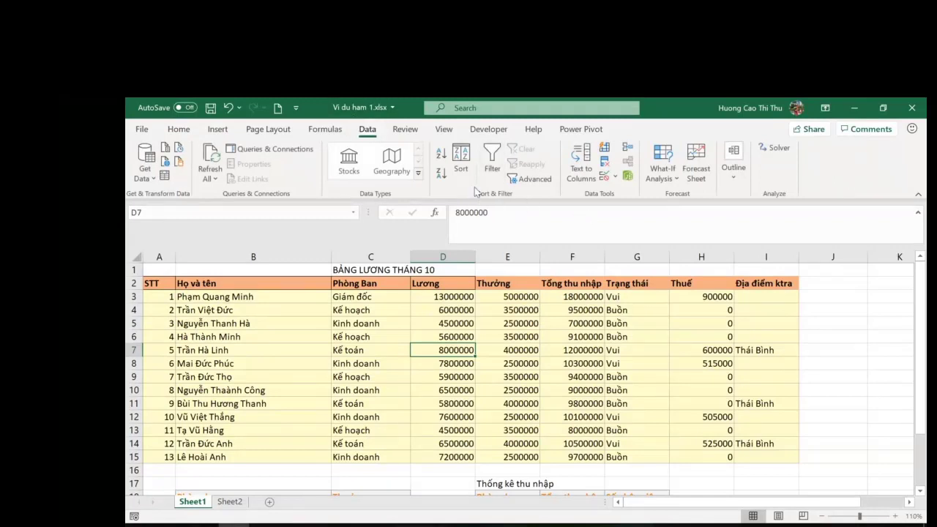
pyautogui.click(541, 186)
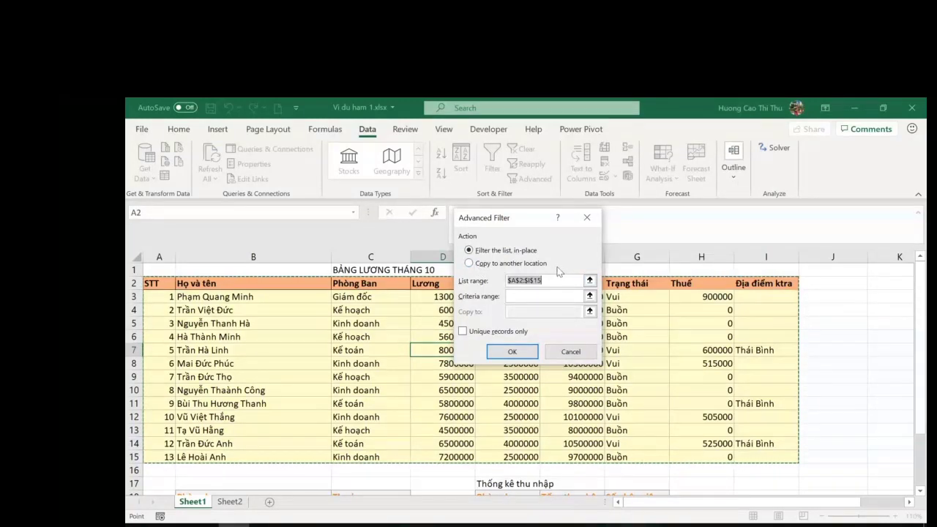
pyautogui.click(508, 302)
pyautogui.click(522, 297)
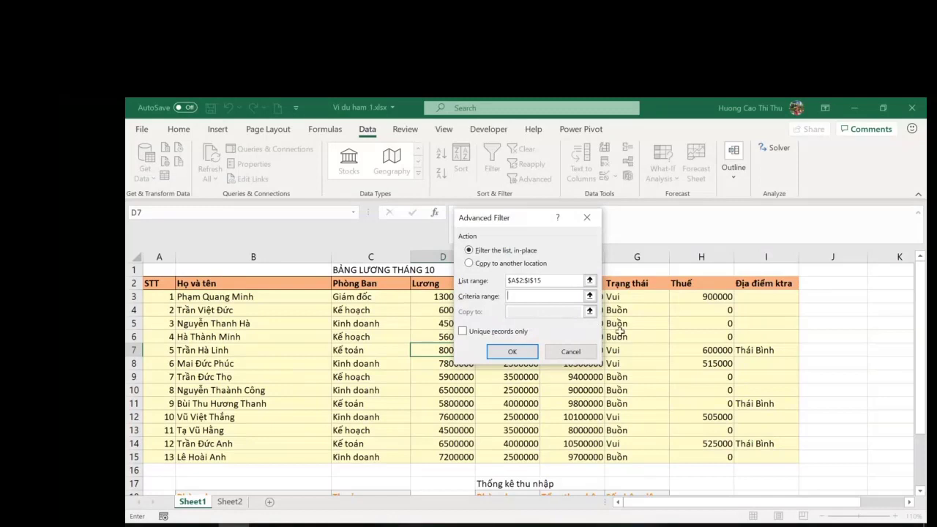
pyautogui.click(571, 351)
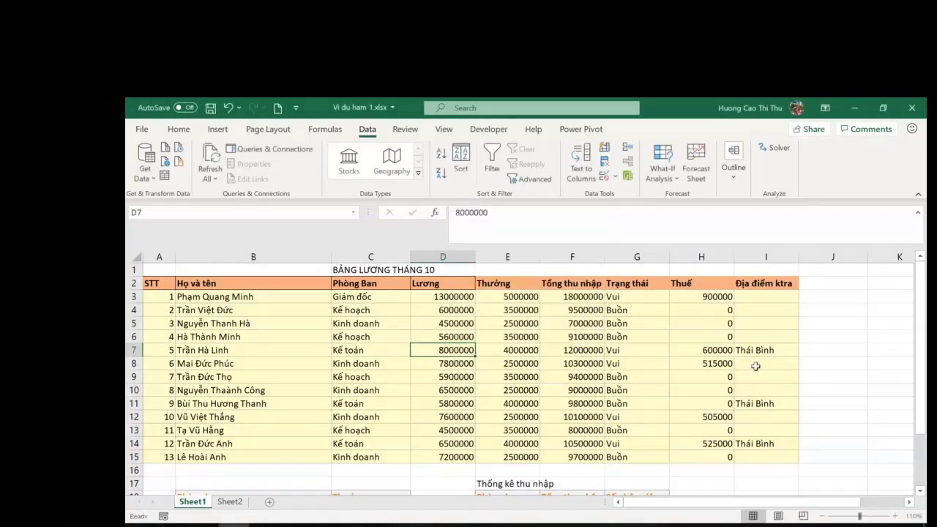
# Select the income summary range E18:F22 with departments and total income.
pyautogui.click(681, 389)
pyautogui.click(891, 417)
pyautogui.scroll(-3, 732, 439)
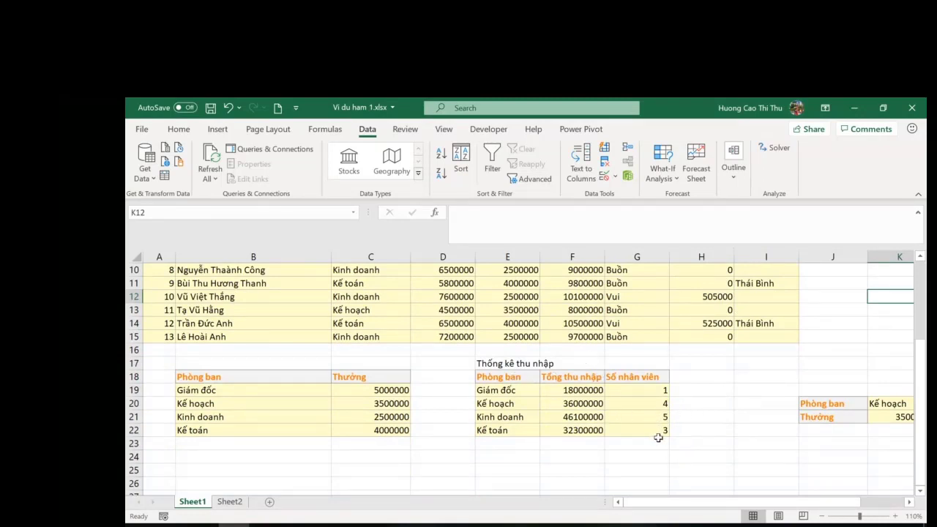
pyautogui.click(508, 377)
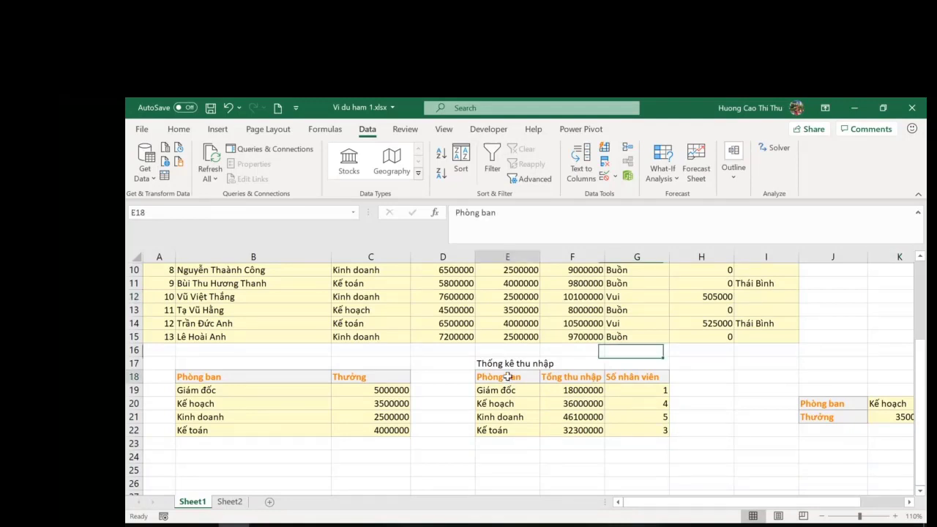
pyautogui.moveTo(508, 377); pyautogui.dragTo(584, 427)
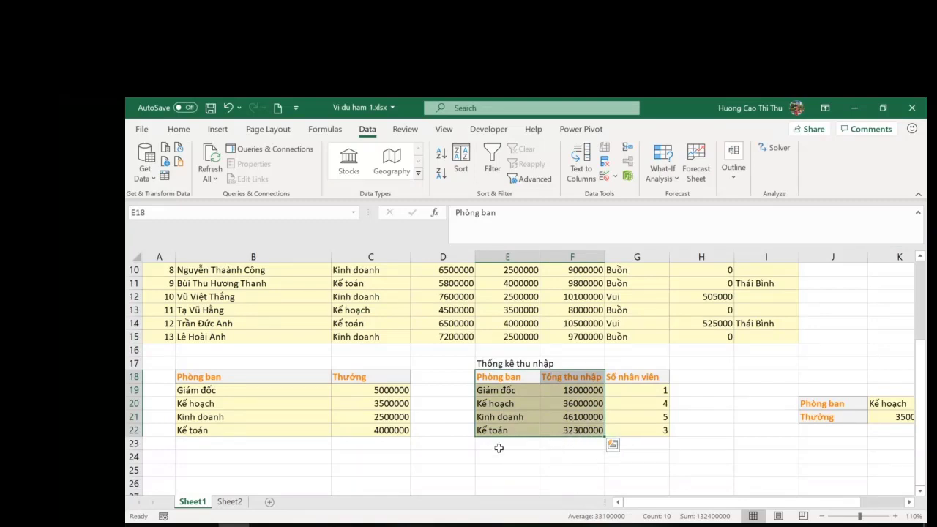
pyautogui.click(510, 375)
pyautogui.moveTo(510, 374); pyautogui.dragTo(583, 430)
# Insert a 3-D Pie chart of the selected range.
pyautogui.click(226, 133)
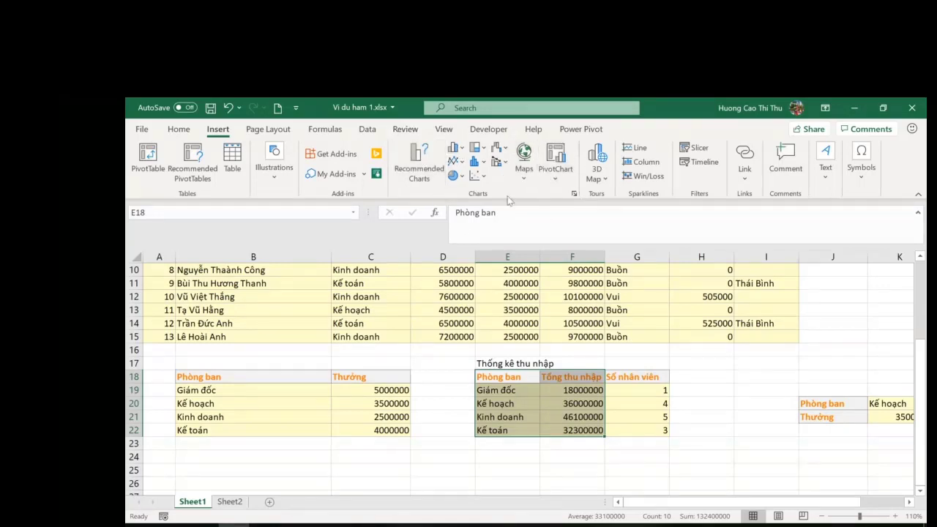
pyautogui.click(457, 178)
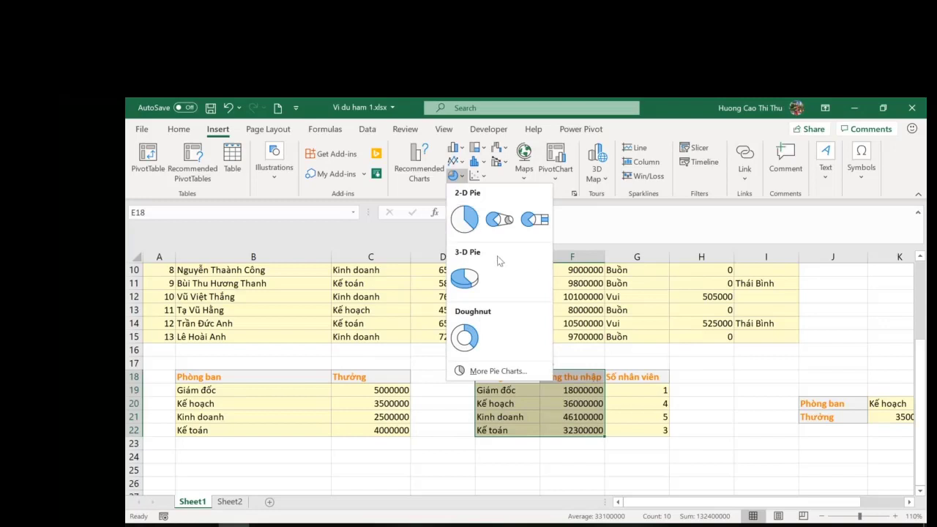
pyautogui.click(465, 278)
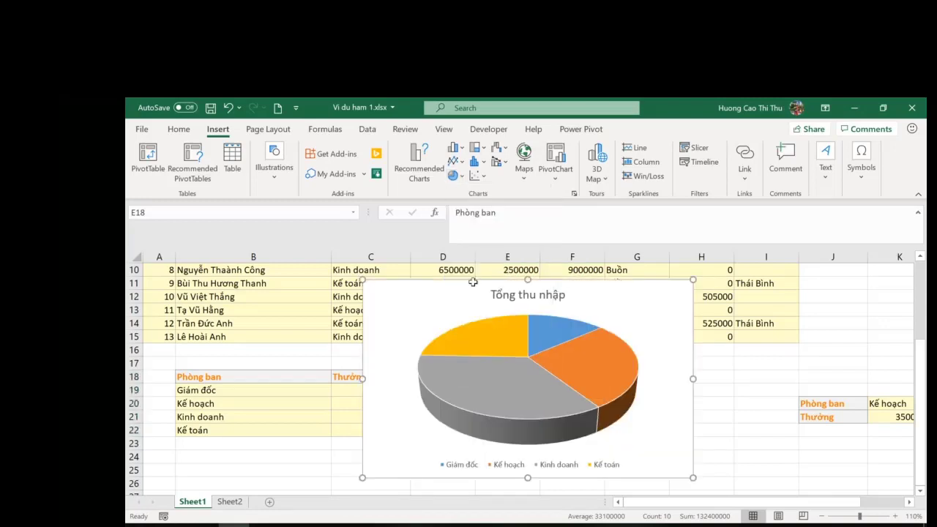
# Drag the Tổng thu nhập pie chart up over rows 2–16 of the salary table.
pyautogui.moveTo(567, 288)
pyautogui.mouseDown()
pyautogui.moveTo(347, 239)
pyautogui.moveTo(431, 258)
pyautogui.moveTo(451, 278)
pyautogui.moveTo(551, 287)
pyautogui.mouseUp()
pyautogui.scroll(-2, 649, 383)
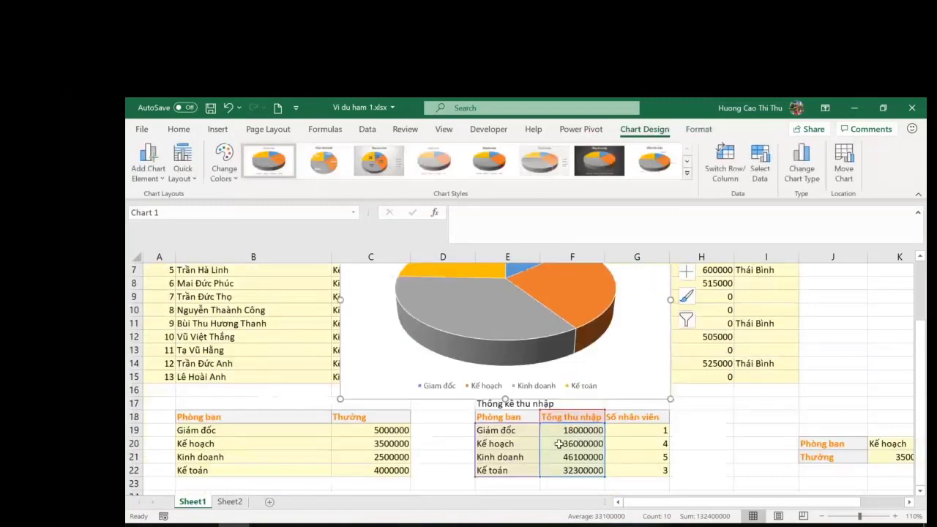
pyautogui.scroll(2, 561, 356)
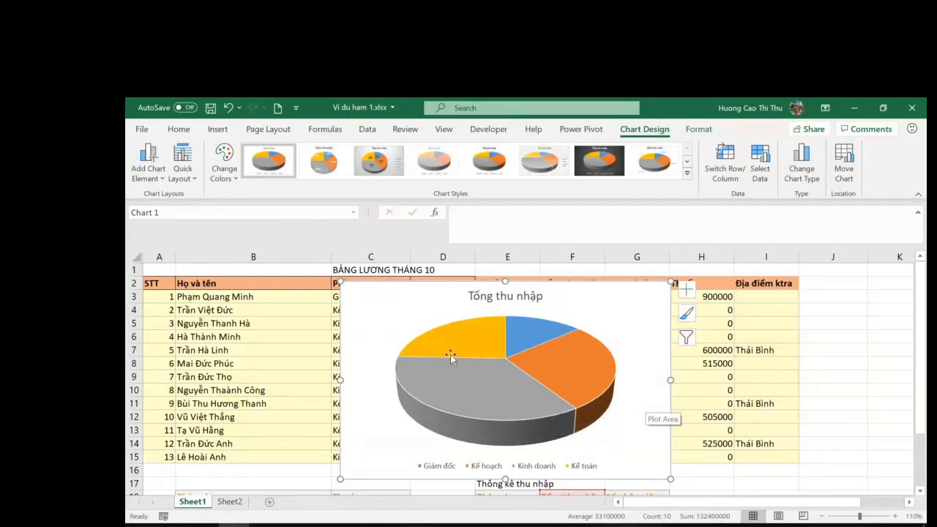
pyautogui.moveTo(568, 383)
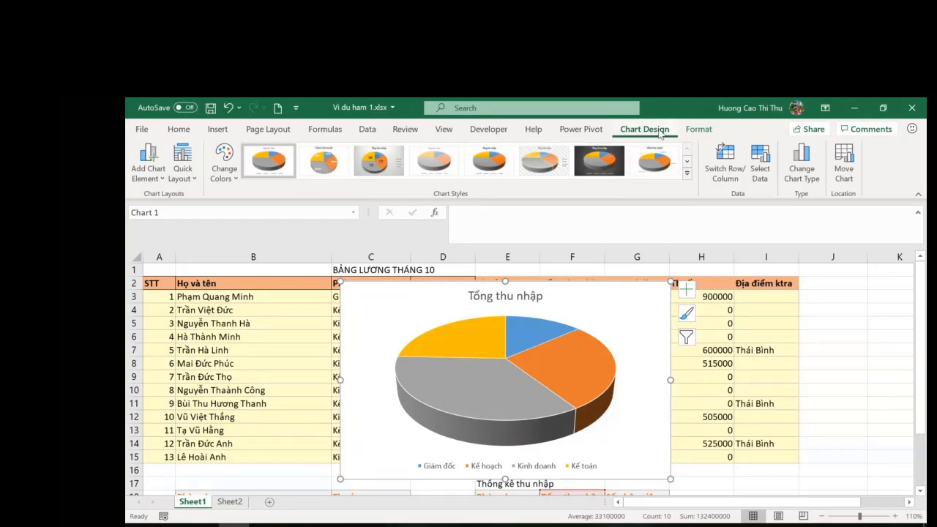
# Switch between the Format and Chart Design tabs, ending on Chart Design.
pyautogui.click(699, 130)
pyautogui.click(654, 135)
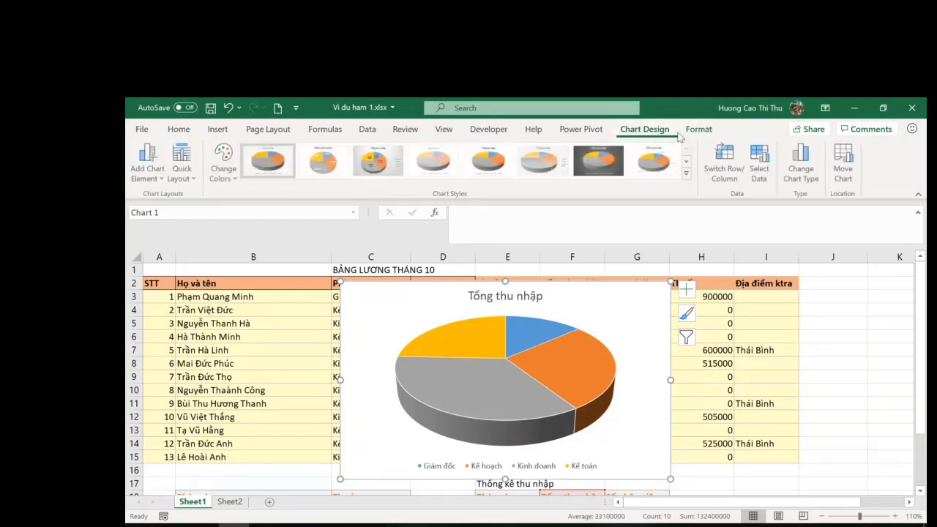
pyautogui.click(699, 130)
pyautogui.click(646, 130)
pyautogui.click(699, 130)
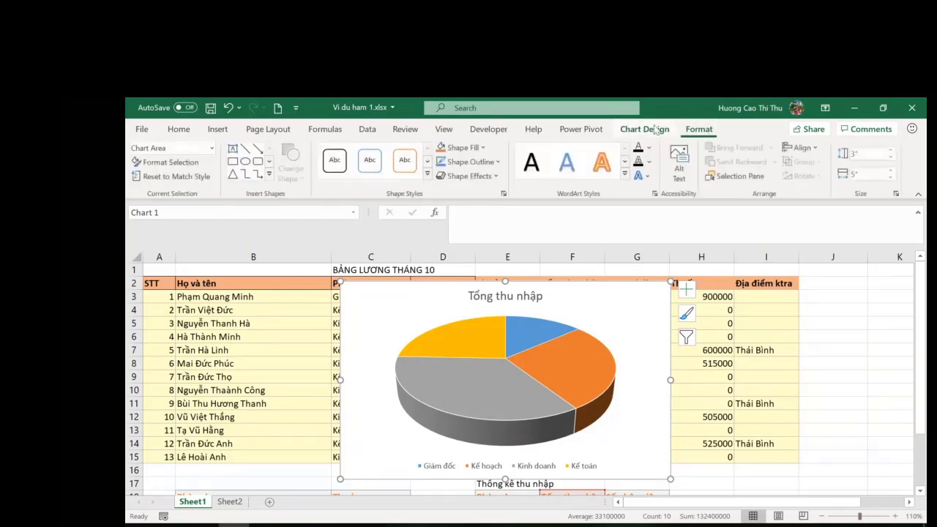
pyautogui.click(655, 130)
pyautogui.click(701, 131)
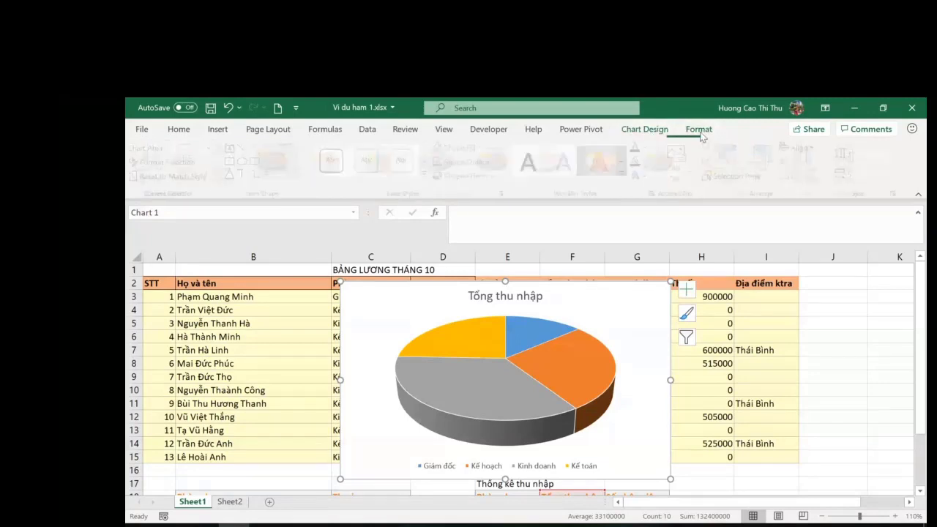
pyautogui.click(656, 132)
pyautogui.click(695, 130)
pyautogui.click(662, 133)
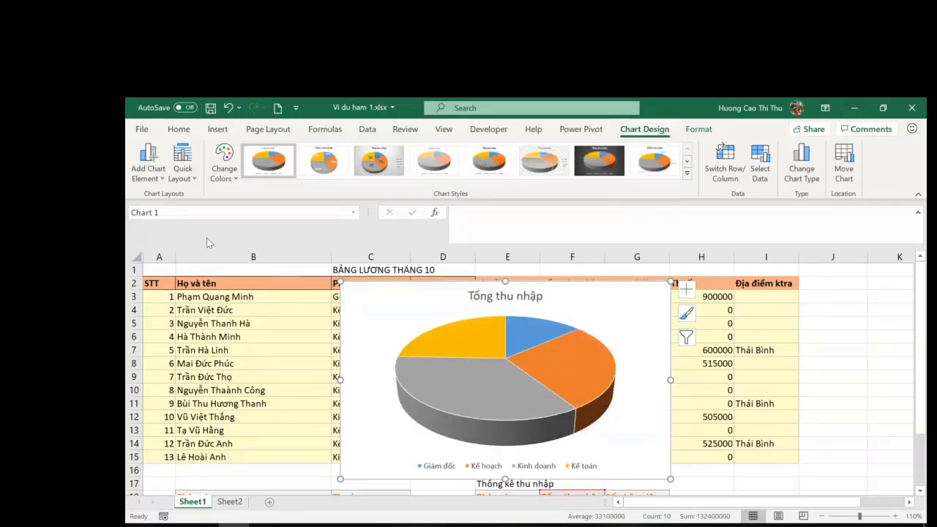
# Apply Quick Layout 6: slice labels 14%, 27%, 35%, 24% and a right-side legend.
pyautogui.click(198, 182)
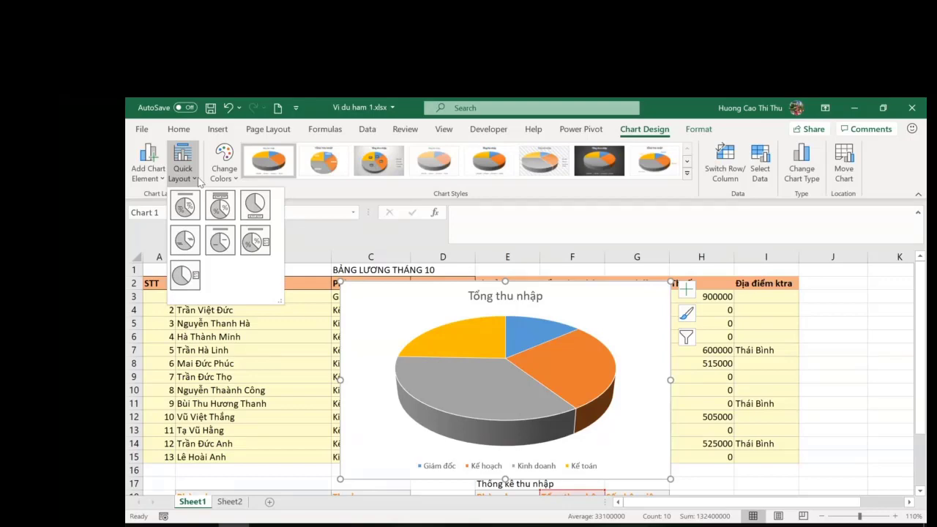
pyautogui.click(197, 182)
pyautogui.click(198, 183)
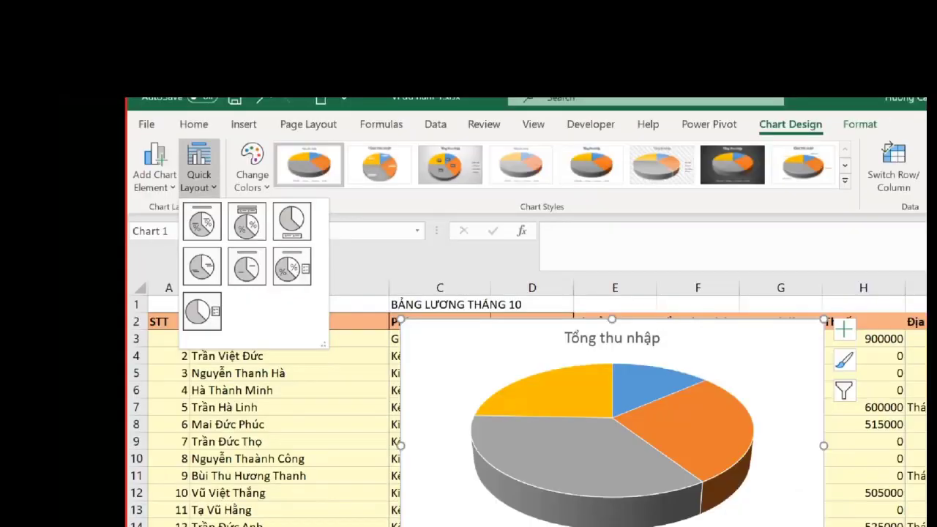
pyautogui.press('Escape')
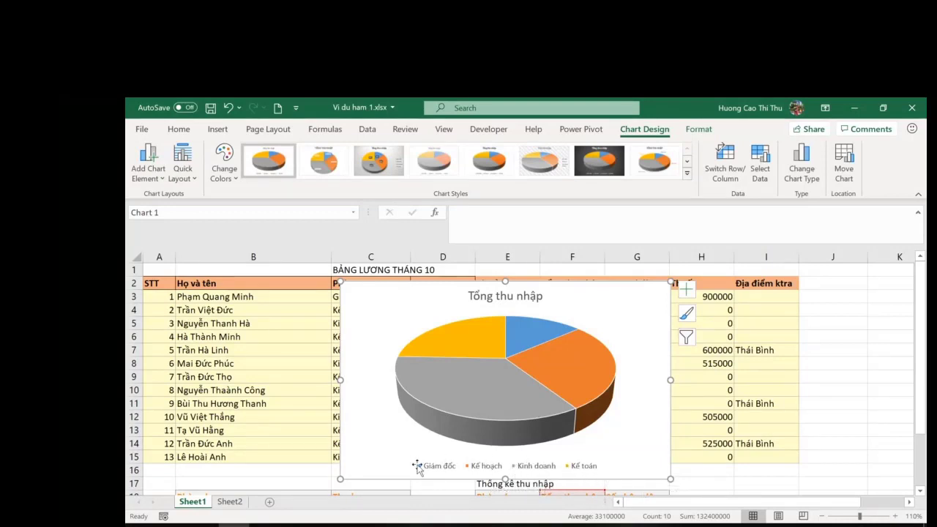
pyautogui.click(195, 179)
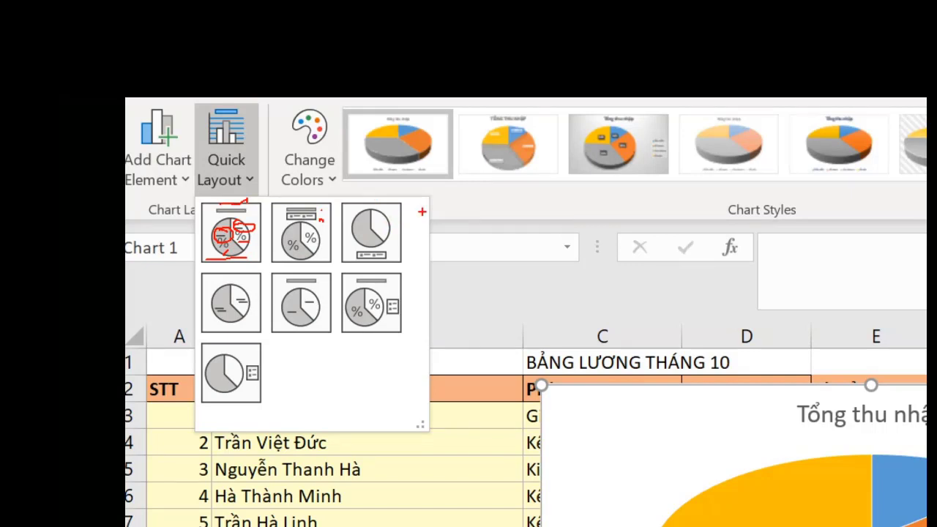
pyautogui.moveTo(358, 264); pyautogui.dragTo(399, 260)
pyautogui.moveTo(231, 245)
pyautogui.mouseDown()
pyautogui.moveTo(260, 258)
pyautogui.moveTo(331, 218)
pyautogui.mouseUp()
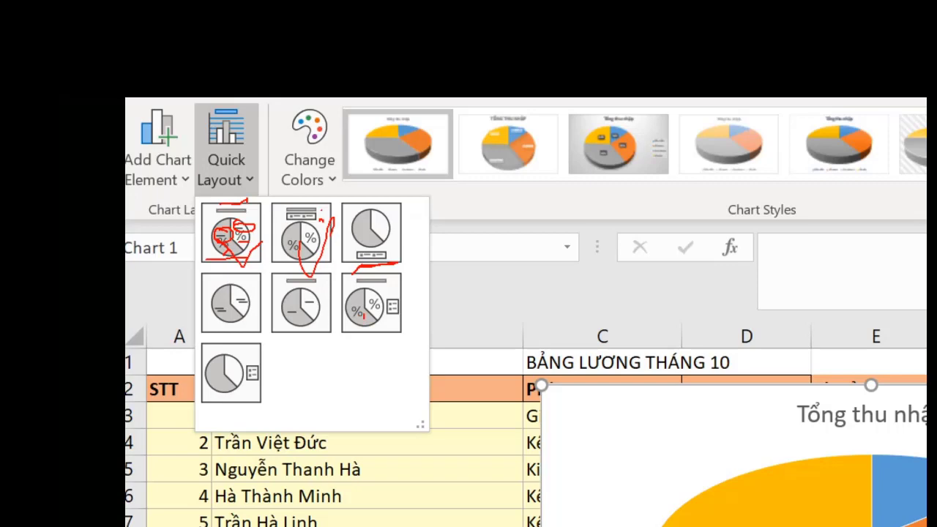
pyautogui.moveTo(364, 314); pyautogui.dragTo(412, 307)
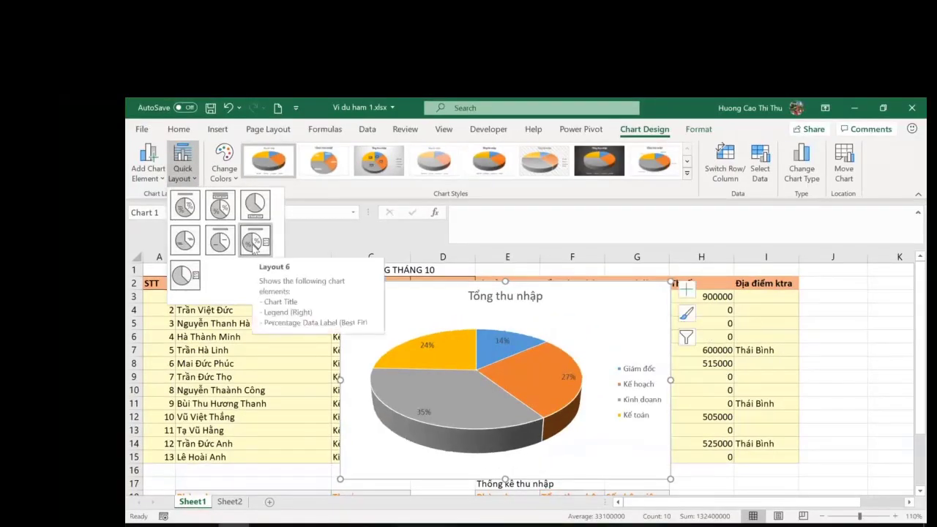
pyautogui.click(254, 248)
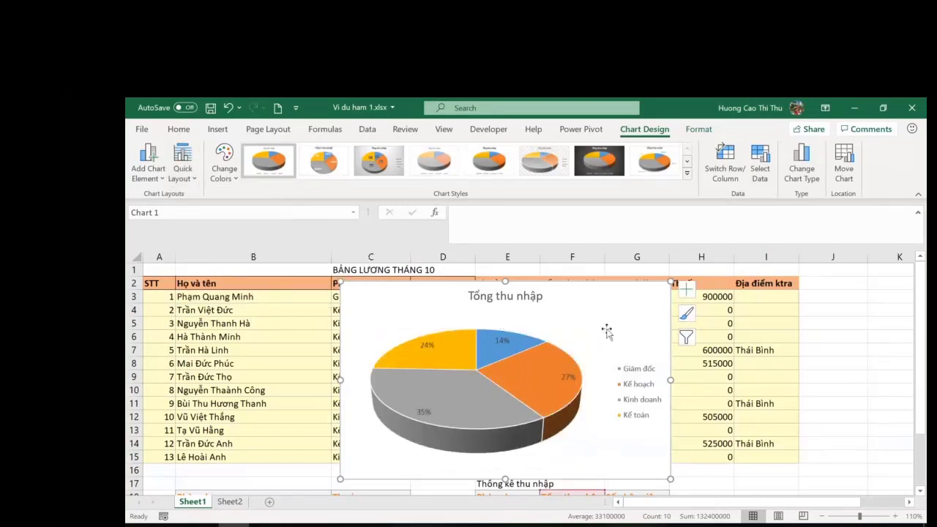
# Drag the pie chart left over columns A–D and nudge its position.
pyautogui.moveTo(607, 294)
pyautogui.mouseDown()
pyautogui.moveTo(578, 307)
pyautogui.moveTo(431, 276)
pyautogui.mouseUp()
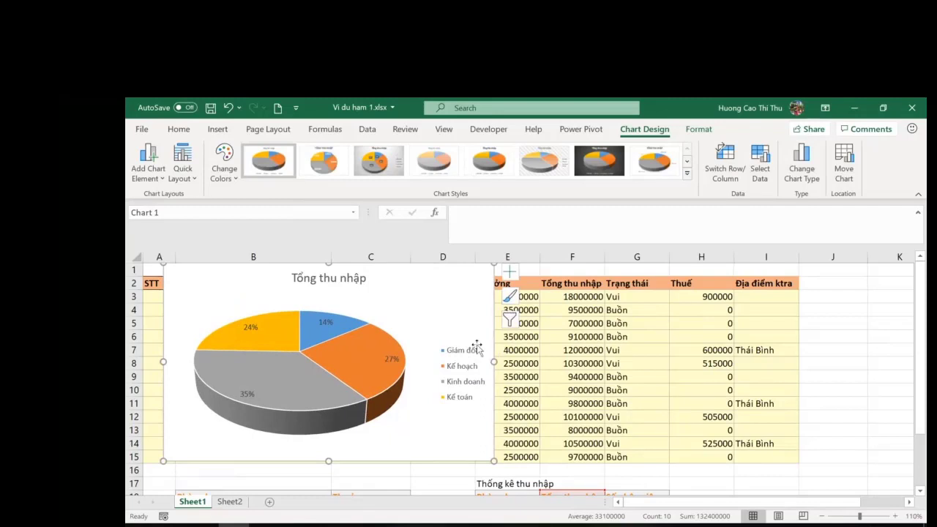
pyautogui.scroll(-2, 478, 348)
pyautogui.scroll(2, 478, 348)
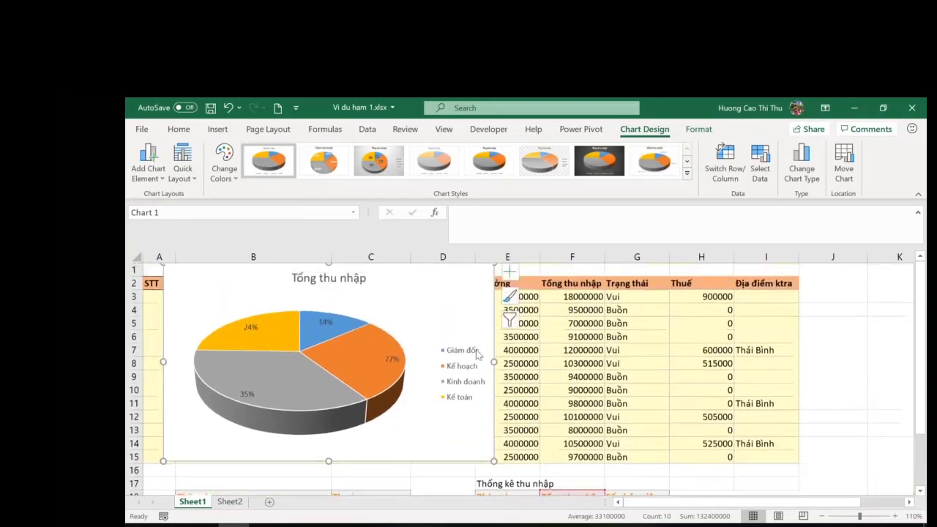
pyautogui.moveTo(431, 318); pyautogui.dragTo(448, 333)
pyautogui.scroll(-2, 477, 315)
pyautogui.scroll(2, 494, 320)
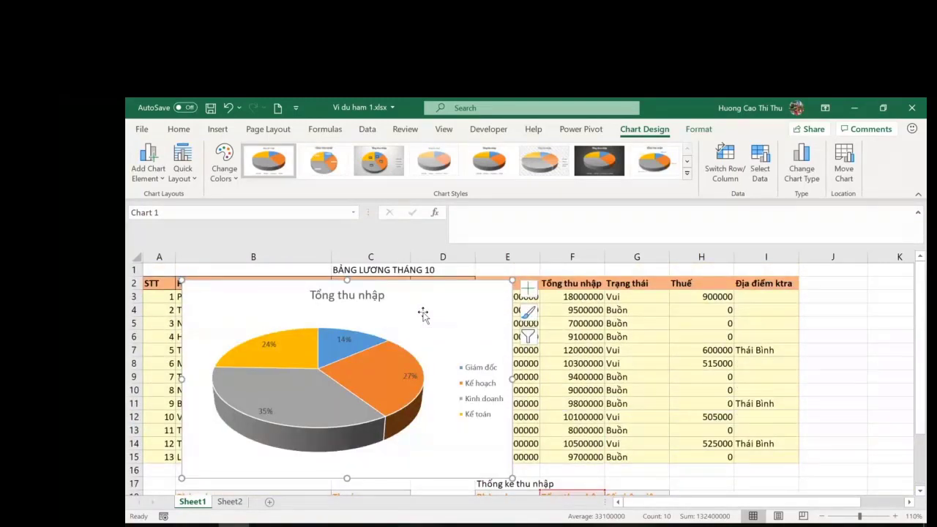
# Undo the pie chart insertion with Ctrl+Z and select empty cell J14.
pyautogui.hotkey('ctrl', 'z')
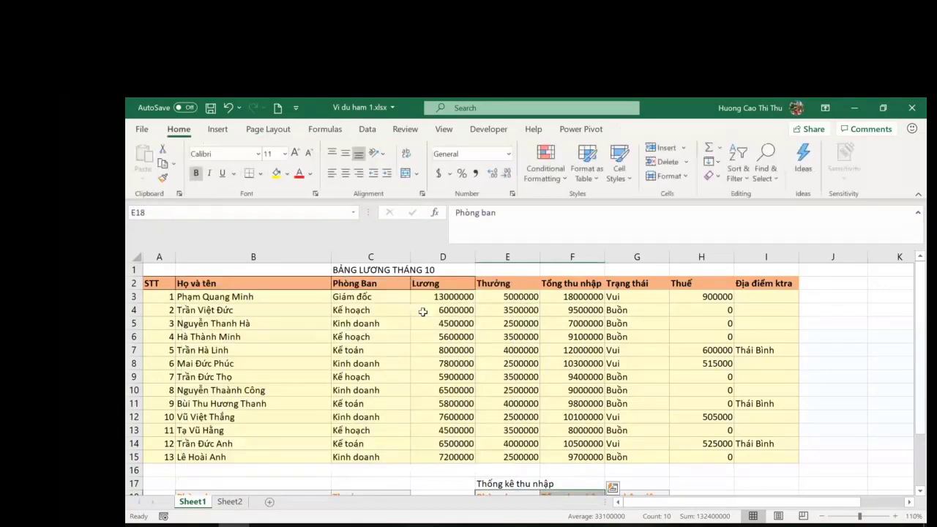
pyautogui.click(842, 445)
pyautogui.scroll(-4, 874, 448)
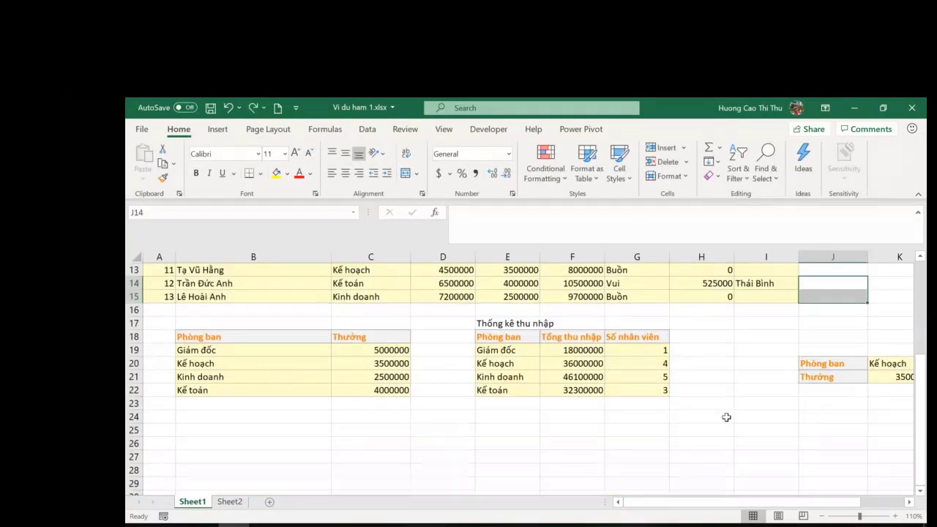
# Insert an empty 3-D Pie chart and place it below the salary table.
pyautogui.click(744, 341)
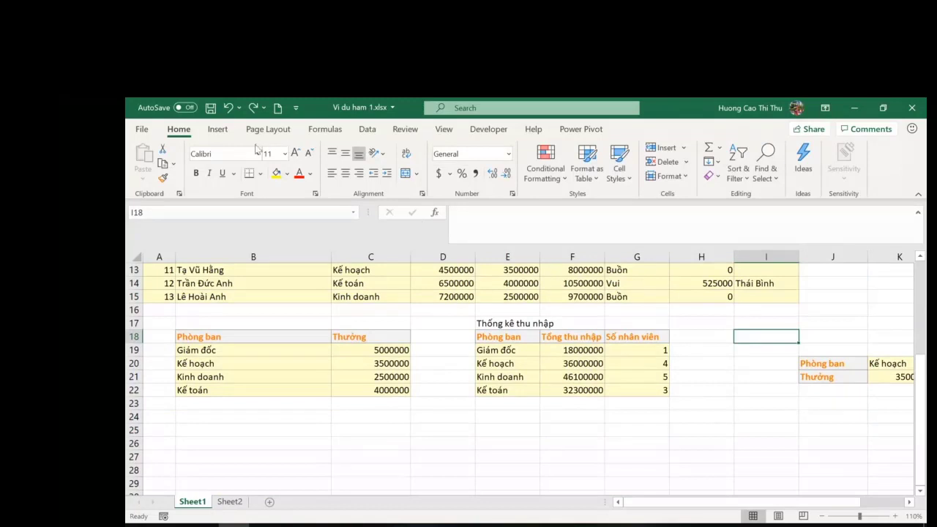
pyautogui.click(218, 129)
pyautogui.click(454, 175)
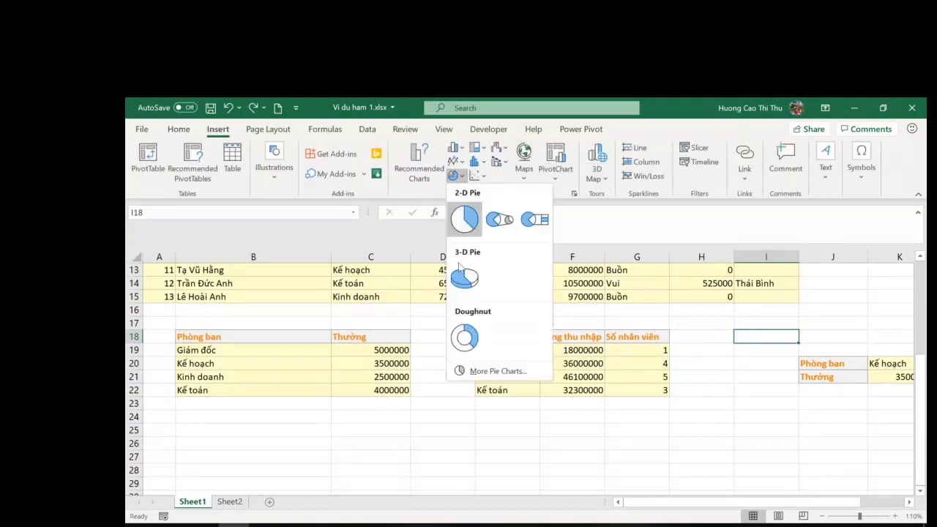
pyautogui.click(464, 276)
pyautogui.moveTo(598, 371); pyautogui.dragTo(493, 380)
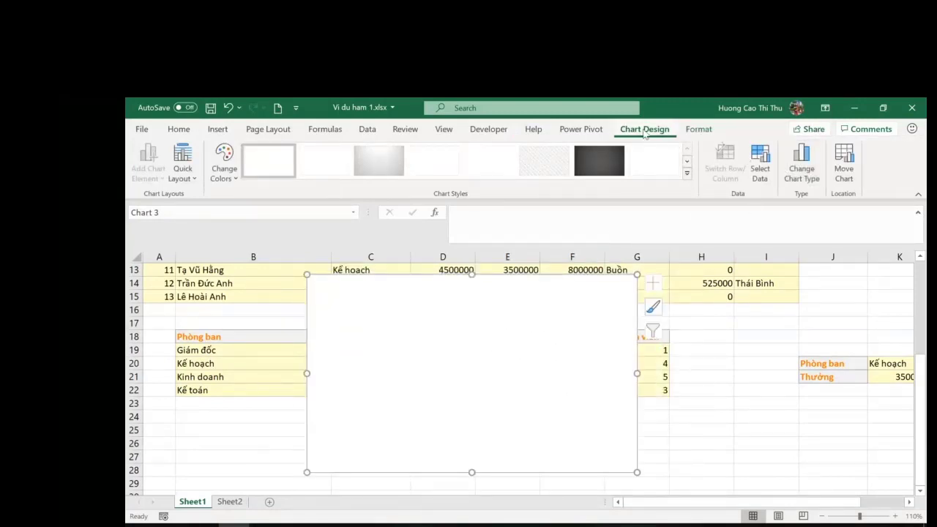
# Set the pie chart's data range to E18:F22 in Select Data.
pyautogui.click(761, 168)
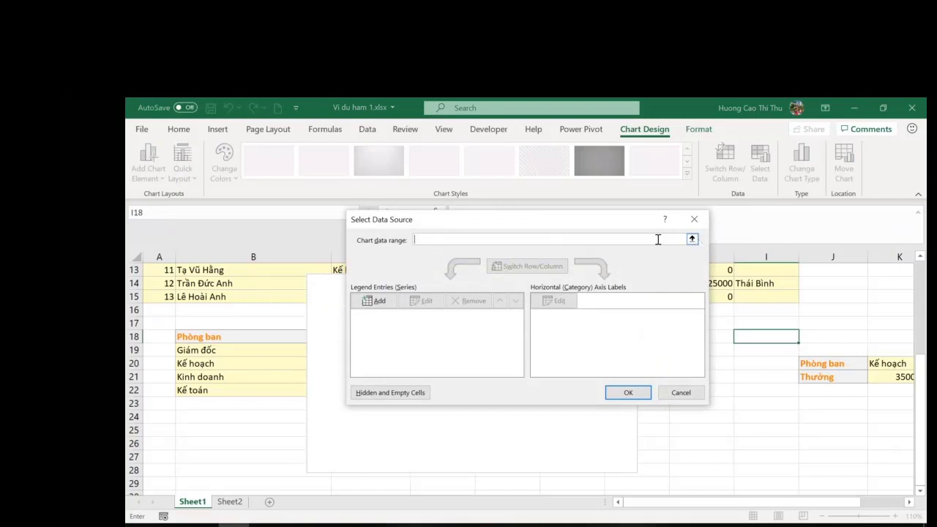
pyautogui.click(692, 239)
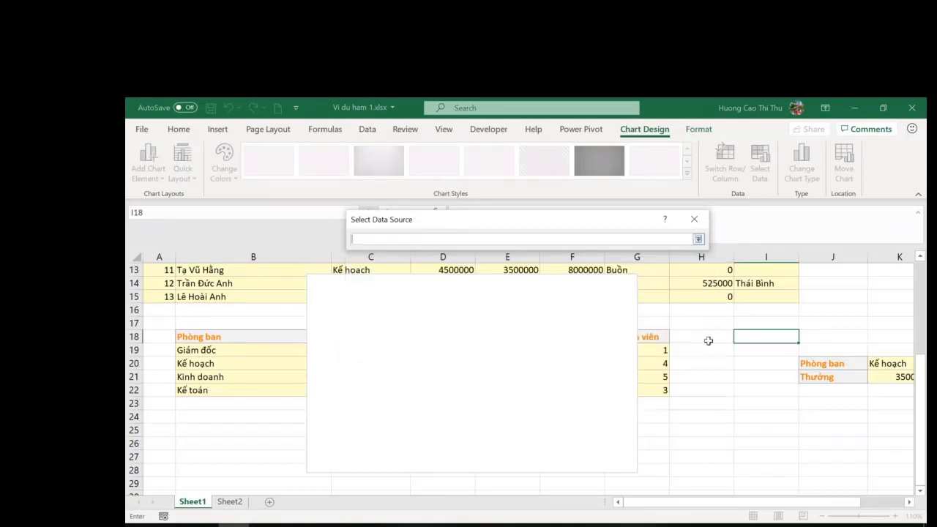
pyautogui.click(697, 238)
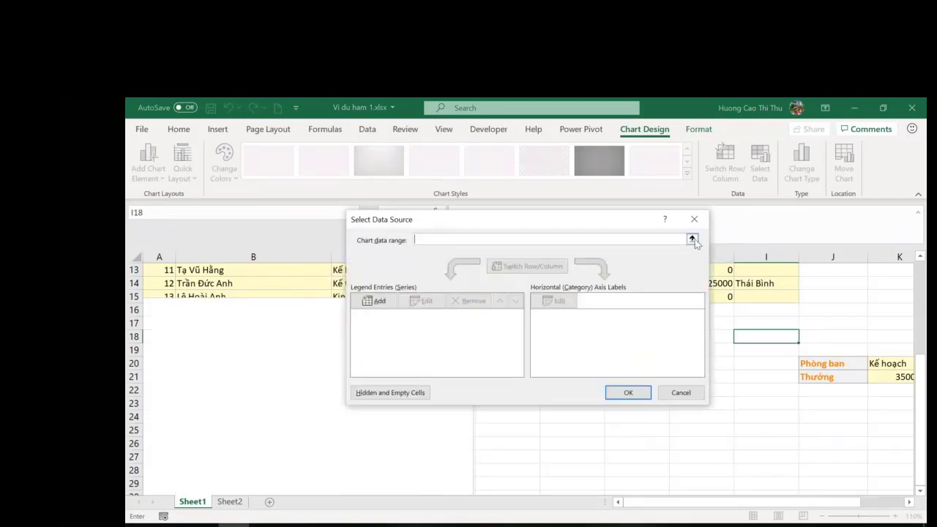
pyautogui.click(692, 239)
pyautogui.moveTo(586, 393); pyautogui.dragTo(492, 339)
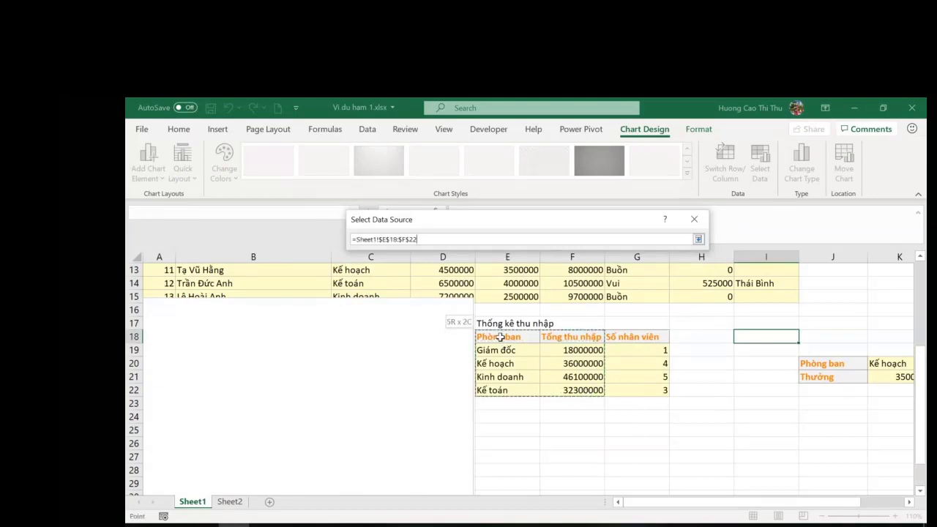
pyautogui.click(698, 239)
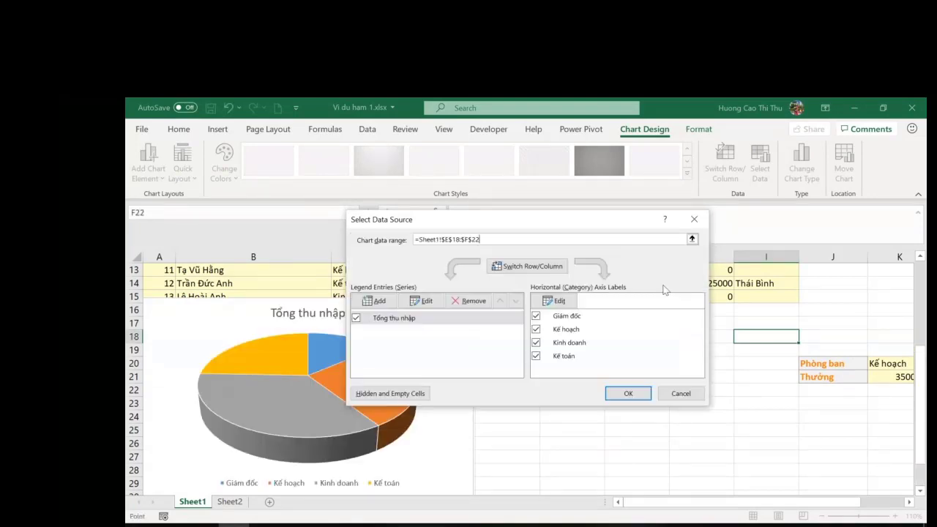
pyautogui.click(627, 393)
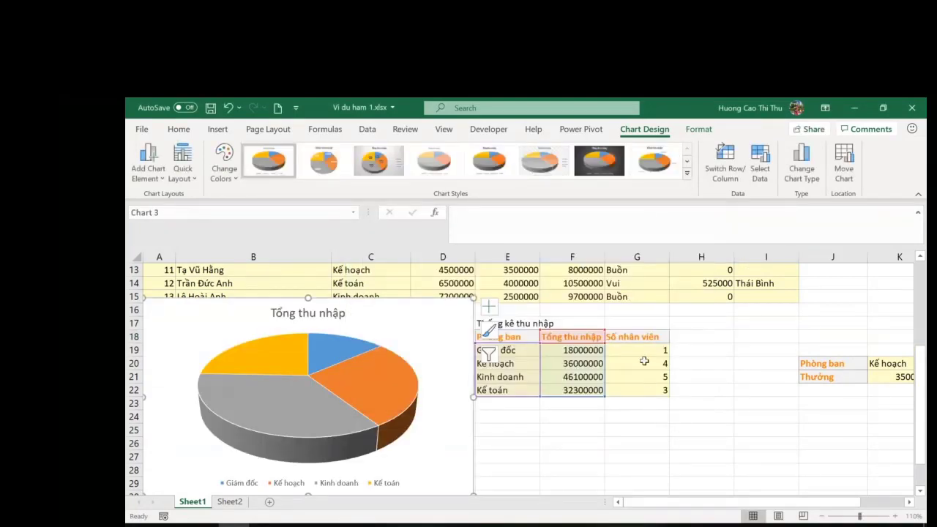
# Delete the Tổng thu nhập pie chart and select empty cell F27.
pyautogui.press('Escape')
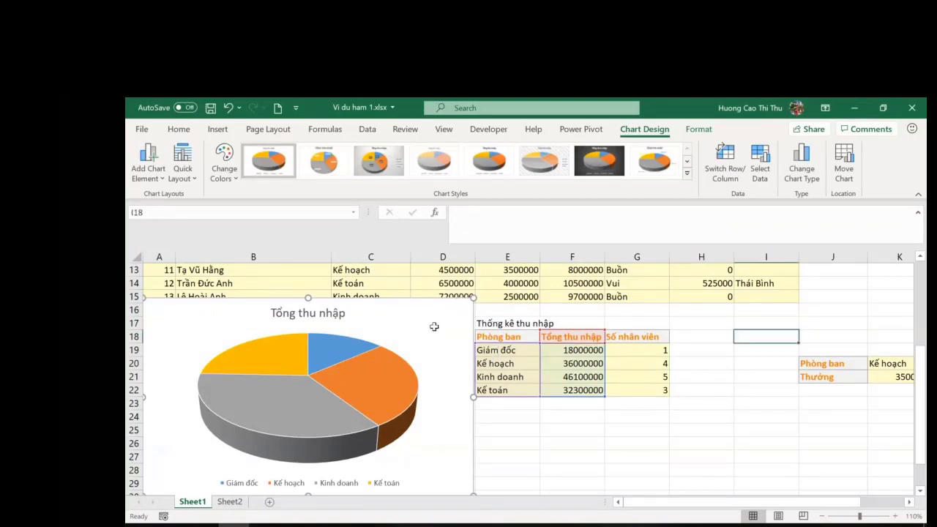
pyautogui.press('Delete')
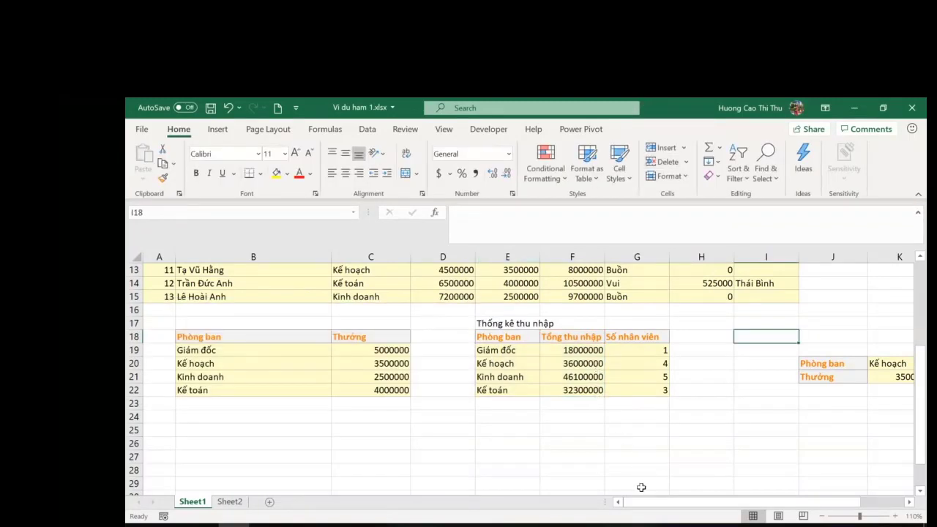
pyautogui.click(597, 456)
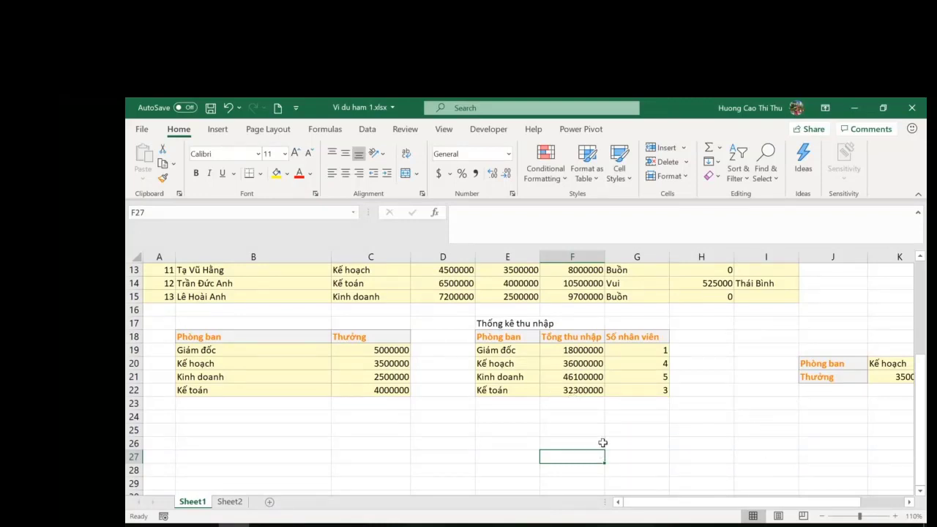
# Select Phòng ban E18:E22 together with Số nhân viên G18:G22.
pyautogui.moveTo(502, 337); pyautogui.dragTo(590, 389)
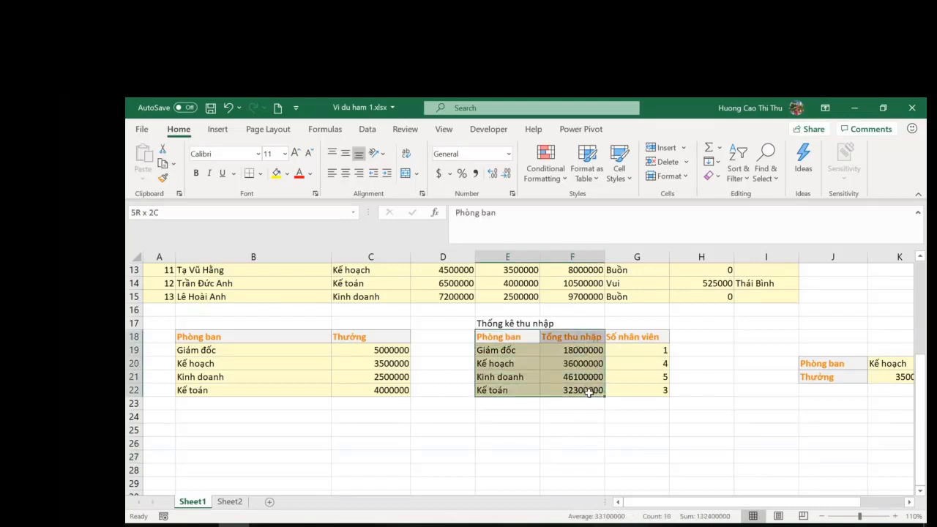
pyautogui.click(562, 454)
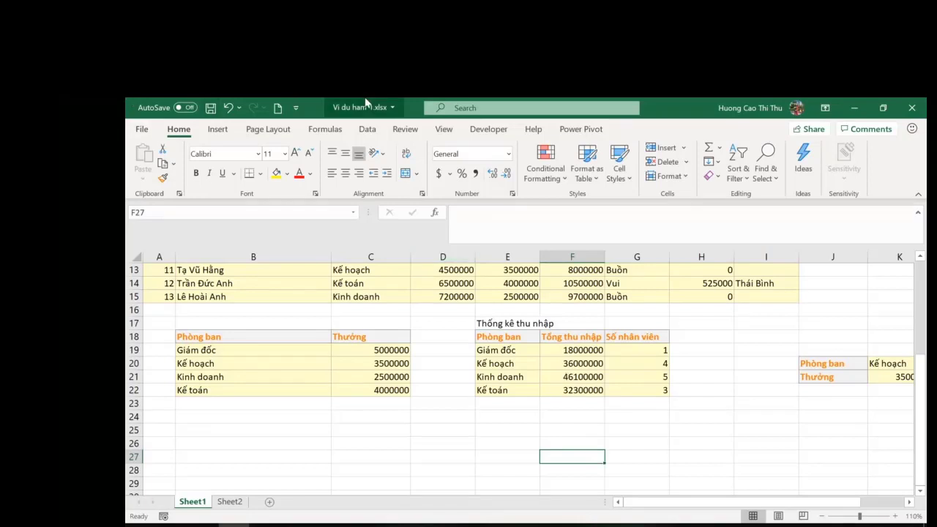
pyautogui.moveTo(511, 336); pyautogui.dragTo(517, 390)
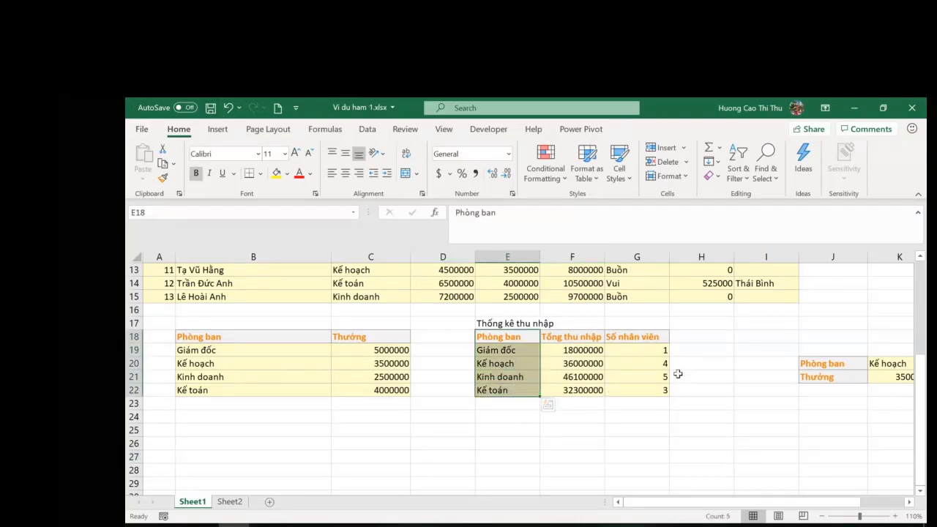
pyautogui.keyDown('ctrl'); pyautogui.moveTo(631, 336); pyautogui.dragTo(637, 392); pyautogui.keyUp('ctrl')
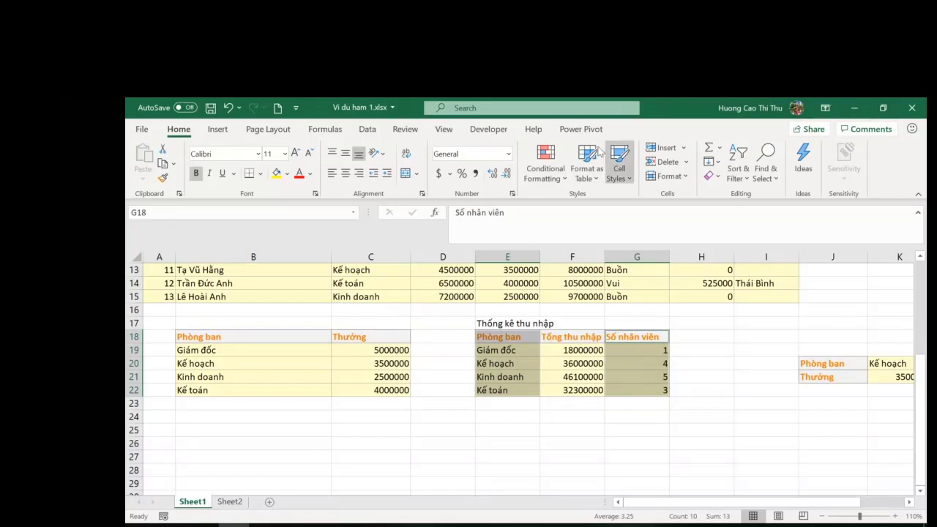
pyautogui.click(218, 130)
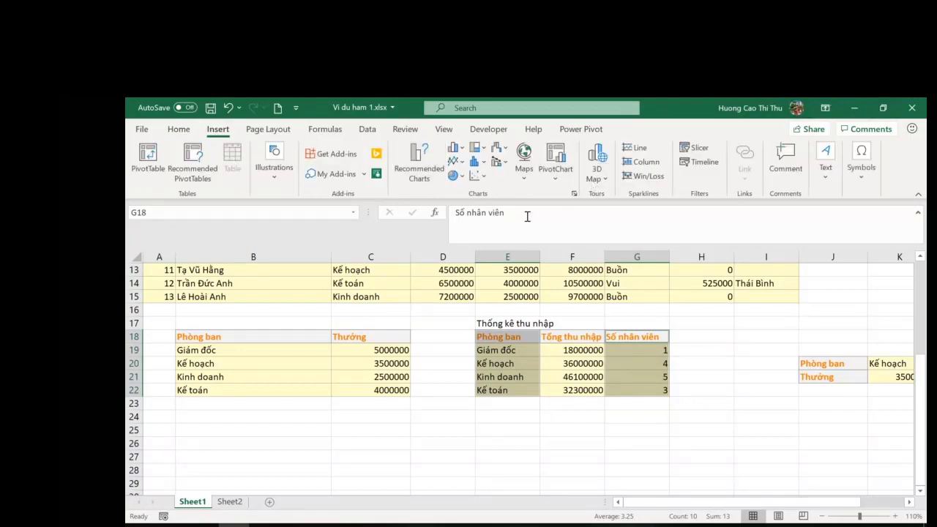
pyautogui.click(456, 149)
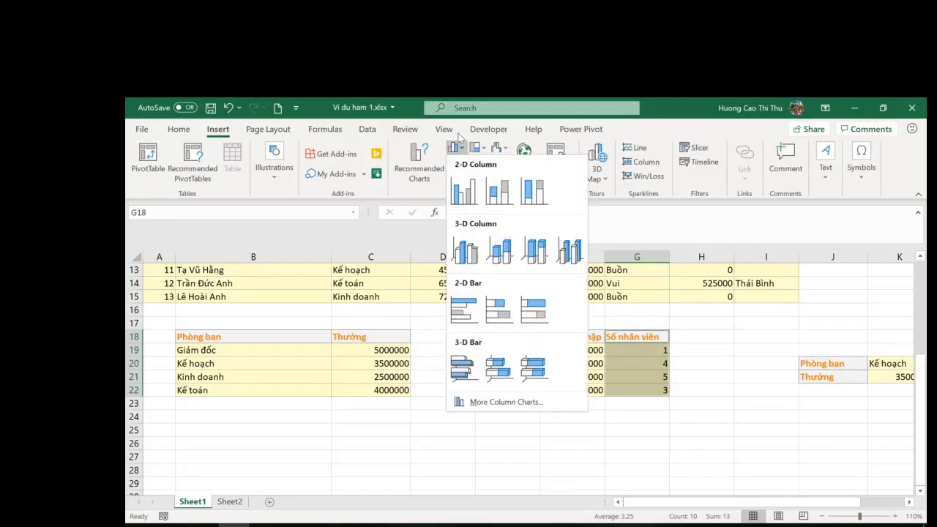
pyautogui.click(440, 205)
pyautogui.click(461, 178)
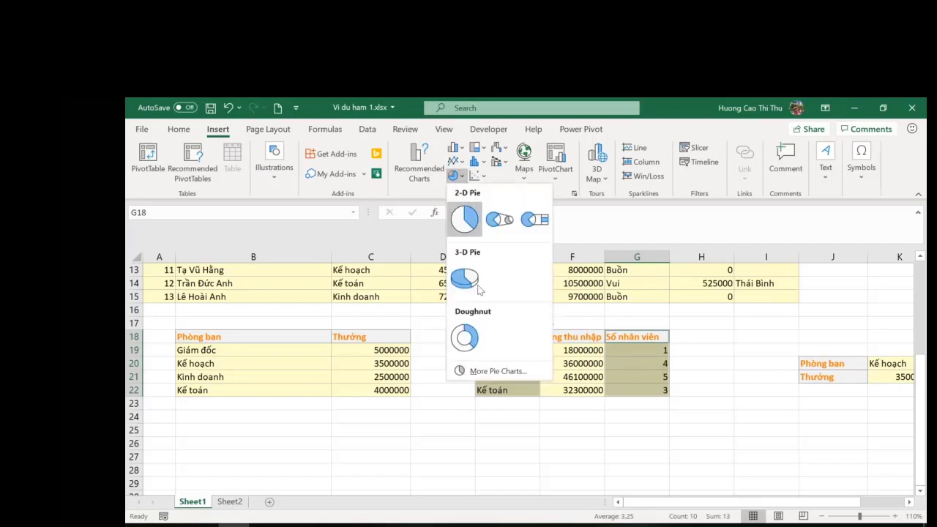
pyautogui.click(465, 281)
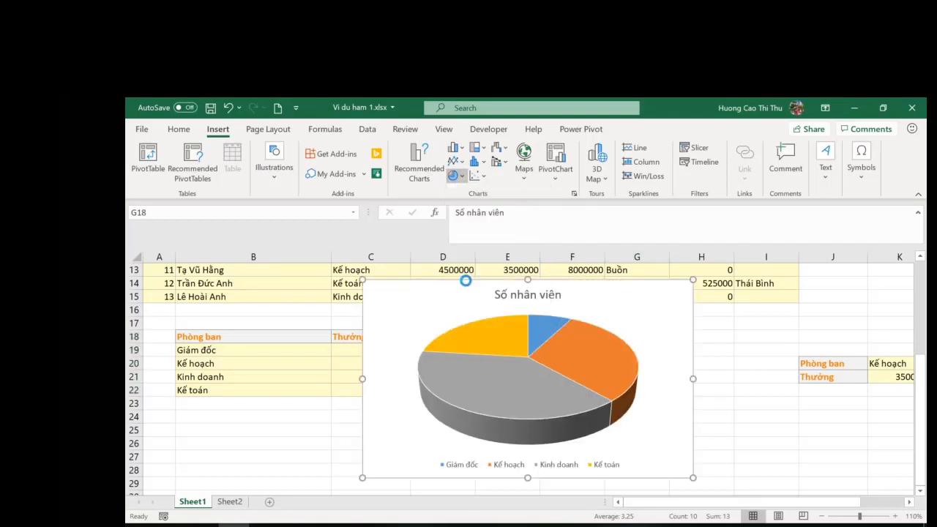
pyautogui.moveTo(585, 288); pyautogui.dragTo(418, 274)
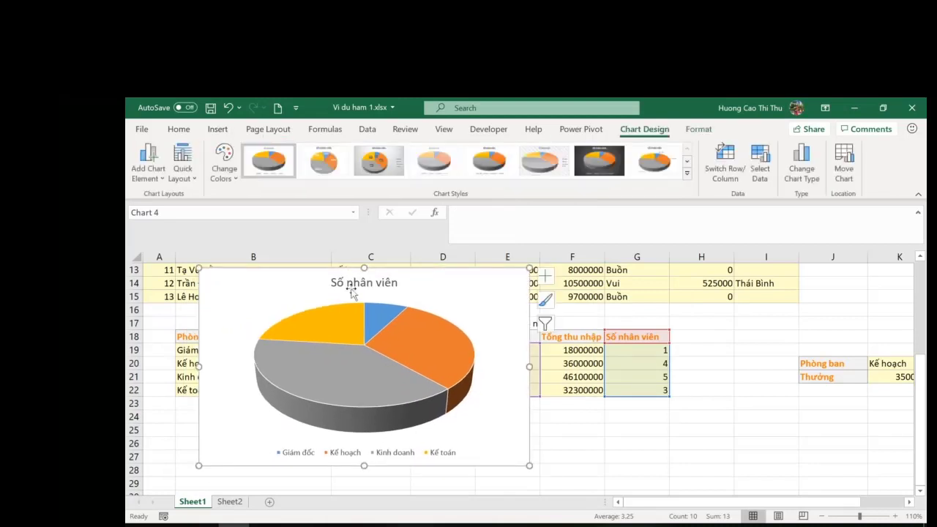
pyautogui.click(182, 163)
pyautogui.click(256, 242)
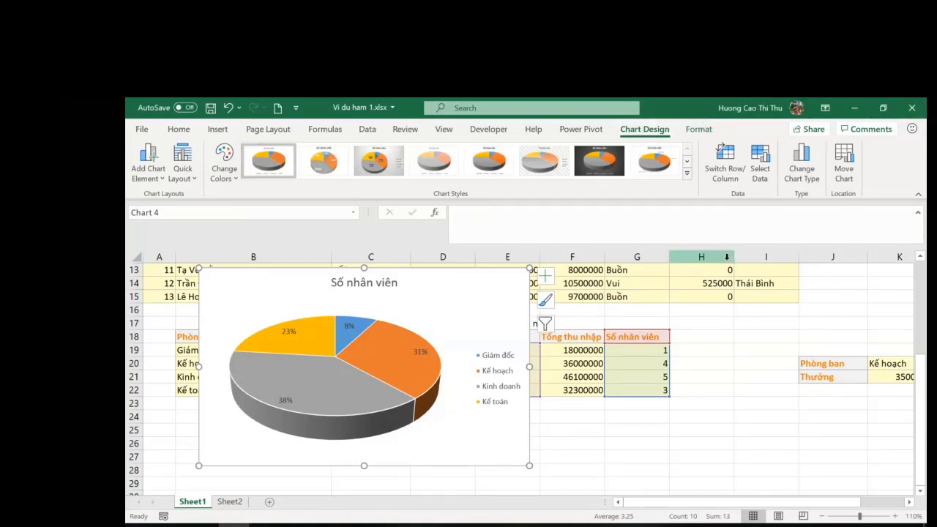
pyautogui.click(155, 179)
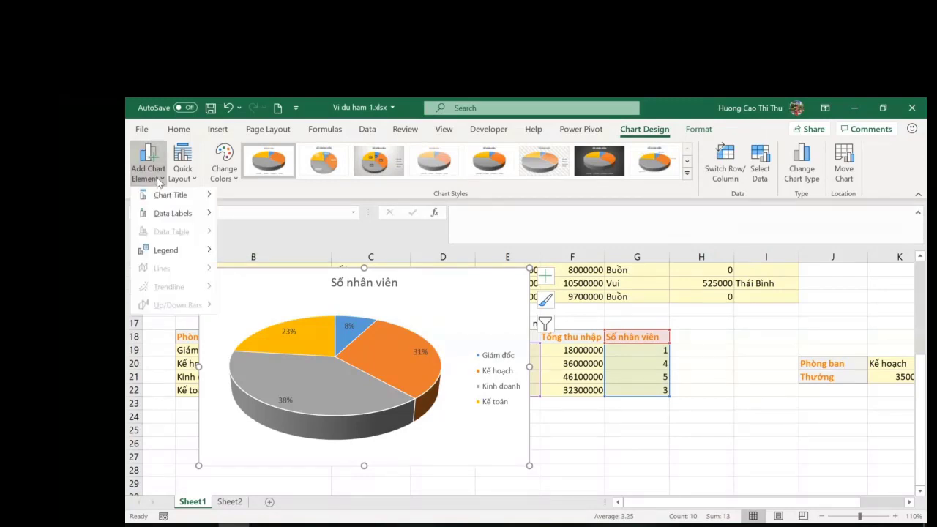
pyautogui.moveTo(154, 201)
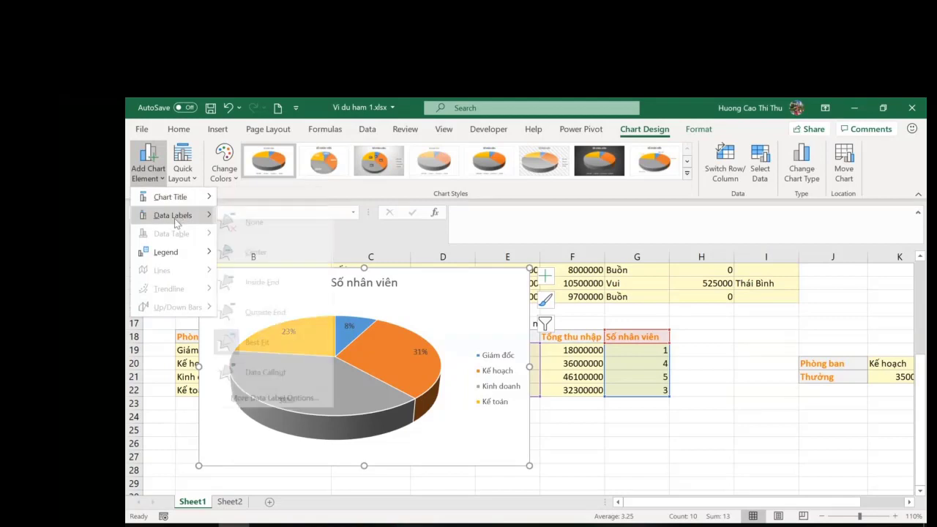
pyautogui.moveTo(174, 220)
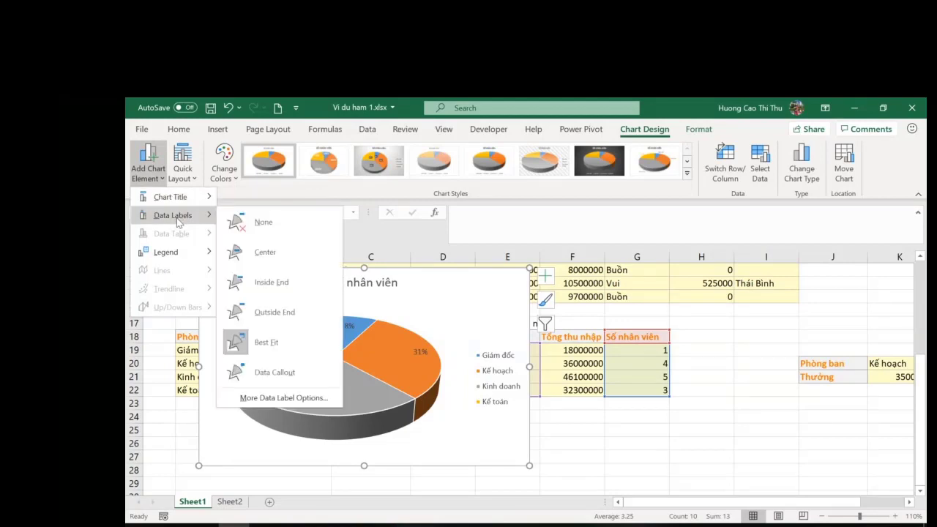
pyautogui.moveTo(175, 260)
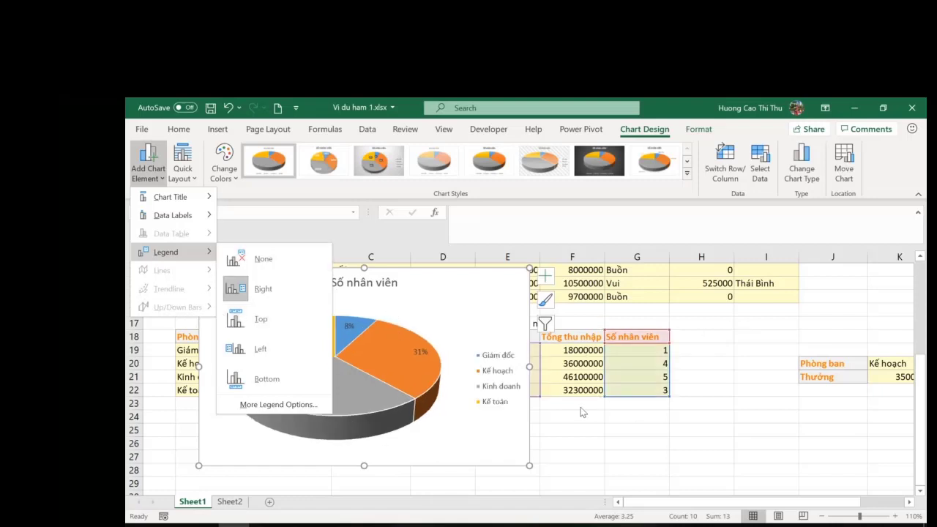
pyautogui.click(607, 450)
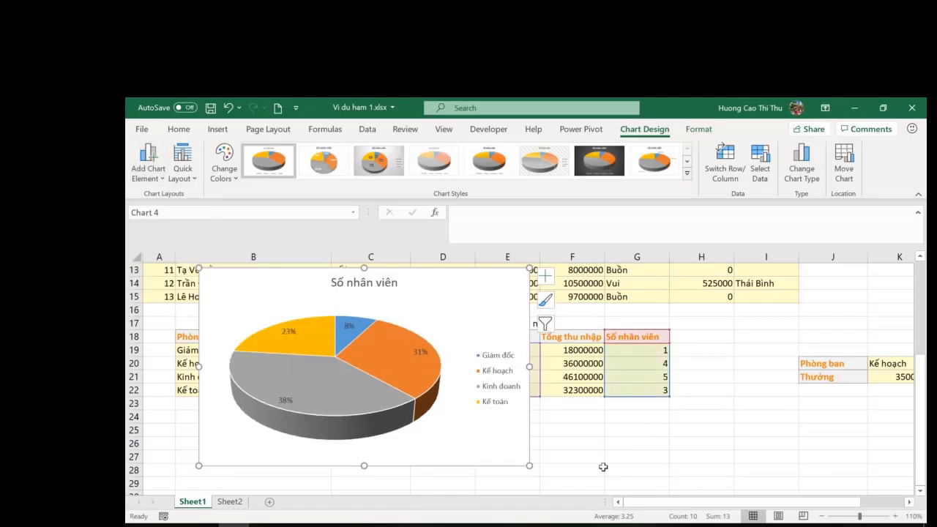
pyautogui.click(189, 177)
pyautogui.click(224, 173)
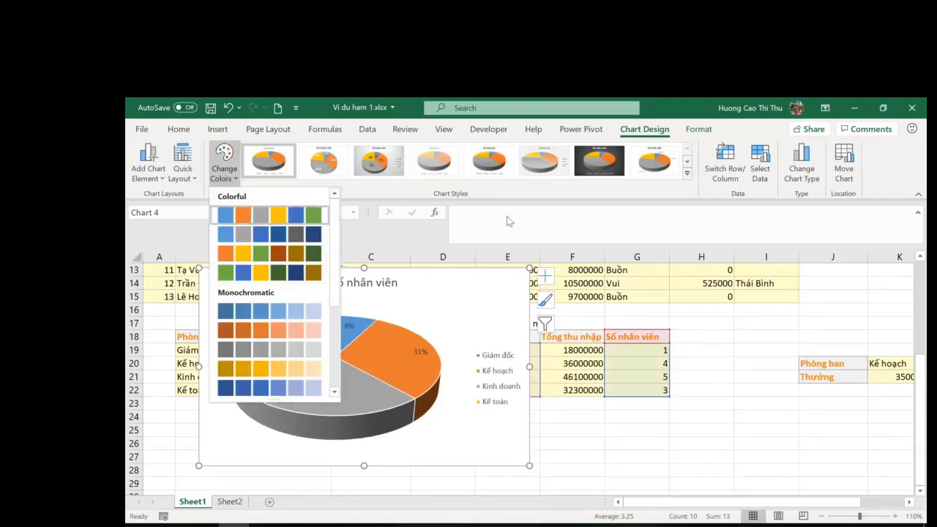
pyautogui.press('Escape')
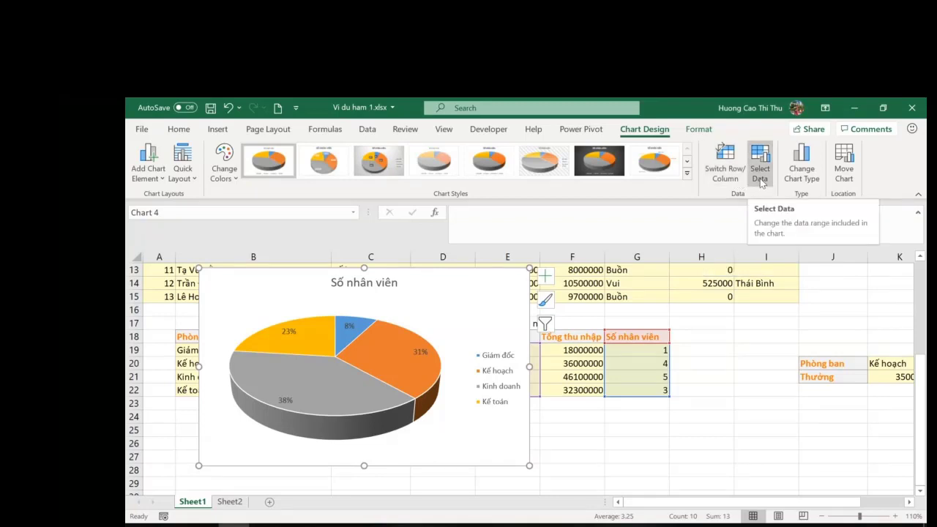
# Keep the chart as a 3-D Pie and move it to new sheet Chart1.
pyautogui.click(806, 184)
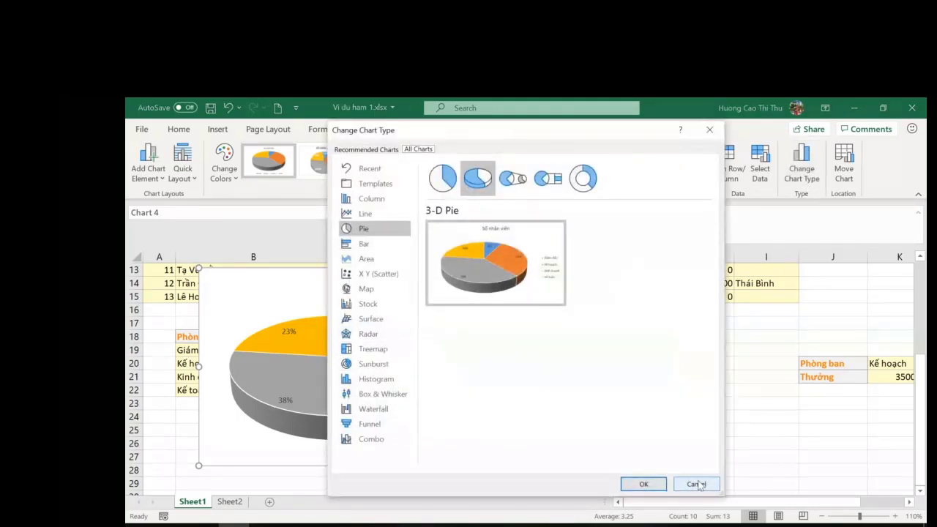
pyautogui.click(631, 485)
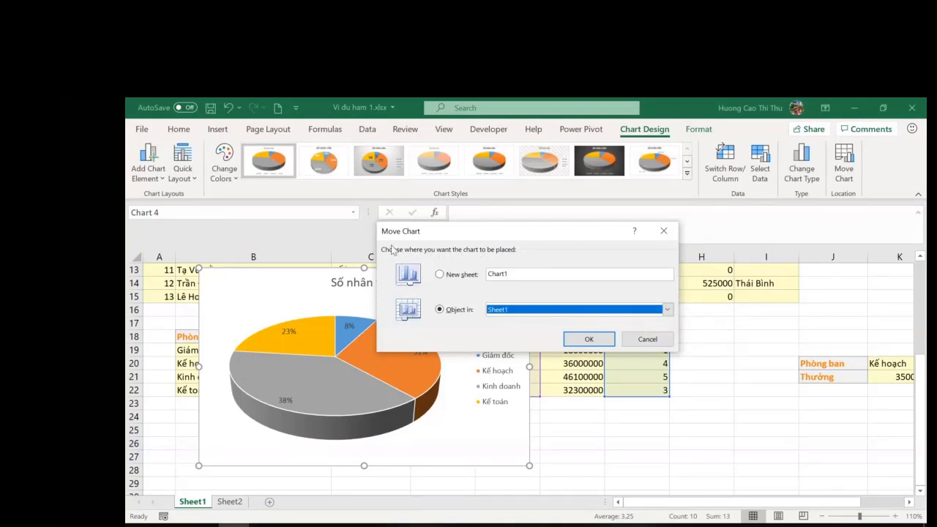
pyautogui.click(449, 276)
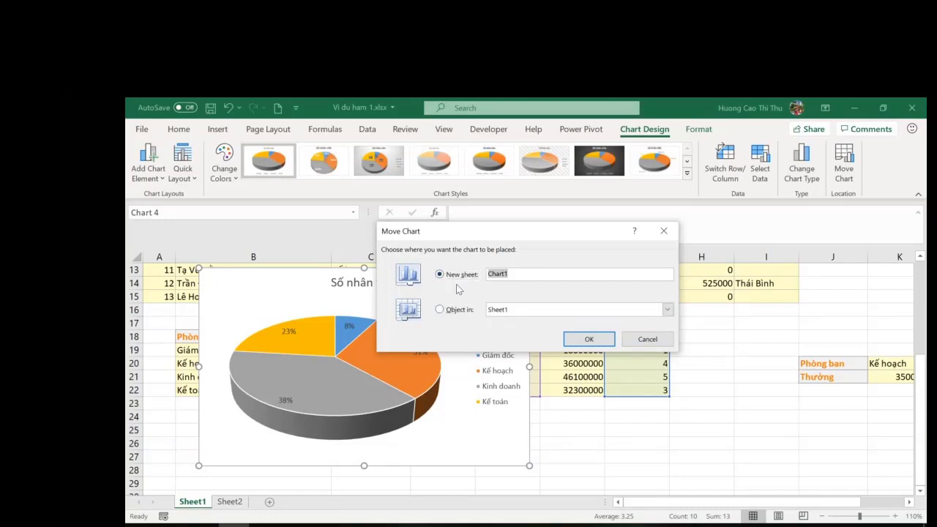
pyautogui.click(529, 272)
pyautogui.moveTo(517, 273); pyautogui.dragTo(477, 272)
pyautogui.click(457, 310)
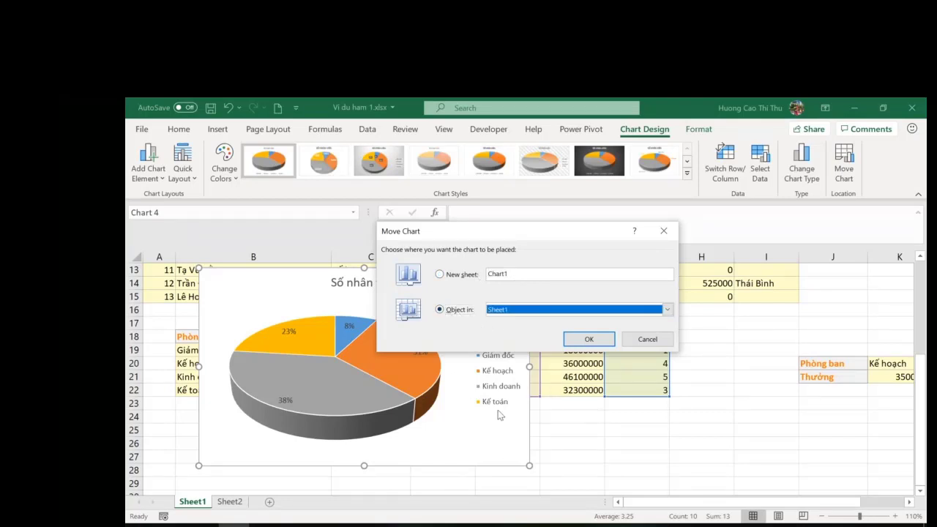
pyautogui.click(669, 311)
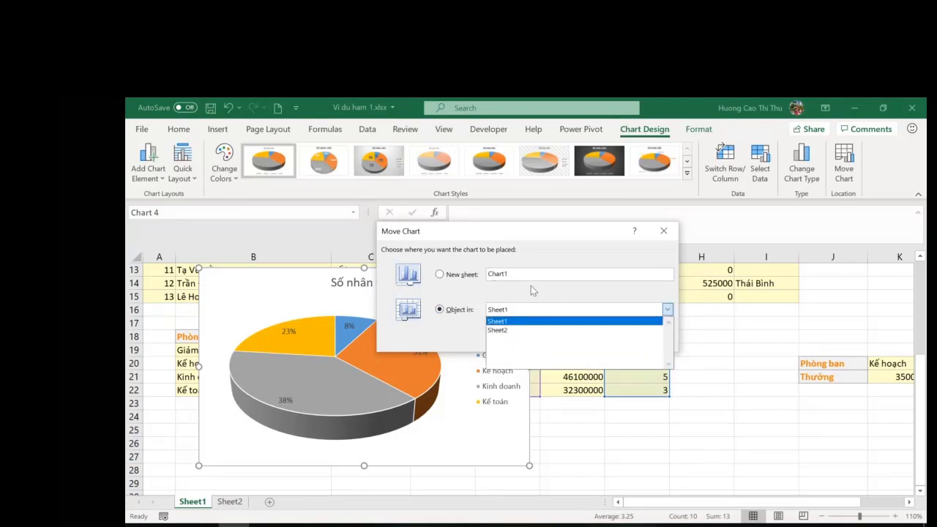
pyautogui.click(448, 274)
pyautogui.click(595, 343)
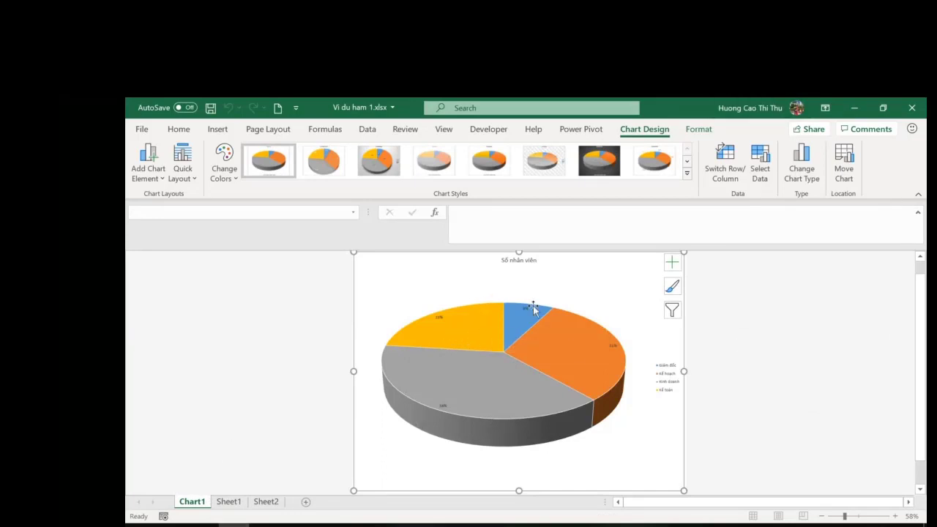
# Move the pie chart back to Sheet1 as an embedded object.
pyautogui.click(844, 165)
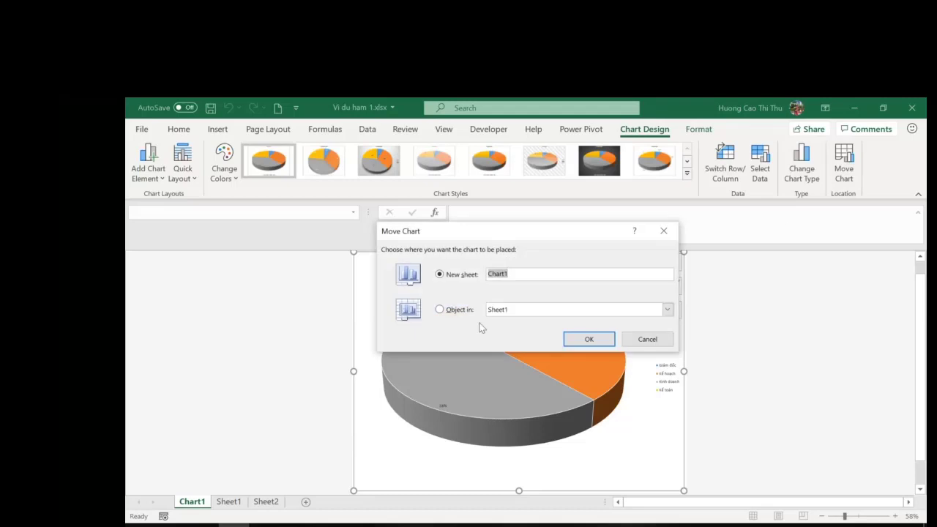
pyautogui.click(440, 310)
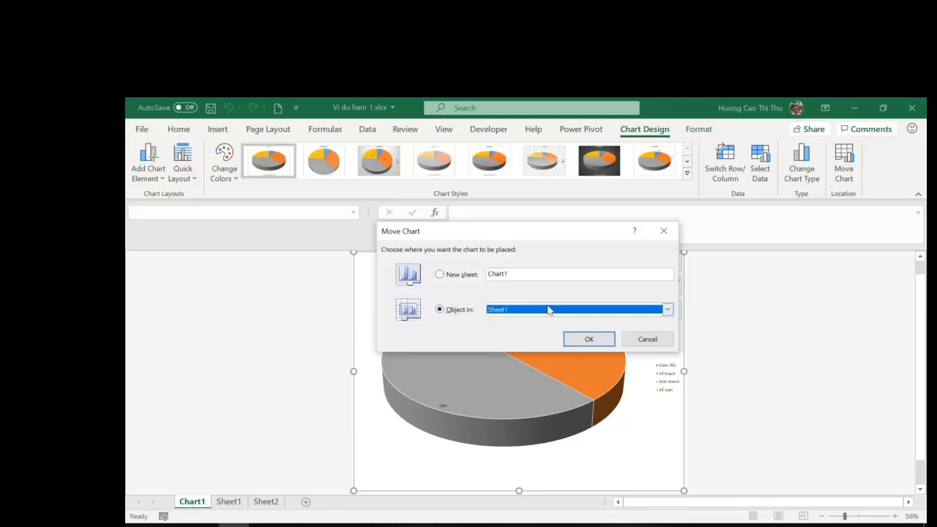
pyautogui.click(593, 341)
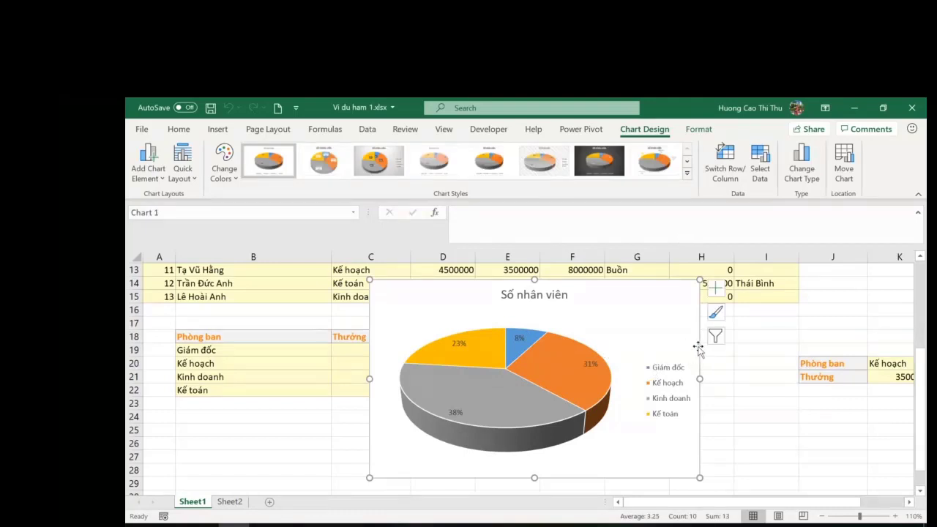
# On the Format tab, select the percentage data labels, the pie series and the chart title.
pyautogui.click(694, 131)
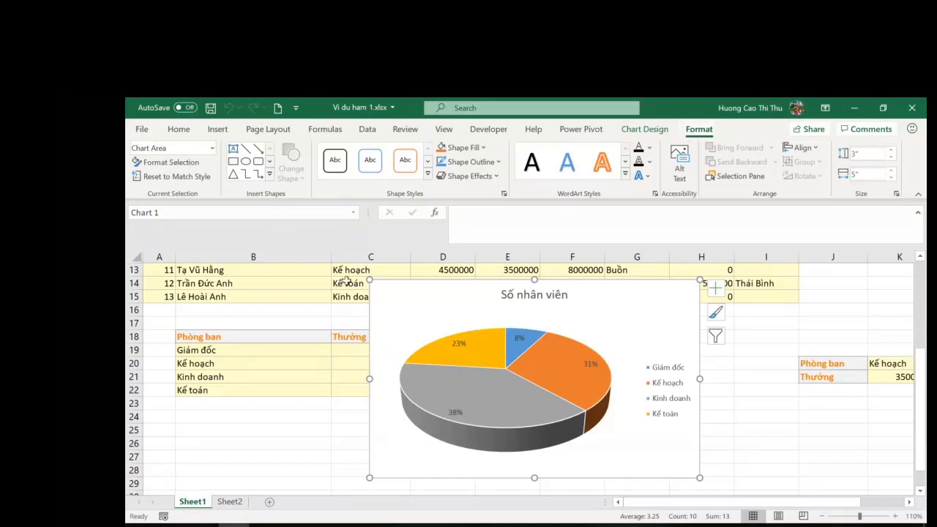
pyautogui.click(585, 364)
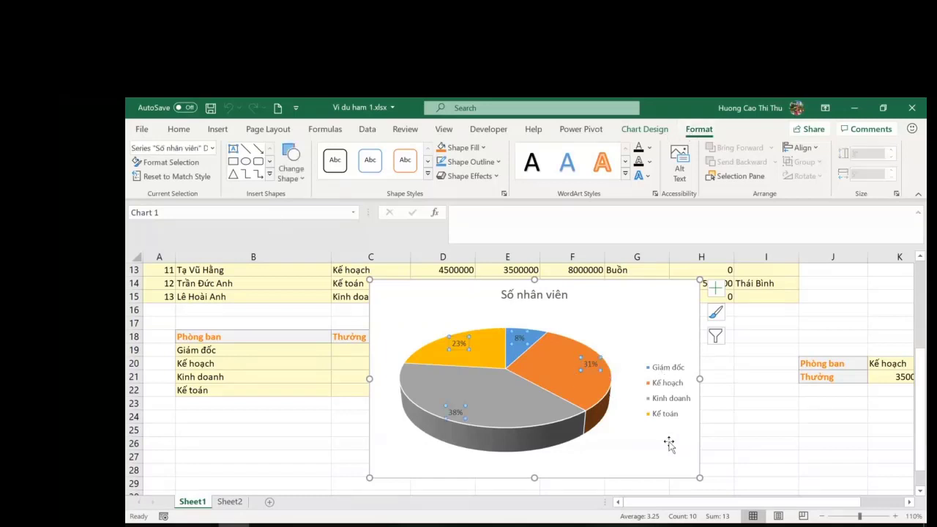
pyautogui.click(551, 384)
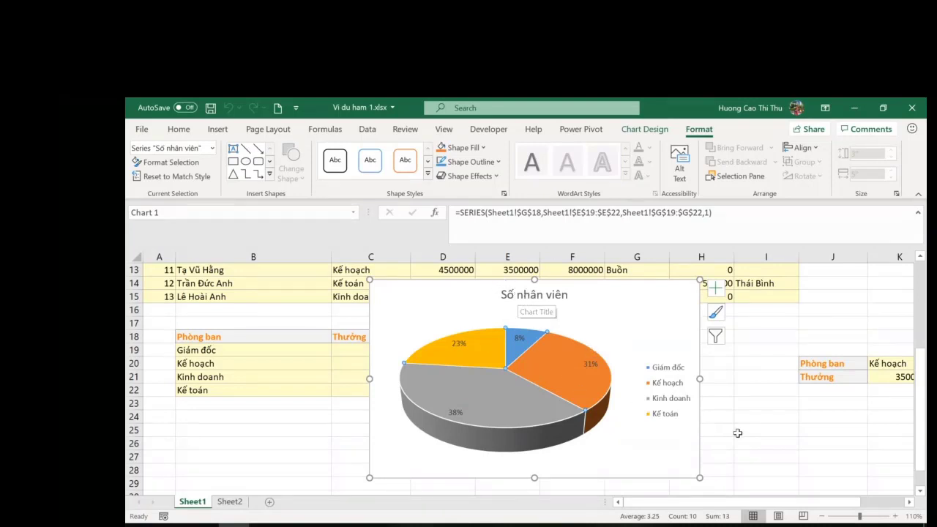
pyautogui.click(535, 298)
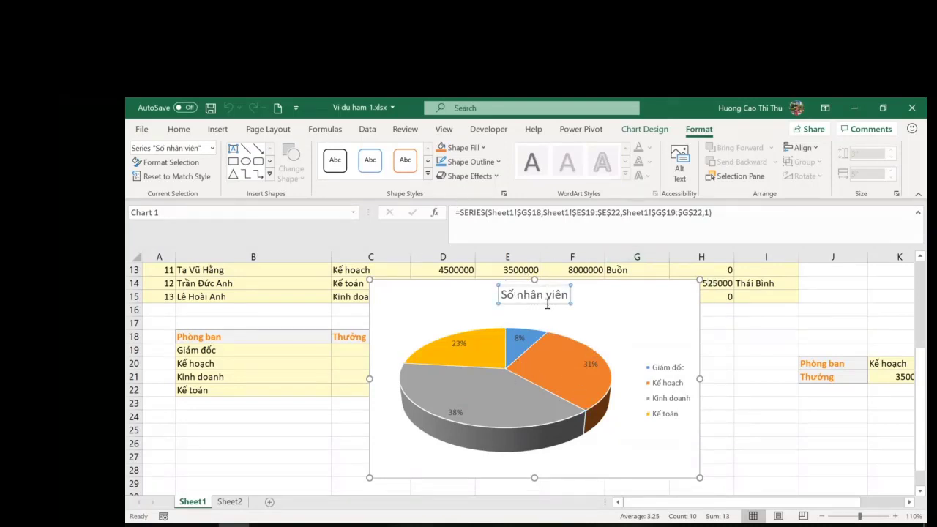
# Select the Số nhân viên pie chart and delete it.
pyautogui.click(813, 432)
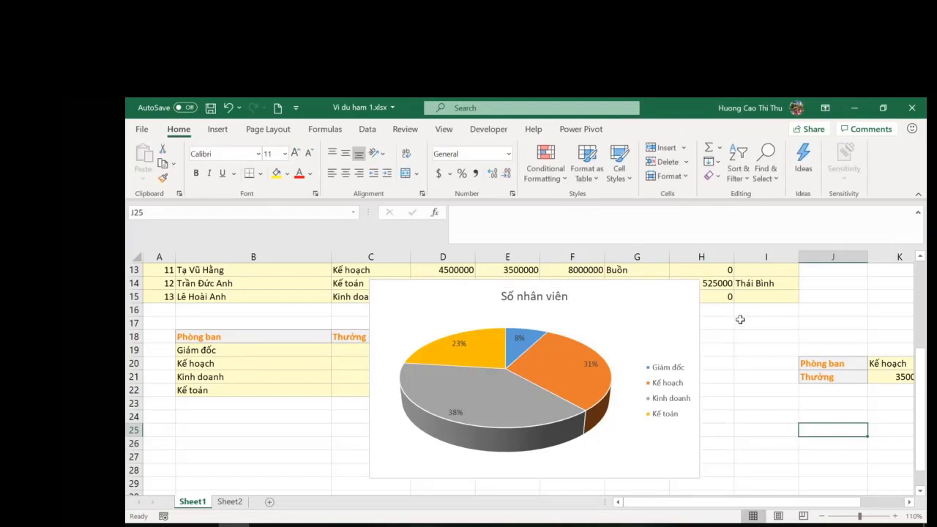
pyautogui.moveTo(676, 310); pyautogui.dragTo(470, 313)
pyautogui.press('Delete')
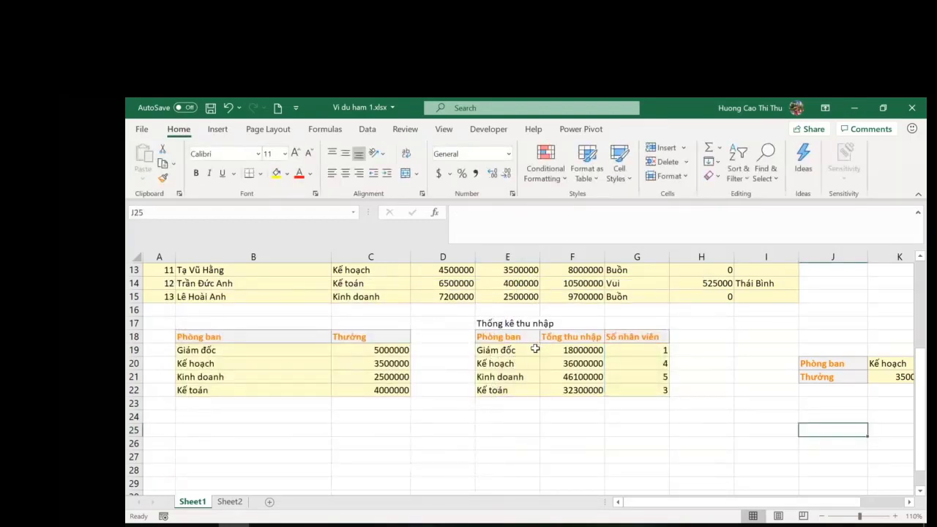
# Chart E18:G22 as a 2-D Clustered Column chart and drag it to the left.
pyautogui.moveTo(526, 337); pyautogui.dragTo(633, 388)
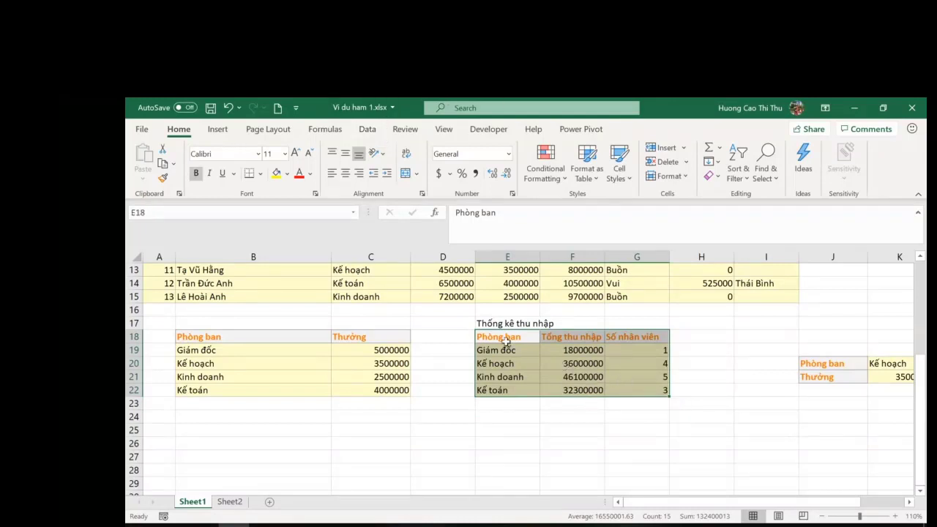
pyautogui.moveTo(505, 340); pyautogui.dragTo(662, 390)
pyautogui.click(217, 129)
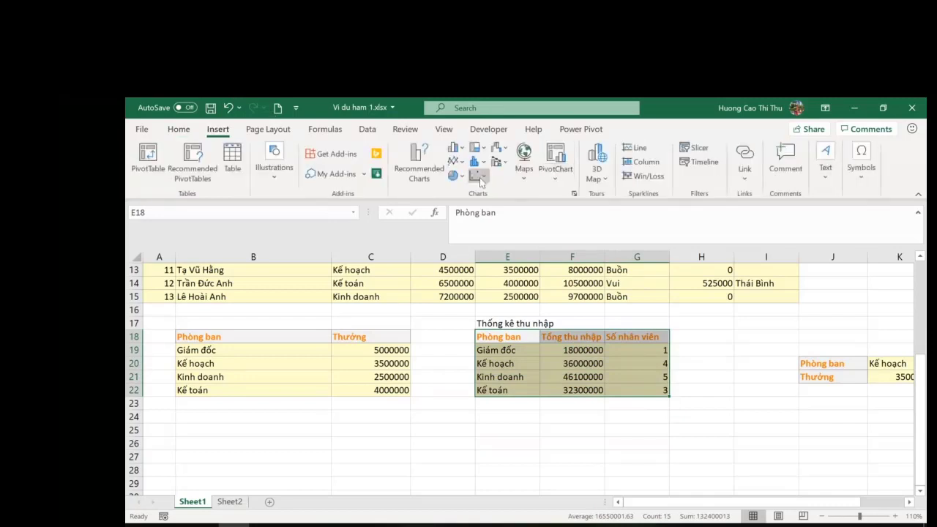
pyautogui.click(456, 148)
pyautogui.click(466, 250)
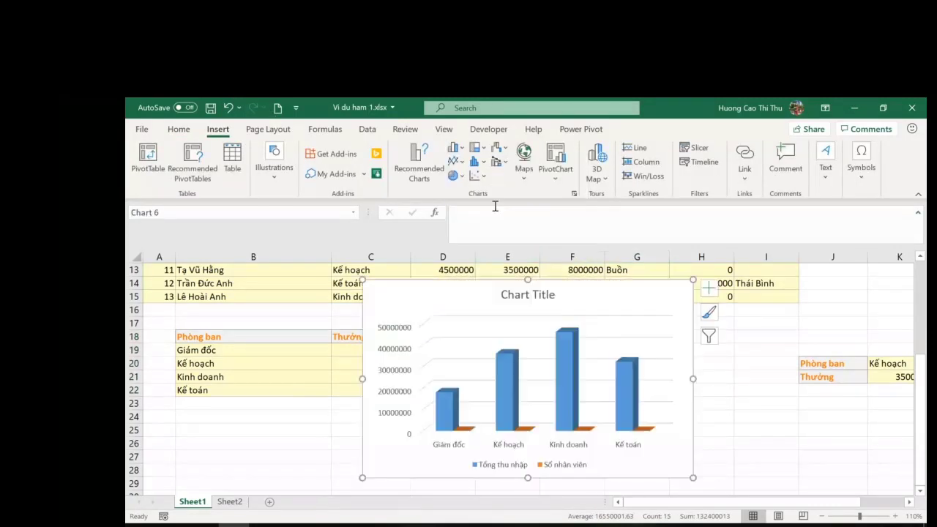
pyautogui.click(455, 147)
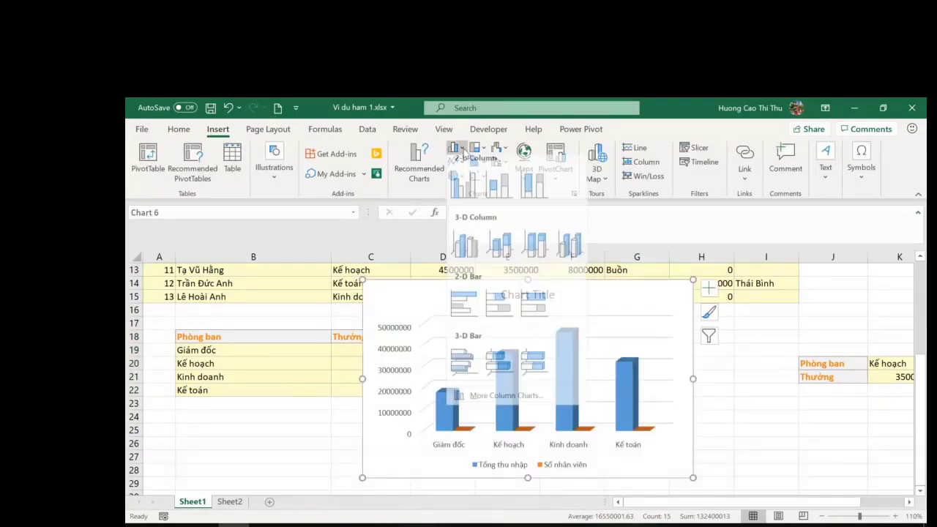
pyautogui.click(464, 247)
pyautogui.moveTo(587, 291)
pyautogui.mouseDown()
pyautogui.moveTo(379, 257)
pyautogui.moveTo(359, 245)
pyautogui.moveTo(354, 280)
pyautogui.mouseUp()
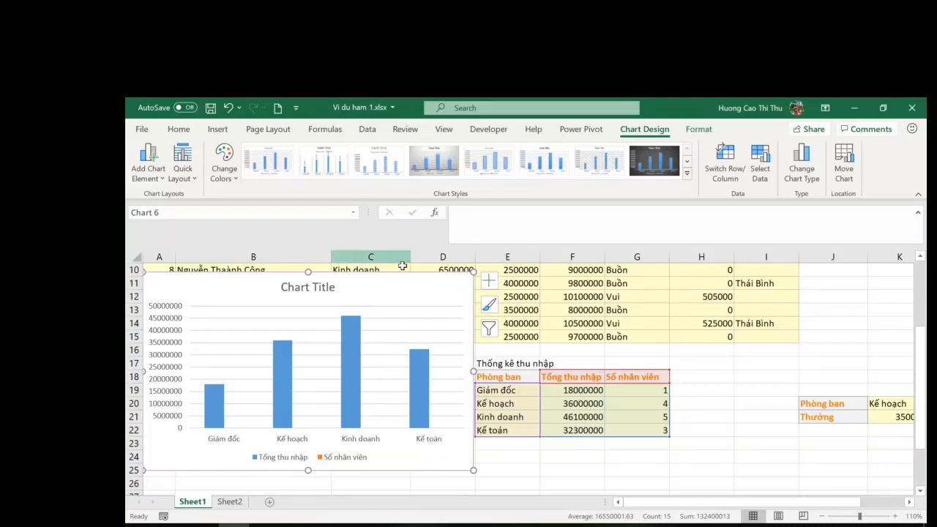
# Reposition the income column chart on the sheet, nudging it slightly left.
pyautogui.moveTo(400, 274); pyautogui.dragTo(608, 285)
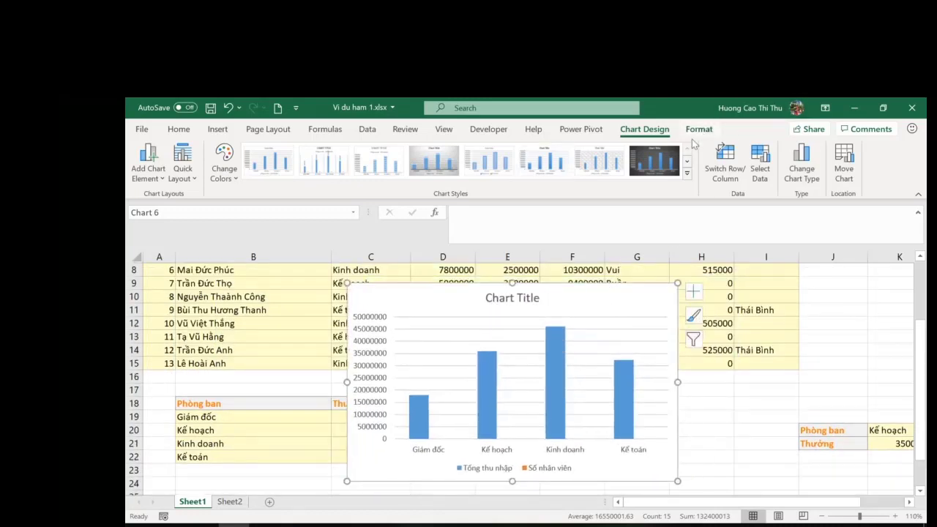
pyautogui.moveTo(593, 315); pyautogui.dragTo(488, 295)
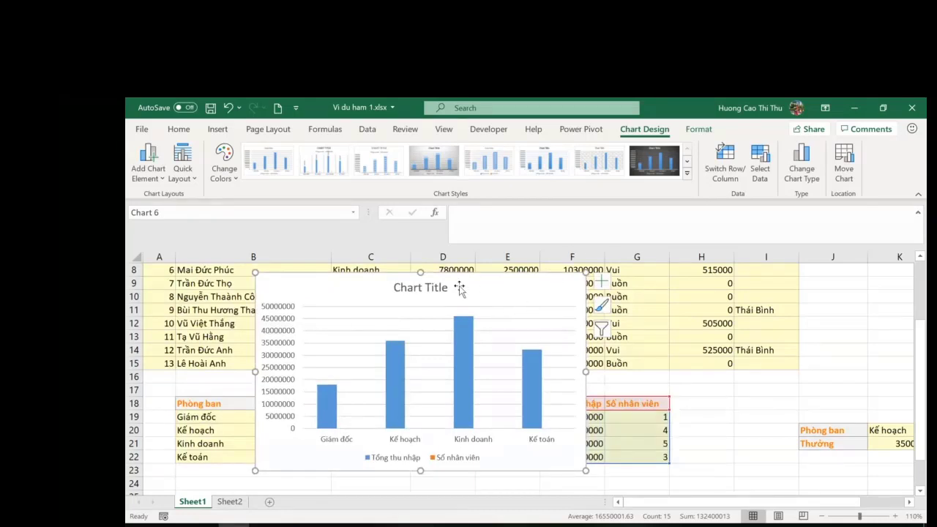
pyautogui.moveTo(465, 286); pyautogui.dragTo(440, 285)
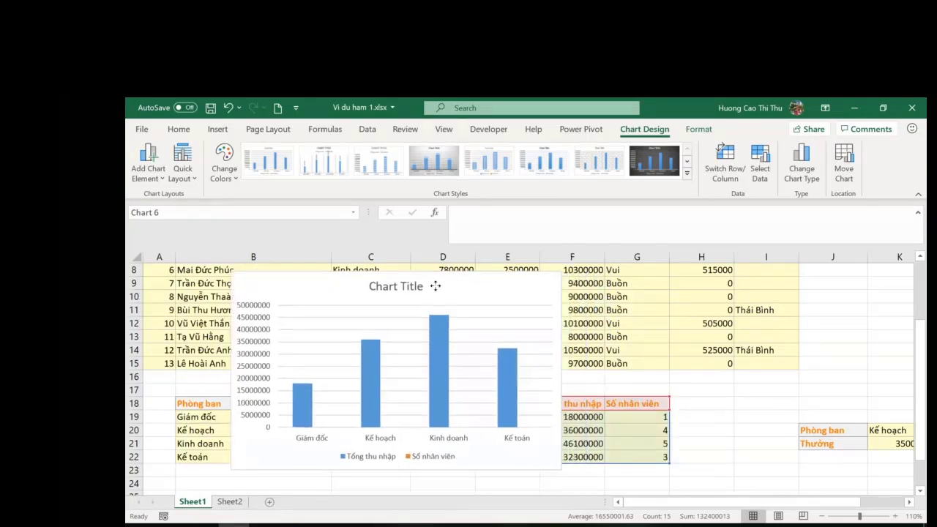
# Plot the Số nhân viên series on a secondary axis scaled 0–6.
pyautogui.click(708, 129)
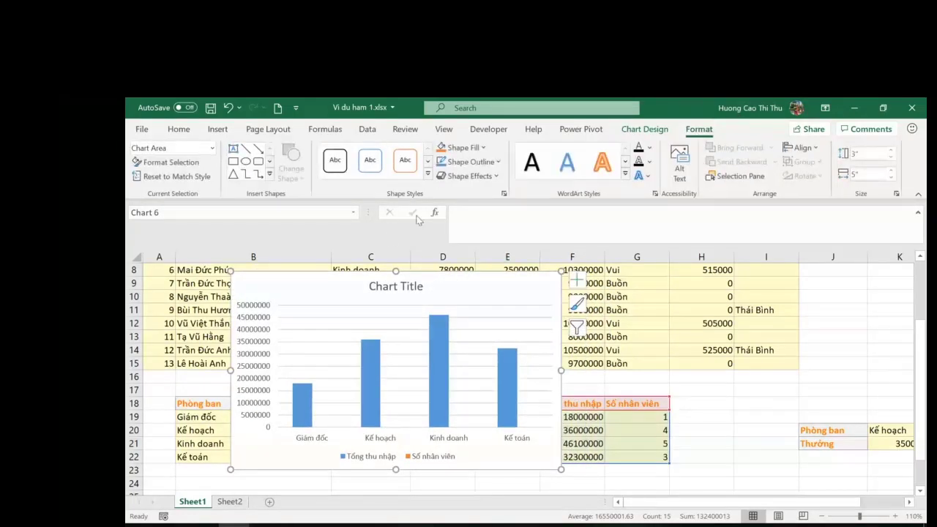
pyautogui.click(211, 149)
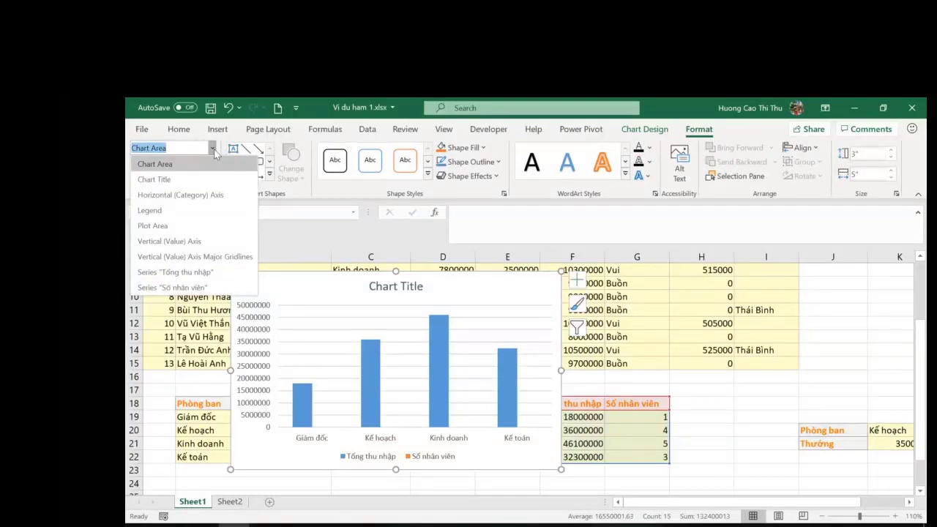
pyautogui.click(176, 288)
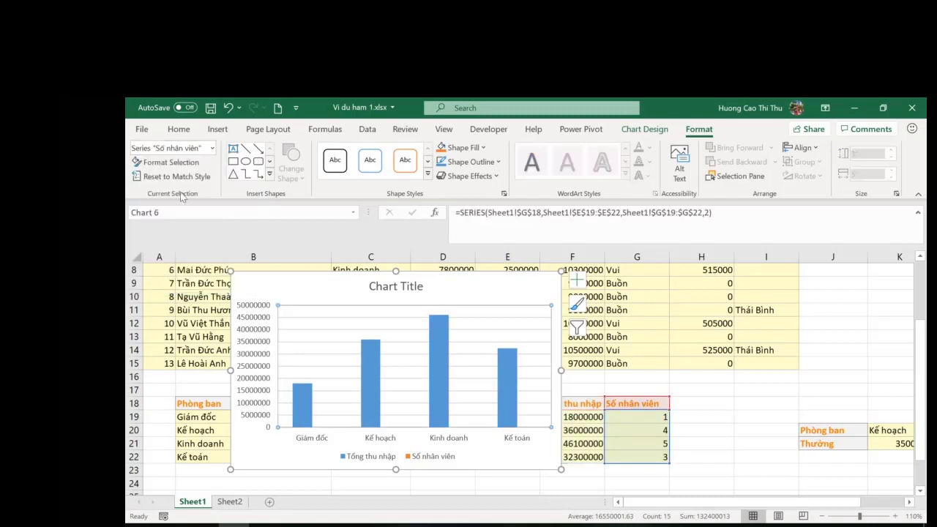
pyautogui.click(173, 162)
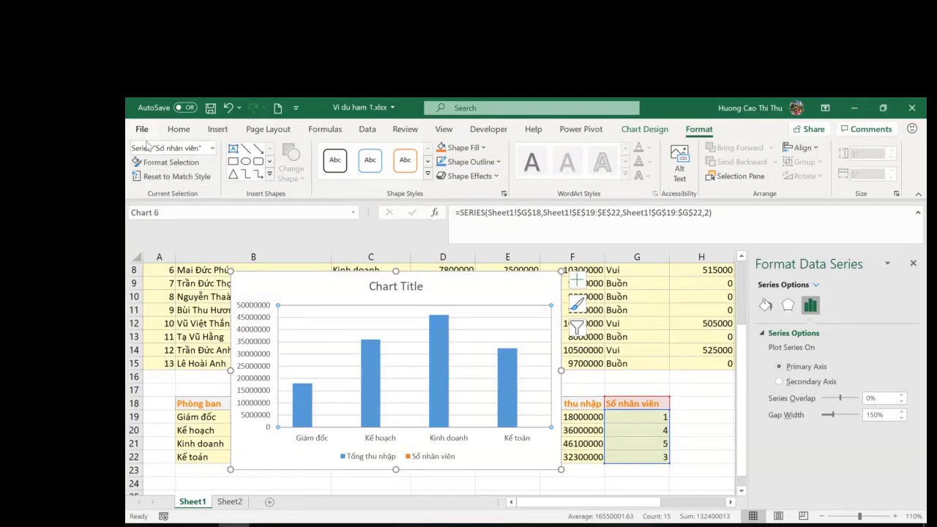
pyautogui.click(779, 381)
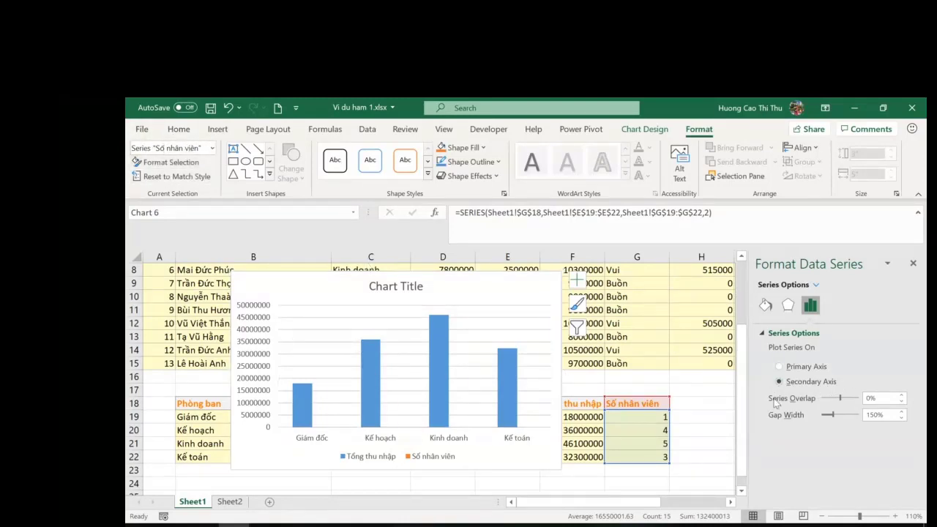
pyautogui.click(913, 263)
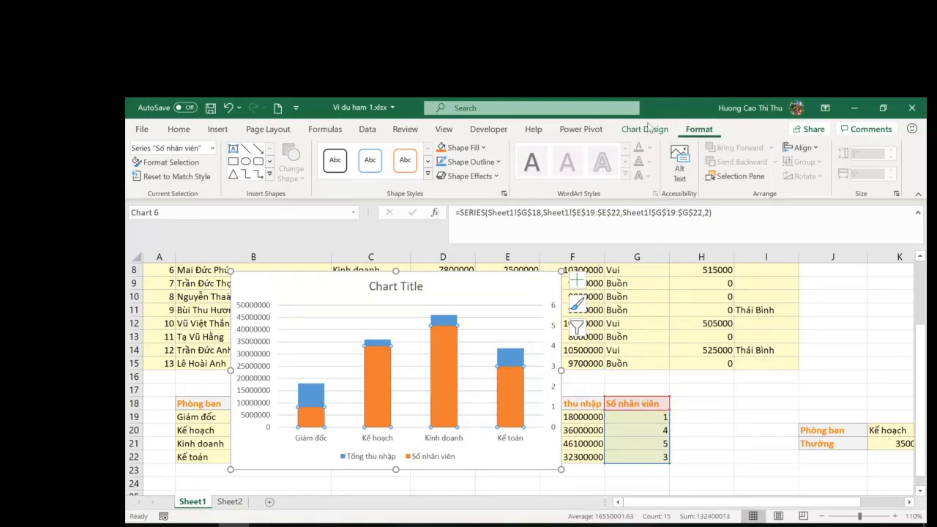
# Switch the chart to a Clustered Column - Line on Secondary Axis combo, with Số nhân viên as the line.
pyautogui.click(645, 128)
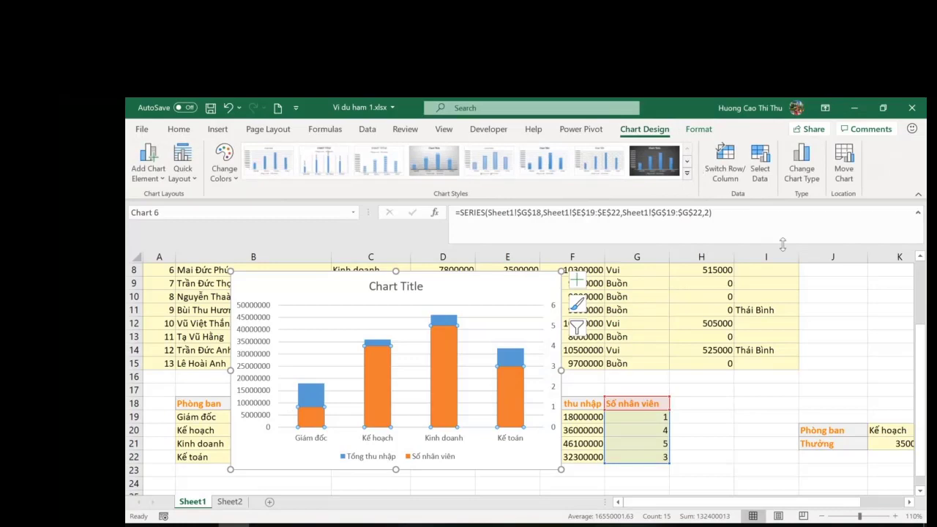
pyautogui.click(810, 183)
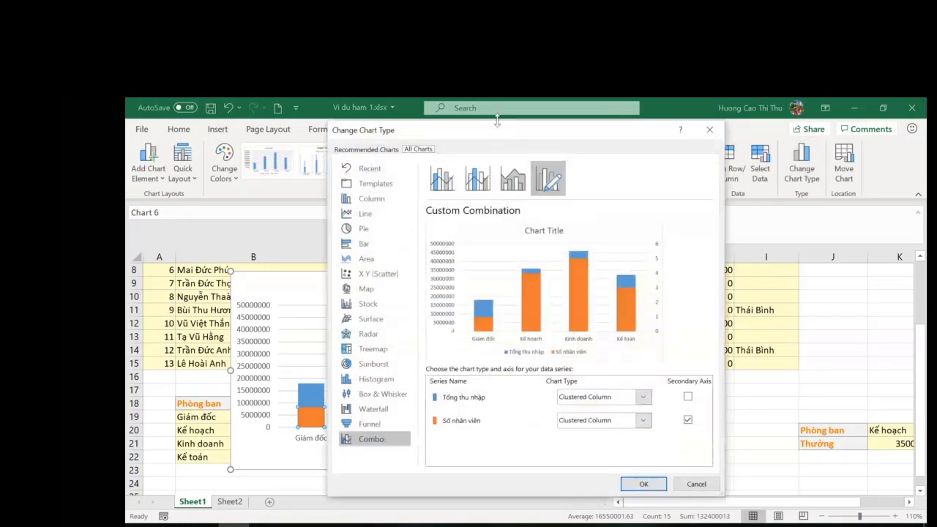
pyautogui.moveTo(500, 138); pyautogui.dragTo(648, 139)
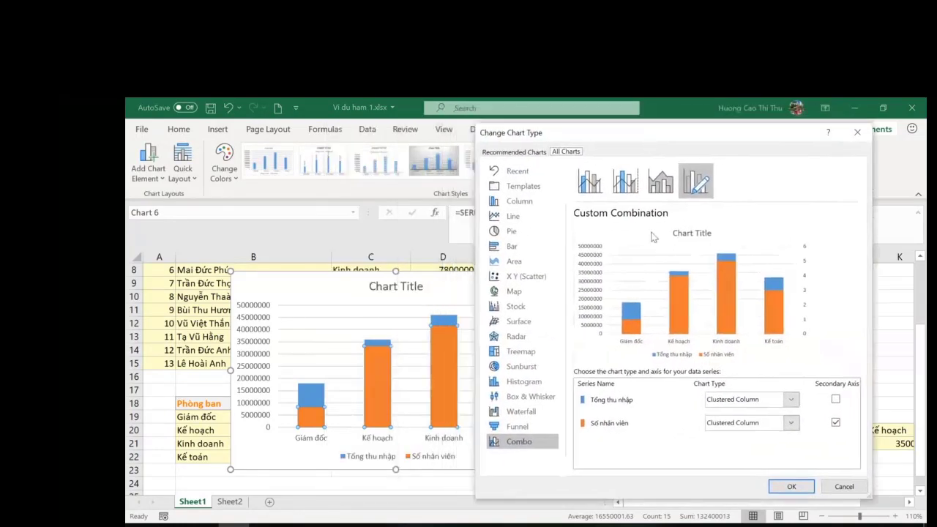
pyautogui.click(590, 181)
pyautogui.click(836, 422)
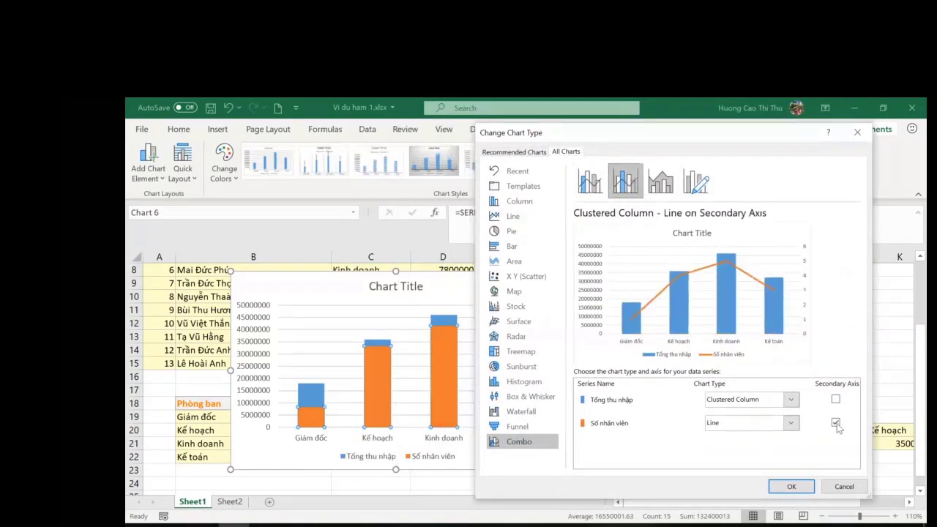
pyautogui.click(791, 487)
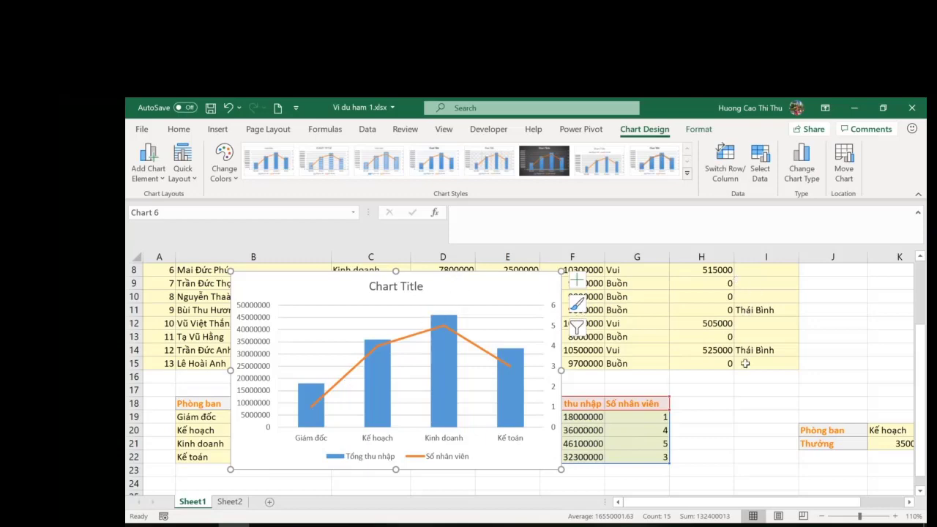
pyautogui.click(743, 393)
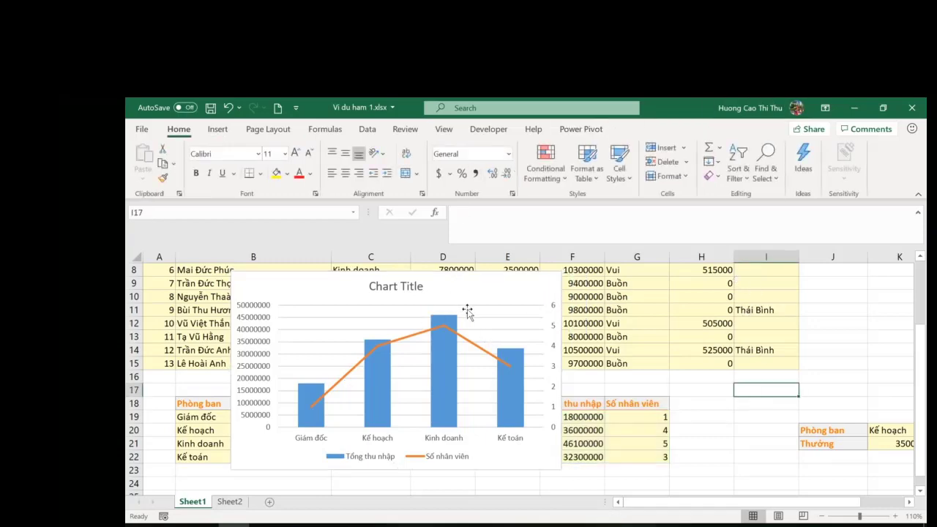
# Drag the combo chart lower on the sheet, then deselect it.
pyautogui.moveTo(465, 307); pyautogui.dragTo(654, 483)
pyautogui.click(738, 387)
pyautogui.scroll(4, 739, 387)
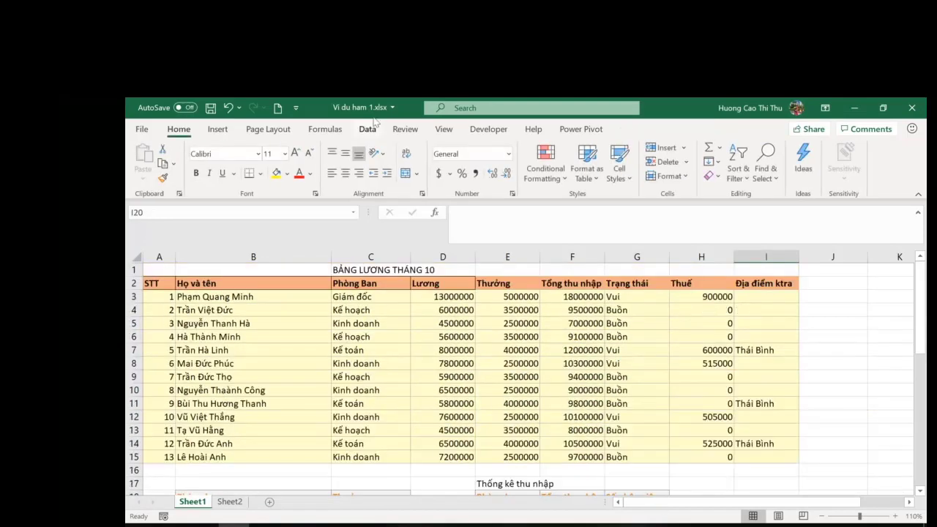
# Browse the Data and Home ribbons, table styles and conditional formatting, then view rows 7–22.
pyautogui.click(368, 129)
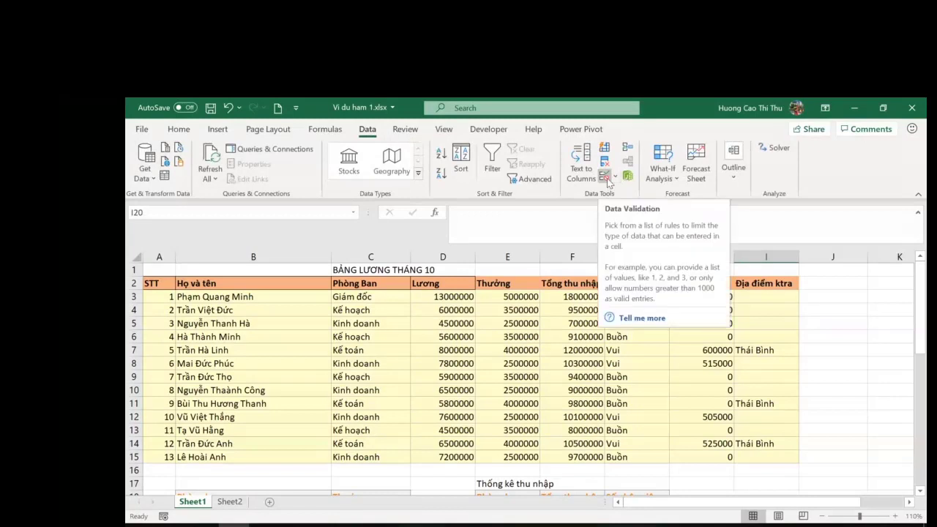
pyautogui.click(178, 128)
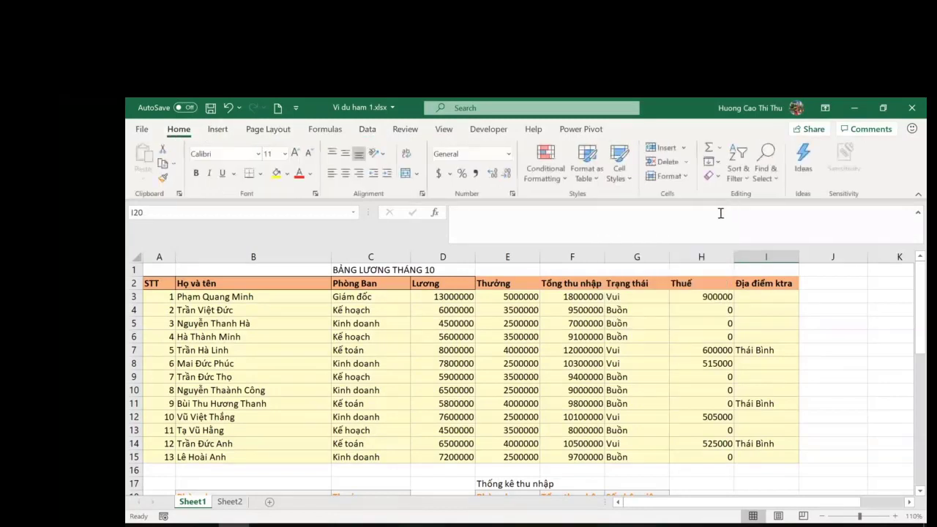
pyautogui.click(594, 183)
pyautogui.click(566, 179)
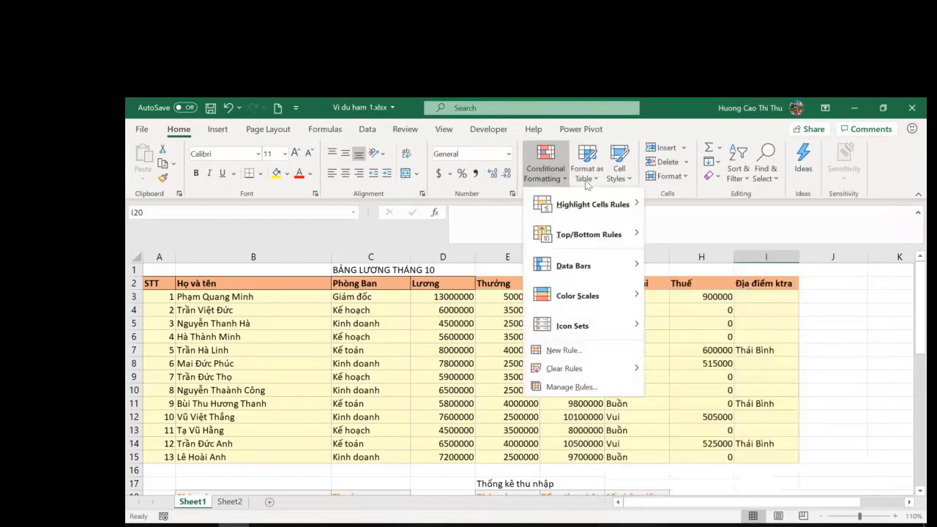
pyautogui.click(585, 183)
pyautogui.click(540, 183)
pyautogui.click(855, 394)
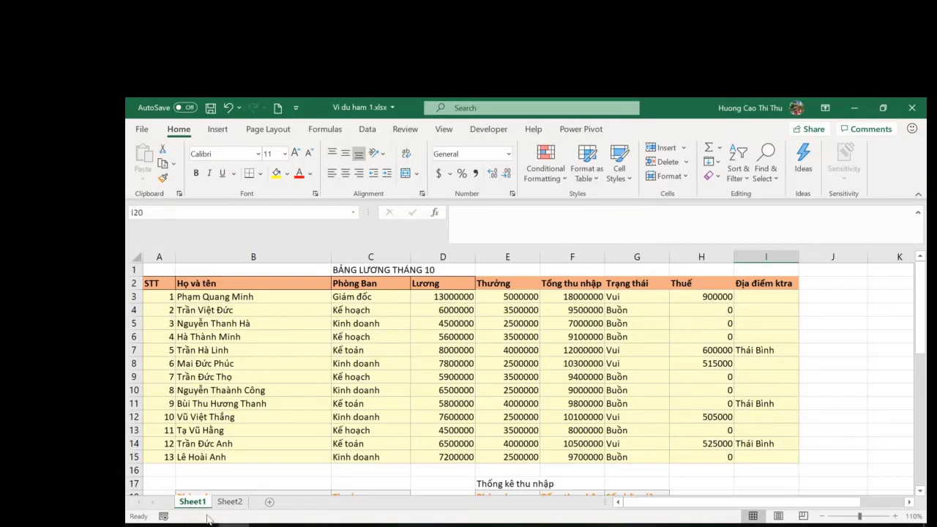
pyautogui.scroll(-2, 234, 457)
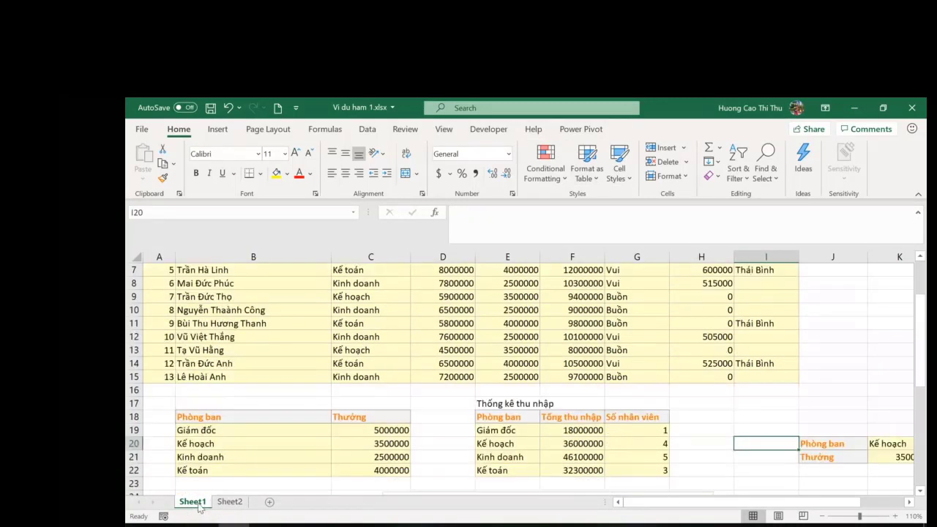
# Rename the Sheet1 worksheet to BT1.
pyautogui.doubleClick(189, 502)
pyautogui.write('BT1')
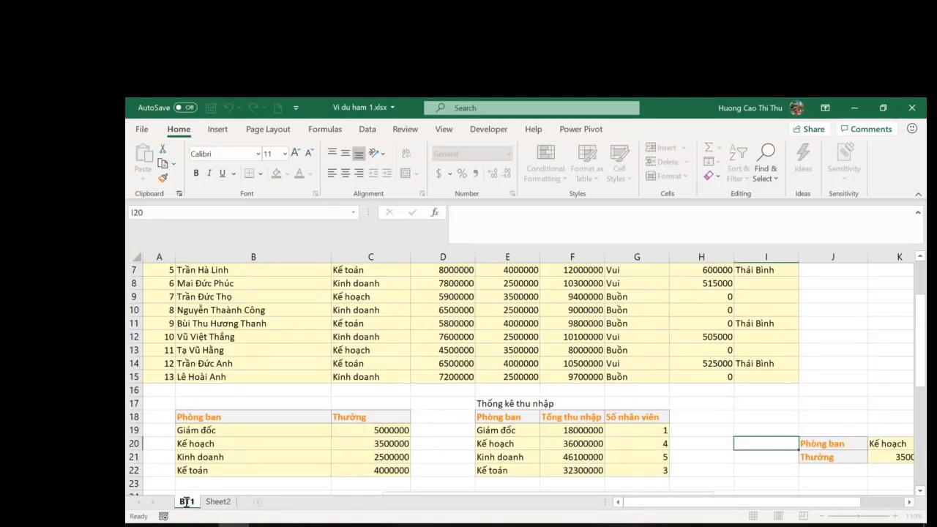
pyautogui.press('Return')
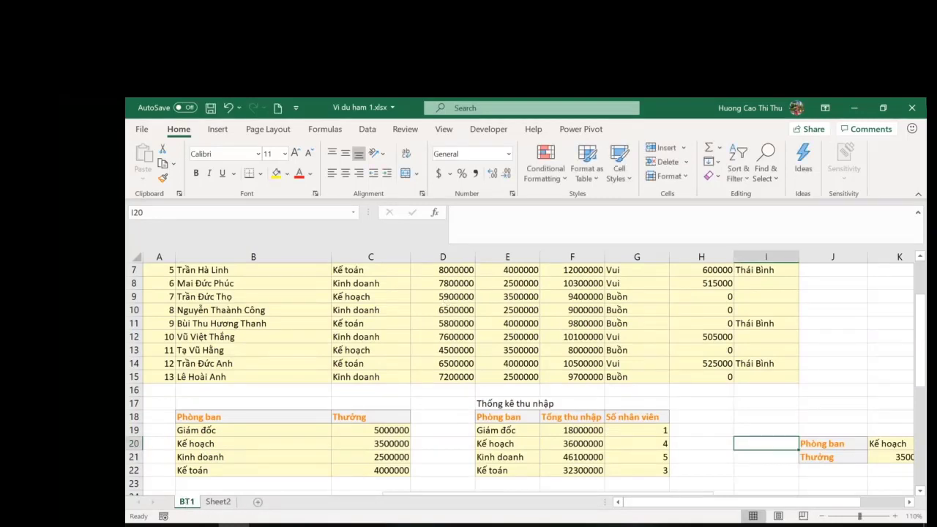
pyautogui.rightClick(188, 505)
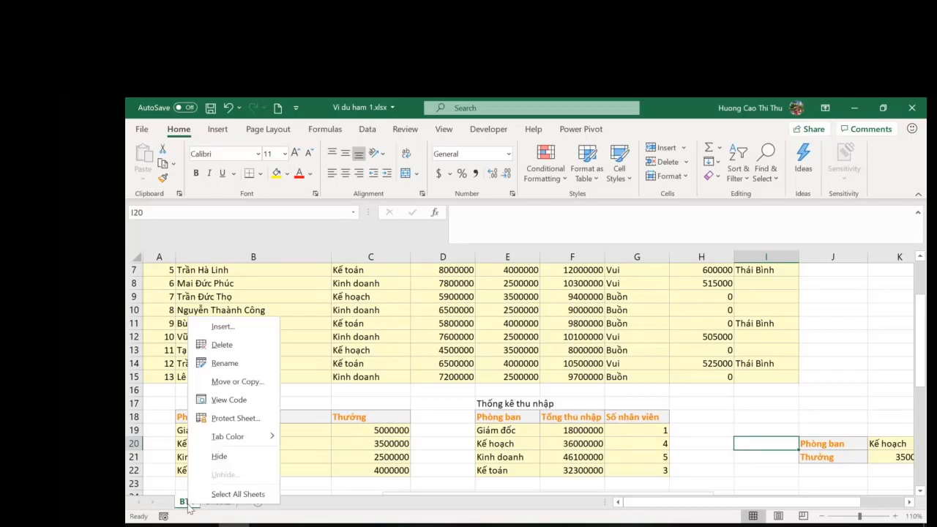
pyautogui.click(287, 508)
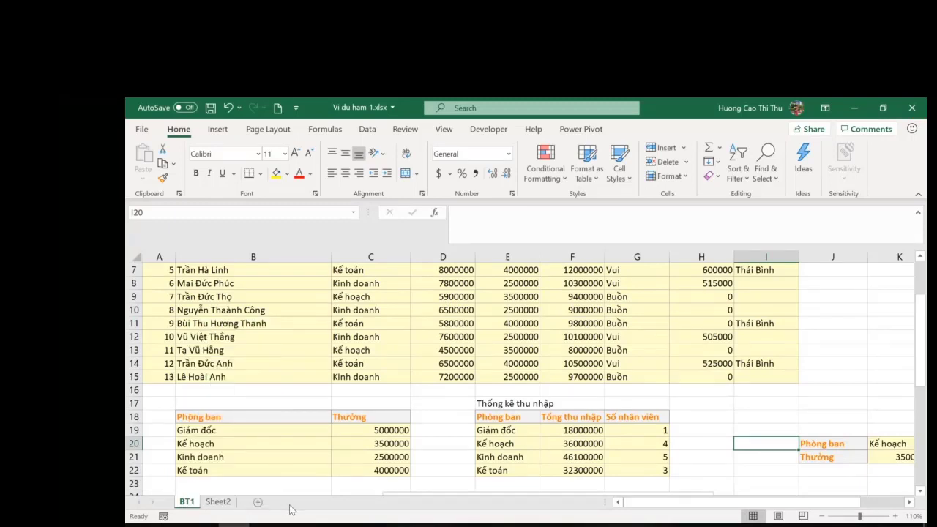
pyautogui.doubleClick(187, 502)
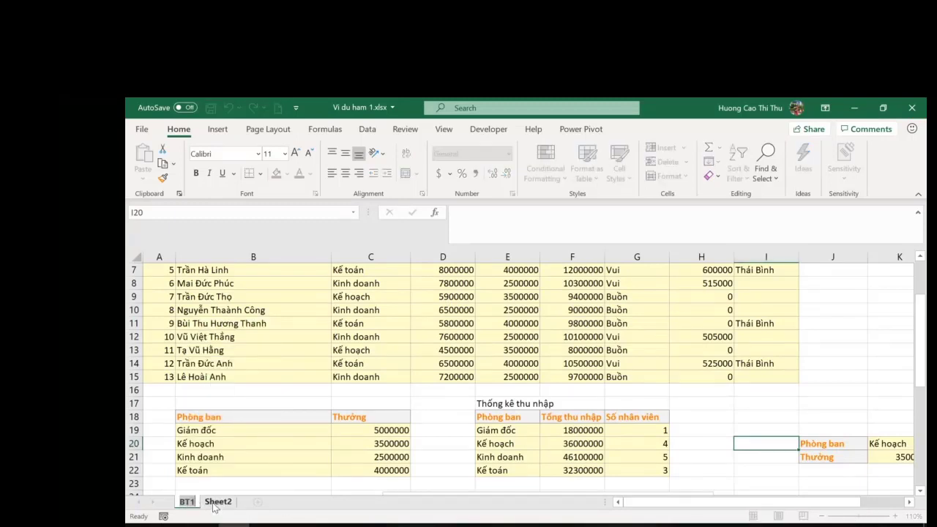
pyautogui.press('Return')
# Give the BT1 sheet tab a red colour.
pyautogui.rightClick(219, 504)
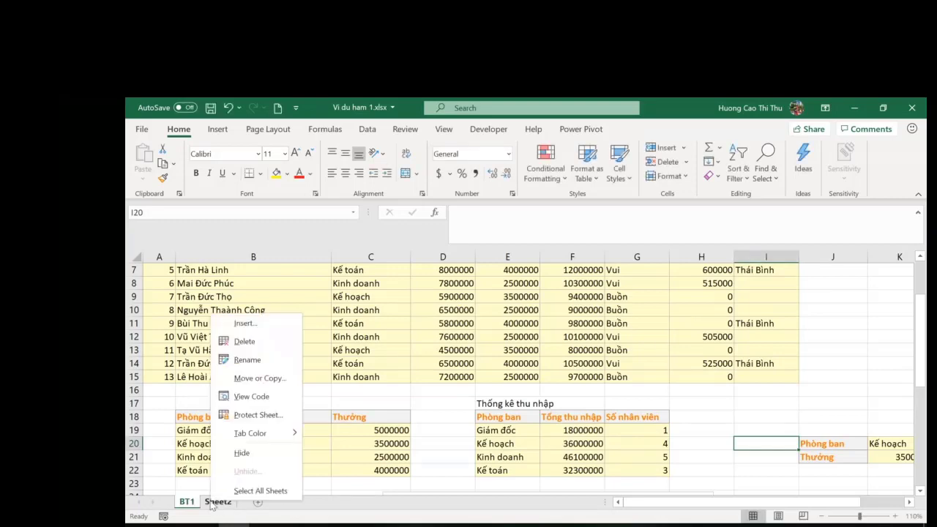
pyautogui.press('Escape')
pyautogui.rightClick(184, 503)
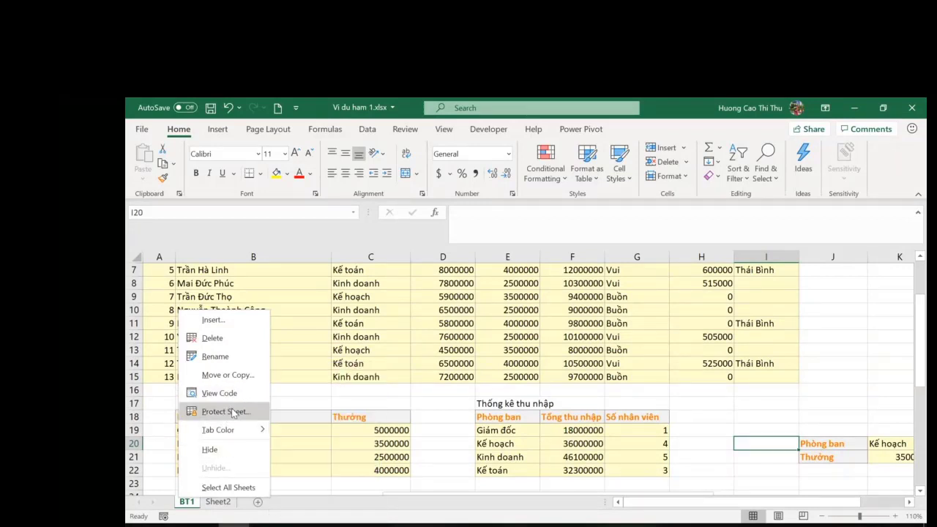
pyautogui.moveTo(227, 432)
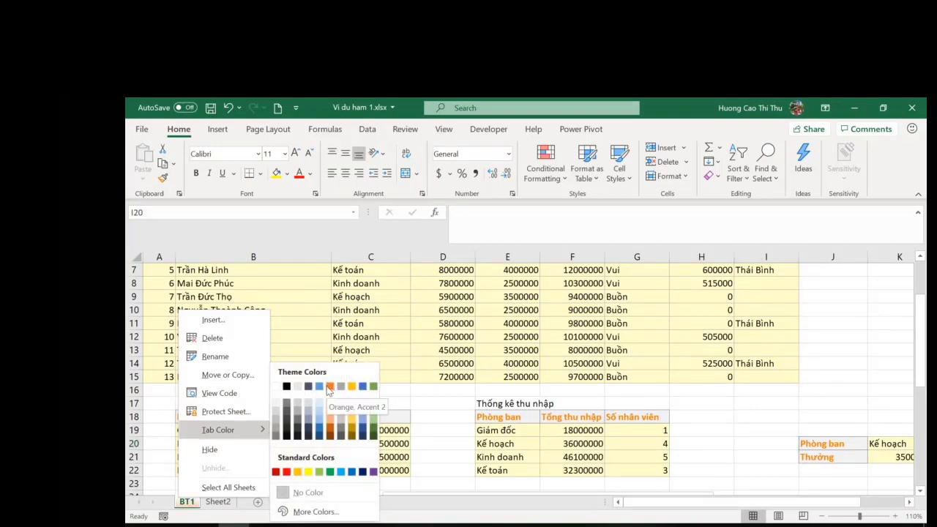
pyautogui.click(289, 478)
pyautogui.rightClick(187, 505)
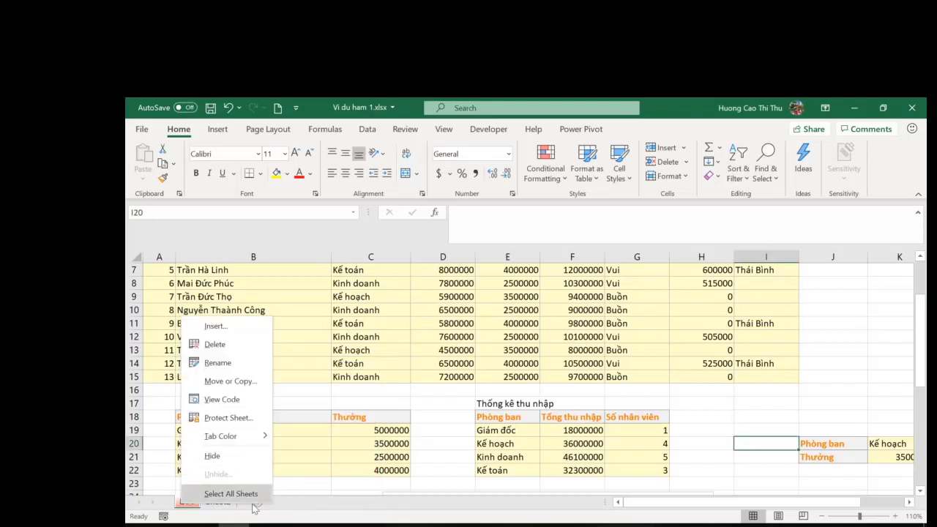
# In the Move or Copy dialog, keep Vi du ham 1.xlsx as the destination workbook.
pyautogui.click(237, 386)
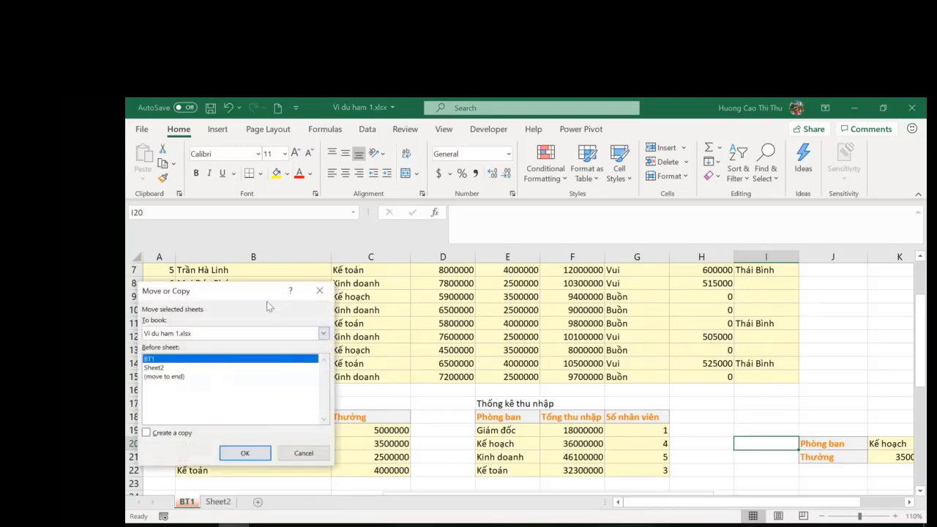
pyautogui.moveTo(268, 303); pyautogui.dragTo(364, 312)
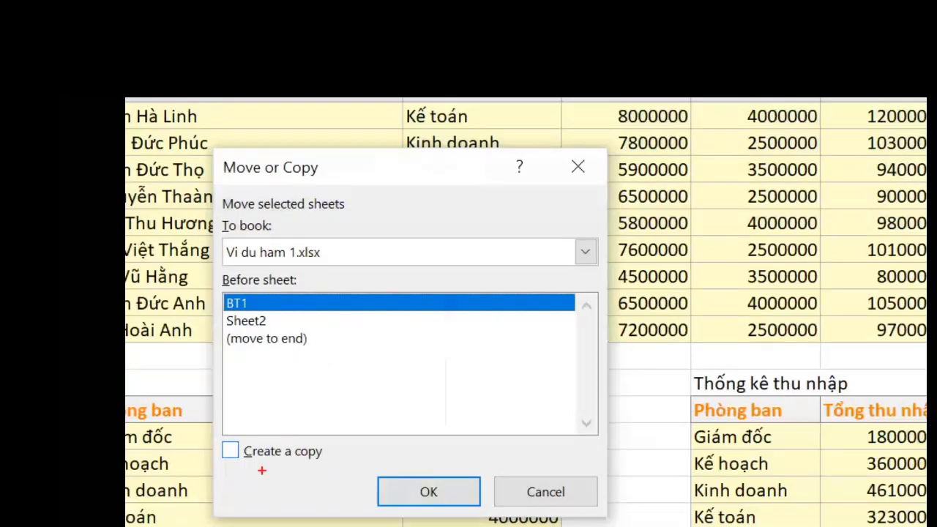
pyautogui.moveTo(220, 474)
pyautogui.mouseDown()
pyautogui.moveTo(329, 483)
pyautogui.moveTo(202, 428)
pyautogui.moveTo(298, 519)
pyautogui.mouseUp()
pyautogui.moveTo(294, 495); pyautogui.dragTo(277, 507)
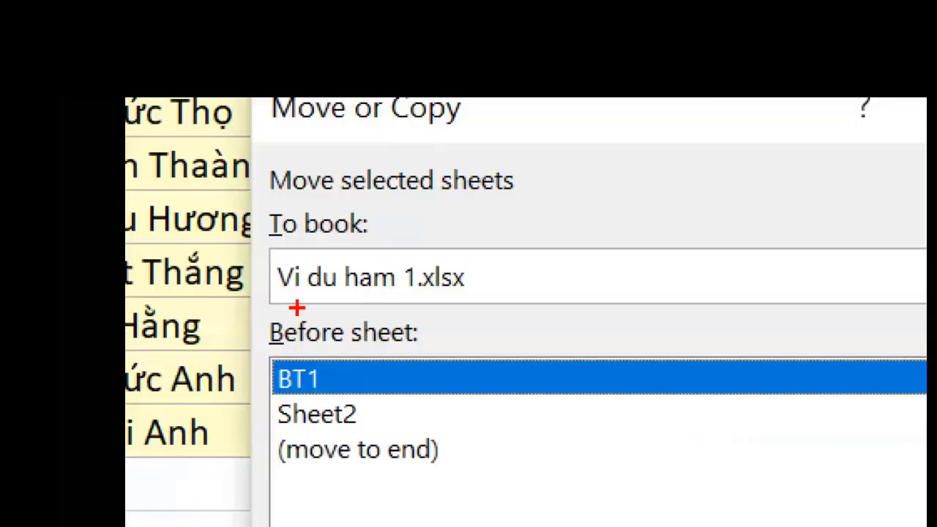
pyautogui.moveTo(248, 345)
pyautogui.mouseDown()
pyautogui.moveTo(277, 344)
pyautogui.moveTo(258, 356)
pyautogui.mouseUp()
pyautogui.moveTo(338, 349)
pyautogui.mouseDown()
pyautogui.moveTo(288, 309)
pyautogui.moveTo(542, 304)
pyautogui.mouseUp()
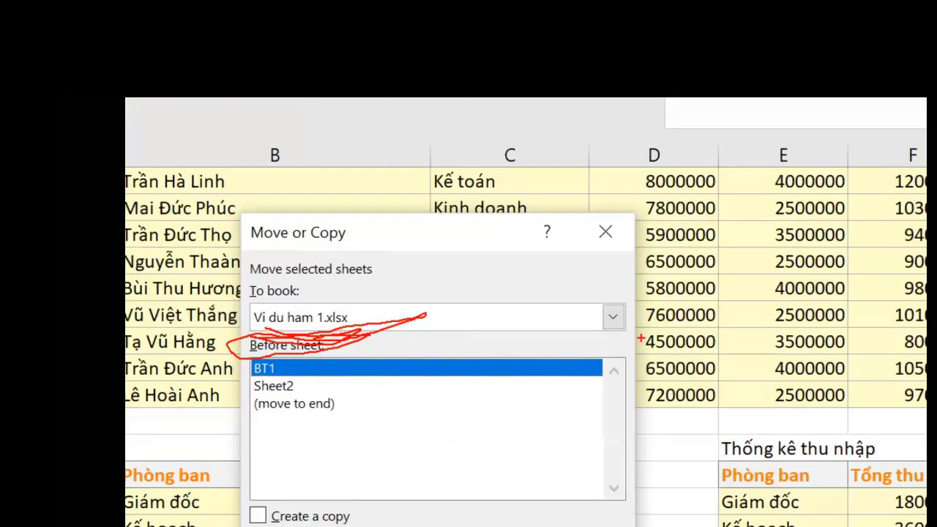
pyautogui.moveTo(622, 306)
pyautogui.mouseDown()
pyautogui.moveTo(595, 295)
pyautogui.moveTo(628, 340)
pyautogui.moveTo(622, 302)
pyautogui.mouseUp()
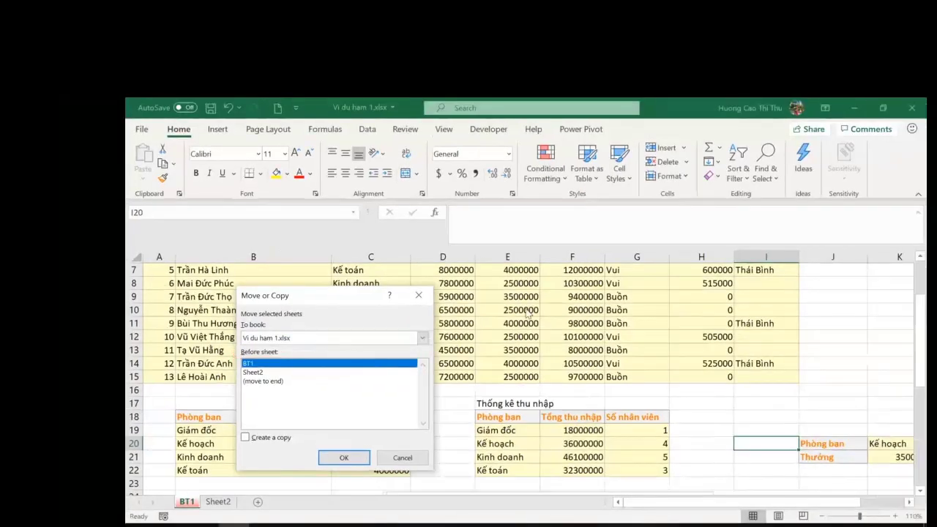
pyautogui.click(423, 338)
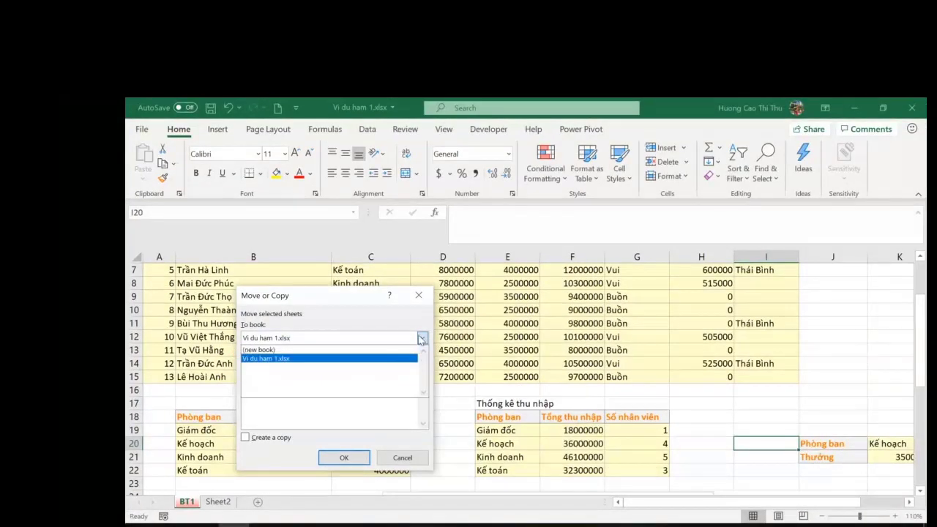
pyautogui.click(265, 358)
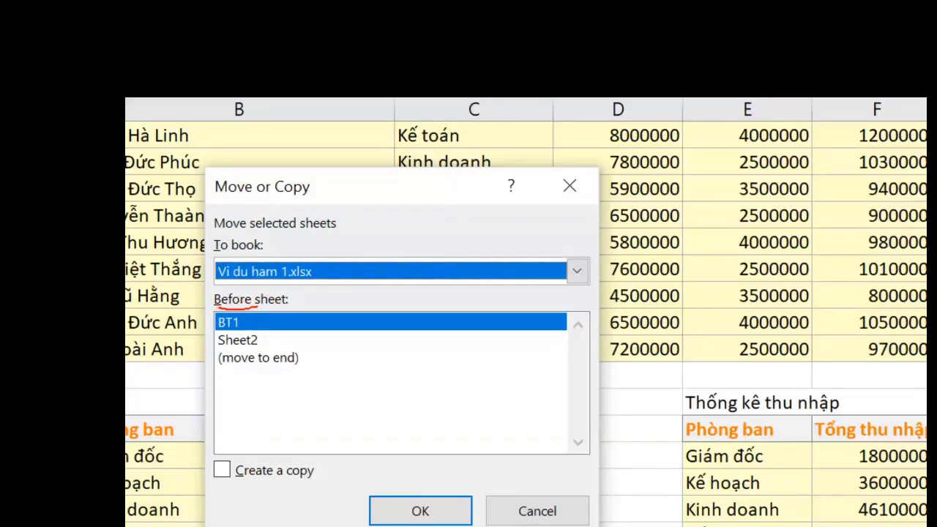
# Choose (move to end) under Before sheet and move BT1 after Sheet2.
pyautogui.moveTo(258, 303); pyautogui.dragTo(291, 298)
pyautogui.moveTo(219, 306); pyautogui.dragTo(204, 292)
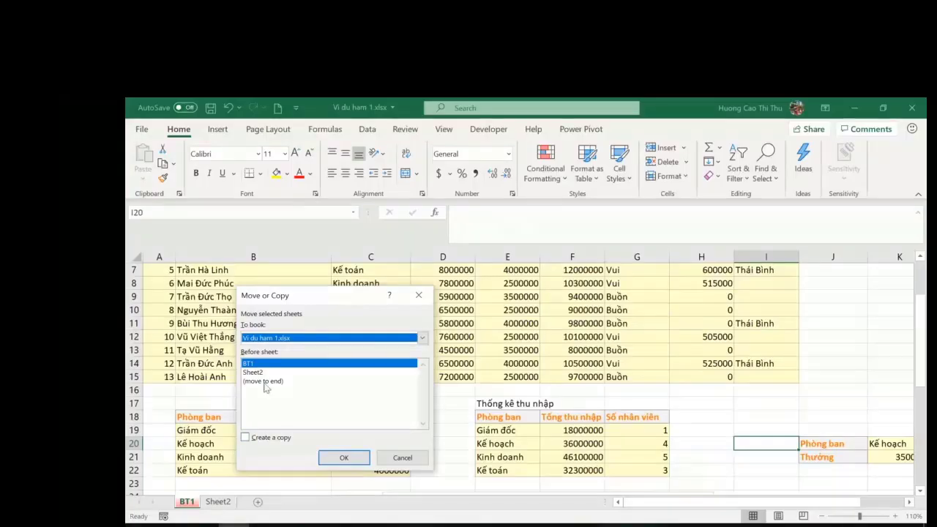
pyautogui.click(258, 357)
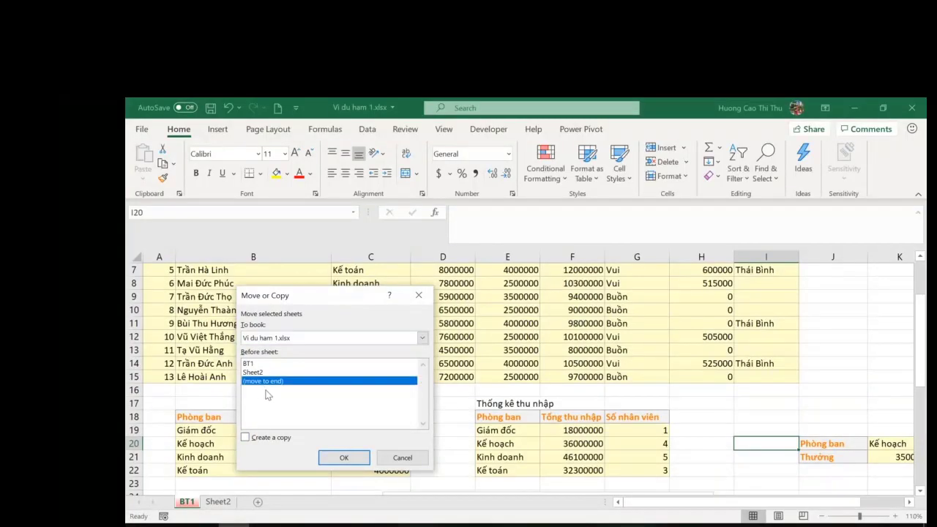
pyautogui.click(259, 373)
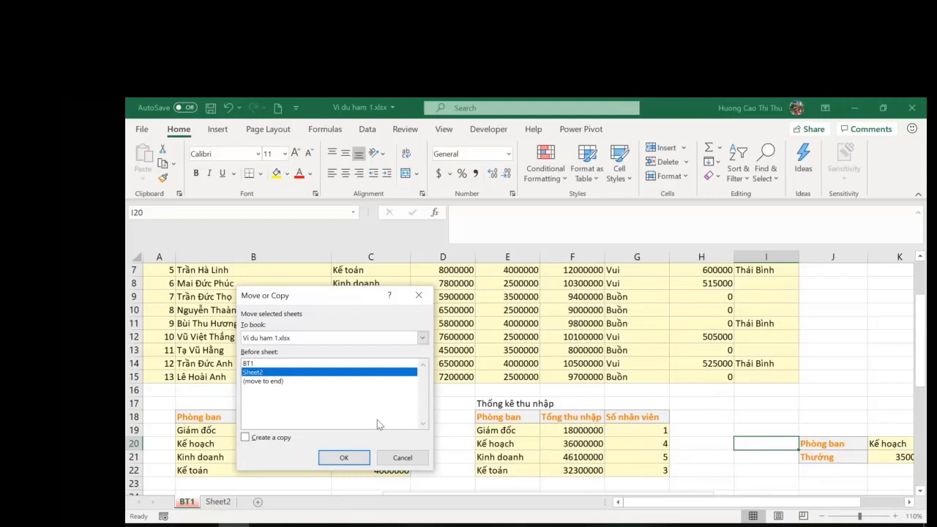
pyautogui.click(282, 381)
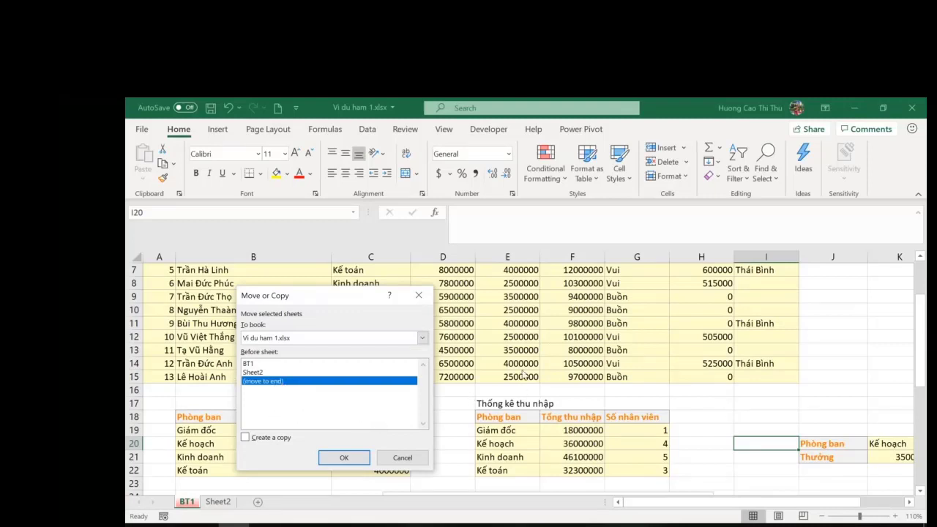
pyautogui.click(355, 459)
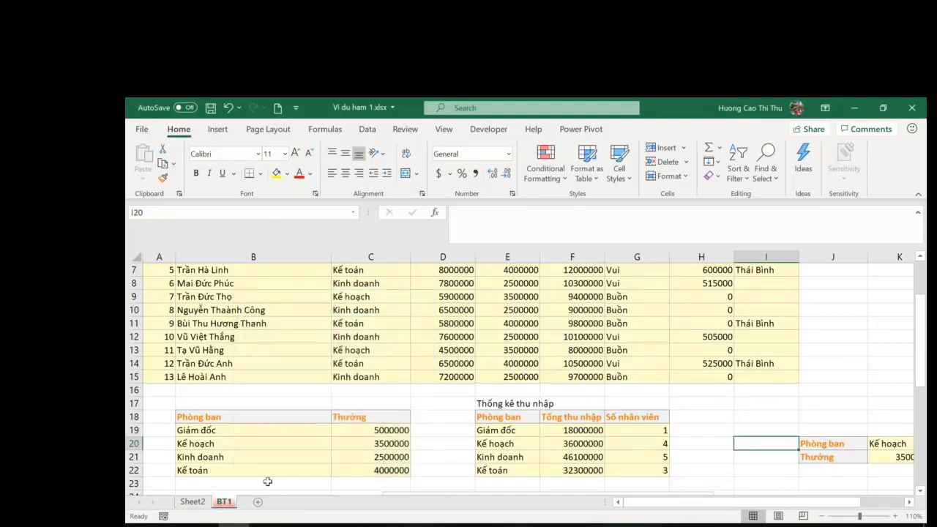
# Copy BT1 via Move or Copy with Create a copy ticked, before Sheet2.
pyautogui.rightClick(228, 503)
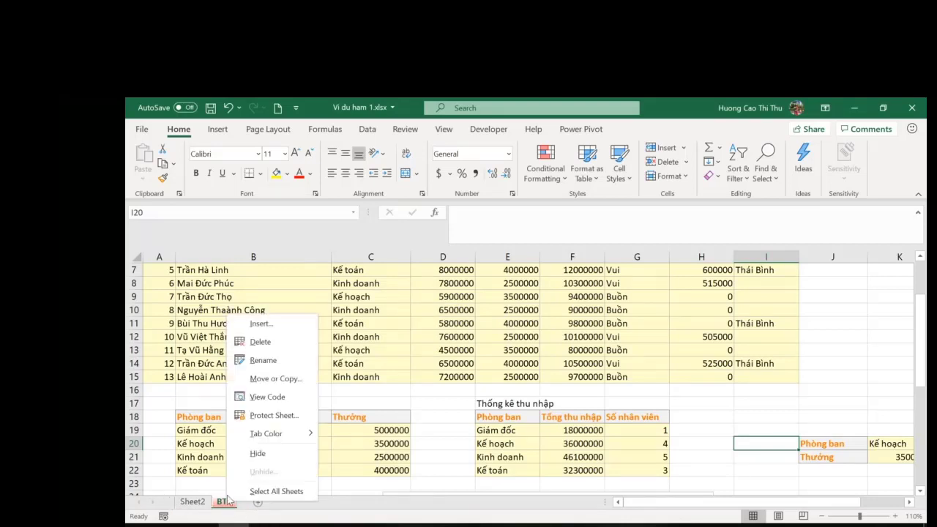
pyautogui.click(269, 376)
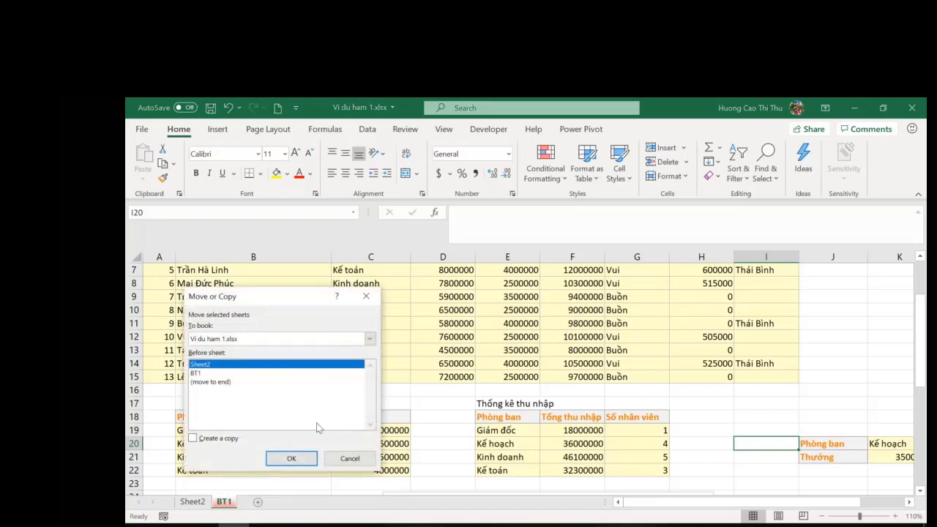
pyautogui.click(205, 440)
pyautogui.click(300, 465)
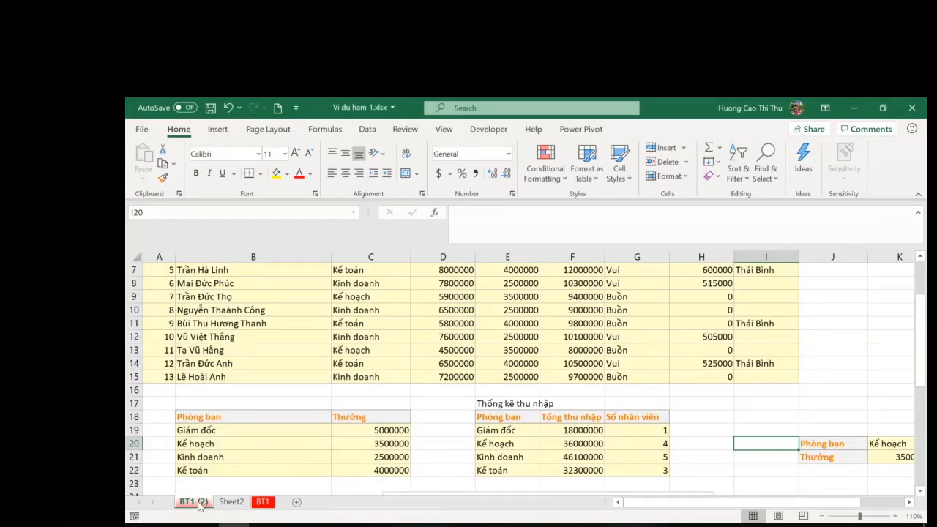
# Check the new BT1 (2) copy, then view Sheet2 and BT1.
pyautogui.click(263, 503)
pyautogui.click(203, 503)
pyautogui.moveTo(203, 505); pyautogui.dragTo(213, 517)
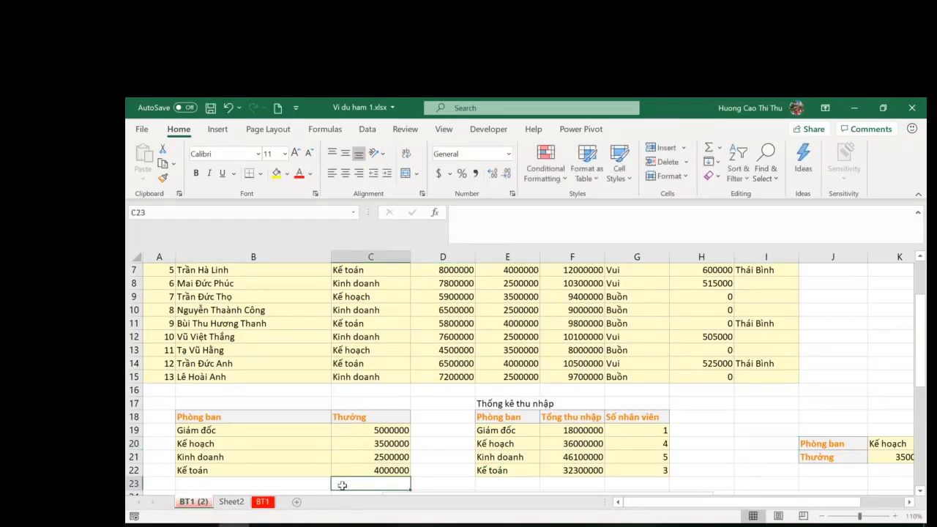
pyautogui.click(232, 502)
pyautogui.click(263, 503)
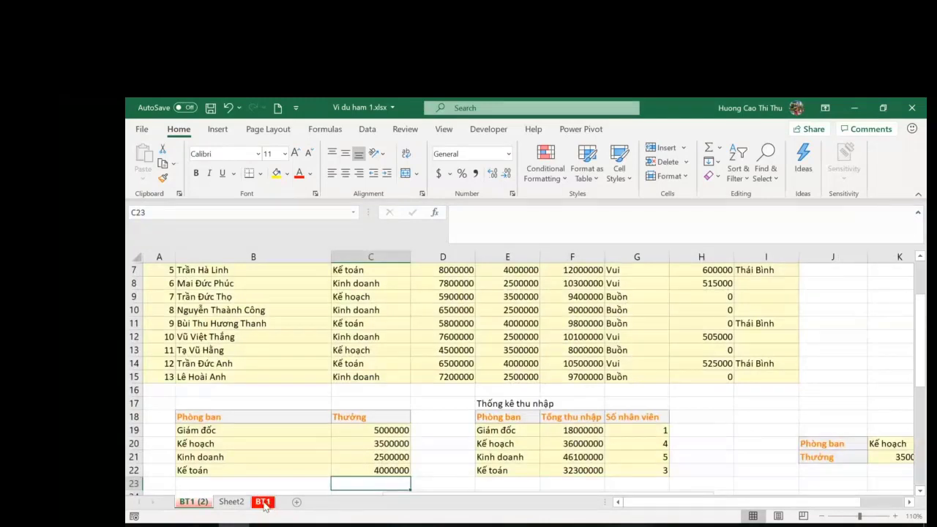
# Copy BT1 with Create a copy ticked and To book set to (new book).
pyautogui.rightClick(264, 506)
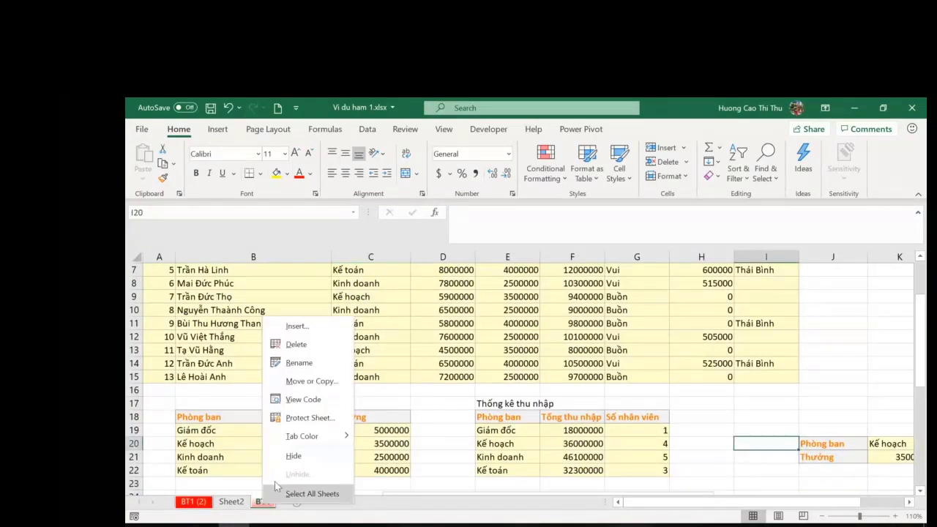
pyautogui.click(313, 381)
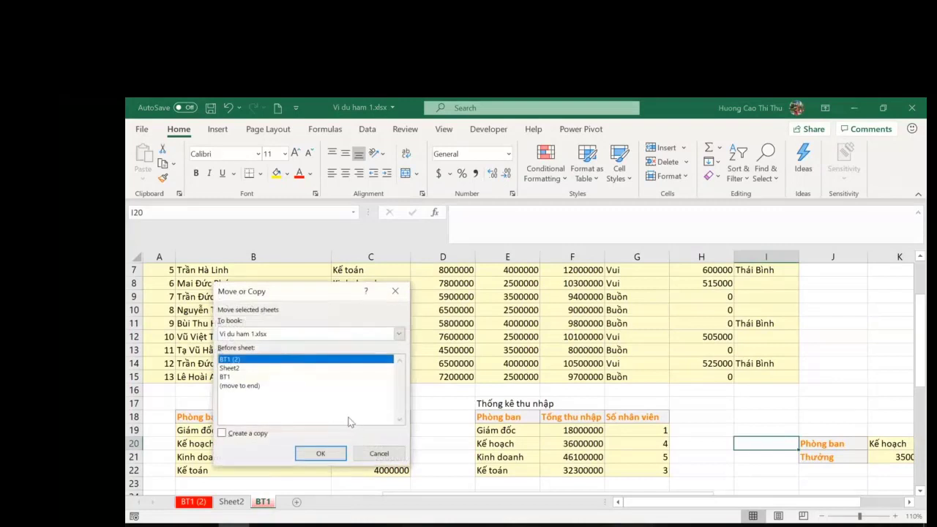
pyautogui.click(245, 438)
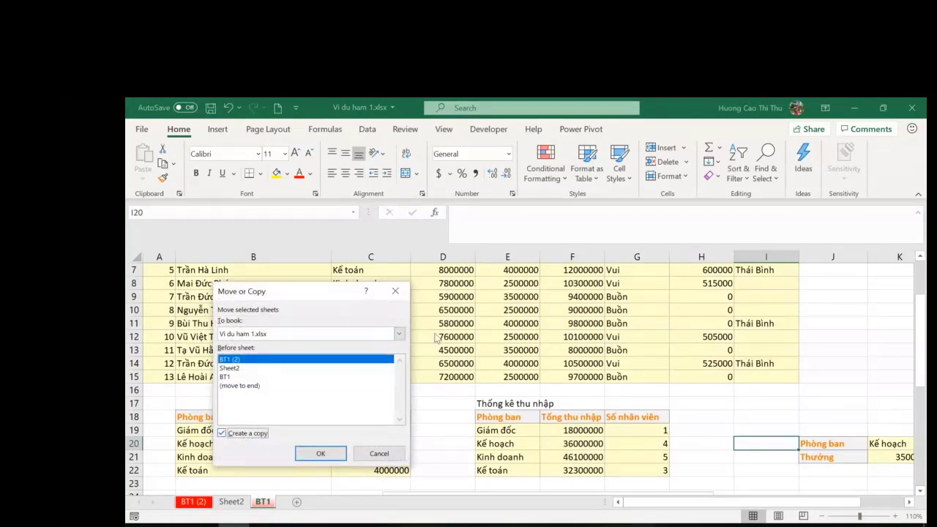
pyautogui.click(399, 336)
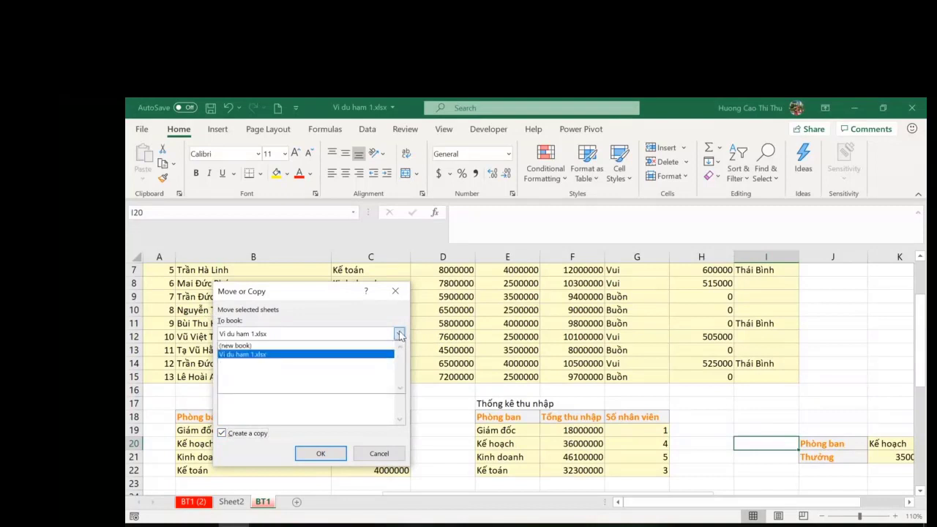
pyautogui.click(248, 346)
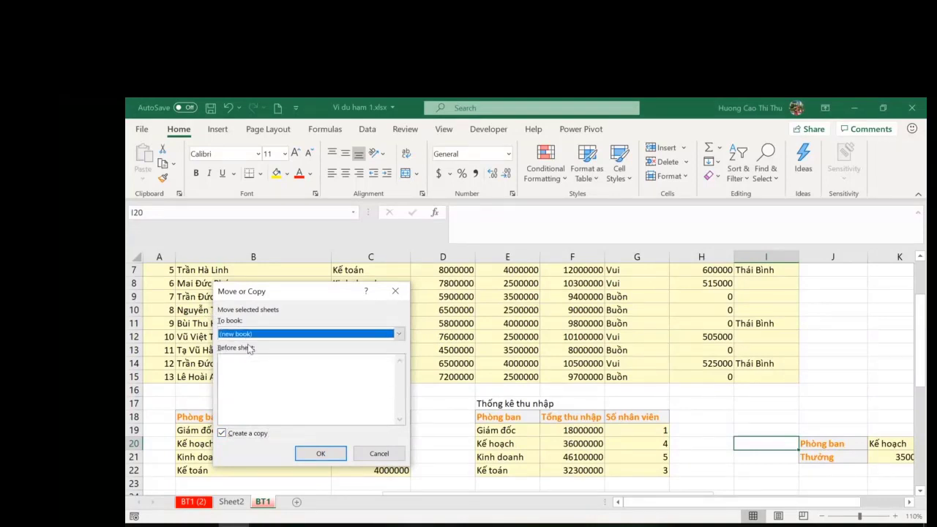
pyautogui.click(322, 454)
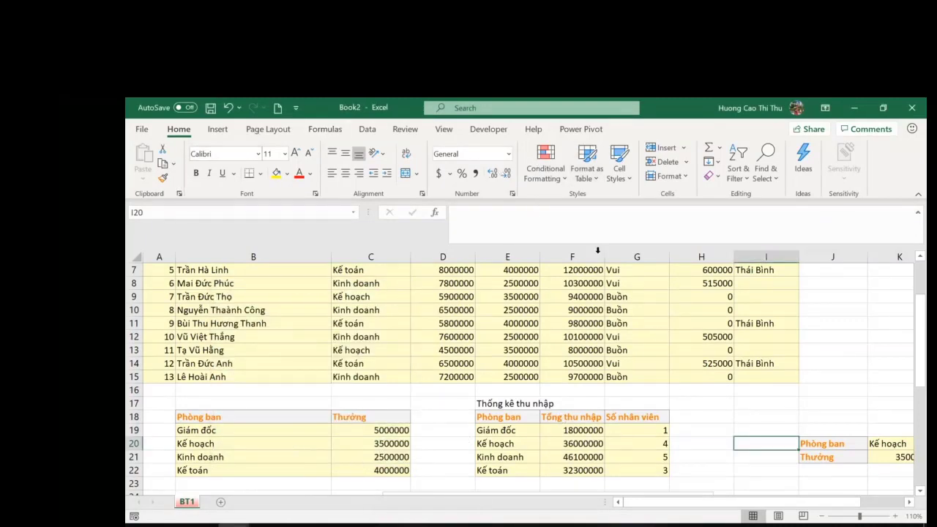
# Return to Vi du ham 1.xlsx, insert a blank Sheet4 after Sheet2, then show BT1.
pyautogui.click(854, 108)
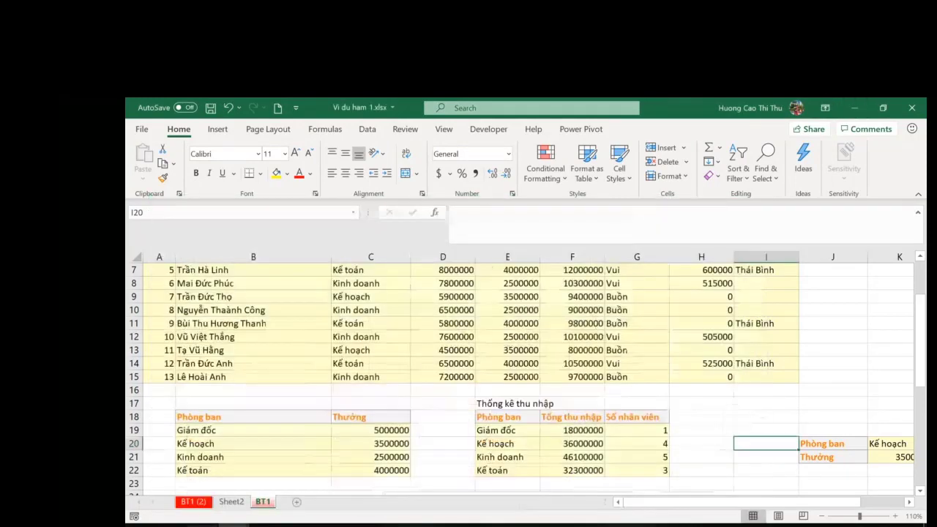
pyautogui.click(232, 503)
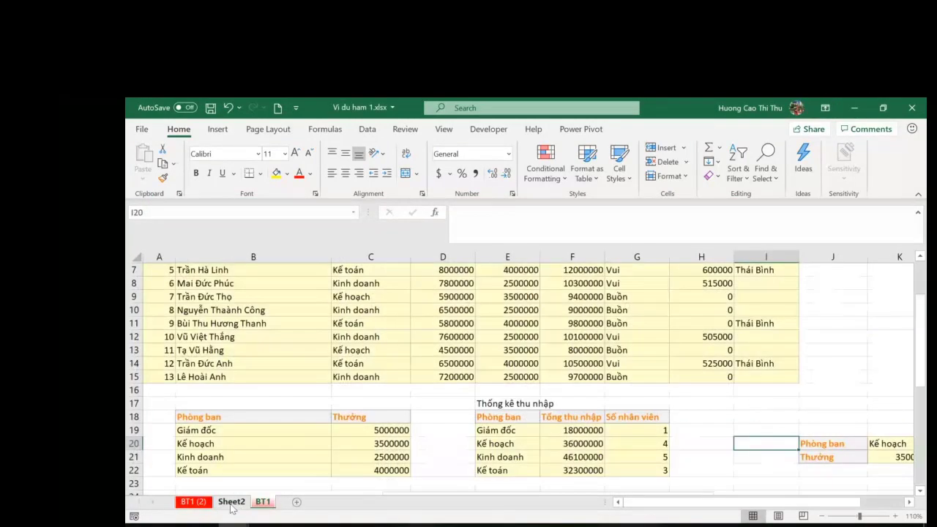
pyautogui.click(296, 502)
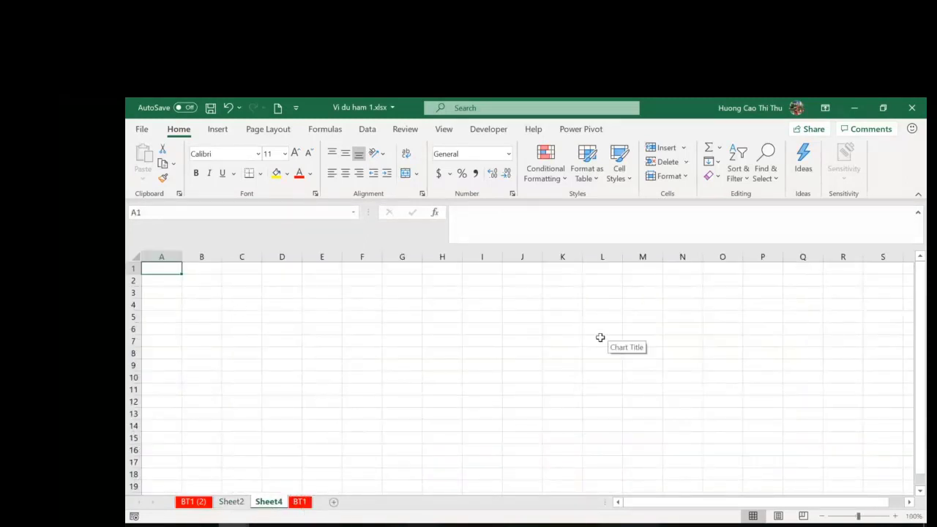
pyautogui.click(403, 429)
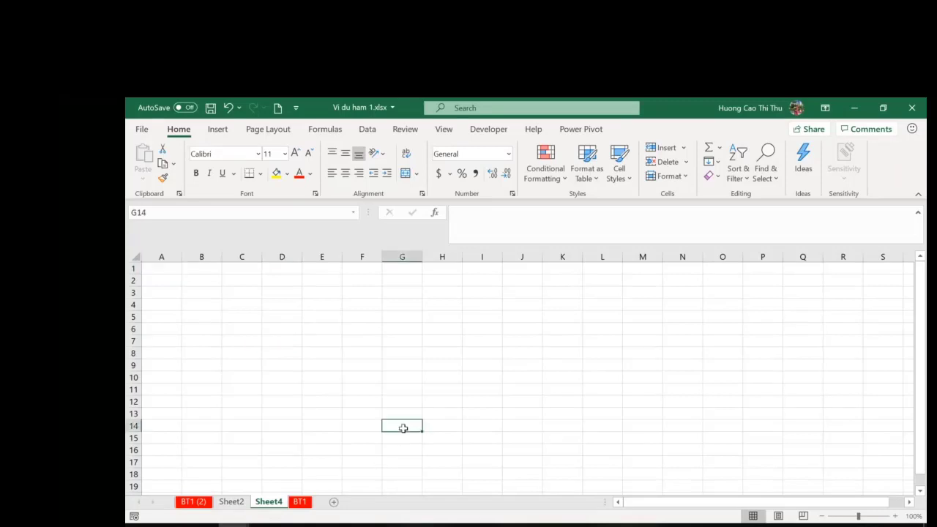
pyautogui.scroll(-2, 428, 423)
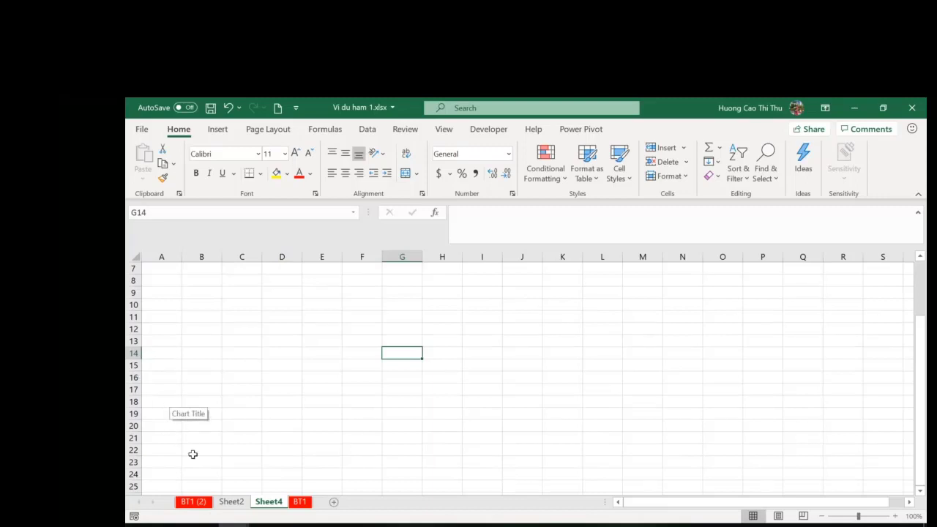
pyautogui.click(220, 505)
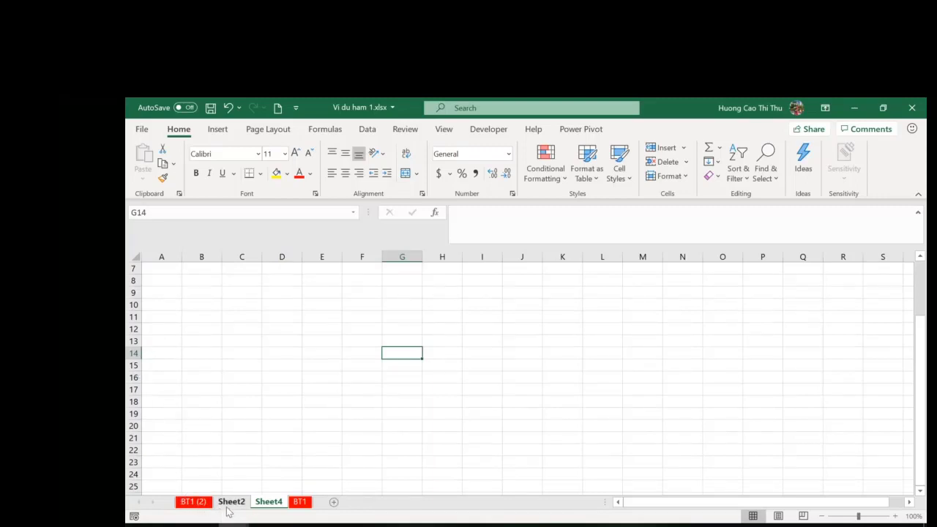
pyautogui.click(301, 503)
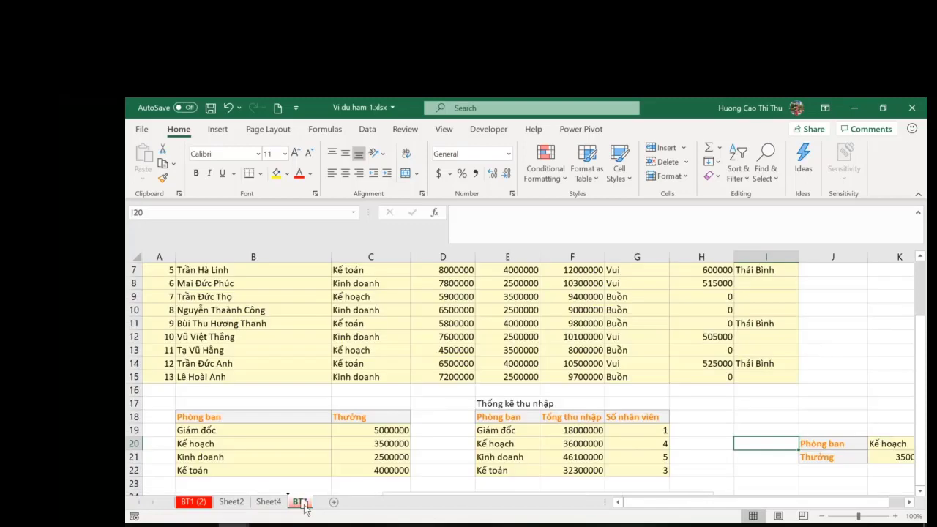
# Ctrl-drag the BT1 tab rightward repeatedly to create BT1 (3), BT1 (4) and BT1 (5).
pyautogui.moveTo(305, 508)
pyautogui.mouseDown()
pyautogui.moveTo(246, 490)
pyautogui.moveTo(271, 477)
pyautogui.moveTo(366, 507)
pyautogui.moveTo(217, 495)
pyautogui.moveTo(230, 475)
pyautogui.moveTo(266, 475)
pyautogui.moveTo(244, 492)
pyautogui.moveTo(333, 505)
pyautogui.moveTo(265, 505)
pyautogui.moveTo(324, 509)
pyautogui.mouseUp()
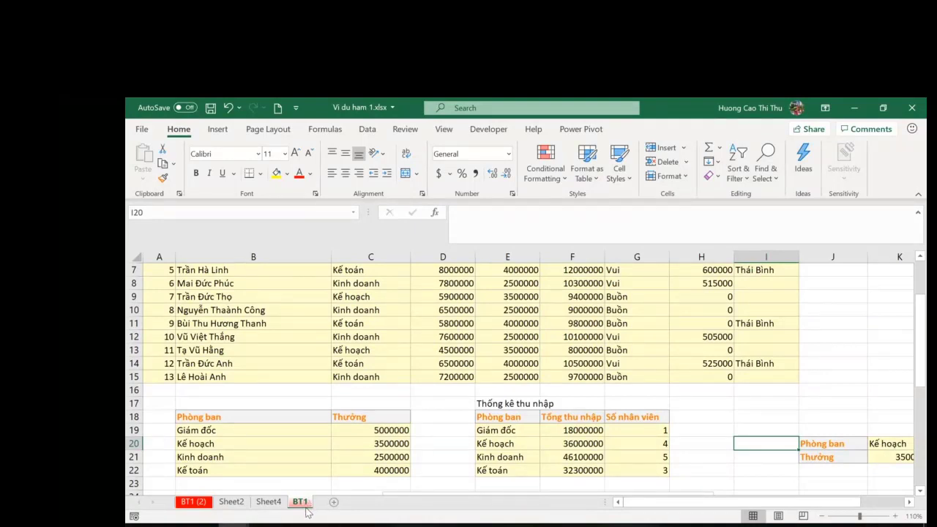
pyautogui.moveTo(305, 502); pyautogui.dragTo(323, 507)
pyautogui.moveTo(386, 505); pyautogui.dragTo(412, 505)
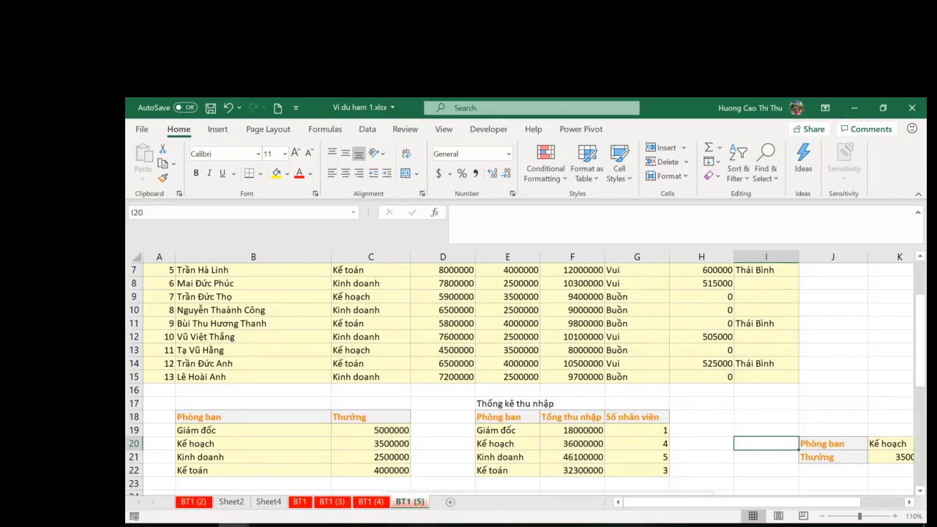
pyautogui.scroll(2, 472, 505)
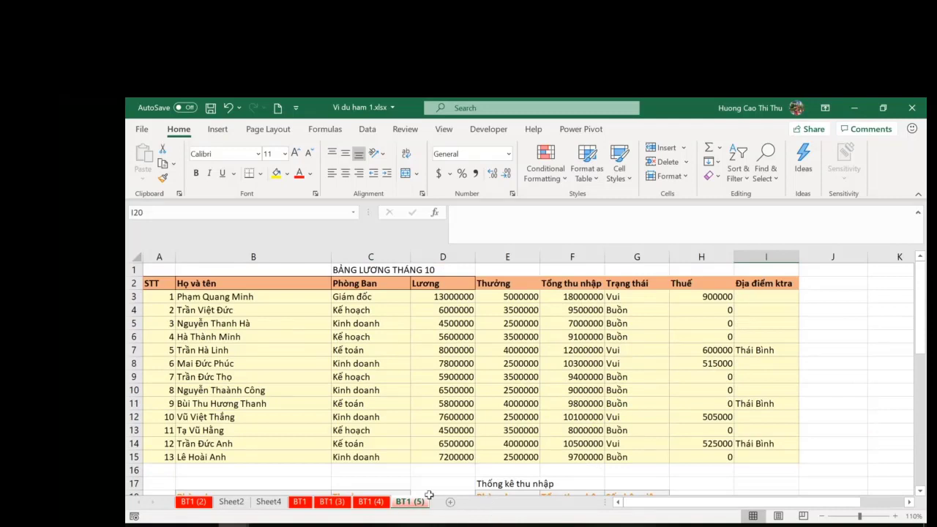
# Copy the salary table A2:I15 from BT1 (5).
pyautogui.moveTo(229, 297); pyautogui.dragTo(310, 322)
pyautogui.moveTo(152, 283); pyautogui.dragTo(762, 457)
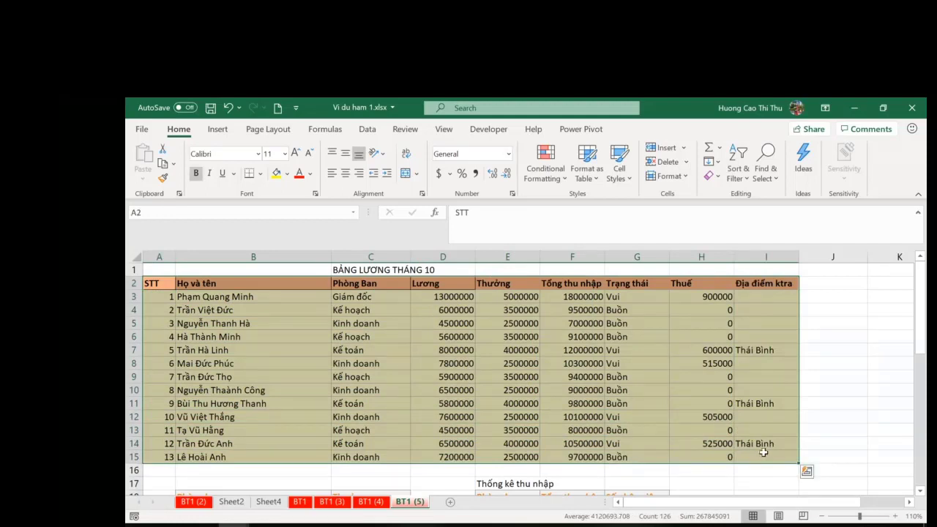
pyautogui.hotkey('ctrl', 'c')
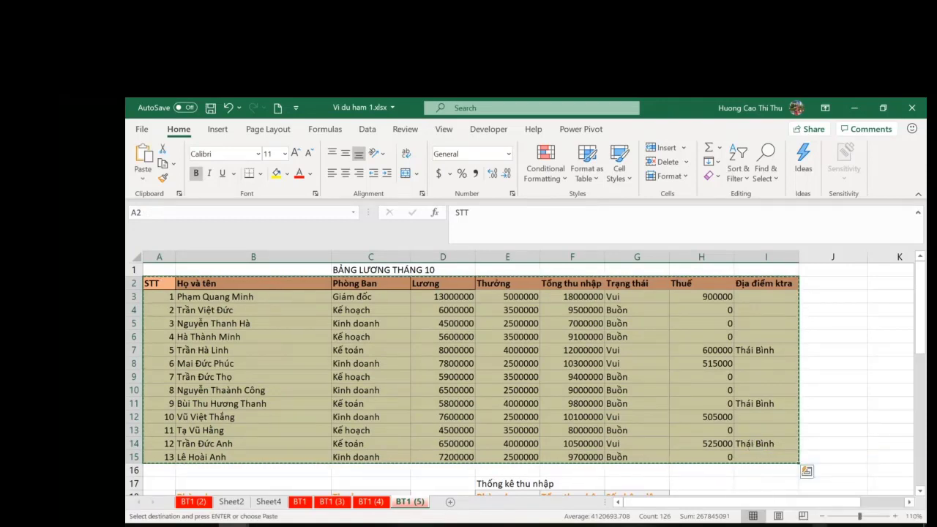
# Quit the application running in the system tray.
pyautogui.click(820, 525)
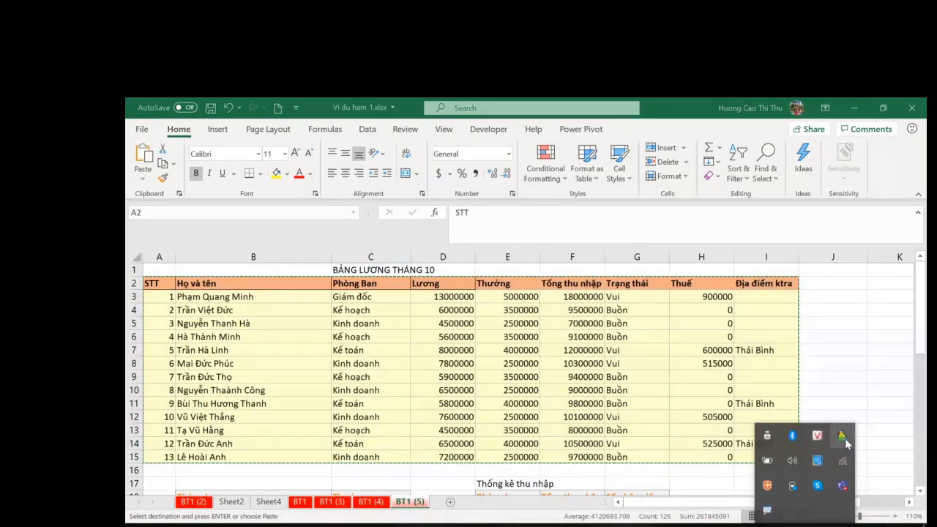
pyautogui.rightClick(842, 438)
pyautogui.click(829, 486)
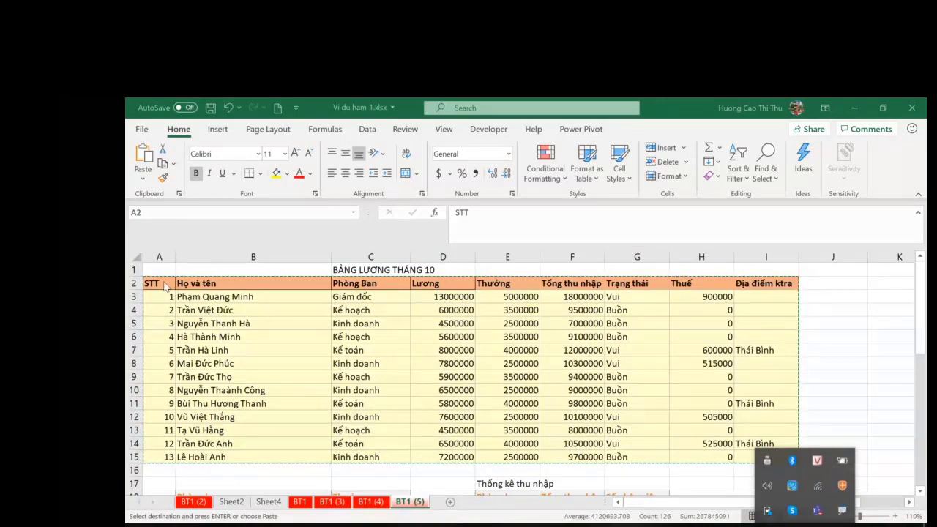
# Reselect the salary table and paste it into a new Sheet8.
pyautogui.moveTo(164, 284)
pyautogui.mouseDown()
pyautogui.moveTo(740, 403)
pyautogui.moveTo(770, 454)
pyautogui.mouseUp()
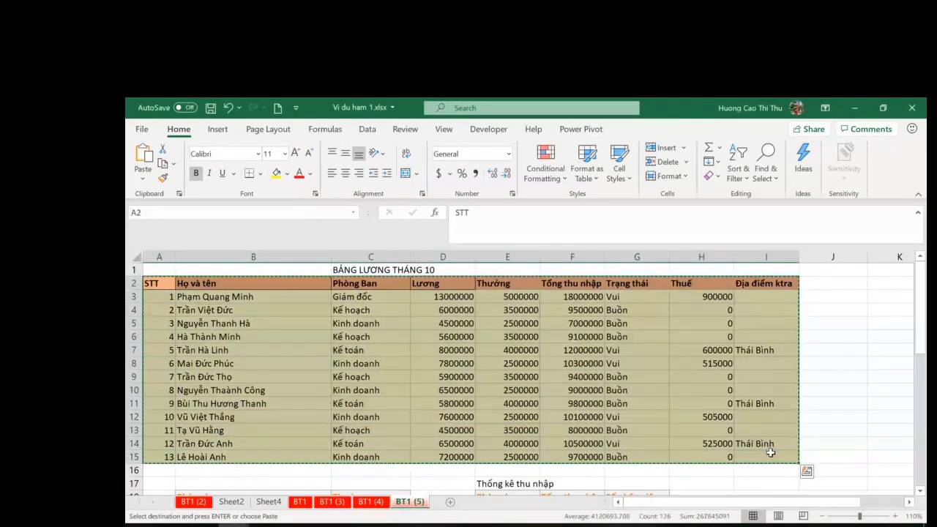
pyautogui.click(449, 503)
pyautogui.hotkey('ctrl', 'v')
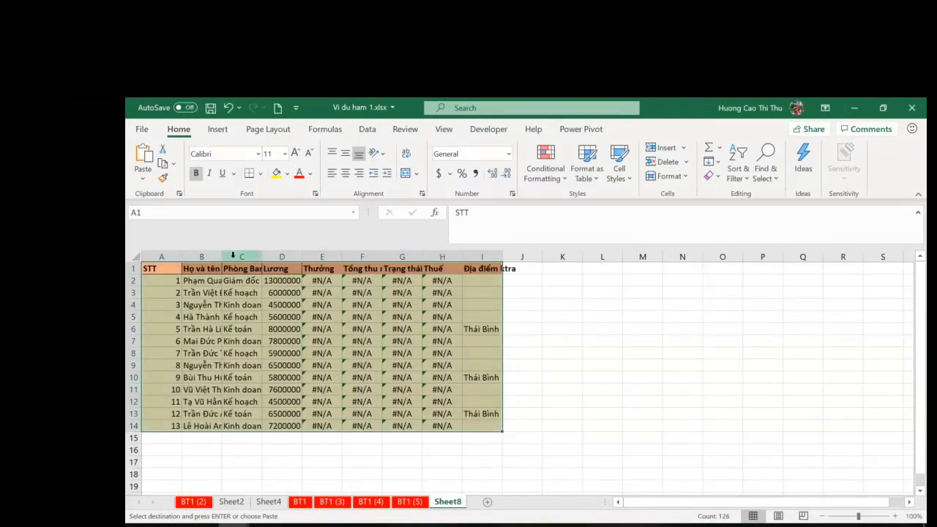
# Widen columns B, C and D of the pasted table on Sheet8.
pyautogui.moveTo(221, 257); pyautogui.dragTo(290, 257)
pyautogui.moveTo(330, 257); pyautogui.dragTo(687, 258)
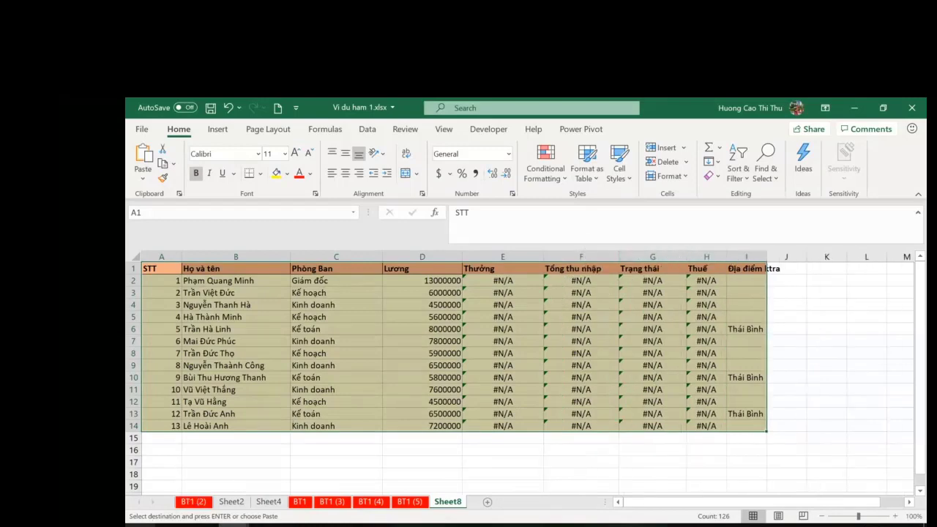
pyautogui.click(300, 502)
pyautogui.scroll(2, 440, 315)
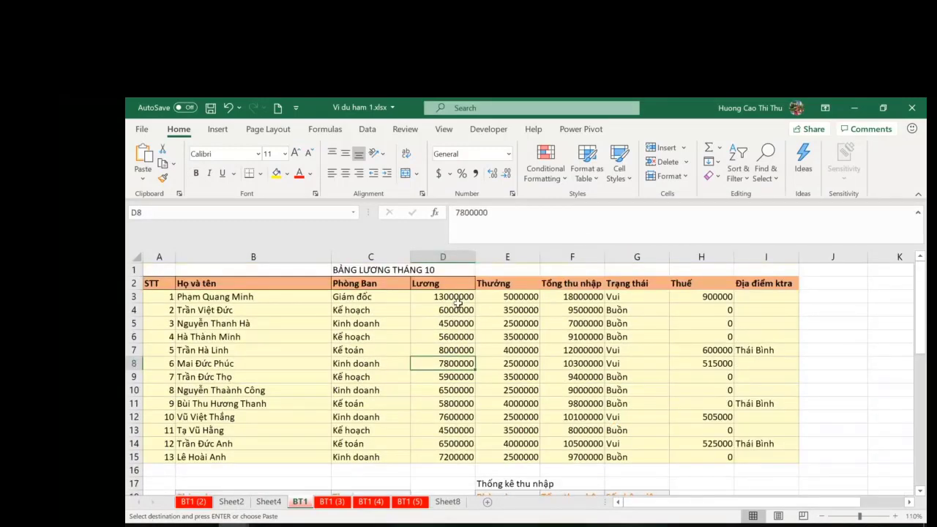
# Check the D3 through I3 values and formulas on BT1, then paste the table again on Sheet8.
pyautogui.click(457, 301)
pyautogui.click(521, 297)
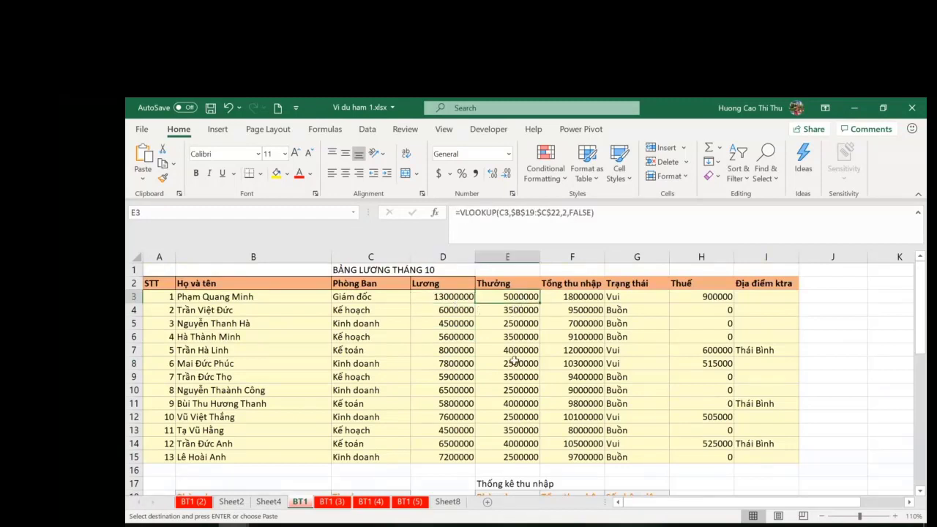
pyautogui.click(591, 298)
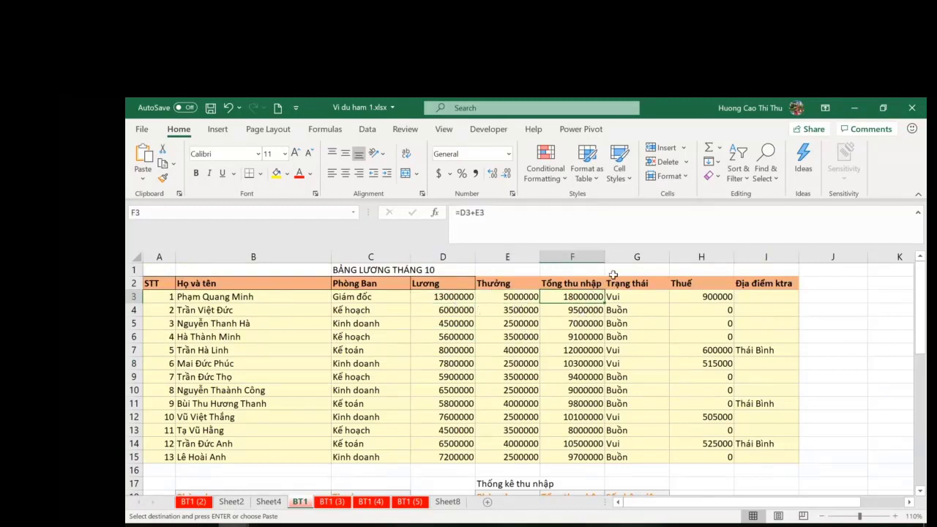
pyautogui.click(630, 296)
pyautogui.click(688, 295)
pyautogui.click(757, 298)
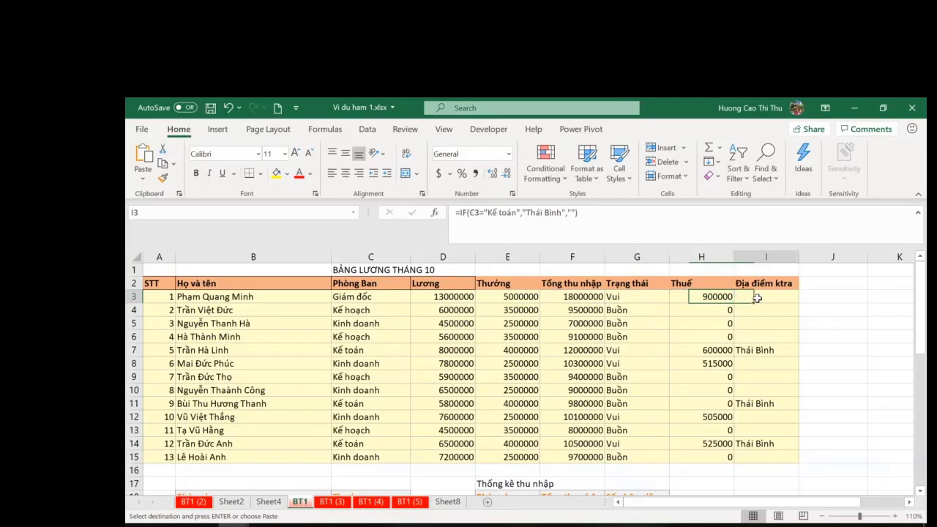
pyautogui.click(447, 502)
pyautogui.hotkey('ctrl', 'v')
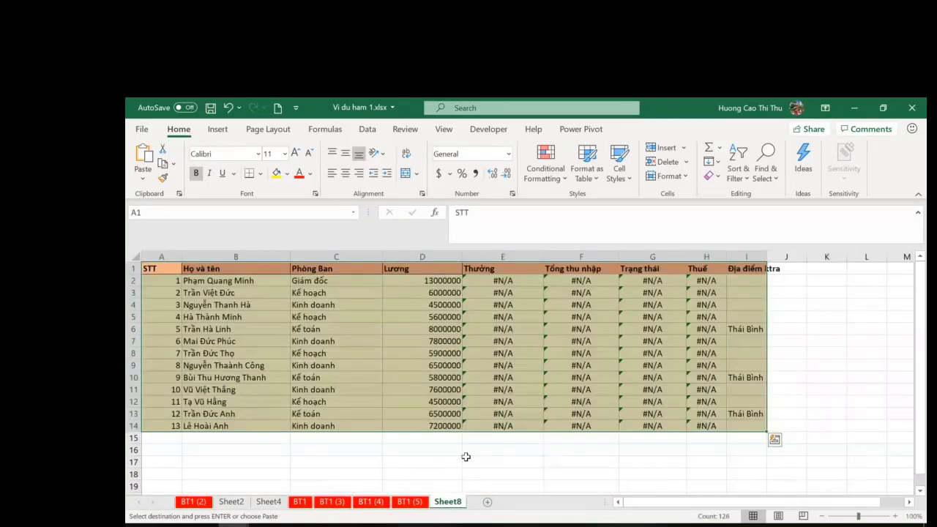
# Undo the column widening and the paste so Sheet8 is empty again.
pyautogui.scroll(-1, 467, 456)
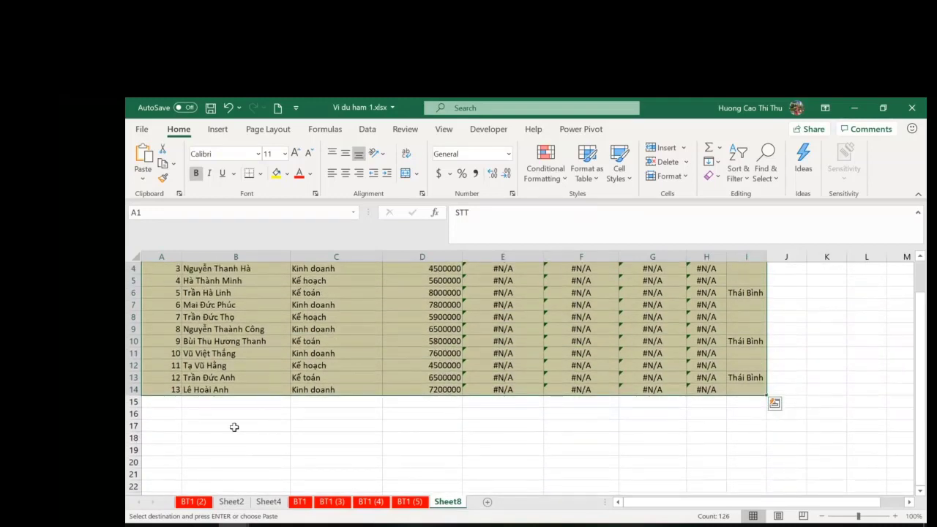
pyautogui.moveTo(234, 427); pyautogui.dragTo(379, 442)
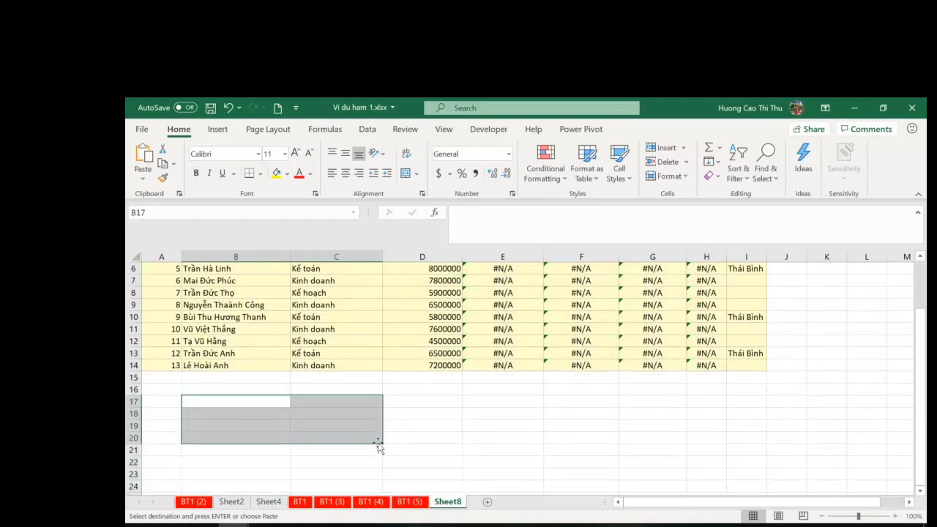
pyautogui.moveTo(240, 399); pyautogui.dragTo(363, 468)
pyautogui.scroll(3, 627, 473)
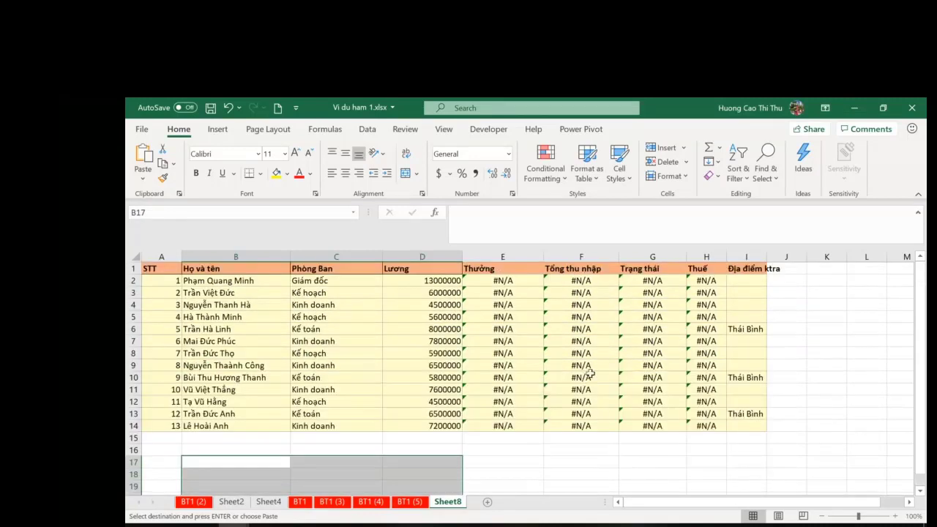
pyautogui.moveTo(504, 282); pyautogui.dragTo(773, 450)
pyautogui.click(554, 459)
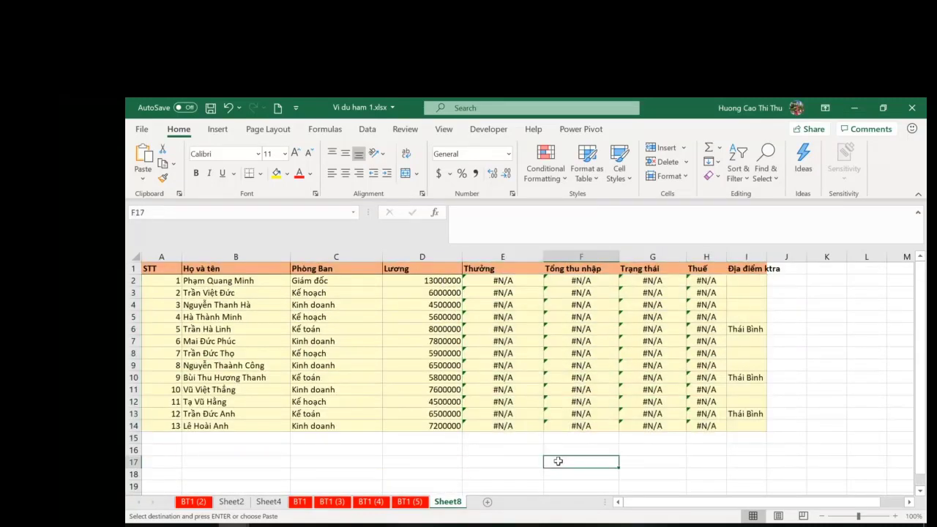
pyautogui.hotkey('ctrl', 'z')
pyautogui.hotkey('ctrl', 'z')
pyautogui.hotkey('ctrl', 'z')
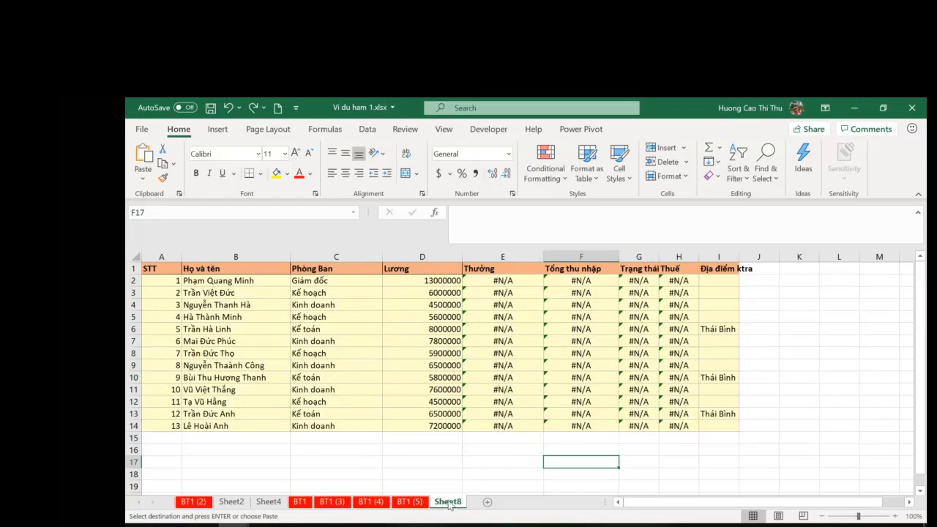
pyautogui.hotkey('ctrl', 'z')
pyautogui.hotkey('ctrl', 'z')
pyautogui.hotkey('ctrl', 'z')
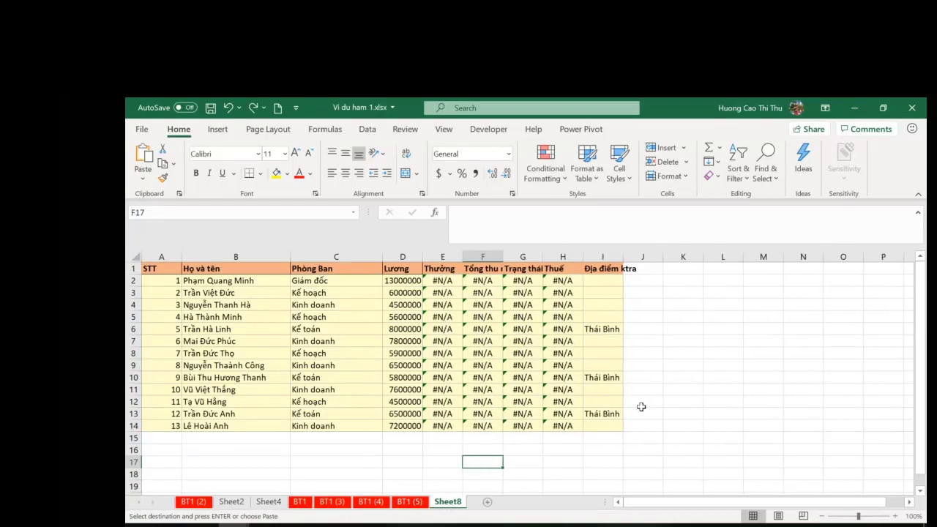
pyautogui.hotkey('ctrl', 'z')
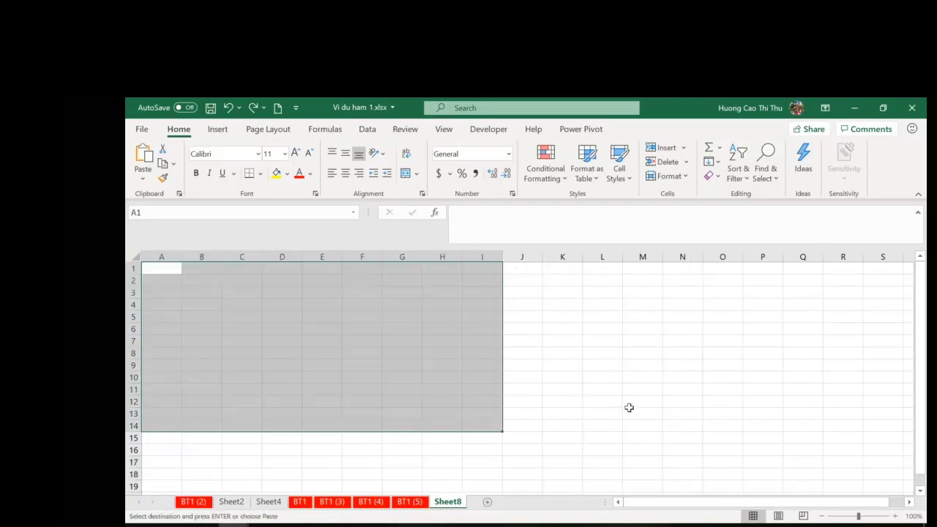
# Copy the salary table A2:I15 from BT1 and select A2 on Sheet8.
pyautogui.click(233, 503)
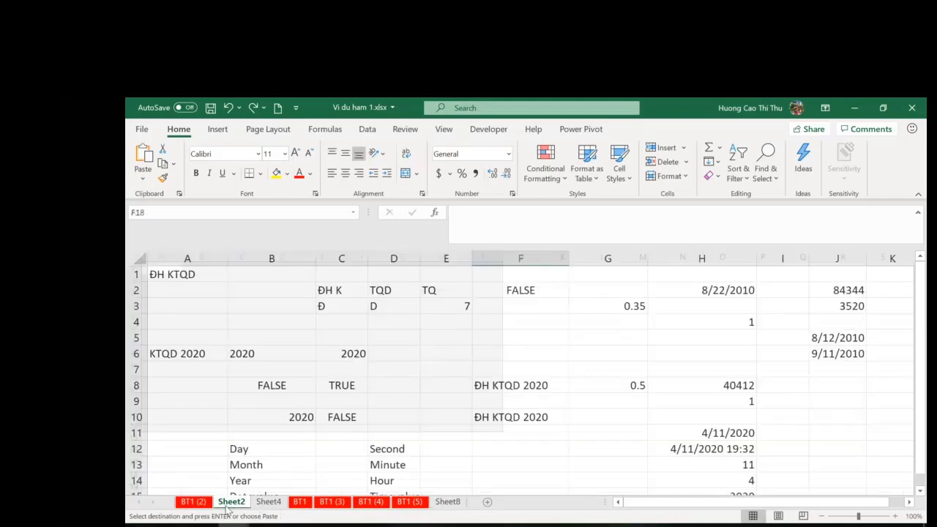
pyautogui.click(299, 503)
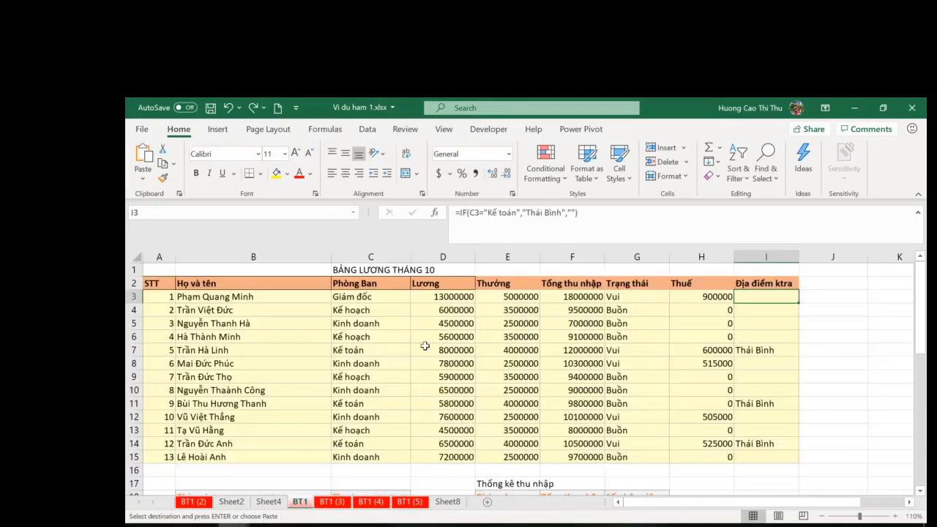
pyautogui.moveTo(164, 282); pyautogui.dragTo(736, 458)
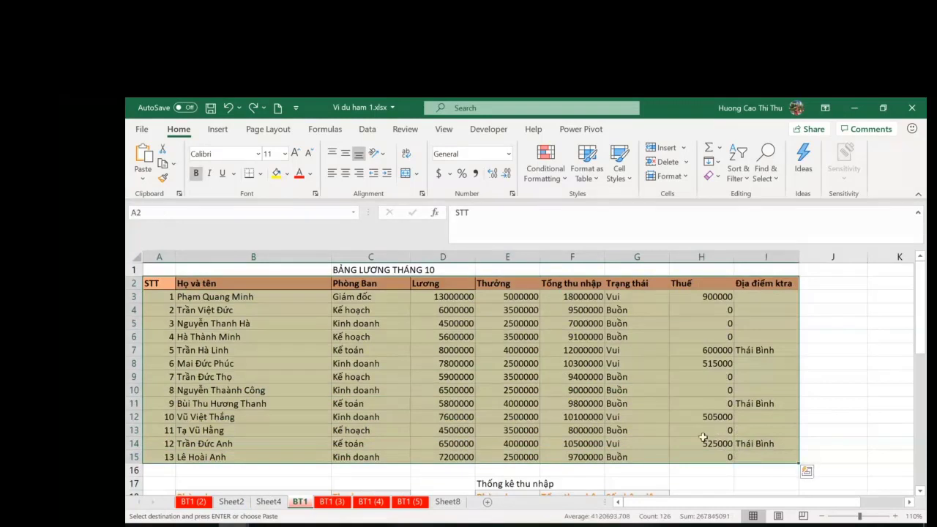
pyautogui.hotkey('ctrl', 'c')
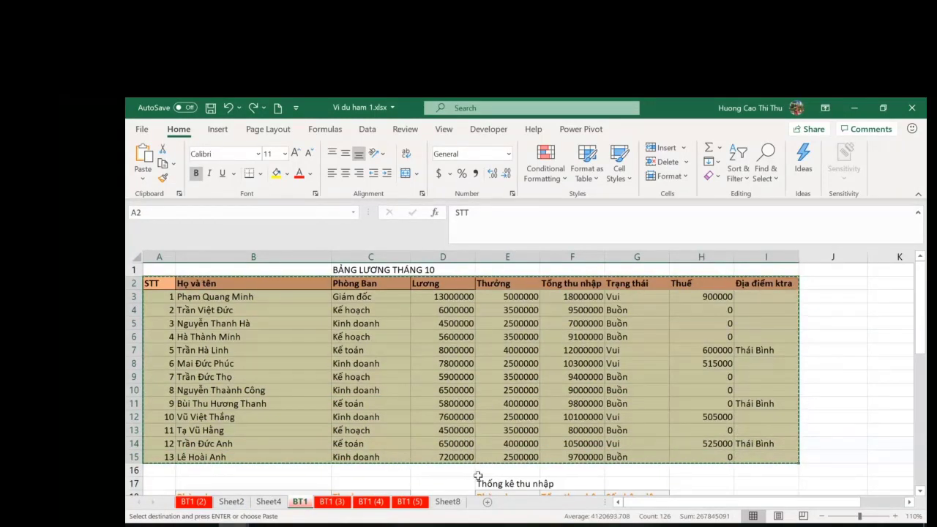
pyautogui.click(448, 502)
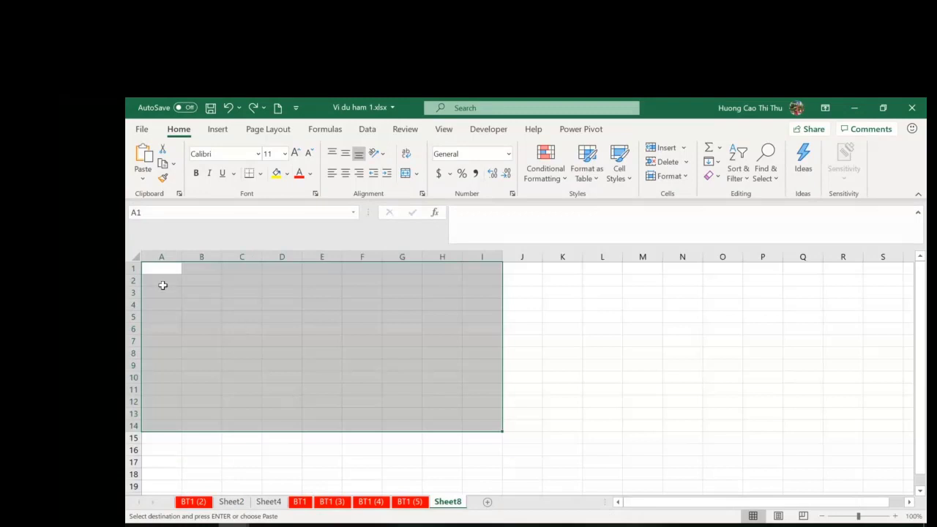
pyautogui.click(172, 279)
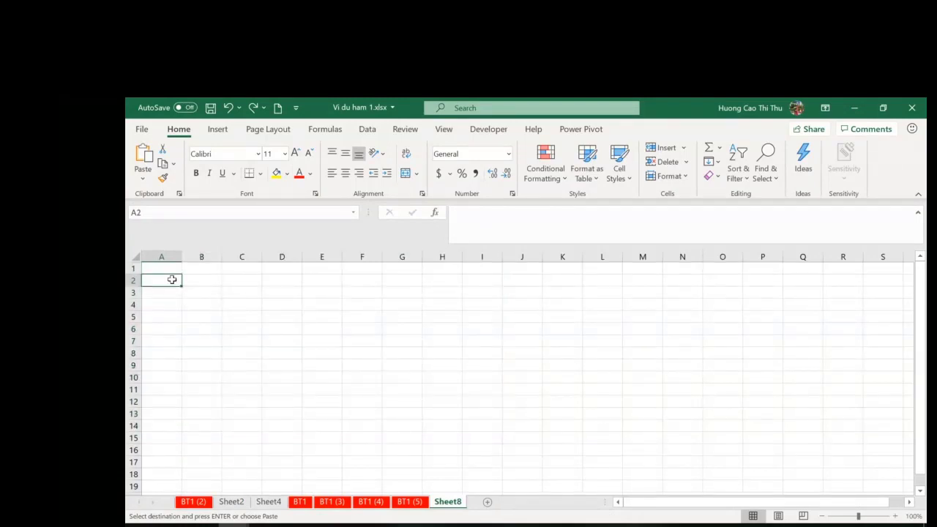
# Paste the copied table at A2 on Sheet8 as values, then apply its original formatting.
pyautogui.rightClick(172, 280)
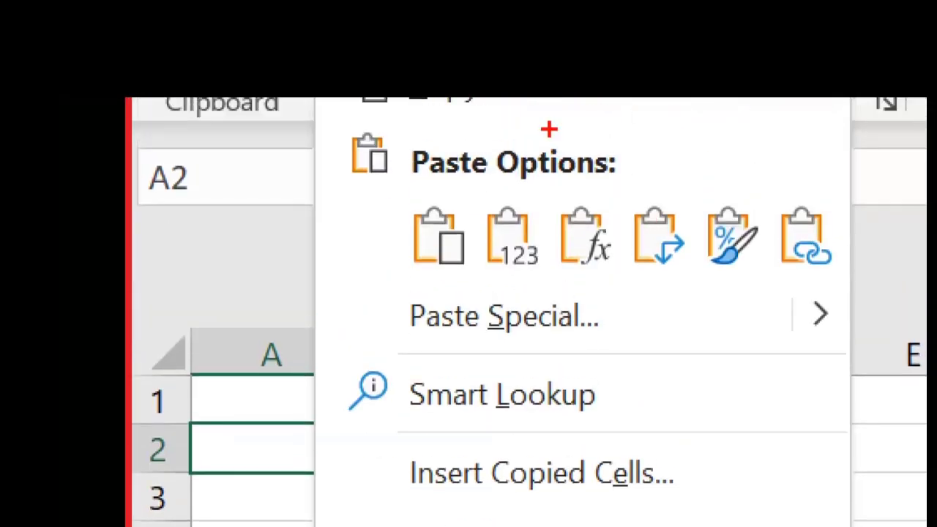
pyautogui.moveTo(527, 198)
pyautogui.mouseDown()
pyautogui.moveTo(461, 218)
pyautogui.moveTo(542, 192)
pyautogui.mouseUp()
pyautogui.moveTo(790, 186)
pyautogui.mouseDown()
pyautogui.moveTo(677, 223)
pyautogui.moveTo(769, 256)
pyautogui.moveTo(756, 192)
pyautogui.mouseUp()
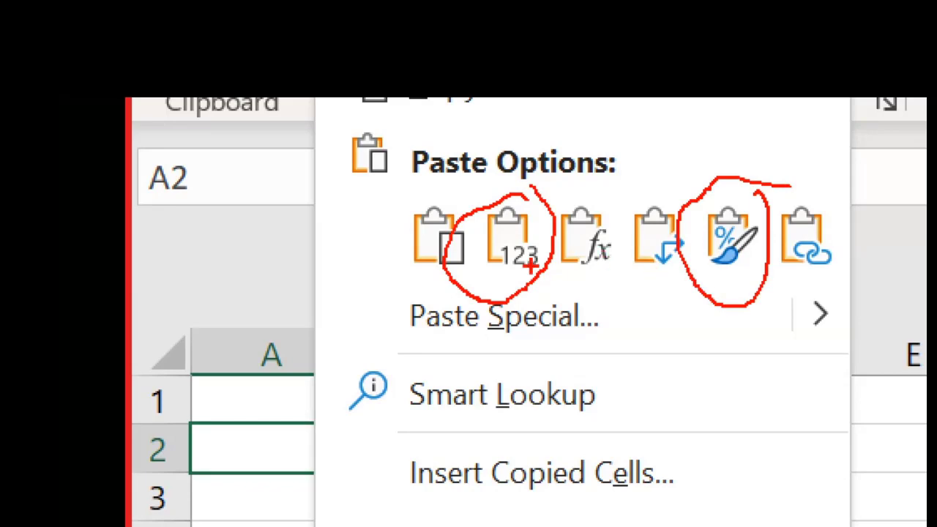
pyautogui.moveTo(478, 291); pyautogui.dragTo(549, 294)
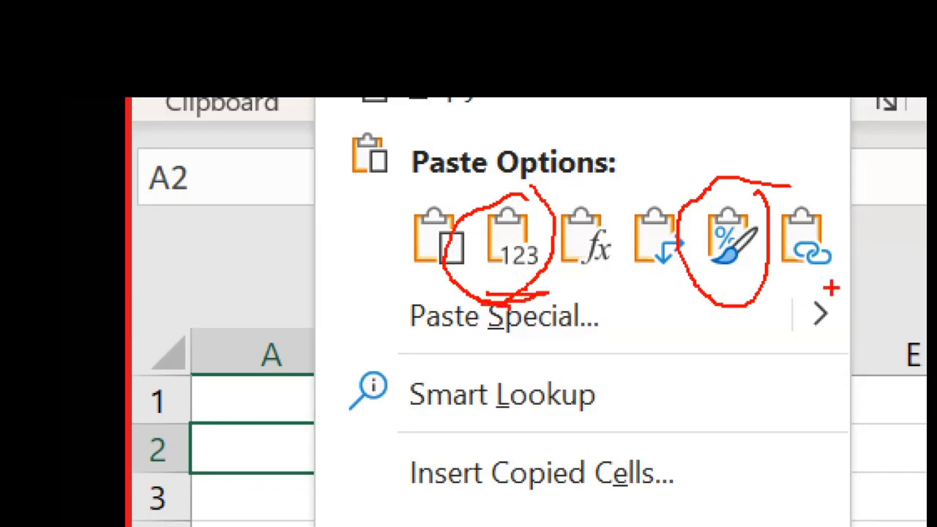
pyautogui.moveTo(714, 289)
pyautogui.mouseDown()
pyautogui.moveTo(767, 290)
pyautogui.moveTo(719, 302)
pyautogui.mouseUp()
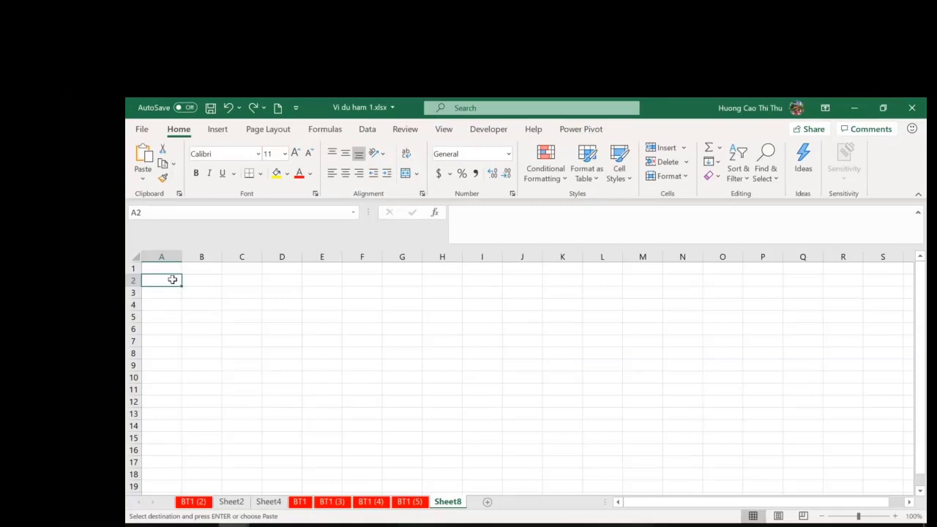
pyautogui.rightClick(170, 280)
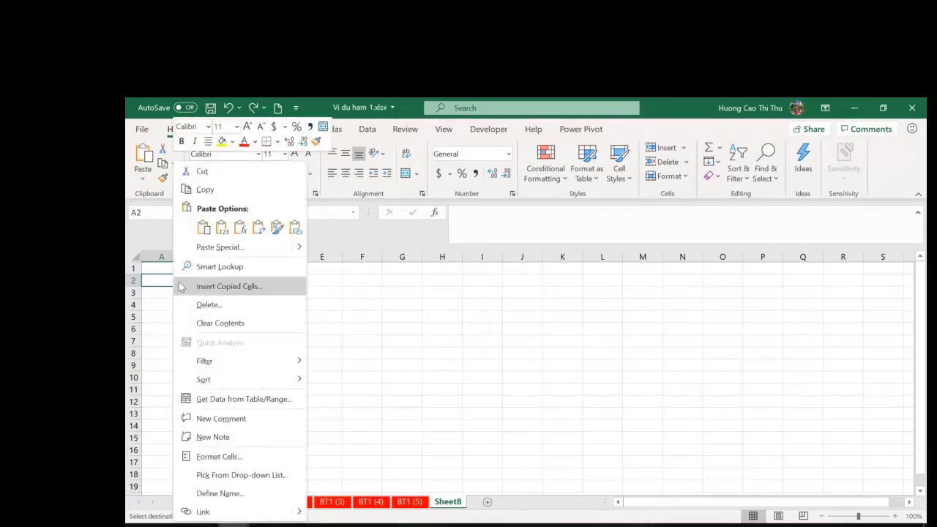
pyautogui.click(223, 229)
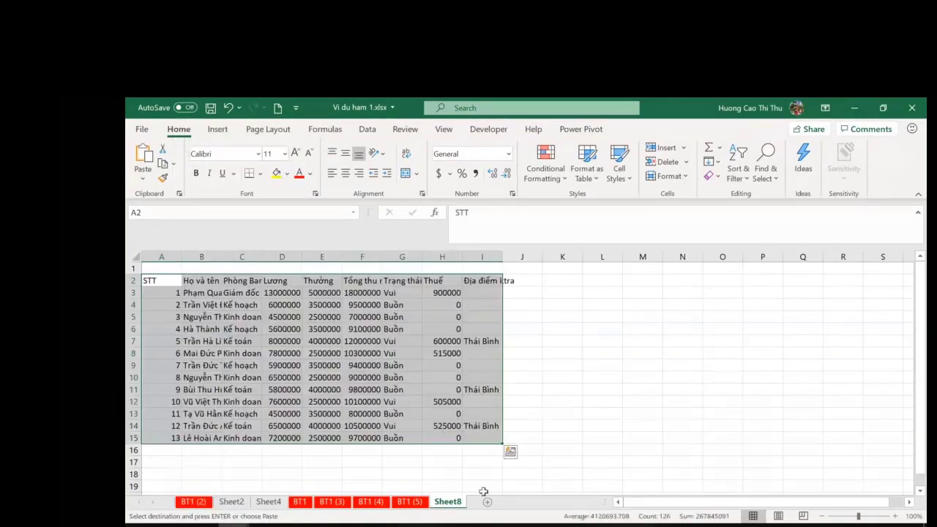
pyautogui.rightClick(161, 281)
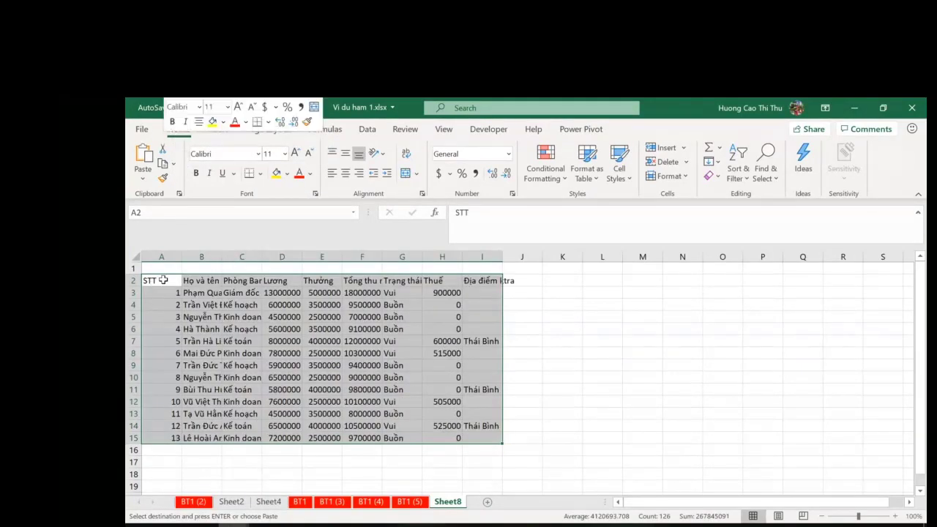
pyautogui.click(267, 206)
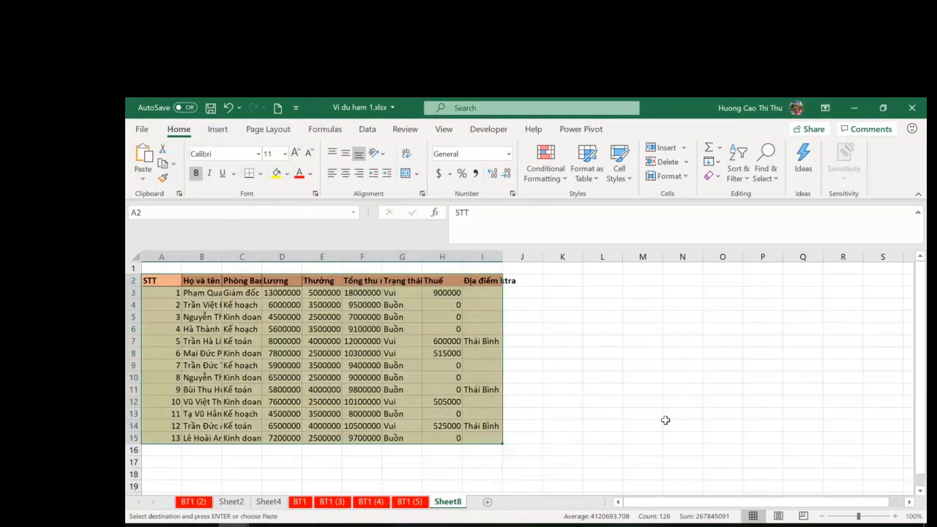
# Autofit columns B, C, F, G and H so names, departments and 'Tổng thu nhập' show fully.
pyautogui.click(565, 425)
pyautogui.moveTo(267, 254); pyautogui.dragTo(329, 256)
pyautogui.moveTo(217, 257); pyautogui.dragTo(217, 257)
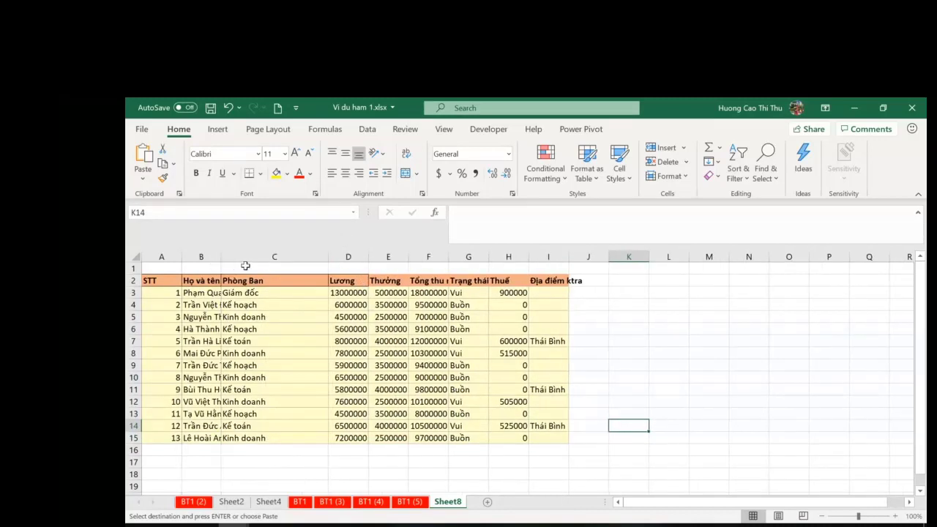
pyautogui.doubleClick(218, 258)
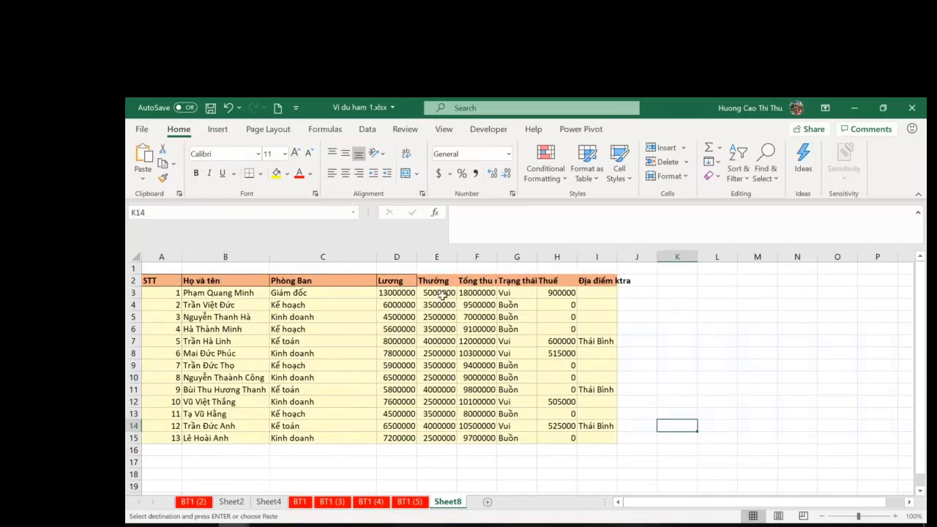
pyautogui.doubleClick(497, 256)
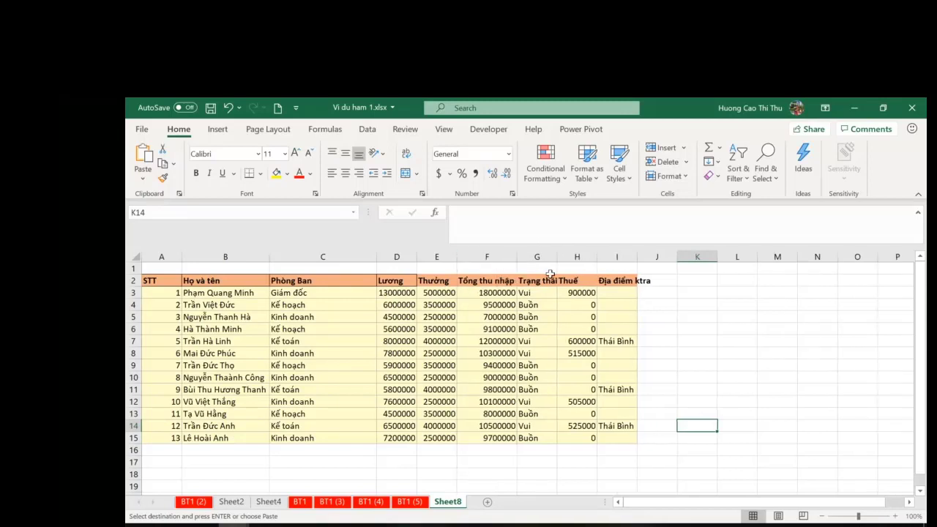
pyautogui.click(538, 256)
pyautogui.doubleClick(557, 256)
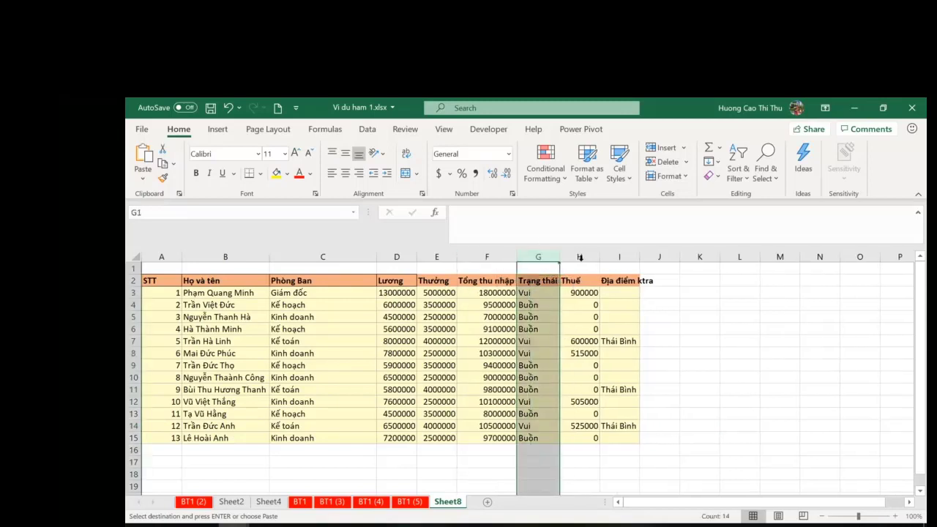
pyautogui.doubleClick(600, 256)
pyautogui.moveTo(628, 256); pyautogui.dragTo(627, 256)
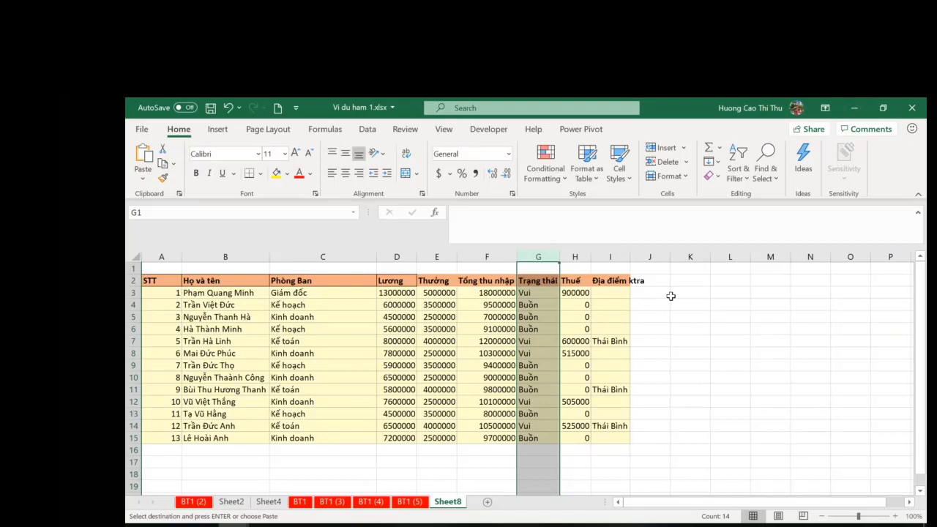
# Create a 'New PPTX Presentation' file on the desktop, keeping its default name.
pyautogui.click(855, 108)
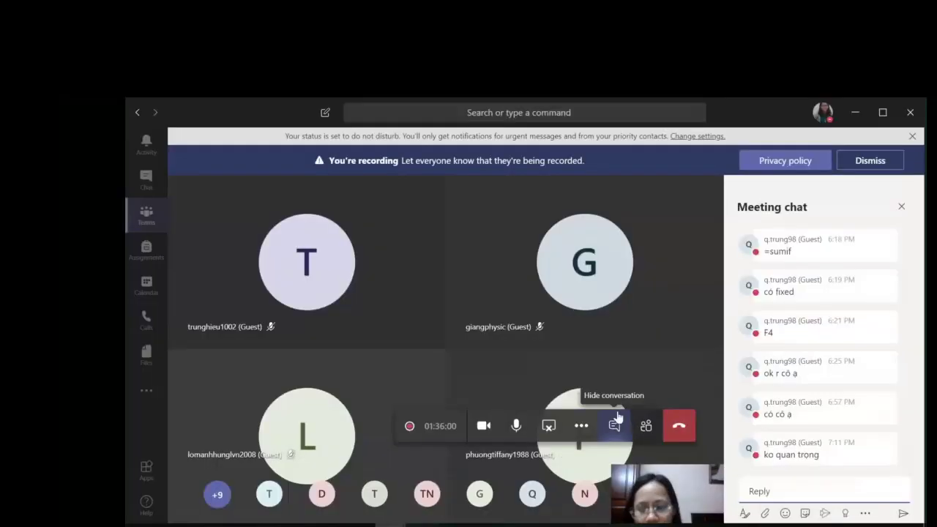
pyautogui.press('super+d')
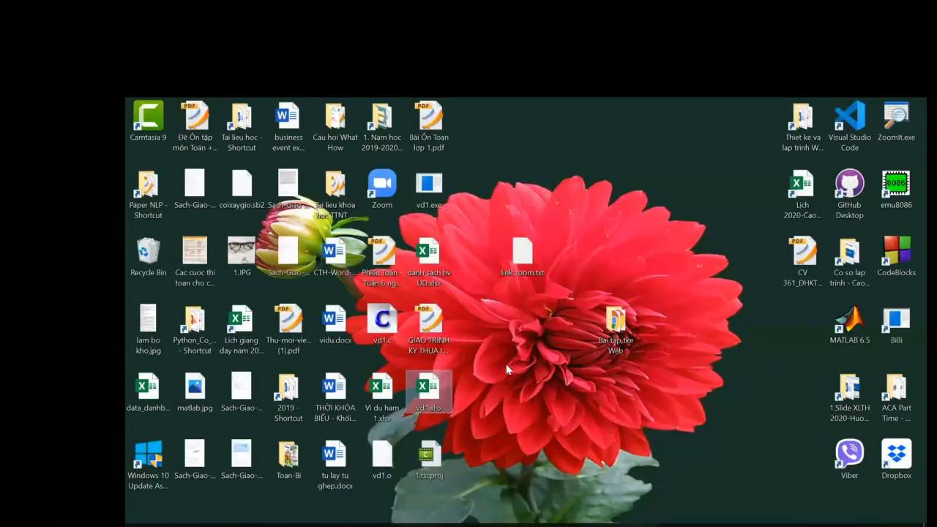
pyautogui.rightClick(508, 366)
pyautogui.moveTo(582, 320)
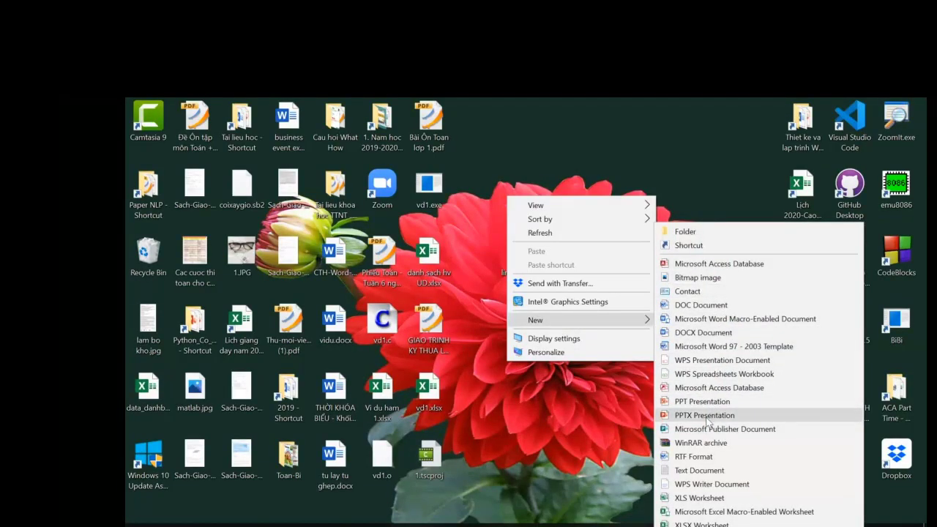
pyautogui.click(704, 415)
pyautogui.press('Return')
pyautogui.press('Return')
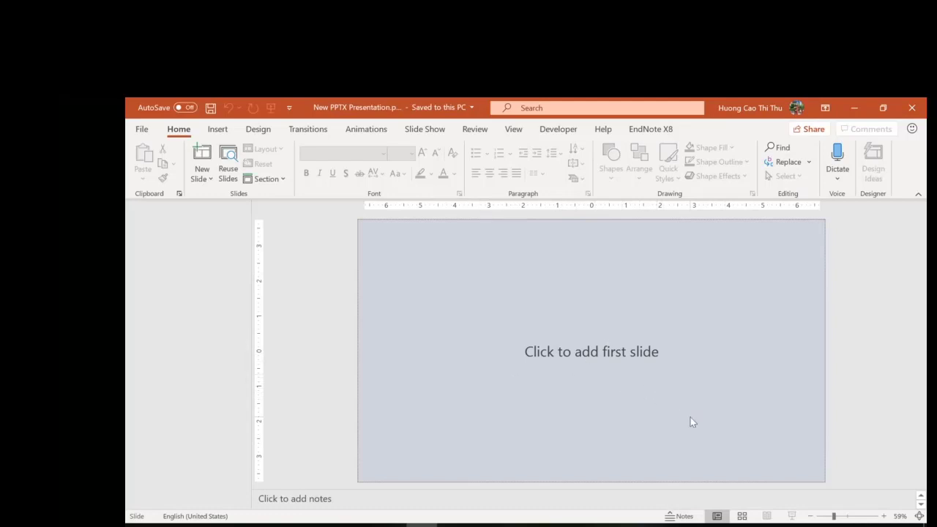
# Add a title slide as slide 1, leaving its title and subtitle placeholders empty.
pyautogui.click(604, 360)
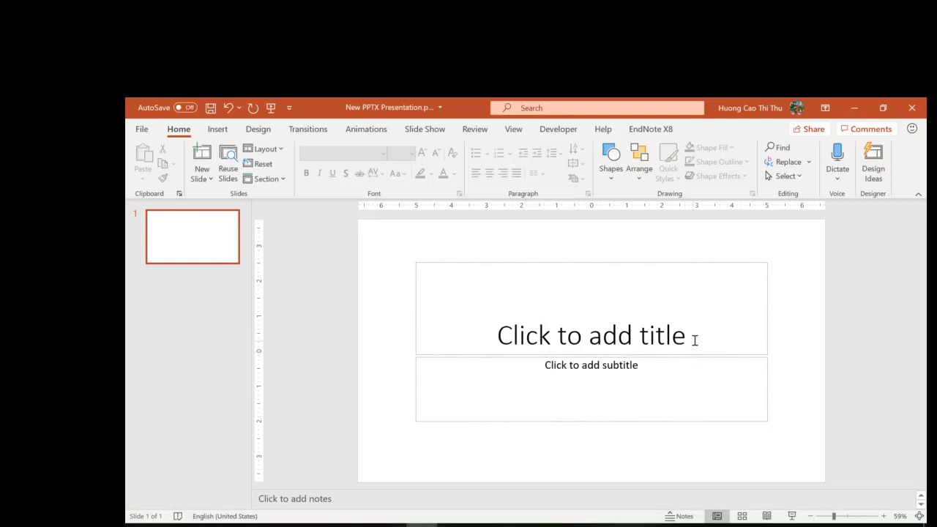
pyautogui.click(560, 324)
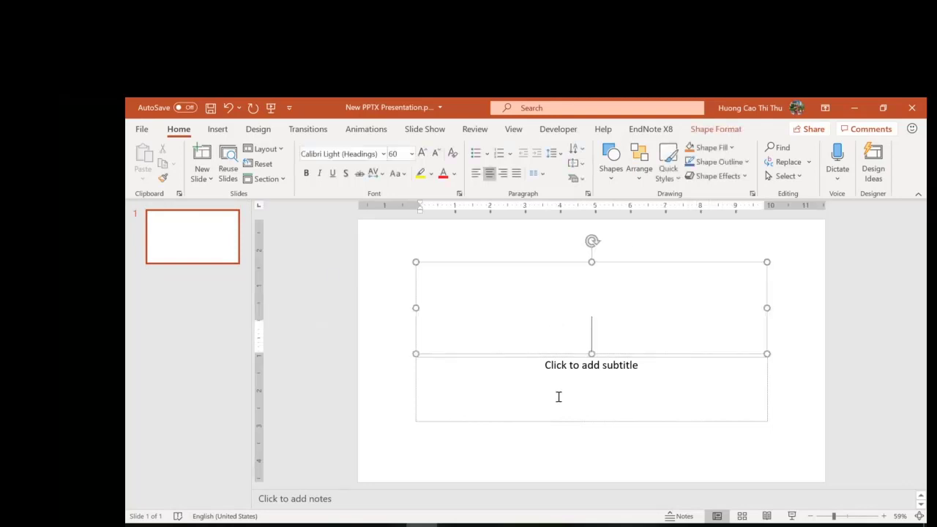
pyautogui.click(560, 399)
pyautogui.click(574, 312)
pyautogui.click(575, 390)
pyautogui.click(564, 293)
pyautogui.click(543, 397)
pyautogui.click(555, 330)
pyautogui.click(652, 385)
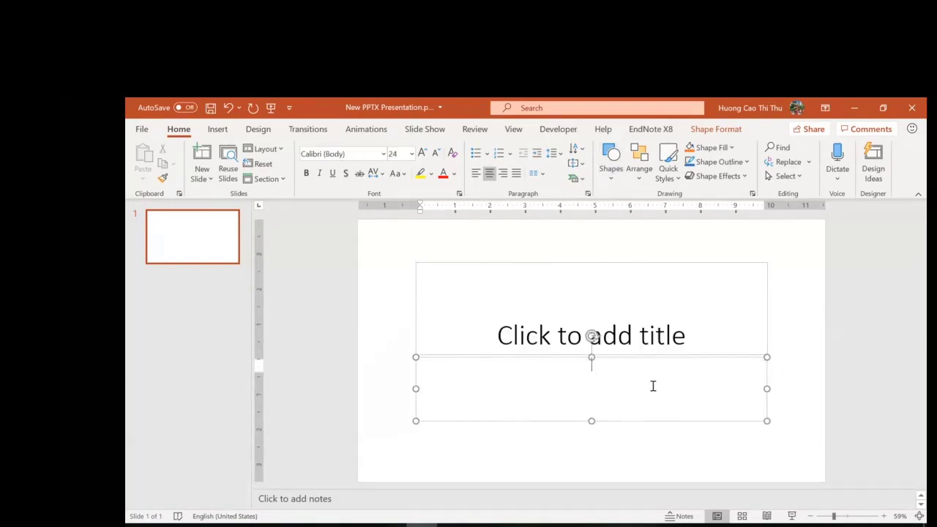
pyautogui.click(603, 310)
pyautogui.click(596, 381)
pyautogui.click(707, 324)
pyautogui.click(615, 377)
pyautogui.click(596, 303)
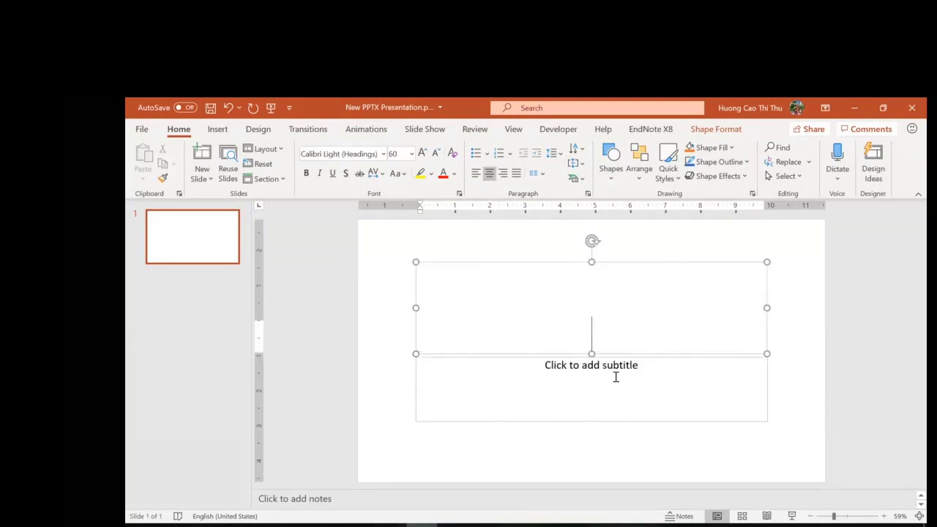
pyautogui.click(615, 376)
pyautogui.click(622, 322)
pyautogui.click(846, 411)
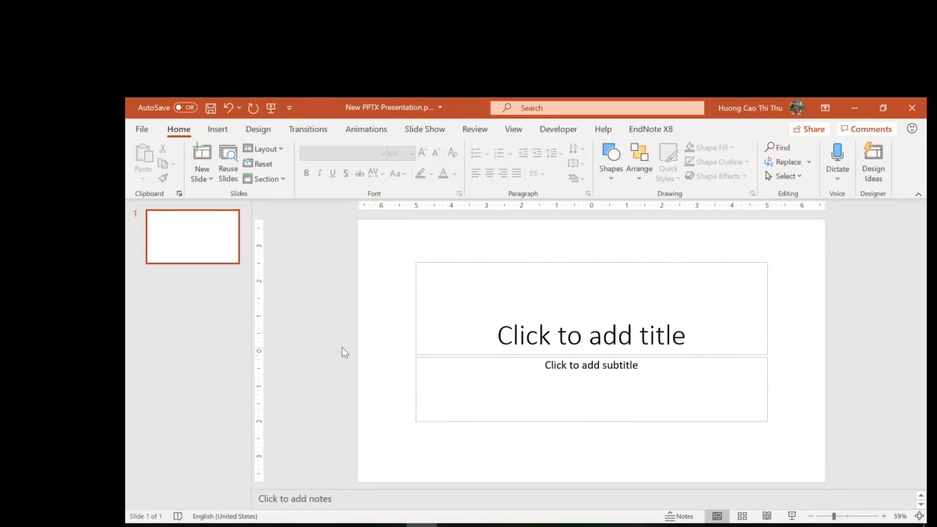
pyautogui.click(232, 296)
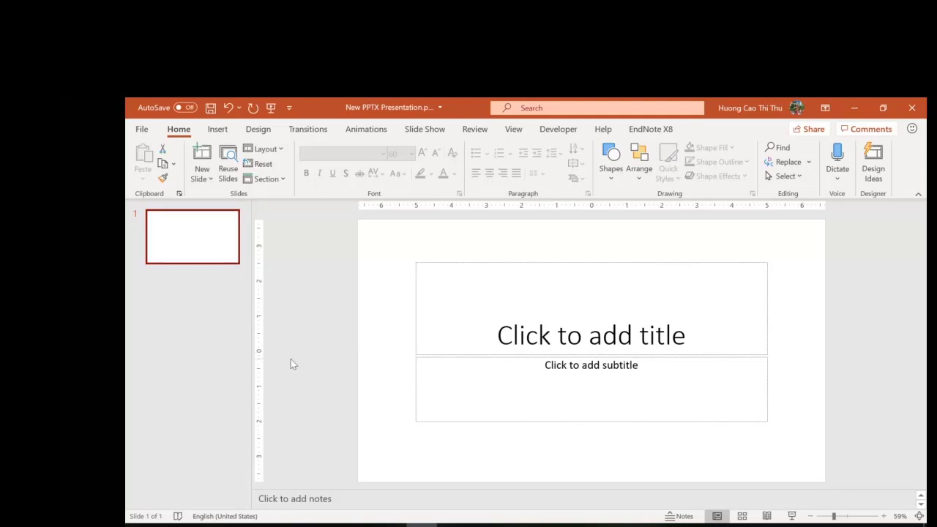
pyautogui.click(172, 286)
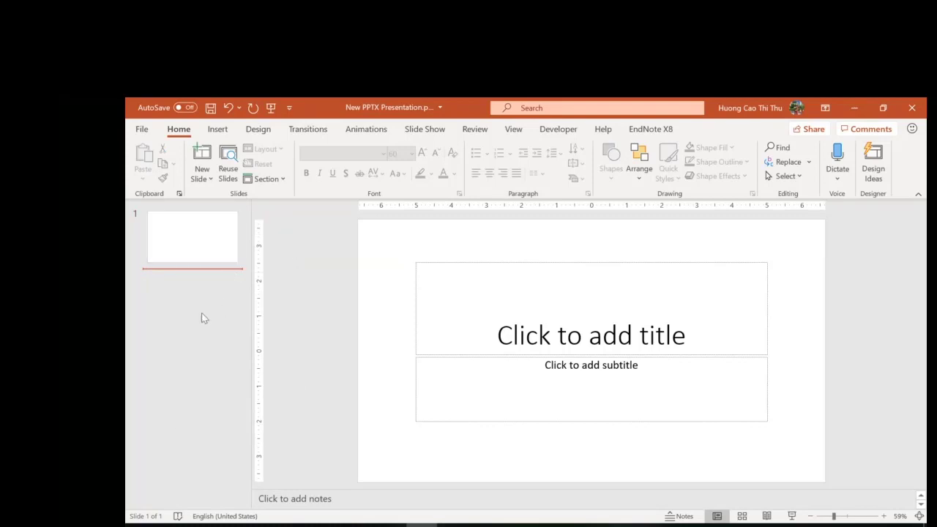
# Add slides 2–5 after the title slide, then compare slides 1 and 2 and end on slide 1.
pyautogui.press('Return')
pyautogui.press('Return')
pyautogui.press('Return')
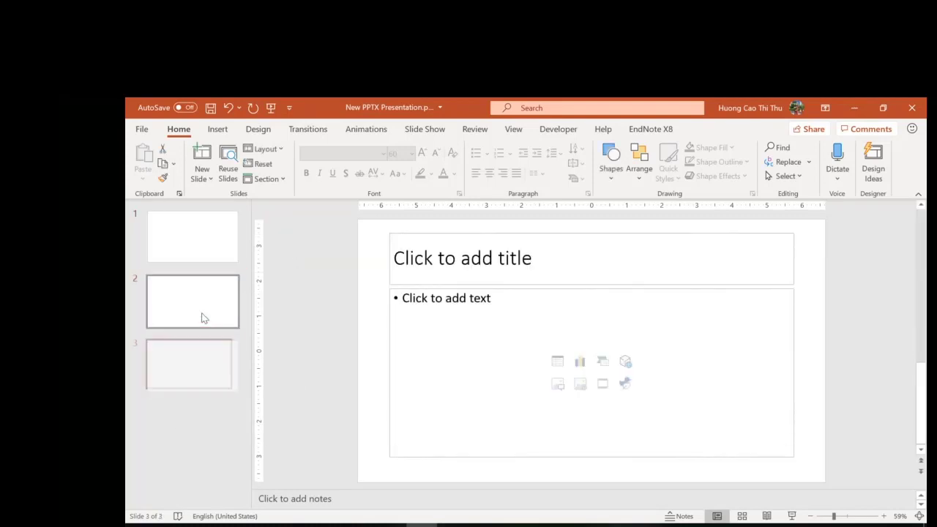
pyautogui.press('Return')
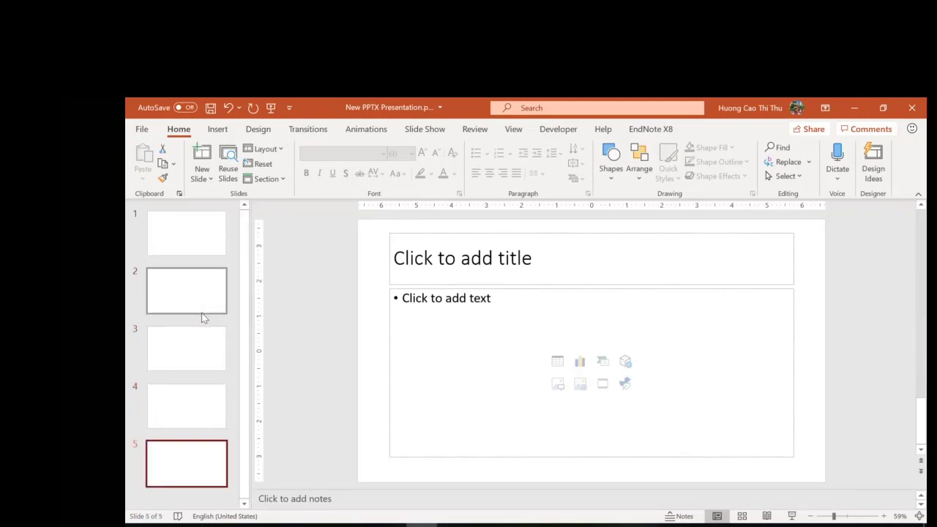
pyautogui.press('Up')
pyautogui.press('Up')
pyautogui.press('Up')
pyautogui.press('Up')
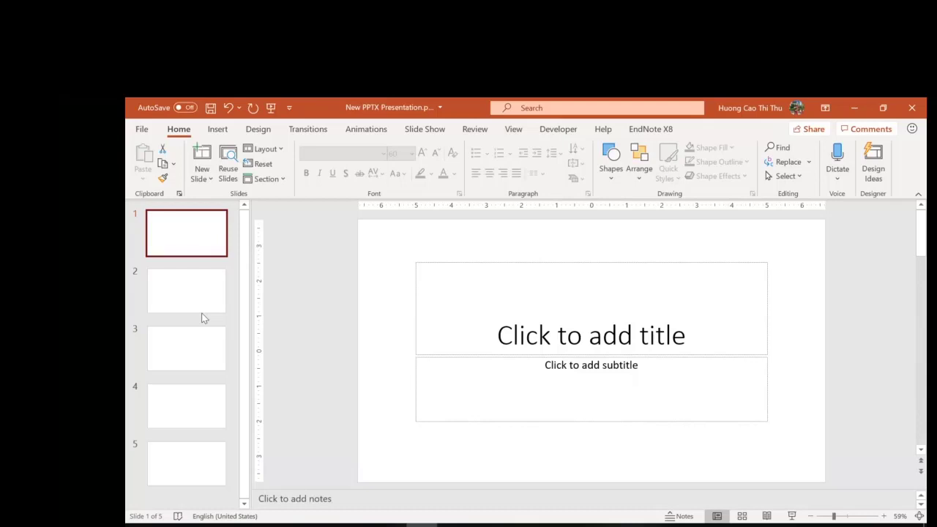
pyautogui.press('Down')
pyautogui.press('Up')
pyautogui.press('Down')
pyautogui.press('Up')
pyautogui.press('Down')
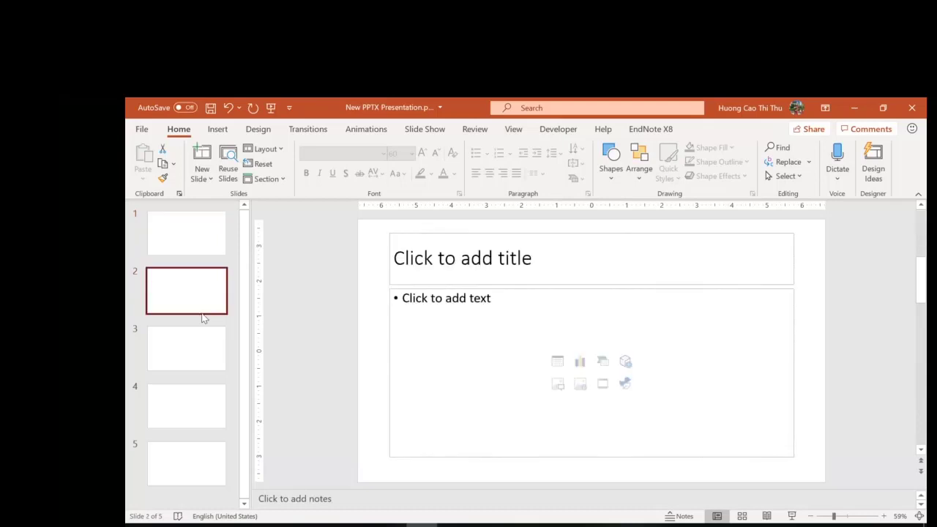
pyautogui.press('Up')
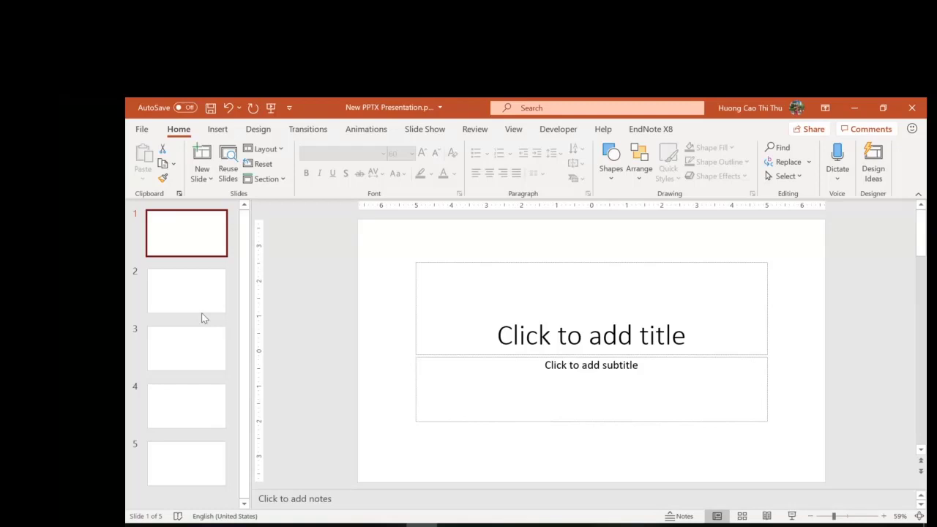
pyautogui.press('Down')
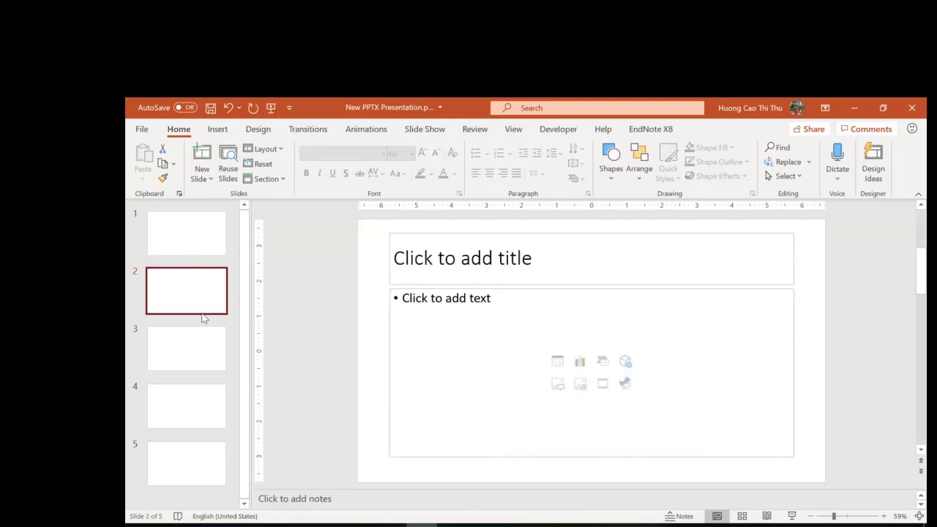
pyautogui.press('Up')
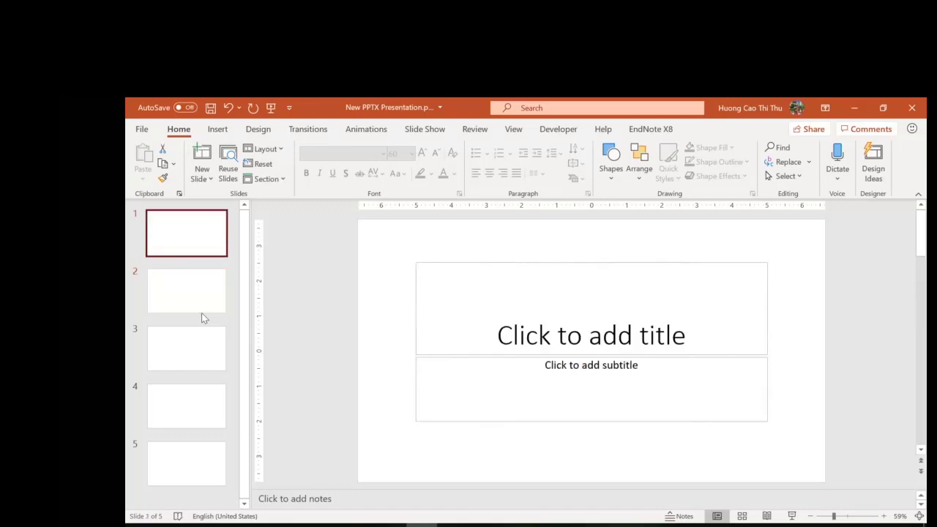
pyautogui.press('Down')
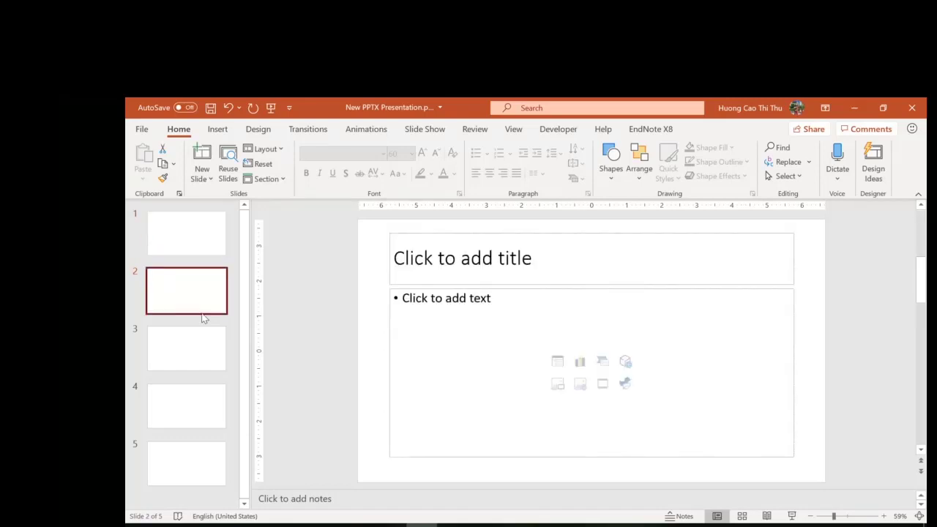
pyautogui.press('Up')
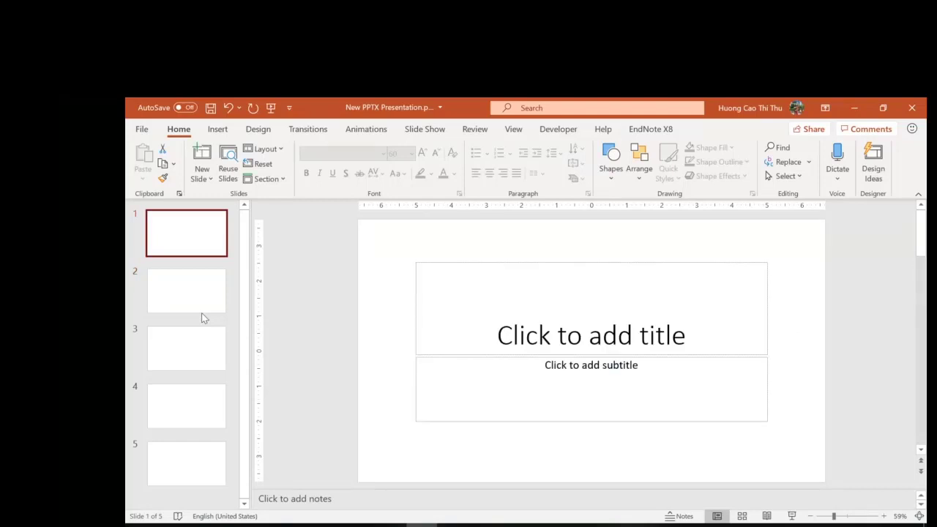
pyautogui.press('Down')
pyautogui.press('Up')
# Look over the placeholders on slides 1 and 2, ending on the empty title slide 1.
pyautogui.click(583, 336)
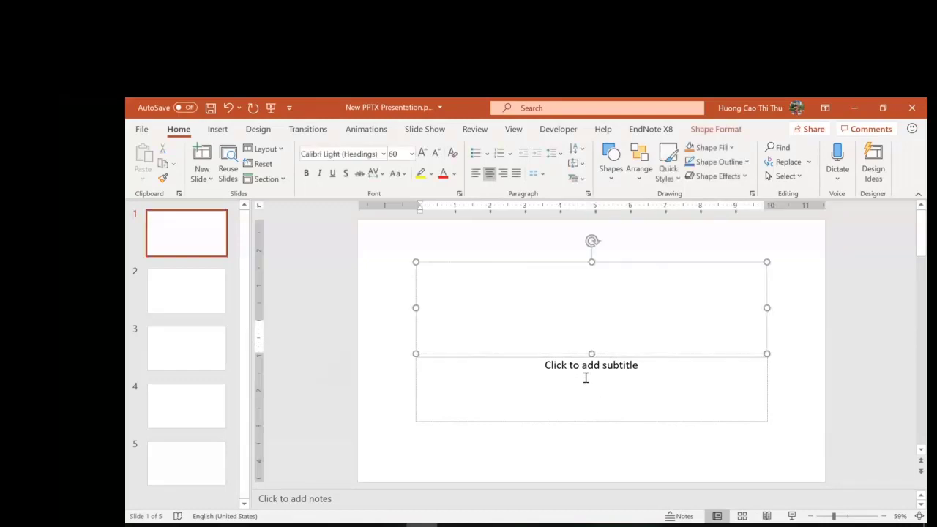
pyautogui.click(584, 372)
pyautogui.click(178, 297)
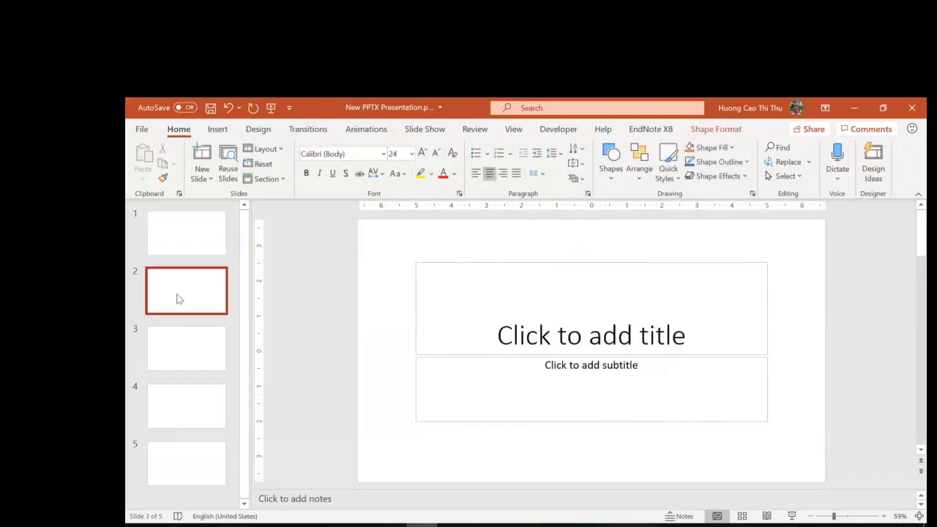
pyautogui.click(458, 260)
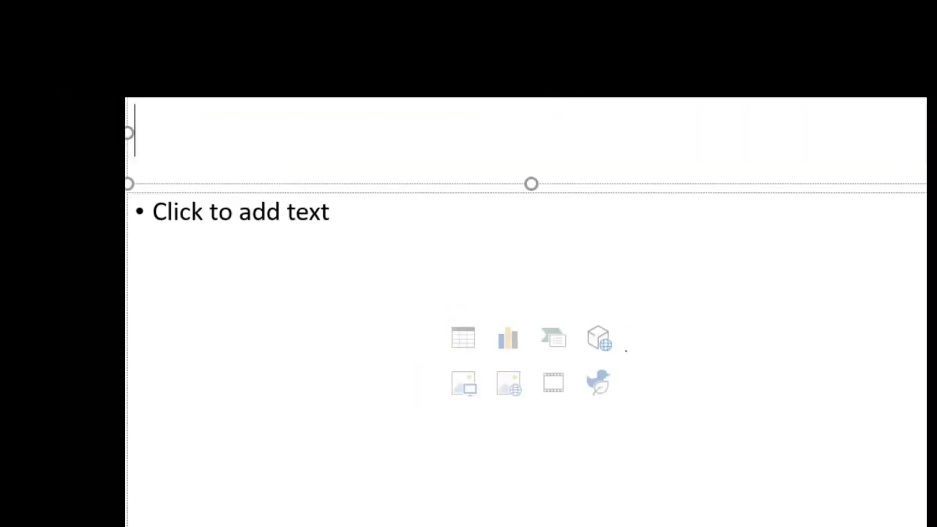
pyautogui.moveTo(621, 321)
pyautogui.mouseDown()
pyautogui.moveTo(565, 287)
pyautogui.moveTo(421, 311)
pyautogui.moveTo(542, 432)
pyautogui.moveTo(648, 353)
pyautogui.moveTo(584, 293)
pyautogui.mouseUp()
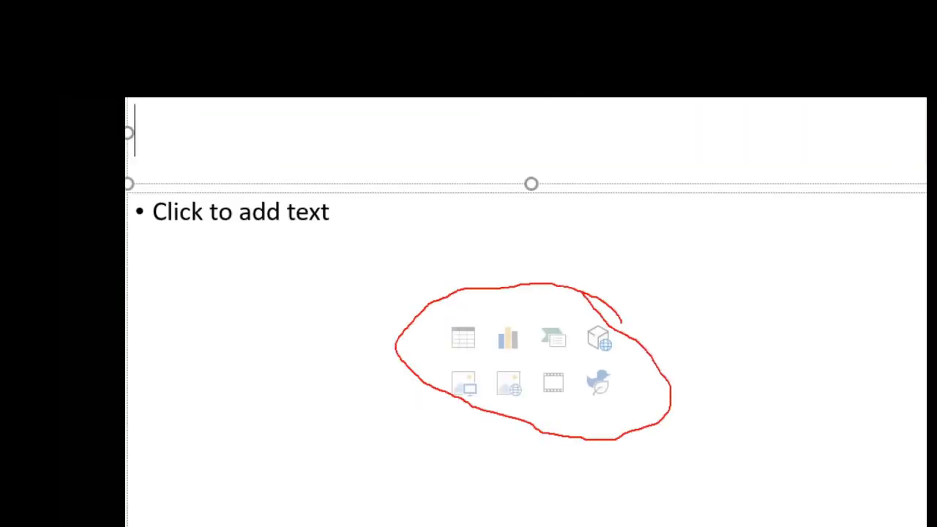
pyautogui.press('Escape')
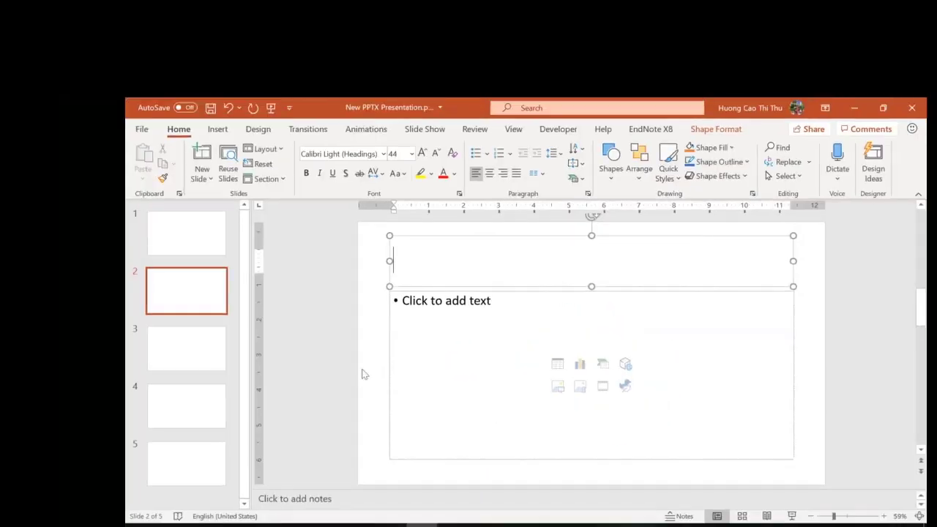
pyautogui.click(199, 227)
pyautogui.click(189, 286)
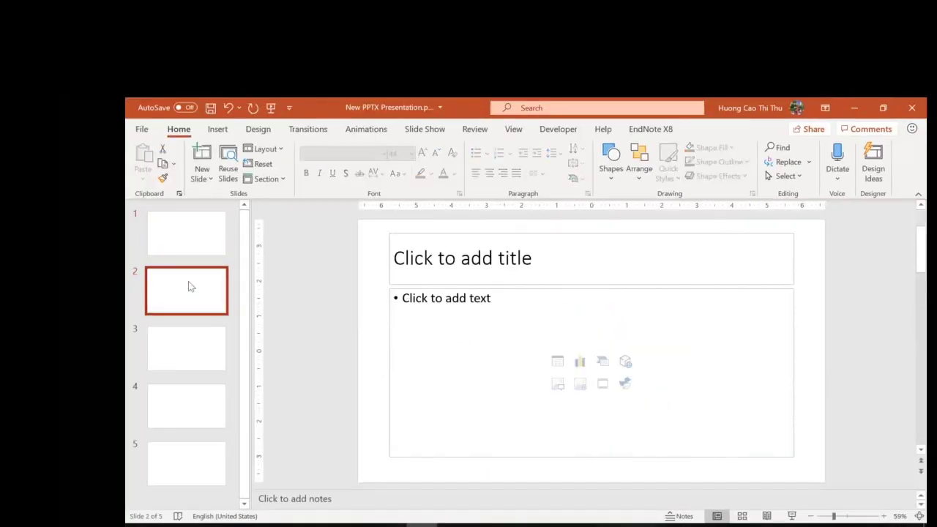
pyautogui.click(170, 253)
pyautogui.click(176, 302)
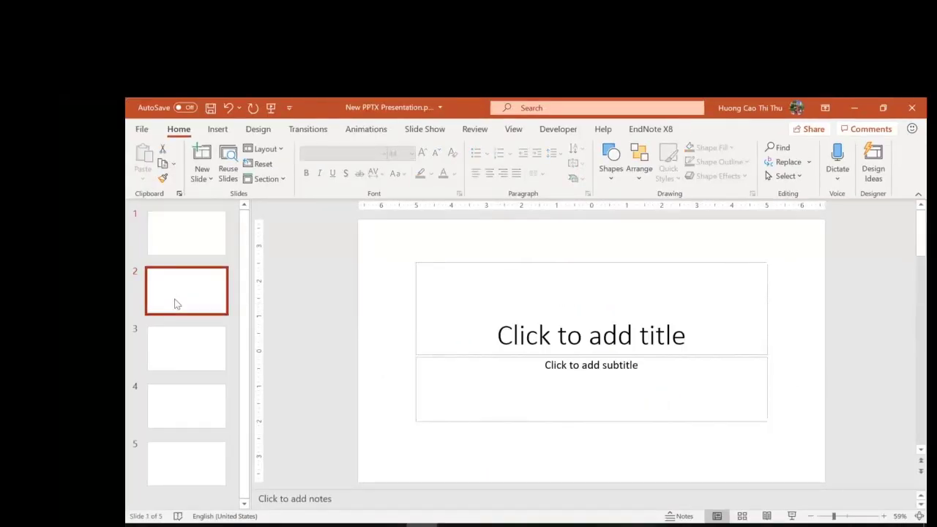
pyautogui.click(195, 254)
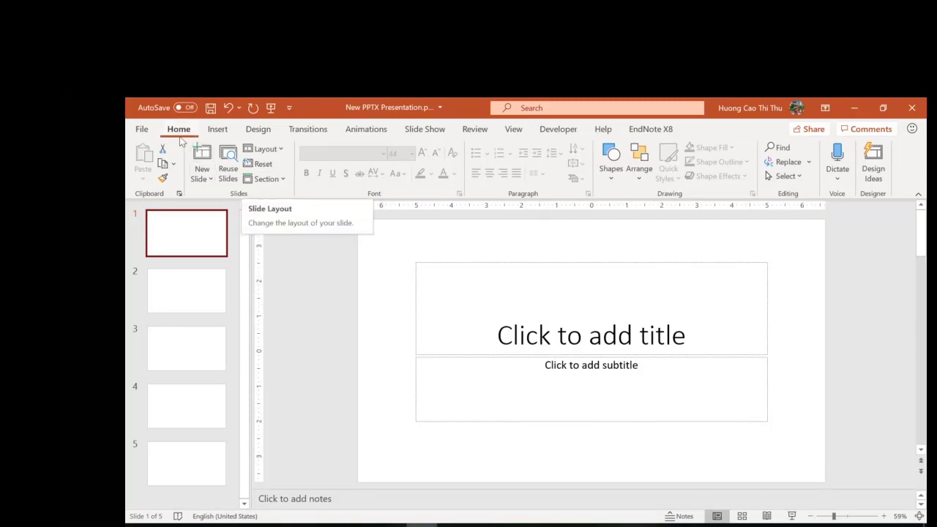
# Review the available slide layouts in the Home > Layout gallery.
pyautogui.click(279, 150)
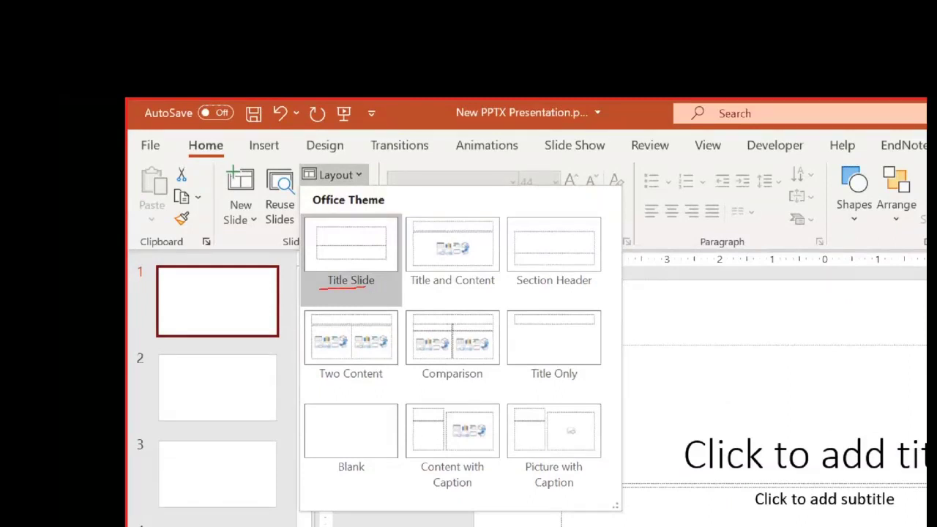
pyautogui.moveTo(357, 241); pyautogui.dragTo(371, 230)
pyautogui.moveTo(412, 290); pyautogui.dragTo(467, 290)
pyautogui.moveTo(517, 287); pyautogui.dragTo(593, 291)
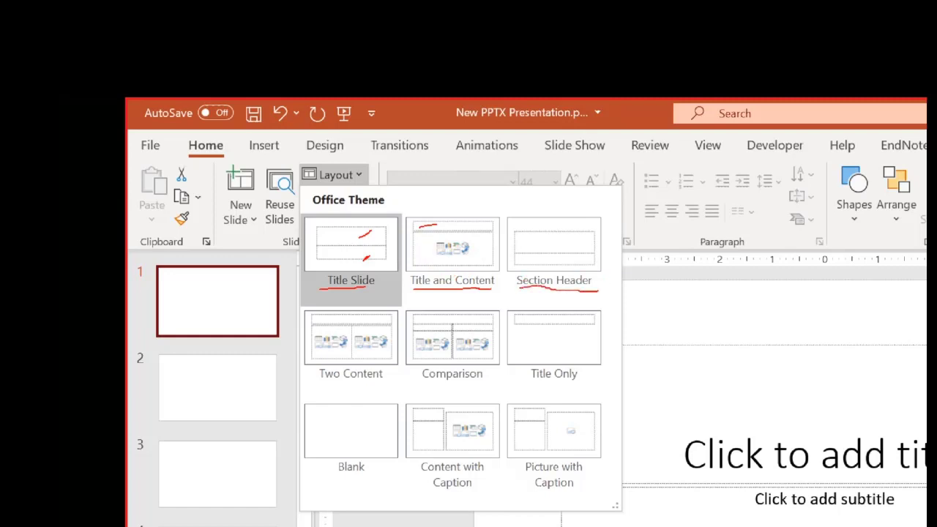
pyautogui.moveTo(320, 382); pyautogui.dragTo(367, 378)
pyautogui.moveTo(421, 387); pyautogui.dragTo(476, 384)
pyautogui.moveTo(337, 473); pyautogui.dragTo(354, 469)
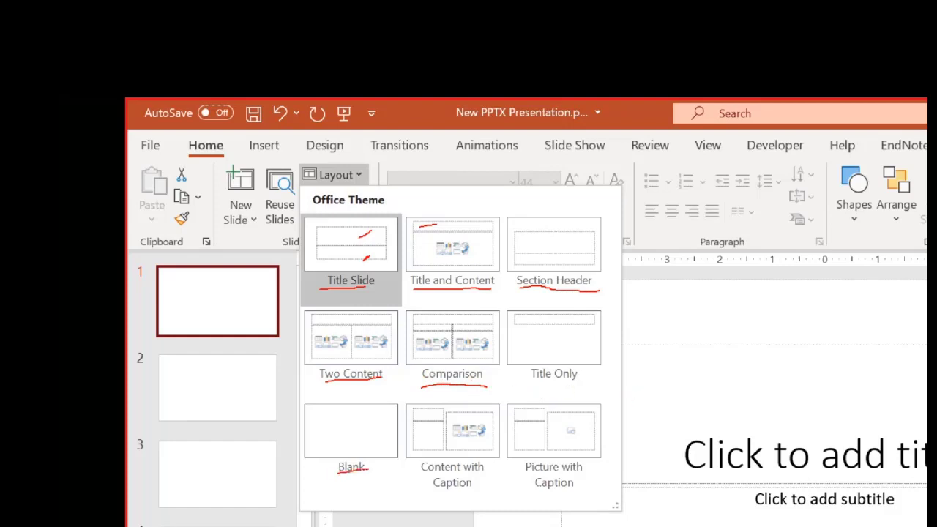
pyautogui.moveTo(417, 477)
pyautogui.mouseDown()
pyautogui.moveTo(464, 481)
pyautogui.moveTo(447, 492)
pyautogui.mouseUp()
pyautogui.moveTo(527, 482)
pyautogui.mouseDown()
pyautogui.moveTo(554, 478)
pyautogui.moveTo(540, 485)
pyautogui.mouseUp()
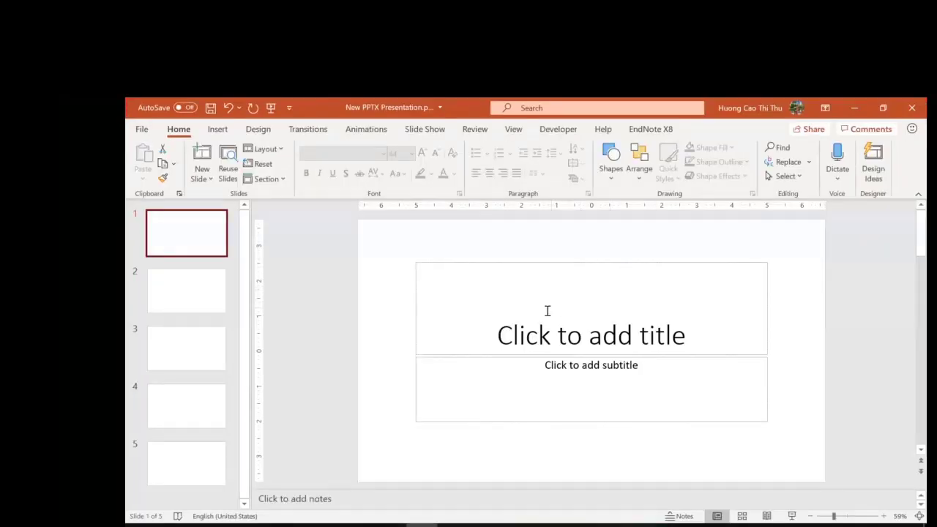
# Enter title 'đgfd gdfgfd gfdgd' and subtitle 'dfgfdg dgd gd gdf g' on slide 1.
pyautogui.click(546, 310)
pyautogui.write('đ')
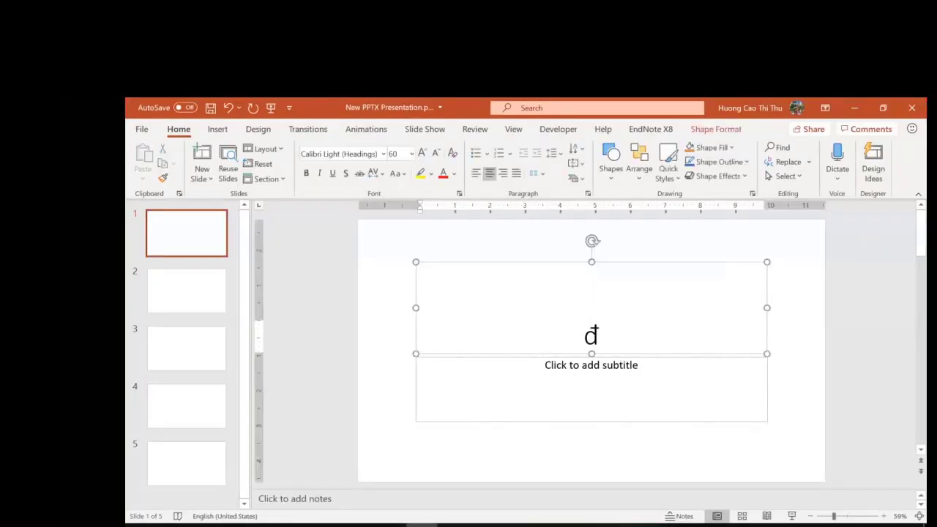
pyautogui.write('gfd gdfgfd gfdgd')
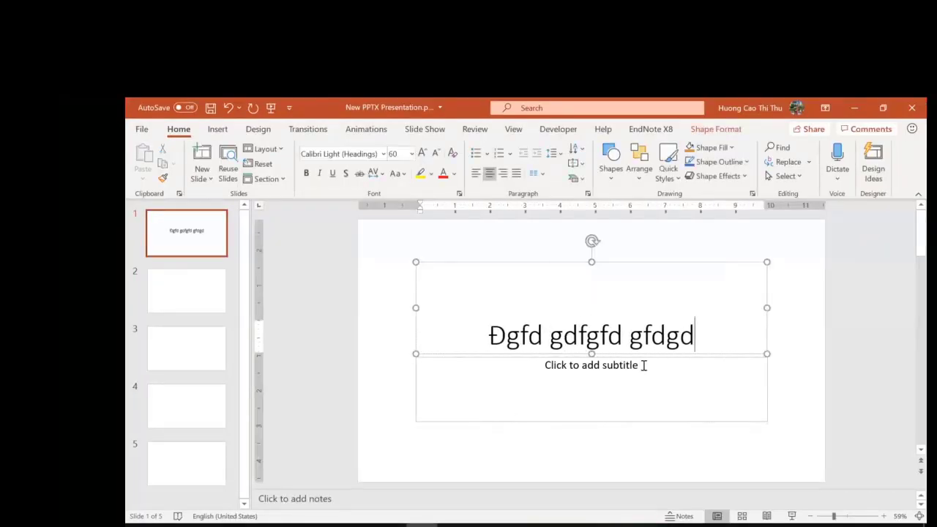
pyautogui.click(643, 365)
pyautogui.write('dfgfdg dgd gd gdf g')
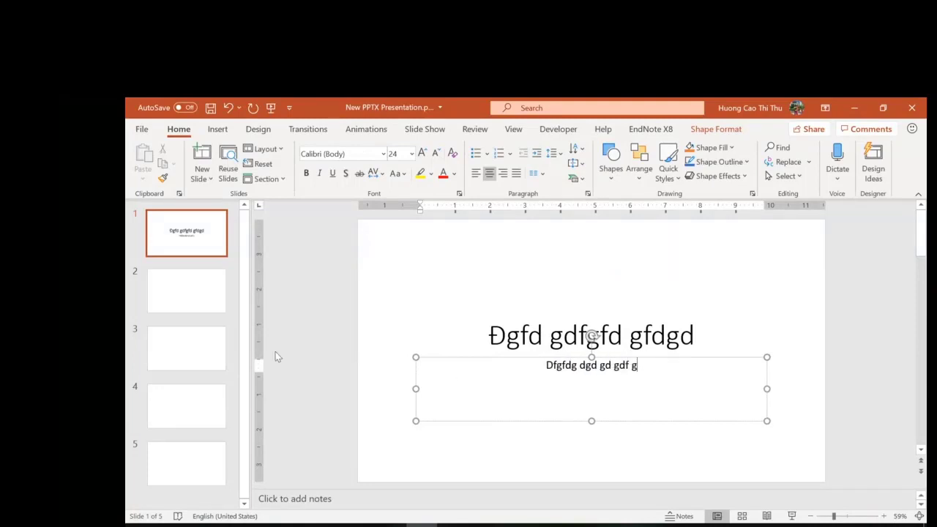
# Type 'gdfgfdgdfgfd dfgdgdfgdf' as slide 2's title.
pyautogui.click(183, 290)
pyautogui.click(468, 257)
pyautogui.write('gdfgfdgdfgfd')
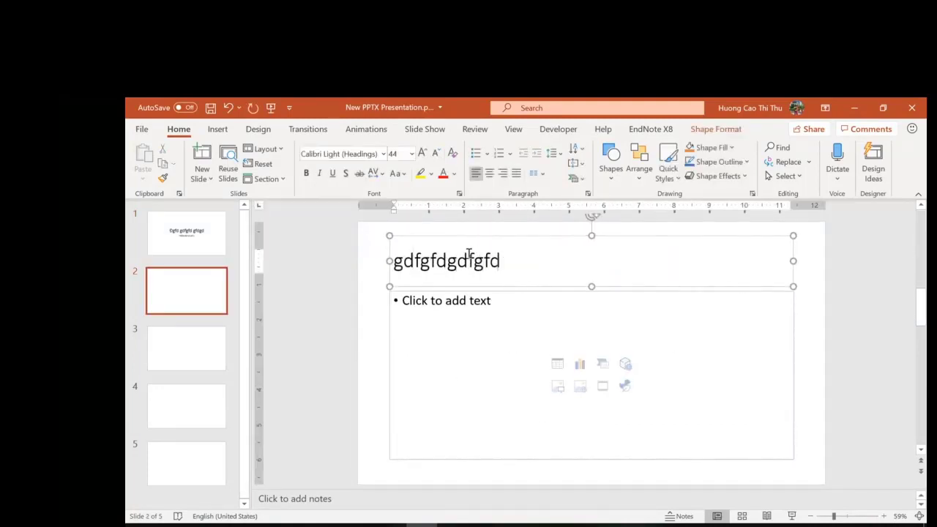
pyautogui.write(' dfgdgdfgdf')
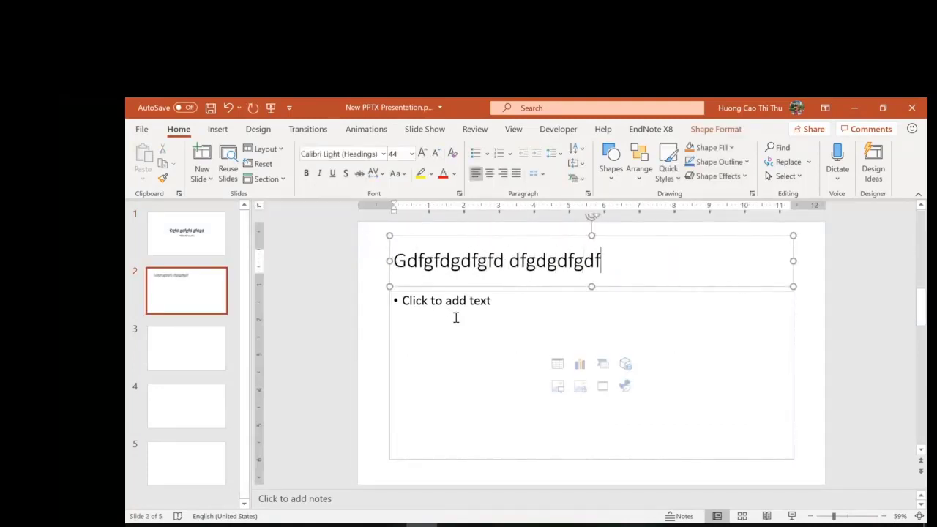
# Add bullet 'Sf sdf s fsssdsg', sub-bullets 'Fd fsd fg', 'dgdfgdsg', and third-level 'gdgdg', 'dgfdg'.
pyautogui.click(486, 259)
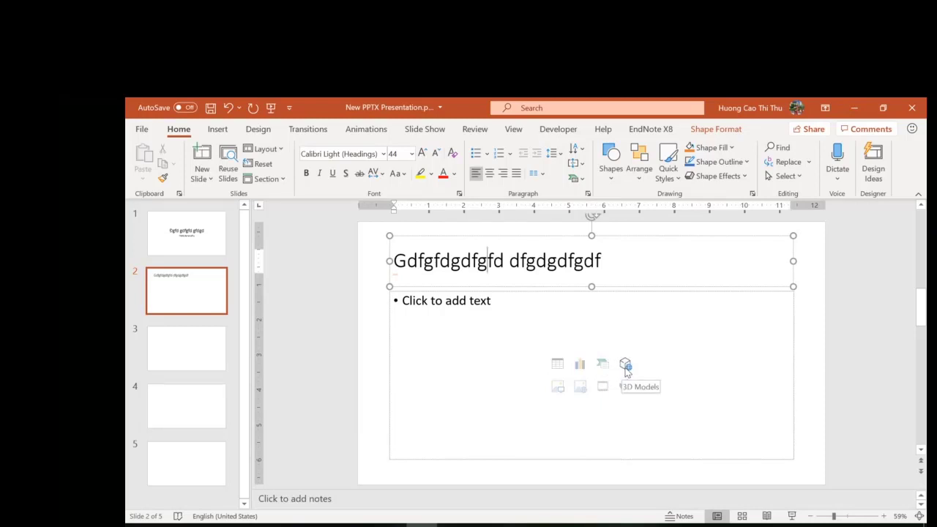
pyautogui.click(419, 293)
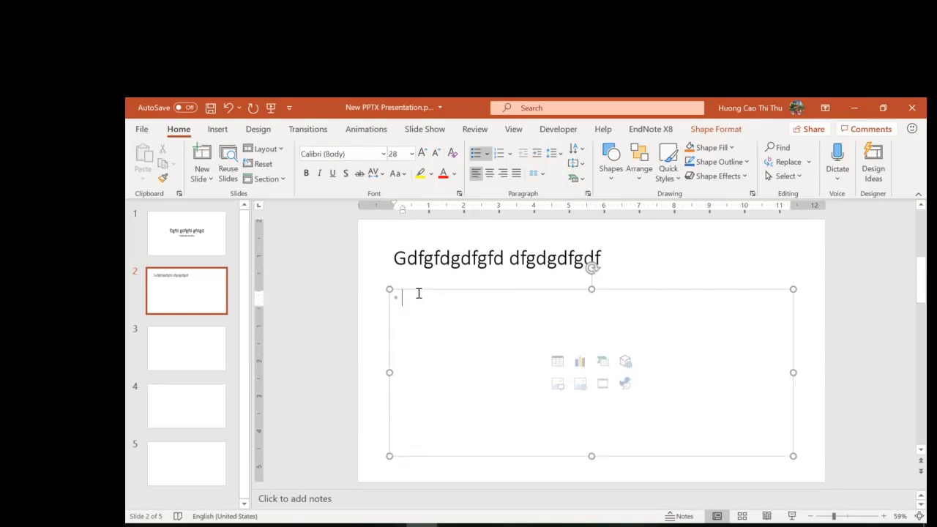
pyautogui.write('Sf sdf s fsssdsg')
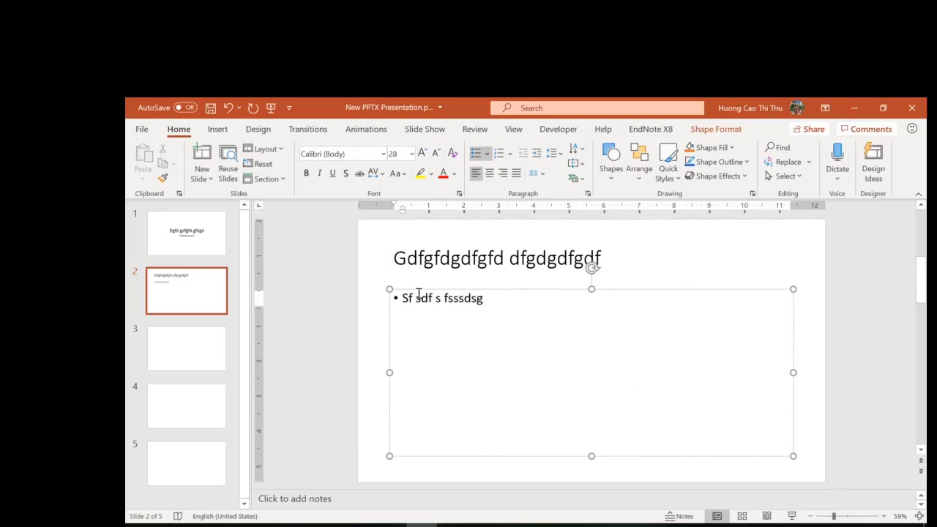
pyautogui.press('Return')
pyautogui.press('Tab')
pyautogui.write('Fd fsd fg')
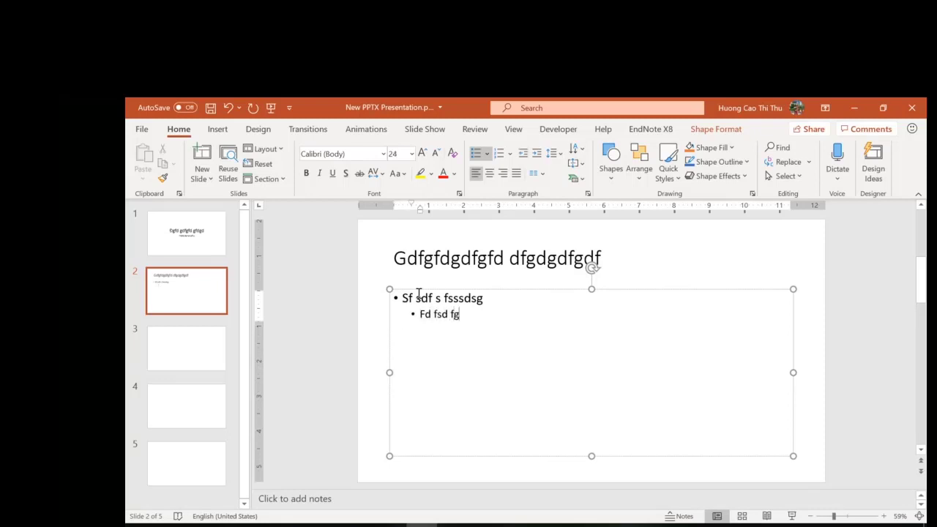
pyautogui.press('Return')
pyautogui.write('dgdfgdsg')
pyautogui.press('Return')
pyautogui.press('Tab')
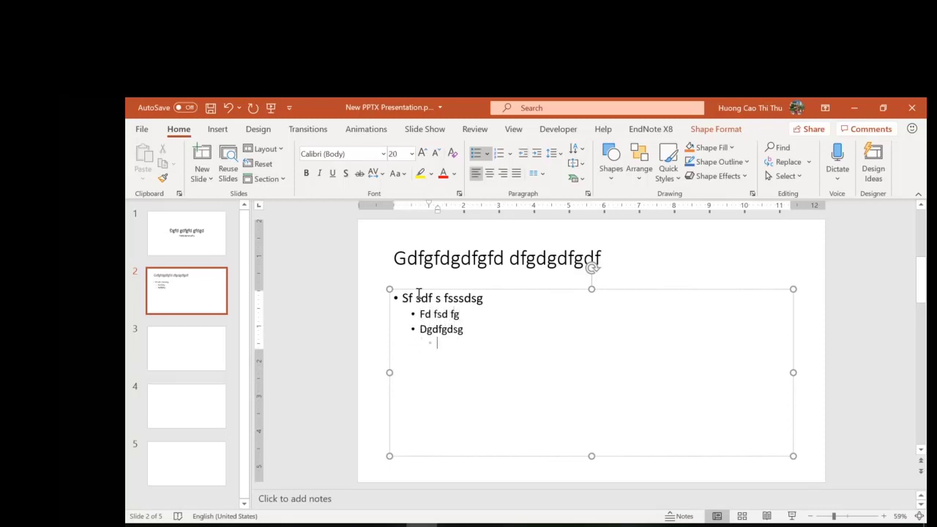
pyautogui.write('gdgdg')
pyautogui.press('Return')
pyautogui.write('dgfdg')
# Add second-level 'dgdgg', third-level 'fsfsdg' and 'sdfsdfsdfs', then top-level 'dsdgsdgsd g dg'.
pyautogui.press('Return')
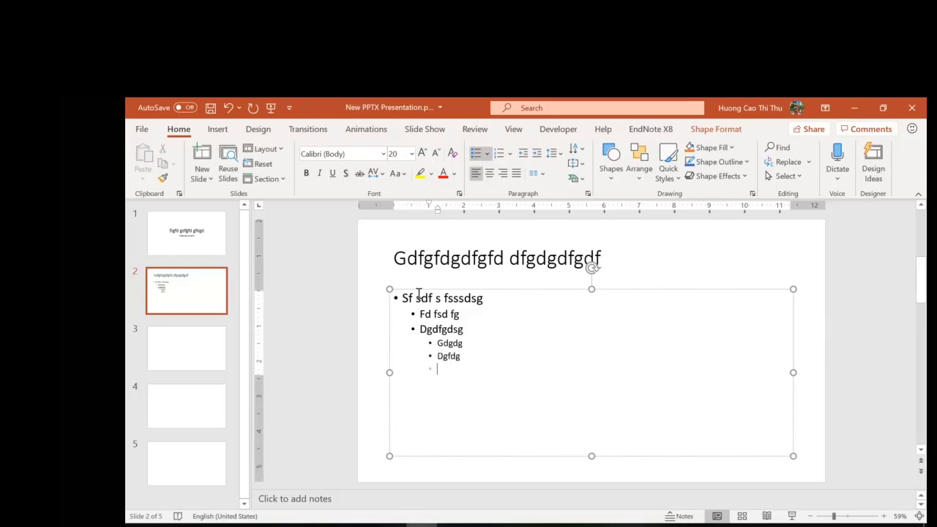
pyautogui.hotkey('shift', 'Tab')
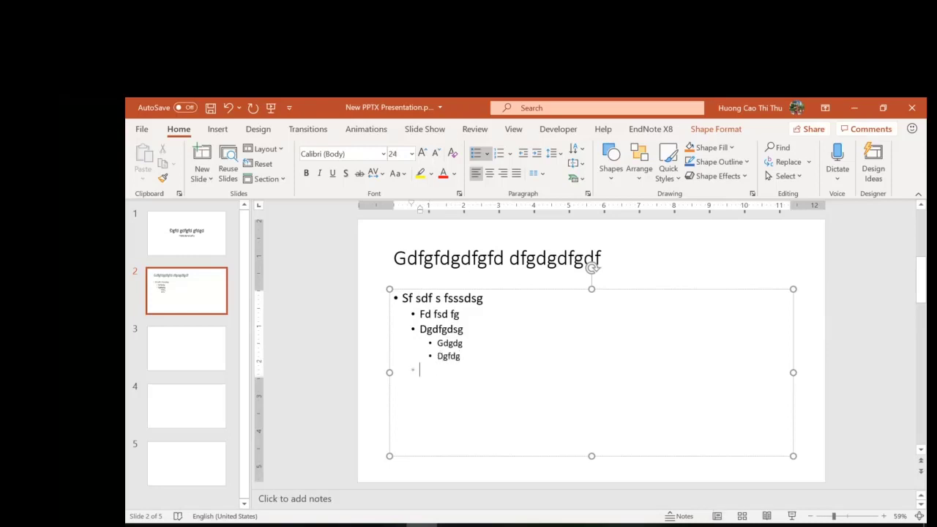
pyautogui.write('dgdgg')
pyautogui.press('Return')
pyautogui.press('Tab')
pyautogui.write('fsfsdg')
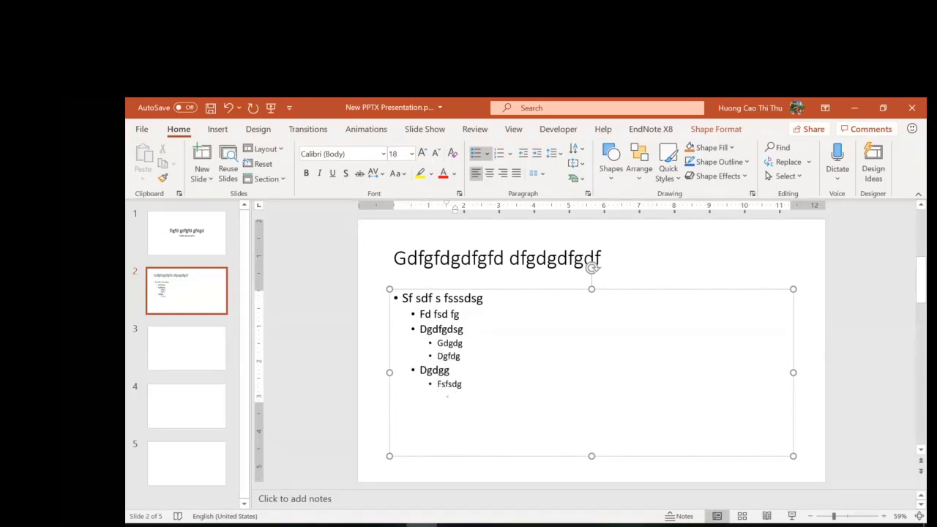
pyautogui.press('Return')
pyautogui.write('sdfsdfsdfs')
pyautogui.press('Return')
pyautogui.hotkey('shift', 'Tab')
pyautogui.hotkey('shift', 'Tab')
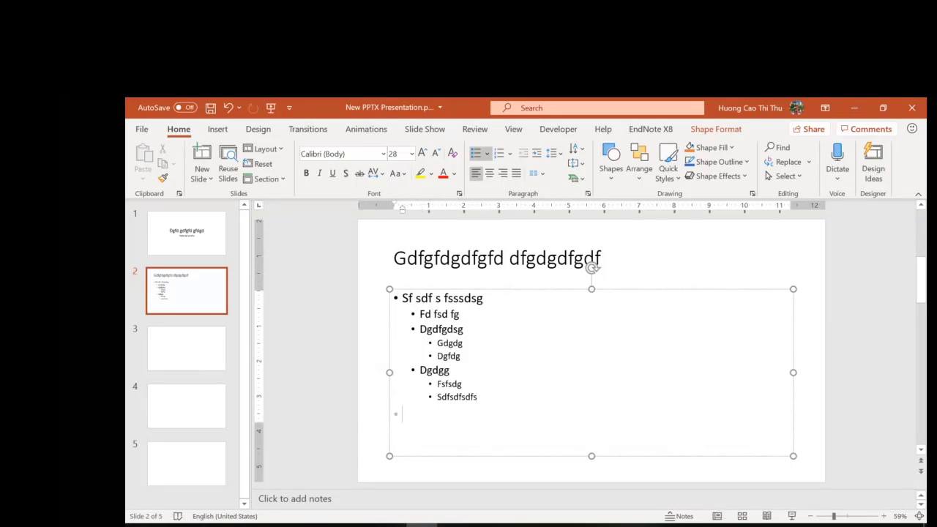
pyautogui.write('dsdgsdgsd g dg')
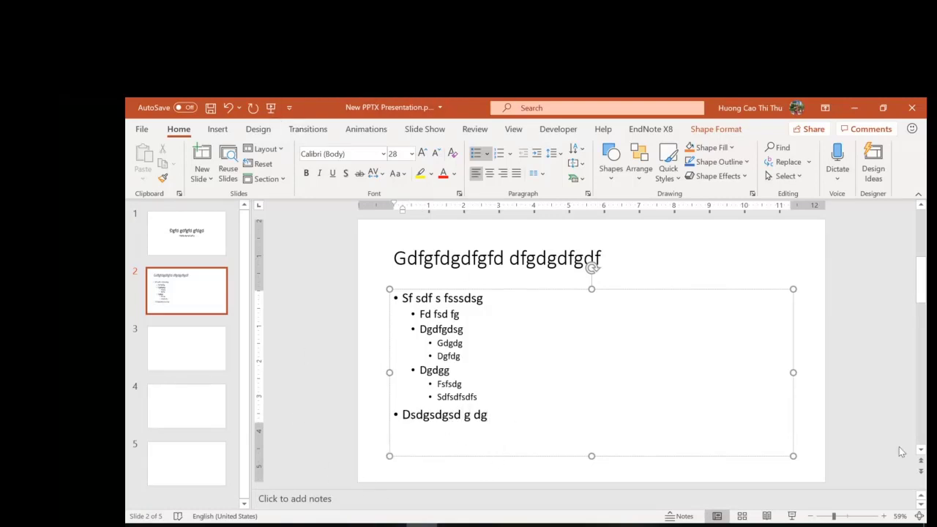
# Switch between slides 1, 2 and 3, ending on the empty slide 3.
pyautogui.click(176, 362)
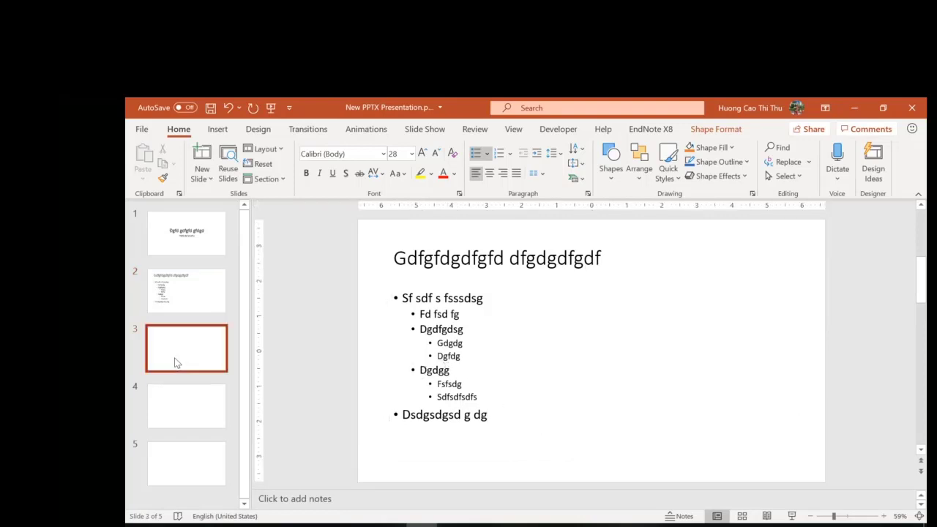
pyautogui.click(179, 293)
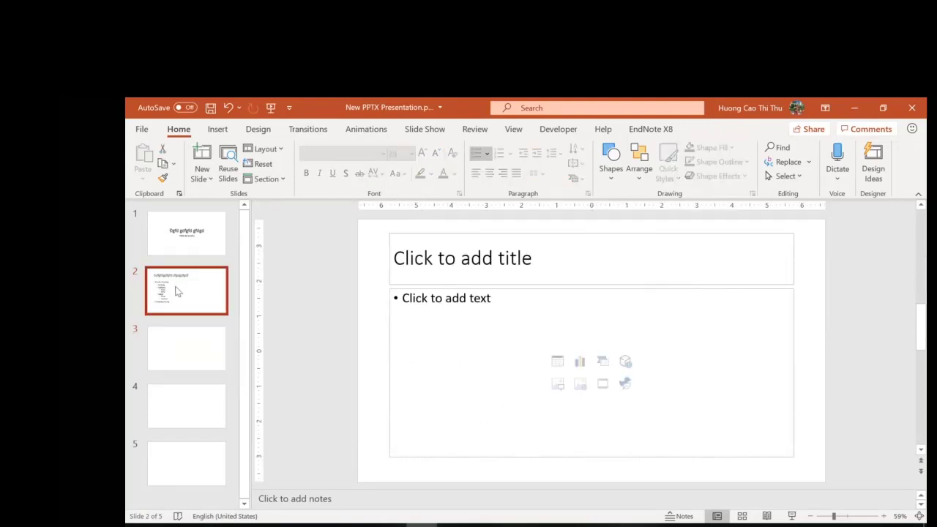
pyautogui.click(193, 226)
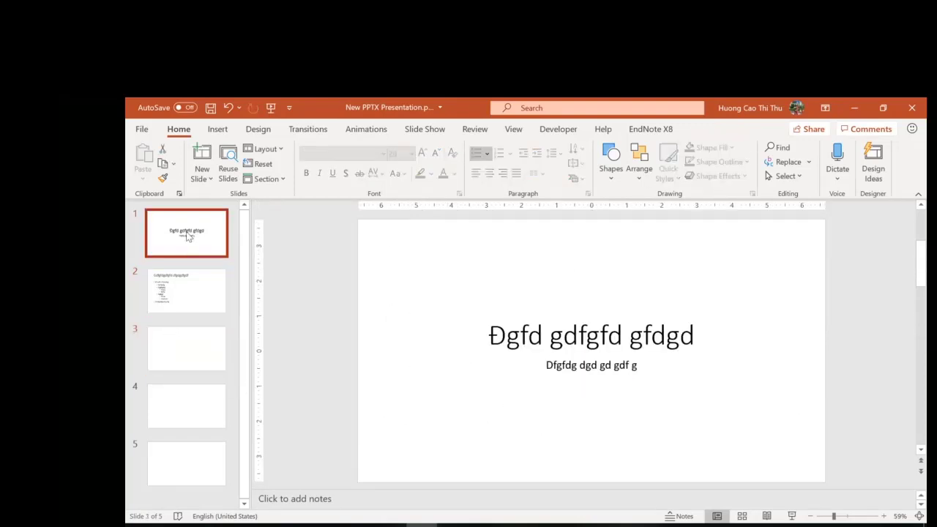
pyautogui.click(206, 287)
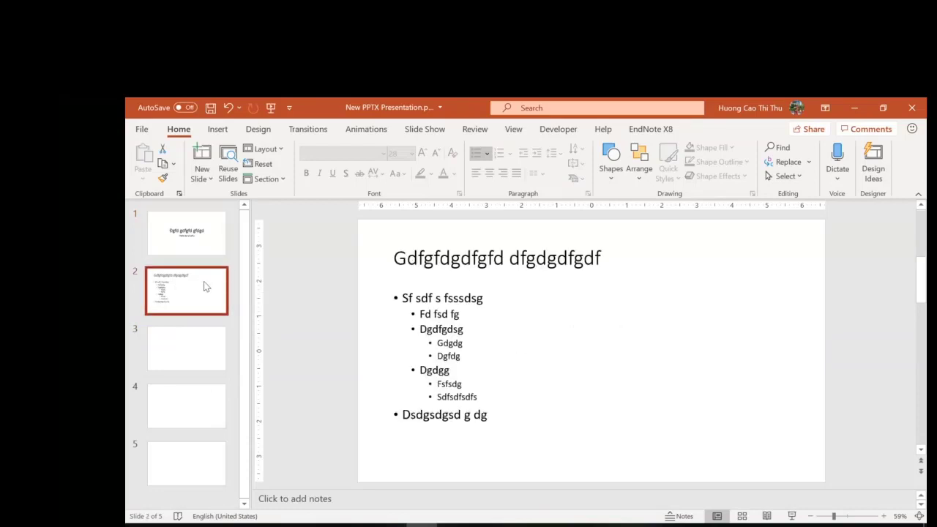
pyautogui.click(199, 351)
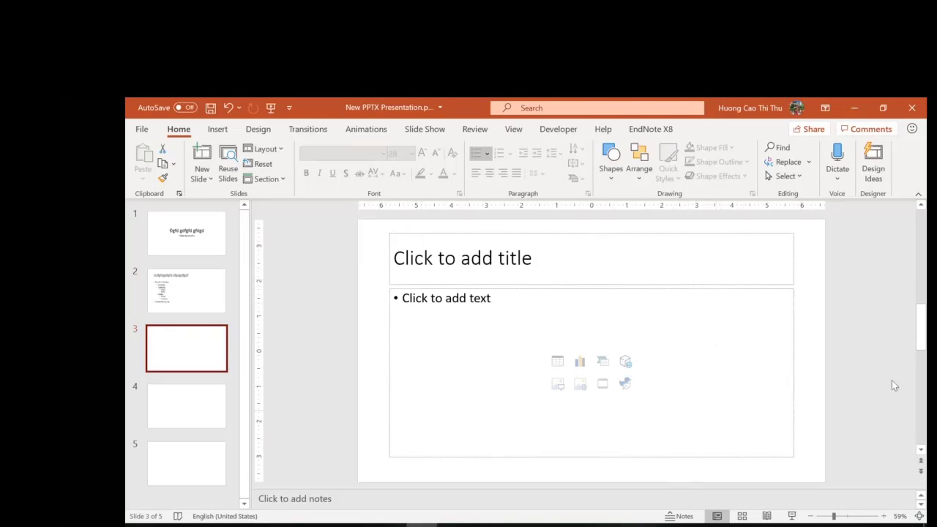
# Try narrowing slide 3's content placeholder to half width, then undo the change.
pyautogui.click(792, 350)
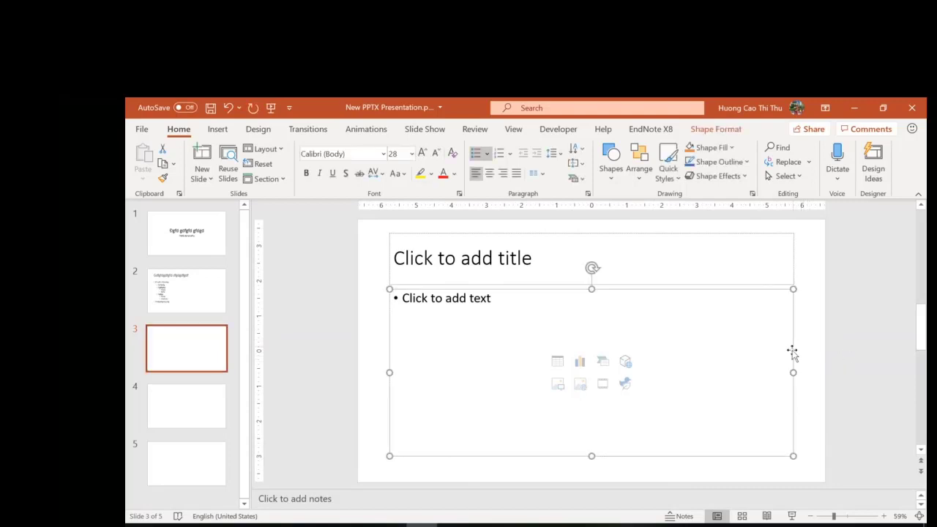
pyautogui.moveTo(795, 374); pyautogui.dragTo(574, 360)
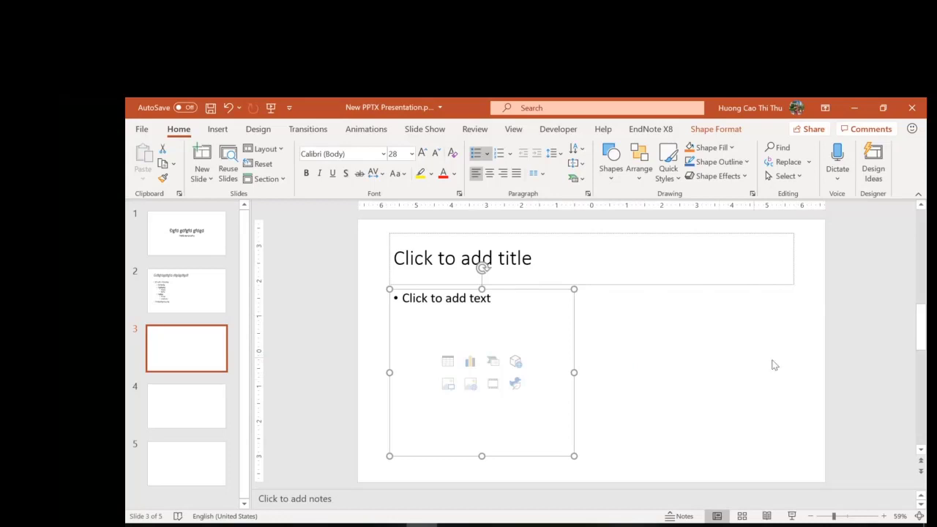
pyautogui.hotkey('ctrl', 'z')
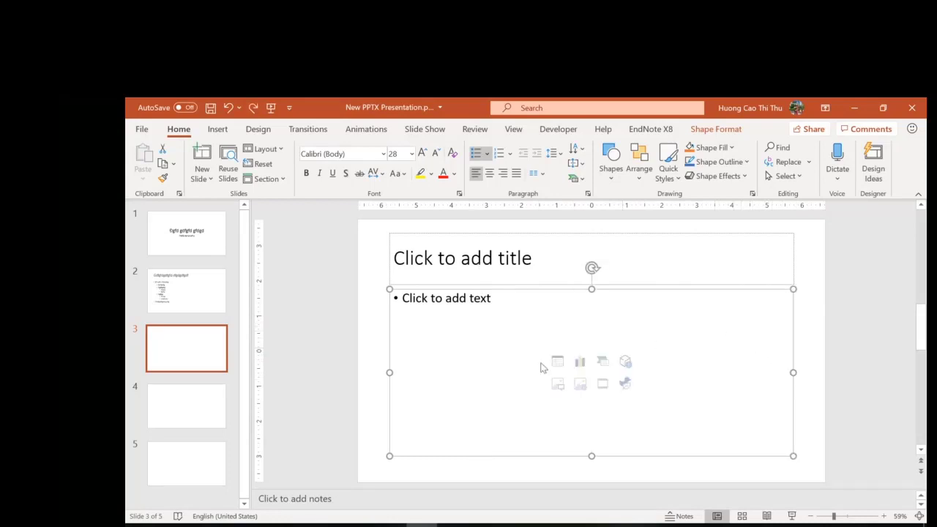
pyautogui.click(181, 361)
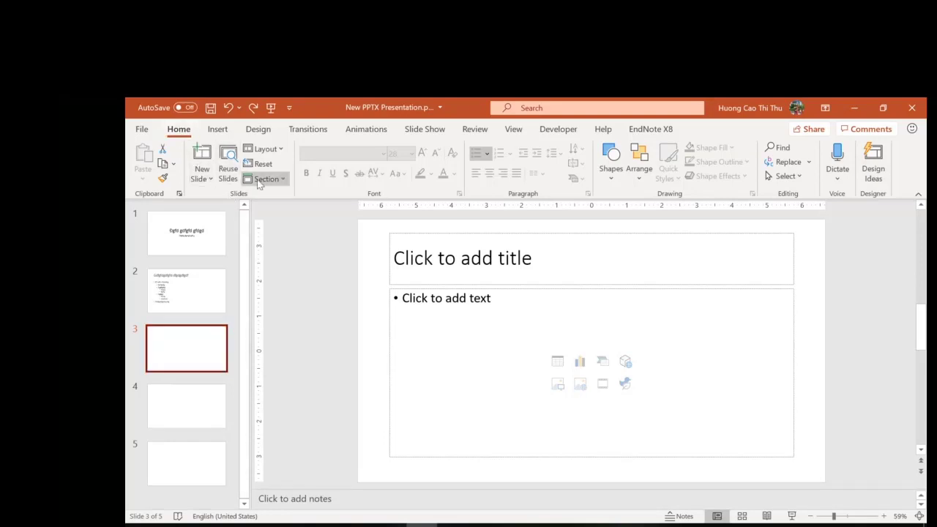
# Apply the two-column Comparison layout to slide 3.
pyautogui.click(281, 150)
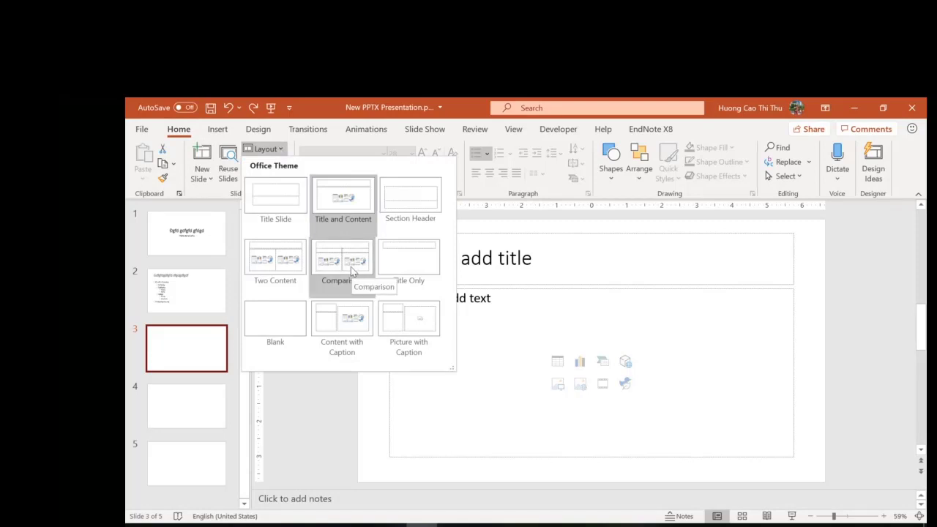
pyautogui.press('Escape')
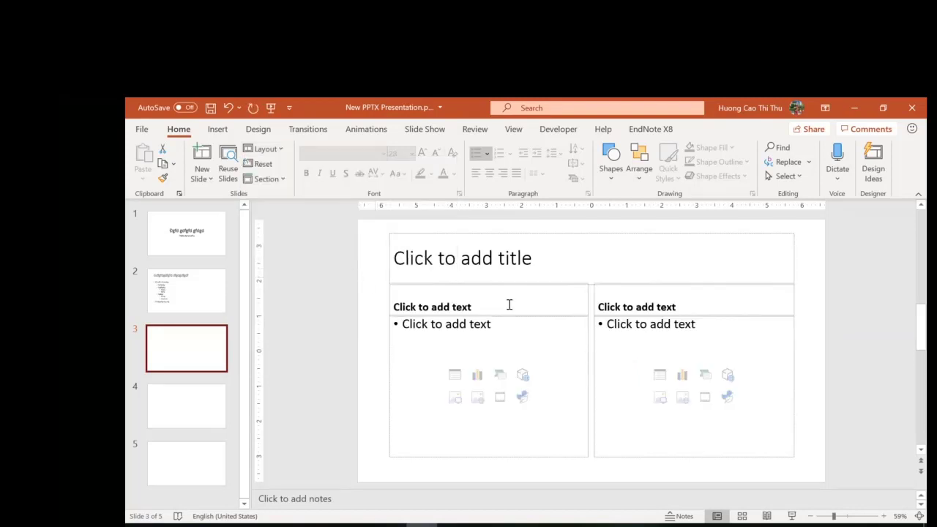
pyautogui.click(522, 331)
# Title the slide 'Sgsgd g fd ggd' and label the columns Online and Òffline.
pyautogui.click(511, 252)
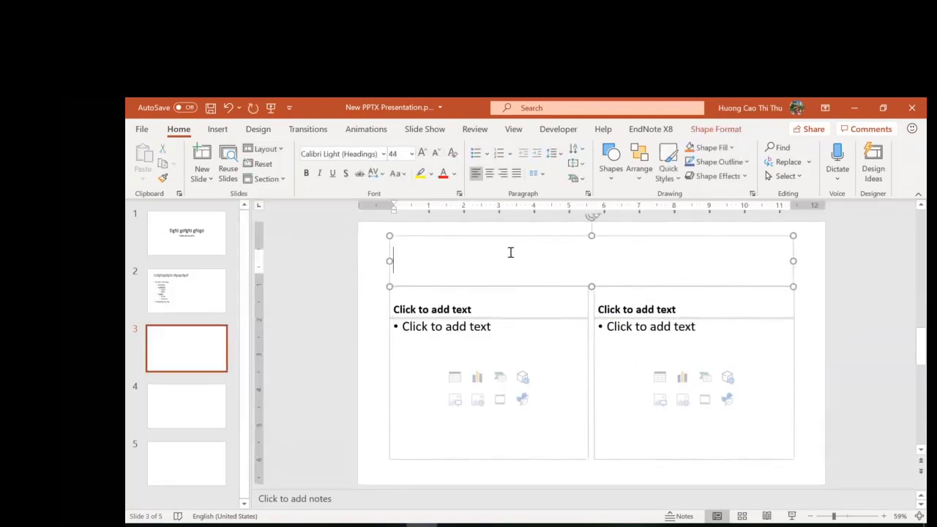
pyautogui.write('Sgsgd g fd ggd')
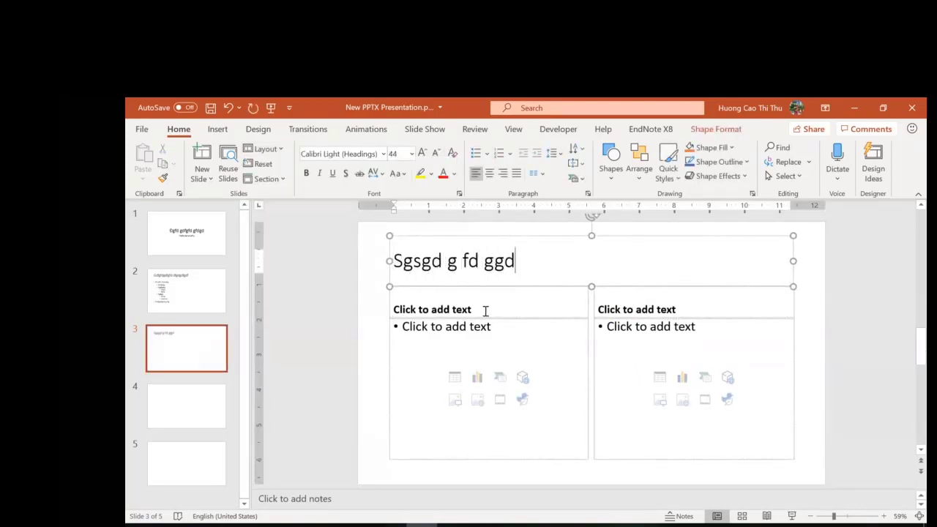
pyautogui.click(486, 309)
pyautogui.write('Trực tuyến')
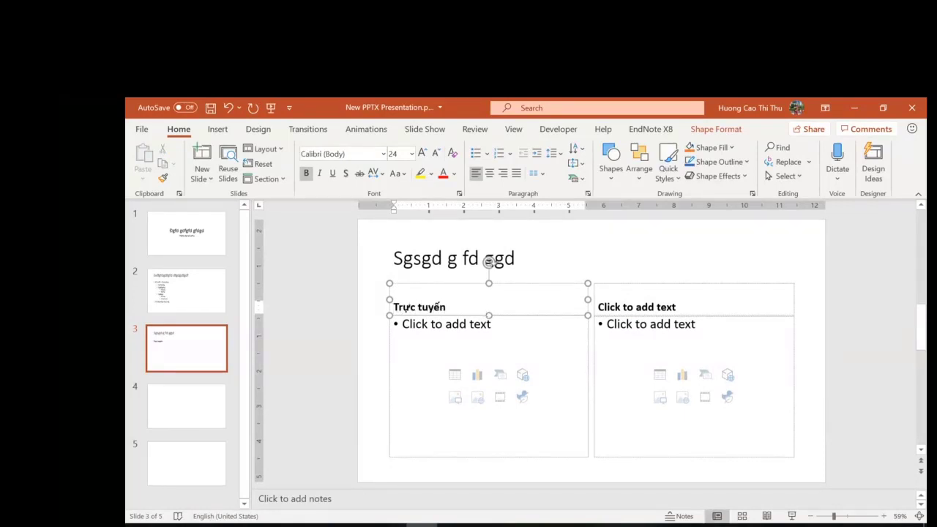
pyautogui.hotkey('ctrl', 'a')
pyautogui.write('Online')
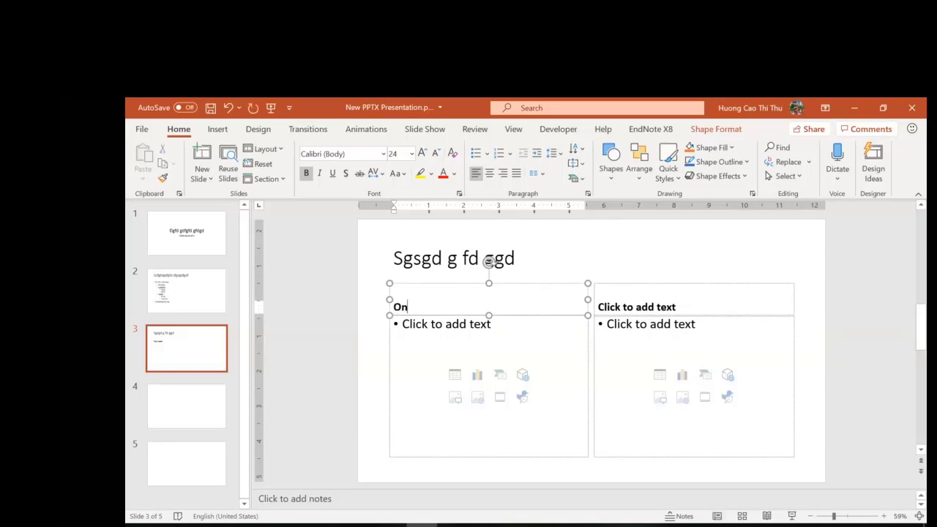
pyautogui.click(678, 307)
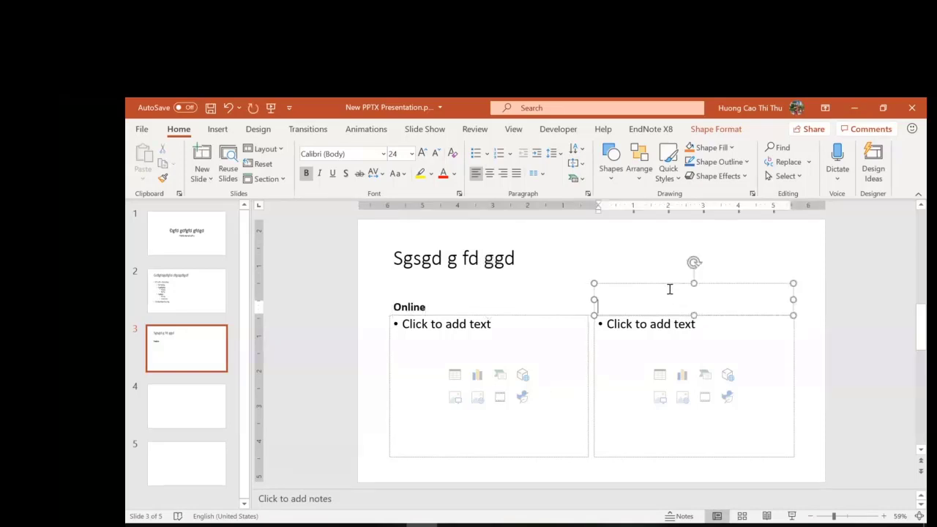
pyautogui.write('Òffline')
pyautogui.click(328, 373)
# Fill the Online column with nested bullets Sfsdf, Sfdsfsdf, gsdgg, ssdgsg, gdsgfdgd.
pyautogui.click(446, 339)
pyautogui.write('Sfsdf')
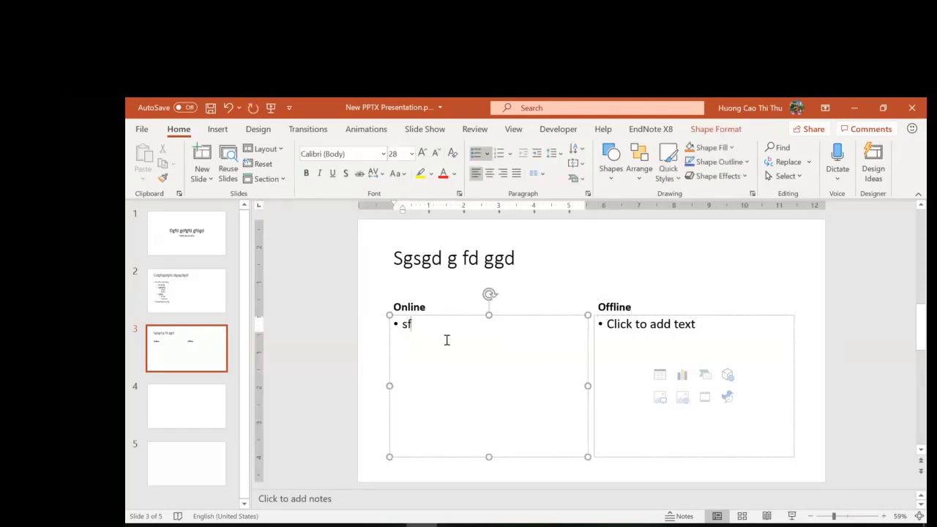
pyautogui.press('Return')
pyautogui.press('Tab')
pyautogui.write('Sfdsfsdf')
pyautogui.press('Return')
pyautogui.write('gsdgg')
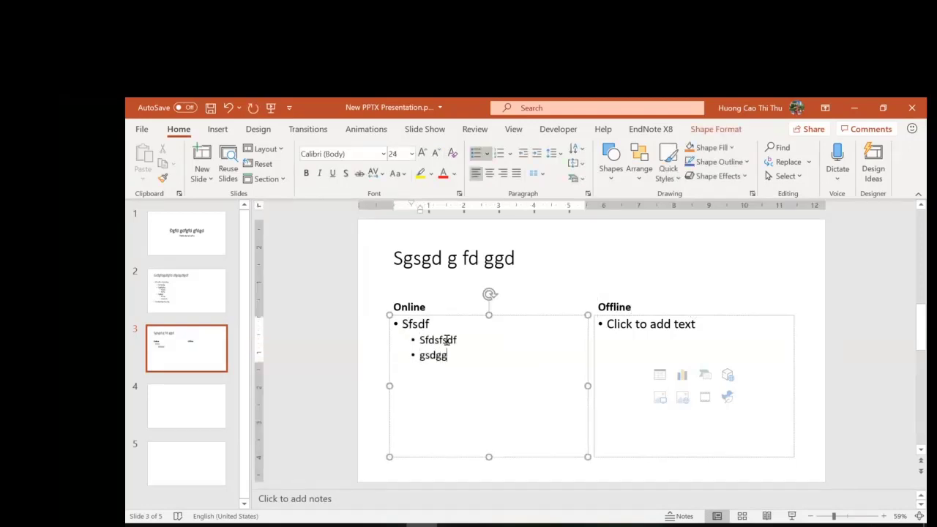
pyautogui.press('Return')
pyautogui.press('Tab')
pyautogui.write('ssdgsg')
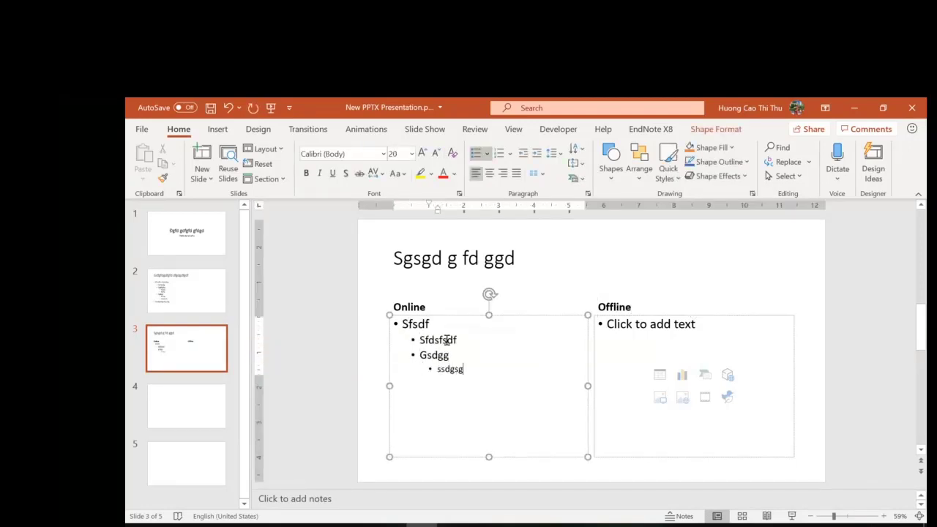
pyautogui.press('Return')
pyautogui.write('gdsgfdgd')
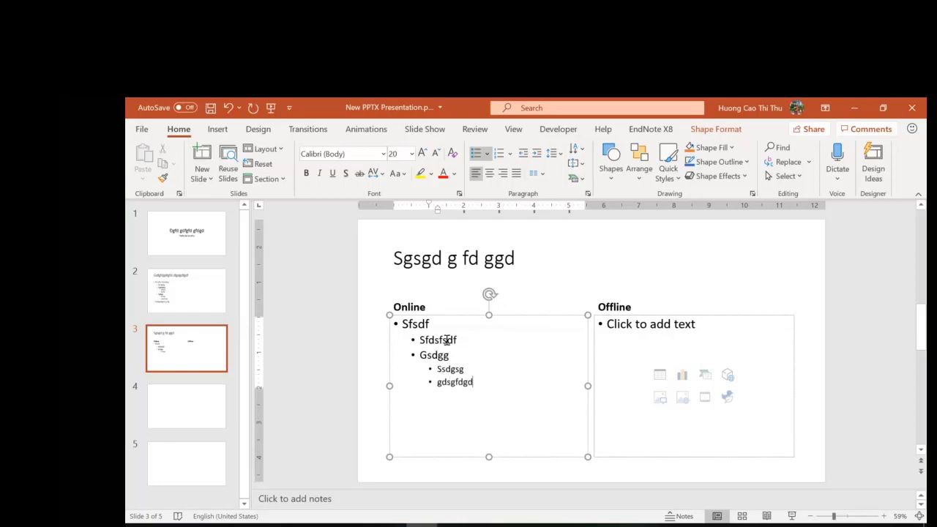
# Fill the Offline column with nested bullets gdgdgdg, fsfsg, dfgdfg and dg.
pyautogui.click(647, 342)
pyautogui.write('gdgdgdg')
pyautogui.press('Return')
pyautogui.press('Tab')
pyautogui.write('fs')
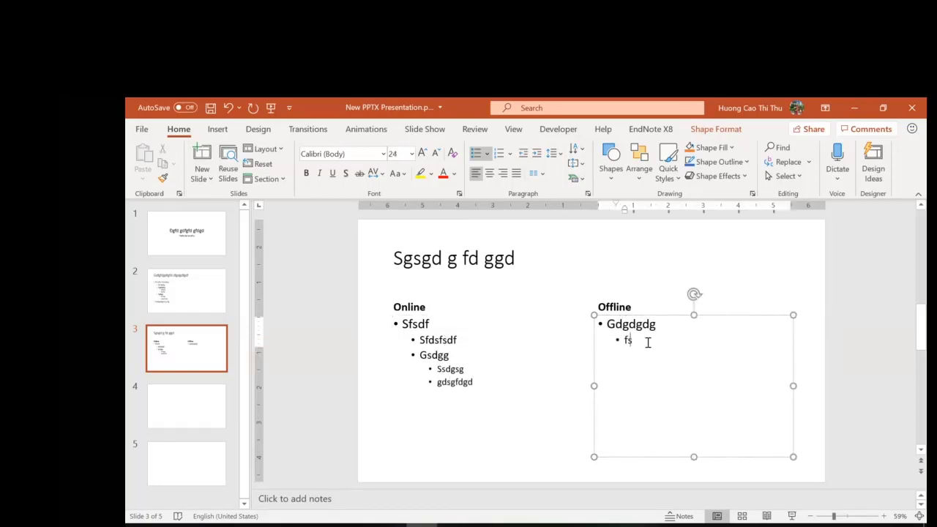
pyautogui.write('fsg')
pyautogui.press('Return')
pyautogui.write('dfgdfg')
pyautogui.press('Return')
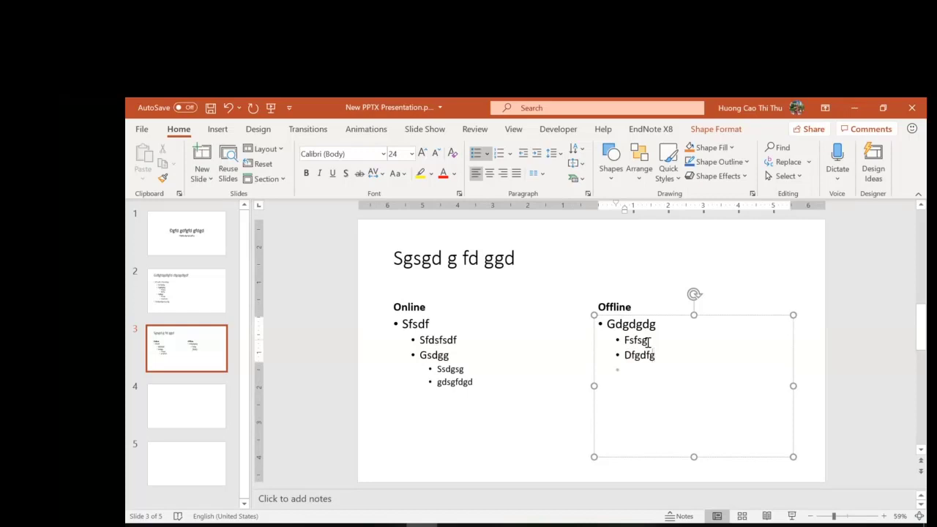
pyautogui.press('Tab')
pyautogui.write('dg')
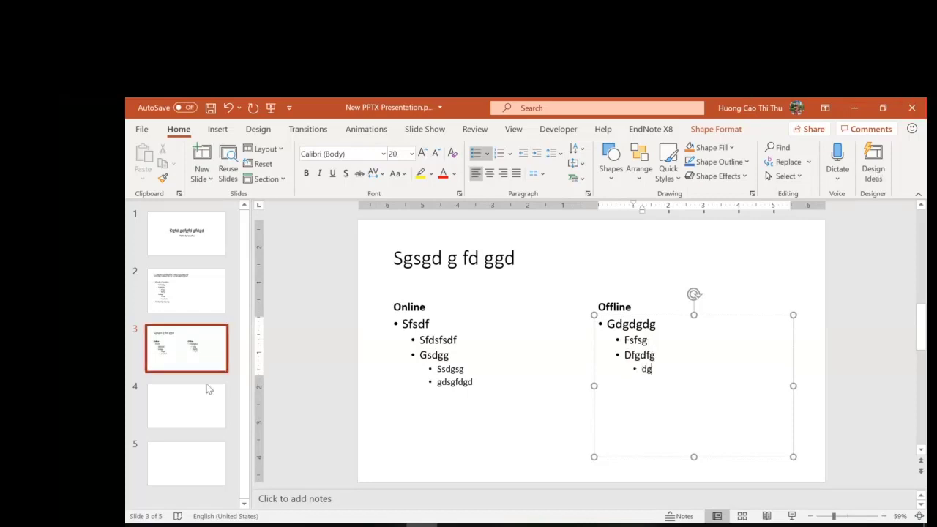
pyautogui.click(196, 399)
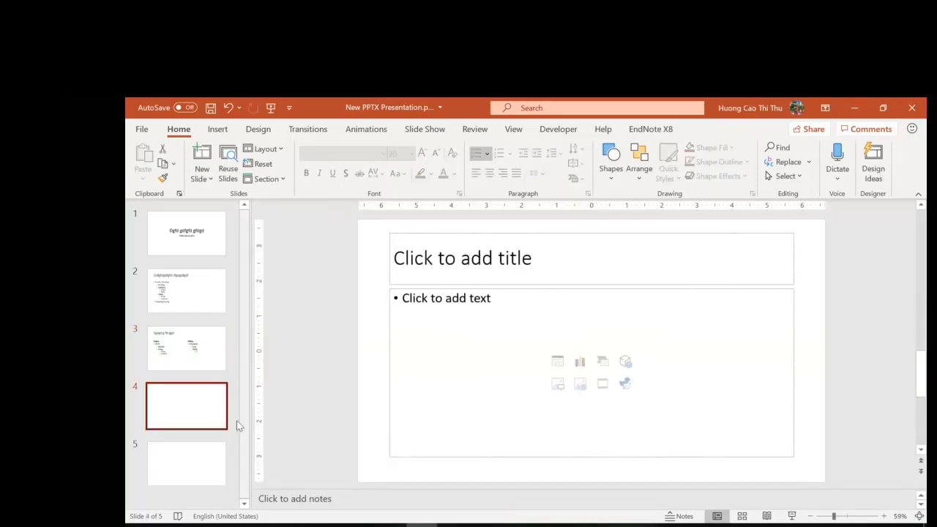
pyautogui.click(203, 379)
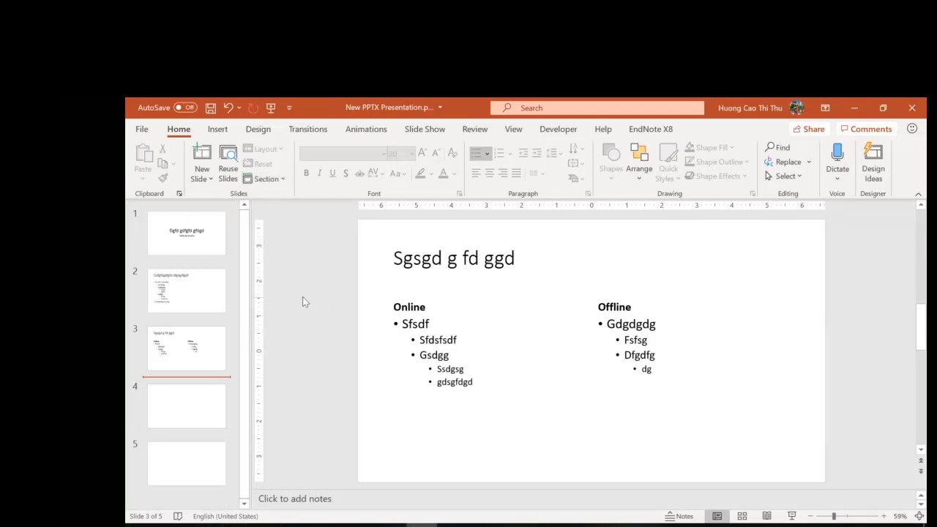
# Show the Office Theme layout gallery from the New Slide dropdown on the Home tab.
pyautogui.click(208, 179)
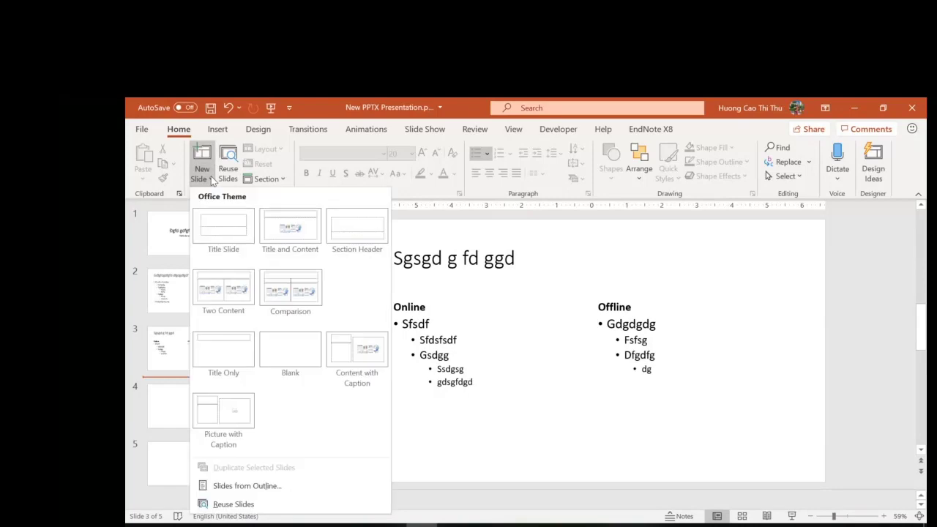
pyautogui.click(209, 179)
pyautogui.click(209, 179)
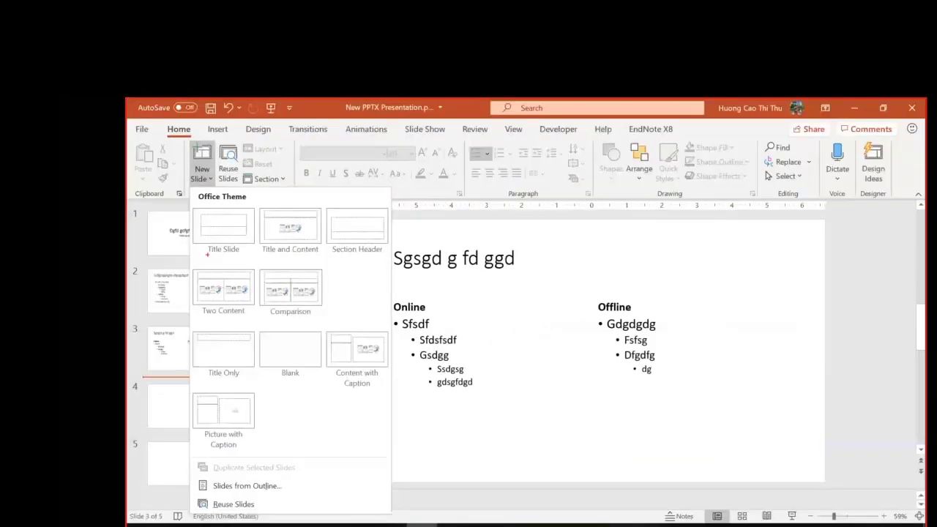
pyautogui.moveTo(203, 262); pyautogui.dragTo(301, 256)
pyautogui.moveTo(325, 264); pyautogui.dragTo(393, 255)
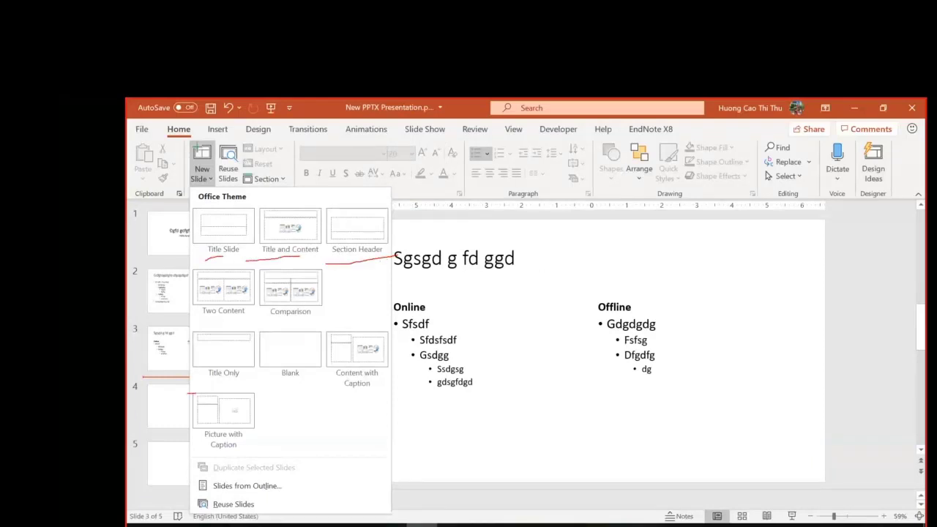
pyautogui.moveTo(194, 394); pyautogui.dragTo(228, 384)
pyautogui.moveTo(266, 389); pyautogui.dragTo(298, 383)
pyautogui.moveTo(324, 390); pyautogui.dragTo(388, 380)
pyautogui.moveTo(261, 433); pyautogui.dragTo(304, 412)
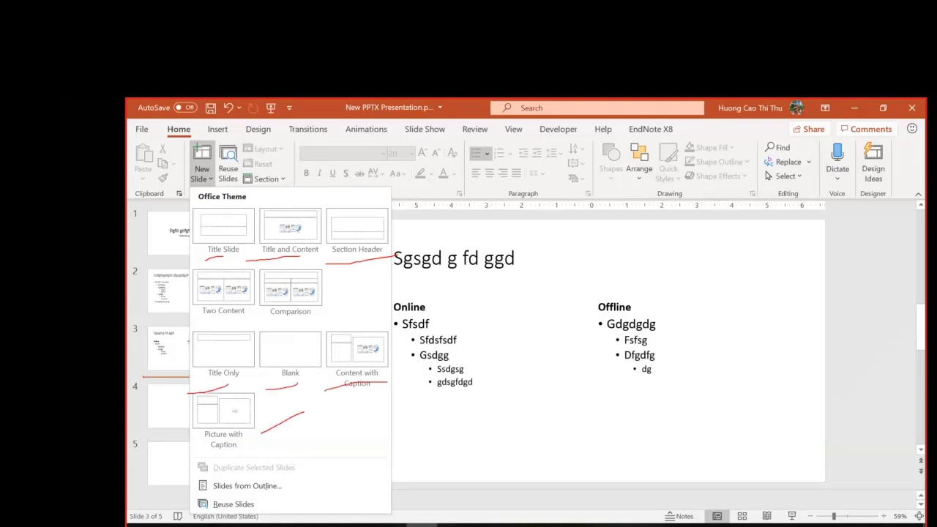
pyautogui.moveTo(269, 482)
pyautogui.mouseDown()
pyautogui.moveTo(233, 475)
pyautogui.moveTo(195, 485)
pyautogui.moveTo(249, 500)
pyautogui.moveTo(279, 495)
pyautogui.mouseUp()
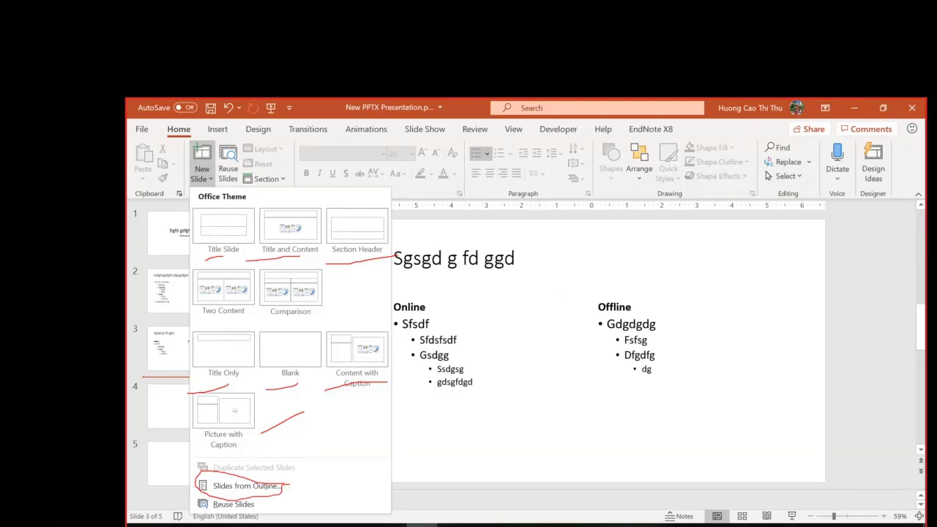
pyautogui.moveTo(680, 287)
pyautogui.mouseDown()
pyautogui.moveTo(598, 253)
pyautogui.moveTo(439, 242)
pyautogui.moveTo(392, 353)
pyautogui.moveTo(673, 336)
pyautogui.moveTo(656, 280)
pyautogui.mouseUp()
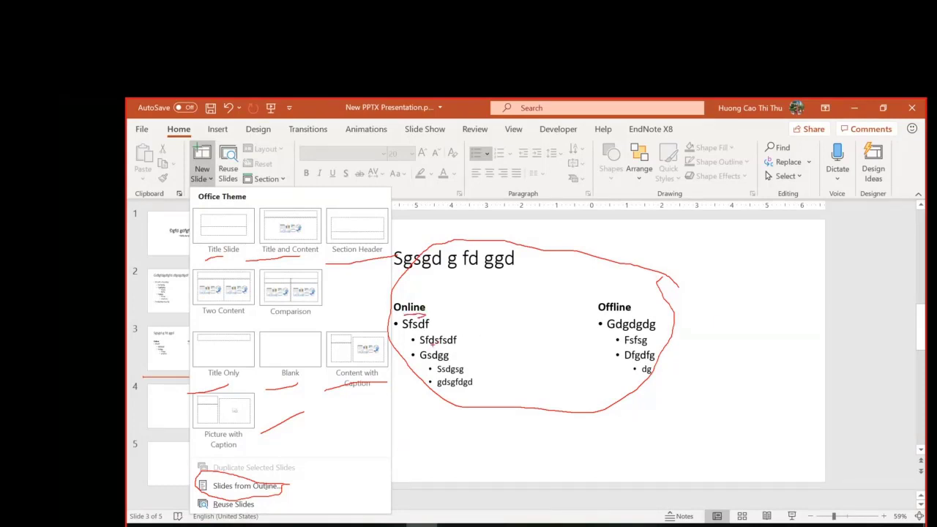
# Underline the Sfsdf bullet and mark two options in red ink, then erase all annotations.
pyautogui.moveTo(427, 330); pyautogui.dragTo(439, 326)
pyautogui.moveTo(249, 499); pyautogui.dragTo(270, 505)
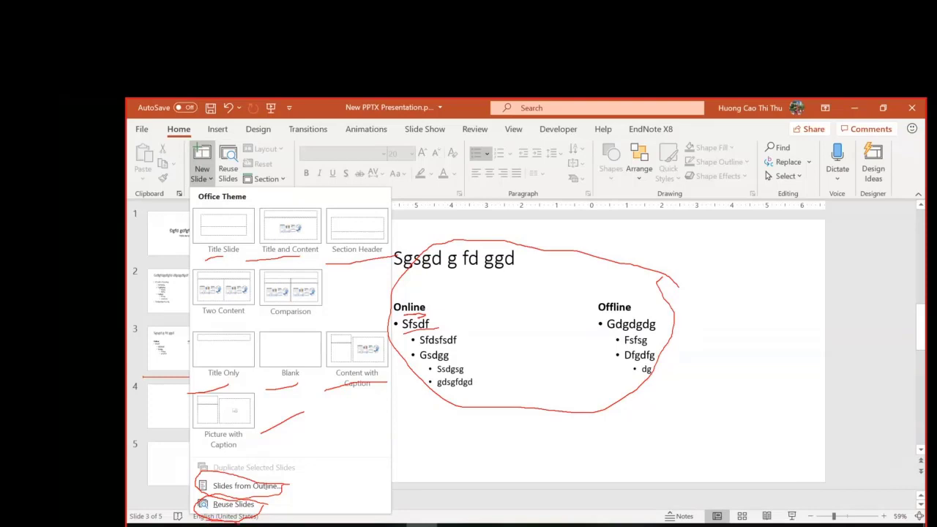
pyautogui.moveTo(231, 522); pyautogui.dragTo(272, 521)
pyautogui.press('Escape')
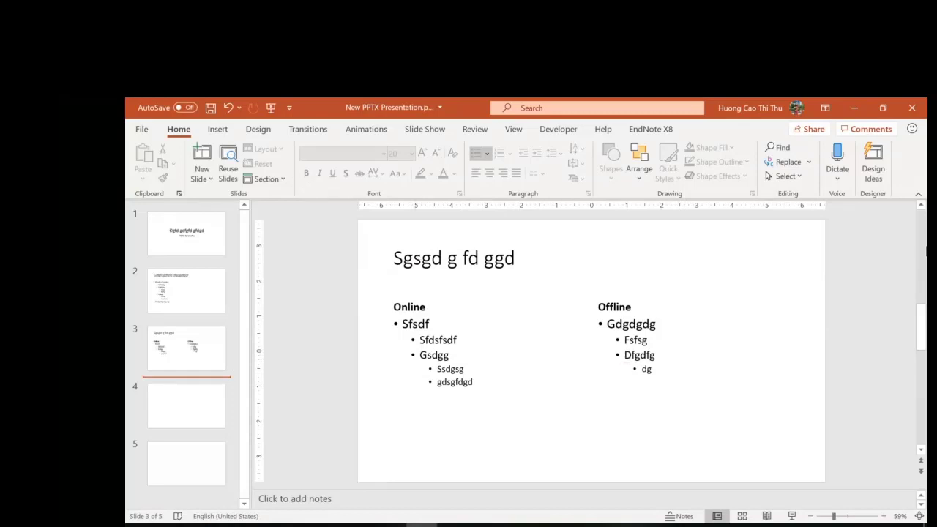
# Show Design Ideas and give empty slide 4 the title 'fsdfsdfsd'.
pyautogui.click(873, 173)
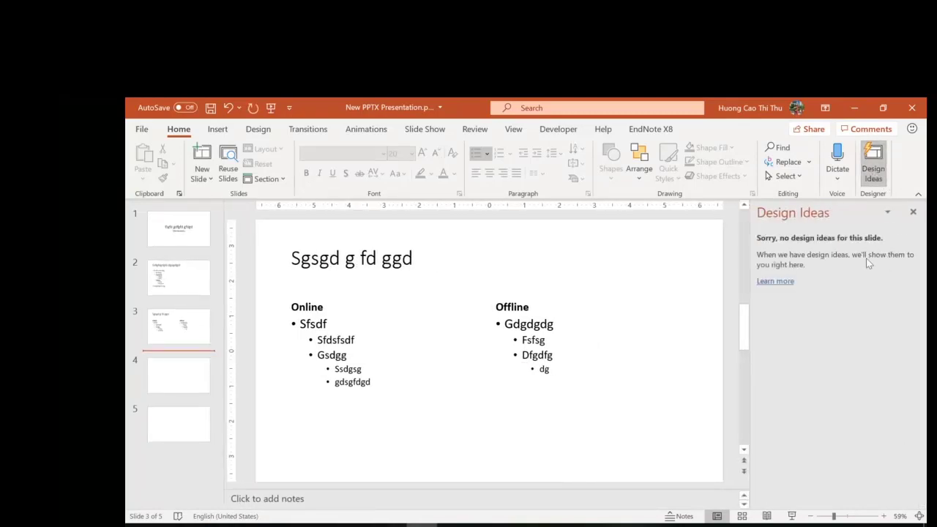
pyautogui.click(168, 378)
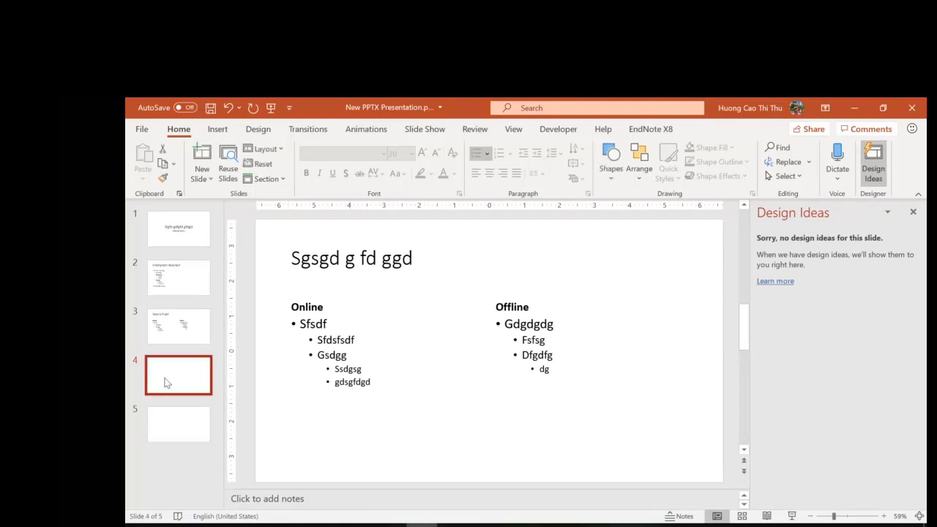
pyautogui.click(397, 275)
pyautogui.write('fsdfsdfsd')
# Add body bullet 'sfsdf' with sub-bullets 'sfdsfsdf' and 'sdfsdfsf'.
pyautogui.click(388, 339)
pyautogui.write('sfsdf')
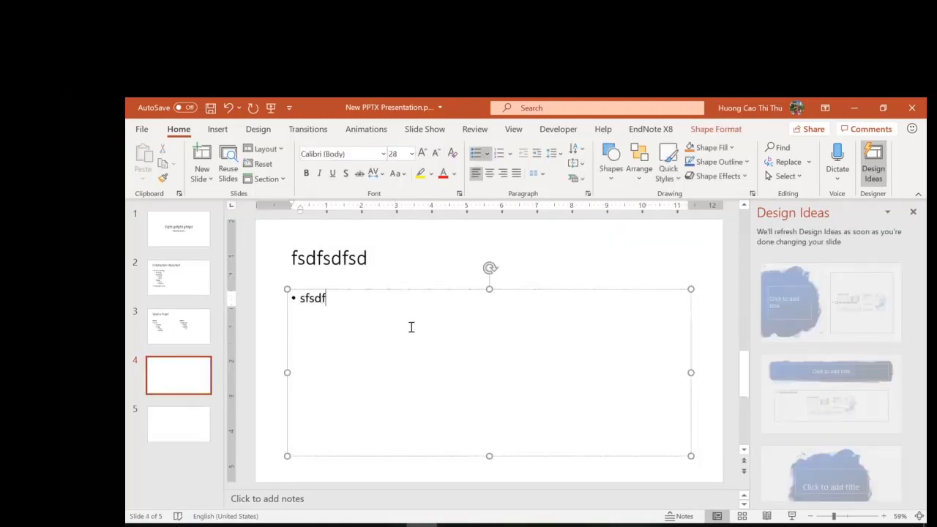
pyautogui.press('Return')
pyautogui.press('Tab')
pyautogui.write('sfdsfsdf')
pyautogui.press('Return')
pyautogui.write('sdfsdfsf')
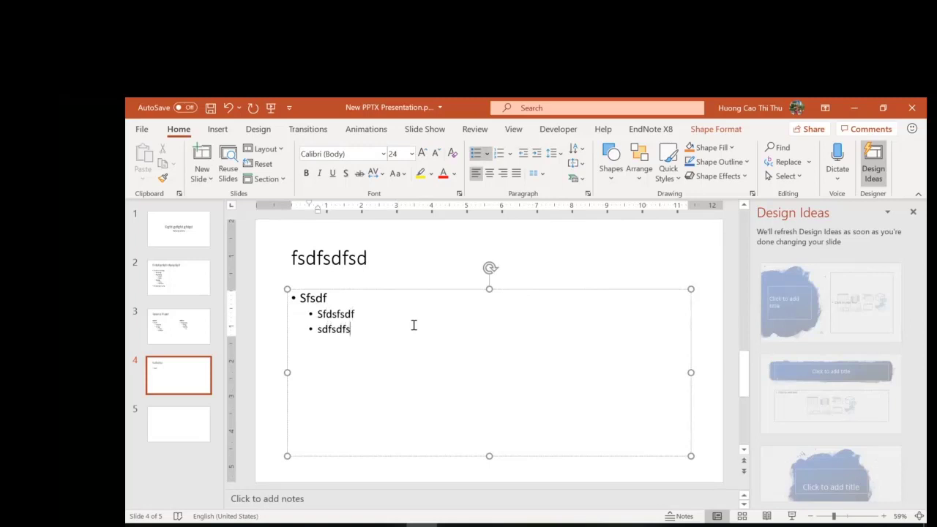
# Bring up the Insert Picture browser and move it aside.
pyautogui.click(217, 129)
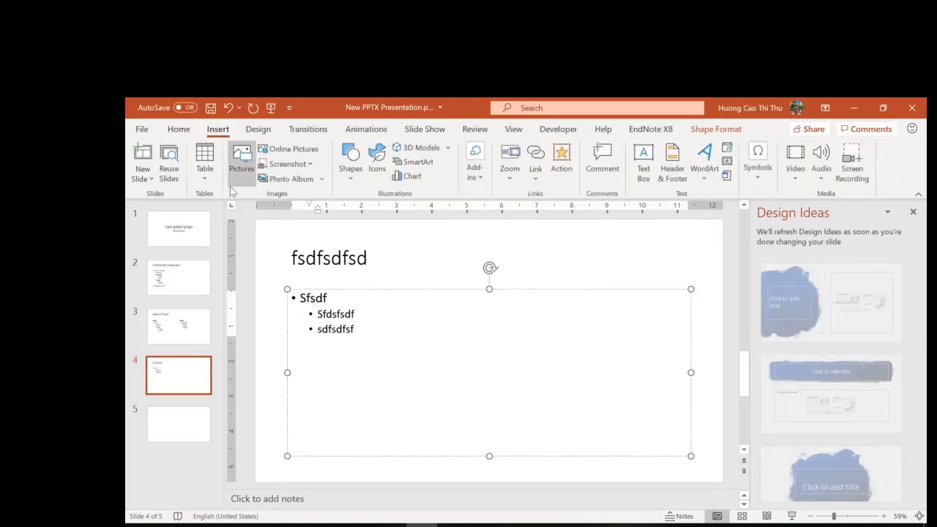
pyautogui.click(241, 167)
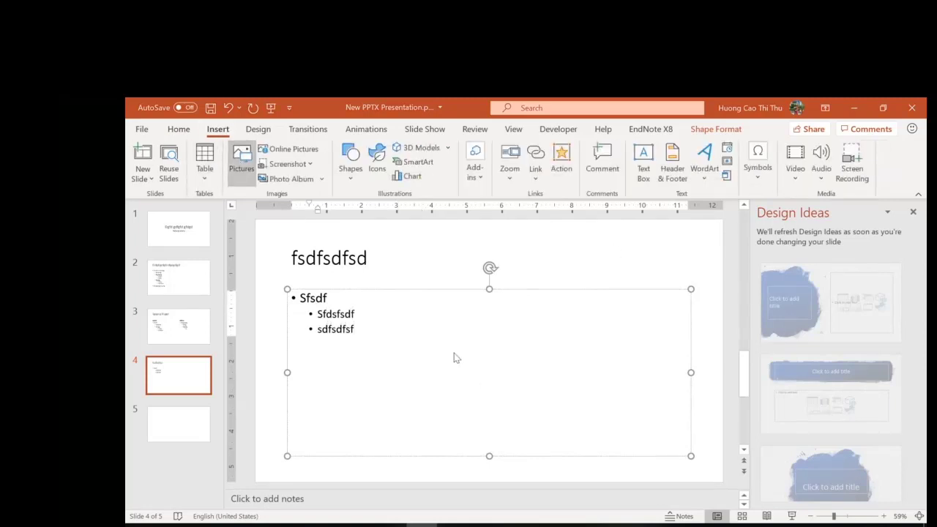
pyautogui.moveTo(377, 106); pyautogui.dragTo(501, 214)
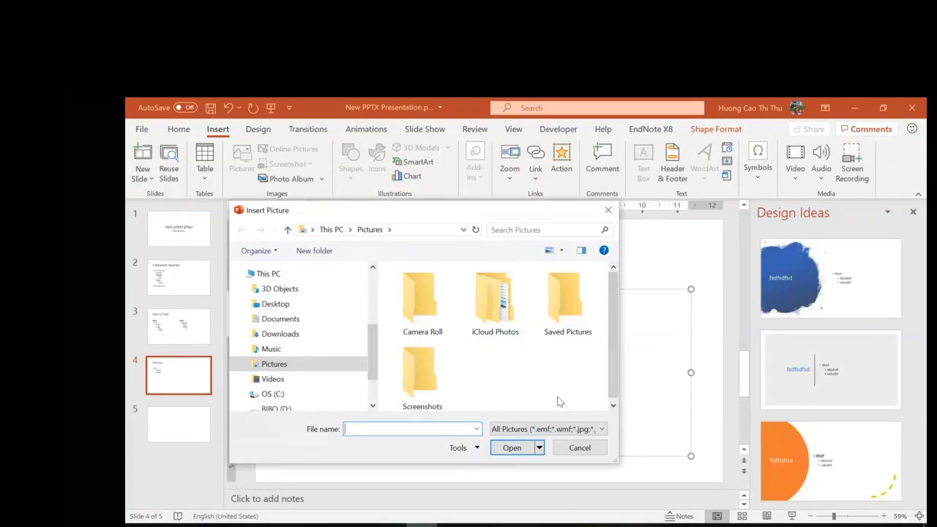
# Insert the flower bouquet photo from BIBO (D:) > Anh BiBo onto slide 4.
pyautogui.scroll(-1, 284, 399)
pyautogui.click(277, 374)
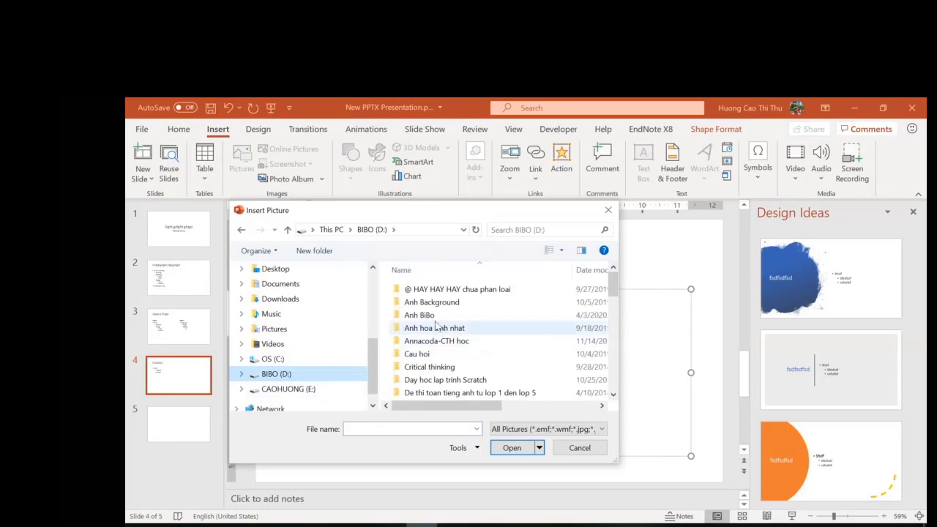
pyautogui.doubleClick(432, 319)
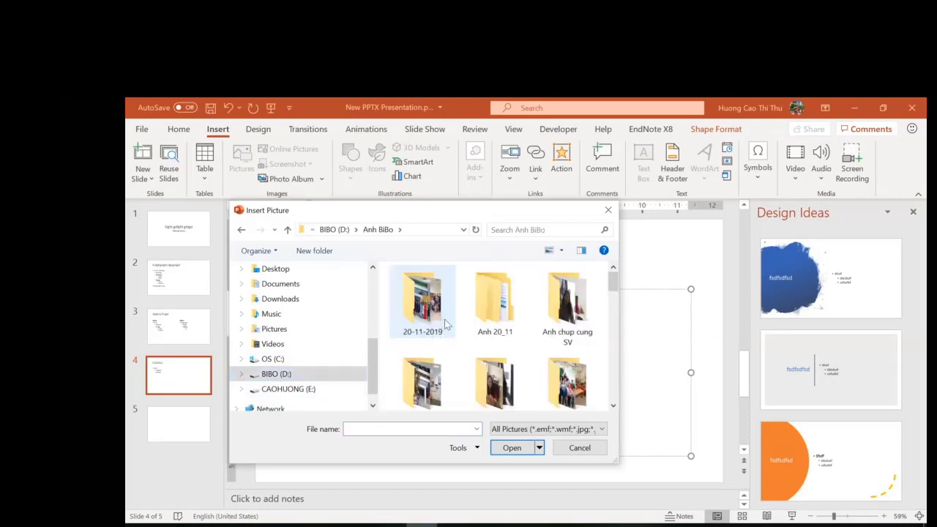
pyautogui.doubleClick(514, 359)
pyautogui.doubleClick(516, 361)
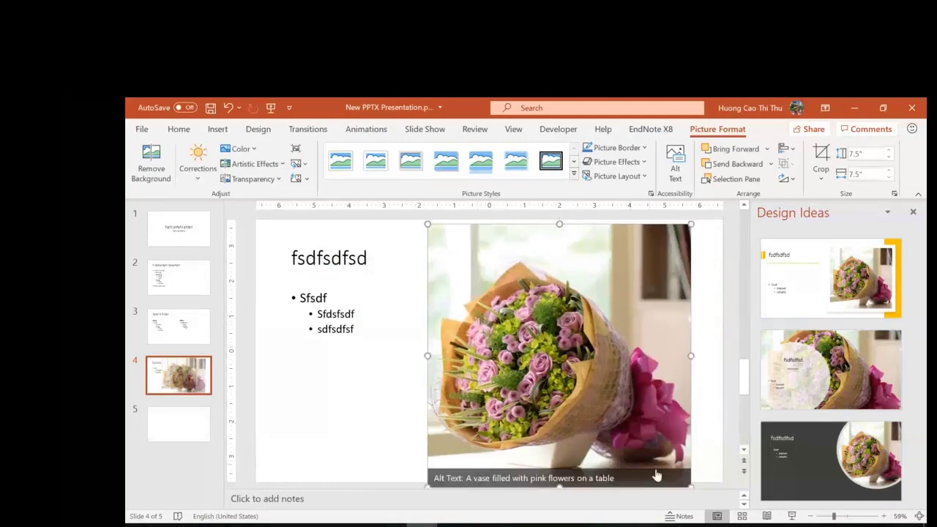
# Resize the bouquet to 6.48 inches square and nudge it into place.
pyautogui.moveTo(692, 224); pyautogui.dragTo(654, 257)
pyautogui.moveTo(583, 341)
pyautogui.mouseDown()
pyautogui.moveTo(594, 315)
pyautogui.moveTo(584, 327)
pyautogui.mouseUp()
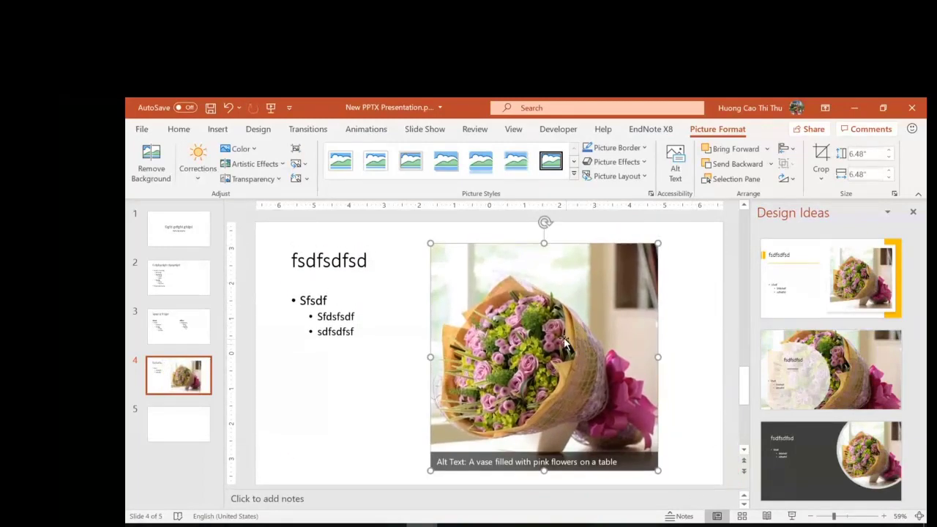
pyautogui.click(179, 129)
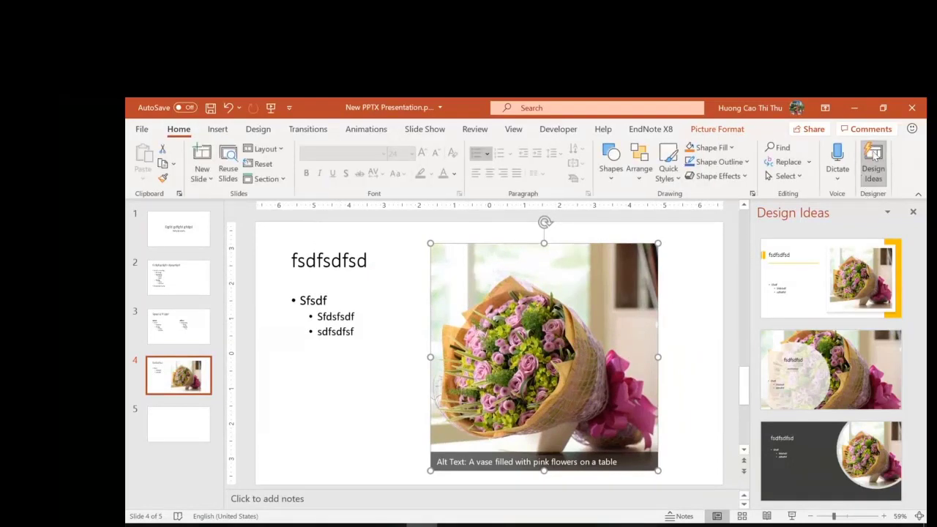
# Preview several Design Ideas layouts for slide 4, including dark circular and side-picture designs.
pyautogui.scroll(-3, 852, 388)
pyautogui.click(842, 374)
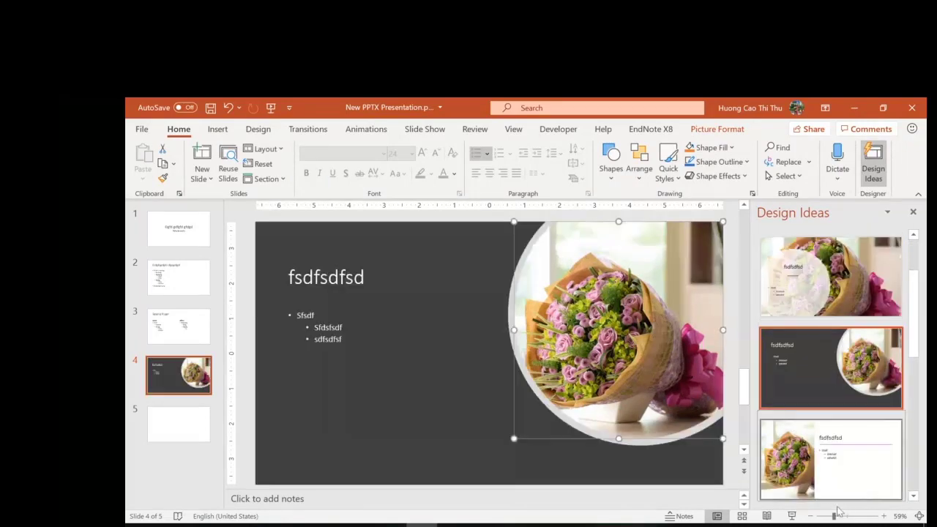
pyautogui.click(847, 448)
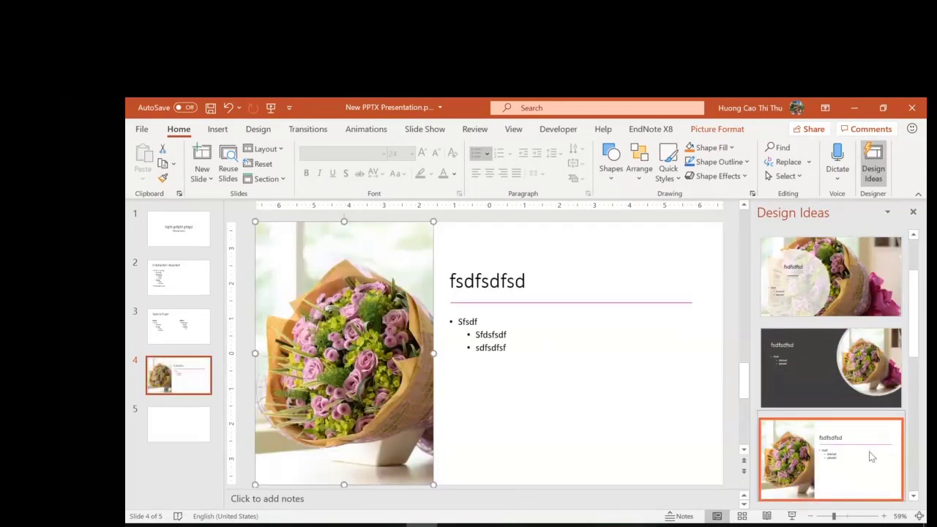
pyautogui.scroll(-2, 872, 457)
pyautogui.click(844, 457)
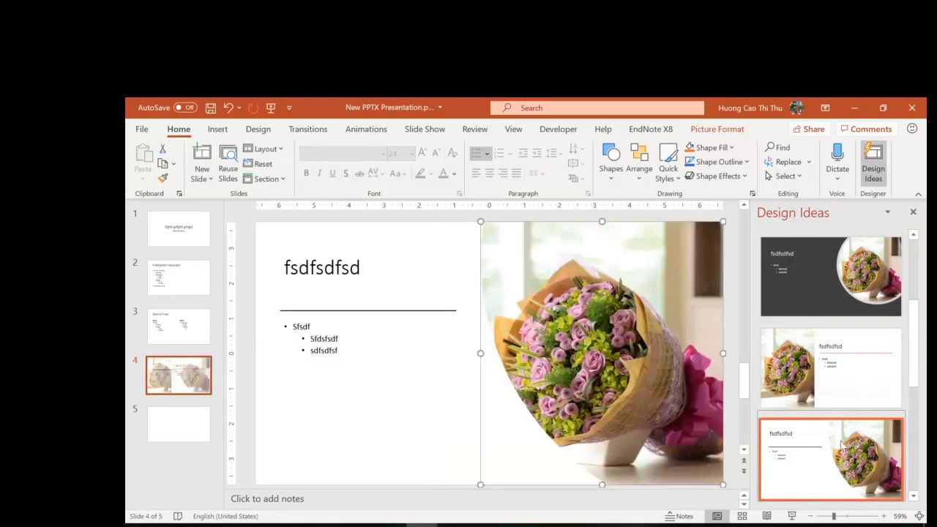
pyautogui.scroll(-2, 842, 465)
pyautogui.click(834, 491)
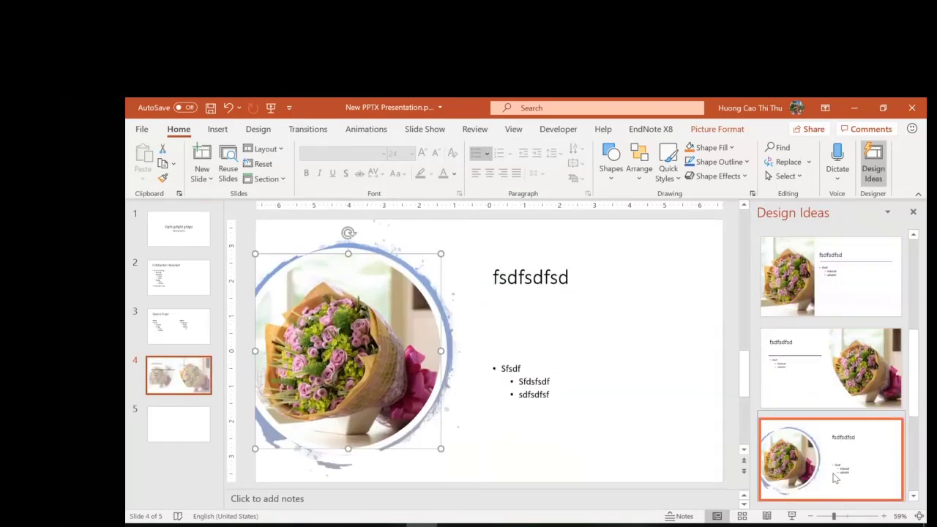
pyautogui.scroll(-2, 835, 469)
pyautogui.click(841, 448)
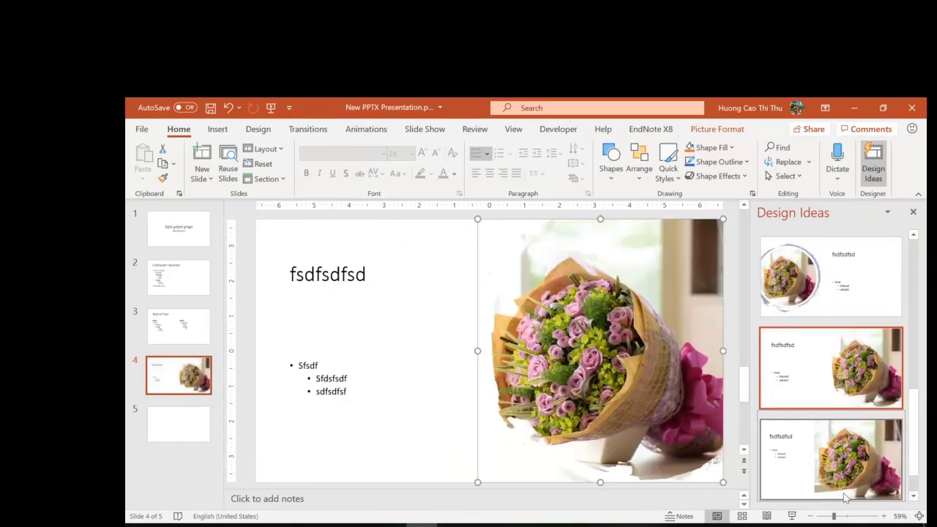
# Apply the circle-picture design, close Design Ideas, and go to slide 5.
pyautogui.scroll(-2, 831, 410)
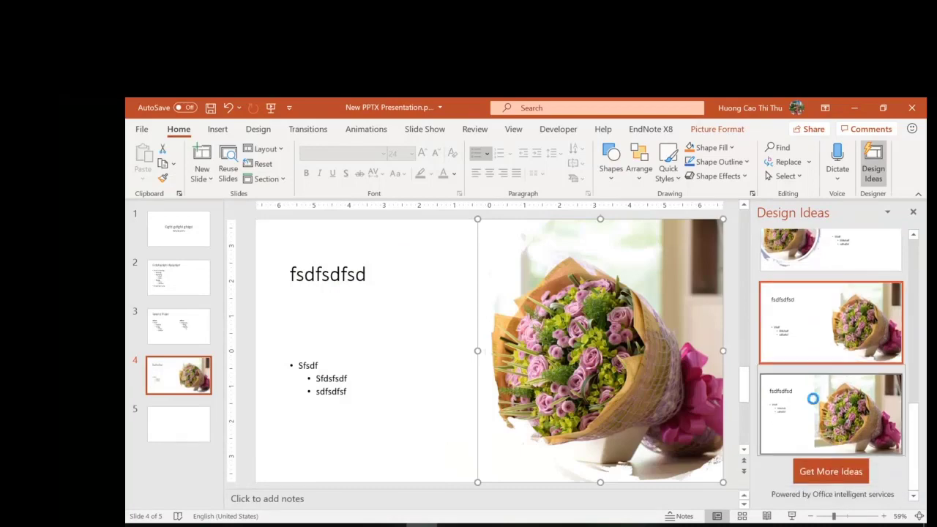
pyautogui.click(811, 397)
pyautogui.click(828, 320)
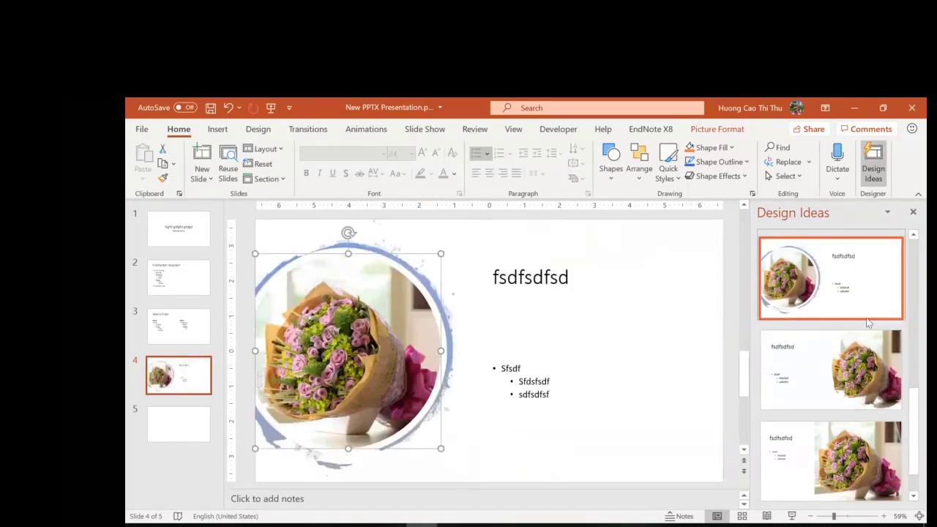
pyautogui.click(871, 162)
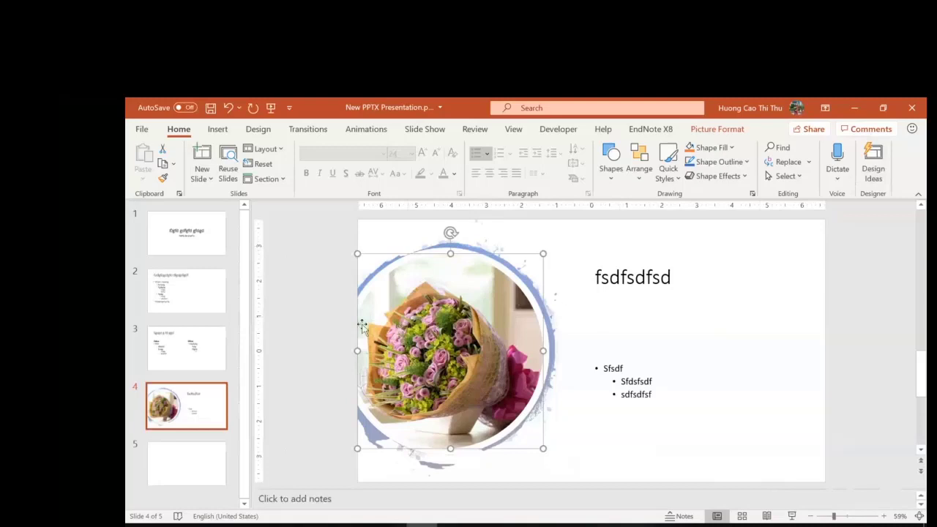
pyautogui.click(183, 463)
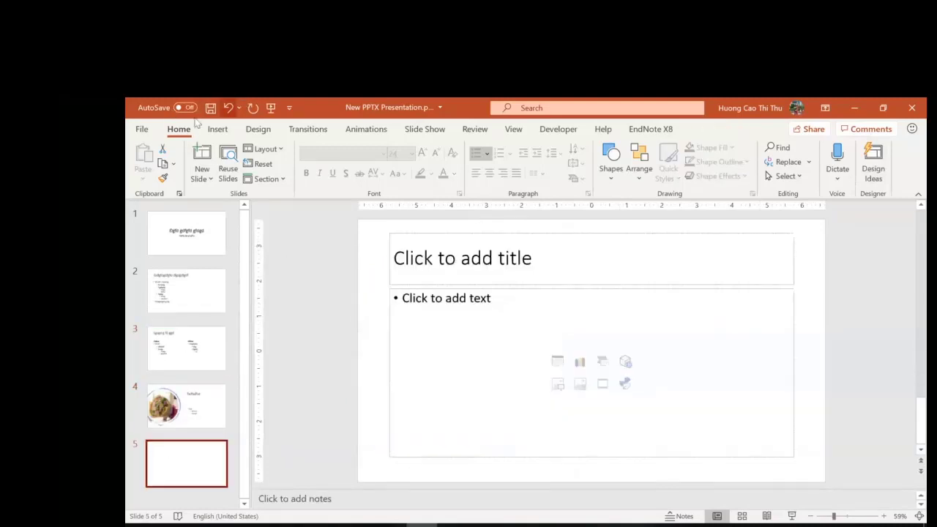
# Give slide 5 the title 'đgdsgdgdg'.
pyautogui.click(215, 130)
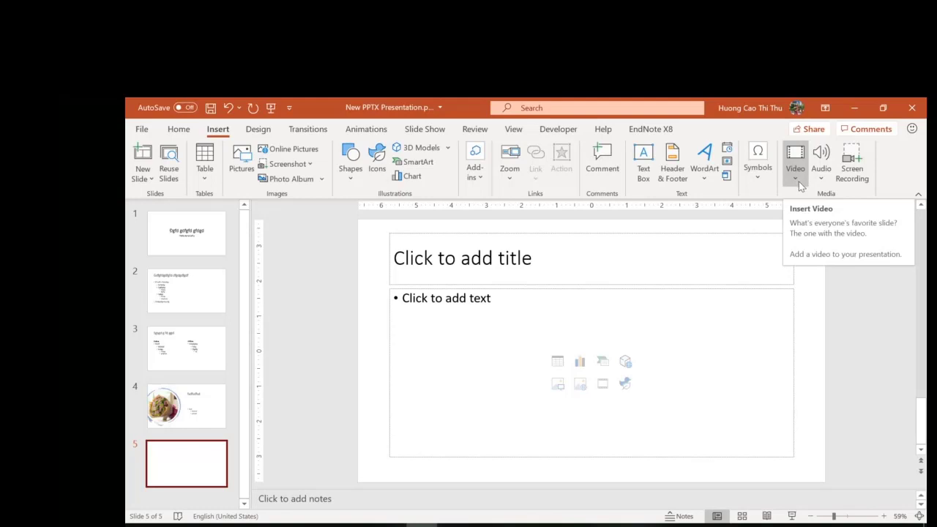
pyautogui.click(535, 256)
pyautogui.write('đgdsgdgdg')
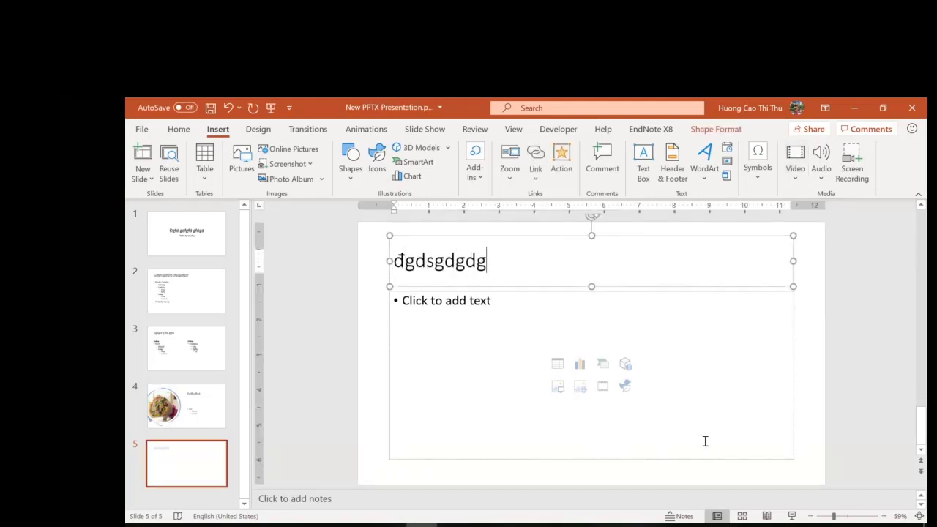
# Insert the 'Chi còn minh anh II live' video from this PC into the content area.
pyautogui.click(705, 440)
pyautogui.click(807, 180)
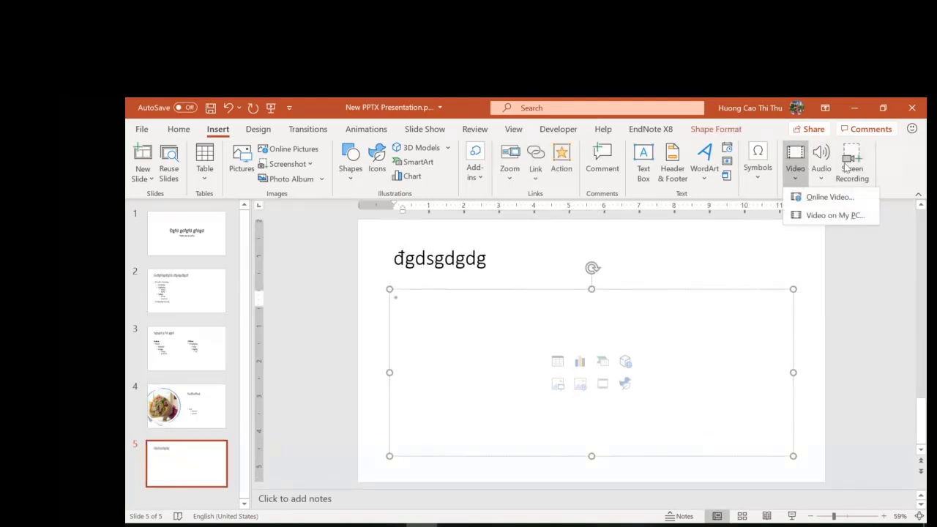
pyautogui.click(848, 222)
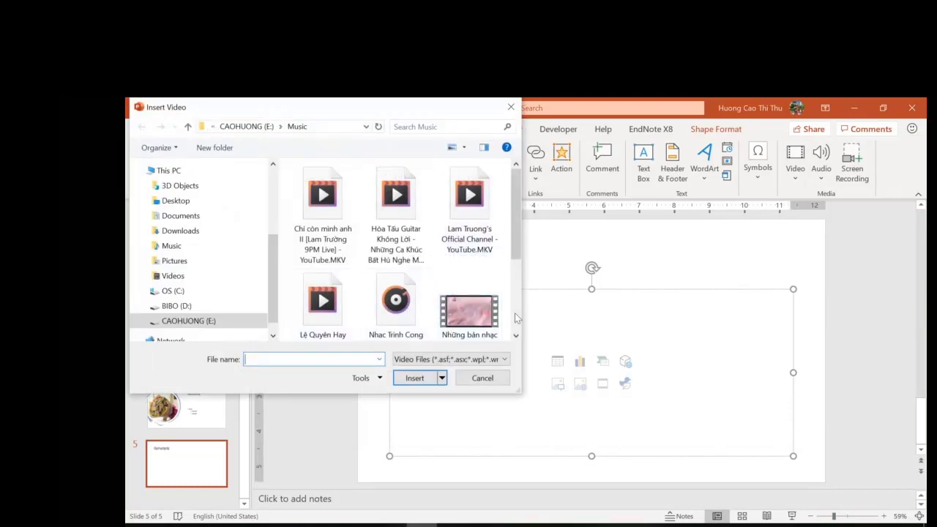
pyautogui.scroll(-1, 519, 307)
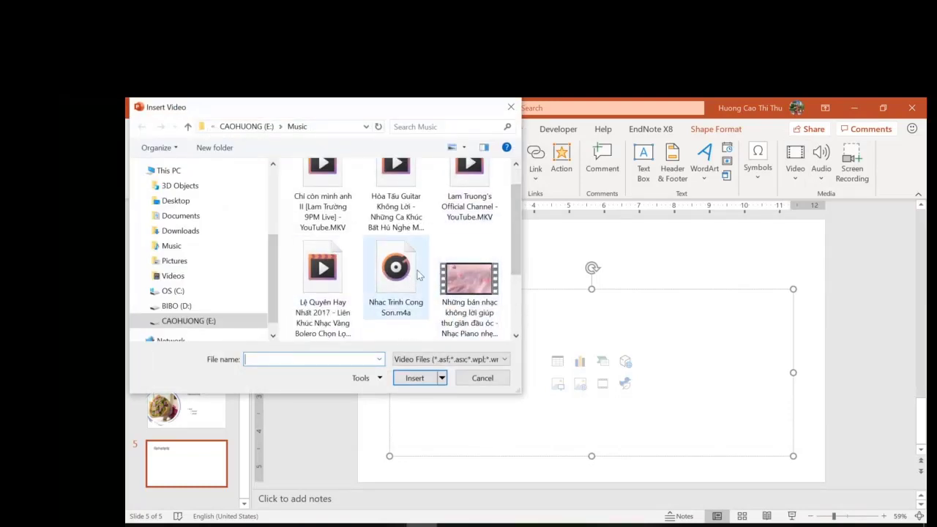
pyautogui.doubleClick(323, 201)
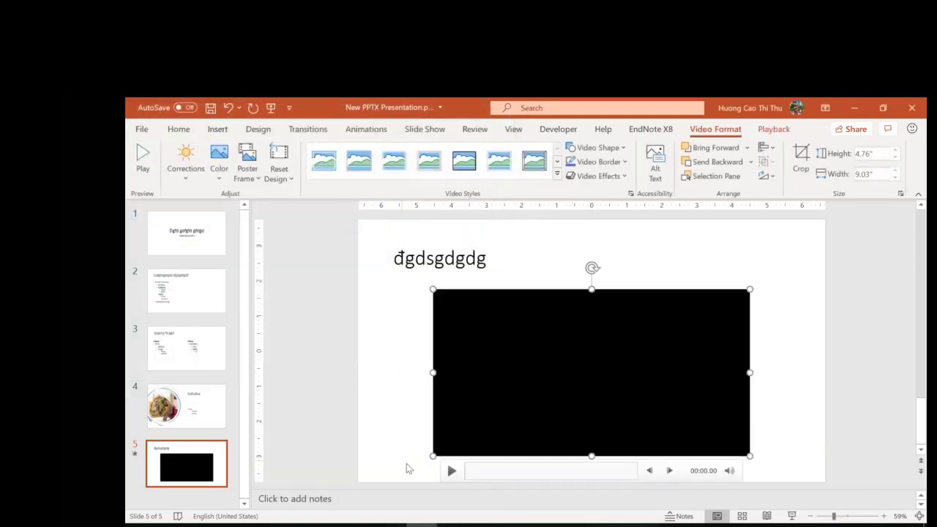
pyautogui.click(443, 473)
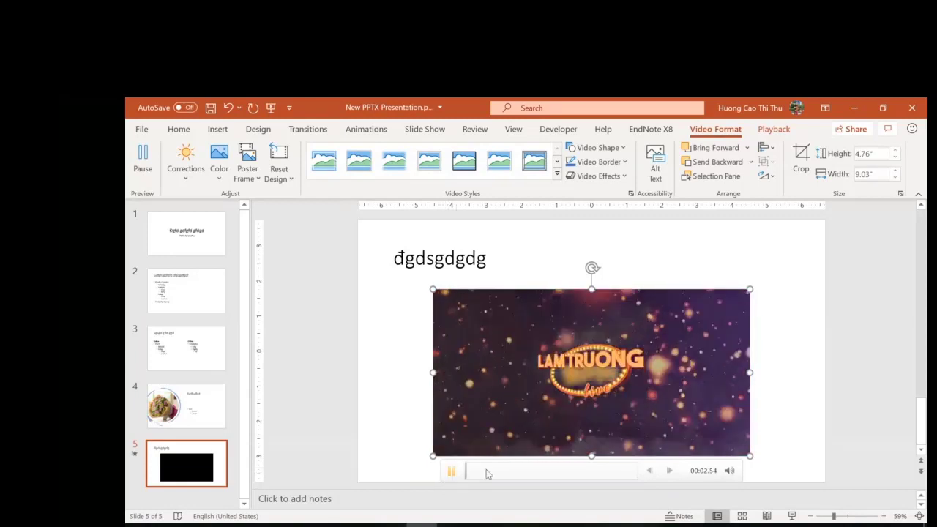
pyautogui.moveTo(746, 293); pyautogui.dragTo(729, 276)
pyautogui.moveTo(739, 448); pyautogui.dragTo(752, 454)
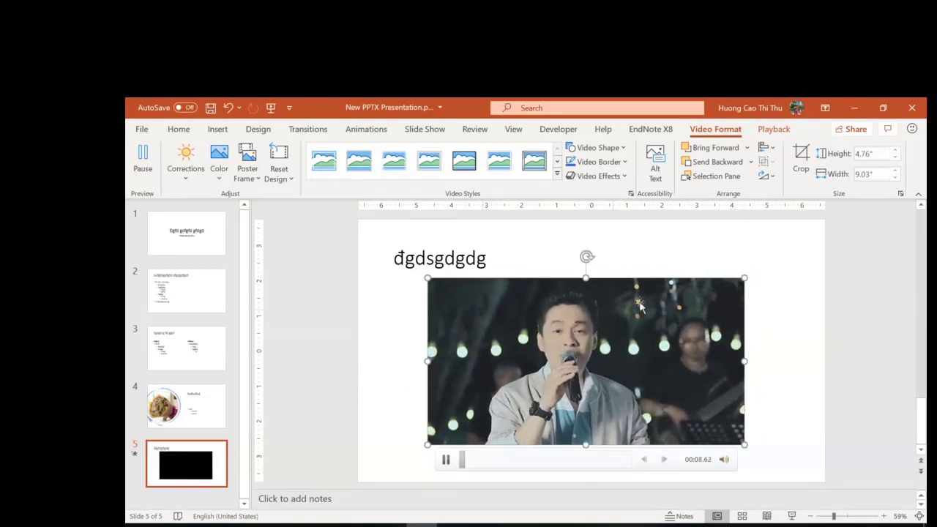
pyautogui.click(145, 183)
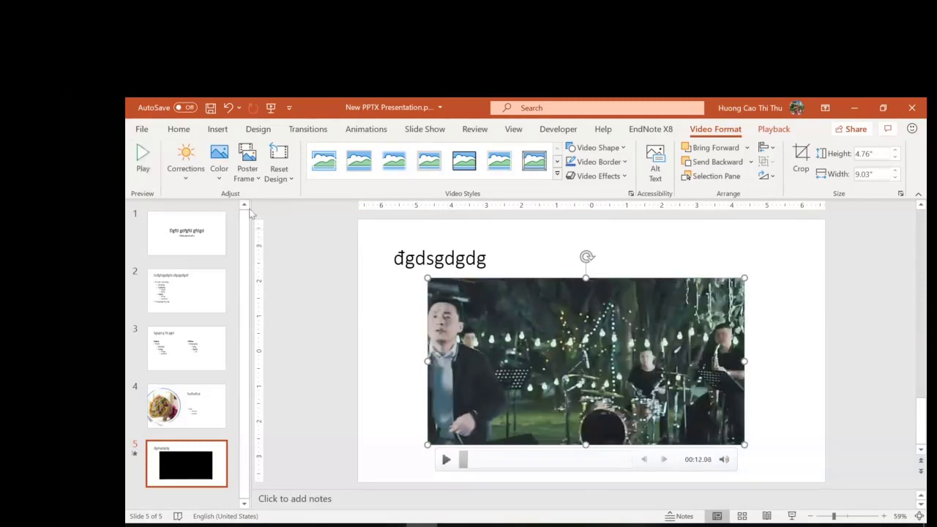
pyautogui.click(145, 183)
pyautogui.click(181, 180)
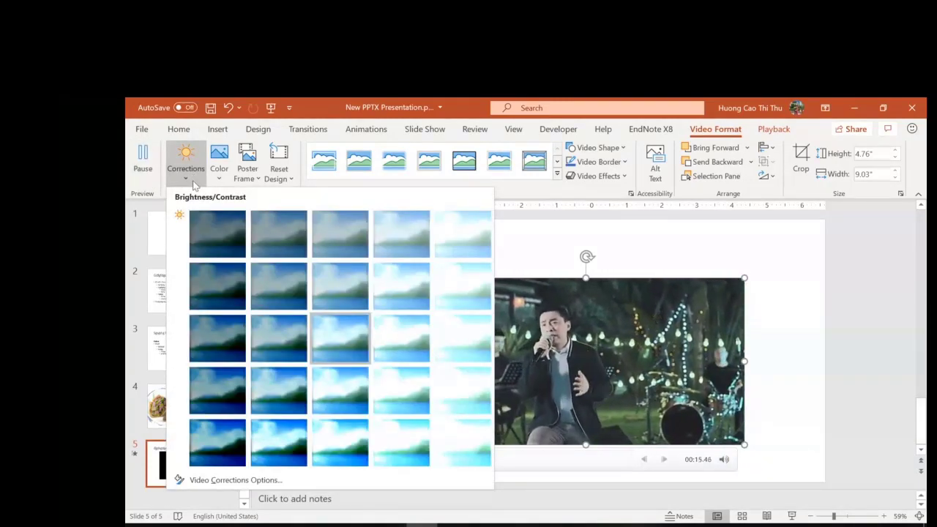
pyautogui.click(143, 157)
pyautogui.click(142, 157)
pyautogui.click(219, 173)
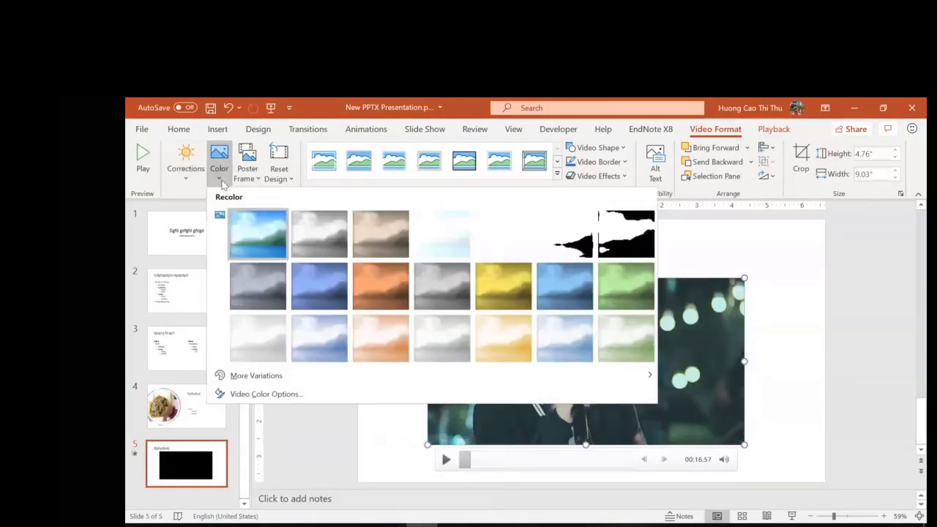
pyautogui.click(251, 178)
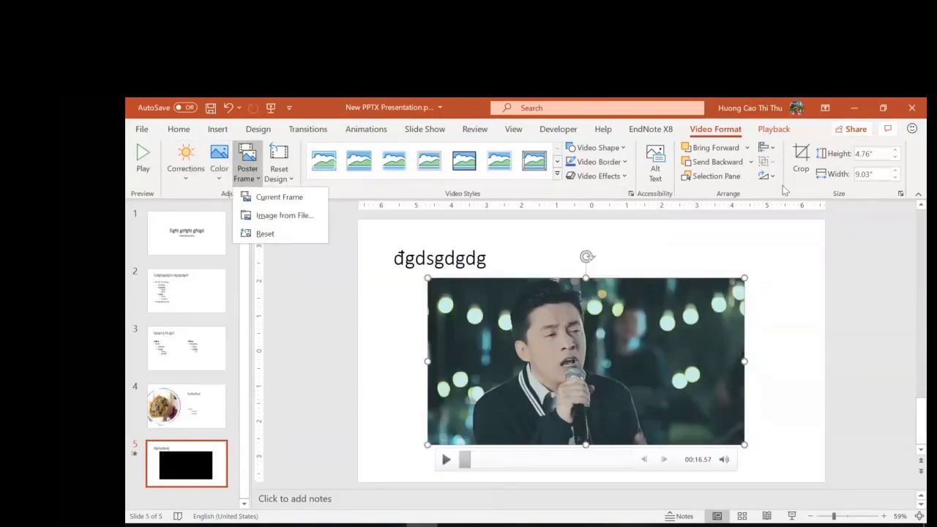
pyautogui.click(557, 176)
pyautogui.click(598, 198)
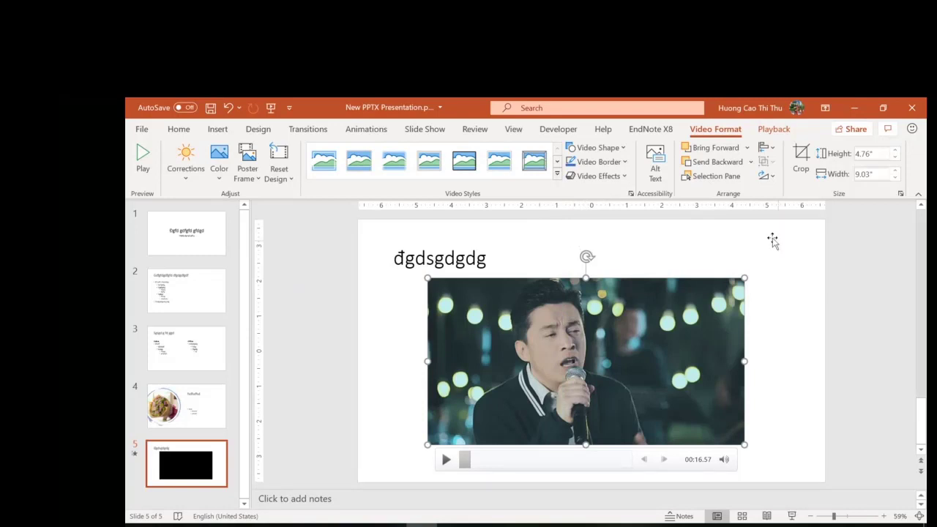
# Show the Playback settings for the slide 5 video.
pyautogui.click(776, 130)
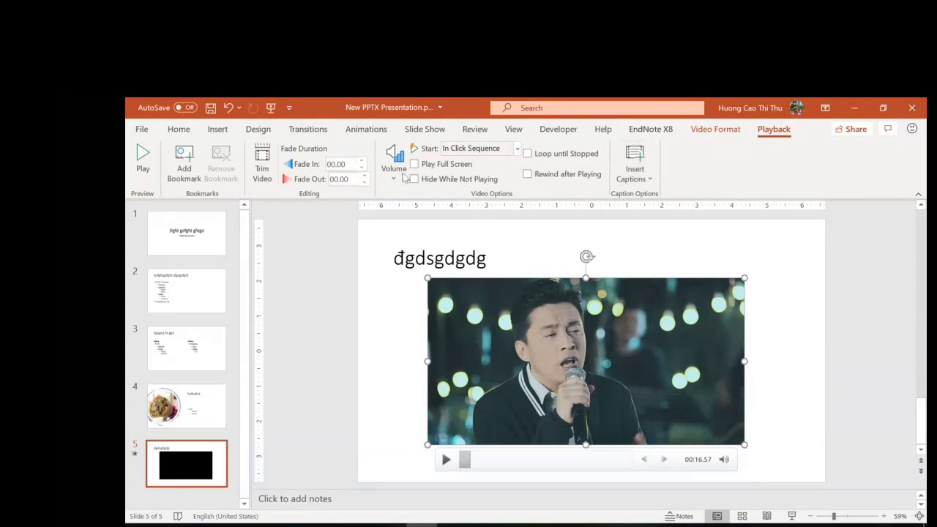
# Open Header & Footer and include the auto-updating date and time.
pyautogui.click(180, 129)
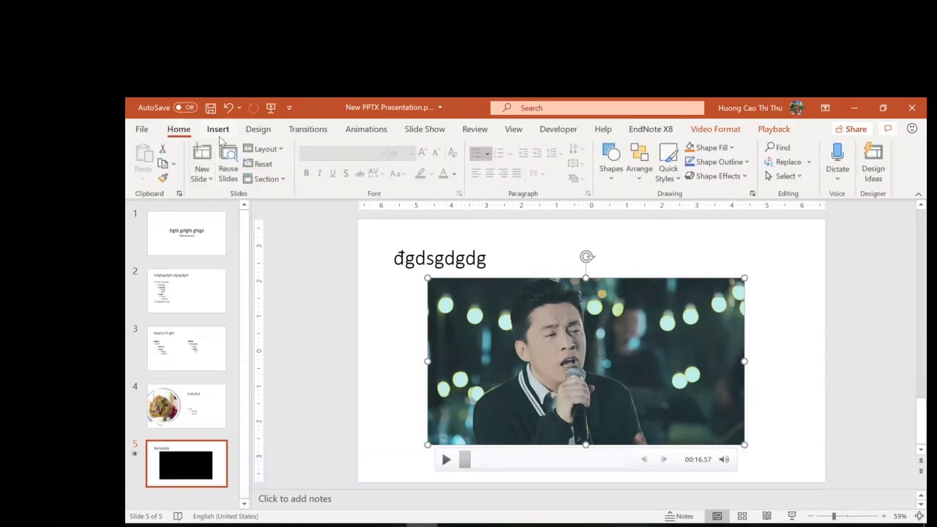
pyautogui.click(218, 131)
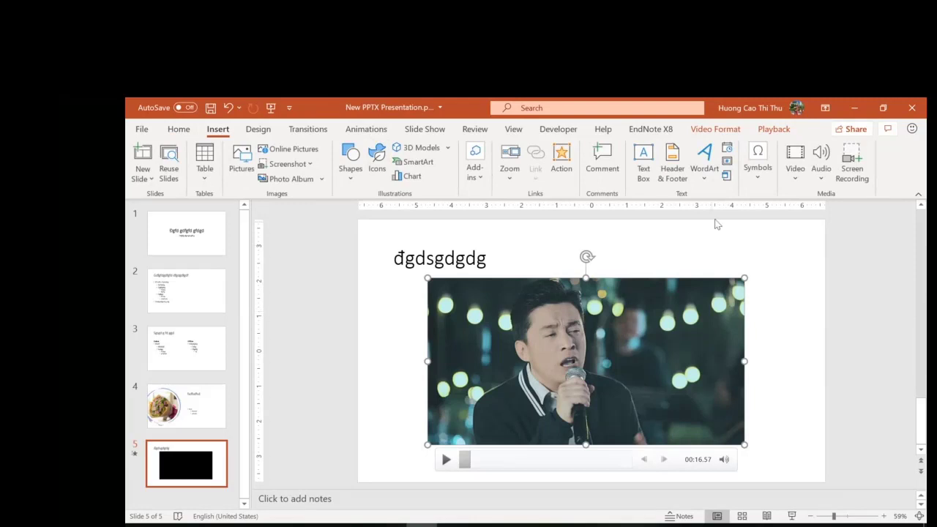
pyautogui.click(669, 159)
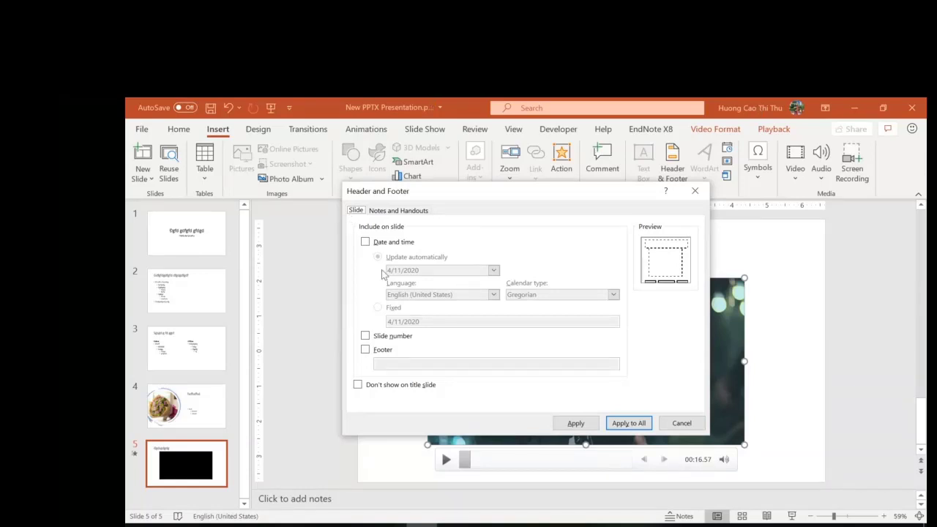
pyautogui.click(377, 243)
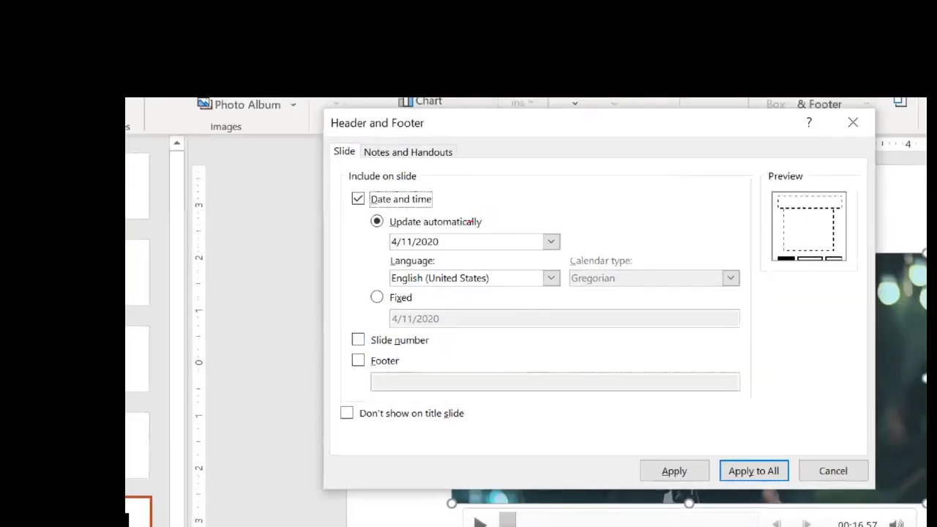
pyautogui.moveTo(468, 221); pyautogui.dragTo(551, 210)
pyautogui.moveTo(472, 198)
pyautogui.mouseDown()
pyautogui.moveTo(747, 233)
pyautogui.moveTo(774, 251)
pyautogui.mouseUp()
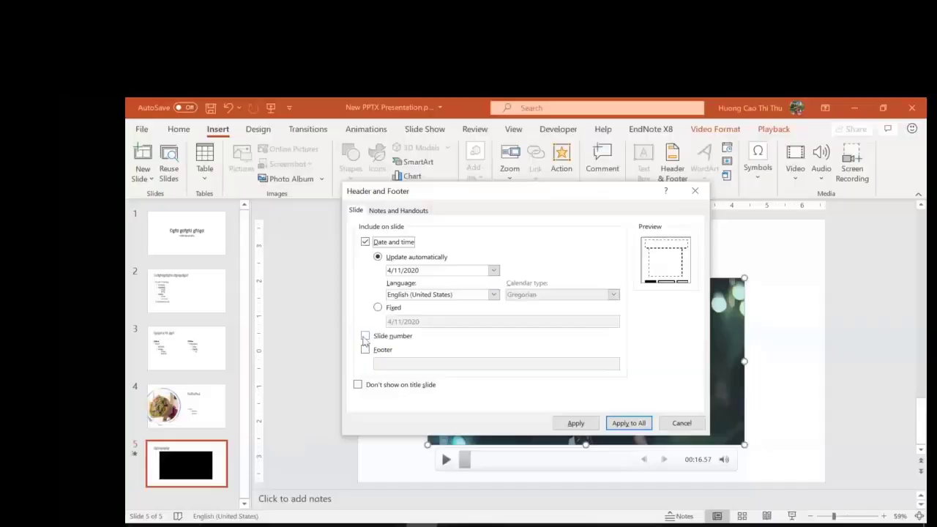
# Add slide numbers and footer 'sfsfs fsfs', hidden on the title slide.
pyautogui.click(399, 340)
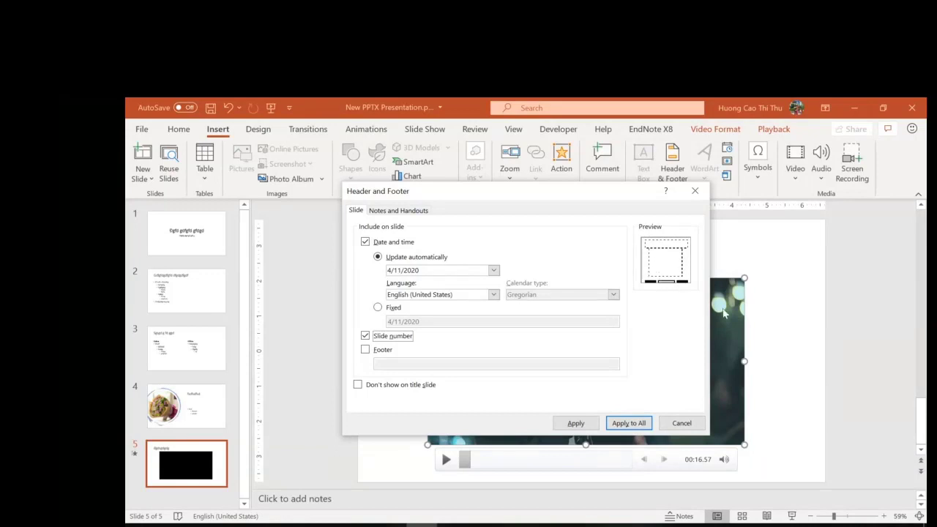
pyautogui.click(366, 349)
pyautogui.click(399, 364)
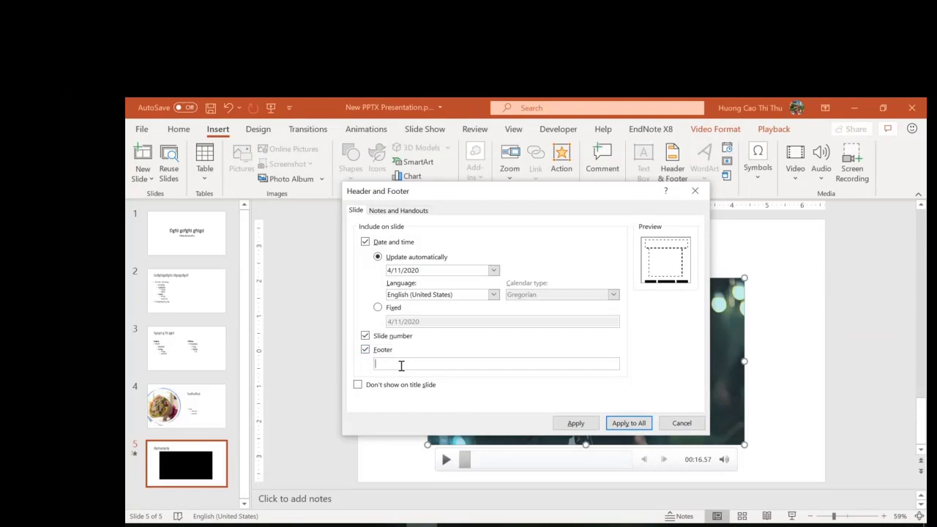
pyautogui.write('sfsfs fsfs')
pyautogui.click(359, 386)
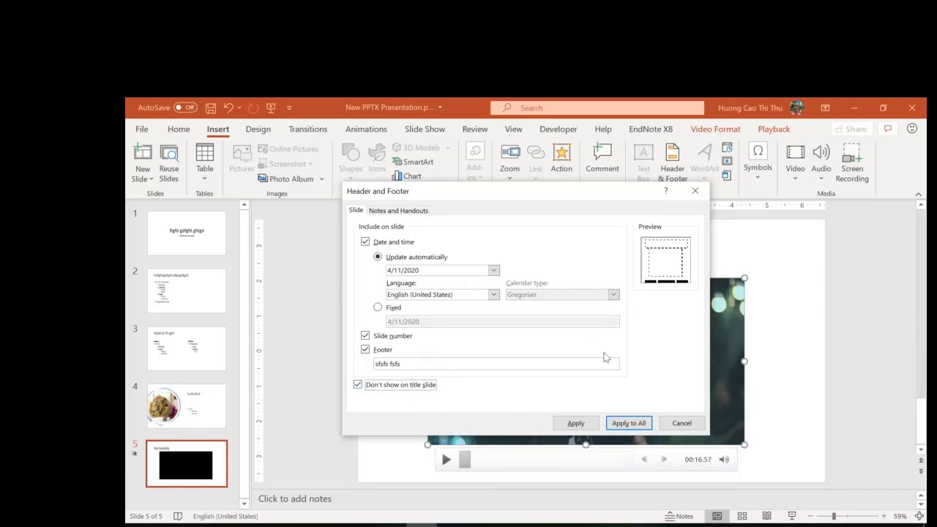
# Apply the header and footer to all slides, then inspect the 4/11/2020 date, footer and number placeholders.
pyautogui.click(634, 424)
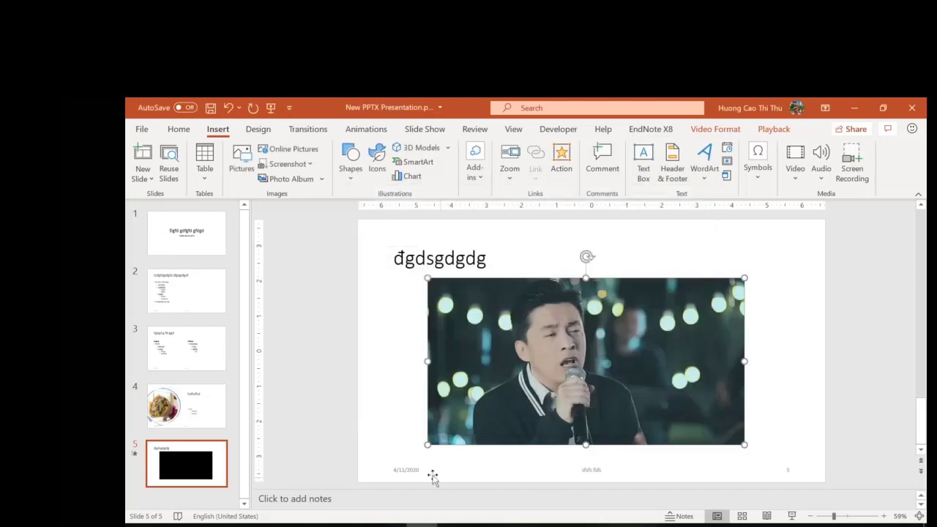
pyautogui.click(787, 473)
pyautogui.click(589, 470)
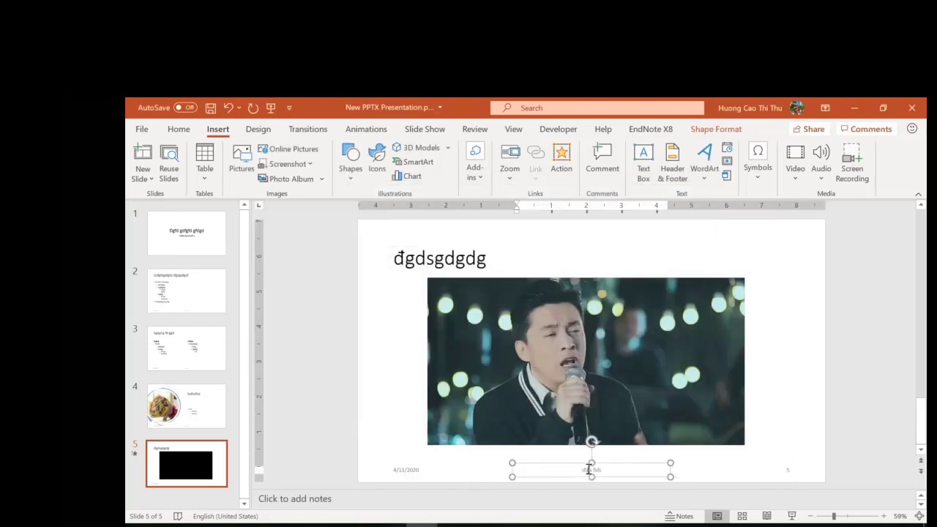
pyautogui.click(397, 469)
pyautogui.moveTo(395, 469); pyautogui.dragTo(421, 476)
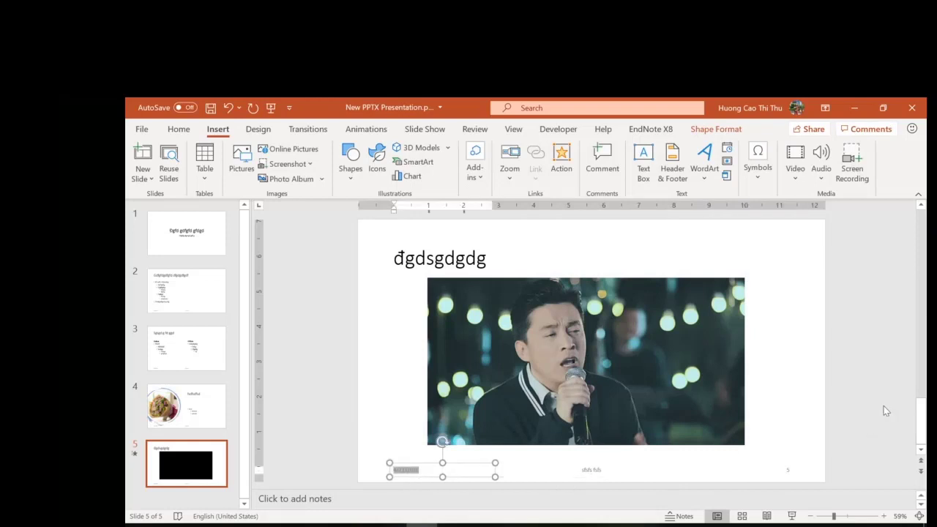
pyautogui.click(864, 375)
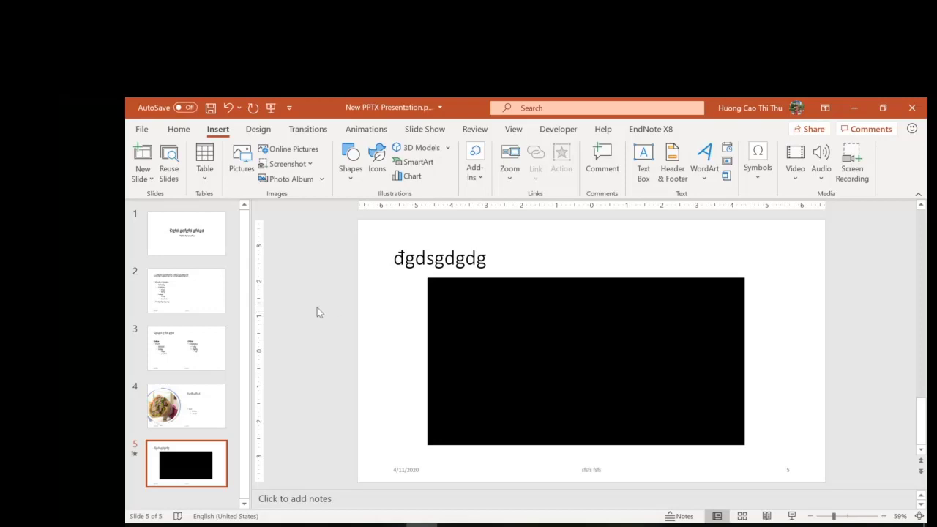
# Open and close the Screenshot options, then switch to the Design tab.
pyautogui.click(308, 167)
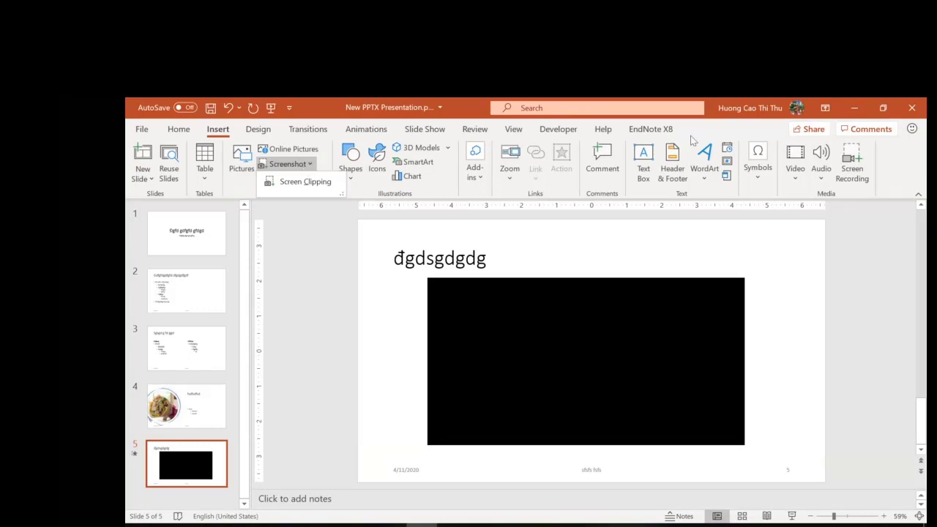
pyautogui.click(262, 135)
pyautogui.click(259, 132)
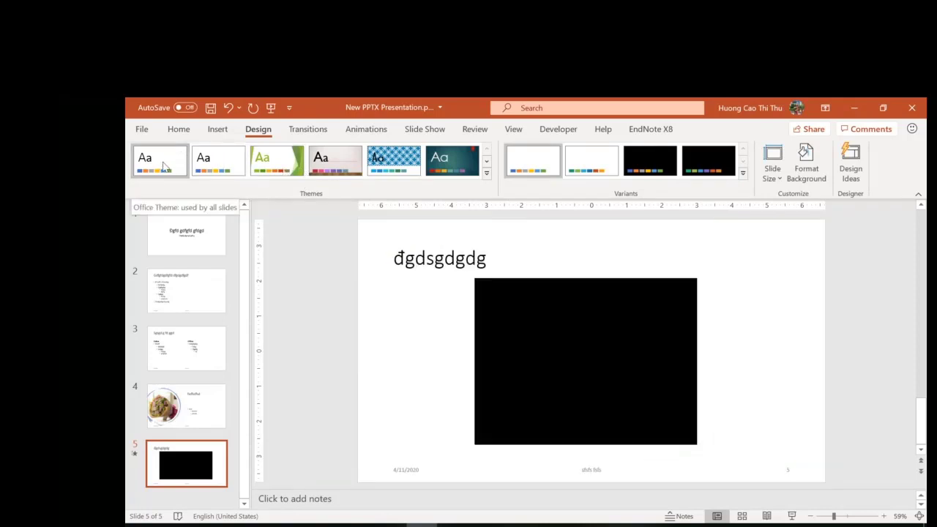
# Browse the theme gallery and variants, then apply the Feathered theme to the deck.
pyautogui.click(160, 168)
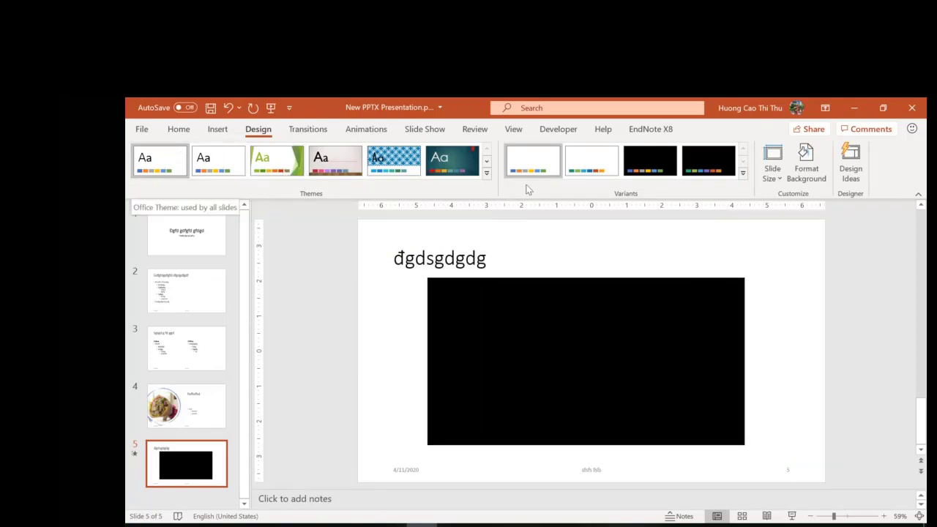
pyautogui.click(486, 173)
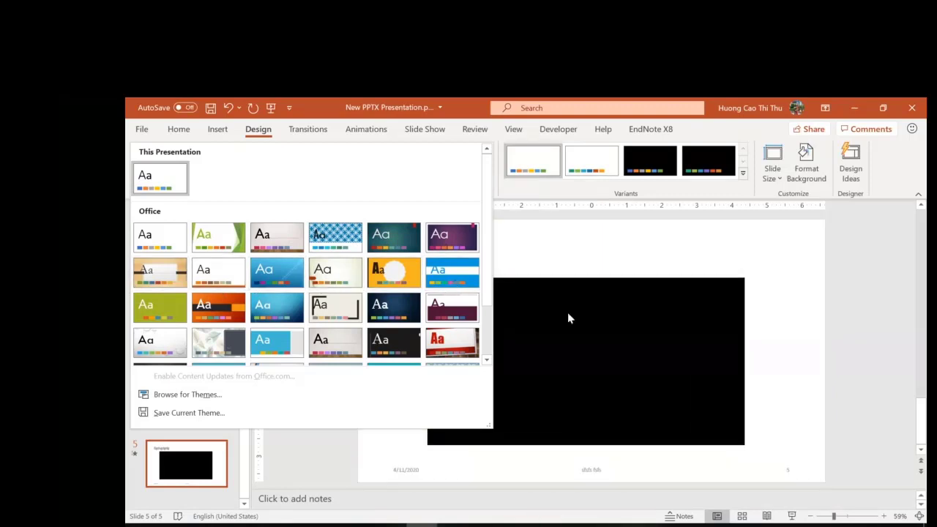
pyautogui.click(648, 314)
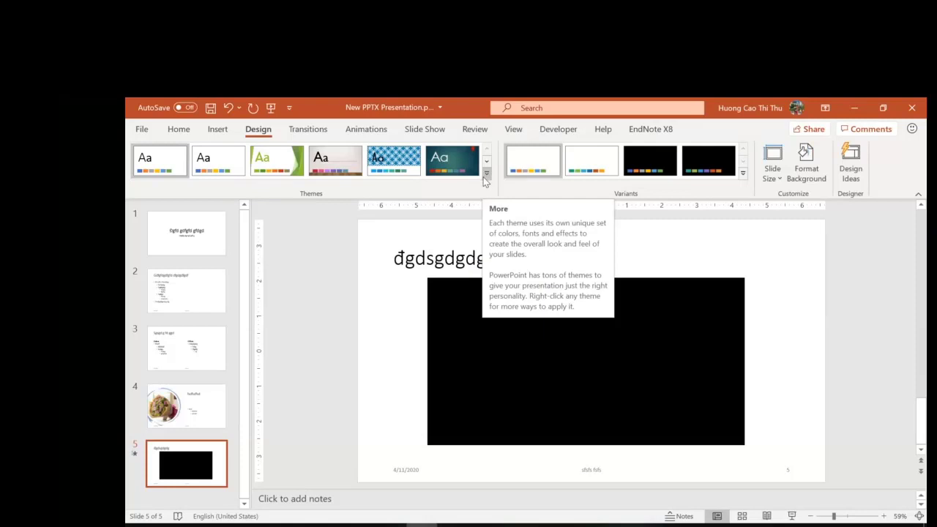
pyautogui.click(743, 173)
pyautogui.moveTo(630, 196)
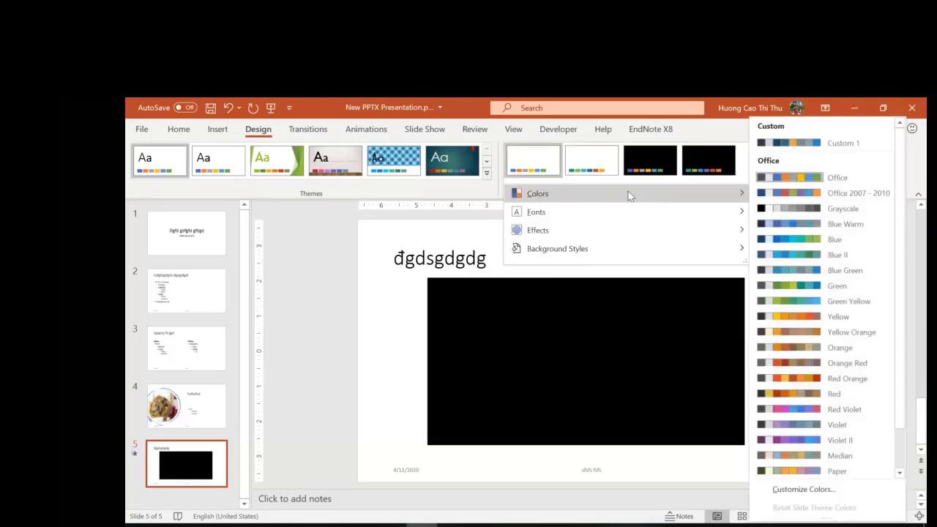
pyautogui.moveTo(586, 235)
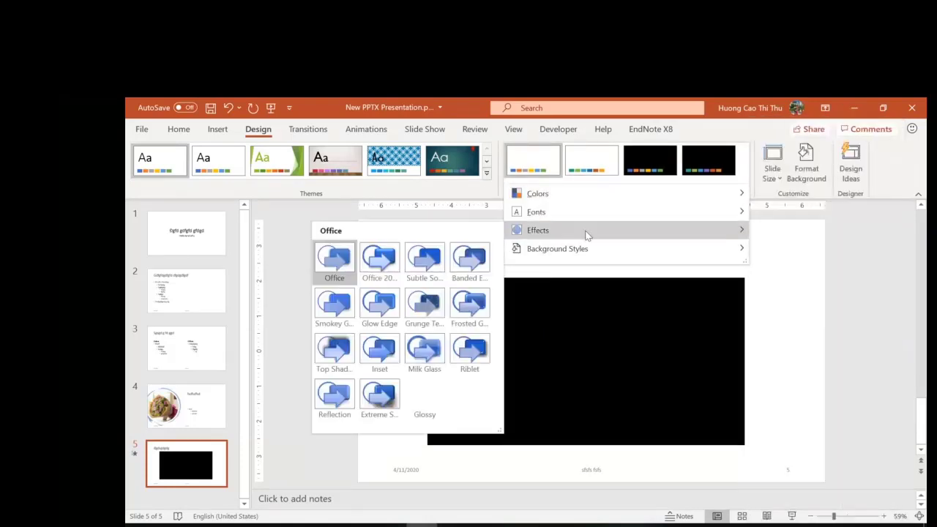
pyautogui.moveTo(574, 256)
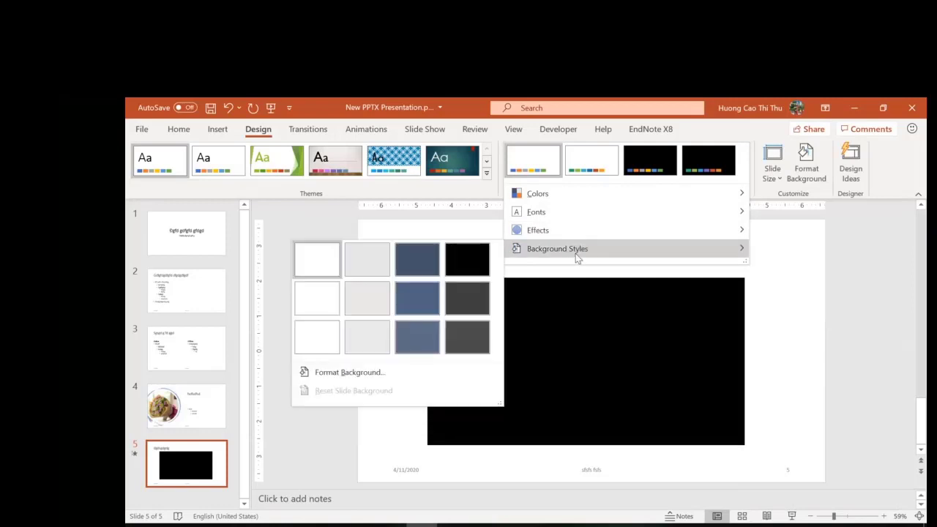
pyautogui.click(486, 174)
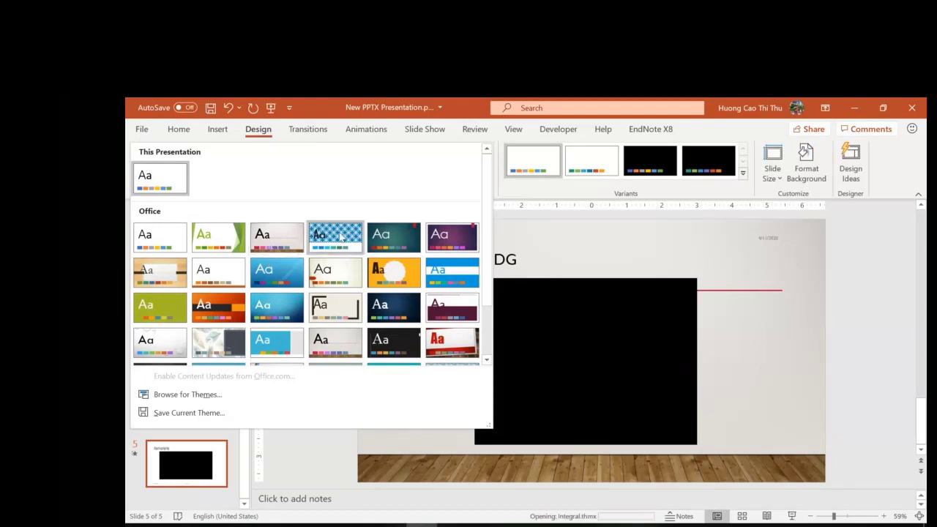
pyautogui.click(235, 347)
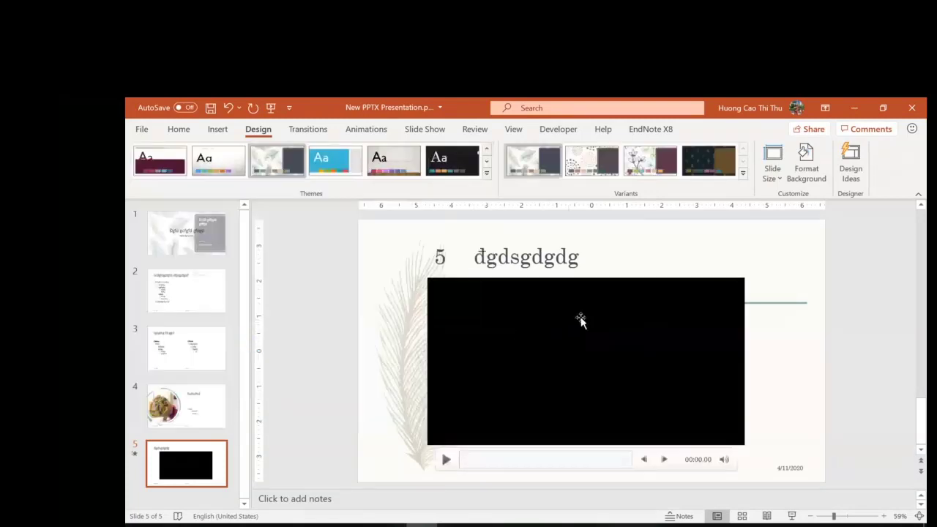
# Select the slide 5 video and keep the slides at Widescreen 16:9 size.
pyautogui.click(647, 347)
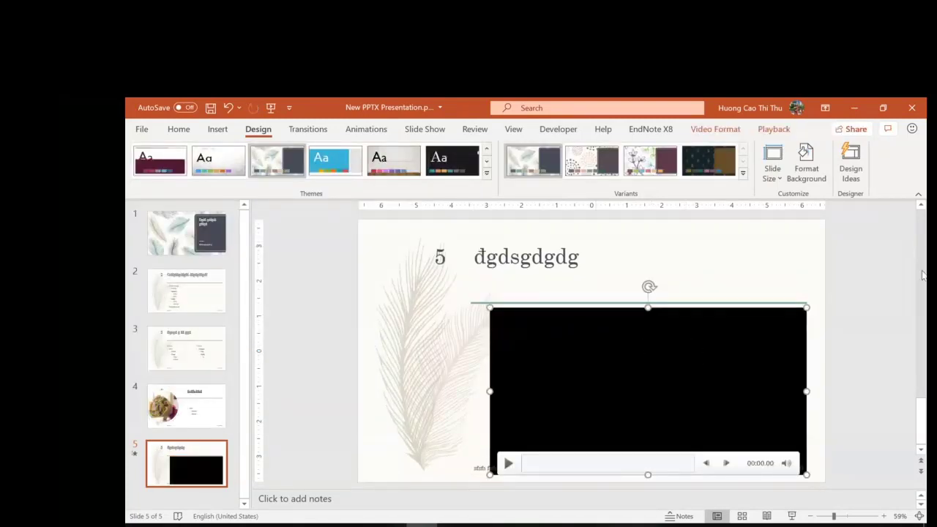
pyautogui.click(773, 169)
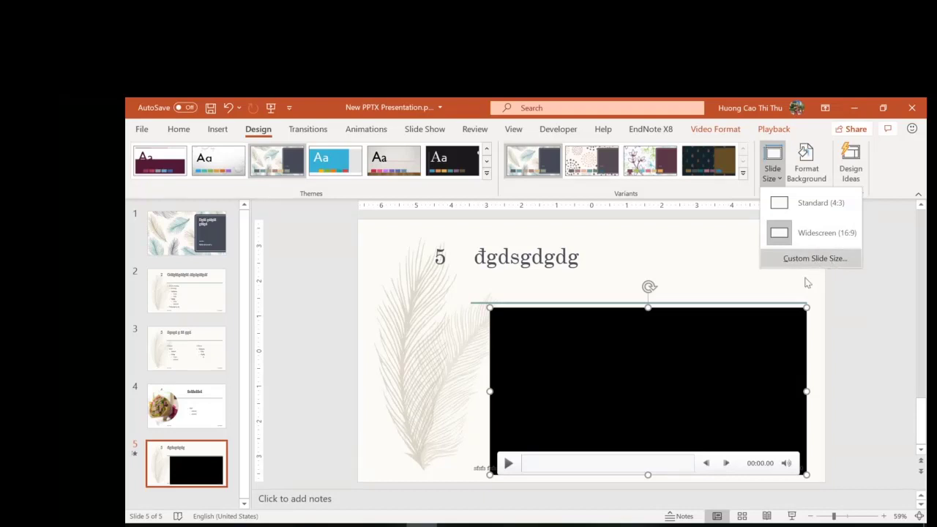
pyautogui.click(811, 248)
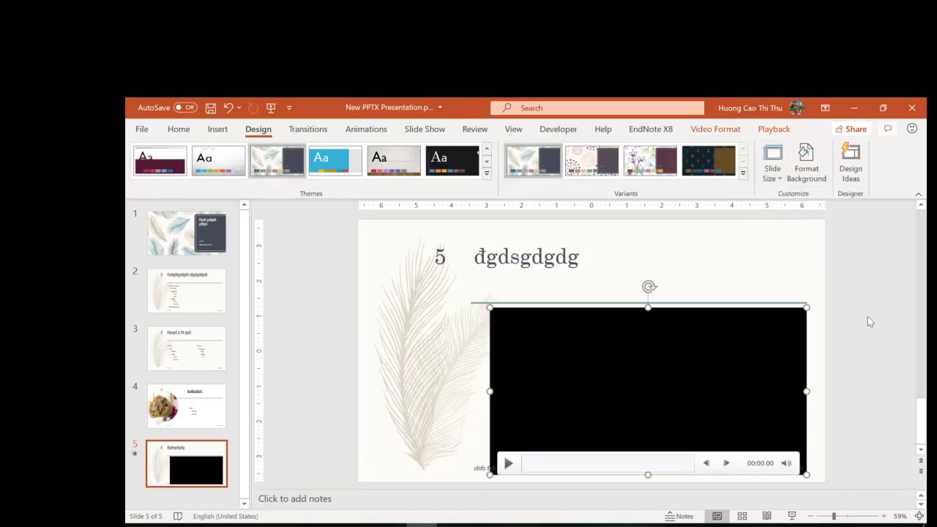
# Try gradient, texture, pattern and solid fills on slide 5's background, ending on papyrus texture.
pyautogui.click(819, 165)
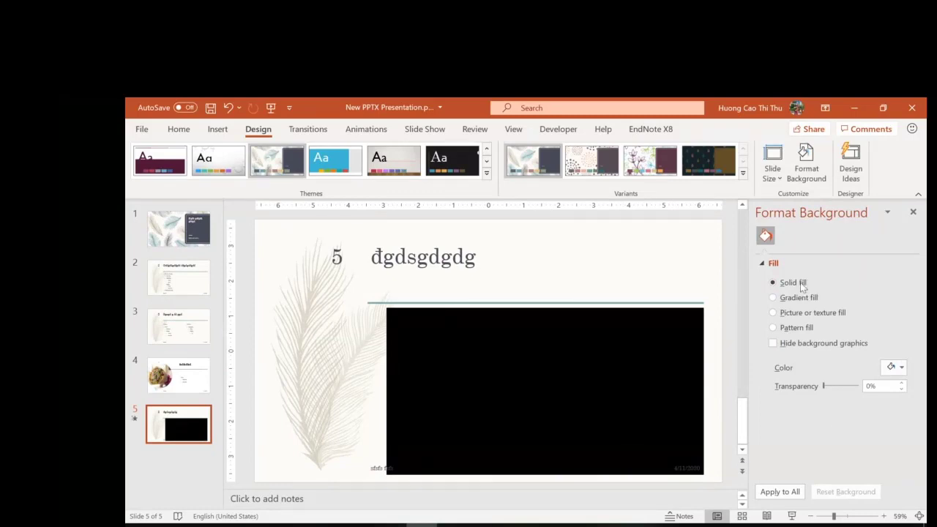
pyautogui.click(782, 301)
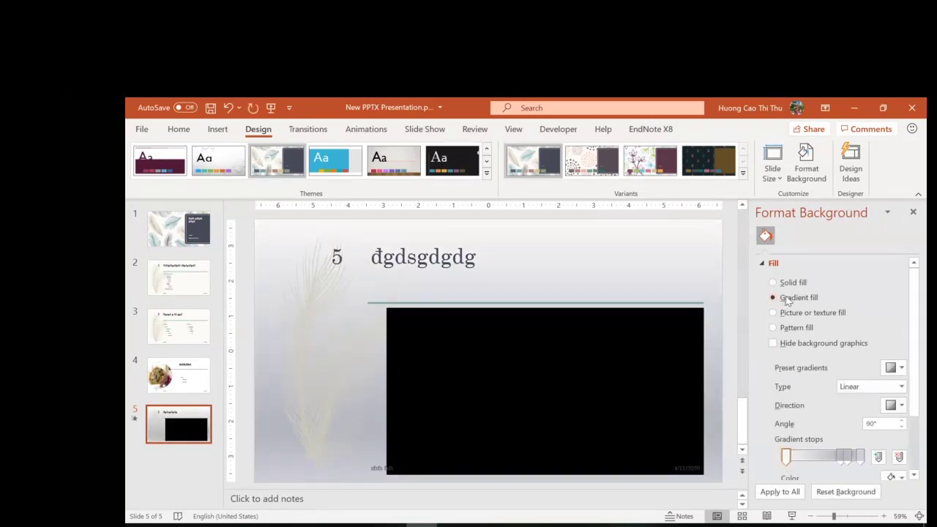
pyautogui.click(782, 313)
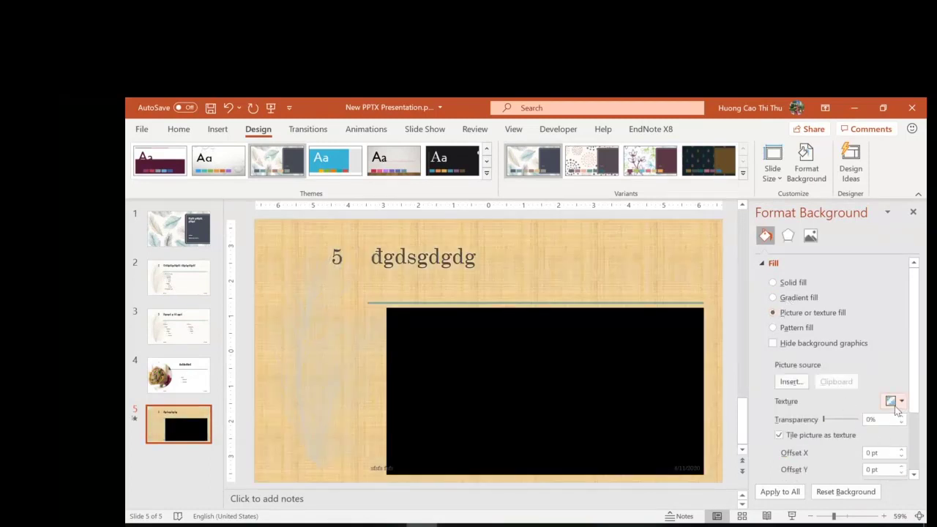
pyautogui.click(798, 328)
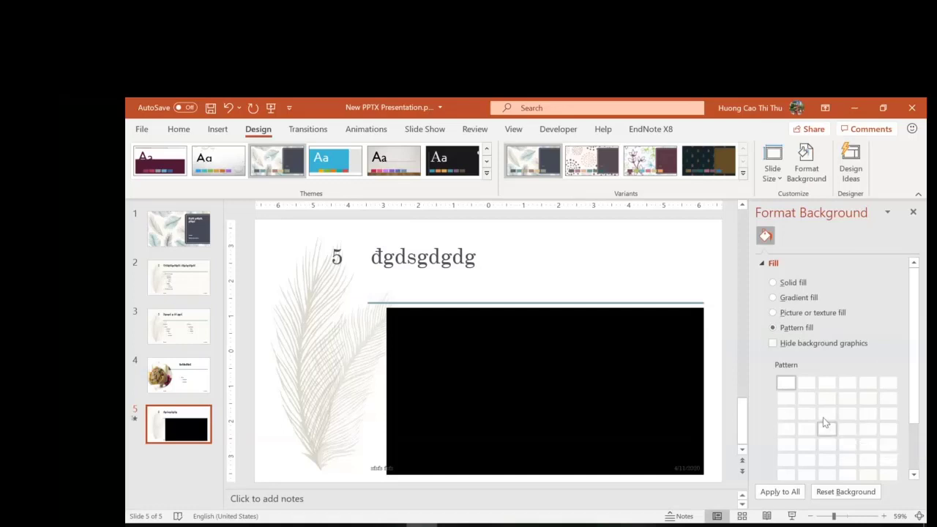
pyautogui.click(847, 398)
pyautogui.click(775, 282)
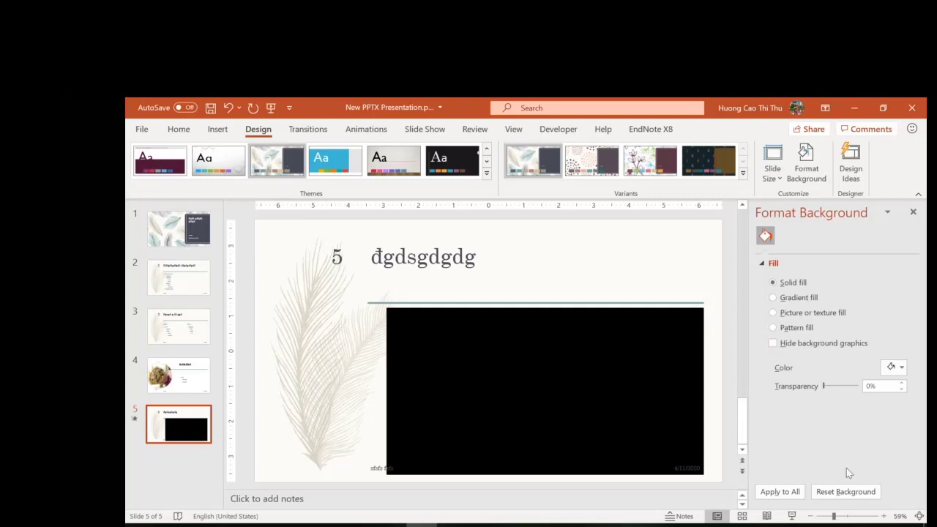
pyautogui.moveTo(501, 364)
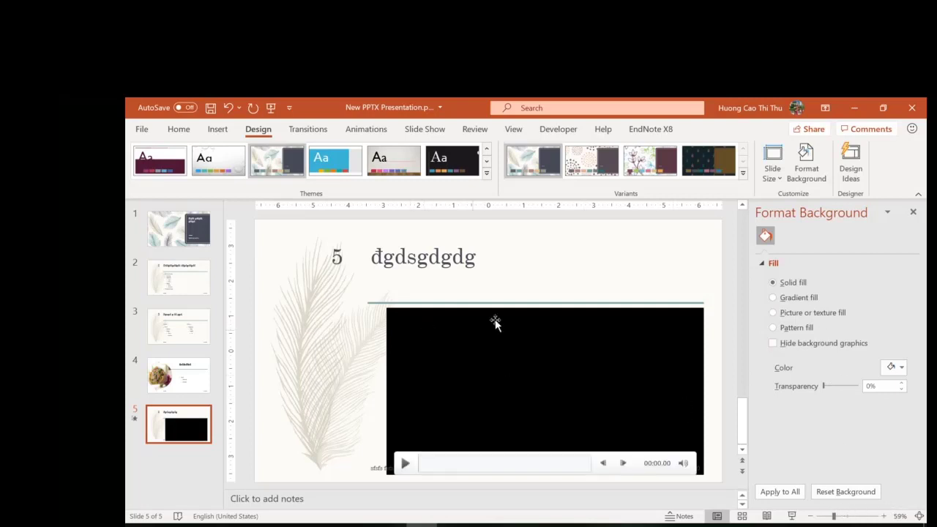
pyautogui.click(810, 298)
pyautogui.click(803, 313)
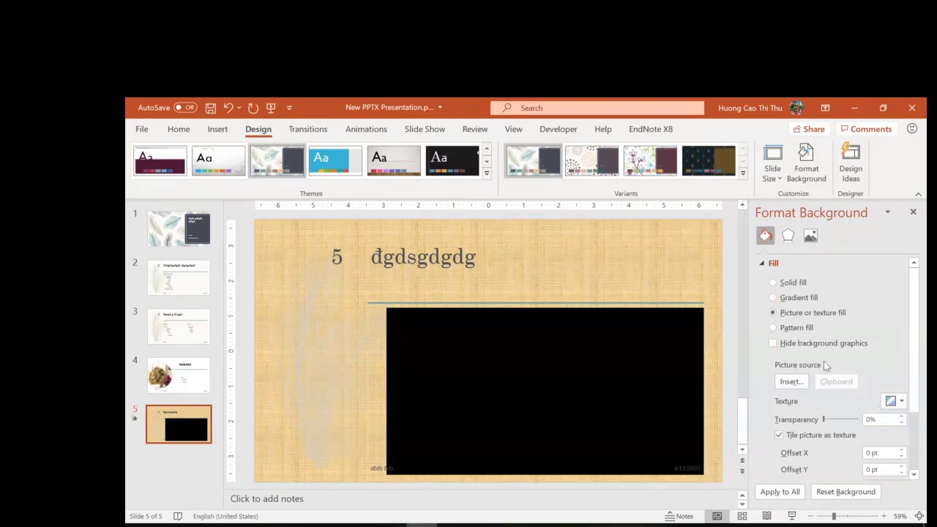
# Give the background a pattern fill with a red foreground and orange background.
pyautogui.click(790, 328)
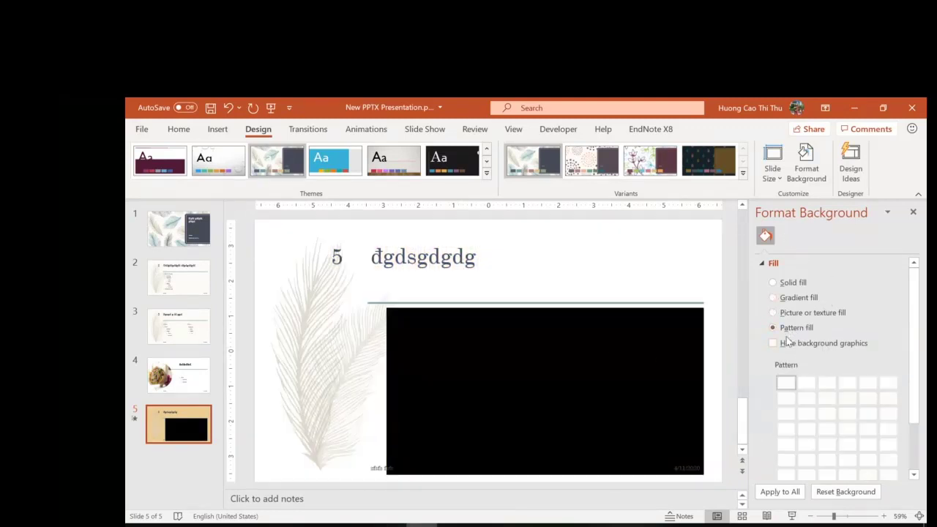
pyautogui.scroll(-2, 886, 428)
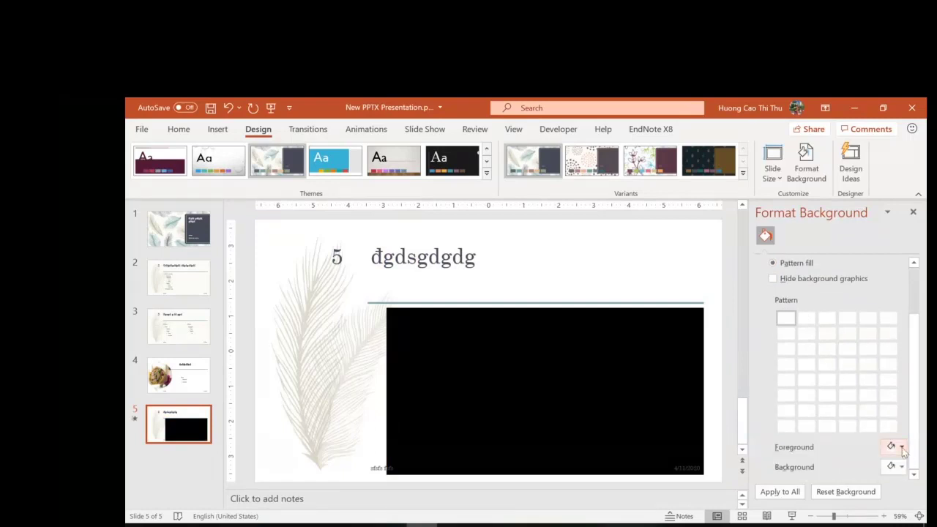
pyautogui.click(901, 447)
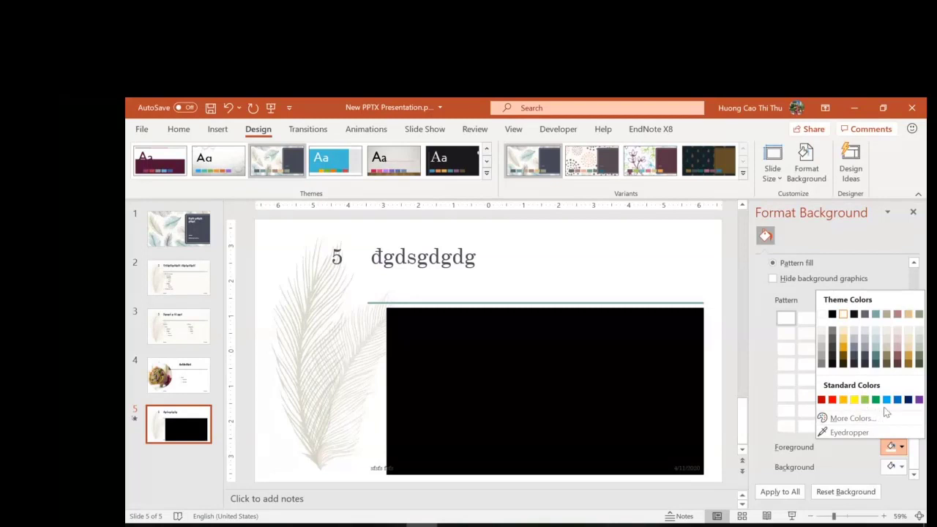
pyautogui.click(854, 400)
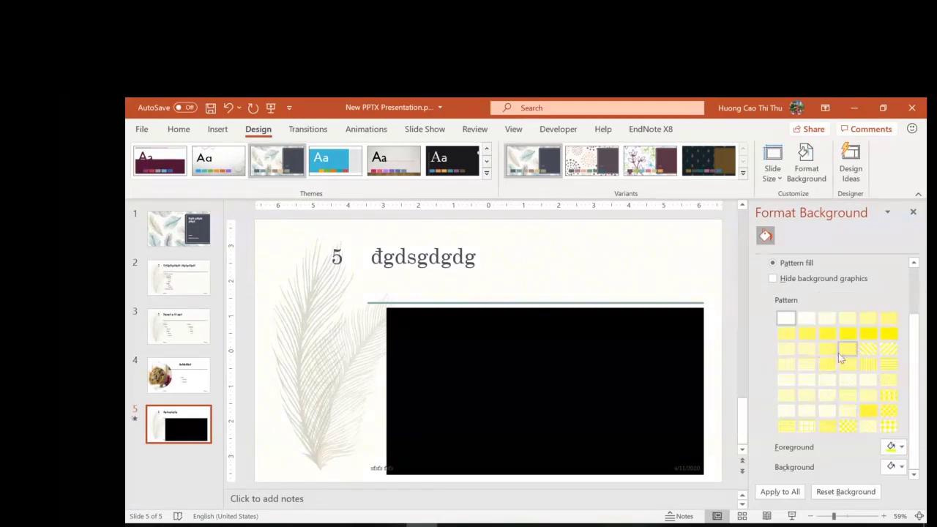
pyautogui.click(895, 447)
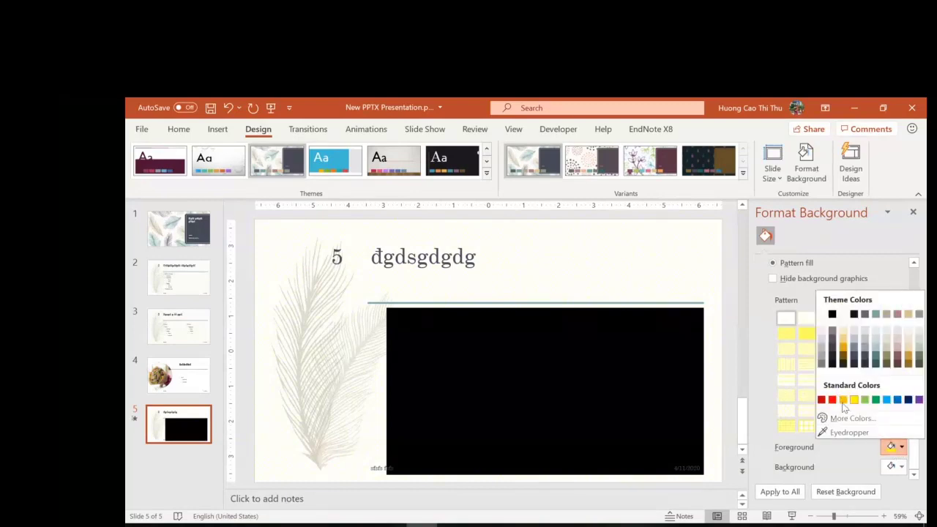
pyautogui.click(823, 400)
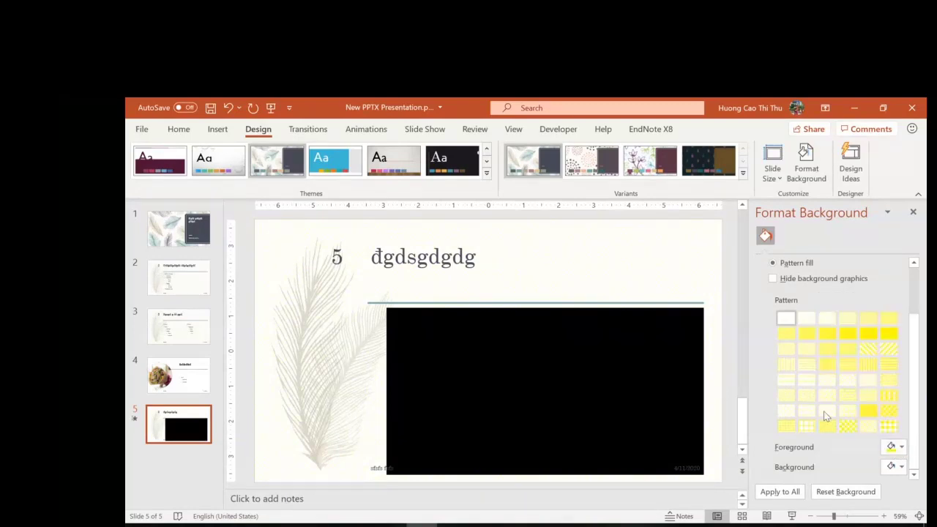
pyautogui.click(894, 467)
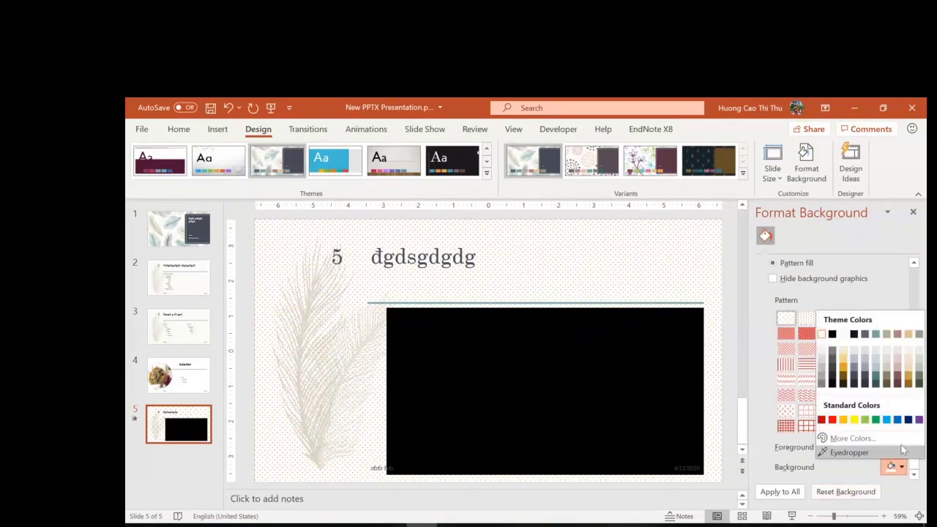
pyautogui.click(845, 366)
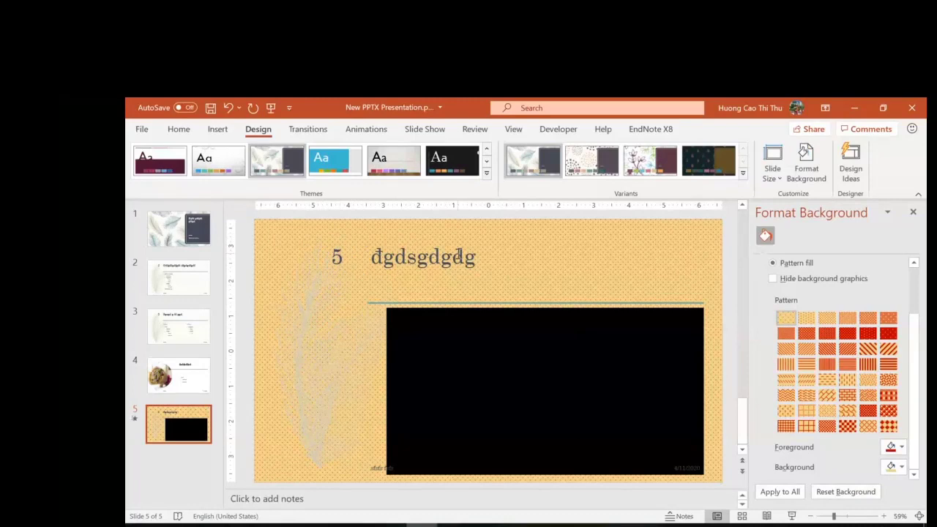
# Compare the Dotted 10% pattern with the sparsest dotted pattern, keeping the sparse one.
pyautogui.scroll(2, 834, 351)
pyautogui.click(807, 377)
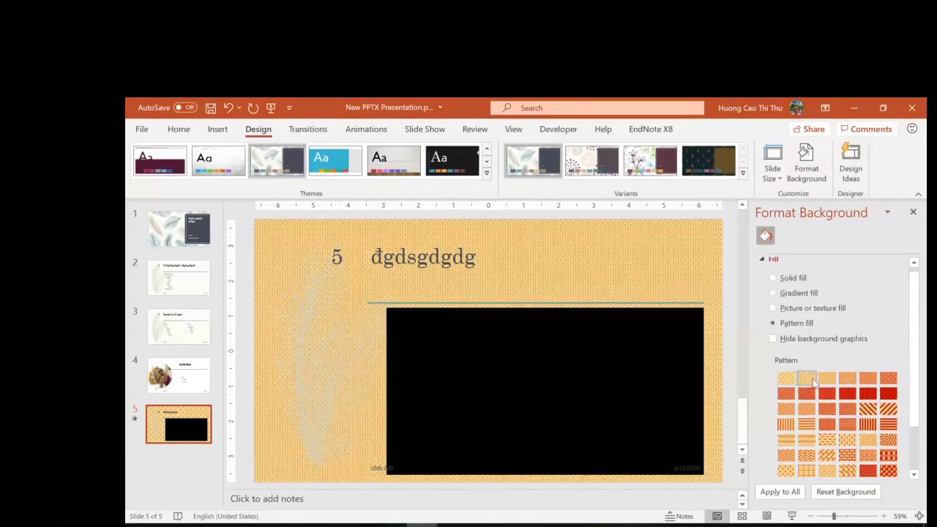
pyautogui.click(787, 379)
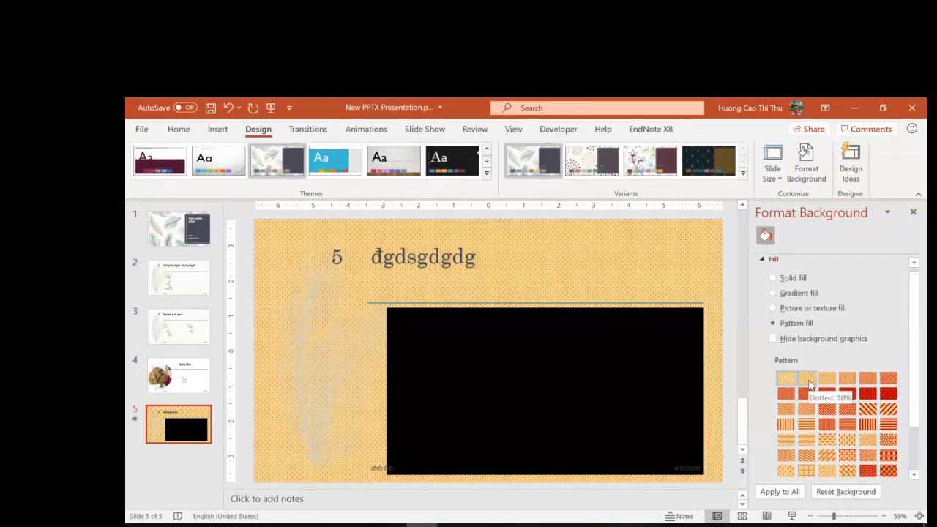
pyautogui.press('Right')
pyautogui.press('Right')
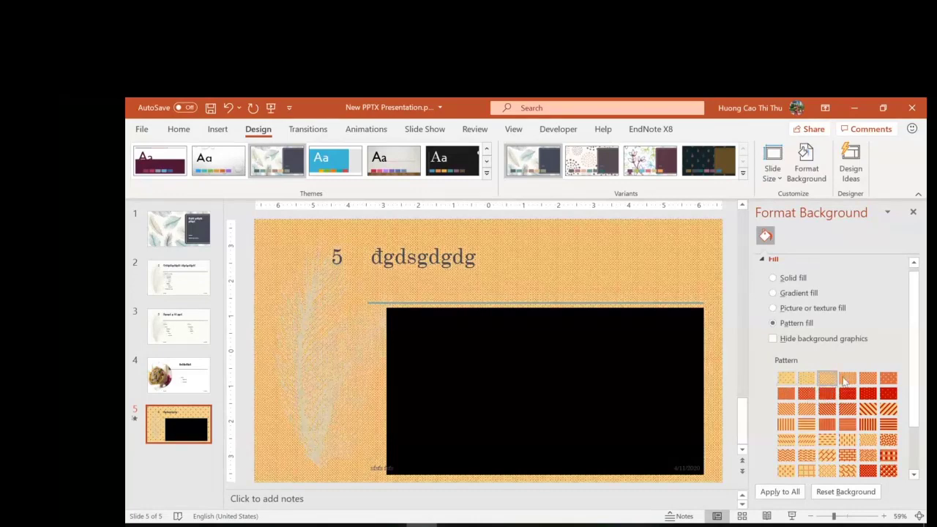
pyautogui.press('Left')
pyautogui.press('Left')
pyautogui.press('Left')
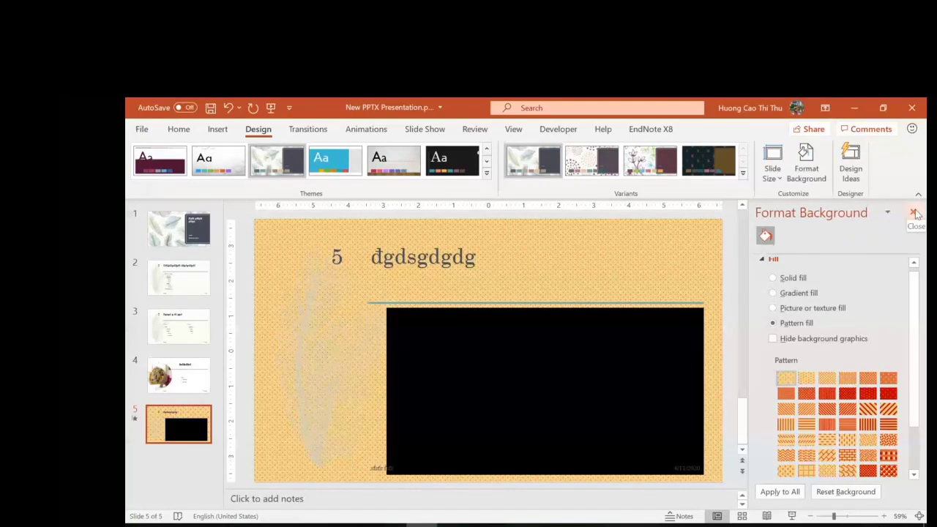
# Reset slide 5 to its original feather background and show the transition options.
pyautogui.click(849, 493)
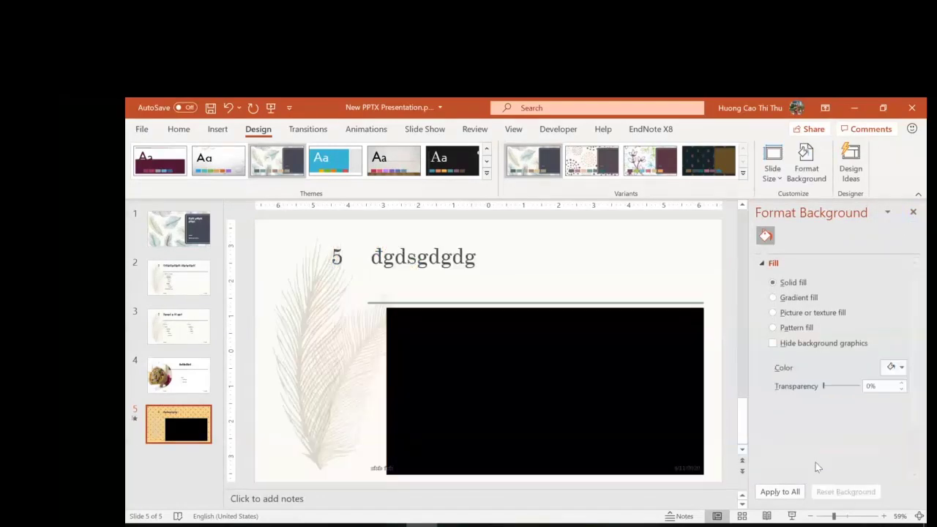
pyautogui.click(912, 212)
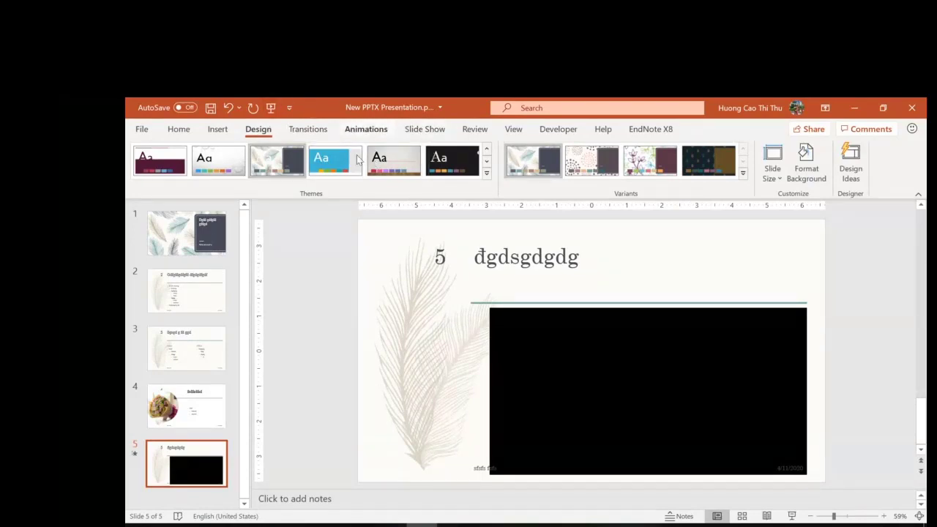
pyautogui.click(308, 132)
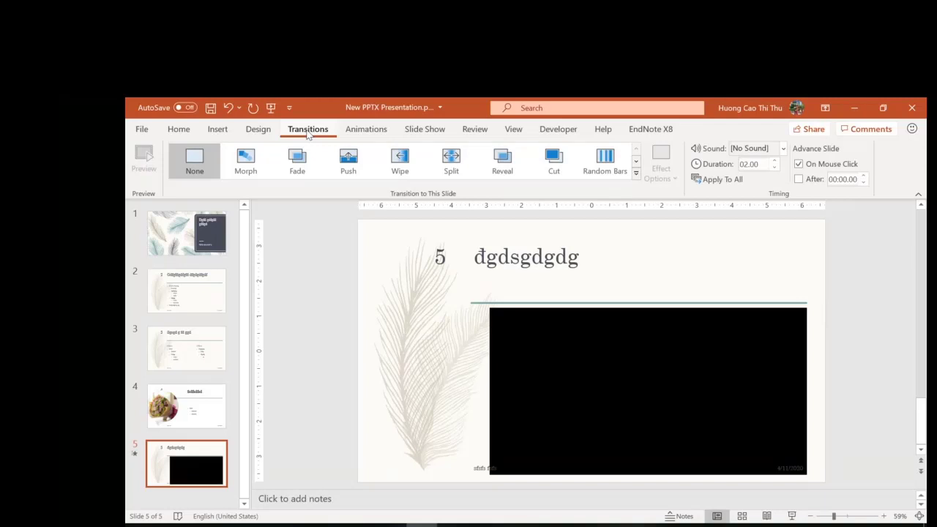
# Play the slide show from slide 1 through slide 5, then exit back to slide 1.
pyautogui.click(209, 226)
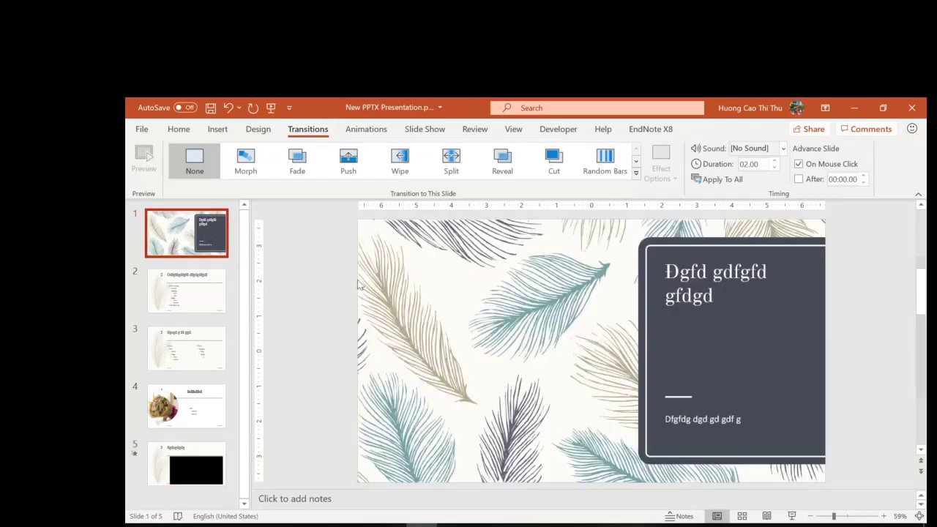
pyautogui.click(792, 517)
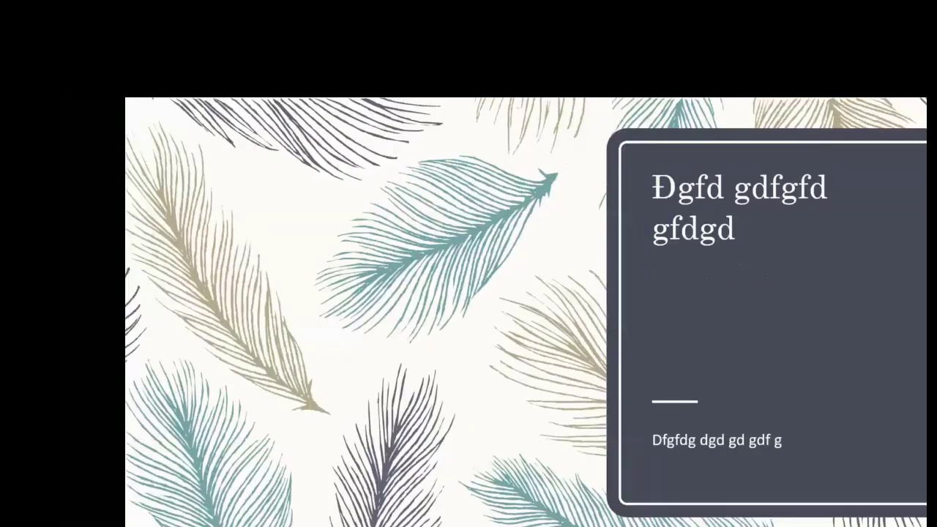
pyautogui.press('Right')
pyautogui.press('Right')
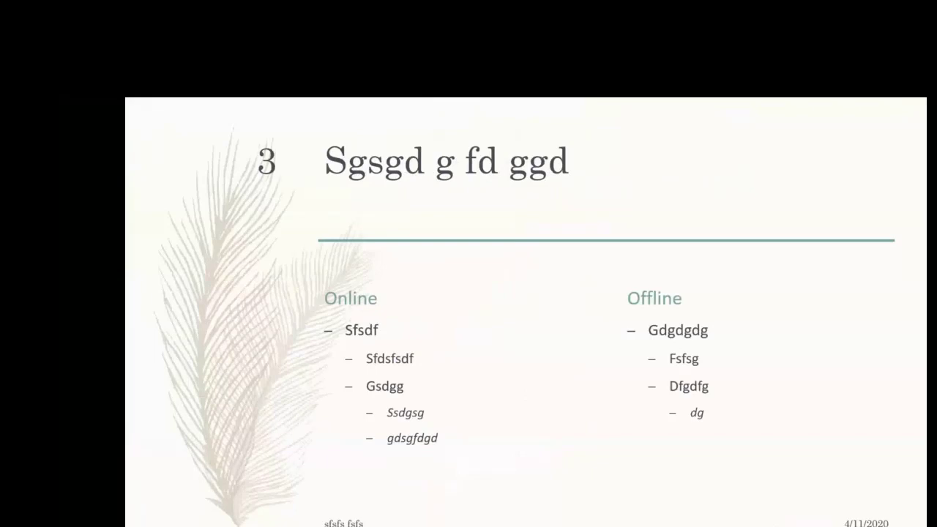
pyautogui.press('Right')
pyautogui.press('Right')
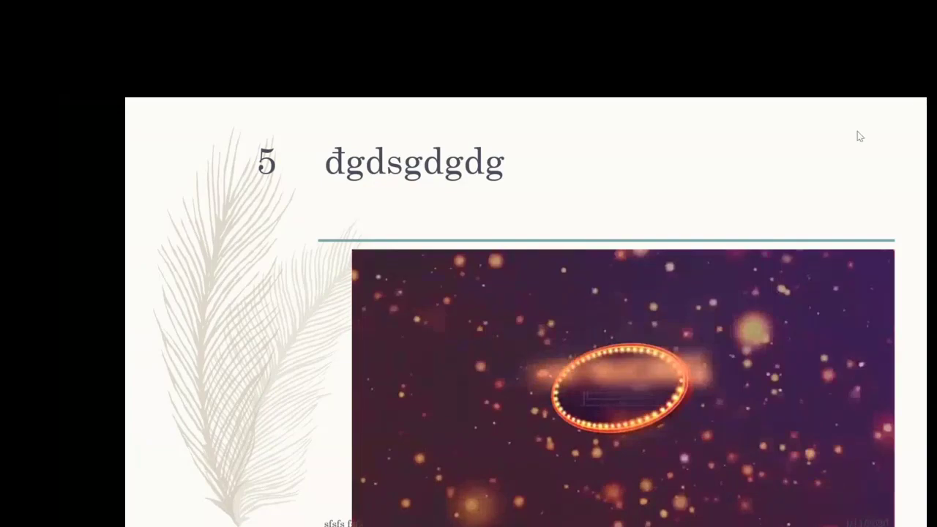
pyautogui.press('Escape')
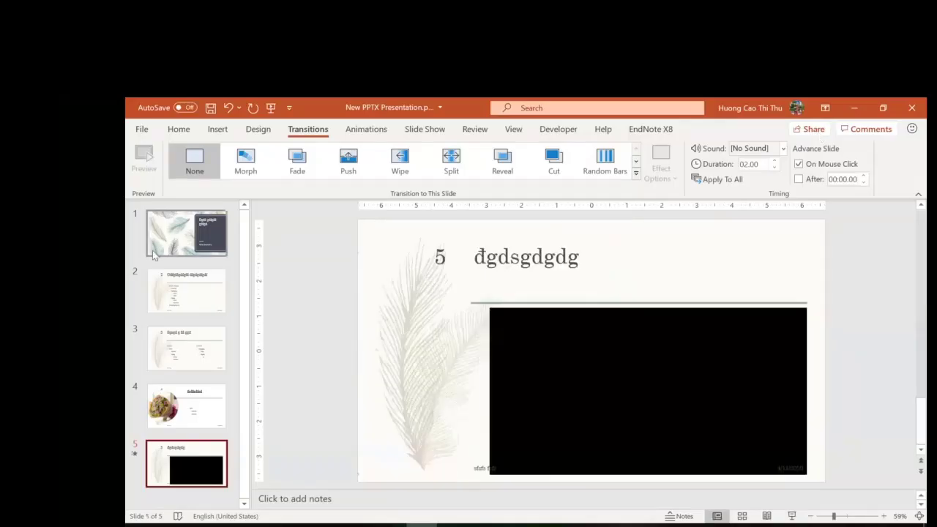
pyautogui.click(153, 254)
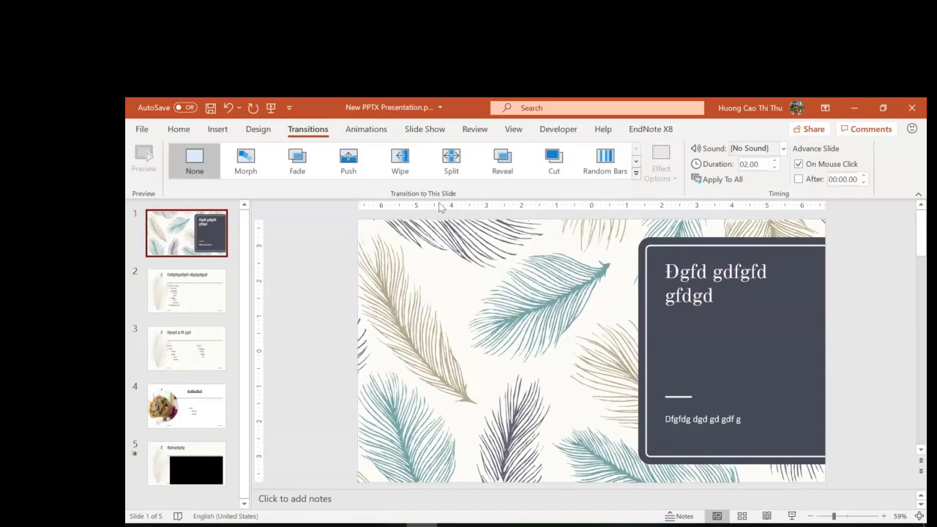
# Pick Random Bars from the full transition gallery and apply it to all slides.
pyautogui.click(636, 175)
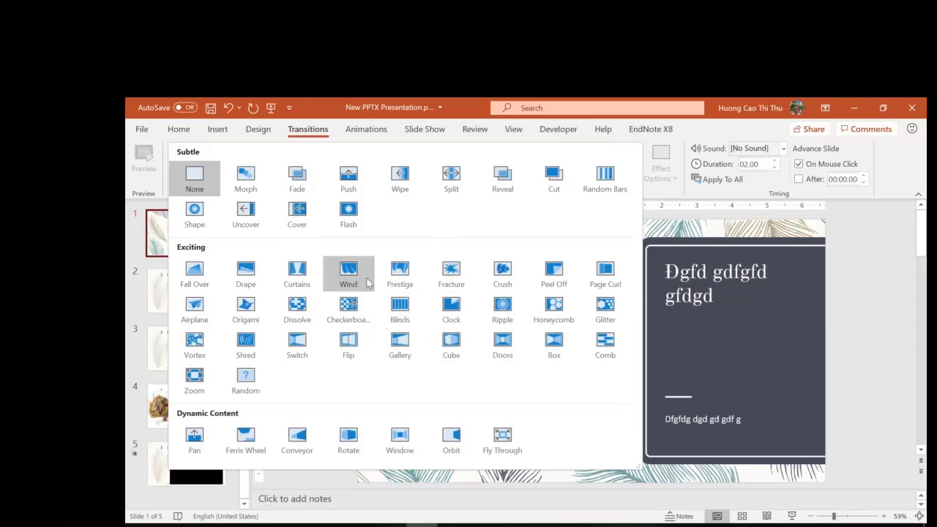
pyautogui.click(606, 174)
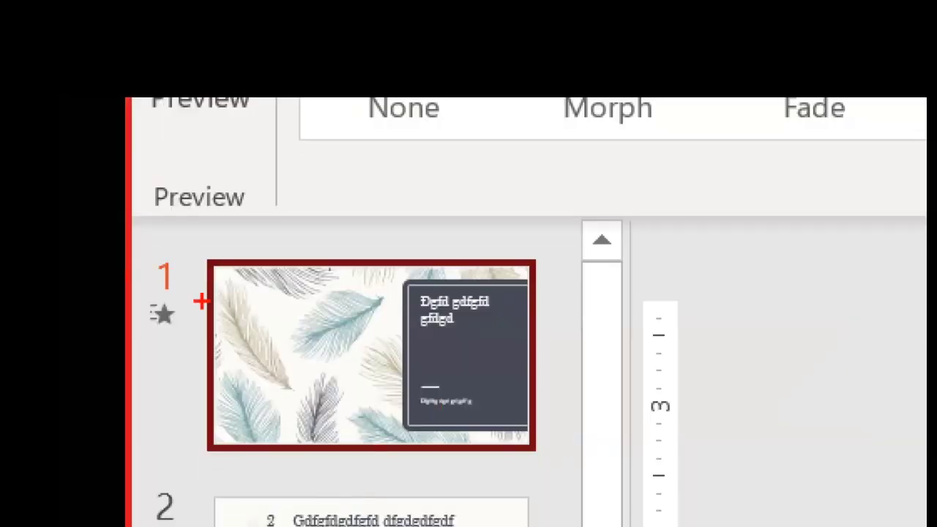
pyautogui.moveTo(203, 286)
pyautogui.mouseDown()
pyautogui.moveTo(147, 333)
pyautogui.moveTo(223, 290)
pyautogui.moveTo(193, 300)
pyautogui.mouseUp()
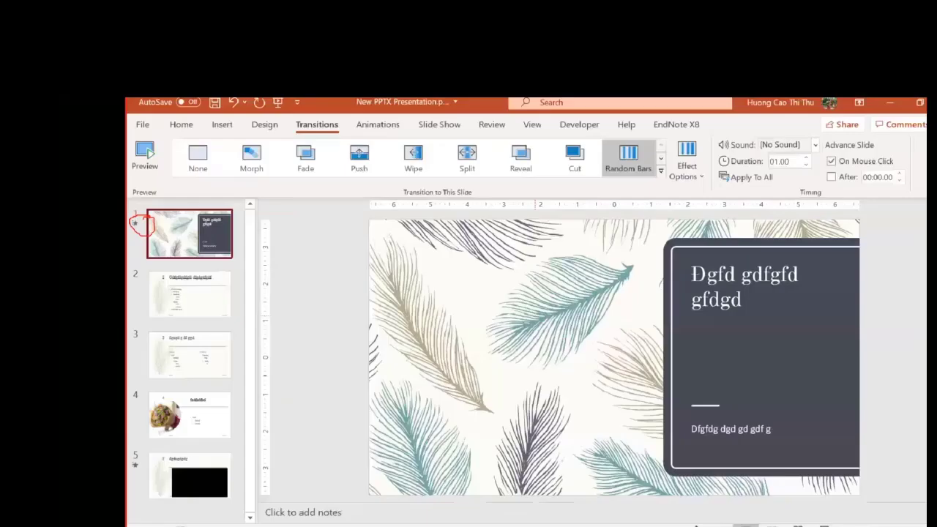
pyautogui.click(725, 181)
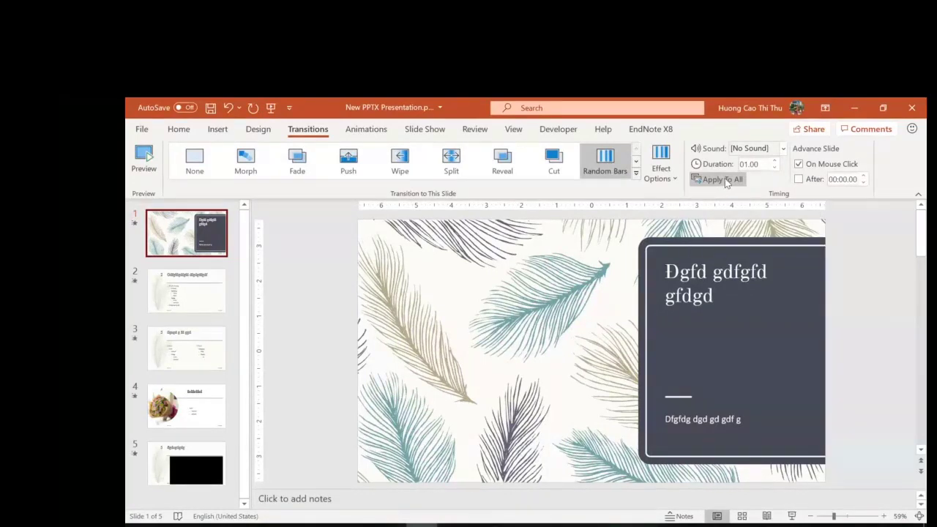
pyautogui.click(783, 148)
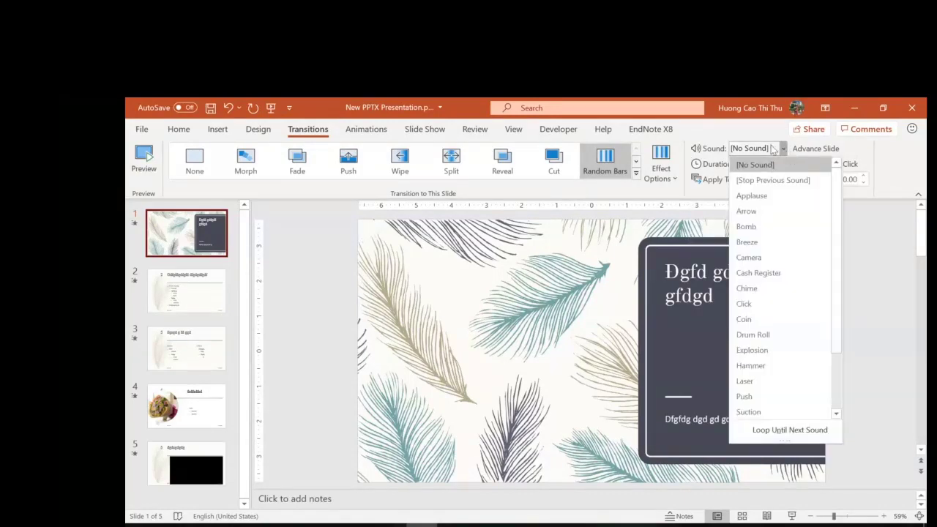
pyautogui.click(775, 136)
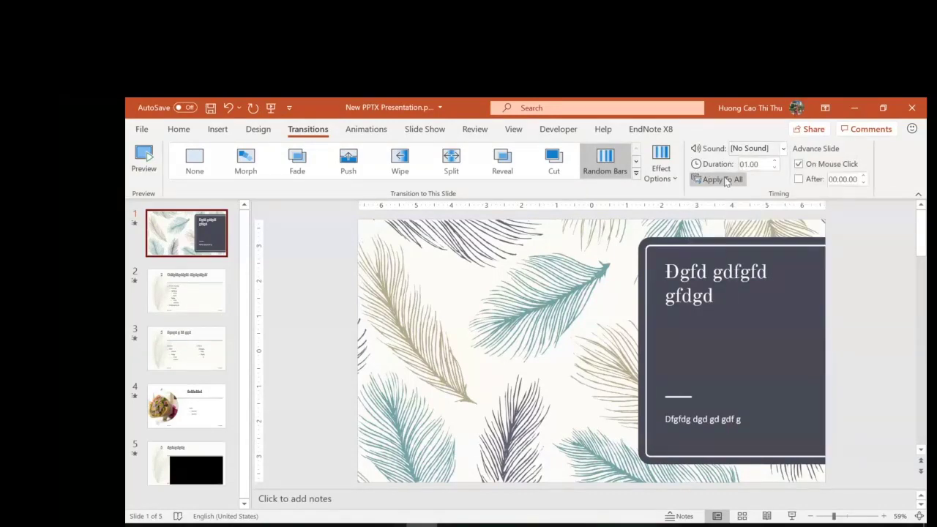
pyautogui.click(796, 166)
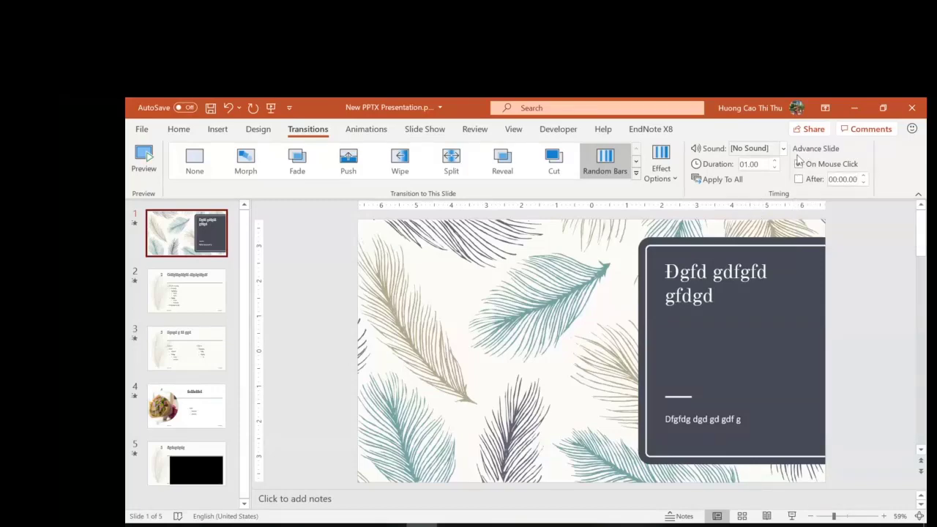
pyautogui.click(798, 163)
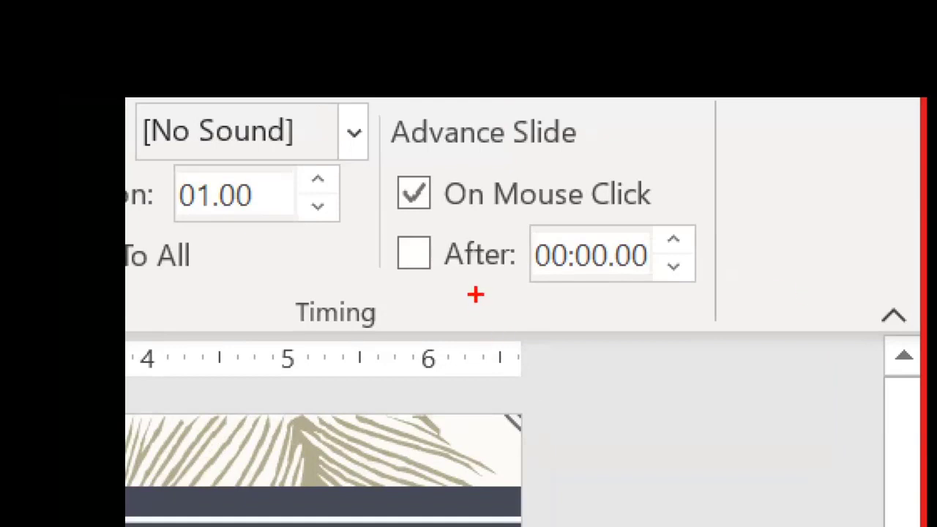
pyautogui.moveTo(522, 286); pyautogui.dragTo(592, 278)
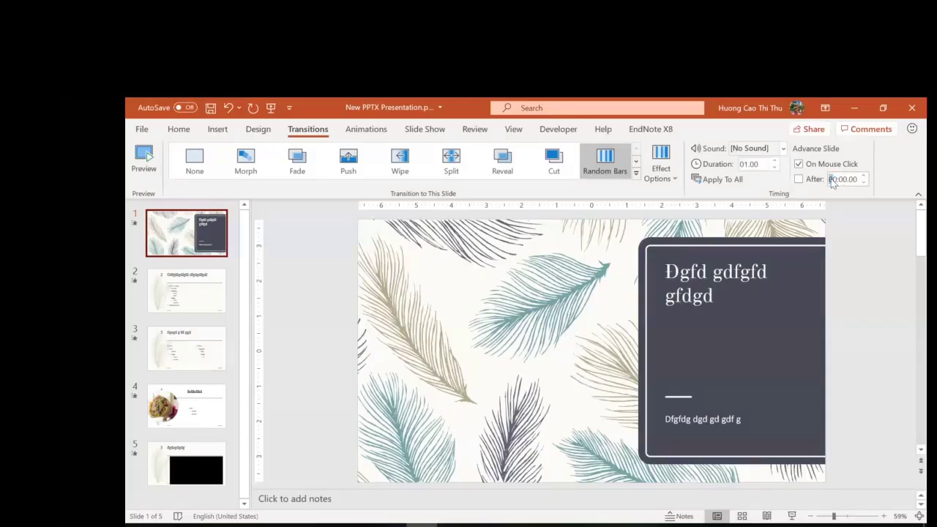
pyautogui.moveTo(534, 256); pyautogui.dragTo(582, 270)
pyautogui.click(855, 180)
pyautogui.click(856, 299)
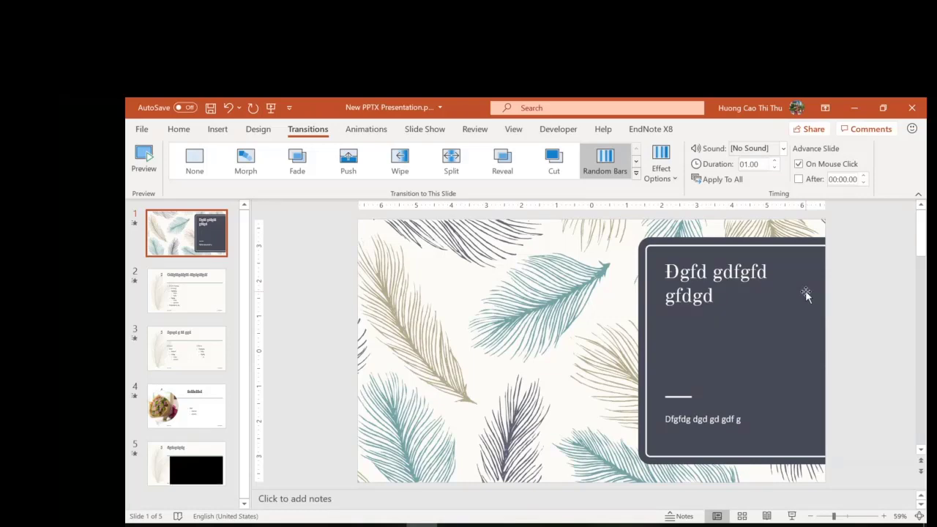
# Set all slides to advance automatically after 00:03.00 instead of on mouse click.
pyautogui.click(799, 164)
pyautogui.click(799, 179)
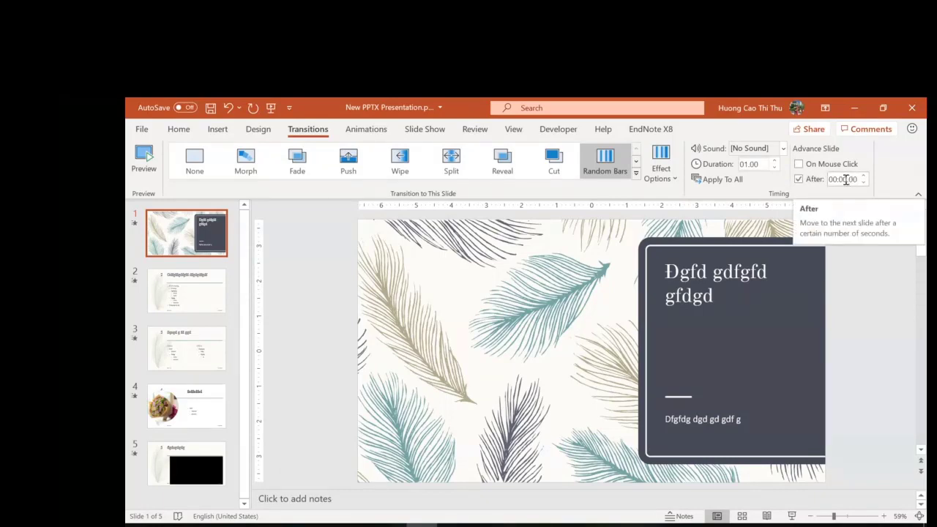
pyautogui.click(847, 179)
pyautogui.press('Right')
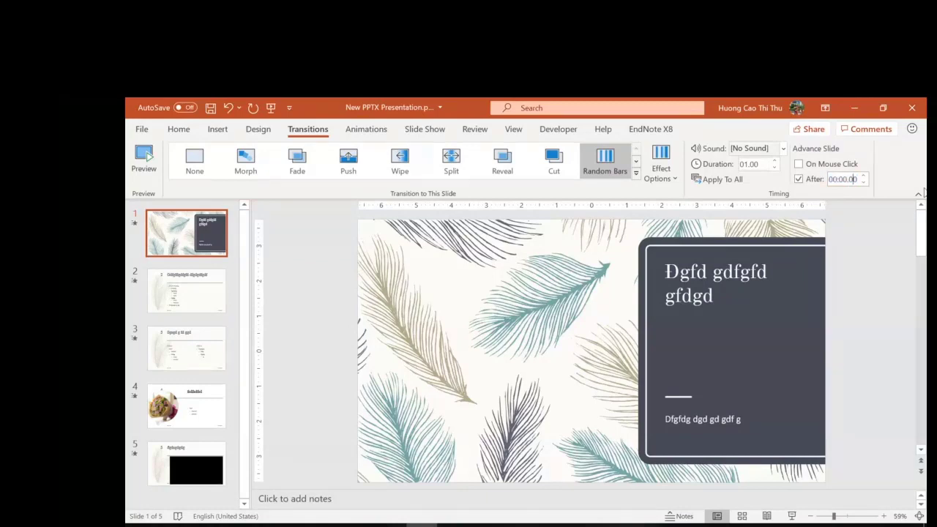
pyautogui.press('Left')
pyautogui.press('Left')
pyautogui.press('Left')
pyautogui.press('BackSpace')
pyautogui.write('3')
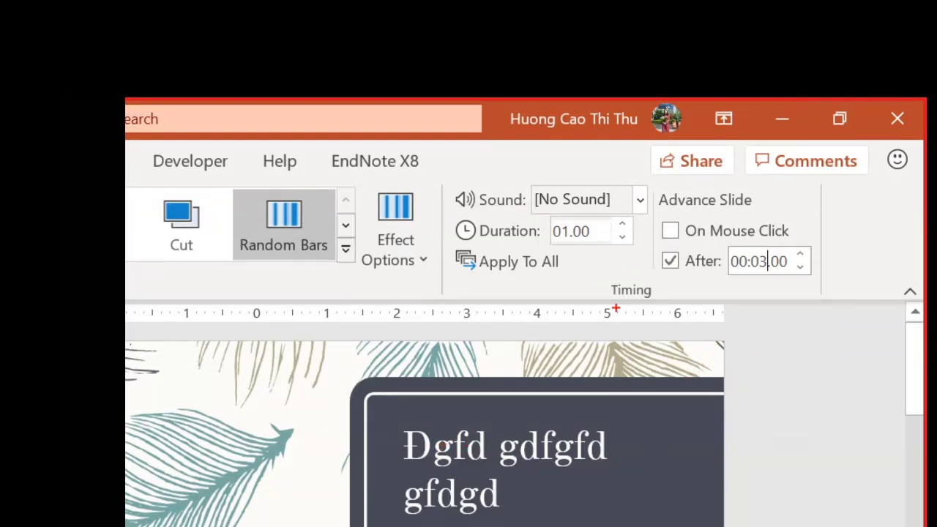
pyautogui.moveTo(594, 268)
pyautogui.mouseDown()
pyautogui.moveTo(516, 233)
pyautogui.moveTo(443, 248)
pyautogui.moveTo(517, 299)
pyautogui.moveTo(589, 269)
pyautogui.mouseUp()
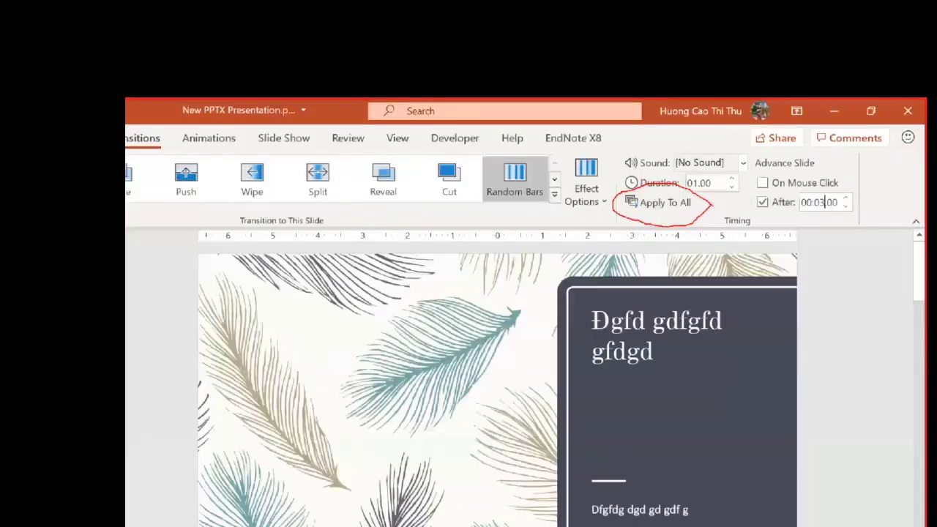
pyautogui.click(665, 202)
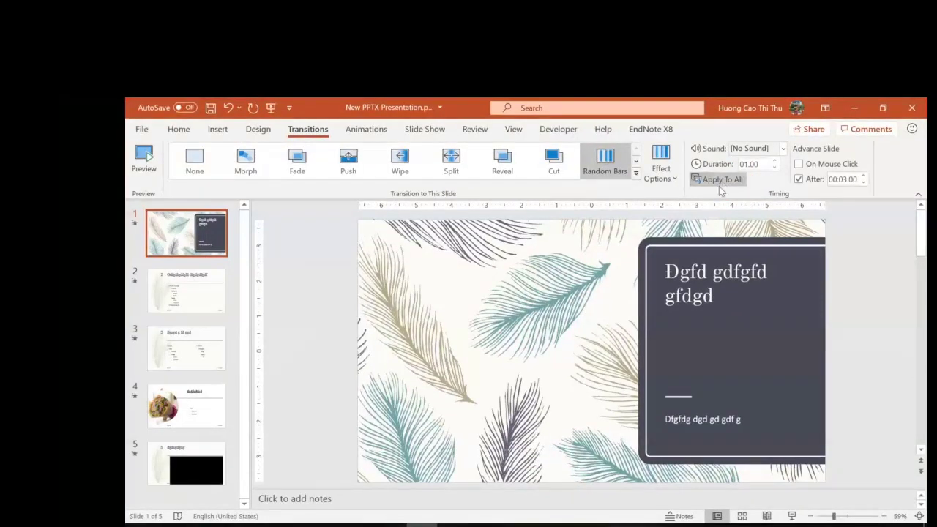
pyautogui.click(717, 180)
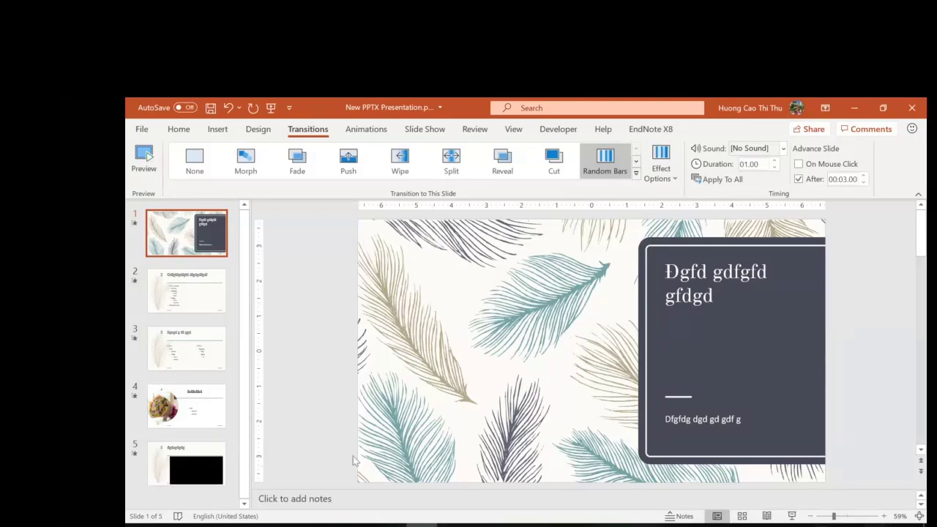
# Open slide 4 with the bouquet photo and show the Slide Show setup options.
pyautogui.click(181, 410)
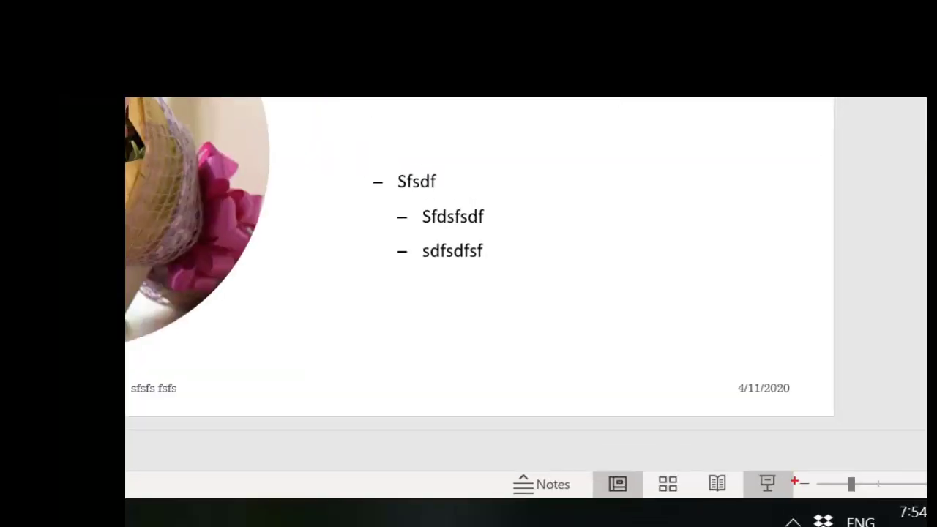
pyautogui.moveTo(794, 481)
pyautogui.mouseDown()
pyautogui.moveTo(743, 474)
pyautogui.moveTo(785, 501)
pyautogui.moveTo(782, 471)
pyautogui.mouseUp()
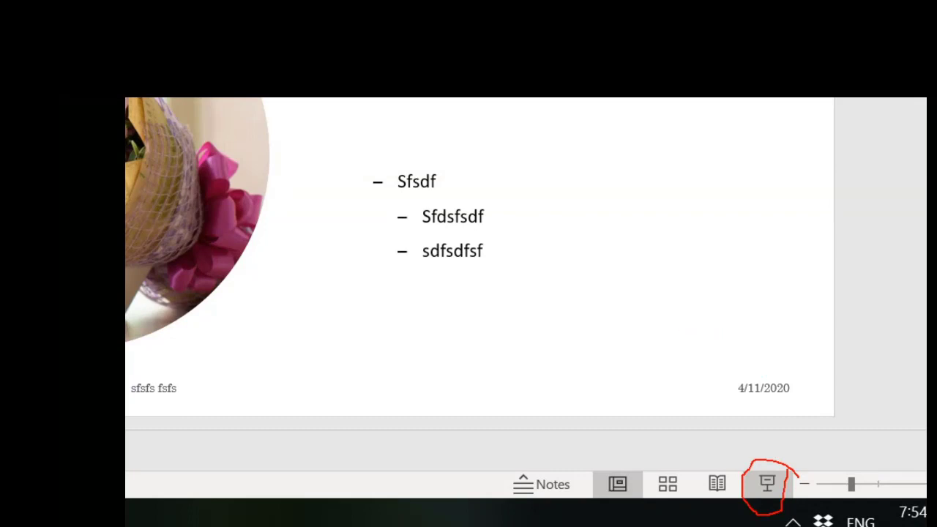
pyautogui.press('Escape')
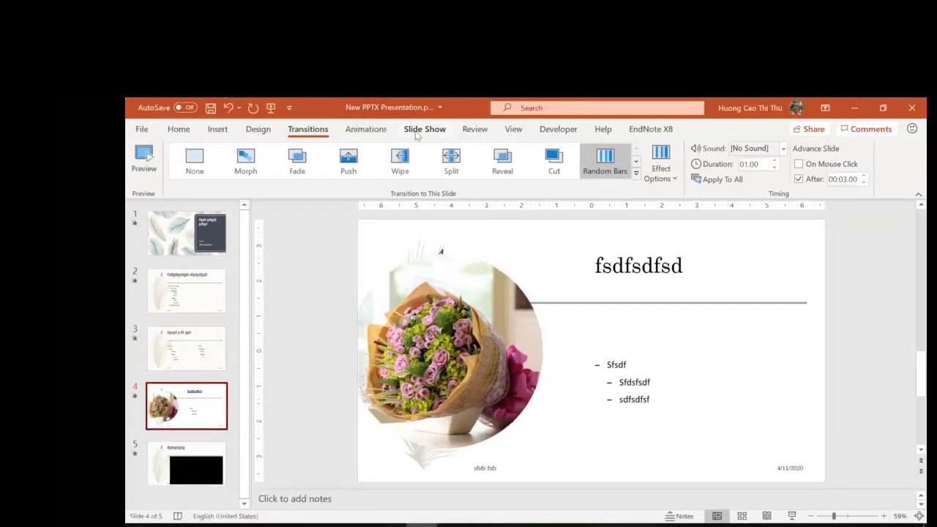
pyautogui.click(432, 130)
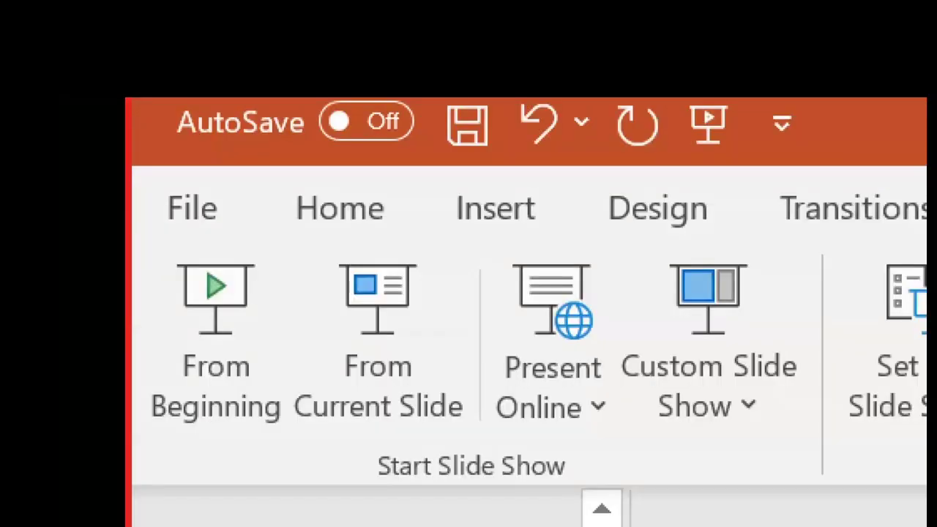
pyautogui.moveTo(147, 433); pyautogui.dragTo(244, 441)
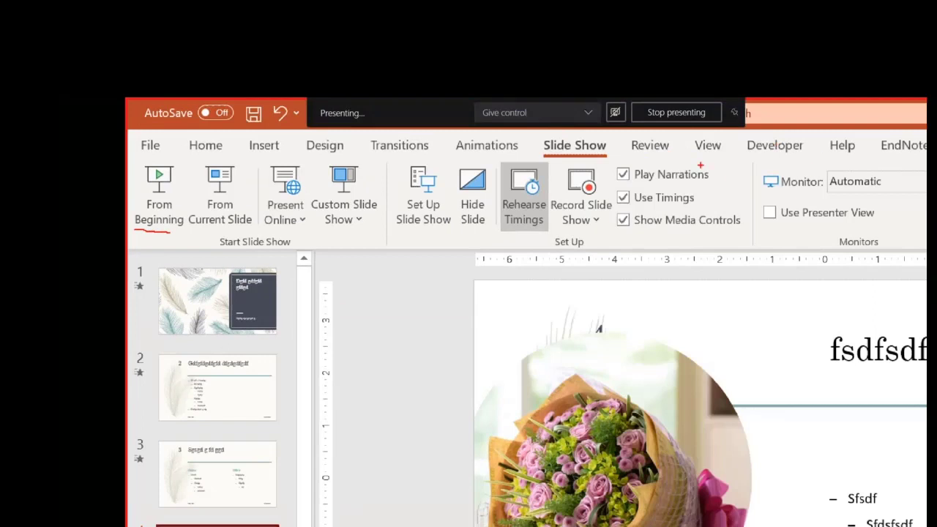
pyautogui.moveTo(643, 153)
pyautogui.mouseDown()
pyautogui.moveTo(556, 134)
pyautogui.moveTo(623, 163)
pyautogui.moveTo(609, 144)
pyautogui.mouseUp()
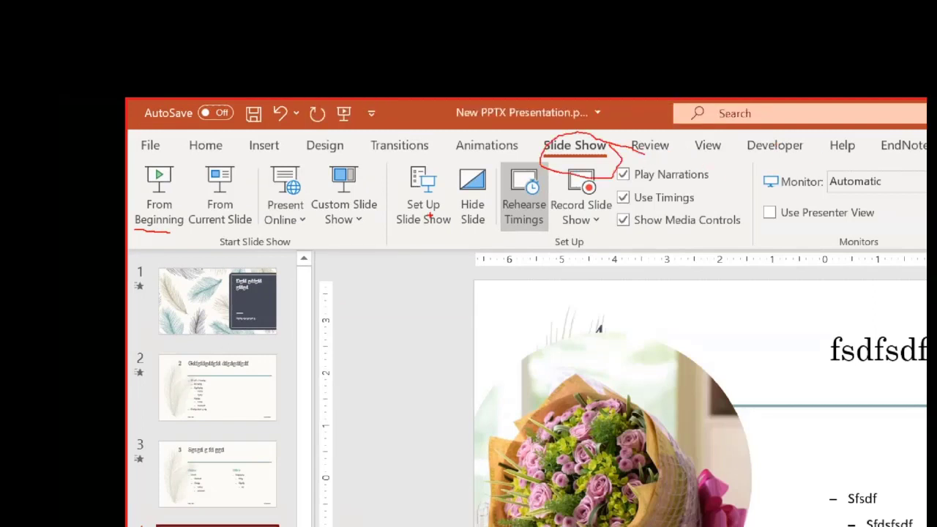
pyautogui.moveTo(143, 230)
pyautogui.mouseDown()
pyautogui.moveTo(180, 233)
pyautogui.moveTo(129, 228)
pyautogui.mouseUp()
pyautogui.moveTo(230, 233)
pyautogui.mouseDown()
pyautogui.moveTo(184, 237)
pyautogui.moveTo(268, 238)
pyautogui.moveTo(207, 238)
pyautogui.mouseUp()
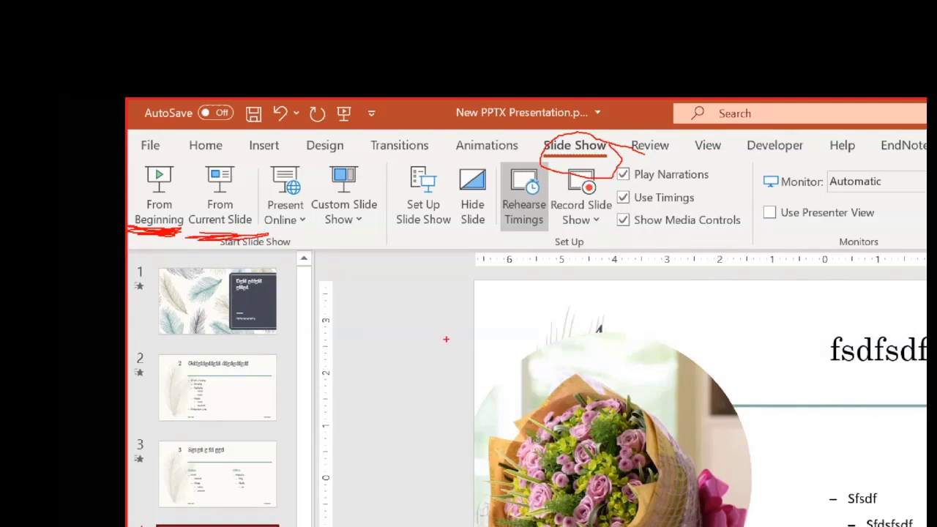
pyautogui.press('Escape')
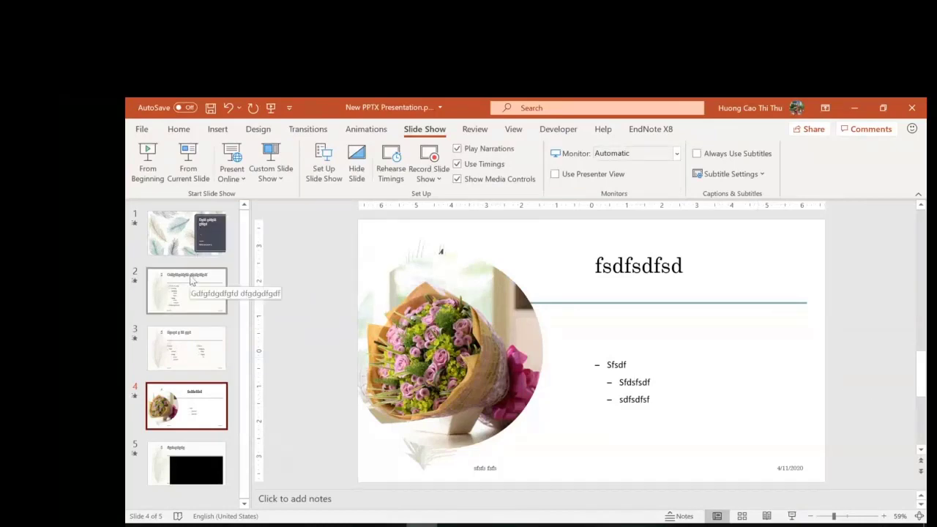
# Run the show from the beginning, advance past slide 1, then end it.
pyautogui.press('F5')
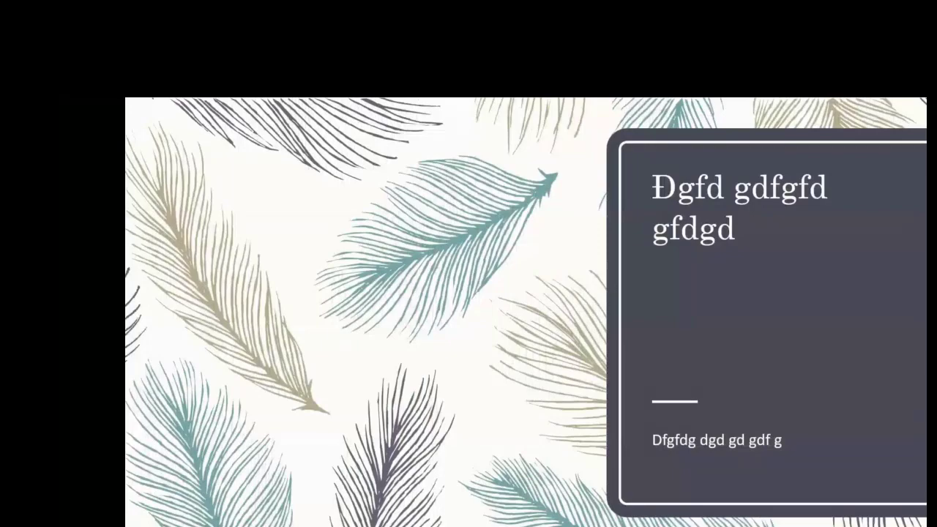
pyautogui.press('Right')
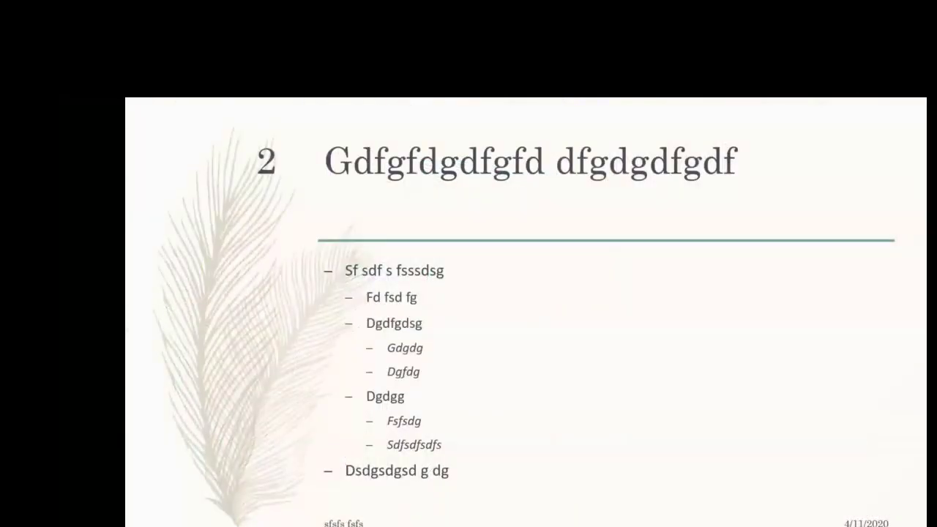
pyautogui.press('Escape')
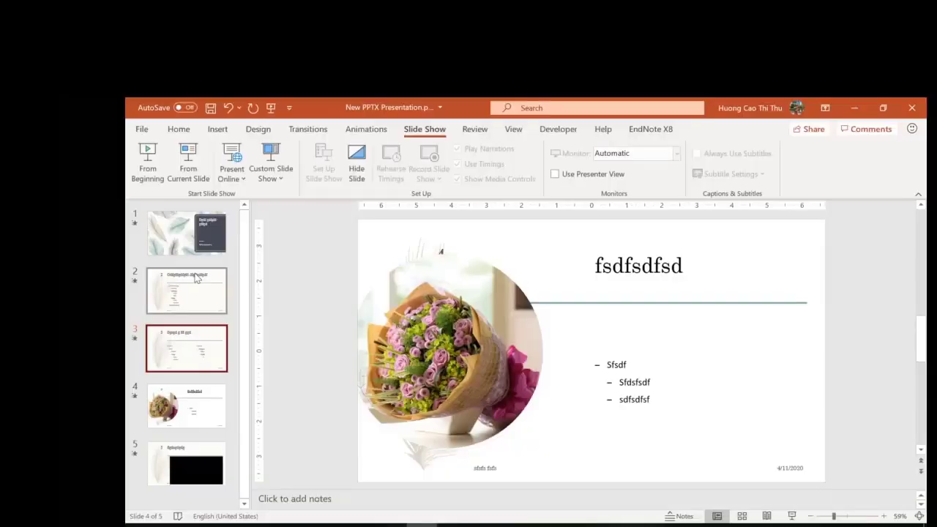
# Switch every slide back to On Mouse Click advancing, then show the animation options.
pyautogui.click(306, 130)
pyautogui.click(799, 179)
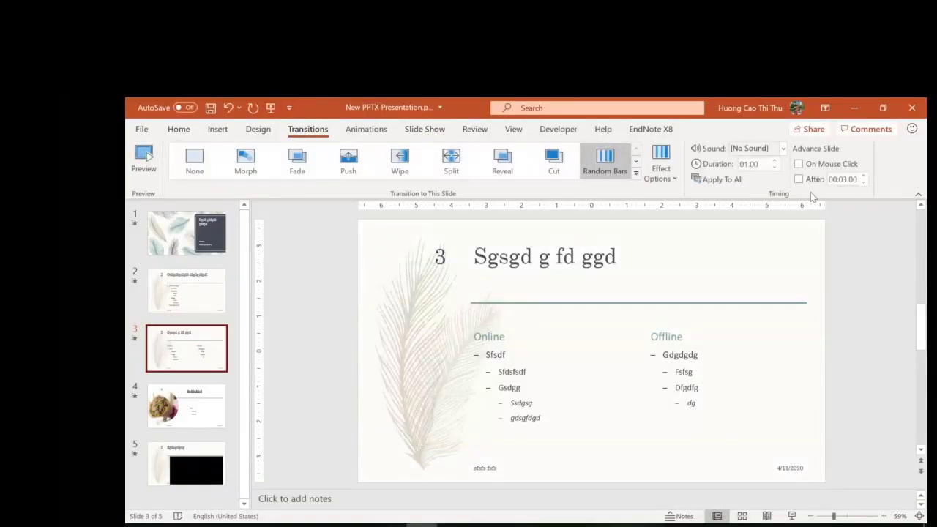
pyautogui.click(799, 164)
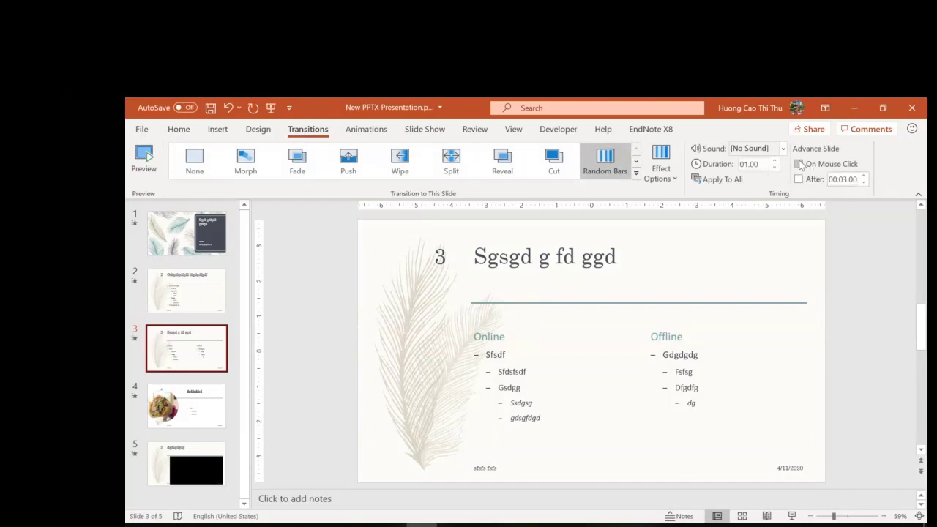
pyautogui.click(713, 179)
pyautogui.click(366, 129)
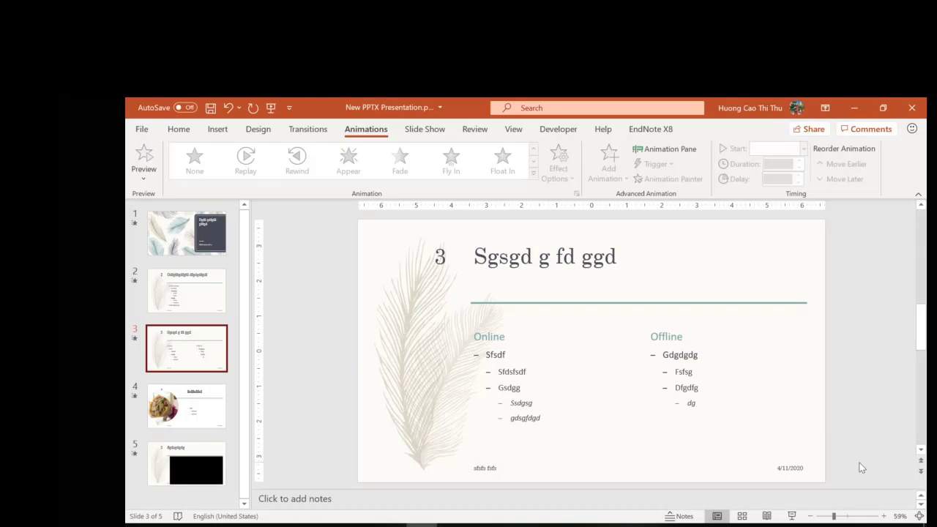
# Try the footer, date and slide-number boxes, then select the whole 'Sgsgd g fd ggd' title box.
pyautogui.click(553, 257)
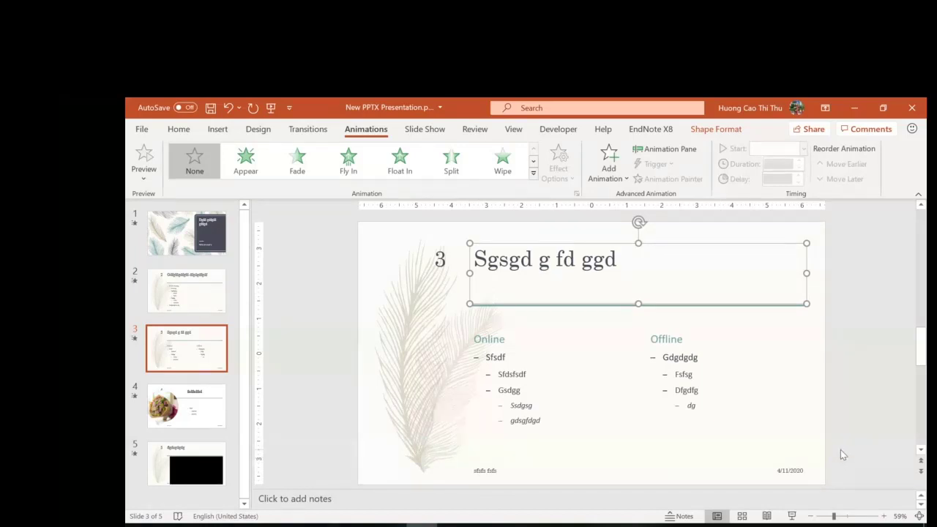
pyautogui.click(484, 470)
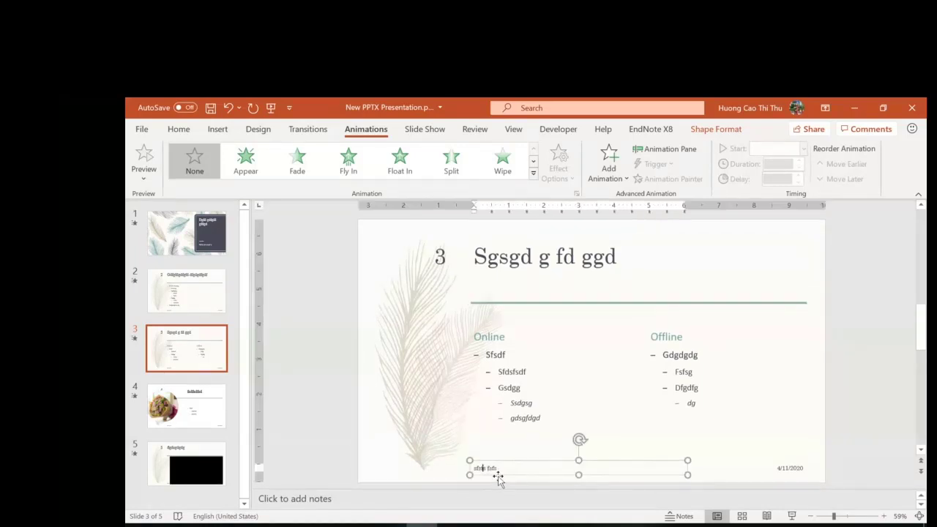
pyautogui.click(785, 468)
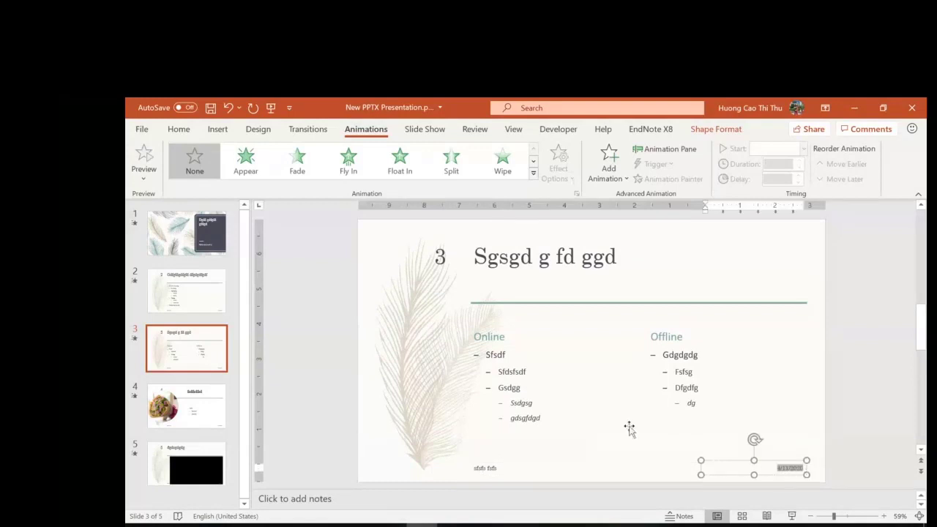
pyautogui.click(440, 256)
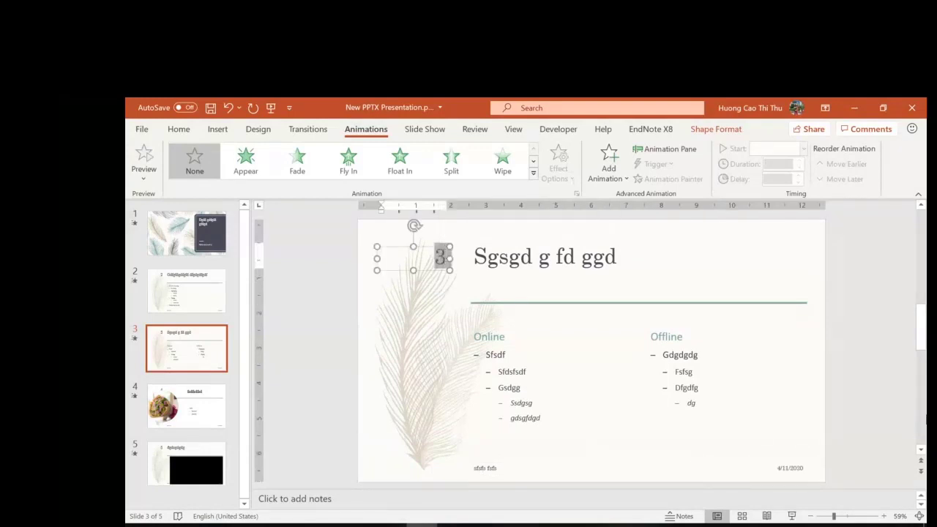
pyautogui.click(292, 342)
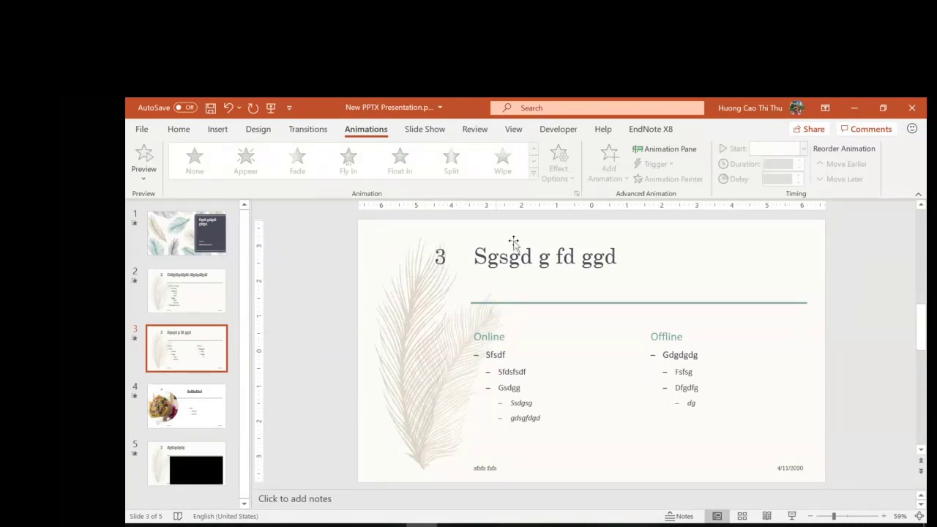
pyautogui.click(535, 263)
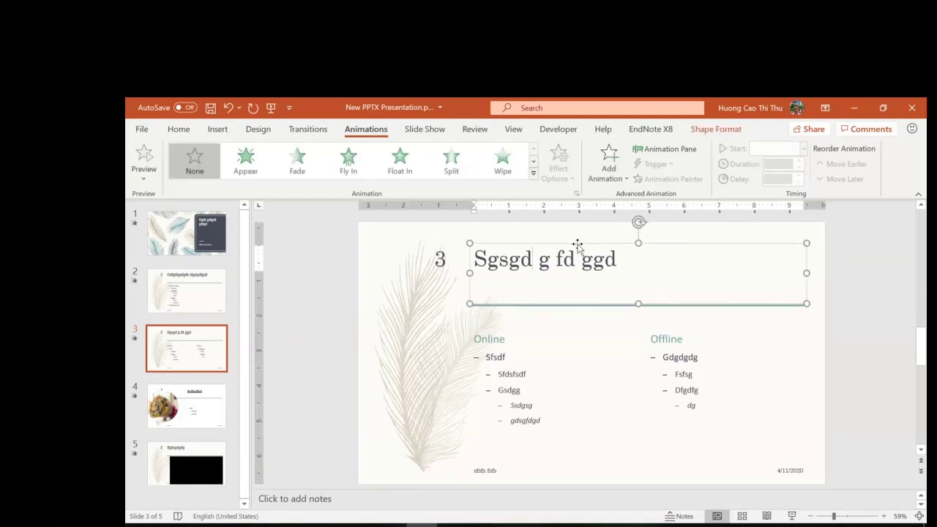
pyautogui.press('Escape')
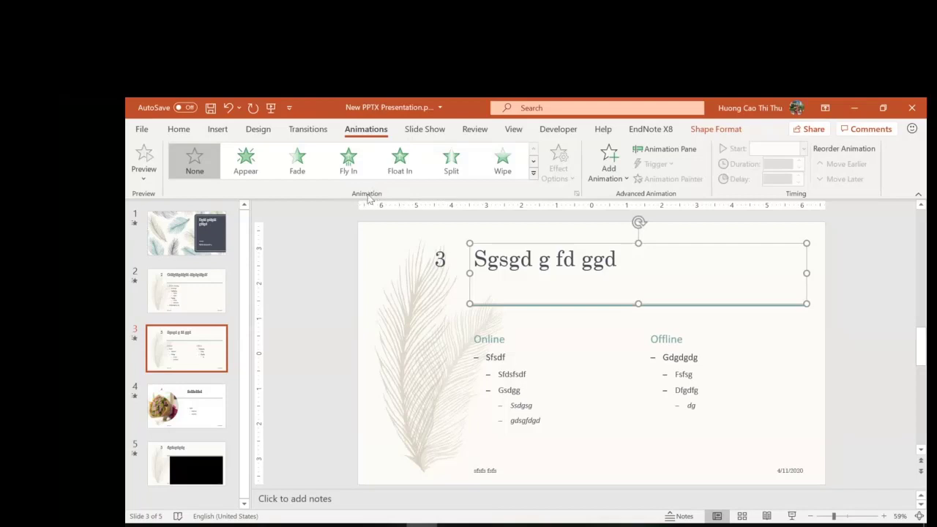
# Expand the animation gallery and scroll through the entrance, emphasis, exit and motion-path effects.
pyautogui.click(534, 174)
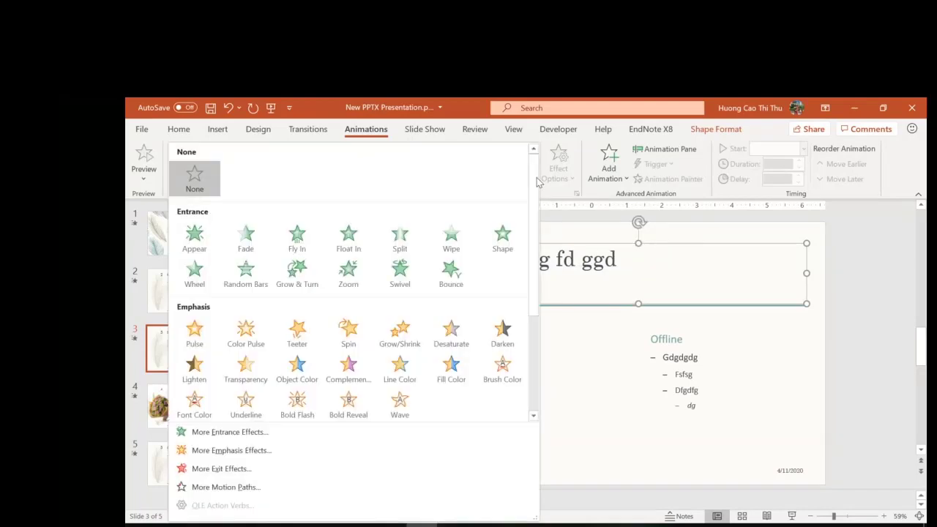
pyautogui.scroll(-5, 534, 233)
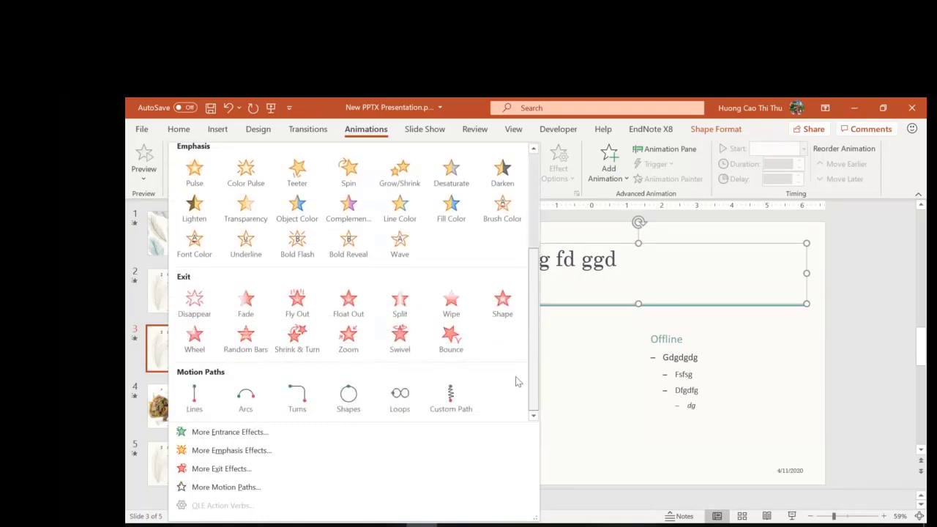
pyautogui.scroll(5, 517, 381)
pyautogui.scroll(-5, 515, 268)
pyautogui.scroll(5, 523, 359)
pyautogui.scroll(-4, 523, 222)
pyautogui.scroll(4, 532, 352)
pyautogui.scroll(-1, 527, 286)
pyautogui.scroll(-3, 527, 286)
pyautogui.scroll(4, 541, 366)
pyautogui.scroll(-4, 543, 357)
pyautogui.scroll(4, 544, 350)
pyautogui.scroll(-2, 522, 291)
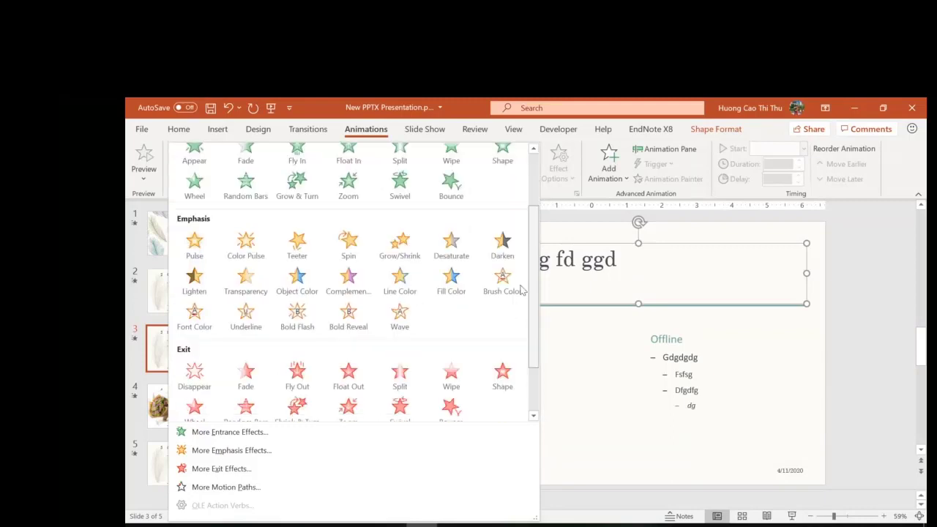
# Bring the Microsoft Teams meeting window to the front.
pyautogui.scroll(-1, 523, 292)
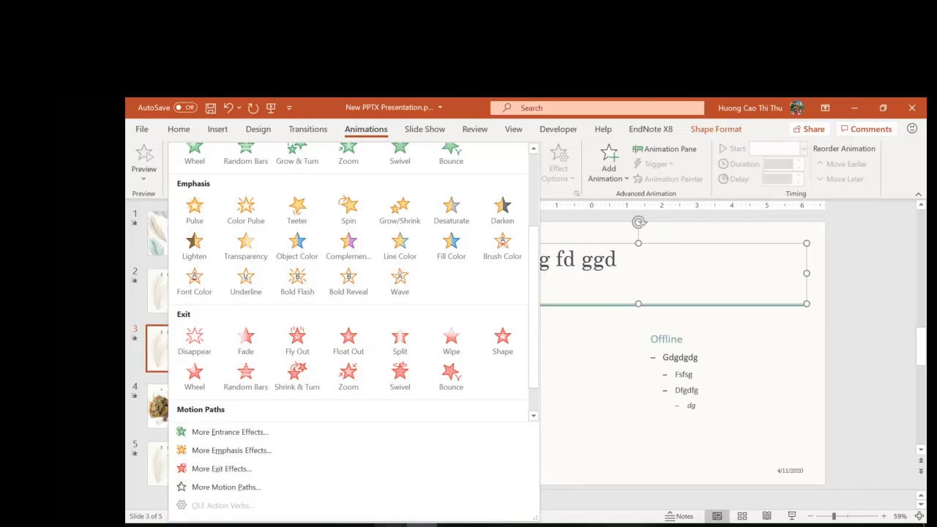
pyautogui.click(388, 525)
pyautogui.click(345, 468)
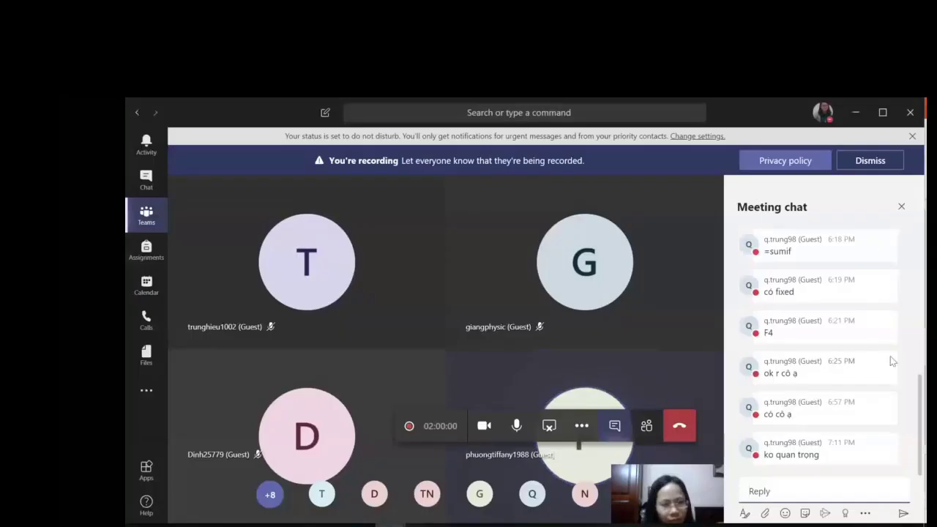
# Close the meeting chat, review the People list, and minimize Teams back to PowerPoint.
pyautogui.click(903, 208)
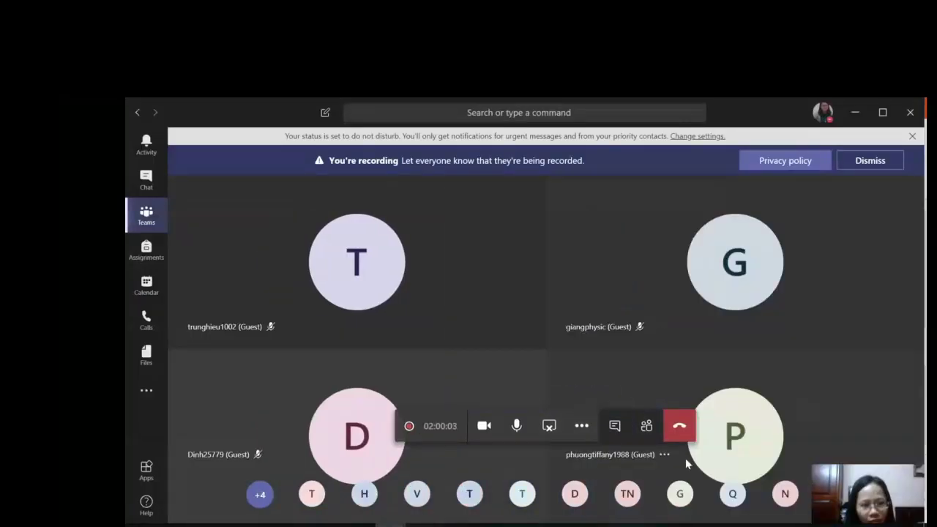
pyautogui.click(647, 428)
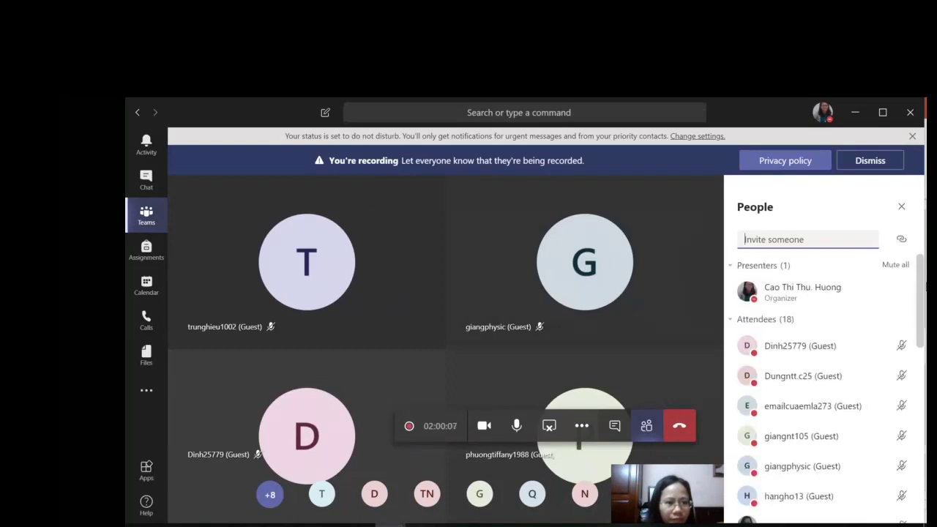
pyautogui.scroll(-1, 820, 396)
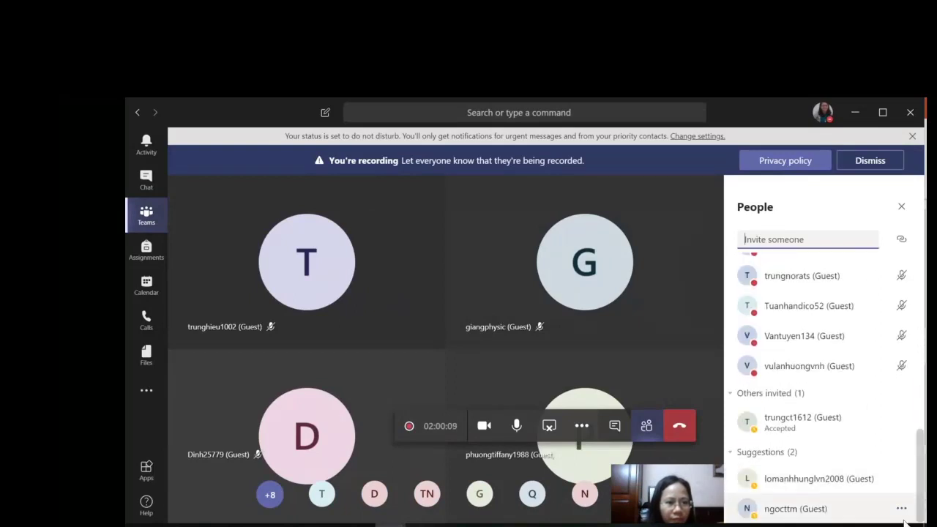
pyautogui.click(853, 115)
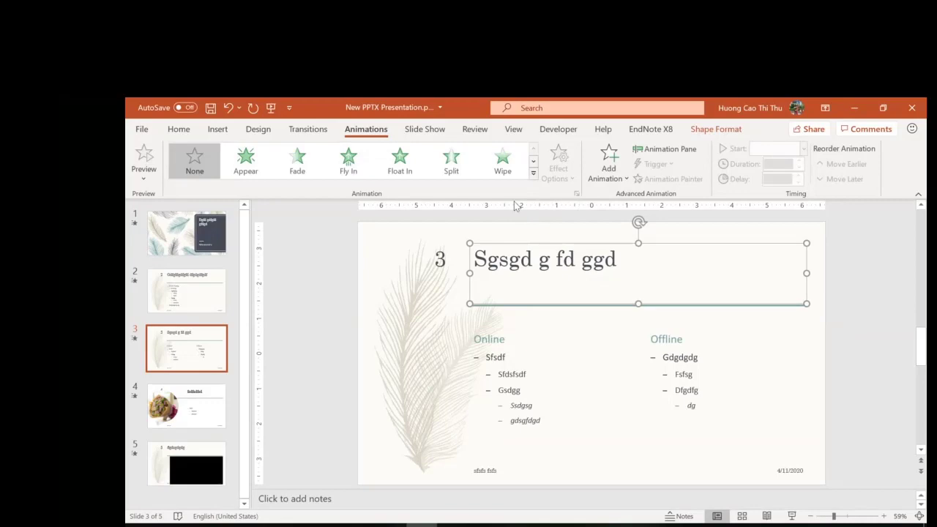
pyautogui.click(533, 173)
pyautogui.moveTo(538, 252); pyautogui.dragTo(533, 412)
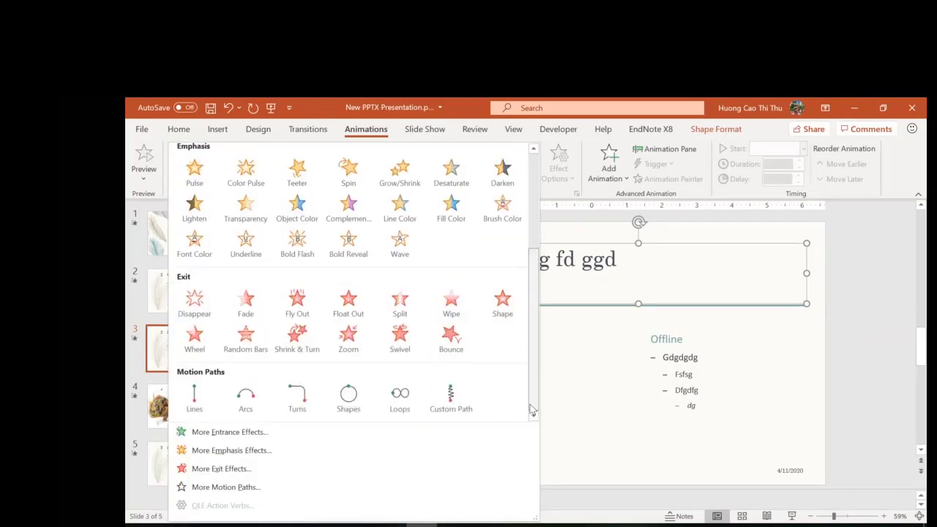
pyautogui.scroll(5, 533, 417)
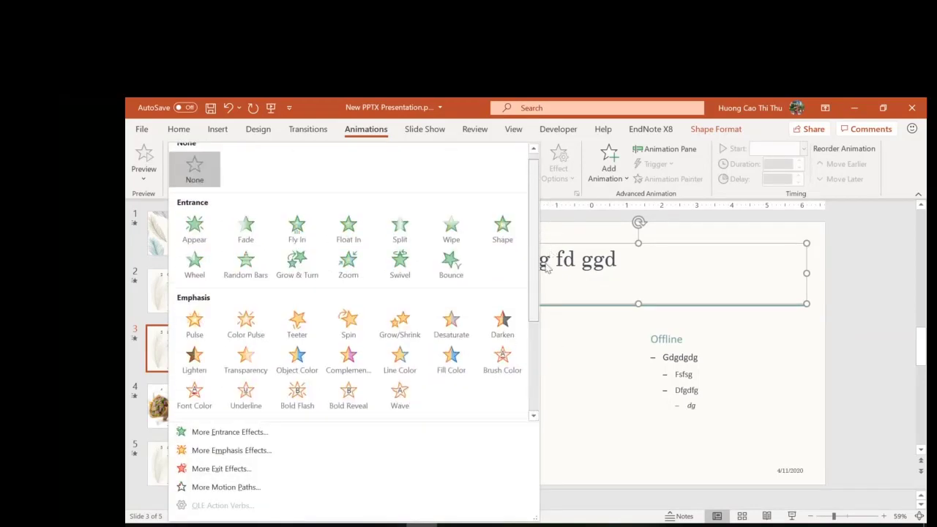
pyautogui.scroll(-5, 524, 371)
pyautogui.scroll(5, 521, 307)
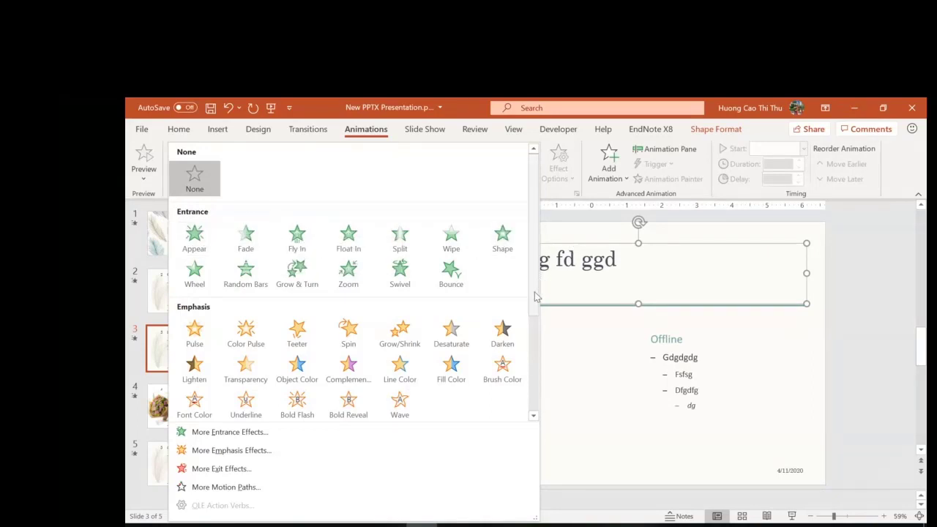
pyautogui.moveTo(535, 296); pyautogui.dragTo(535, 366)
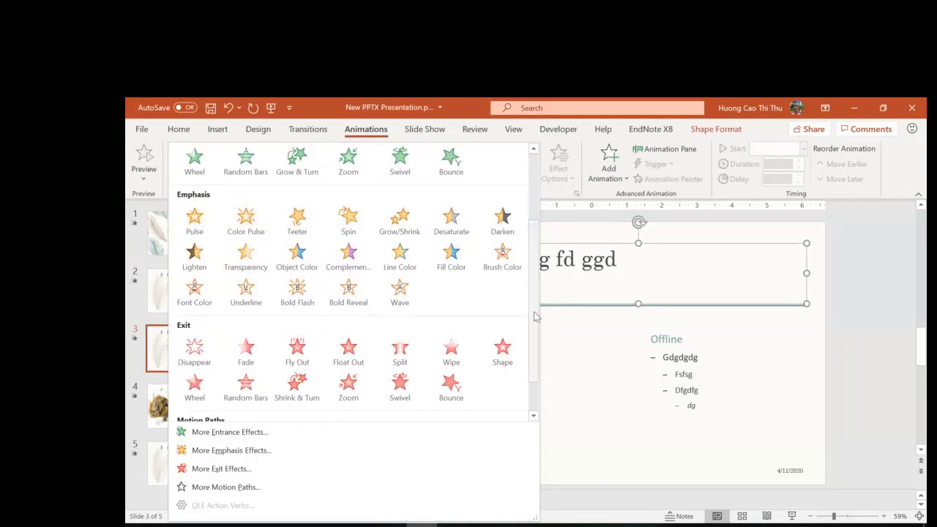
pyautogui.moveTo(534, 312); pyautogui.dragTo(538, 362)
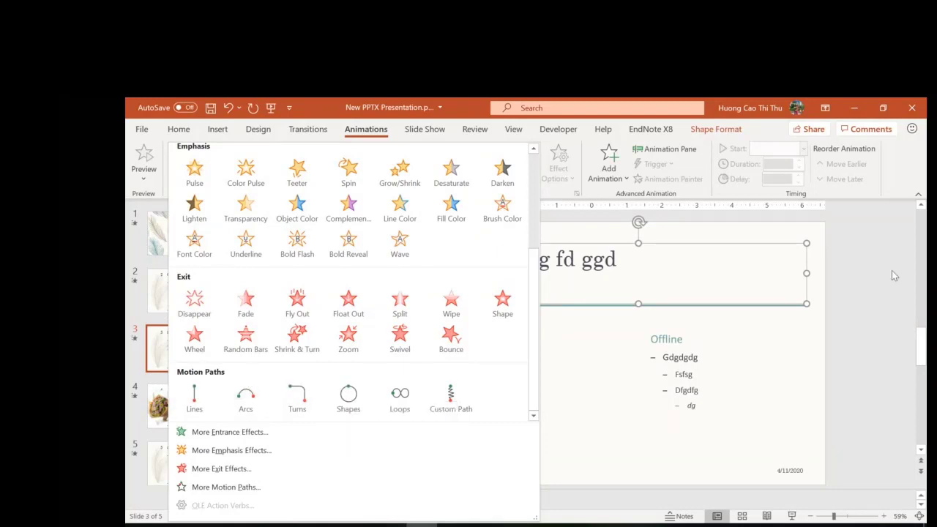
pyautogui.click(915, 308)
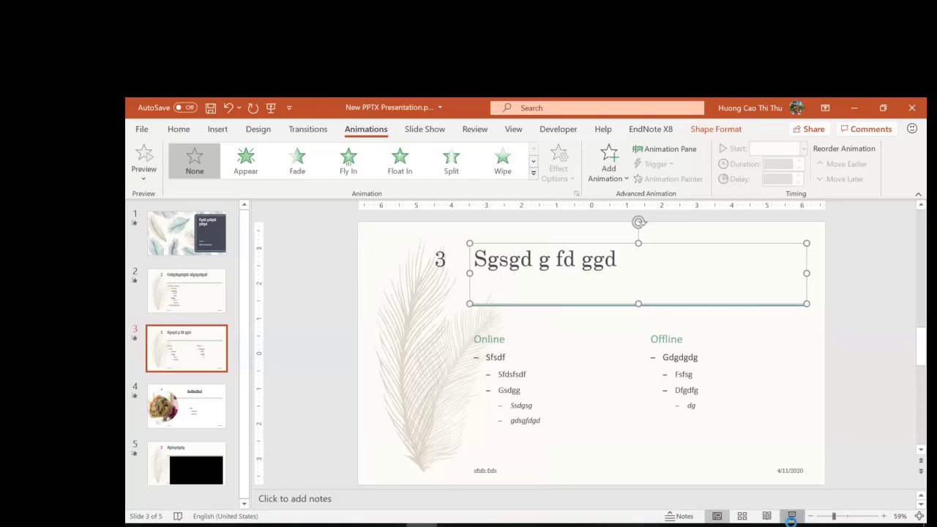
pyautogui.click(791, 516)
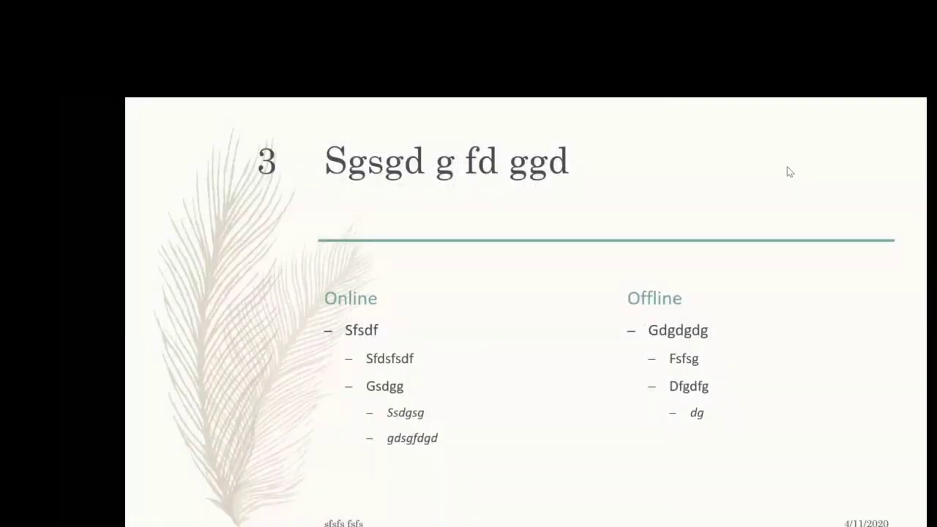
pyautogui.press('Escape')
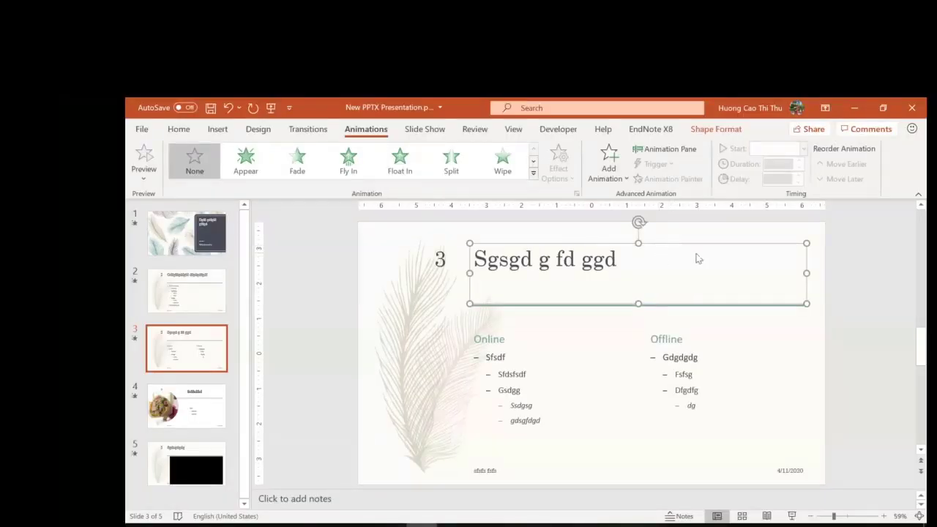
# Give the slide 3 title a Fly In entrance effect, preview it, and check it in a slide show.
pyautogui.click(534, 174)
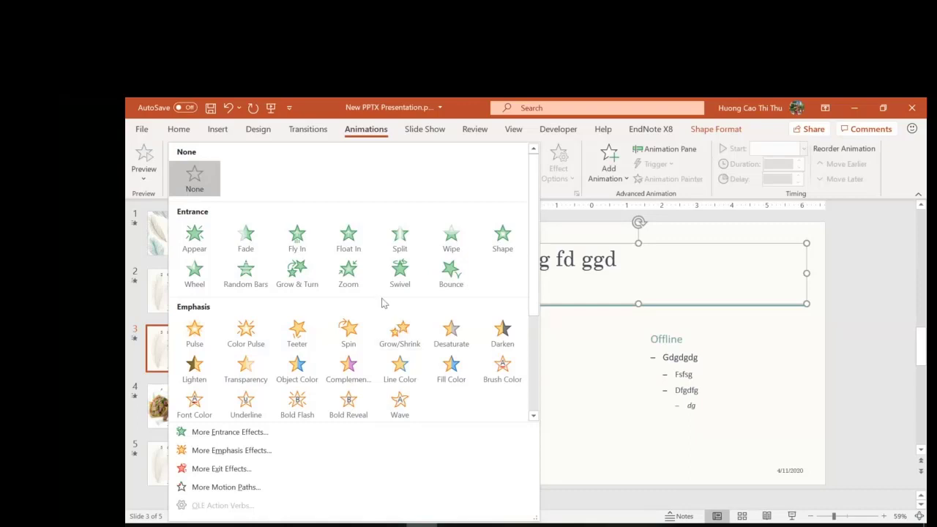
pyautogui.click(297, 238)
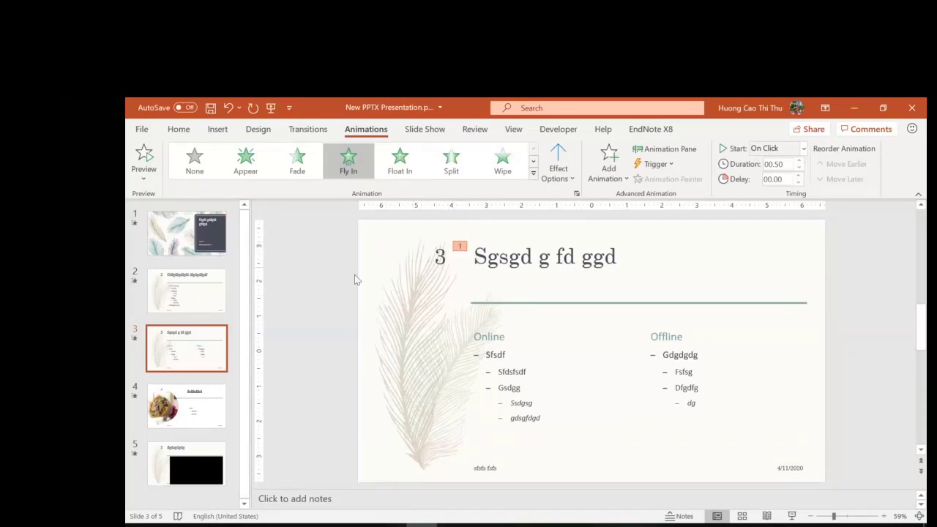
pyautogui.click(143, 155)
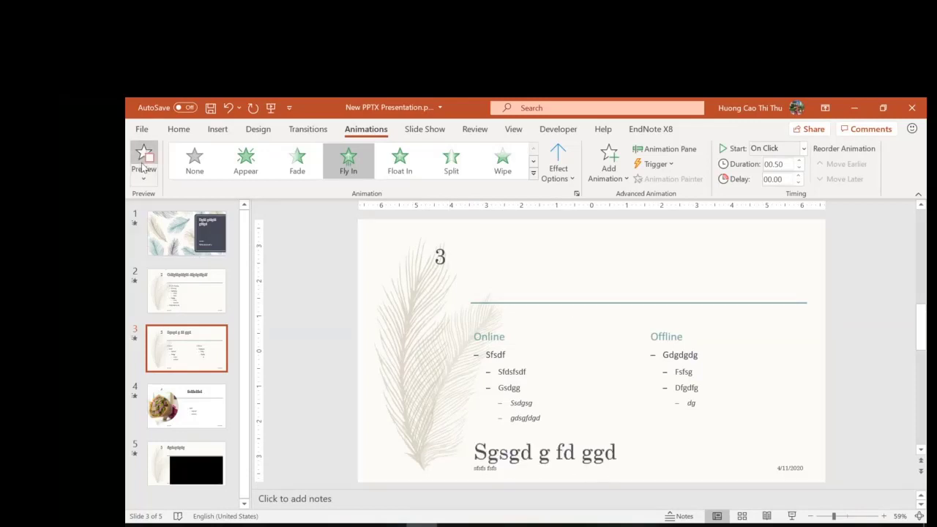
pyautogui.click(144, 168)
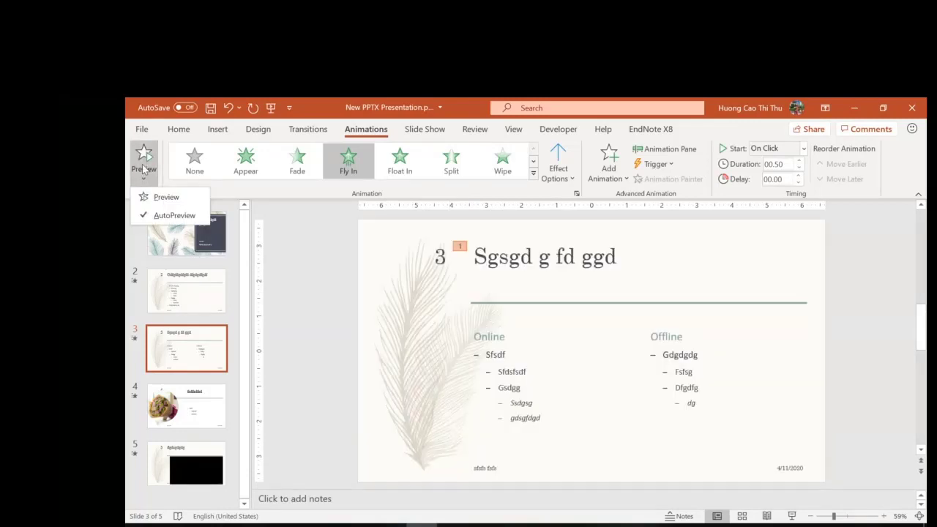
pyautogui.click(154, 164)
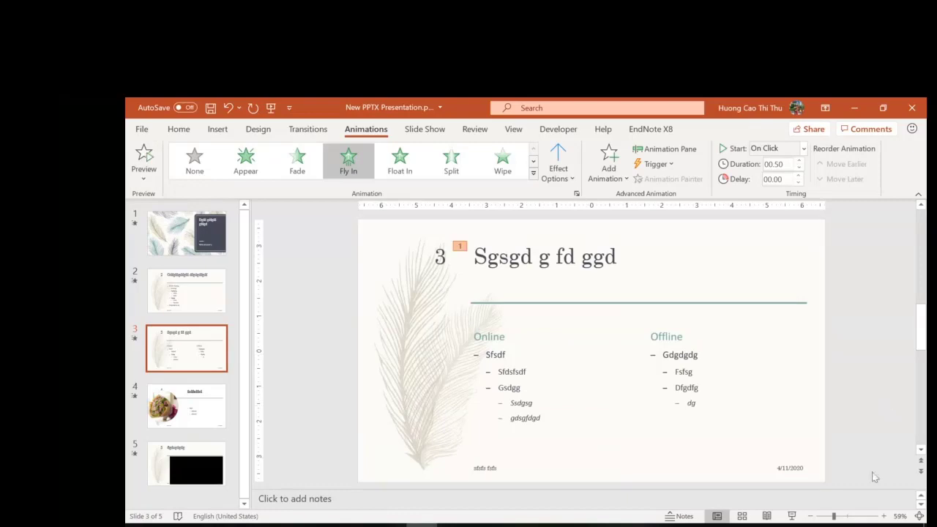
pyautogui.click(791, 516)
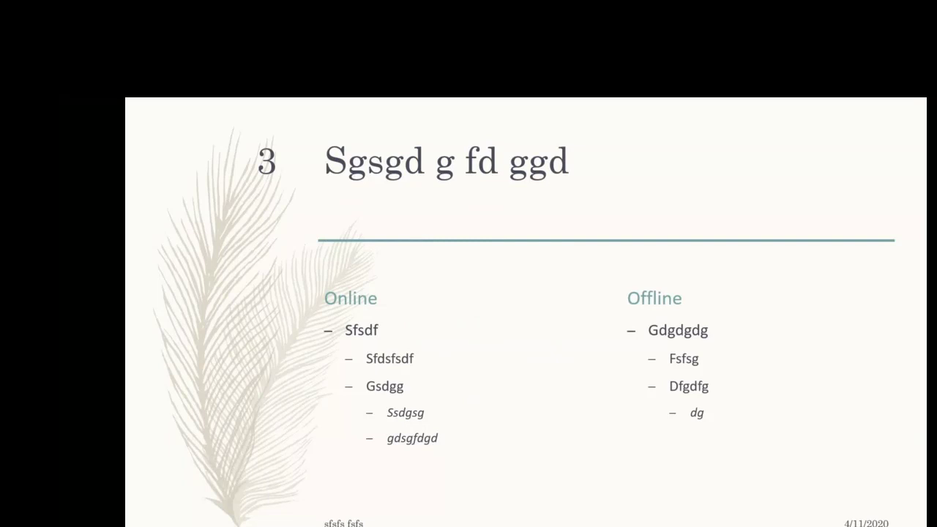
pyautogui.press('Escape')
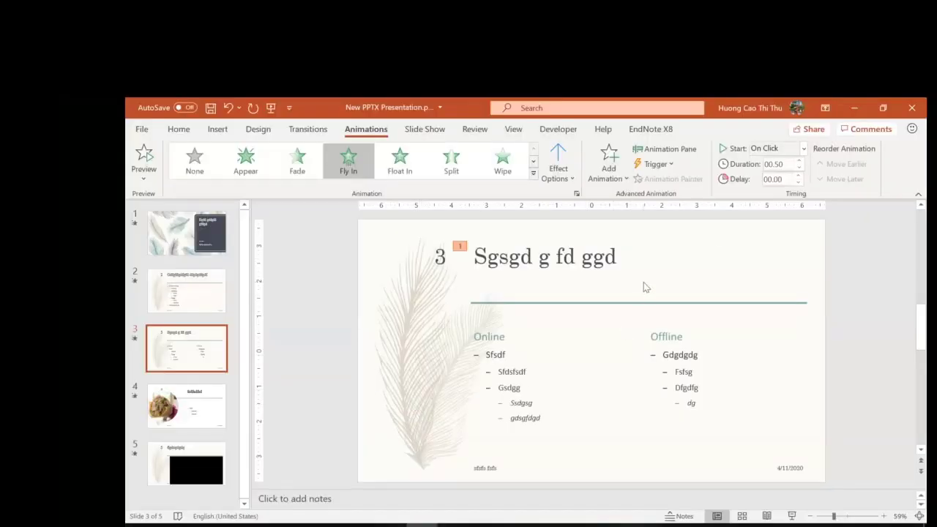
# Reselect the title and browse the animation effects without applying any, then go to Insert.
pyautogui.click(839, 302)
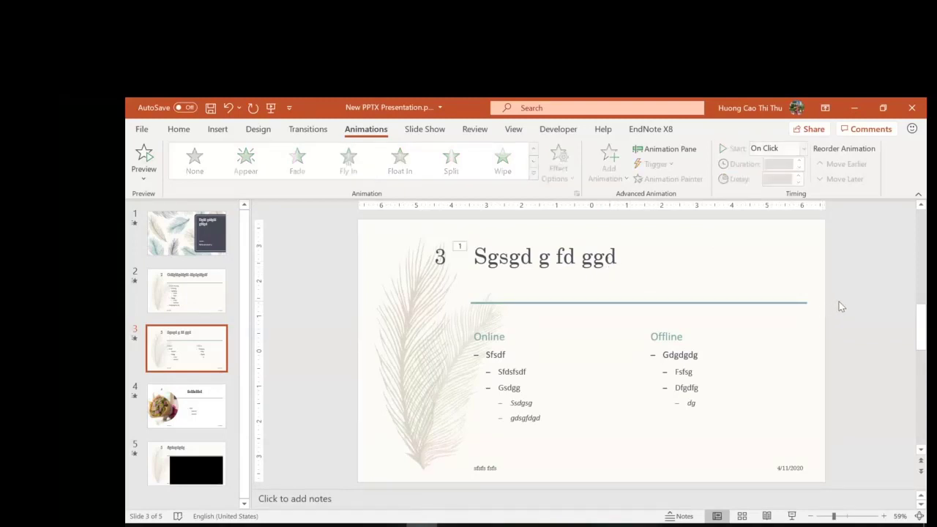
pyautogui.click(604, 258)
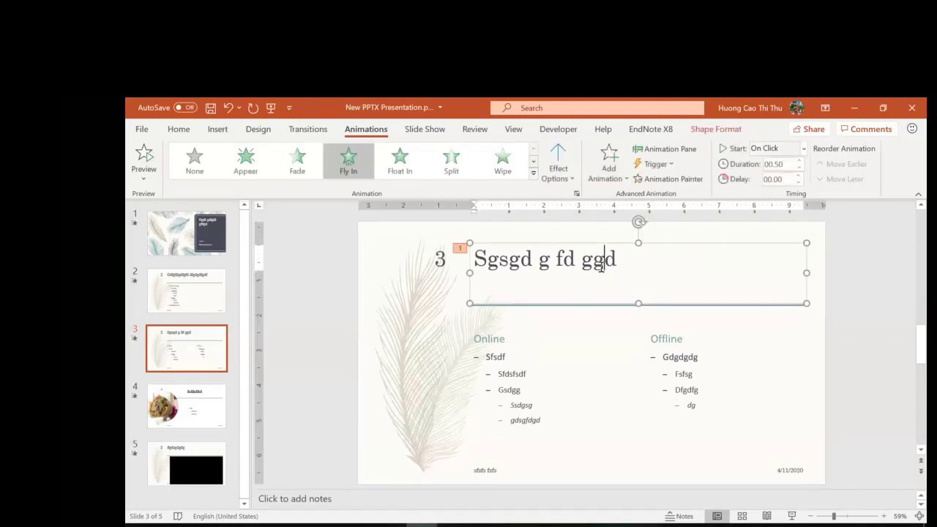
pyautogui.click(533, 176)
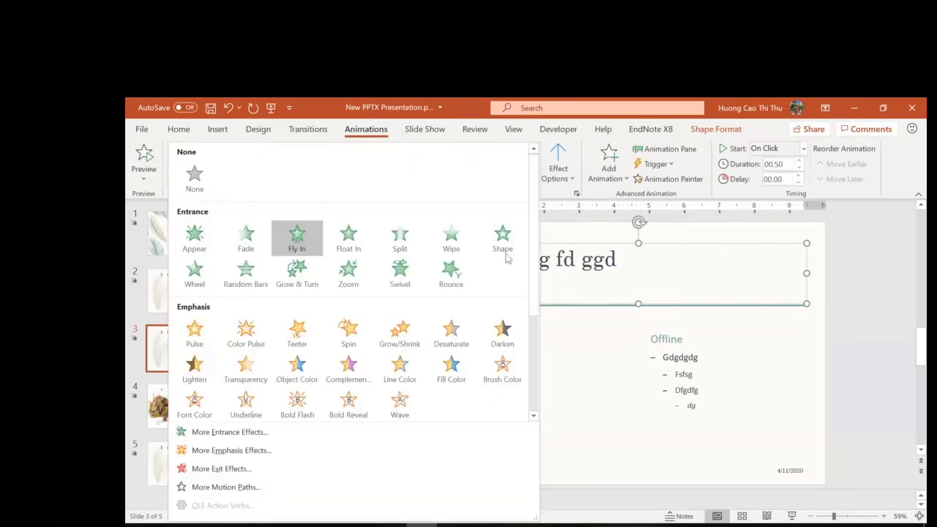
pyautogui.moveTo(539, 253); pyautogui.dragTo(502, 351)
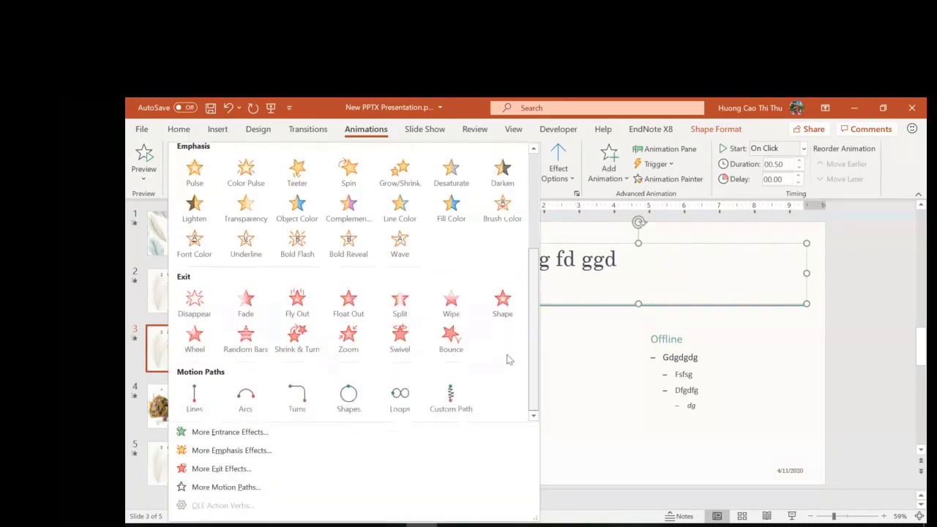
pyautogui.moveTo(517, 330); pyautogui.dragTo(532, 359)
pyautogui.scroll(5, 532, 386)
pyautogui.scroll(-5, 532, 384)
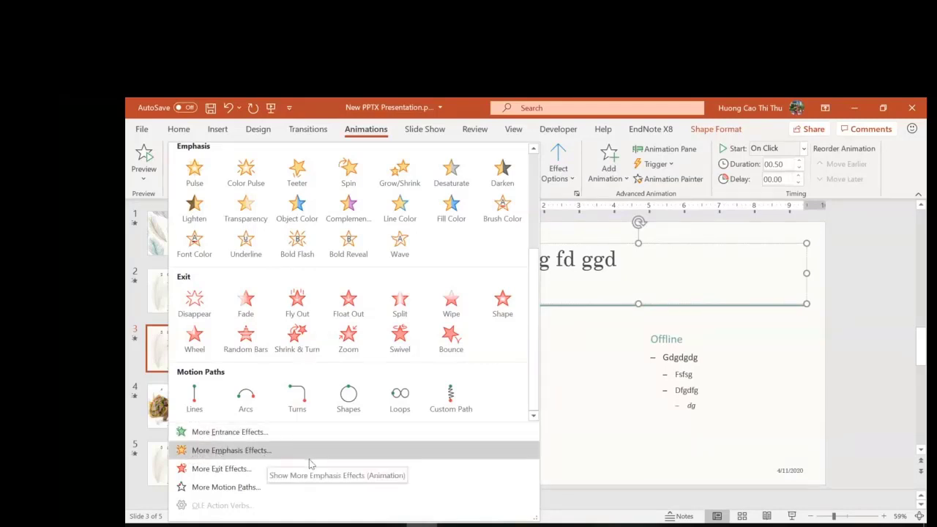
pyautogui.click(795, 391)
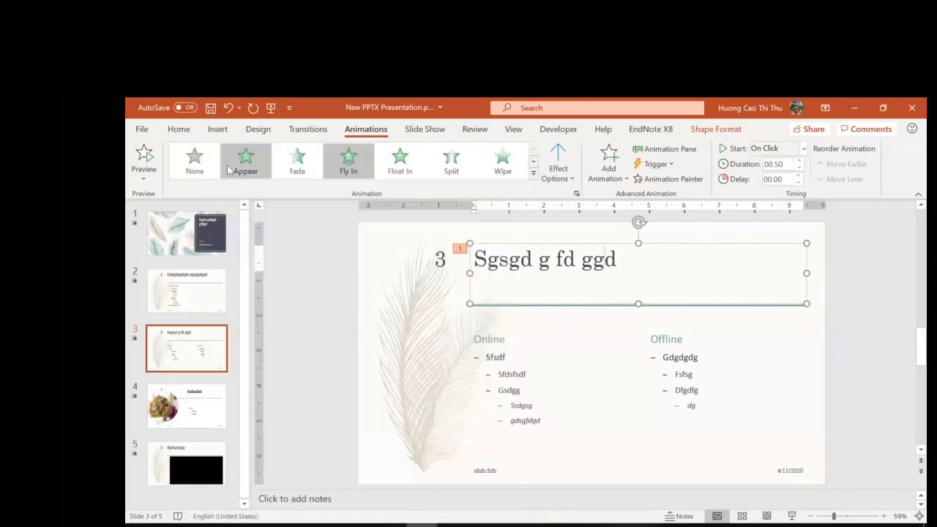
pyautogui.click(217, 128)
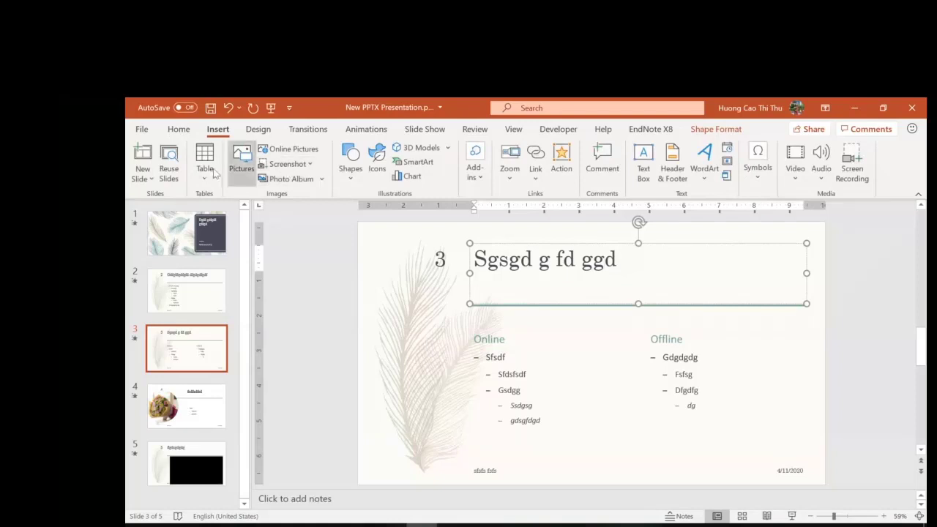
# Add a blank slide 4 and draw a heart shape to the right of the feather.
pyautogui.click(142, 173)
pyautogui.click(181, 369)
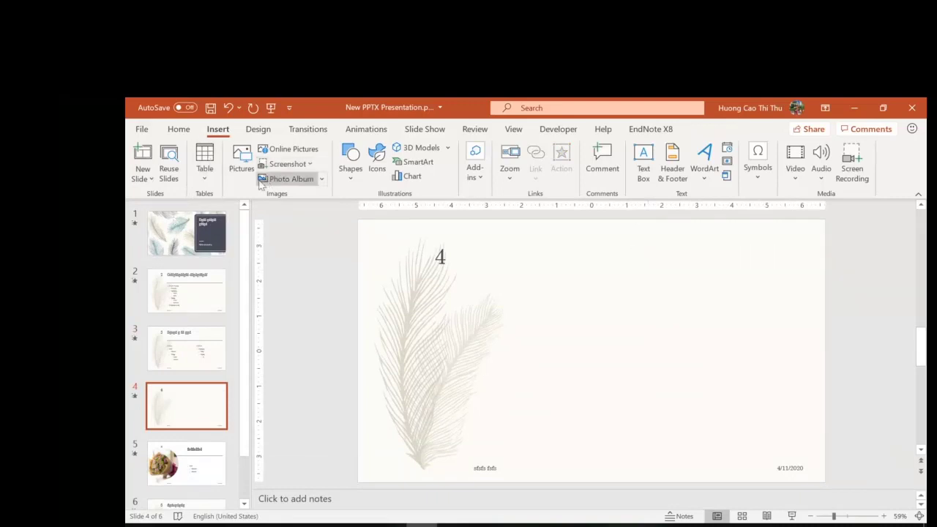
pyautogui.click(350, 165)
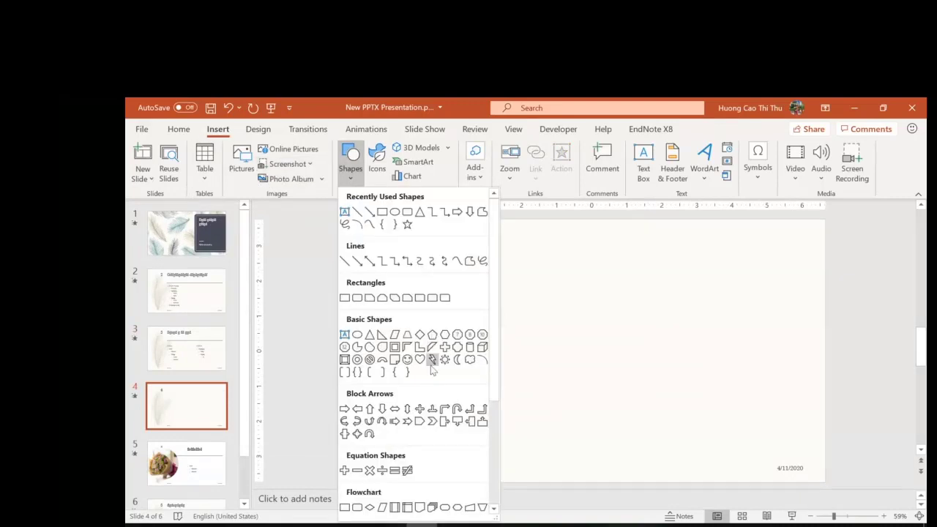
pyautogui.click(420, 360)
pyautogui.moveTo(518, 260); pyautogui.dragTo(567, 367)
# Give the heart the gold theme style and resize it to 1.2 by 1.33 inches.
pyautogui.click(410, 173)
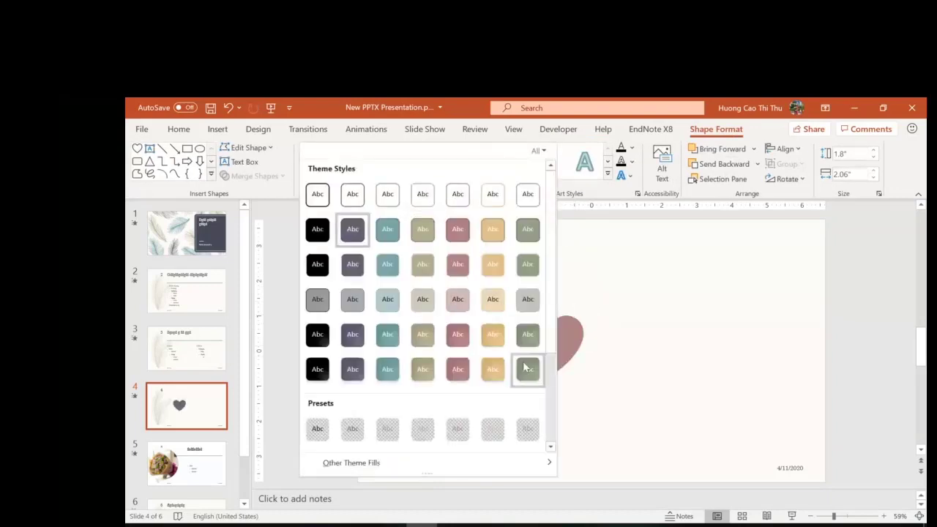
pyautogui.click(494, 368)
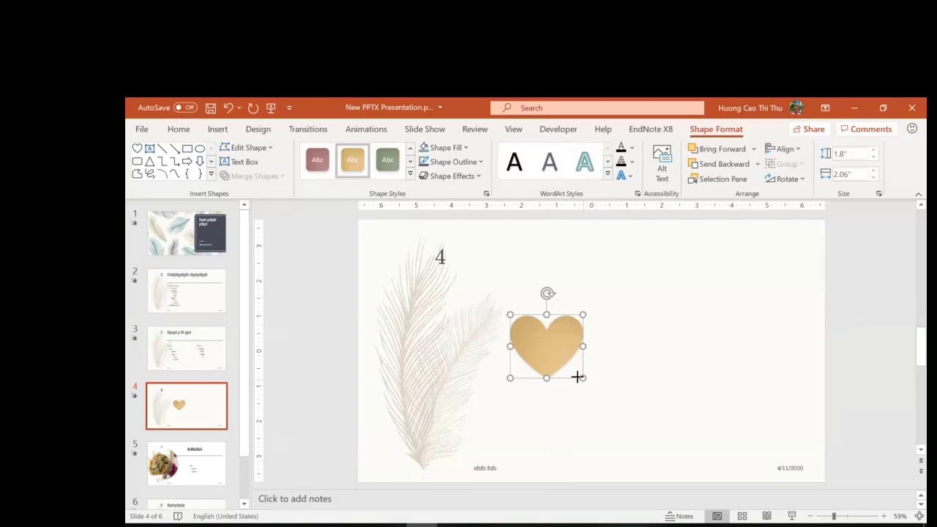
pyautogui.moveTo(578, 377); pyautogui.dragTo(557, 357)
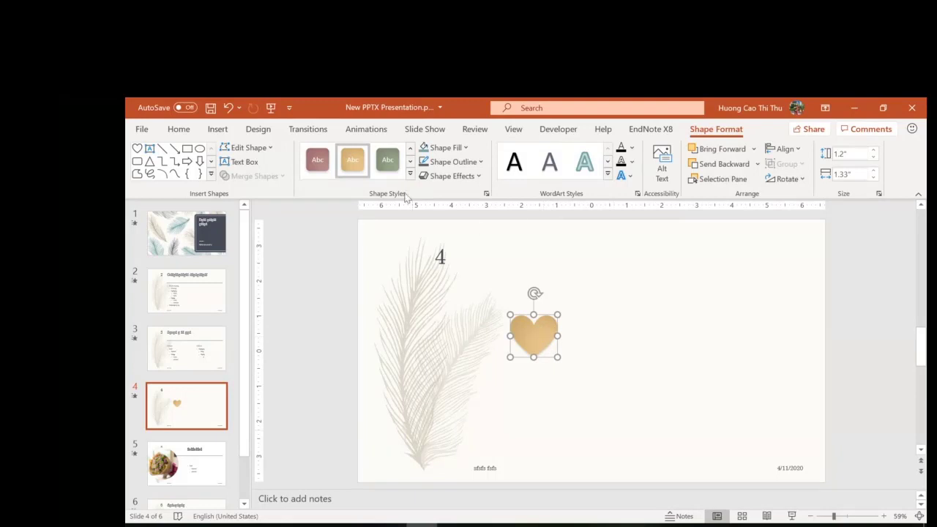
# Apply the Loops motion path to the heart, starting on click with 02.00 duration.
pyautogui.click(366, 129)
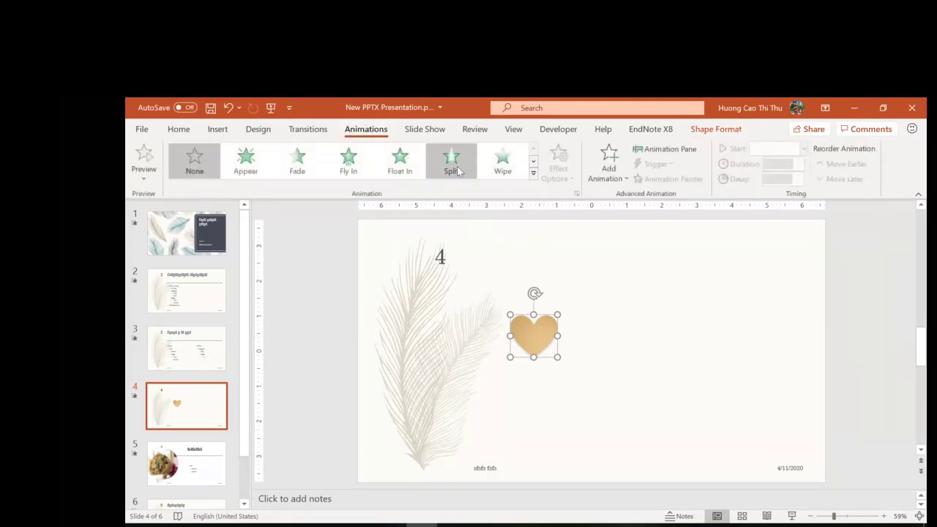
pyautogui.click(534, 174)
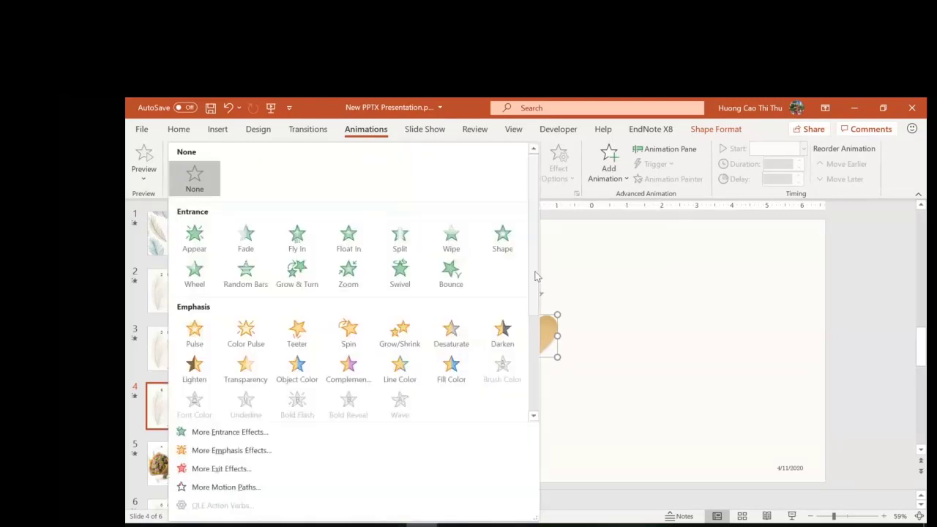
pyautogui.moveTo(535, 276); pyautogui.dragTo(543, 385)
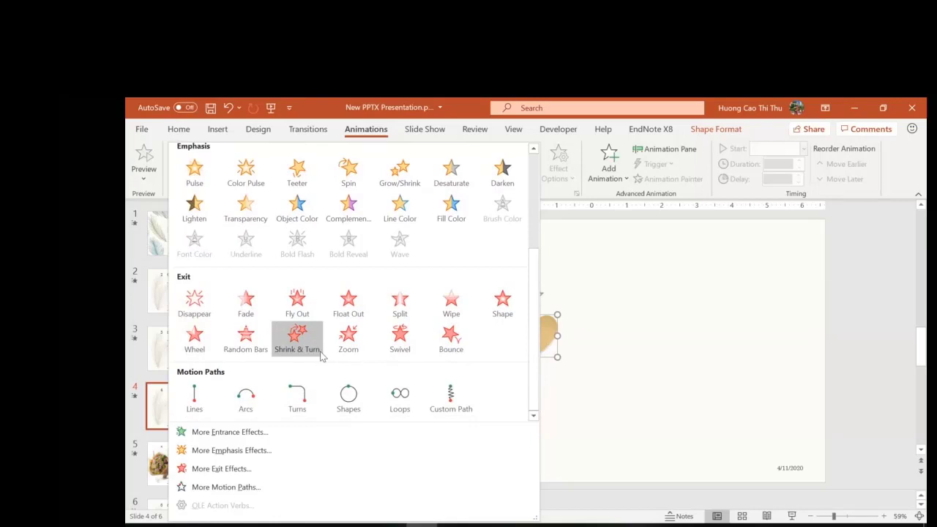
pyautogui.click(408, 406)
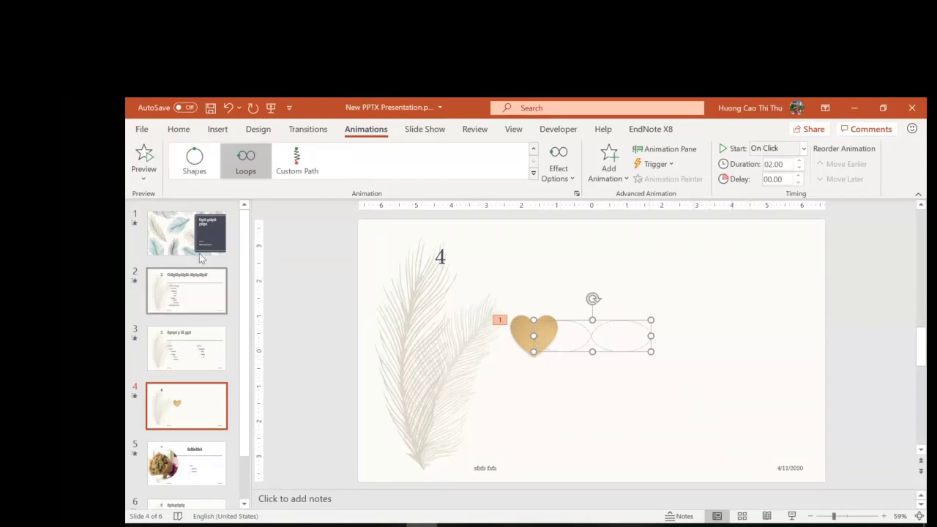
# Preview the Loops path, stretch it outward toward the slide's right side, and preview again.
pyautogui.click(144, 157)
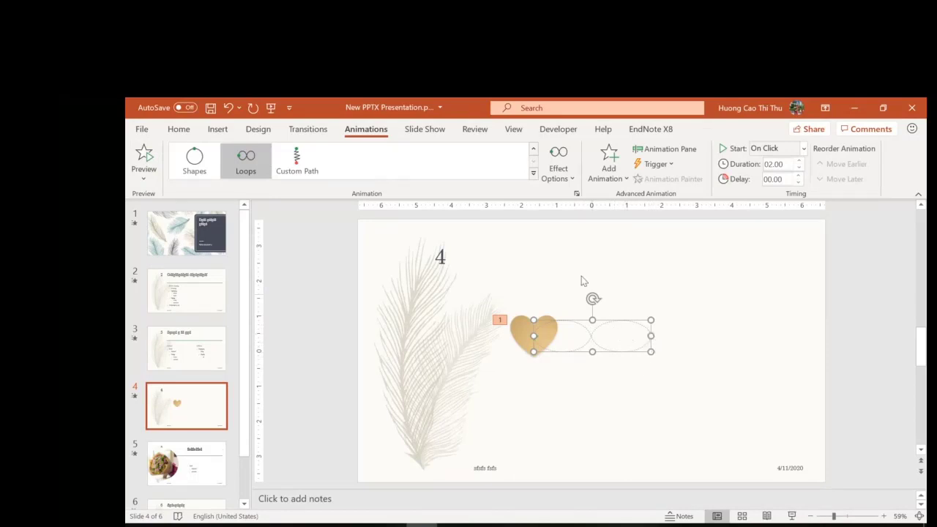
pyautogui.click(533, 174)
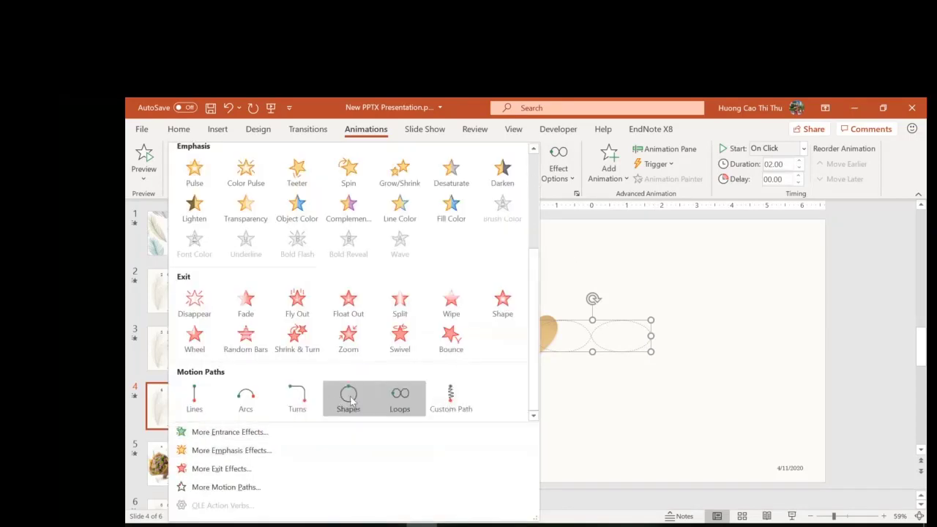
pyautogui.click(801, 370)
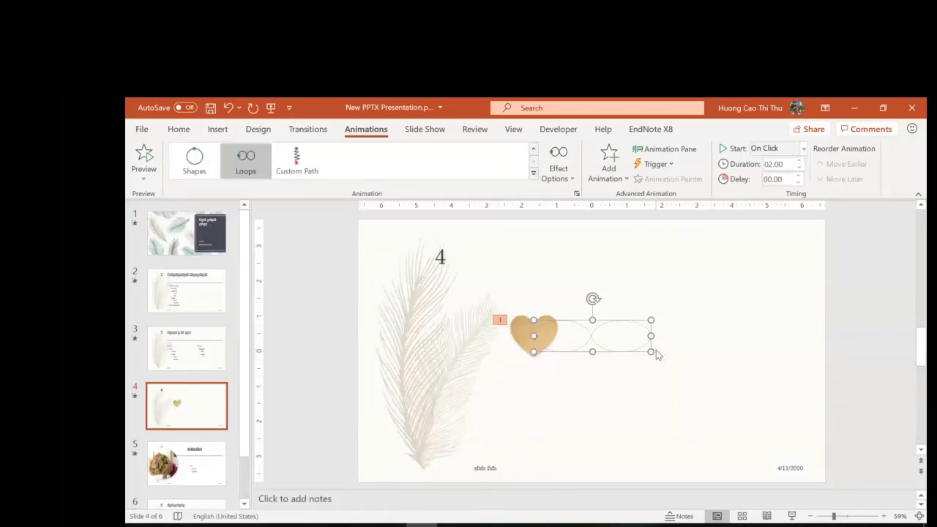
pyautogui.moveTo(652, 352); pyautogui.dragTo(792, 426)
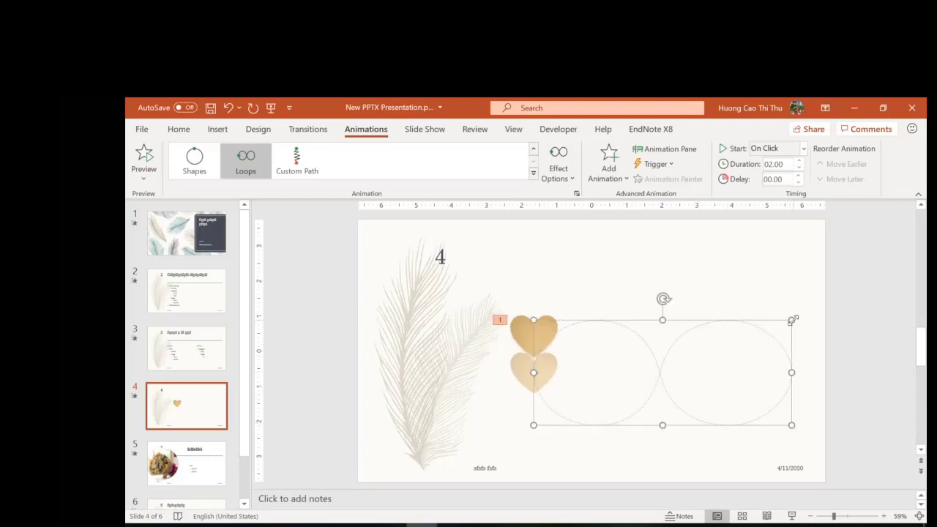
pyautogui.moveTo(791, 321); pyautogui.dragTo(813, 249)
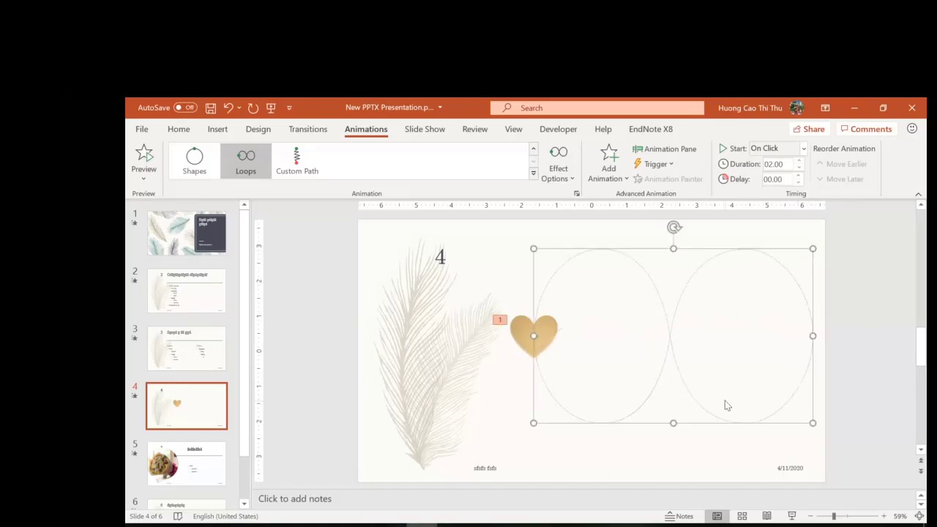
pyautogui.click(145, 155)
# Edit the loop path's points, dragging three vertices into an irregular curve, and preview it.
pyautogui.rightClick(660, 301)
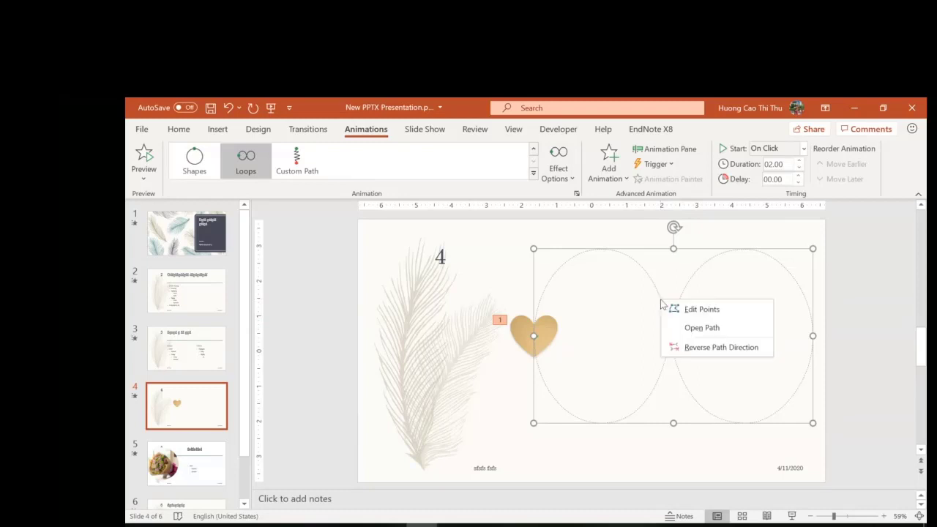
pyautogui.click(716, 310)
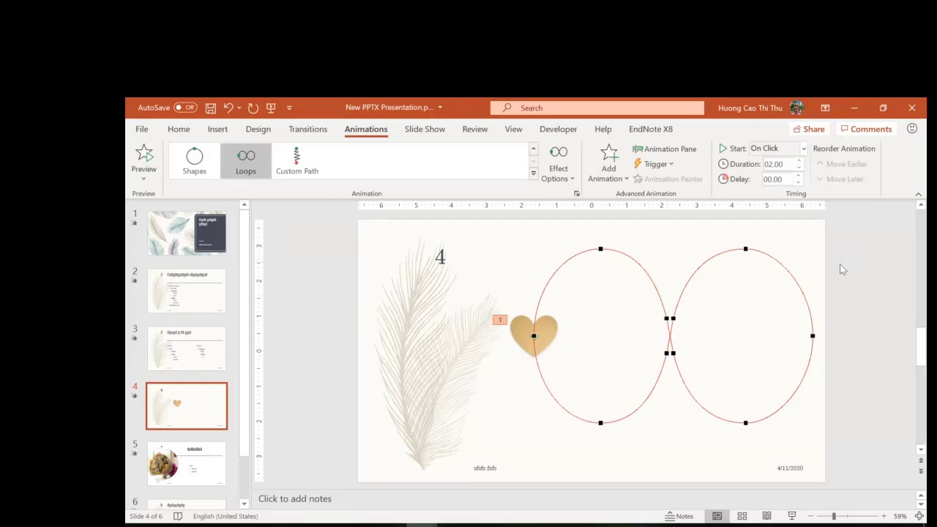
pyautogui.moveTo(667, 319); pyautogui.dragTo(595, 335)
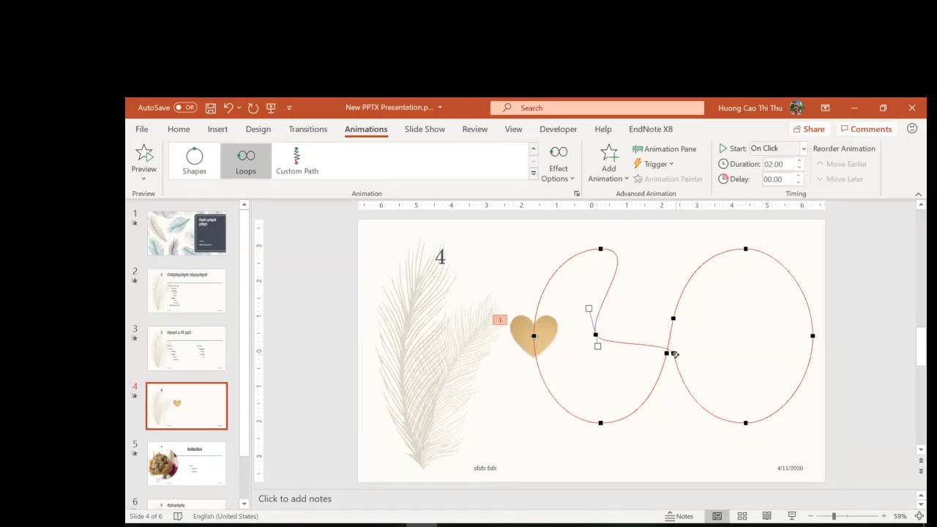
pyautogui.moveTo(745, 423); pyautogui.dragTo(790, 442)
pyautogui.moveTo(673, 318); pyautogui.dragTo(757, 390)
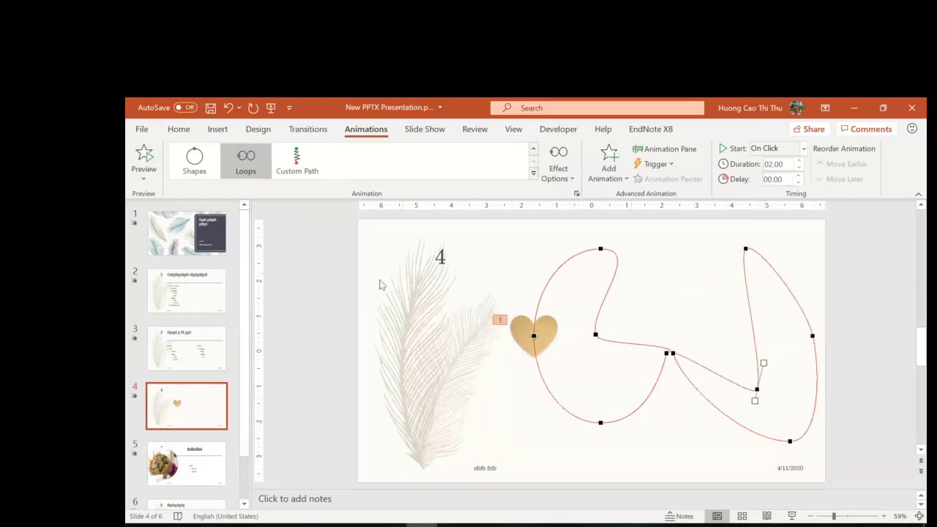
pyautogui.click(143, 157)
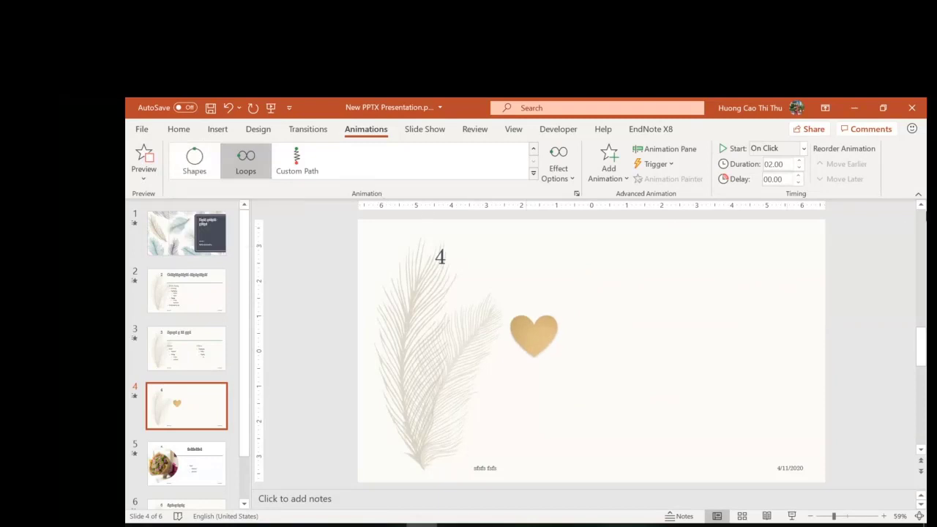
# Open File Explorer with Win+E over the presentation.
pyautogui.click(426, 129)
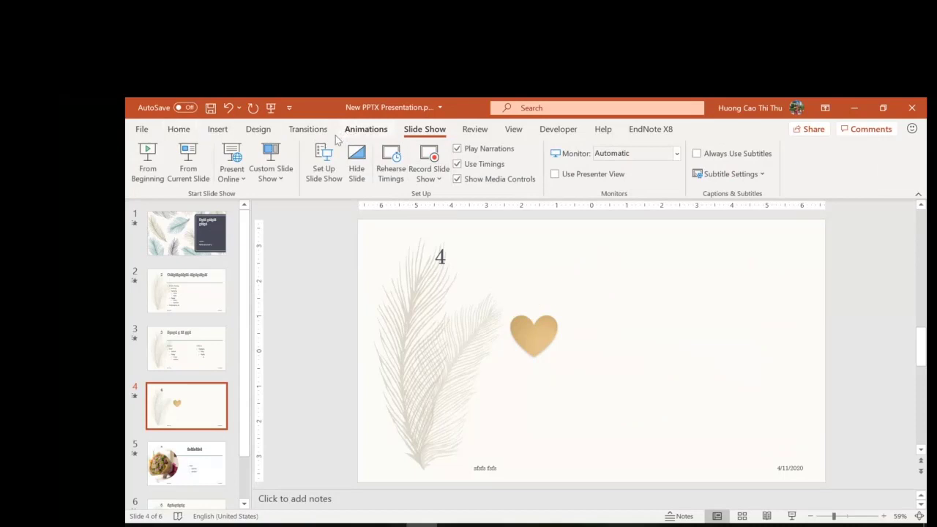
pyautogui.click(180, 129)
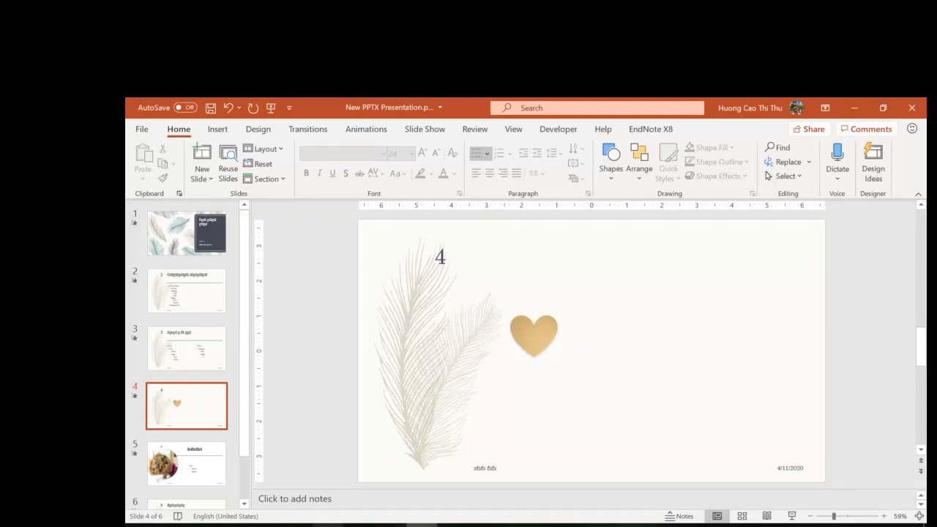
pyautogui.press('super+e')
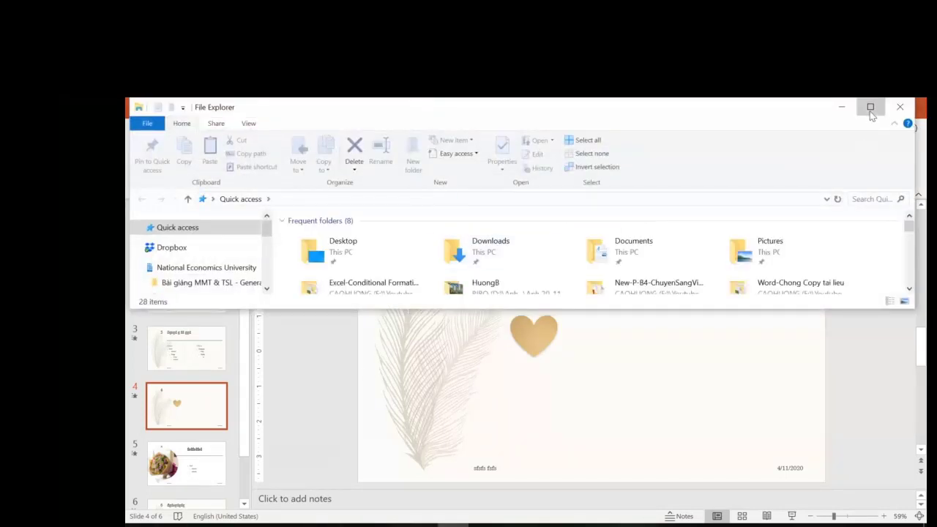
# Maximize Explorer, browse to UD CNTT CB - NEU.EDU.VN > Bai tap Office > BT Powerpoint, open Tao hieu ung chu lat trong.pptx.
pyautogui.click(870, 108)
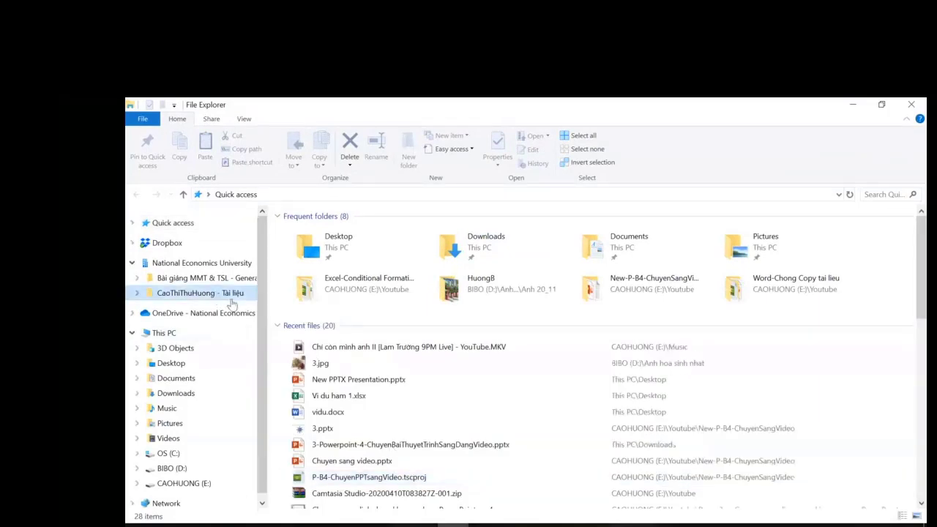
pyautogui.click(229, 296)
pyautogui.doubleClick(572, 311)
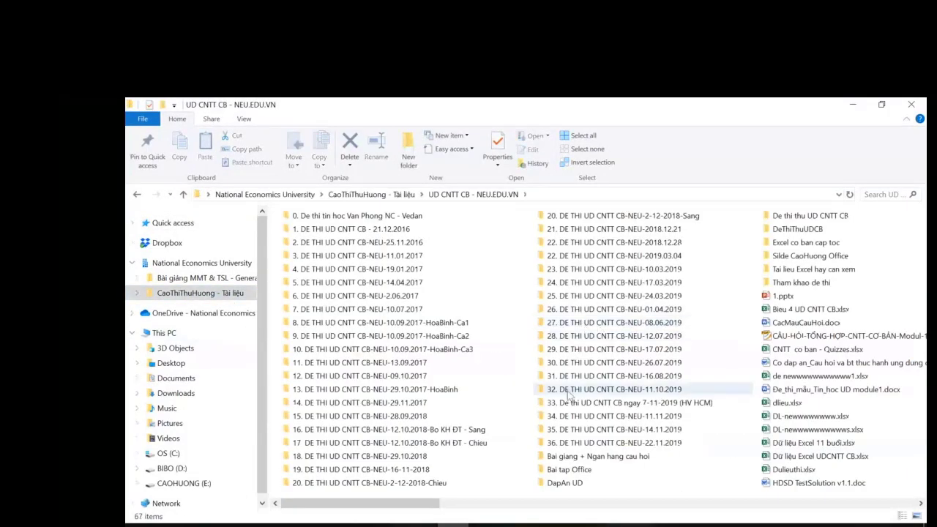
pyautogui.hscroll(3, 703, 424)
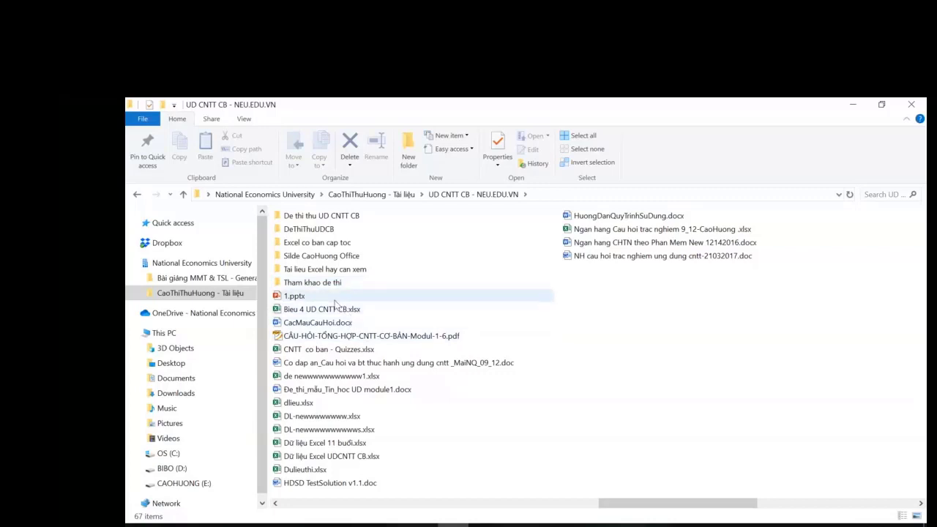
pyautogui.hscroll(-3, 395, 289)
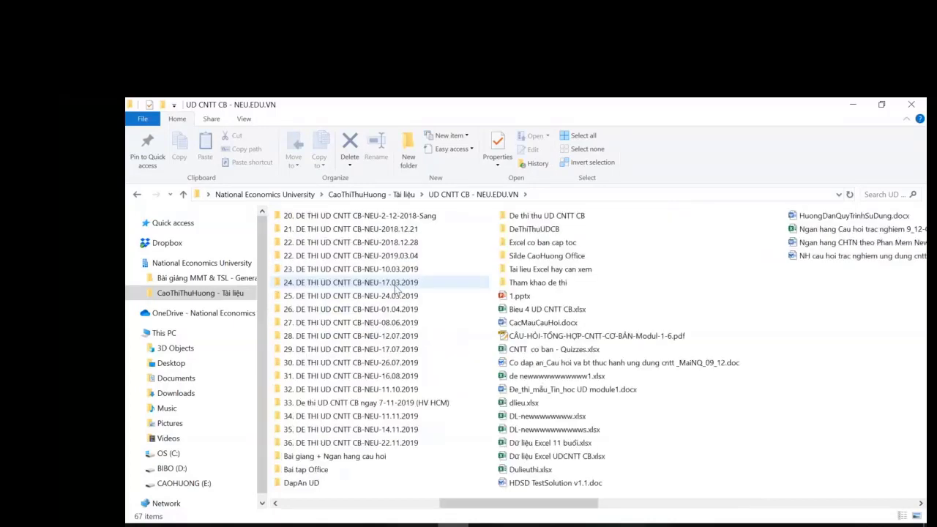
pyautogui.doubleClick(316, 471)
pyautogui.doubleClick(317, 247)
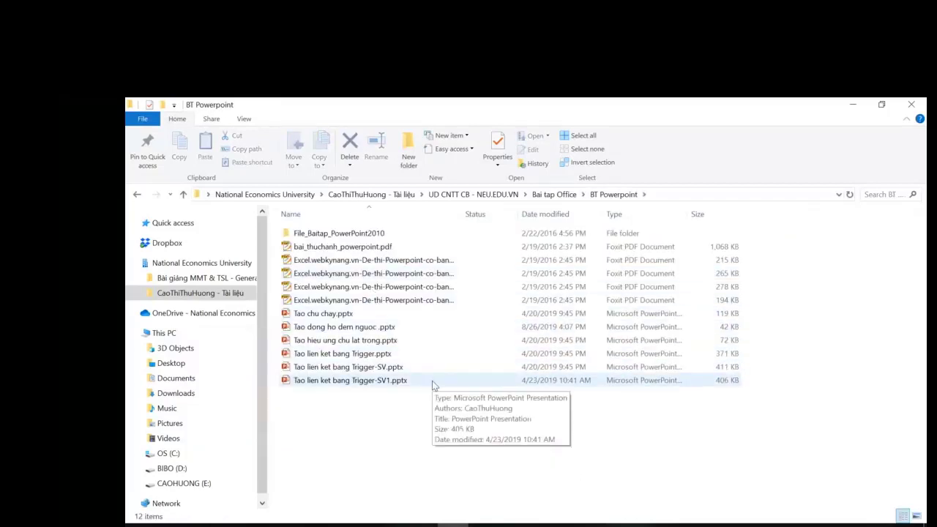
pyautogui.click(374, 342)
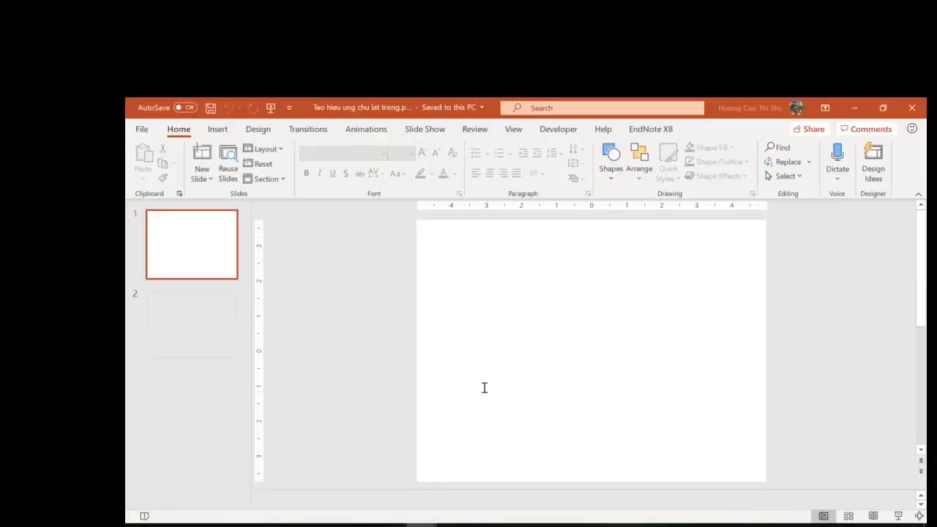
# Play slide 2 of the flip-text deck as a slide show, then exit back to editing.
pyautogui.click(153, 316)
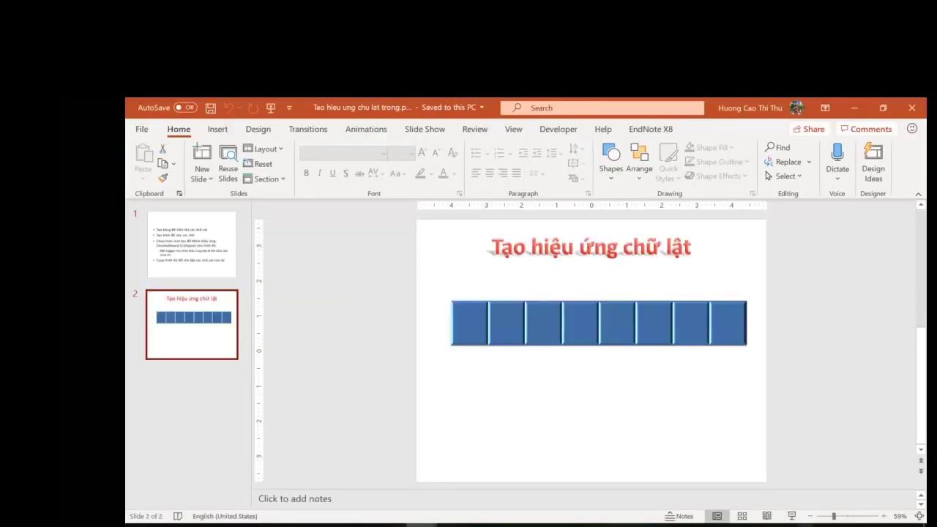
pyautogui.hotkey('shift', 'F5')
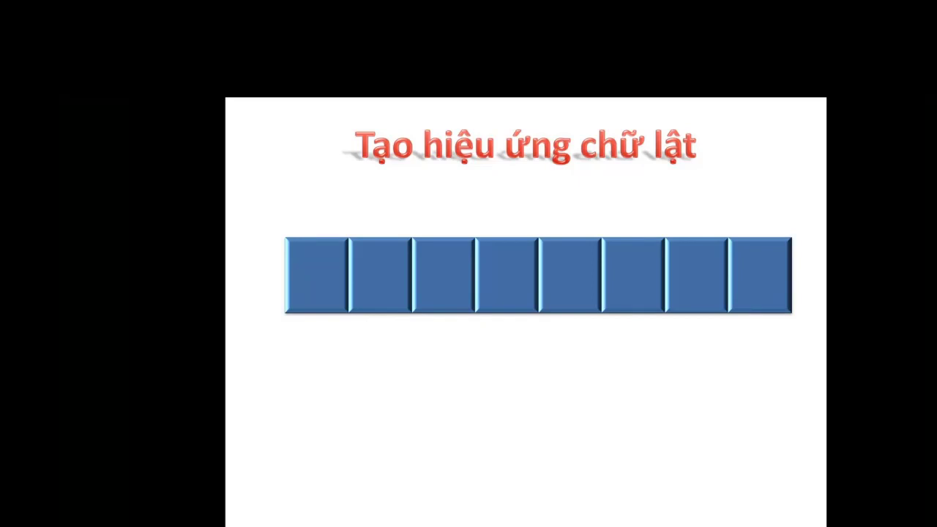
pyautogui.press('Escape')
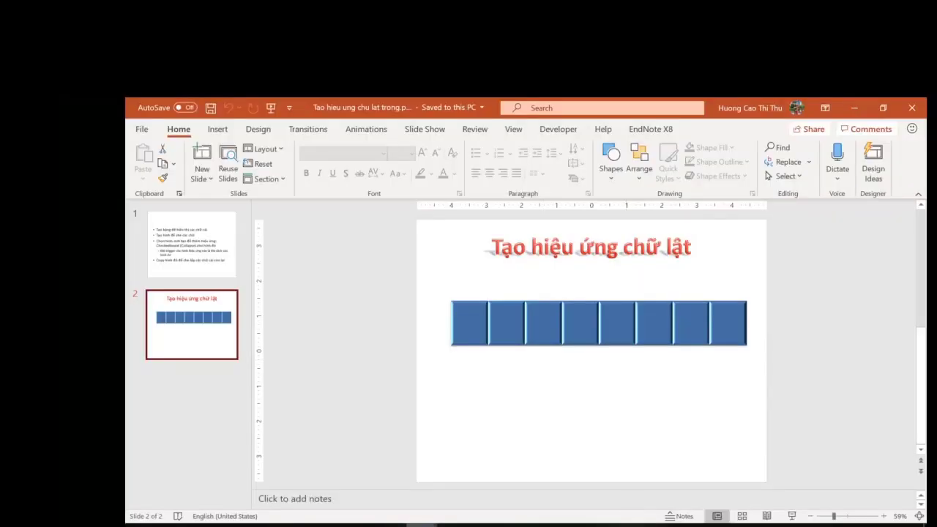
# In the New PPTX Presentation deck, select the heart and preview its Loops motion path.
pyautogui.moveTo(423, 525)
pyautogui.click(364, 486)
pyautogui.click(533, 333)
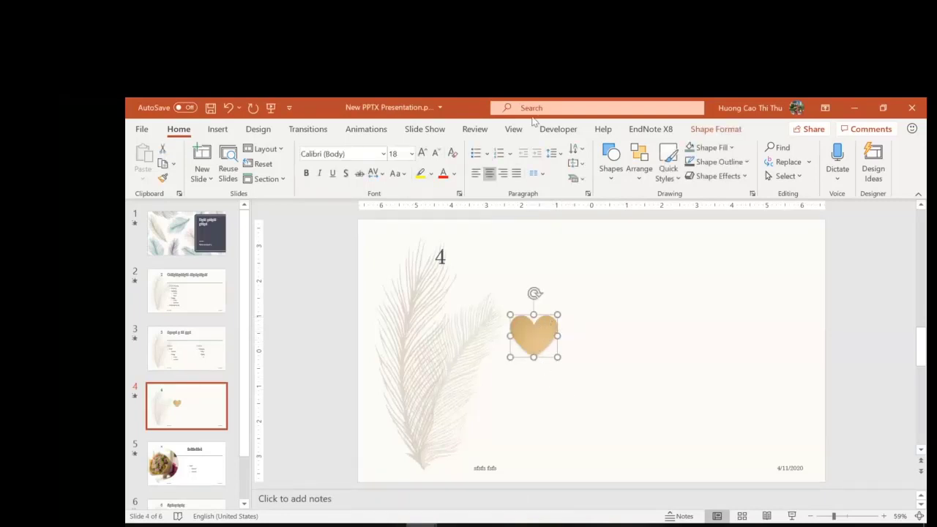
pyautogui.click(370, 131)
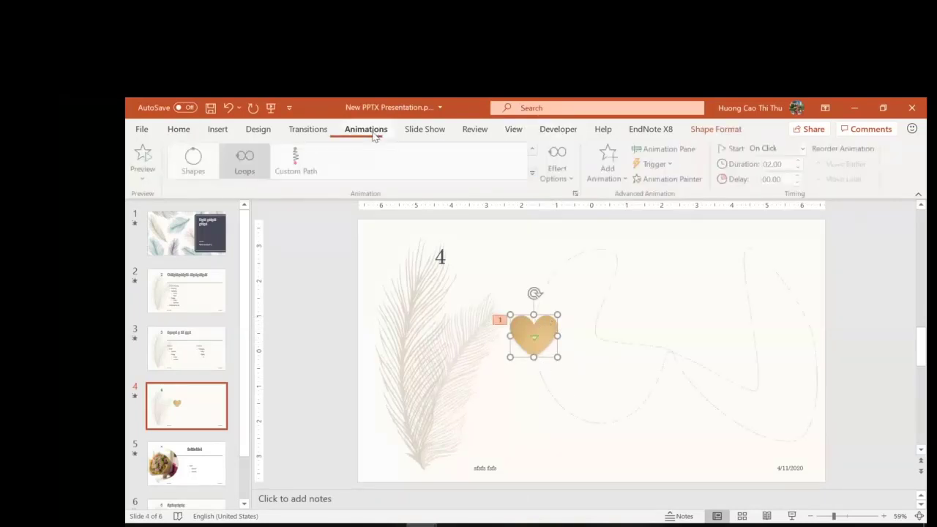
pyautogui.click(236, 176)
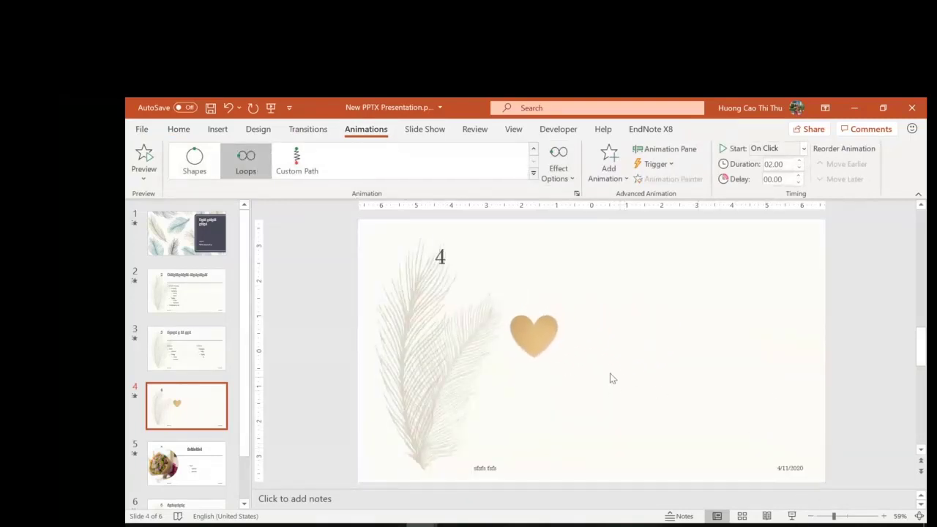
pyautogui.click(645, 344)
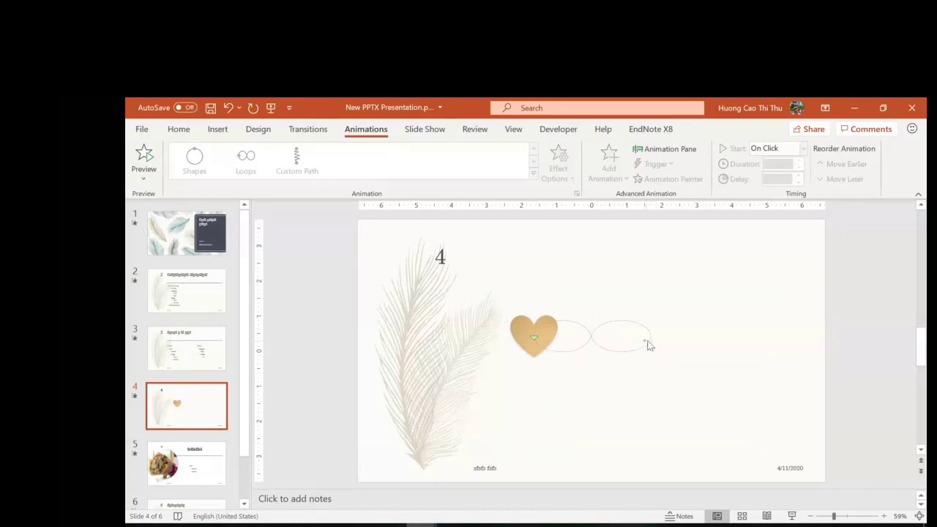
# Drag the loop path's corner handles outward to enlarge it, then check it in Slide Show.
pyautogui.click(651, 343)
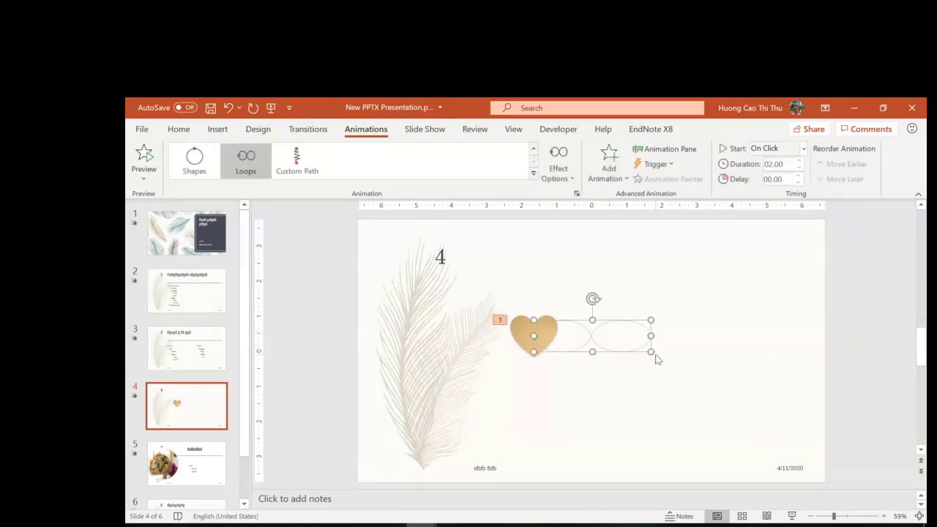
pyautogui.moveTo(651, 352); pyautogui.dragTo(792, 408)
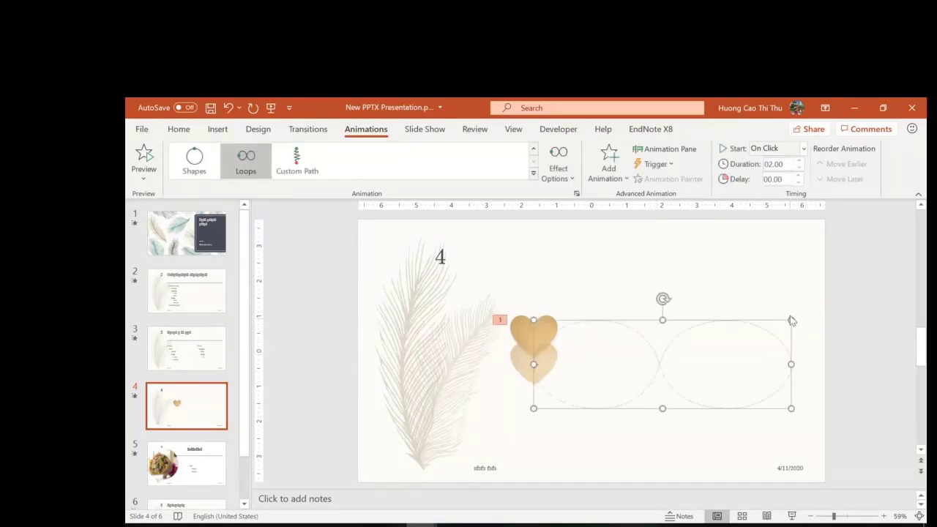
pyautogui.moveTo(793, 320); pyautogui.dragTo(806, 268)
pyautogui.click(792, 516)
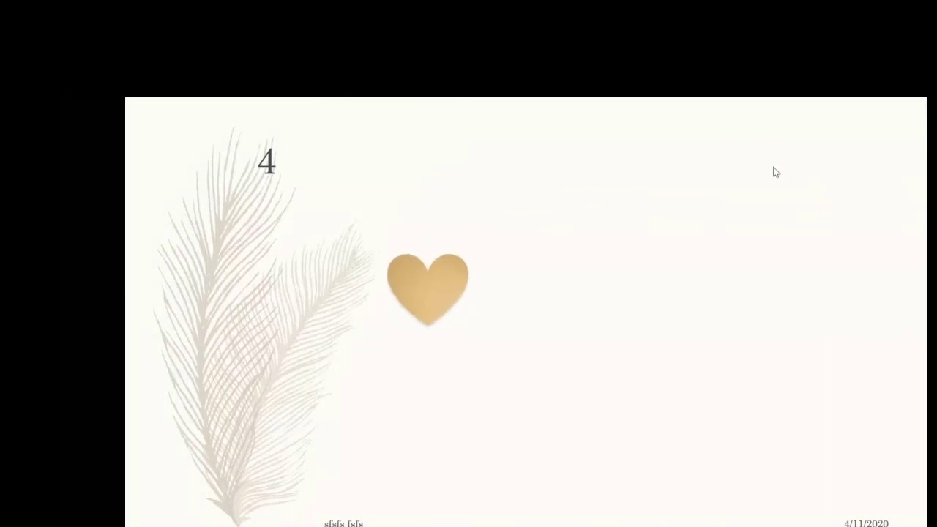
pyautogui.press('Escape')
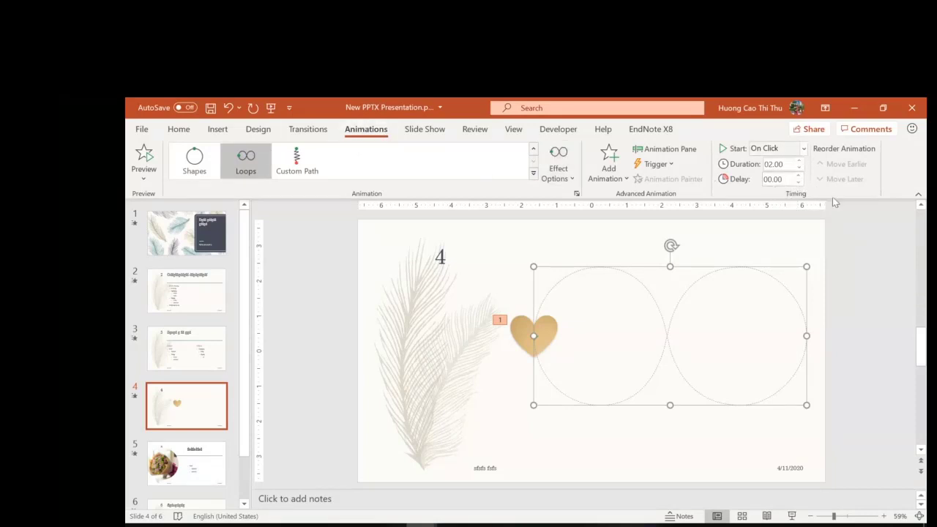
pyautogui.click(804, 149)
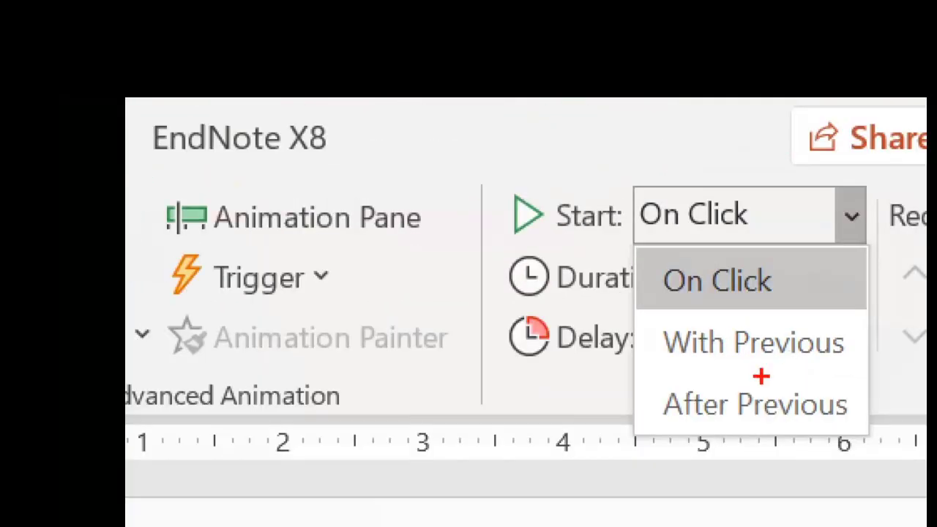
pyautogui.moveTo(692, 237); pyautogui.dragTo(776, 249)
pyautogui.moveTo(735, 319); pyautogui.dragTo(828, 312)
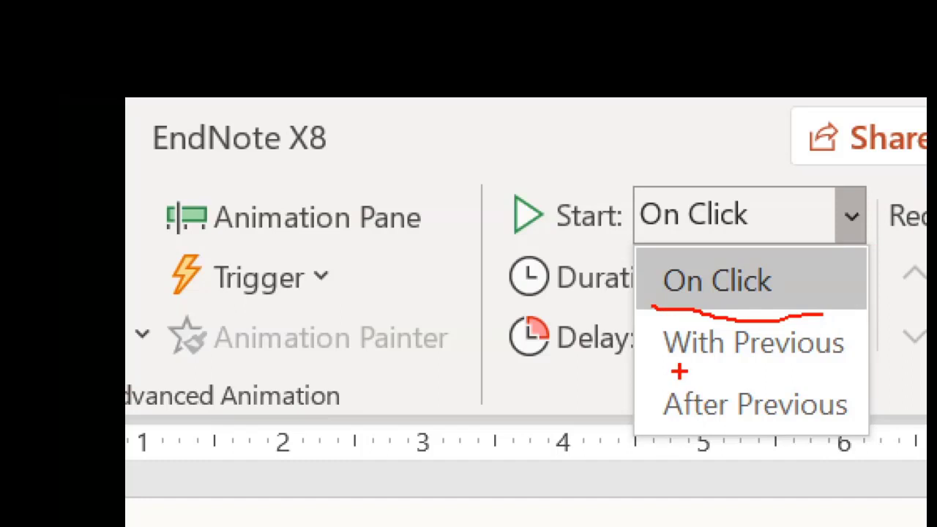
pyautogui.moveTo(684, 371); pyautogui.dragTo(858, 386)
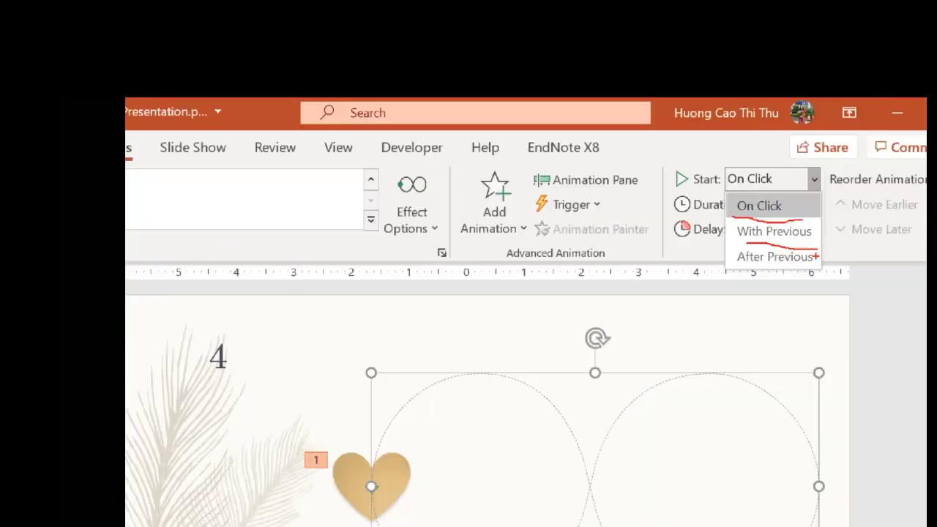
pyautogui.press('Escape')
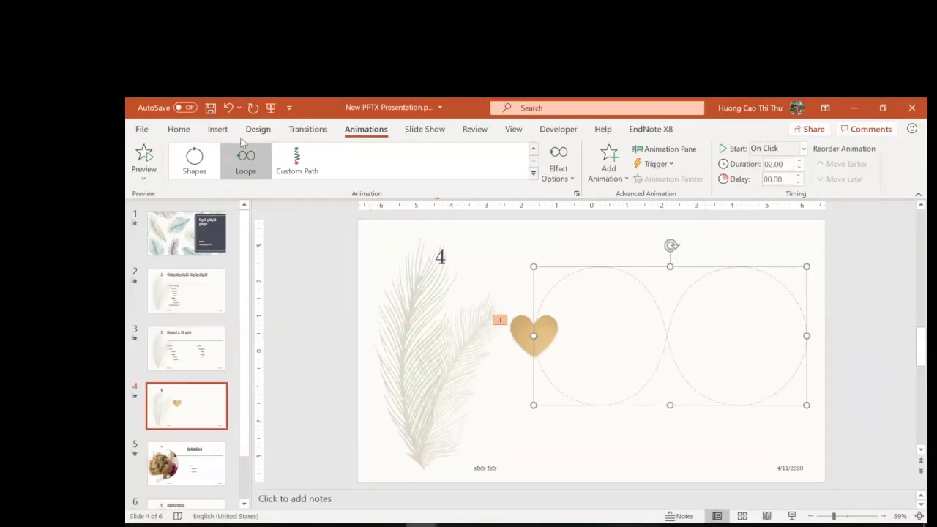
# Draw a Smiley Face shape in the lower right of slide 4.
pyautogui.click(218, 129)
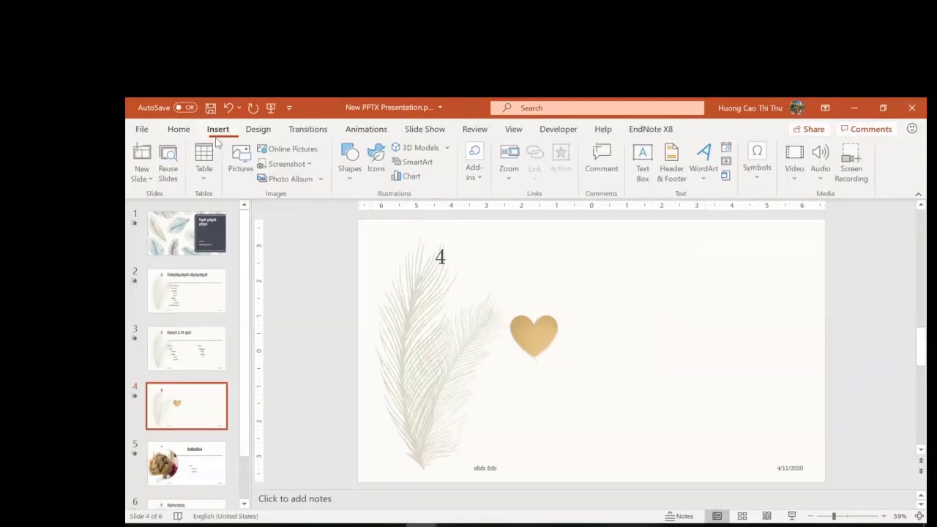
pyautogui.click(350, 160)
pyautogui.click(407, 359)
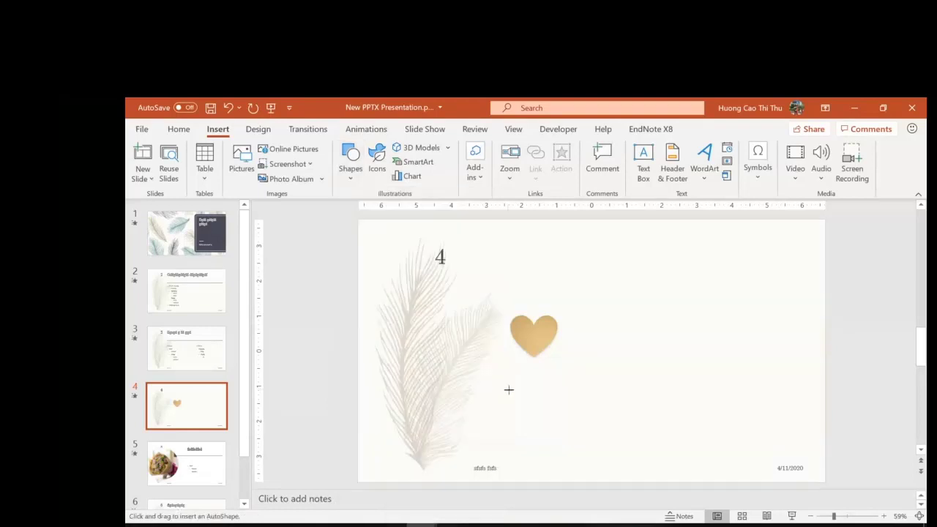
pyautogui.moveTo(603, 386); pyautogui.dragTo(696, 475)
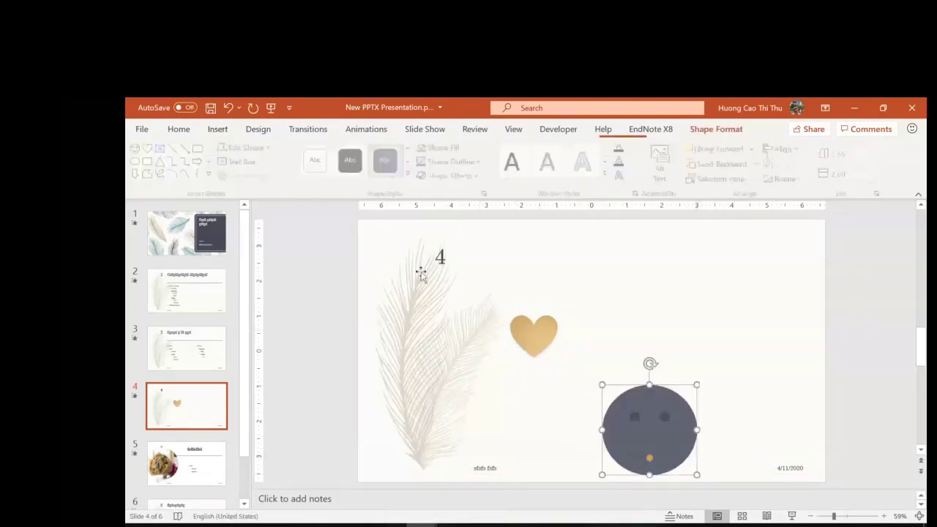
# Give the smiley a green Shape Style and shrink it to about 2.14" by 2.3".
pyautogui.click(415, 177)
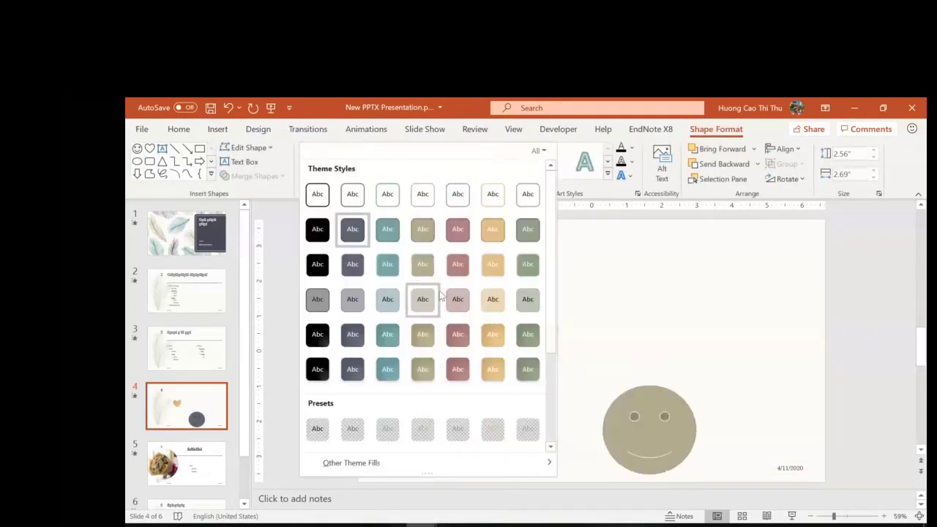
pyautogui.click(493, 229)
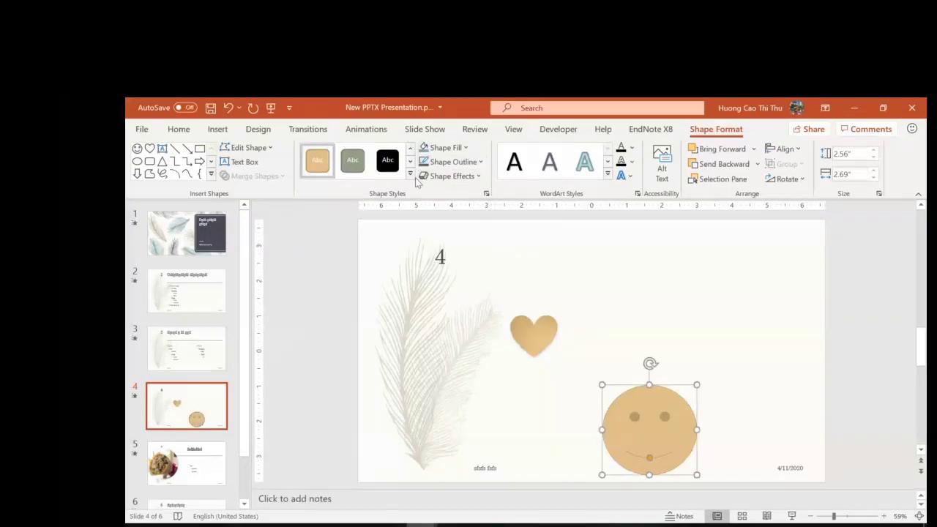
pyautogui.click(352, 159)
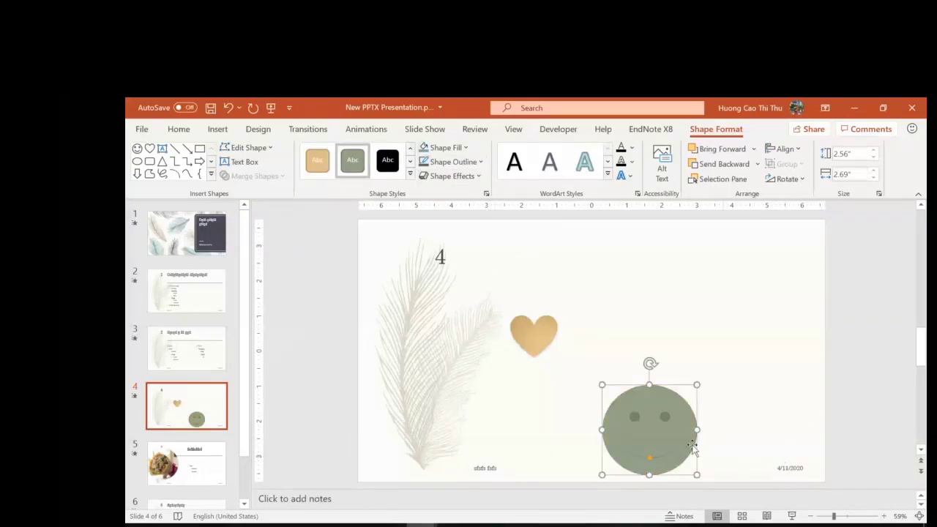
pyautogui.moveTo(601, 385); pyautogui.dragTo(616, 400)
pyautogui.click(534, 335)
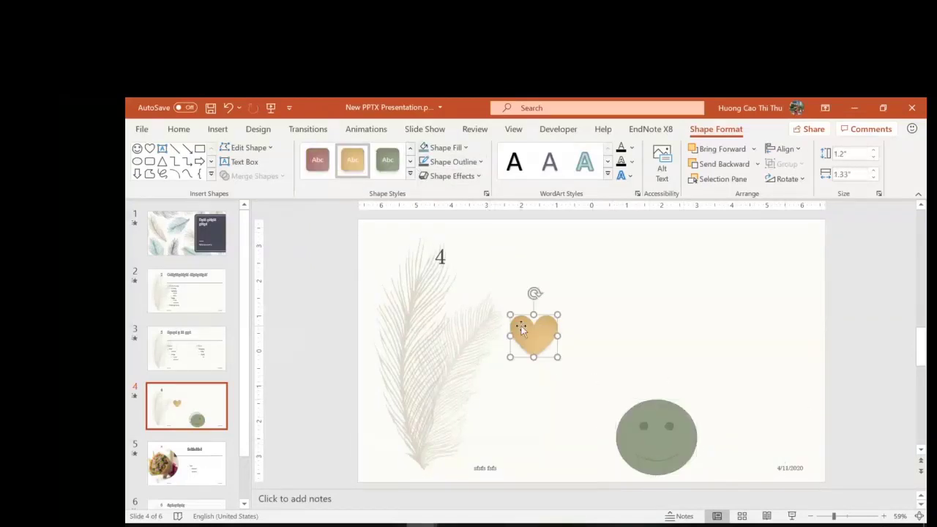
pyautogui.click(645, 425)
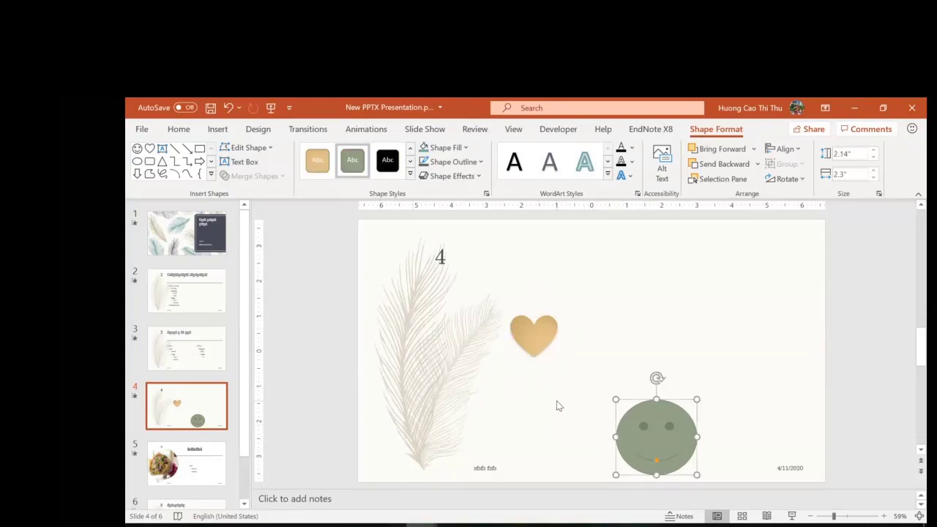
# Apply a Swivel exit to the smiley and select Smiley Face 5 in the Animation Pane.
pyautogui.click(363, 130)
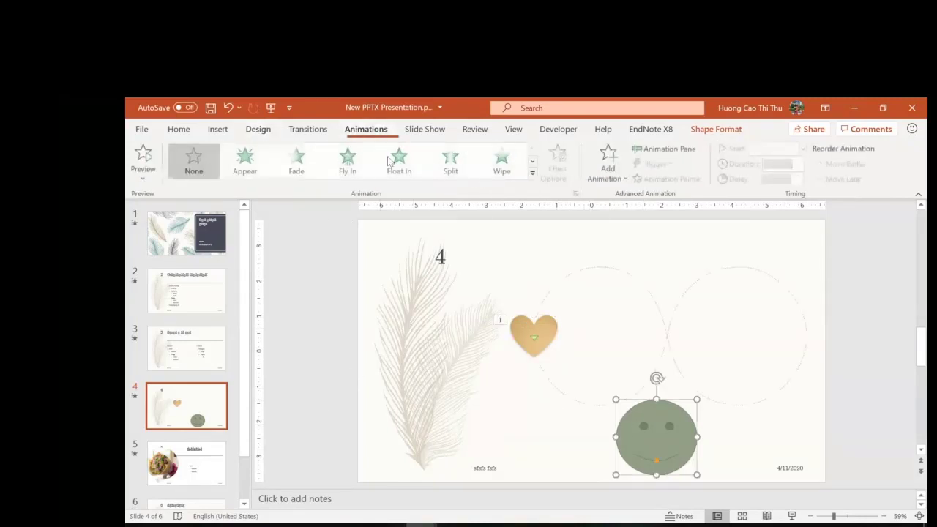
pyautogui.click(532, 172)
pyautogui.scroll(-3, 344, 395)
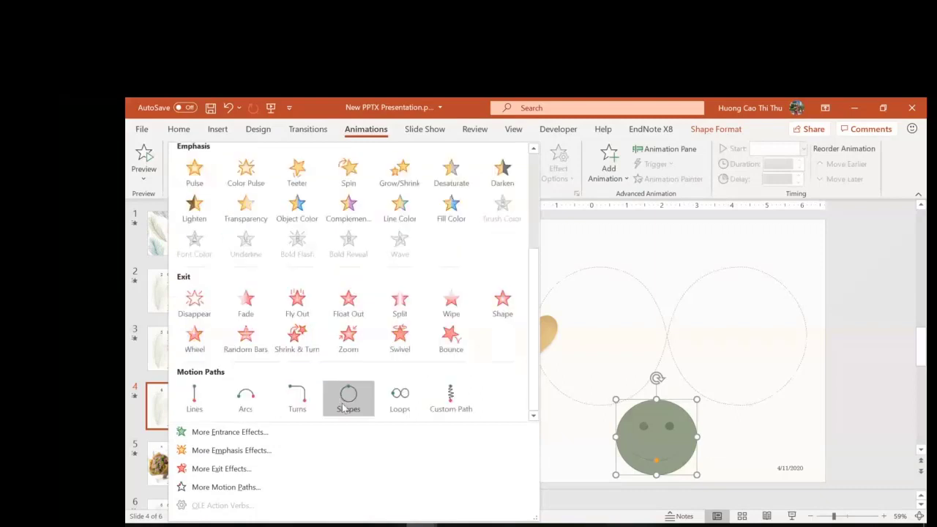
pyautogui.click(400, 339)
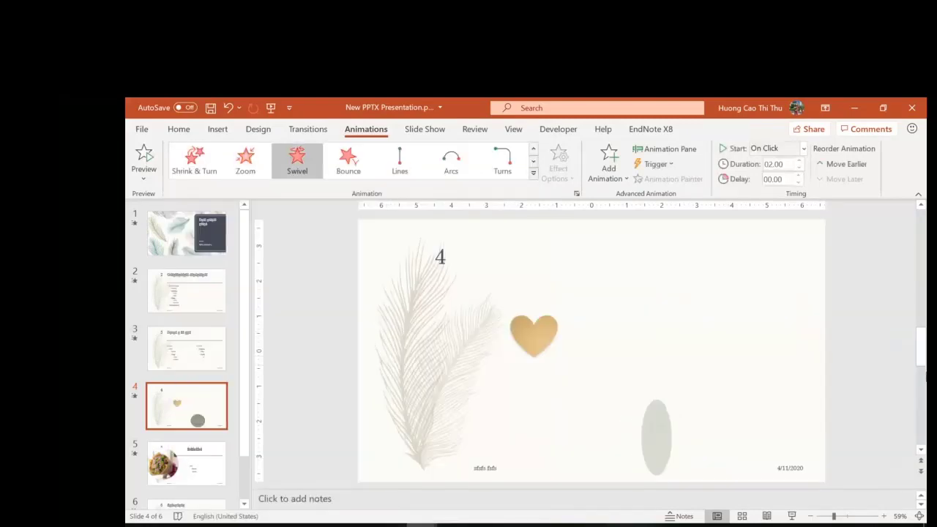
pyautogui.click(665, 150)
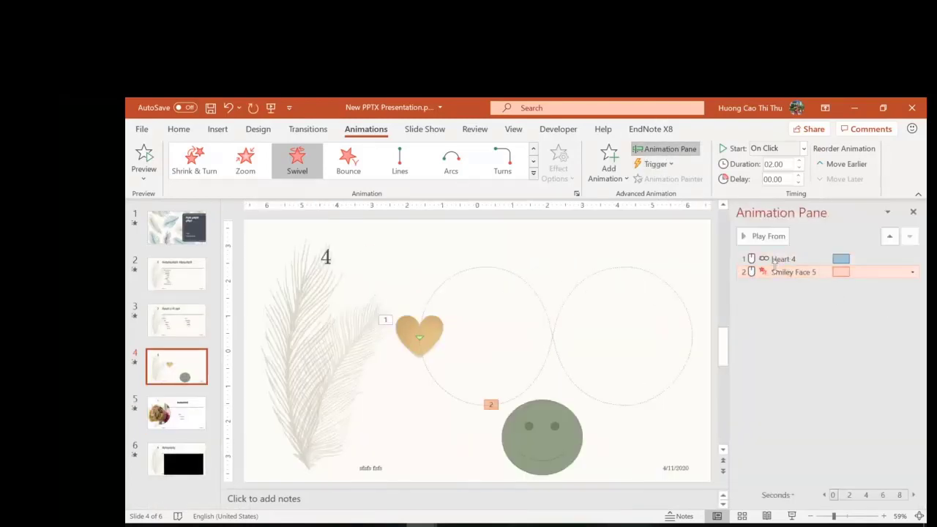
pyautogui.click(779, 272)
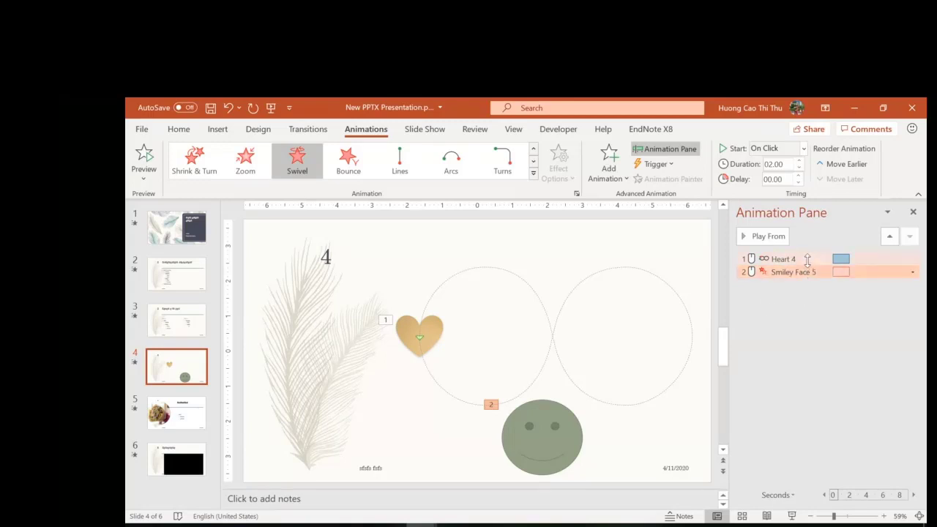
# Review the Heart 4 and Smiley Face 5 animations and preview slide 4 as a show.
pyautogui.press('Up')
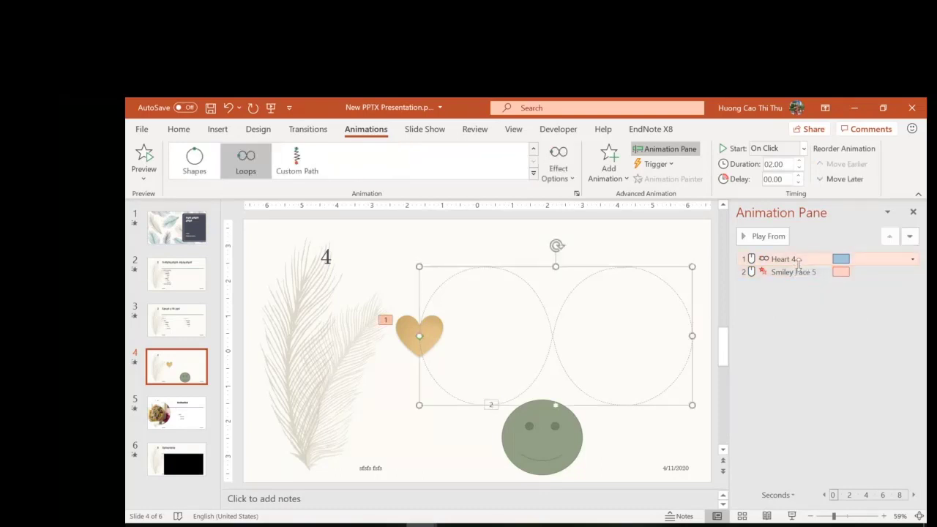
pyautogui.click(795, 273)
pyautogui.click(801, 257)
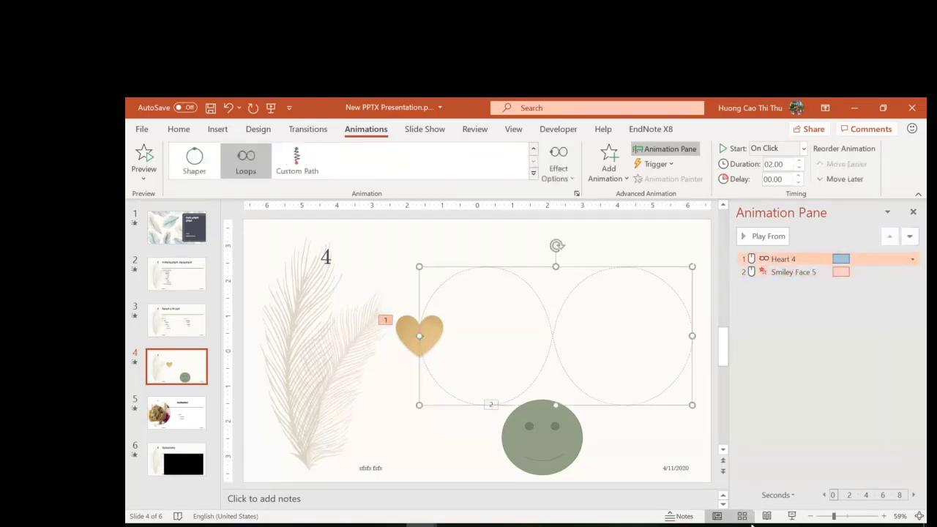
pyautogui.click(792, 516)
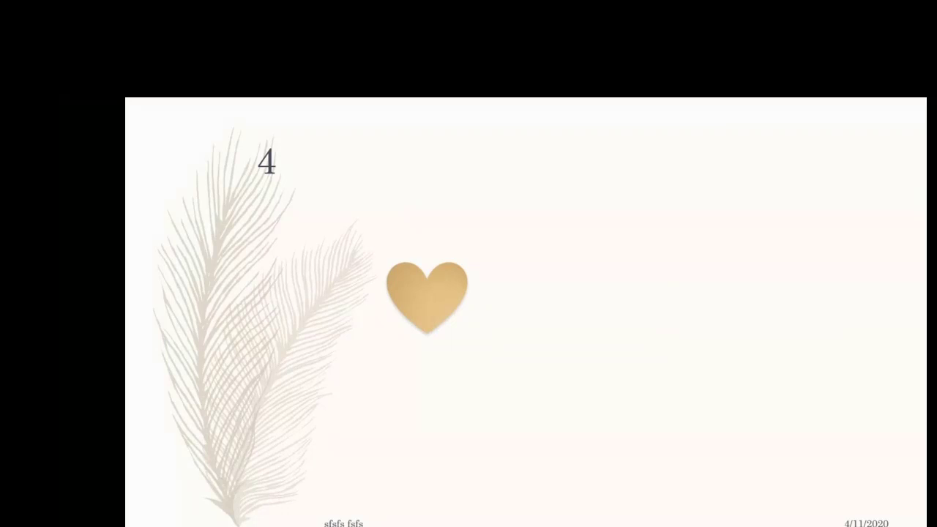
pyautogui.press('Escape')
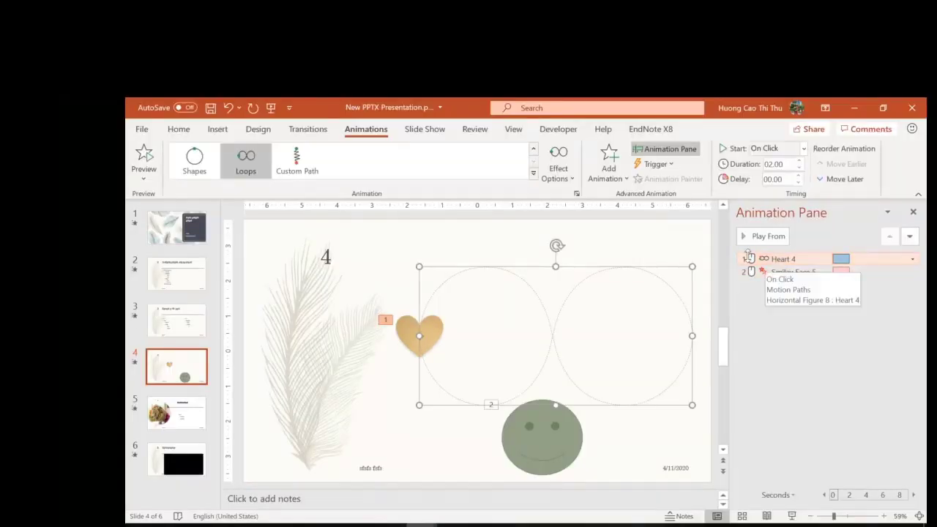
# Set the smiley's Swivel exit to start With Previous and preview the result.
pyautogui.click(803, 148)
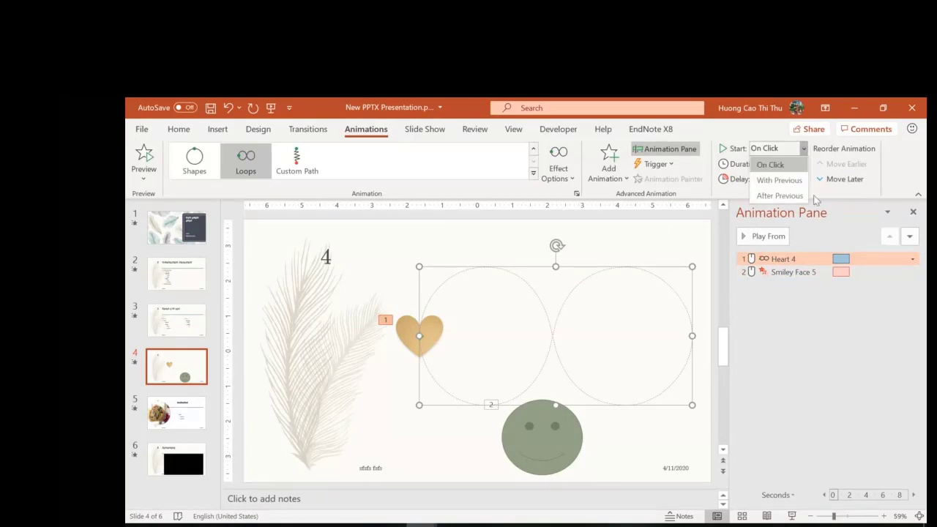
pyautogui.click(811, 271)
pyautogui.click(812, 271)
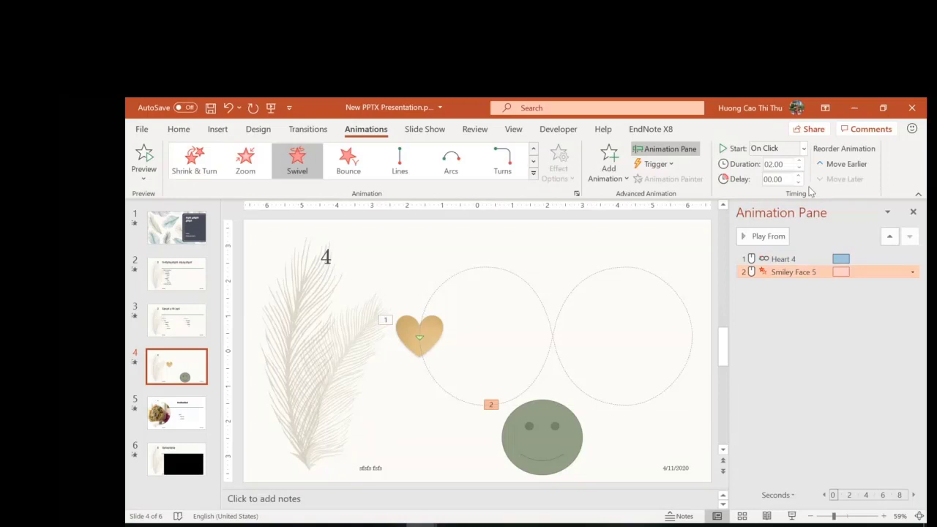
pyautogui.click(803, 149)
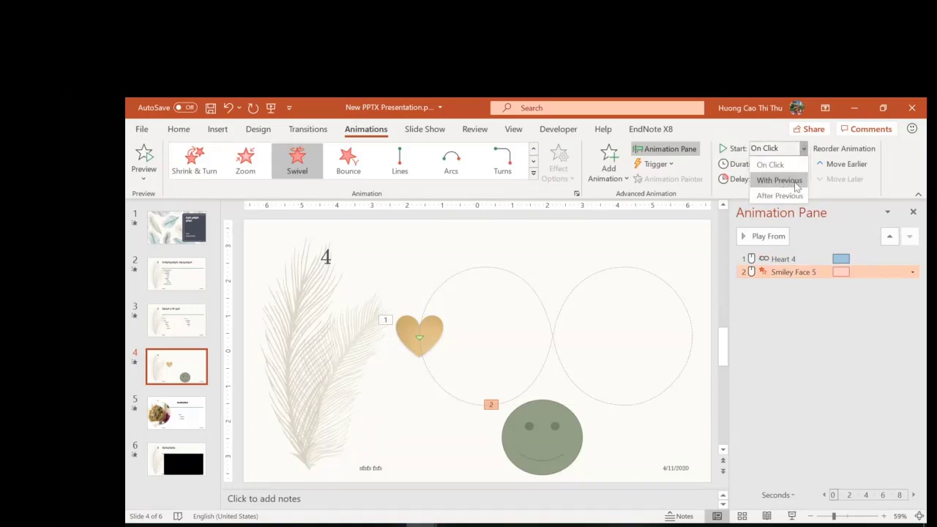
pyautogui.click(780, 180)
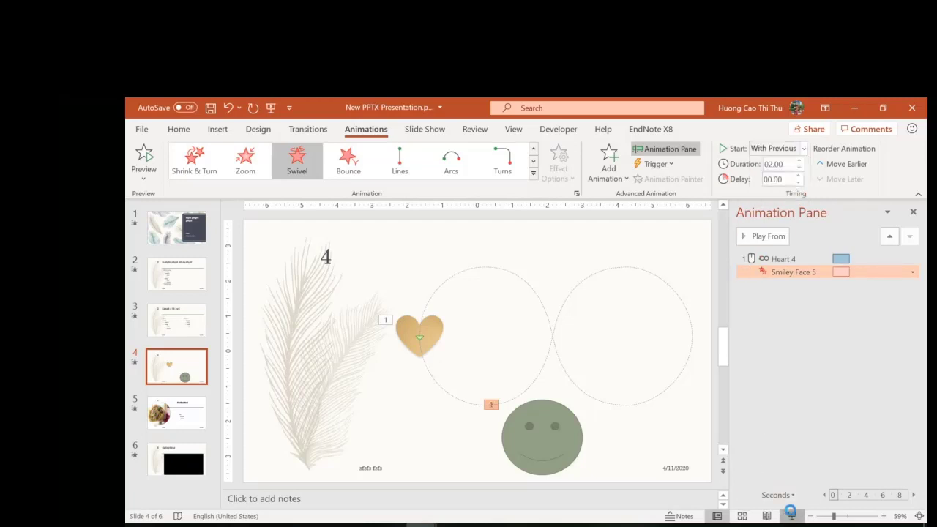
pyautogui.click(792, 516)
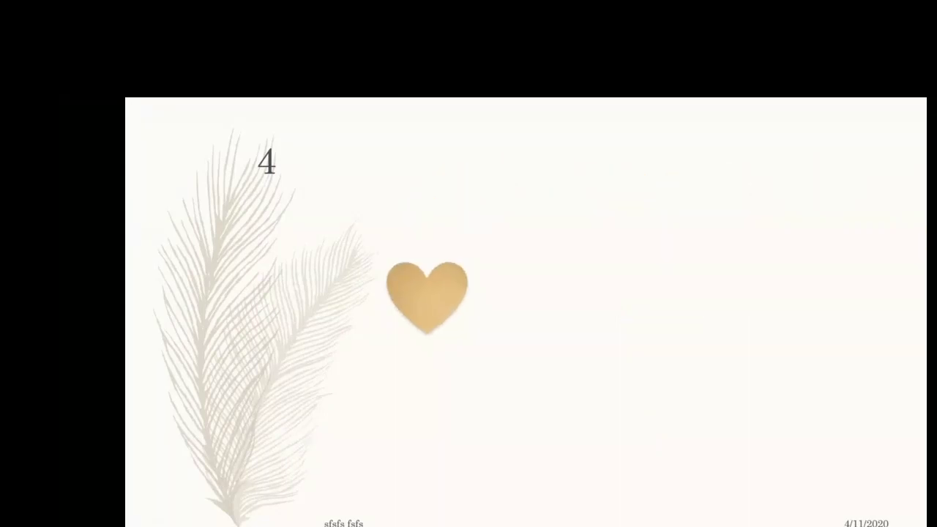
pyautogui.press('Escape')
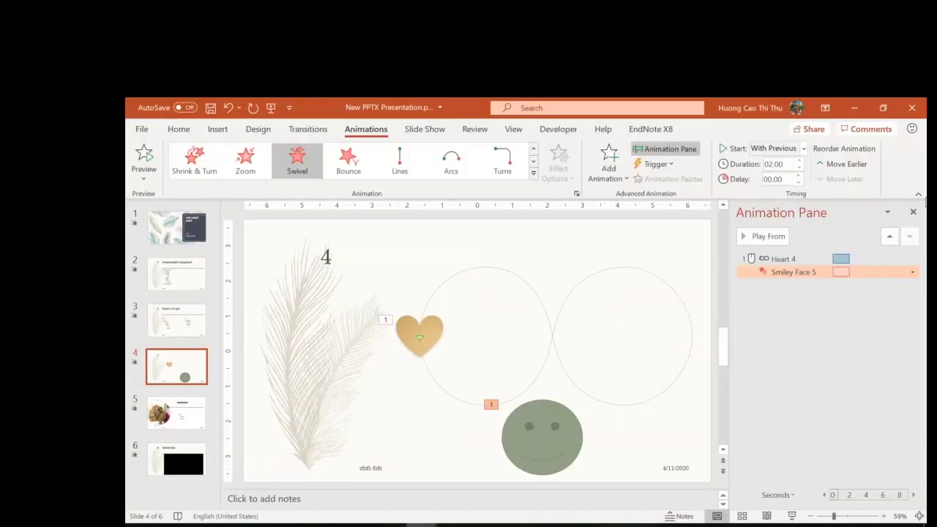
pyautogui.click(803, 149)
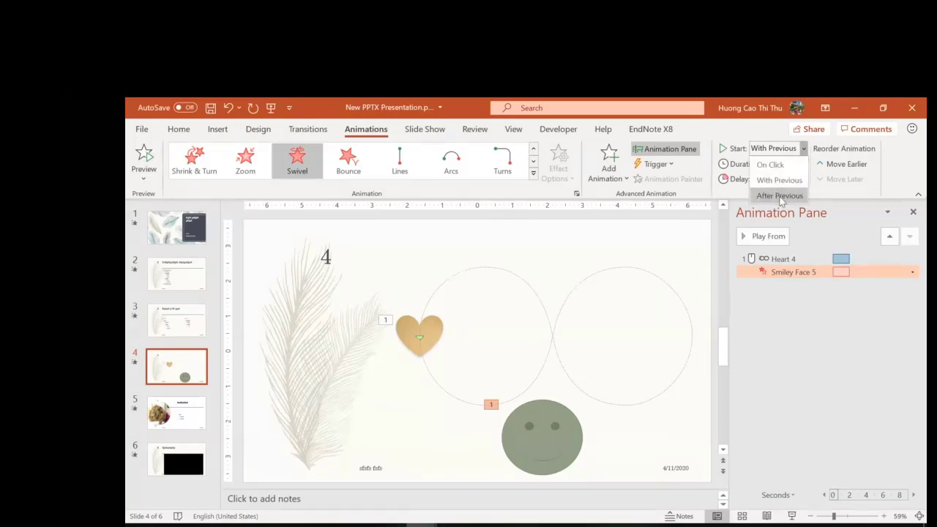
pyautogui.click(788, 369)
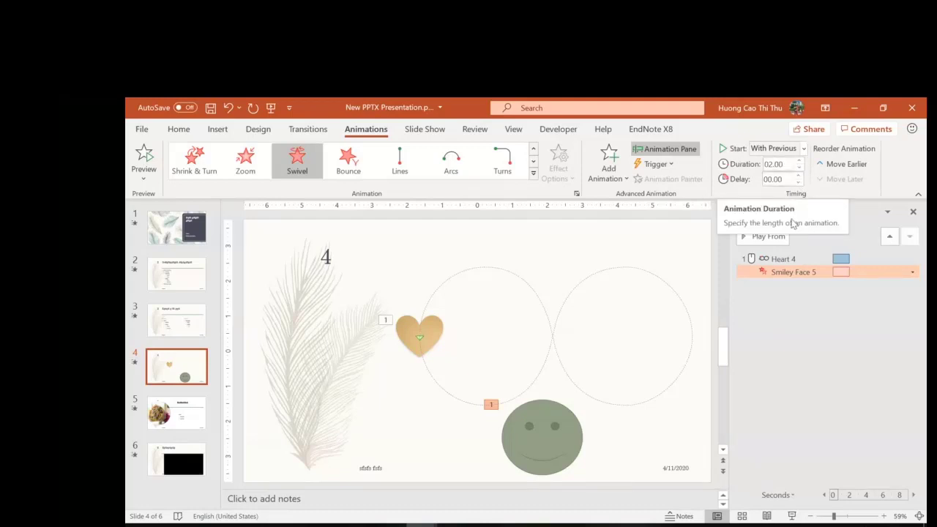
pyautogui.click(780, 272)
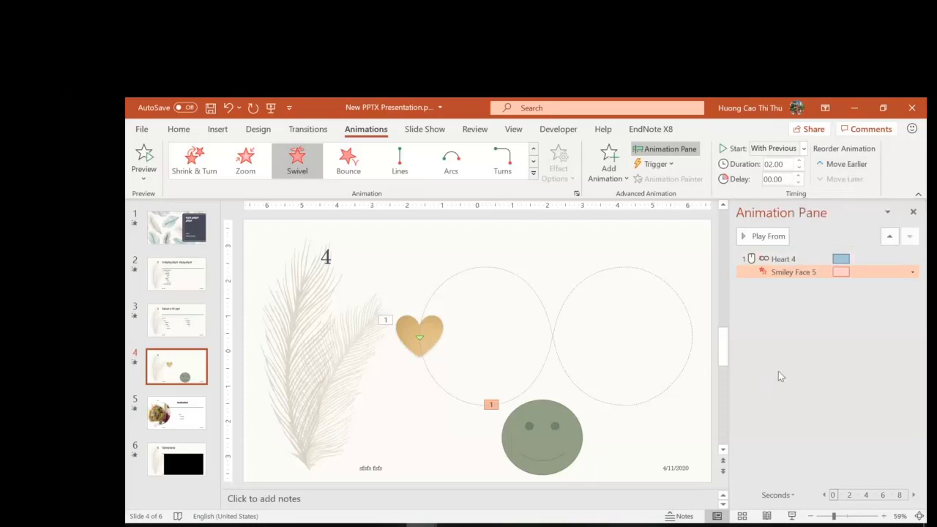
# Check the Smiley Face 5 animation options and select the smiley shape on the slide.
pyautogui.click(913, 272)
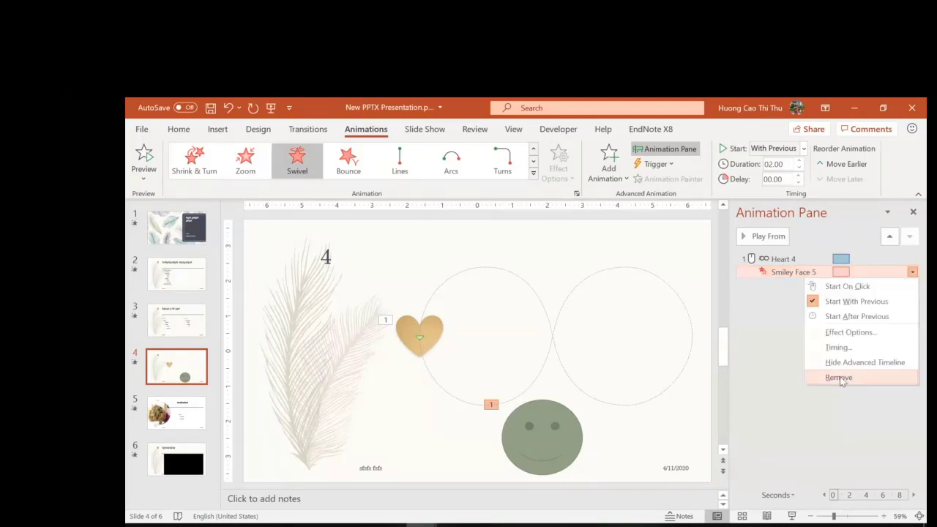
pyautogui.click(787, 445)
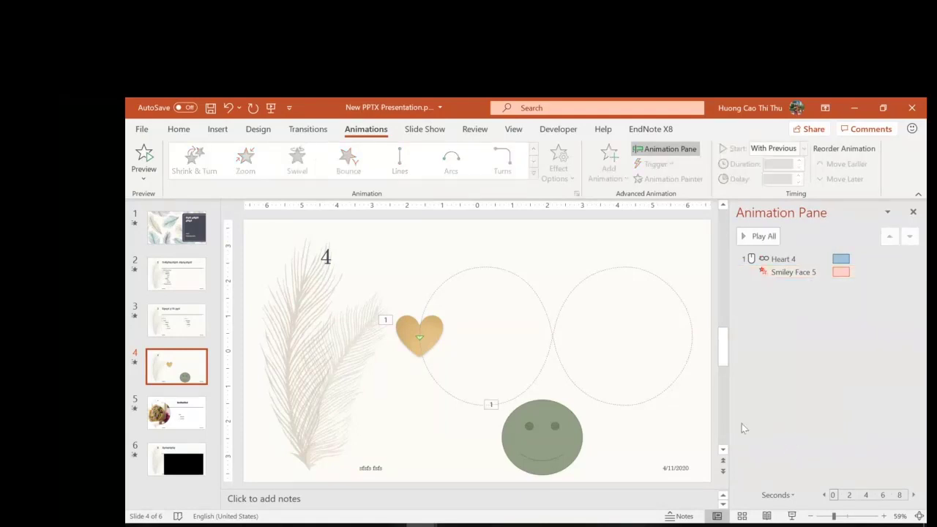
pyautogui.click(444, 289)
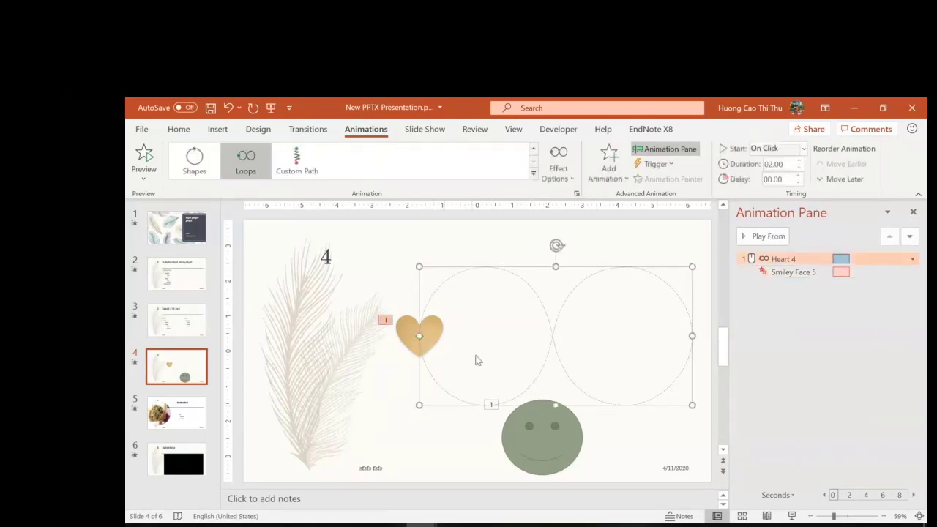
pyautogui.click(541, 443)
pyautogui.click(496, 310)
pyautogui.click(552, 459)
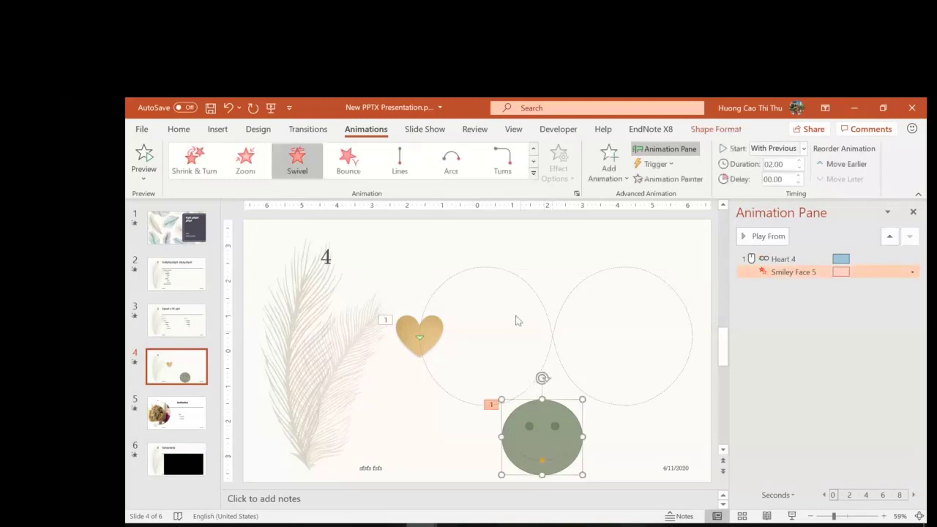
pyautogui.click(518, 317)
pyautogui.click(553, 437)
# Delete the smiley face and reselect the heart's loop motion path.
pyautogui.click(605, 444)
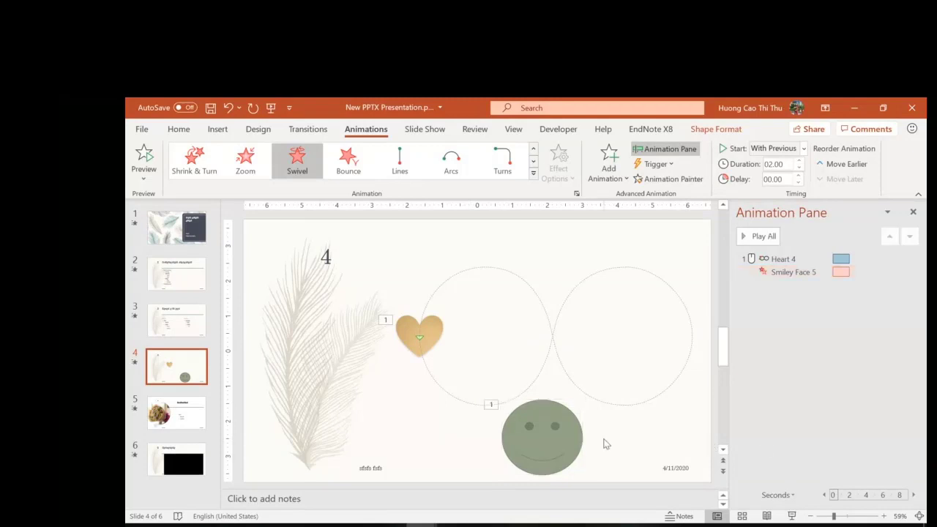
pyautogui.click(536, 440)
pyautogui.press('Delete')
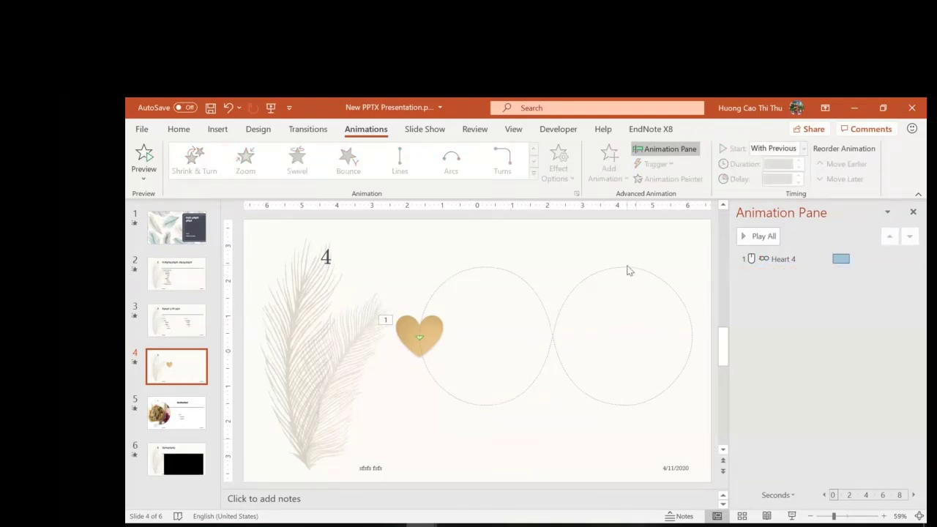
pyautogui.click(671, 288)
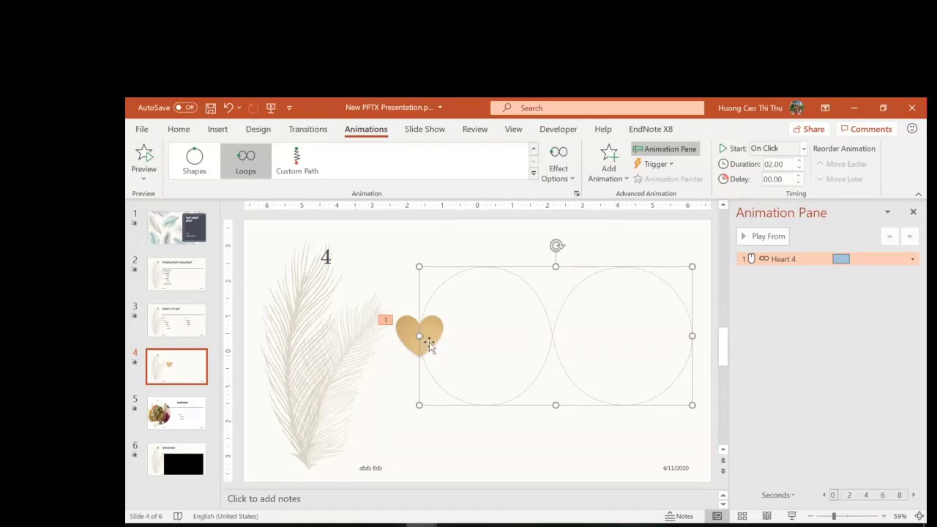
# Add a Fly Out exit animation to the heart via Add Animation.
pyautogui.click(534, 174)
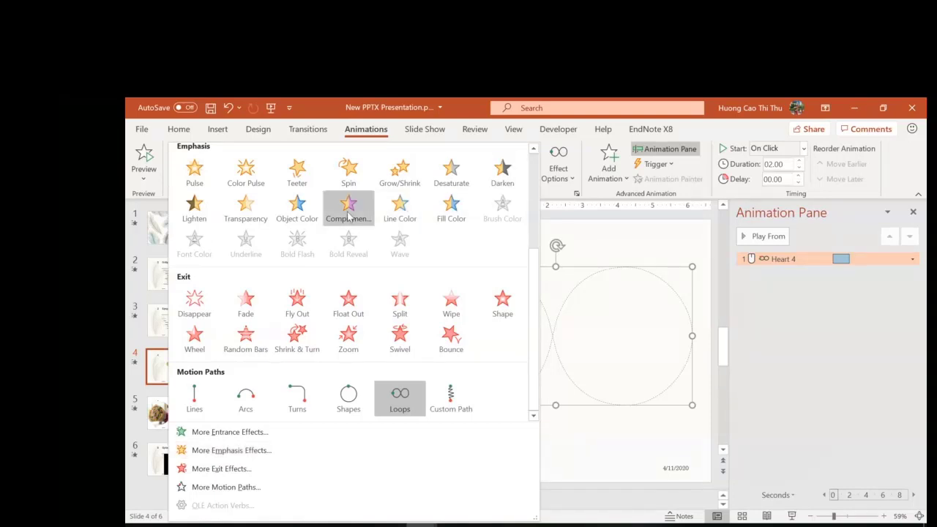
pyautogui.scroll(3, 400, 361)
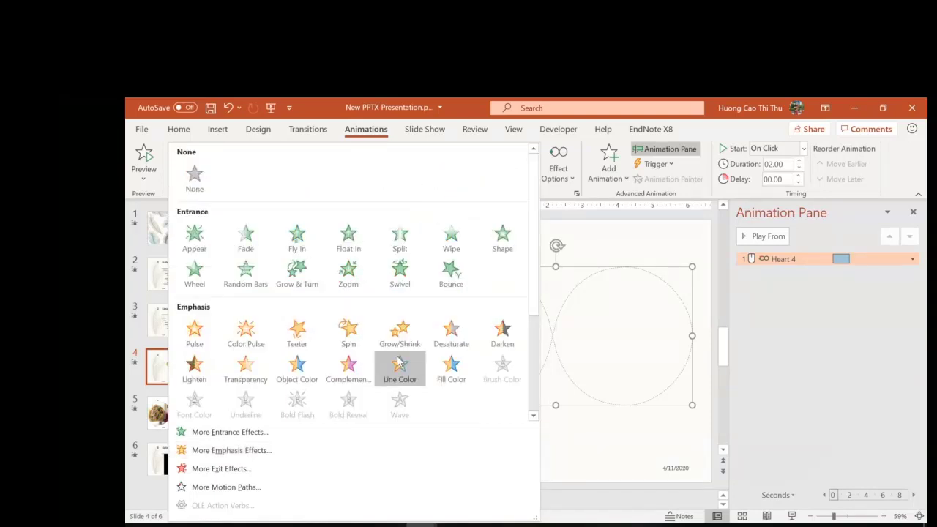
pyautogui.press('Escape')
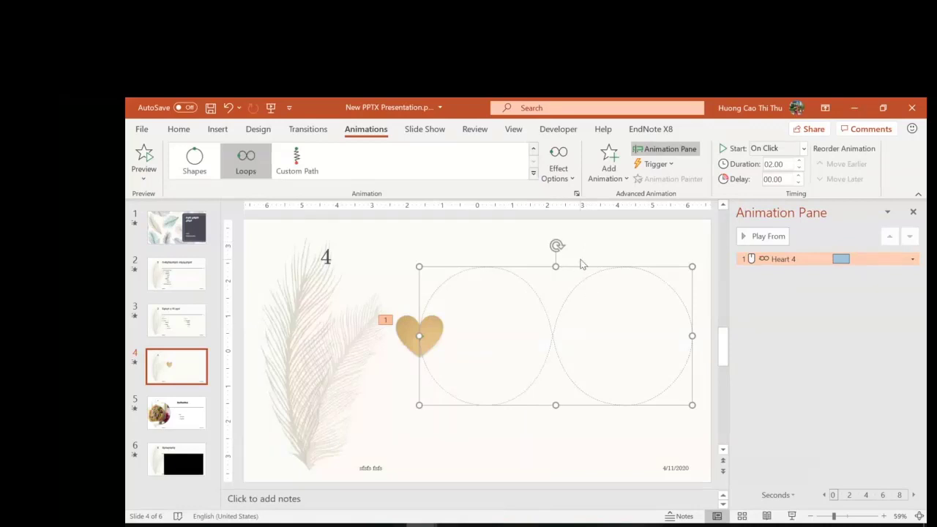
pyautogui.click(617, 180)
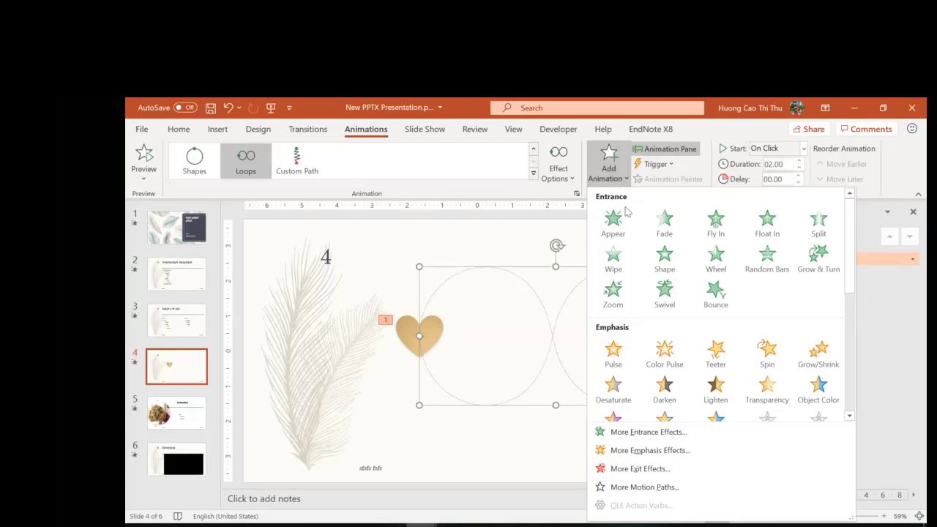
pyautogui.scroll(-5, 768, 320)
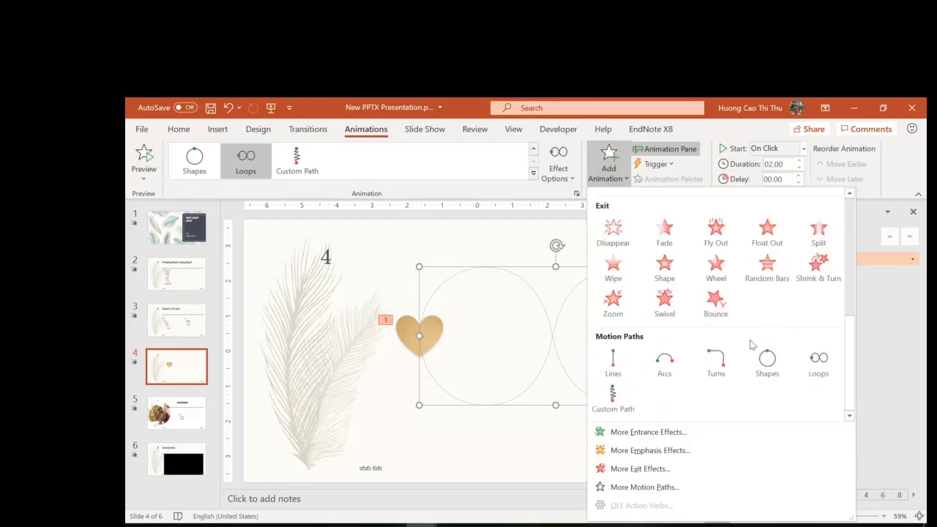
pyautogui.scroll(5, 753, 381)
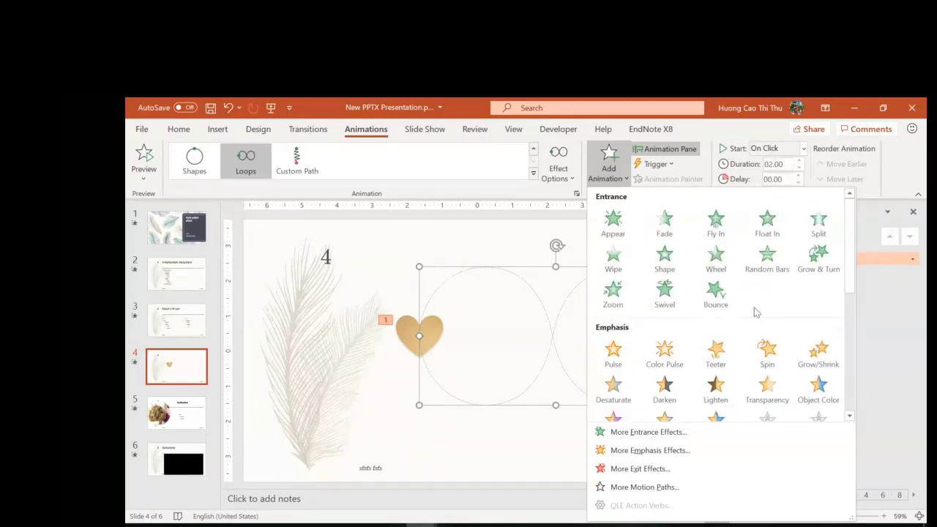
pyautogui.scroll(-2, 754, 311)
pyautogui.scroll(-2, 752, 312)
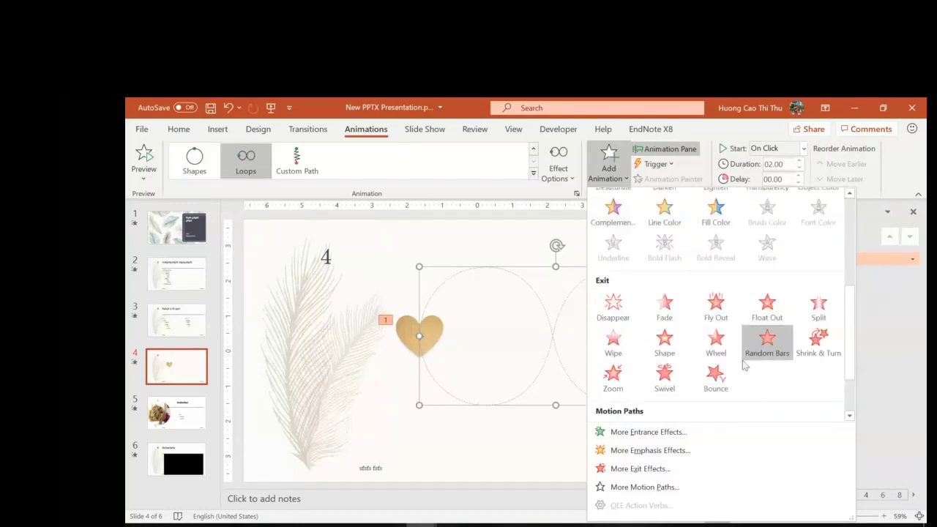
pyautogui.click(711, 311)
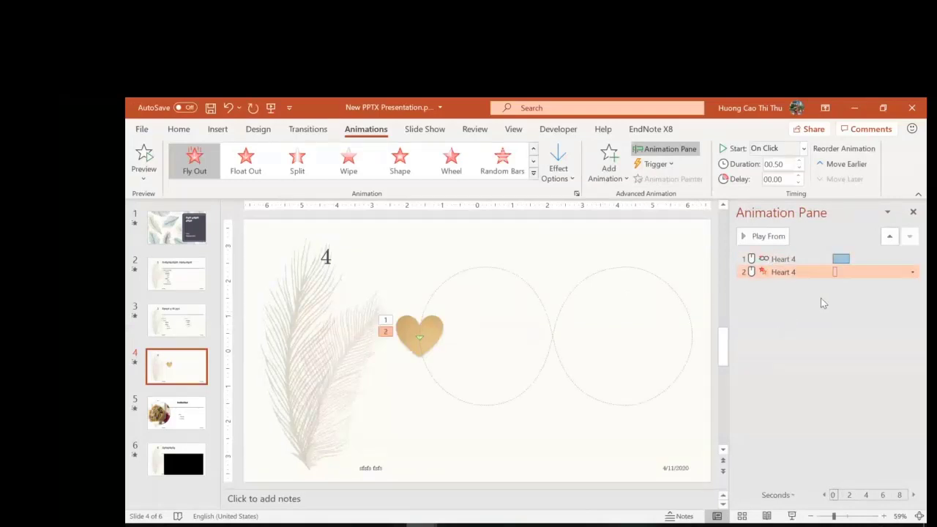
# Set the heart's Fly Out exit to start After Previous.
pyautogui.click(803, 148)
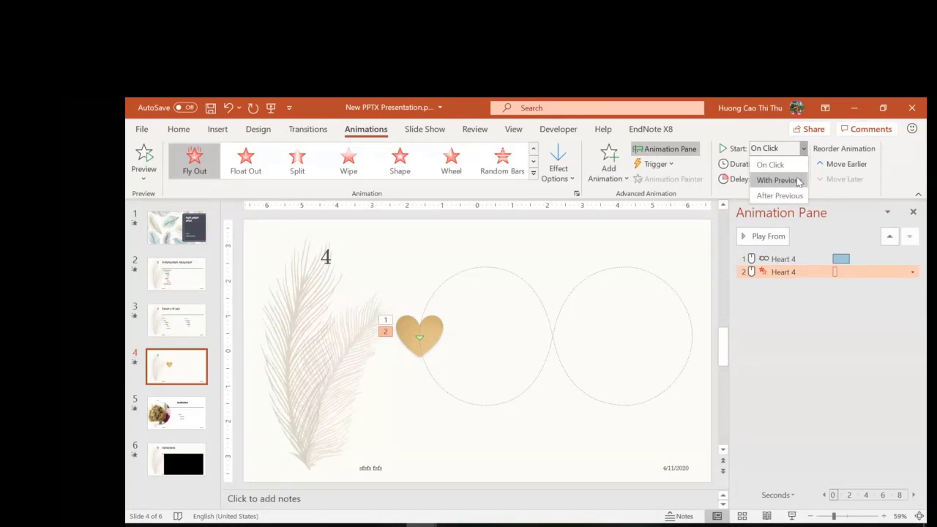
pyautogui.click(784, 196)
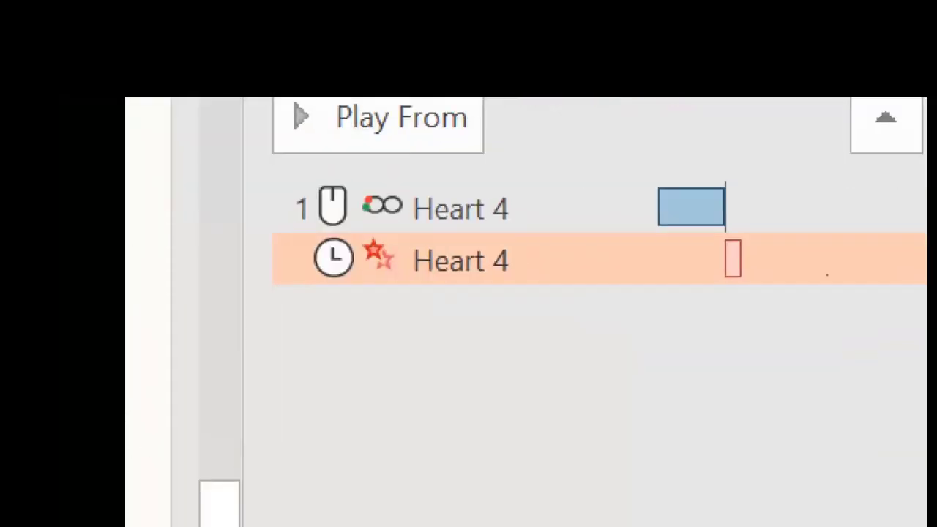
pyautogui.moveTo(652, 220); pyautogui.dragTo(704, 234)
pyautogui.moveTo(707, 290); pyautogui.dragTo(810, 290)
pyautogui.moveTo(810, 196)
pyautogui.mouseDown()
pyautogui.moveTo(597, 156)
pyautogui.moveTo(835, 209)
pyautogui.moveTo(765, 163)
pyautogui.mouseUp()
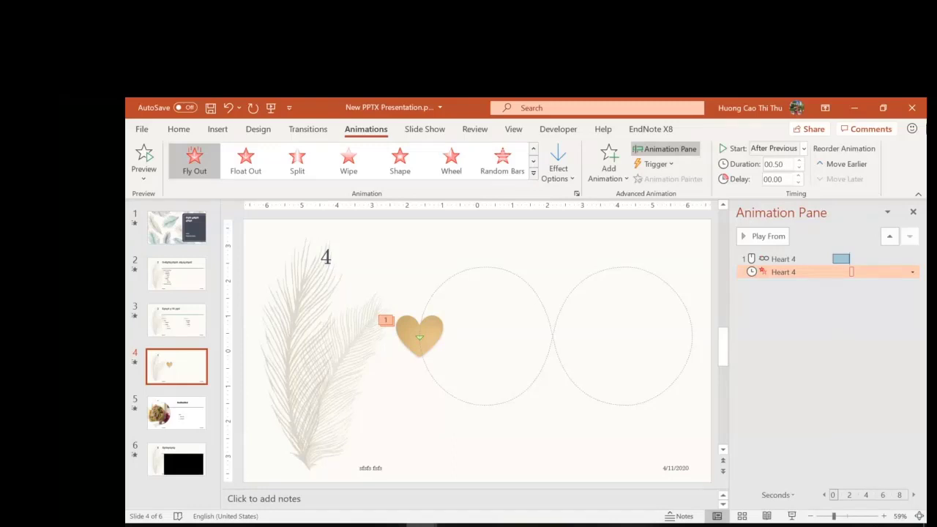
# Play slide 4 as a slide show to preview the heart's motion, then exit the show.
pyautogui.click(792, 516)
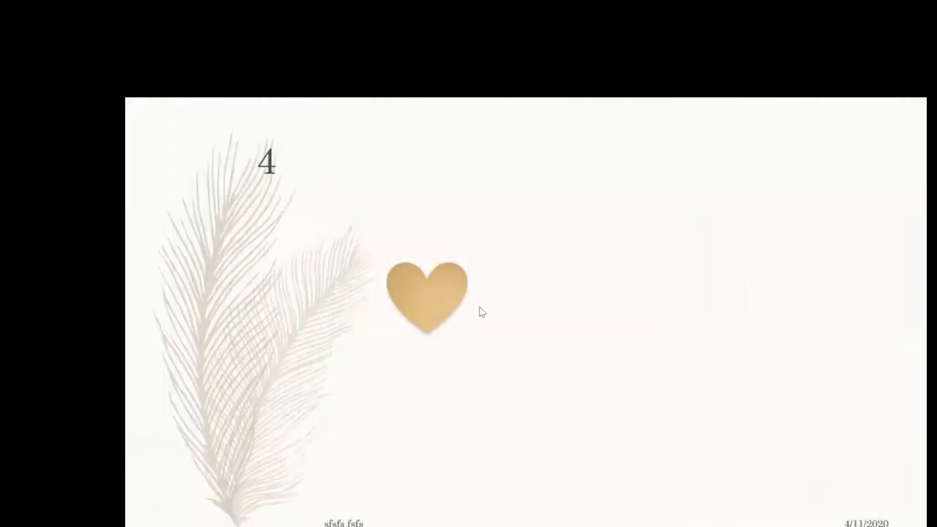
pyautogui.click(513, 322)
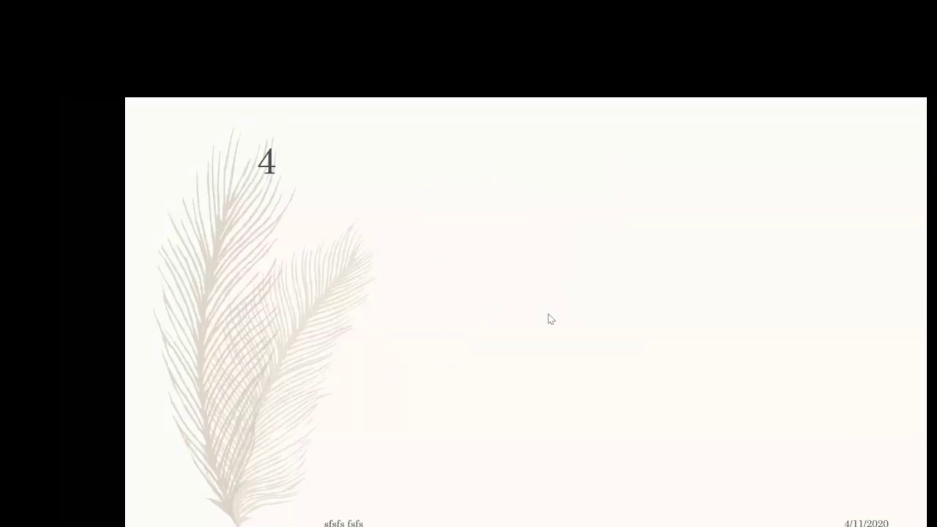
pyautogui.press('Escape')
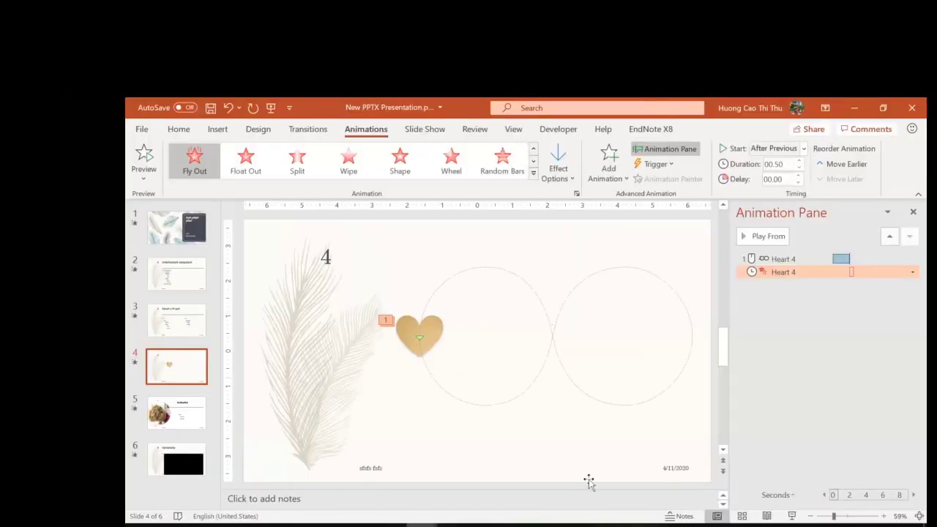
# Compare with the flip-letter presentation, select the heart, and bring up its Trigger choices.
pyautogui.moveTo(430, 525)
pyautogui.click(512, 469)
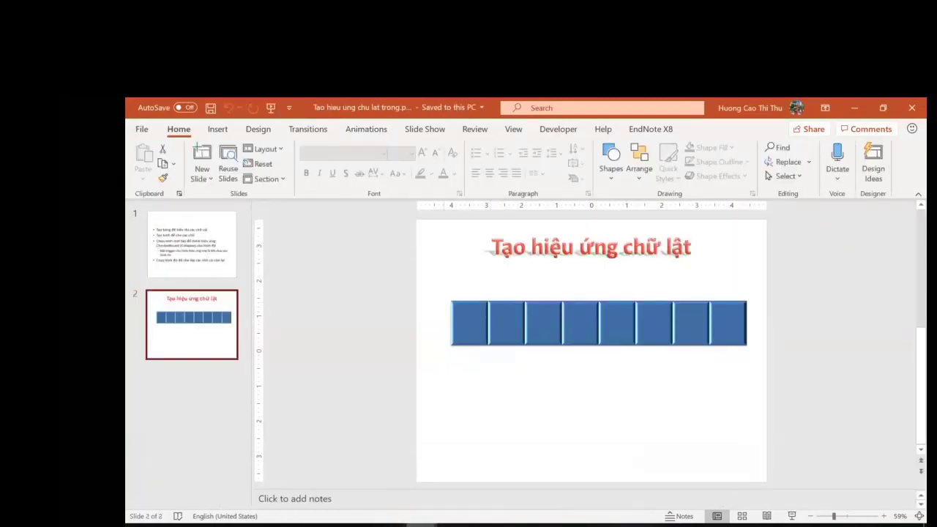
pyautogui.moveTo(430, 524)
pyautogui.click(389, 502)
pyautogui.click(425, 338)
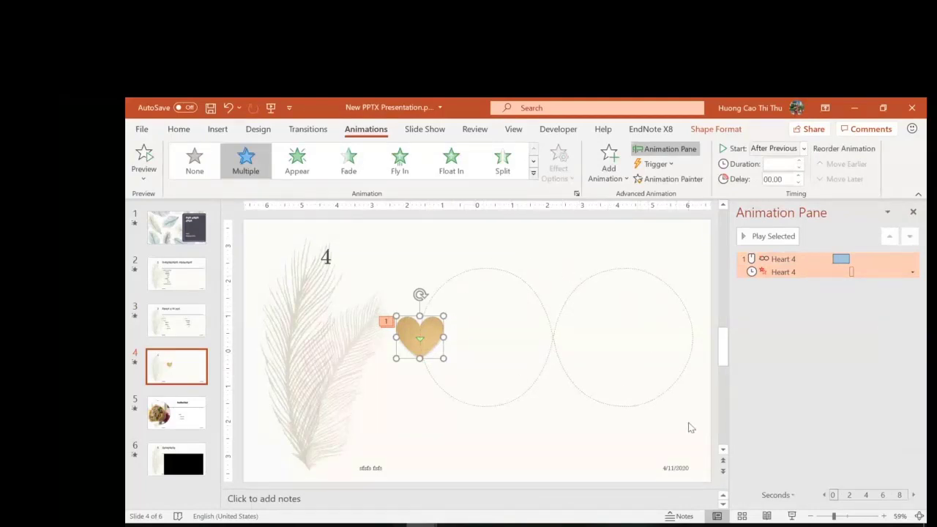
pyautogui.moveTo(421, 524)
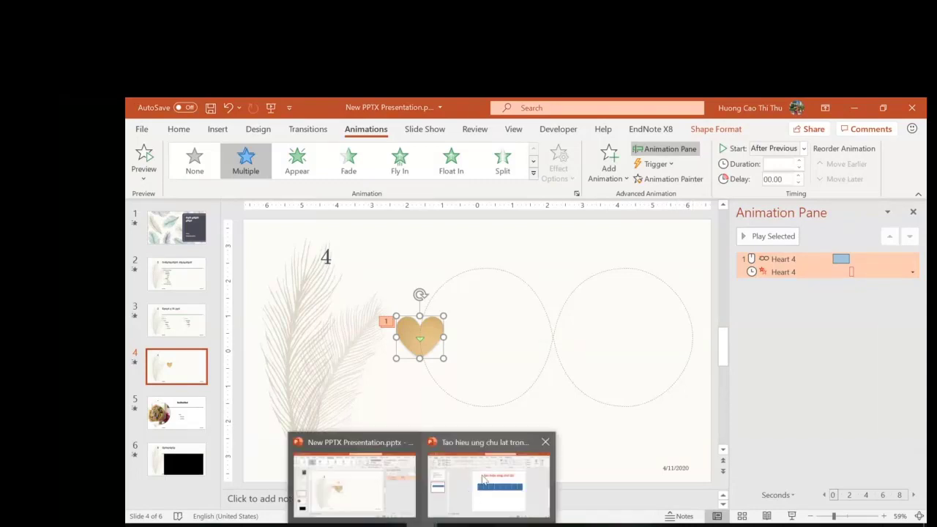
pyautogui.click(485, 477)
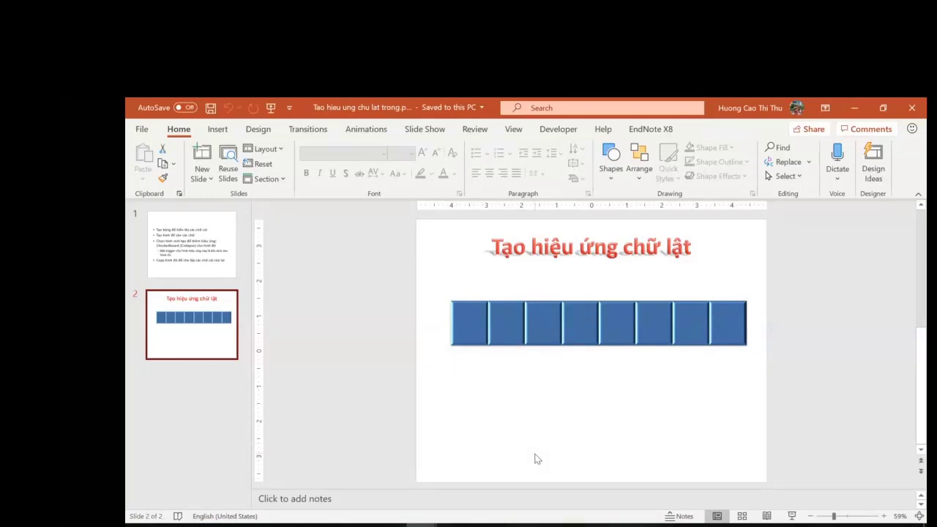
pyautogui.moveTo(423, 523)
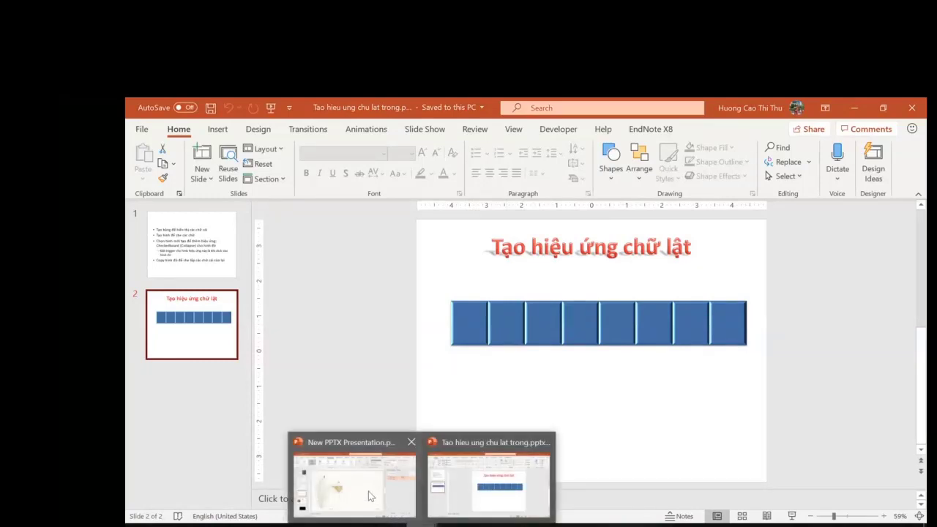
pyautogui.click(372, 496)
pyautogui.click(667, 165)
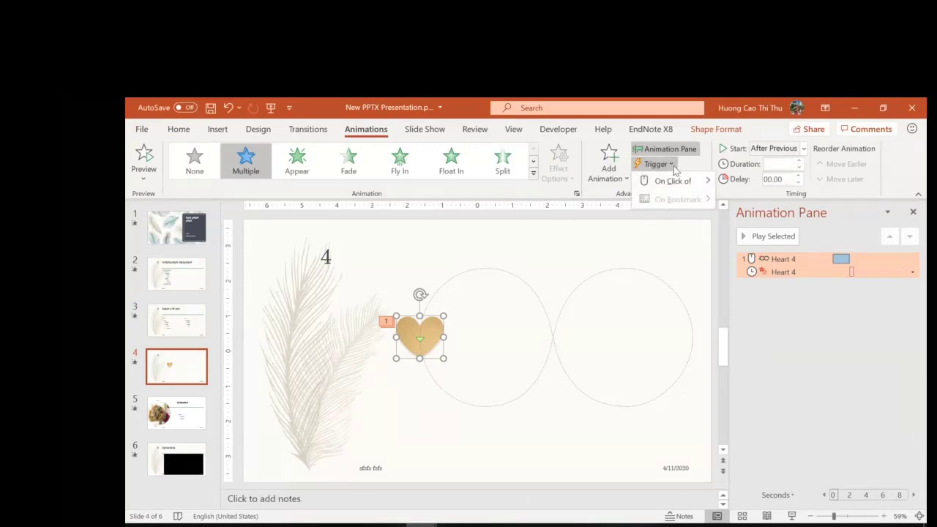
# Set the heart's animations to trigger On Click of Heart 4.
pyautogui.moveTo(681, 181)
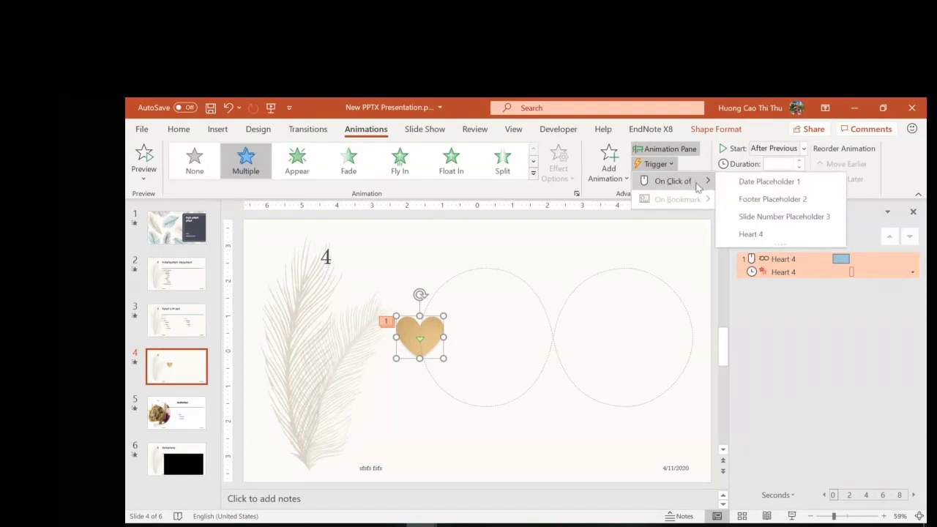
pyautogui.click(657, 164)
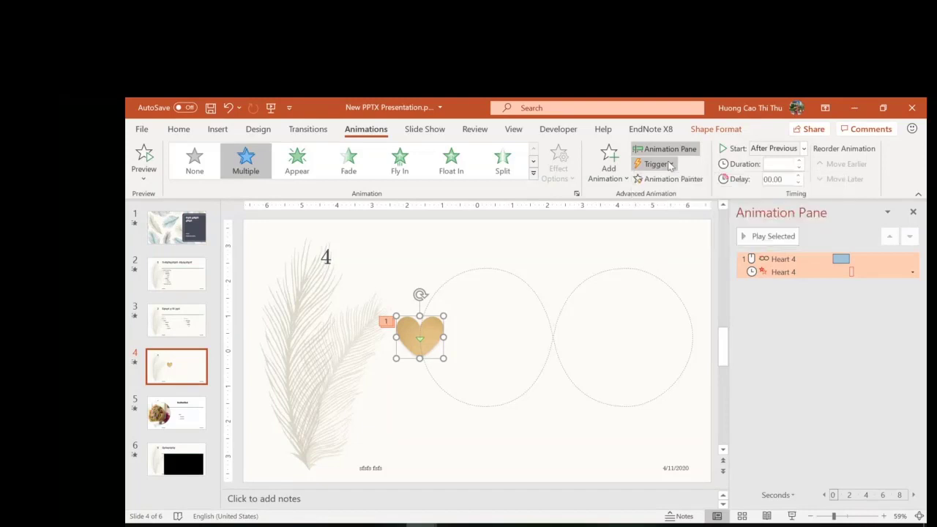
pyautogui.click(657, 164)
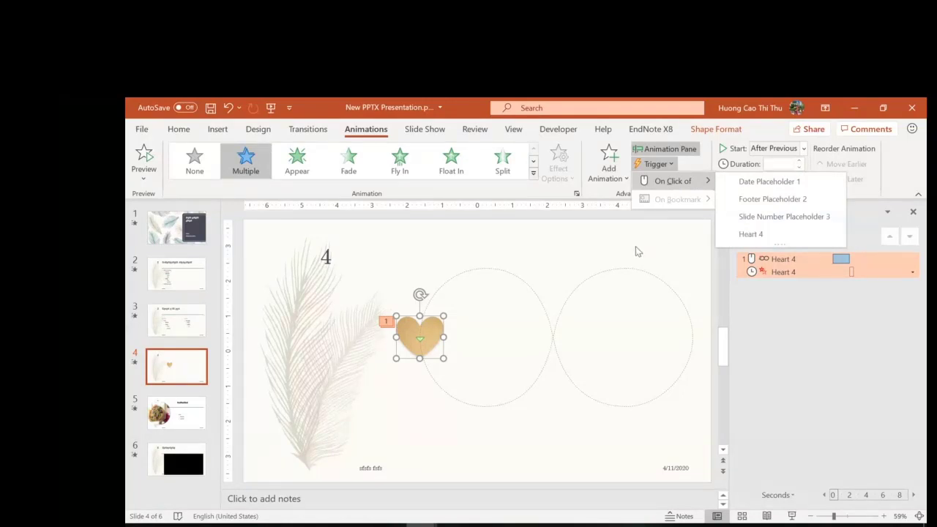
pyautogui.press('Escape')
pyautogui.press('Escape')
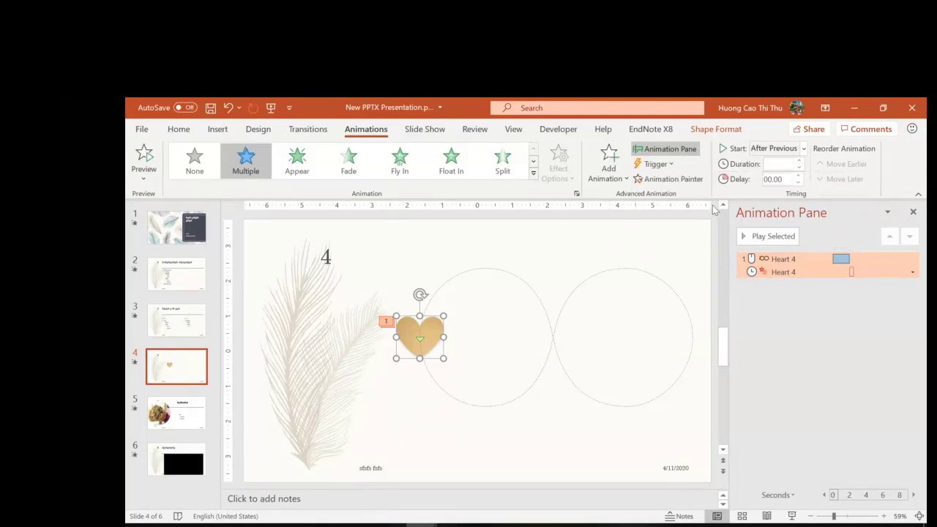
pyautogui.click(671, 164)
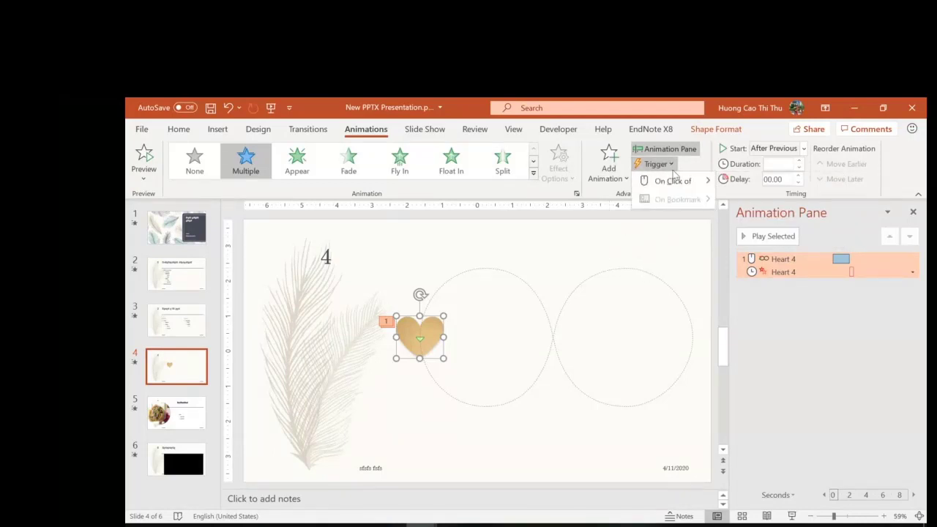
pyautogui.click(745, 235)
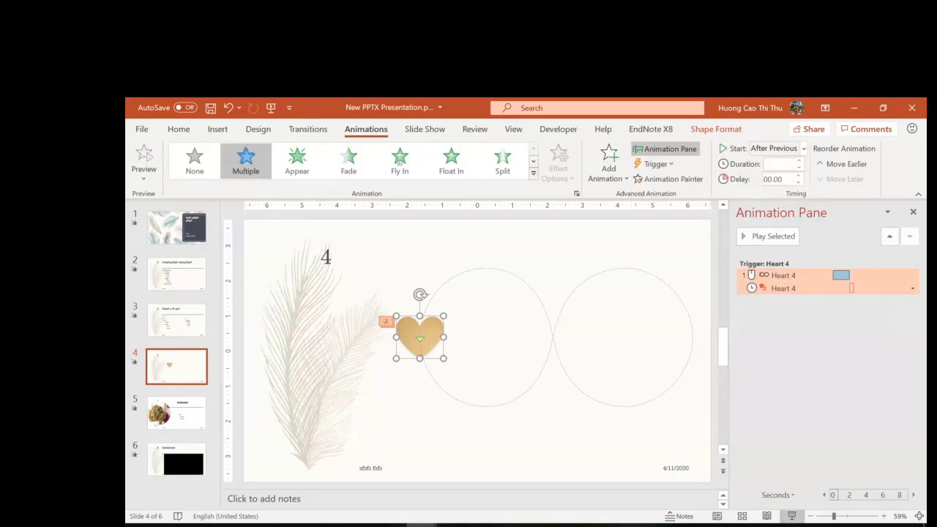
pyautogui.click(791, 516)
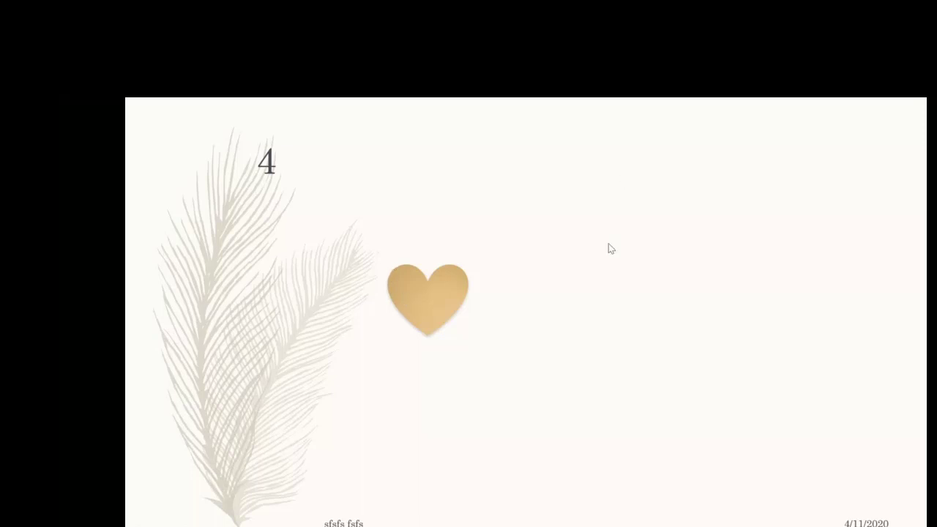
pyautogui.click(712, 214)
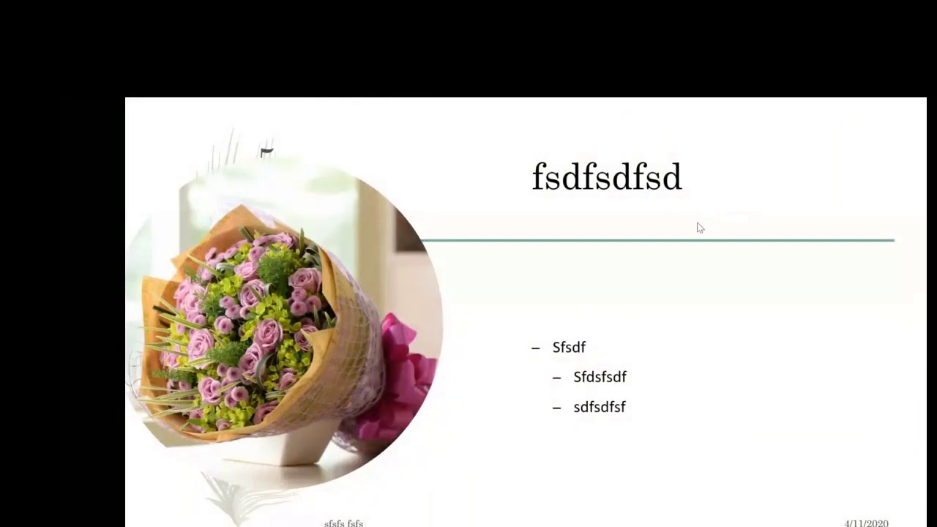
pyautogui.press('Left')
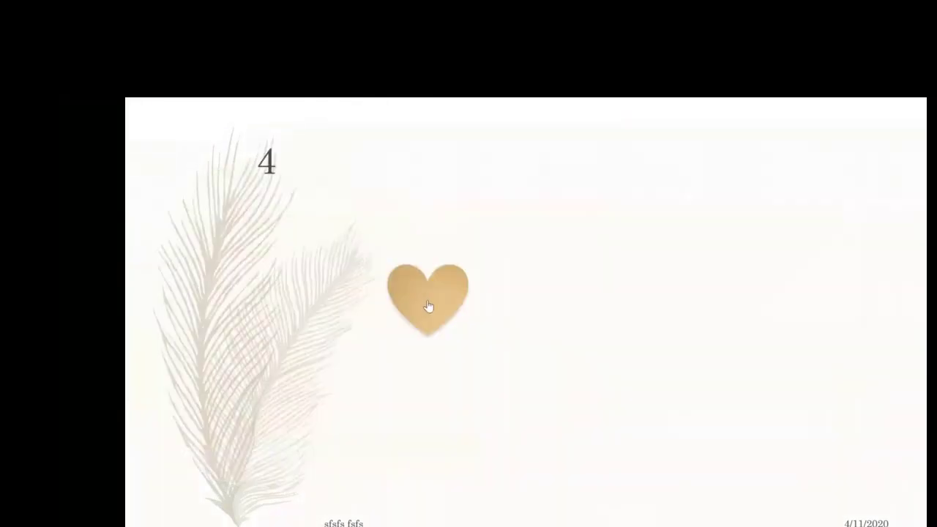
pyautogui.click(687, 190)
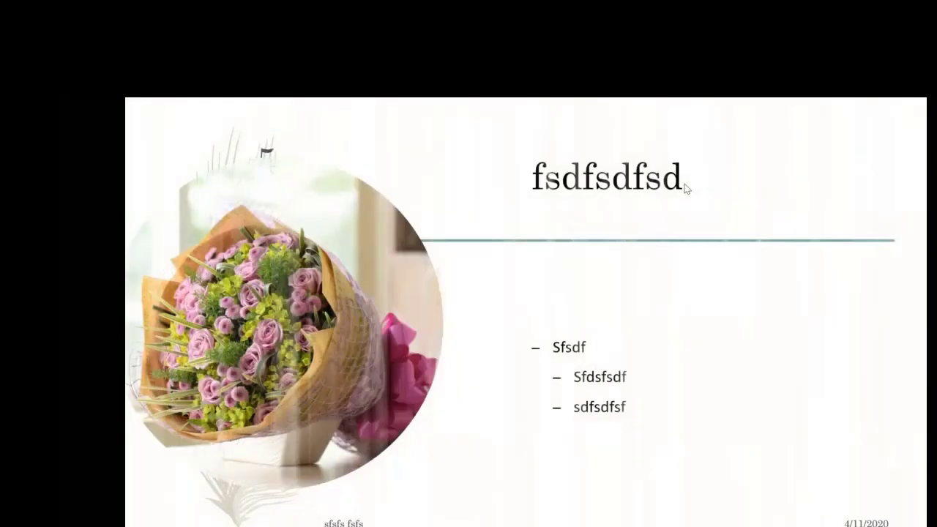
pyautogui.press('Left')
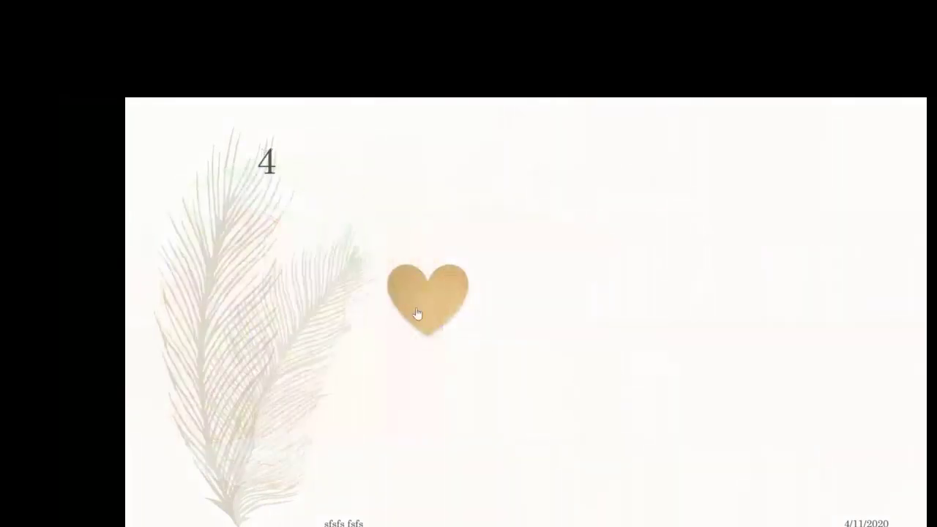
pyautogui.click(429, 309)
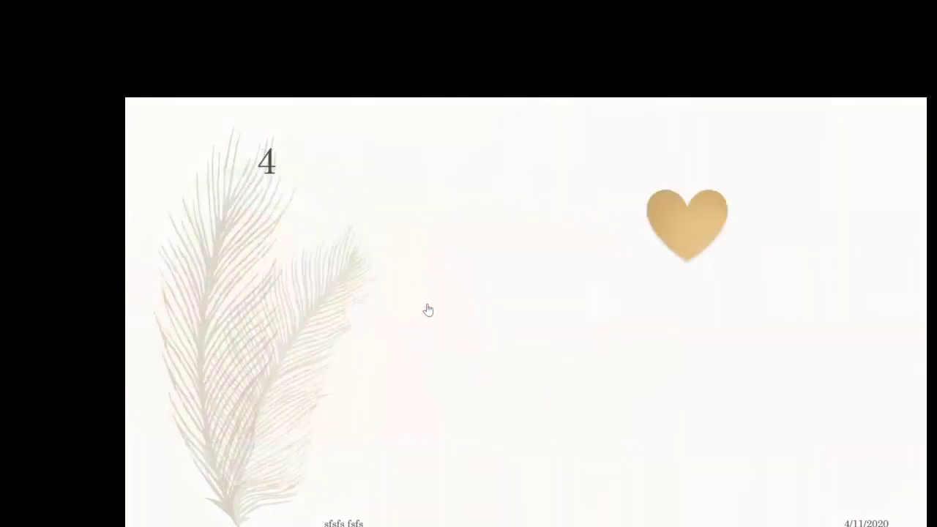
pyautogui.click(428, 309)
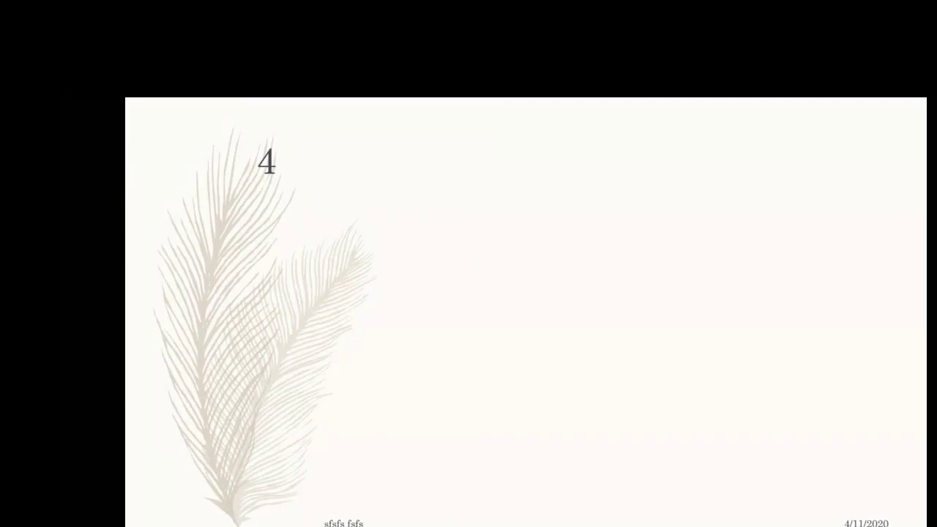
pyautogui.press('Escape')
# Run the flip-letter slide show, flipping the first and third tiles to reveal I and T.
pyautogui.moveTo(422, 522)
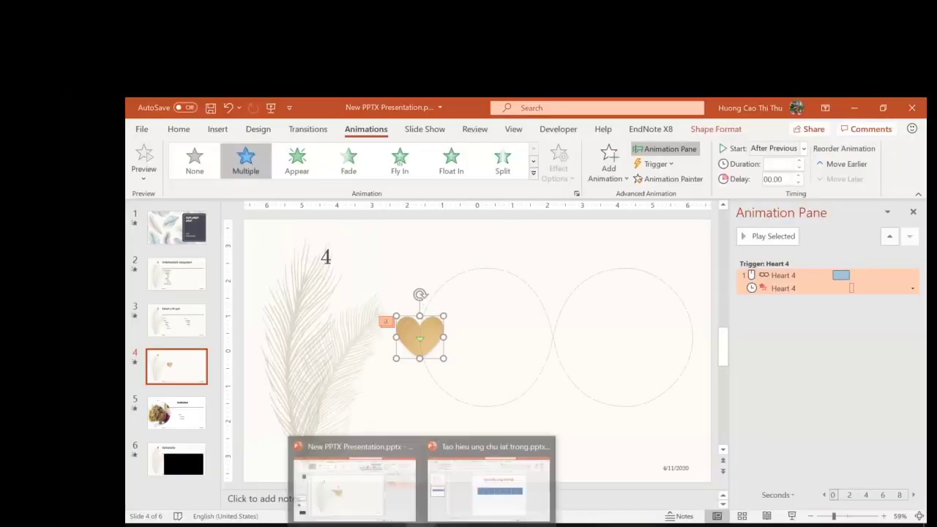
pyautogui.click(478, 484)
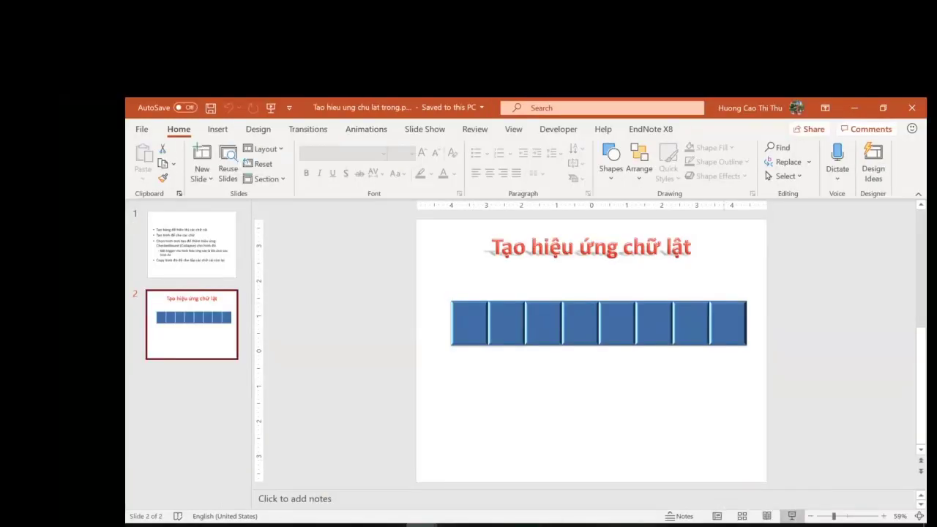
pyautogui.click(797, 521)
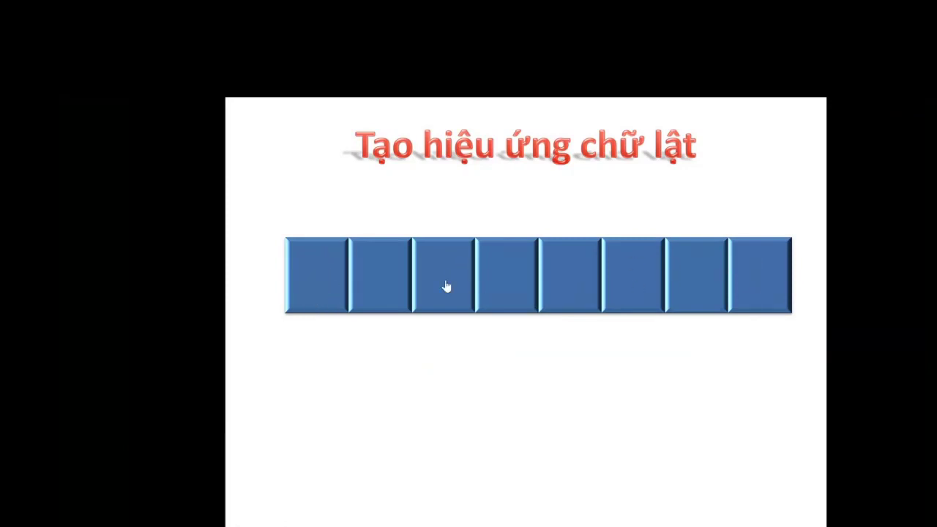
pyautogui.click(325, 277)
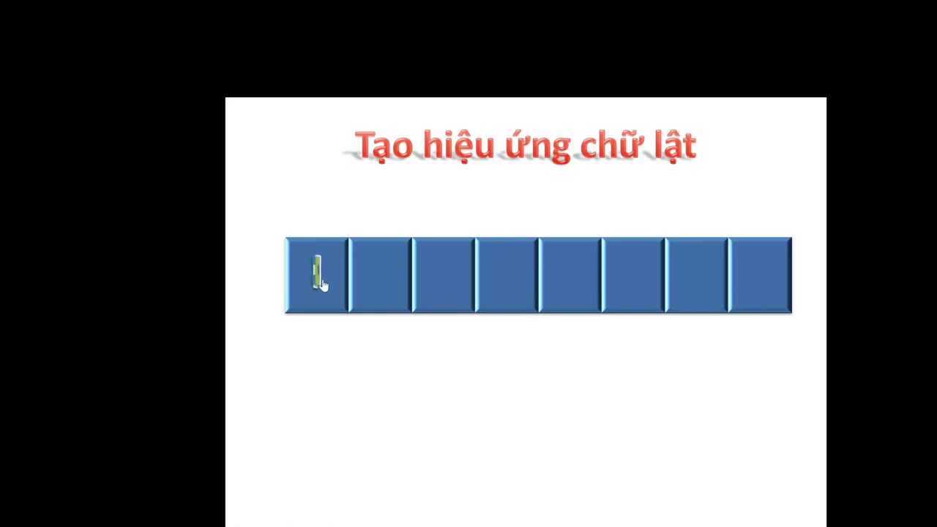
pyautogui.click(441, 273)
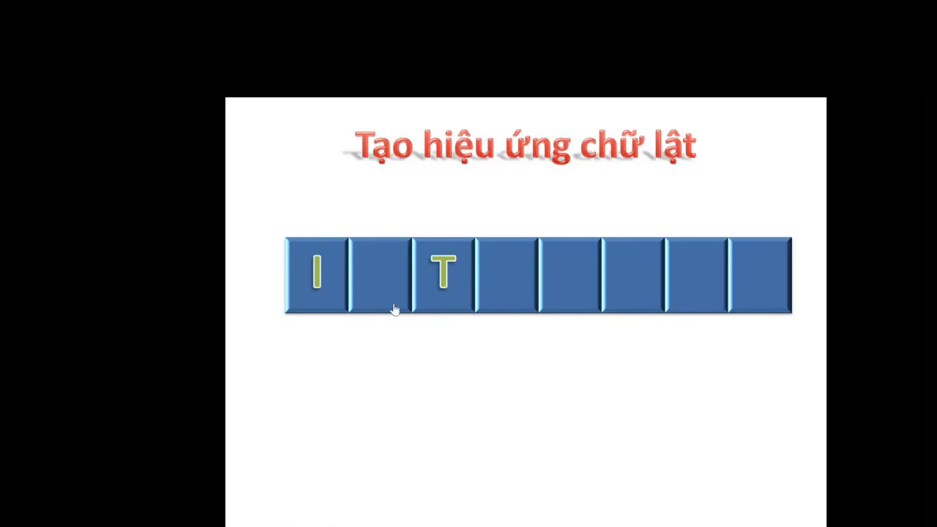
pyautogui.press('Escape')
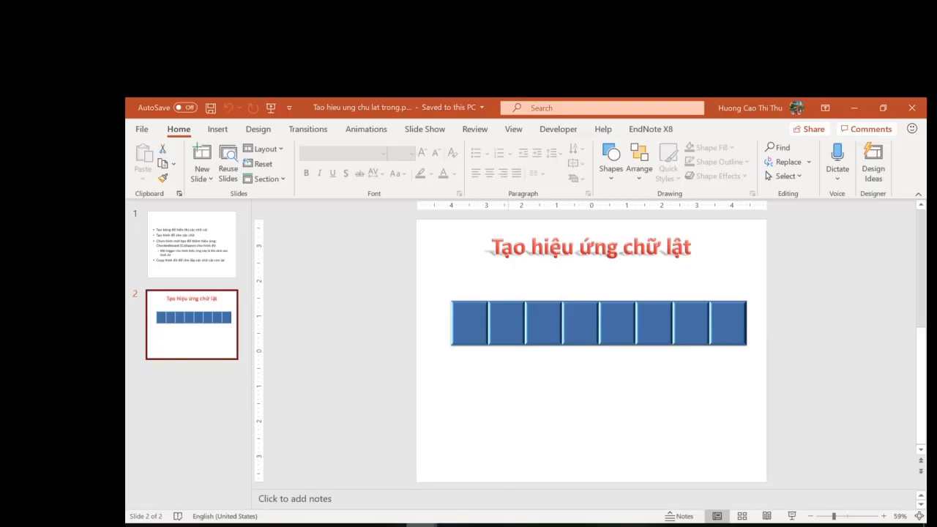
pyautogui.moveTo(421, 525)
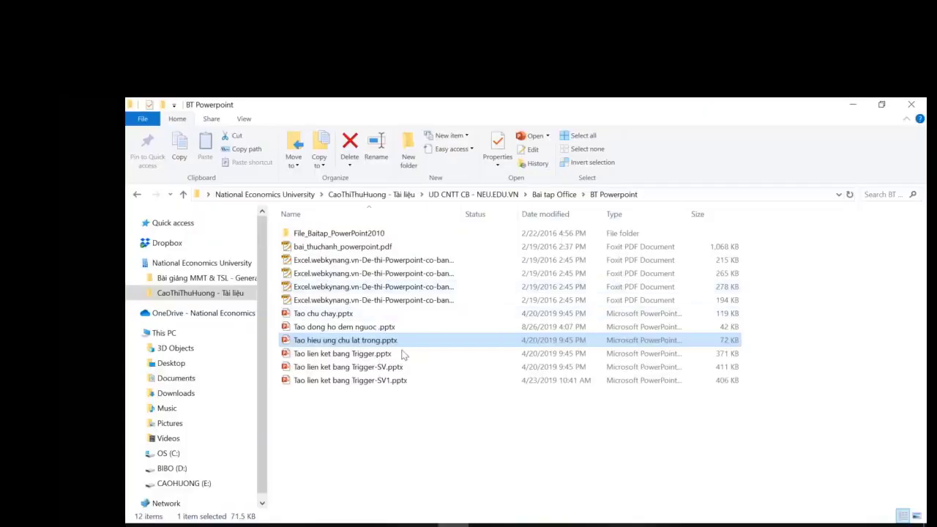
# Open Tao lien ket bang Trigger.pptx and step through its slide show from the start.
pyautogui.click(396, 354)
pyautogui.doubleClick(410, 355)
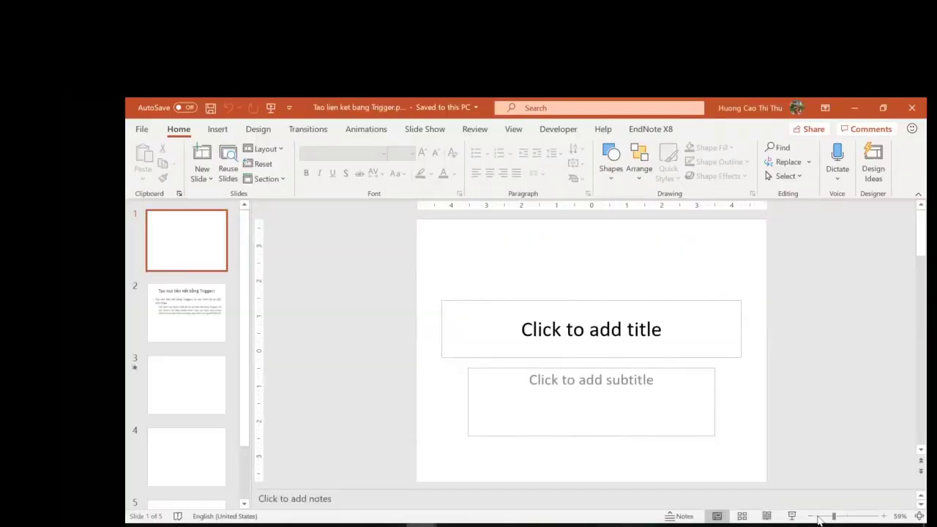
pyautogui.press('F5')
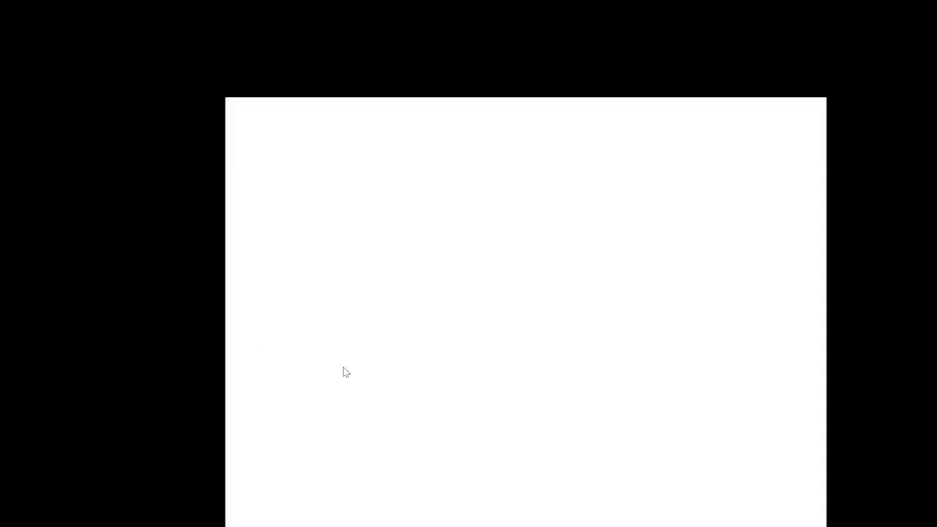
pyautogui.click(345, 372)
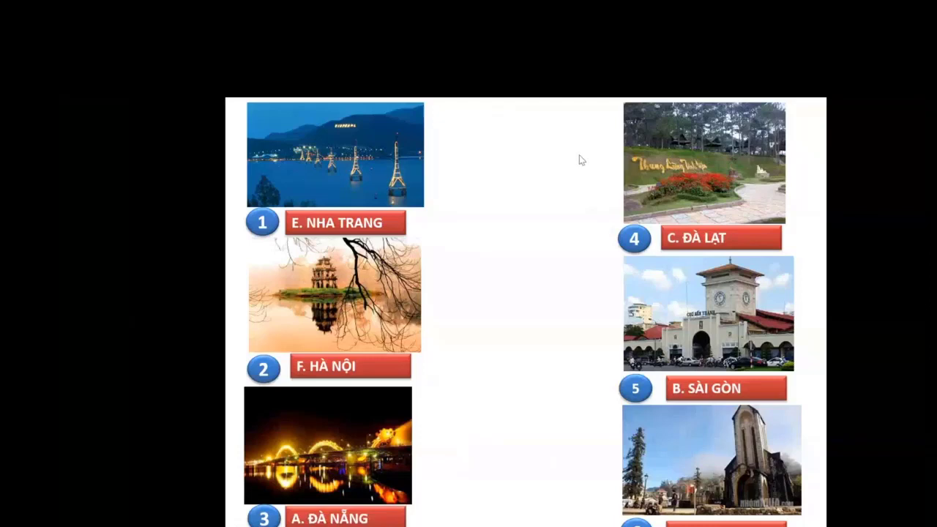
# End the show and close both open PowerPoint presentations.
pyautogui.press('Escape')
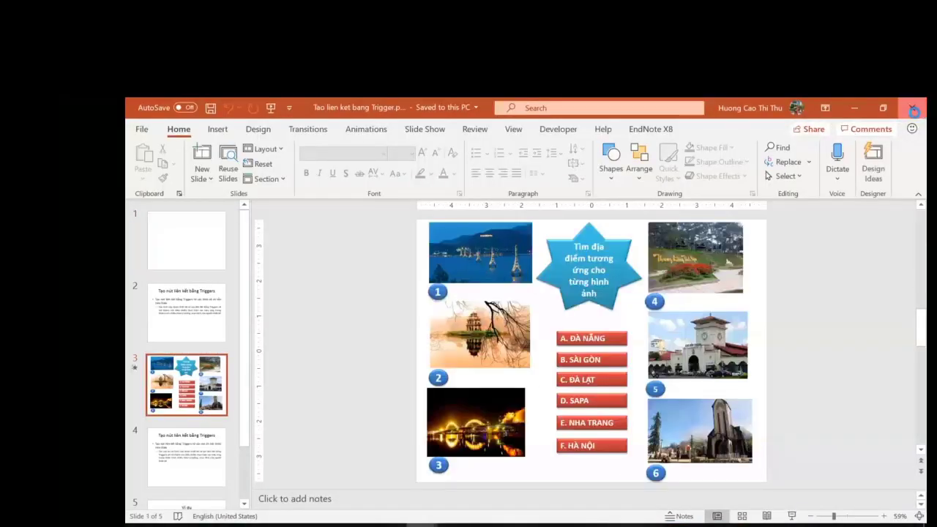
pyautogui.click(913, 108)
pyautogui.click(910, 107)
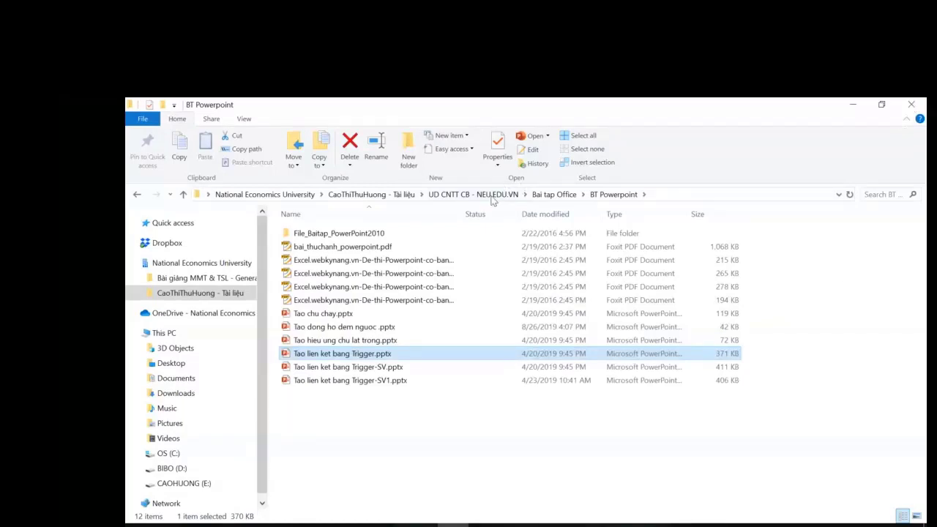
# Open De Thi Thu UD -29112018.xlsx from the DeThiThuUDCB folder and glance over its salary sheet.
pyautogui.click(478, 194)
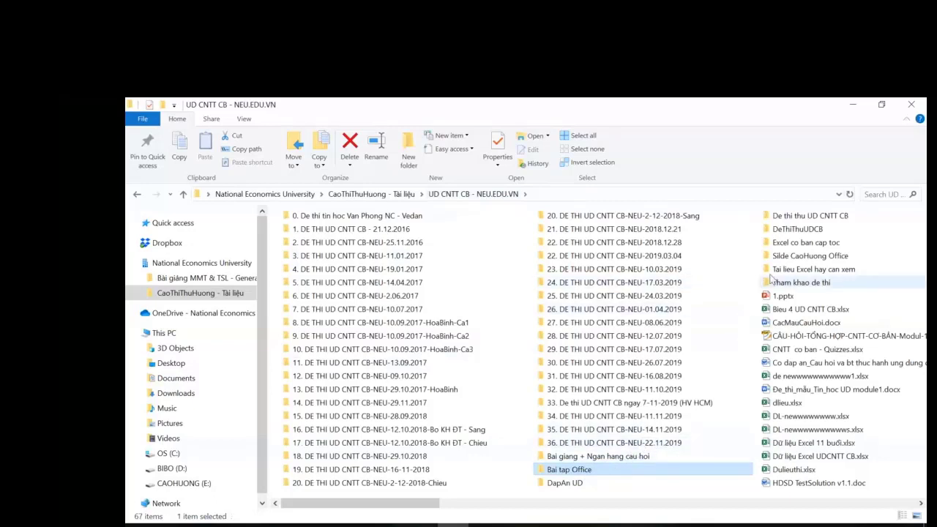
pyautogui.press('n')
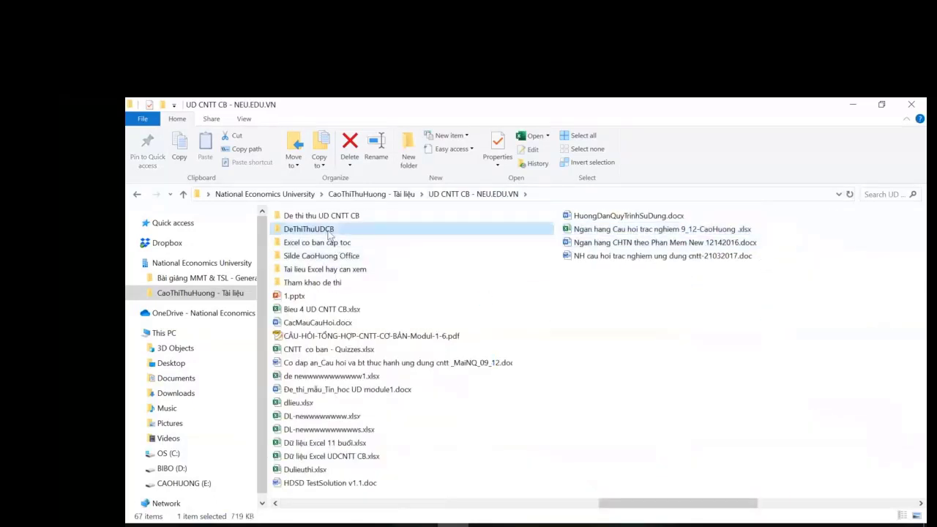
pyautogui.doubleClick(325, 232)
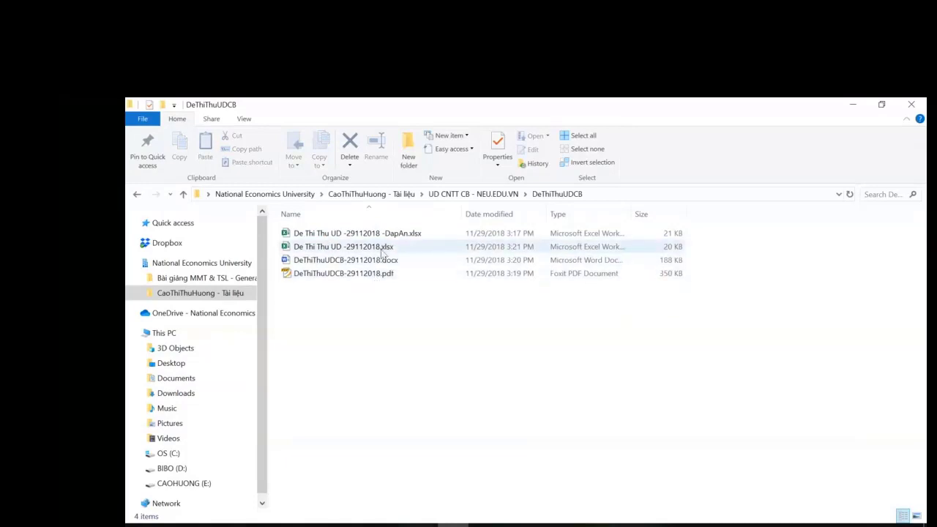
pyautogui.doubleClick(381, 249)
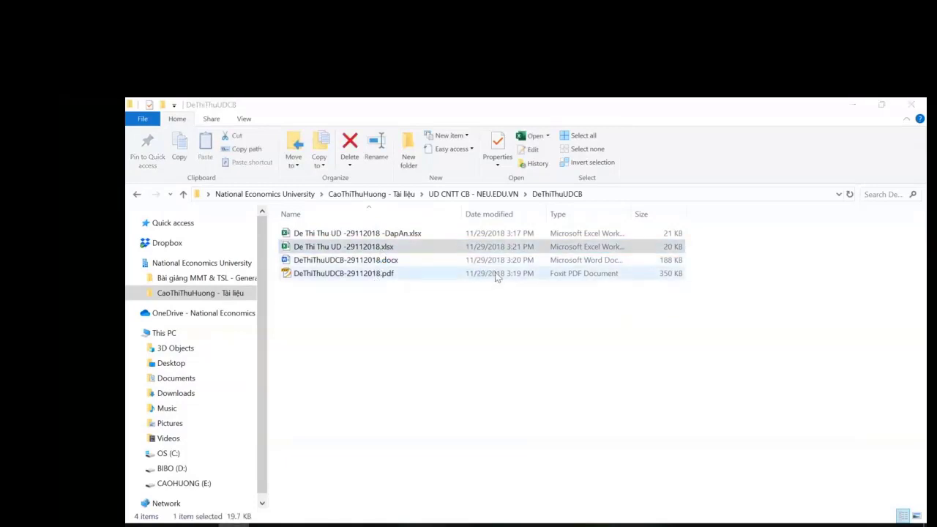
pyautogui.click(416, 249)
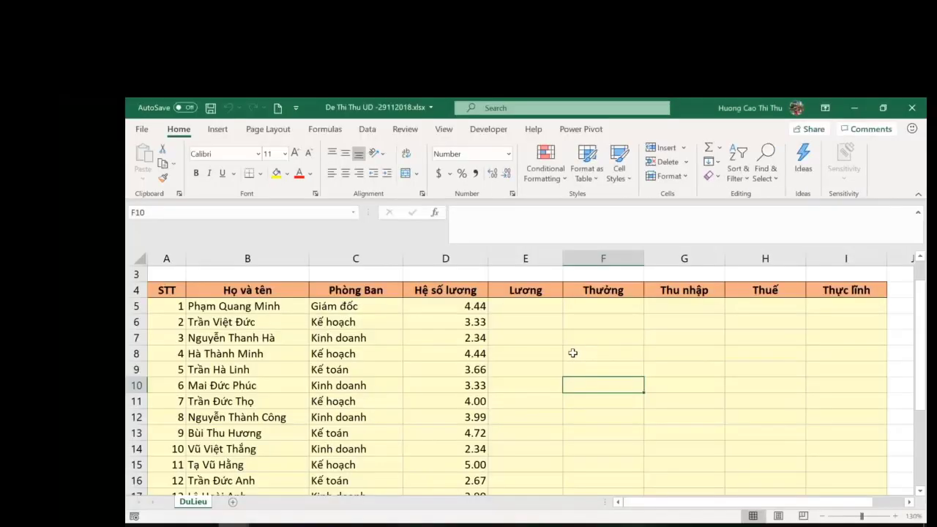
pyautogui.click(571, 350)
pyautogui.scroll(-3, 623, 349)
pyautogui.scroll(3, 660, 340)
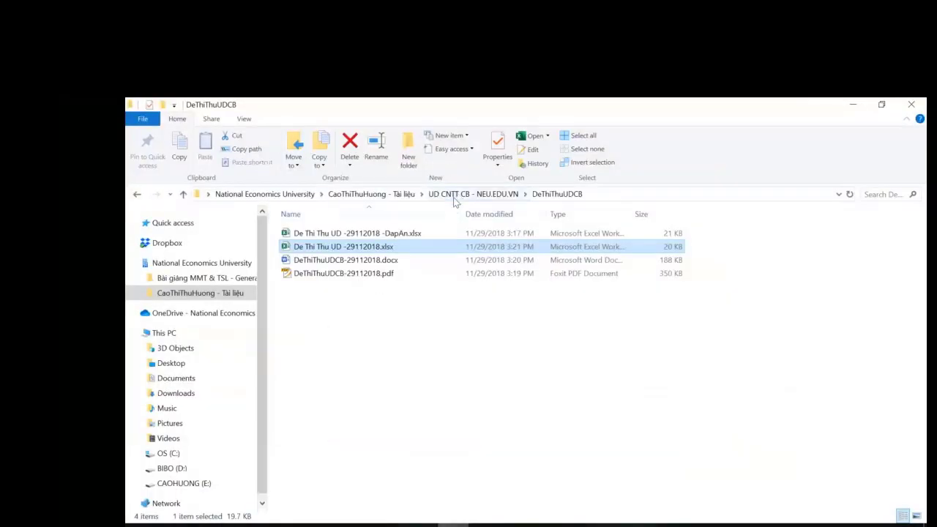
# From UD CNTT CB - NEU.EDU.VN, open the 22. DE THI folder's De thuc hanh UD CNTT CB 04-03-2019.docx.
pyautogui.click(454, 194)
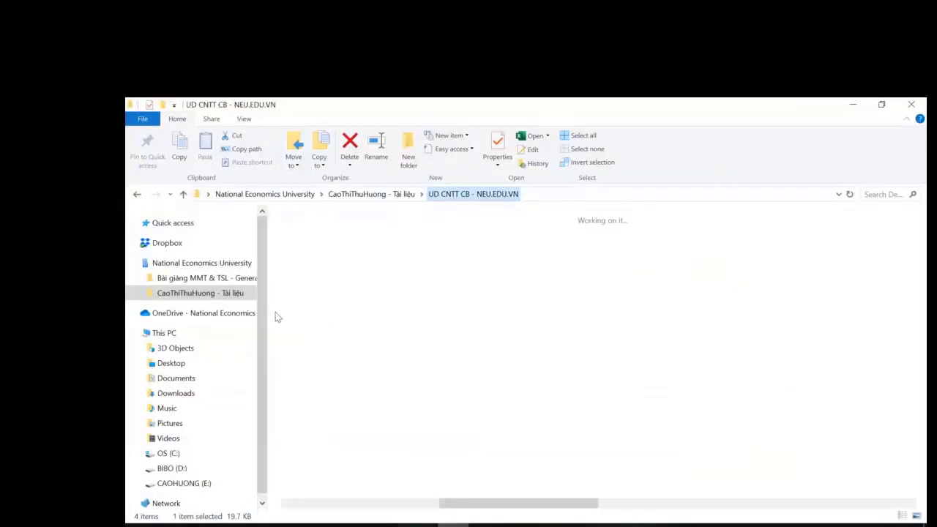
pyautogui.doubleClick(301, 256)
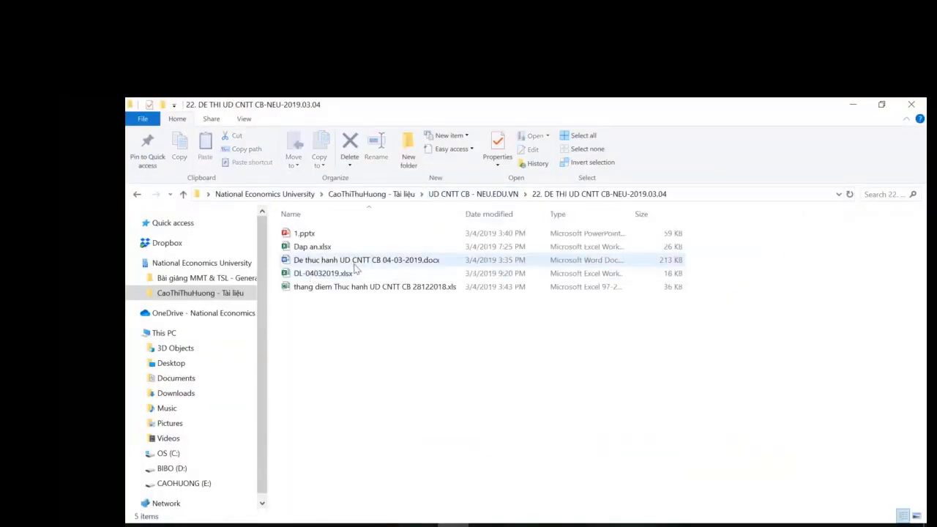
pyautogui.doubleClick(349, 267)
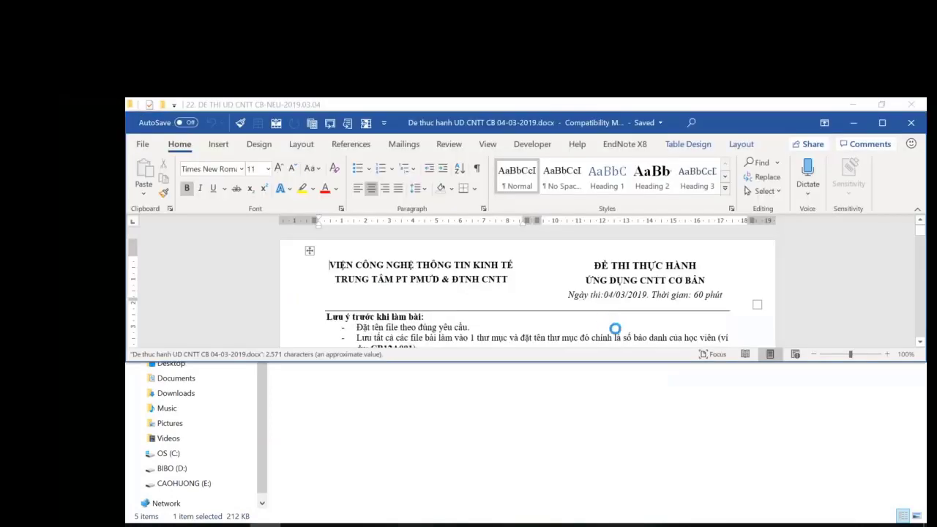
# Maximize the Word window and scroll through the exam's Word, Excel and PowerPoint tasks.
pyautogui.click(884, 124)
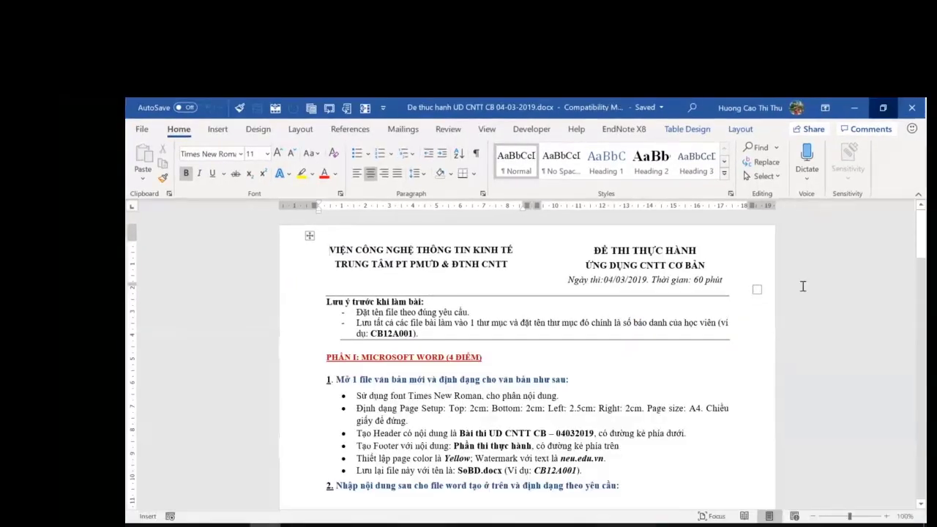
pyautogui.scroll(-2, 606, 361)
pyautogui.scroll(-14, 607, 361)
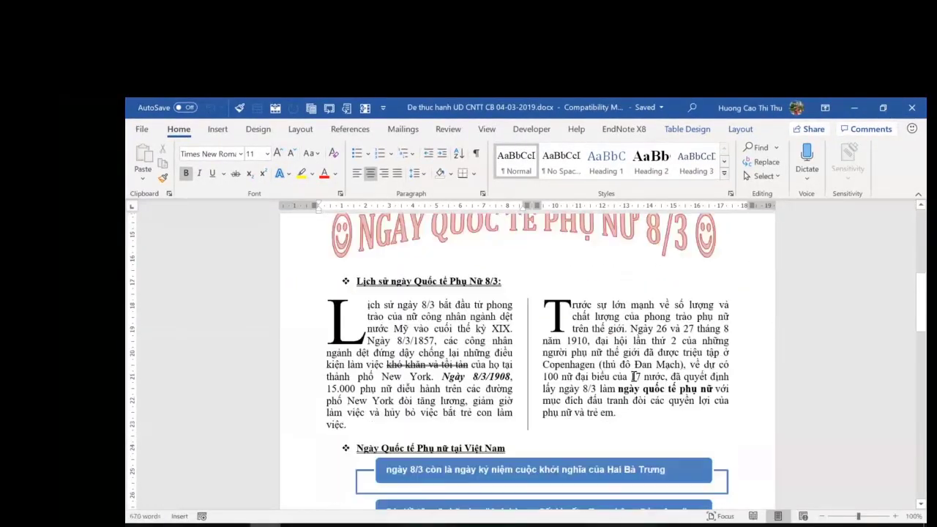
pyautogui.scroll(-9, 634, 376)
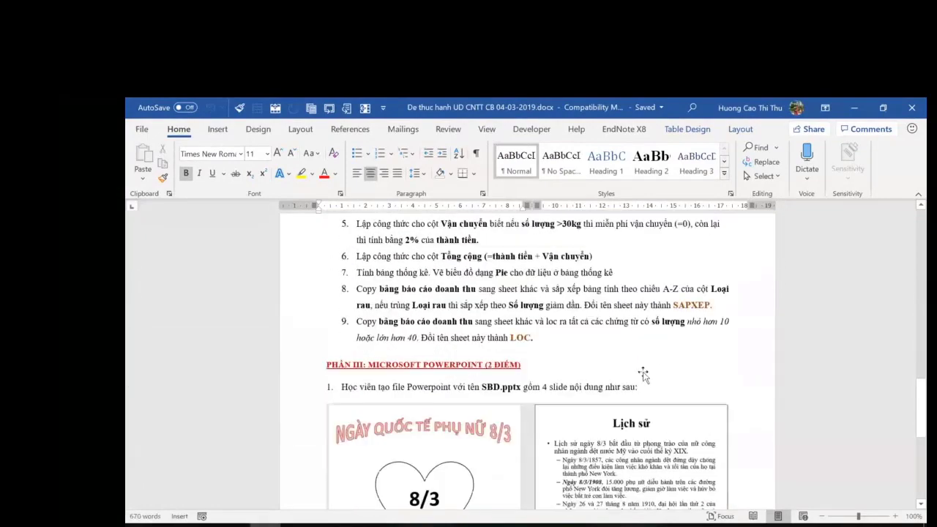
pyautogui.scroll(1, 643, 372)
pyautogui.scroll(20, 644, 373)
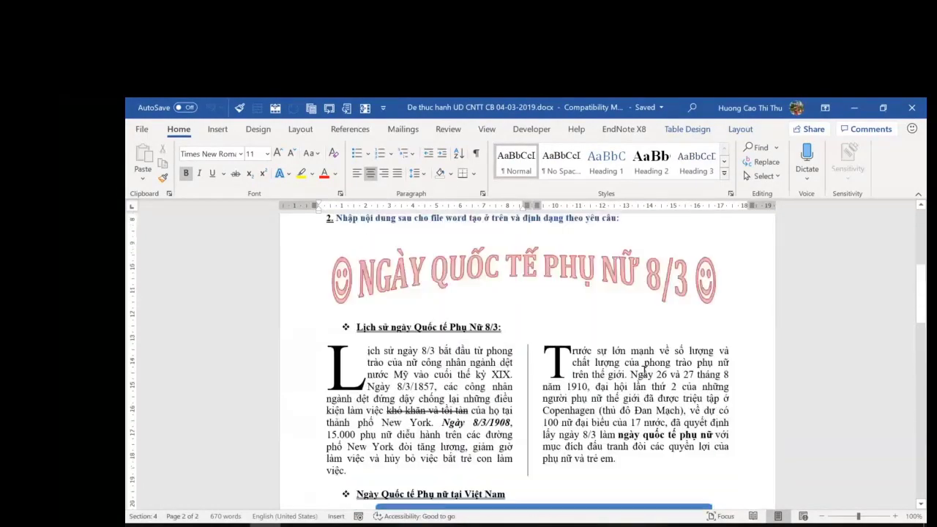
pyautogui.scroll(3, 644, 371)
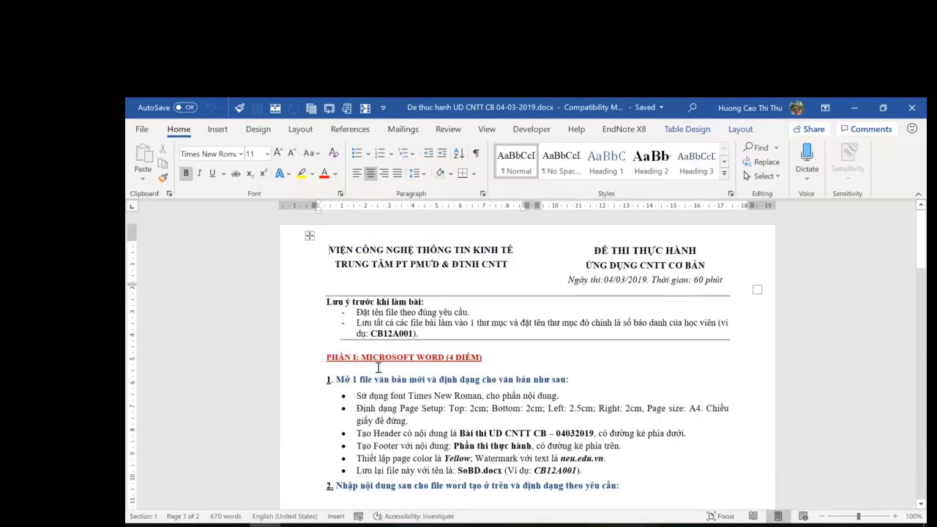
# Scroll back to page 1's Part I requirements and the NGÀY QUỐC TẾ PHỤ NỮ 8/3 title.
pyautogui.scroll(-8, 643, 440)
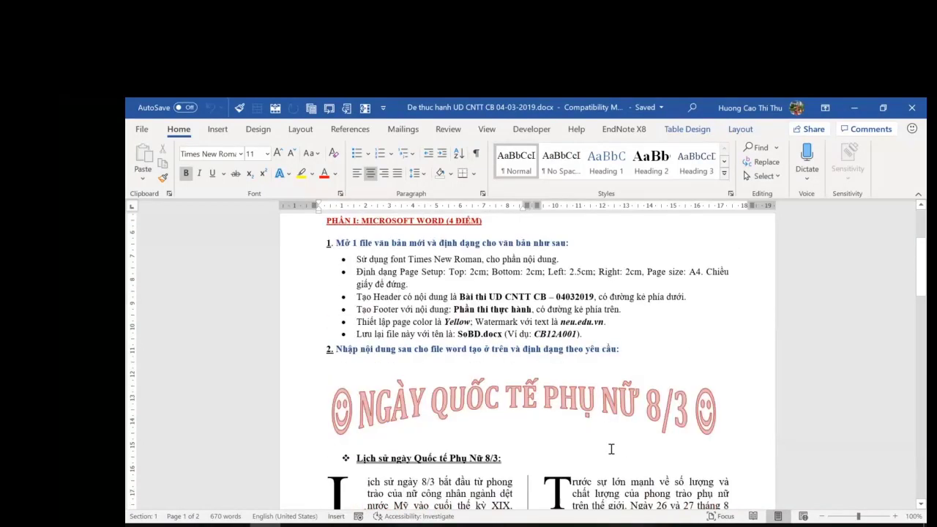
pyautogui.scroll(-20, 554, 426)
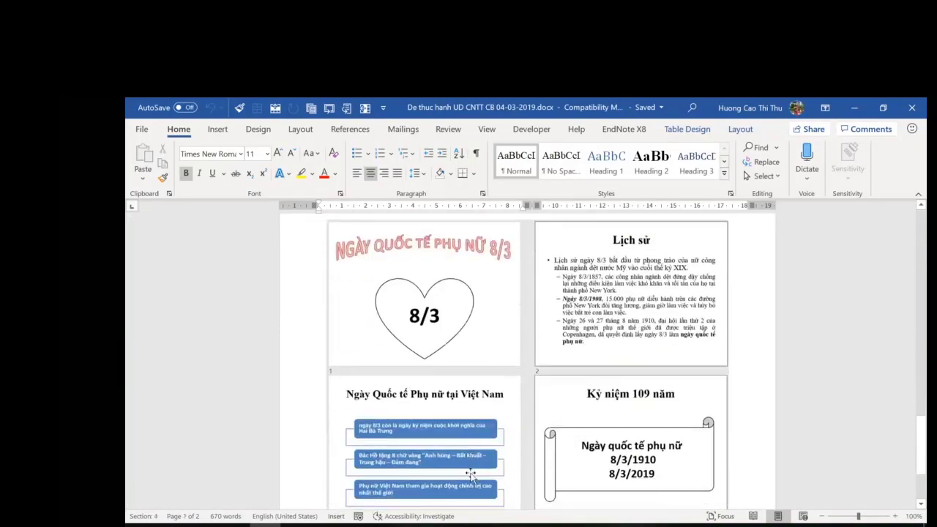
pyautogui.scroll(8, 461, 480)
pyautogui.scroll(8, 459, 476)
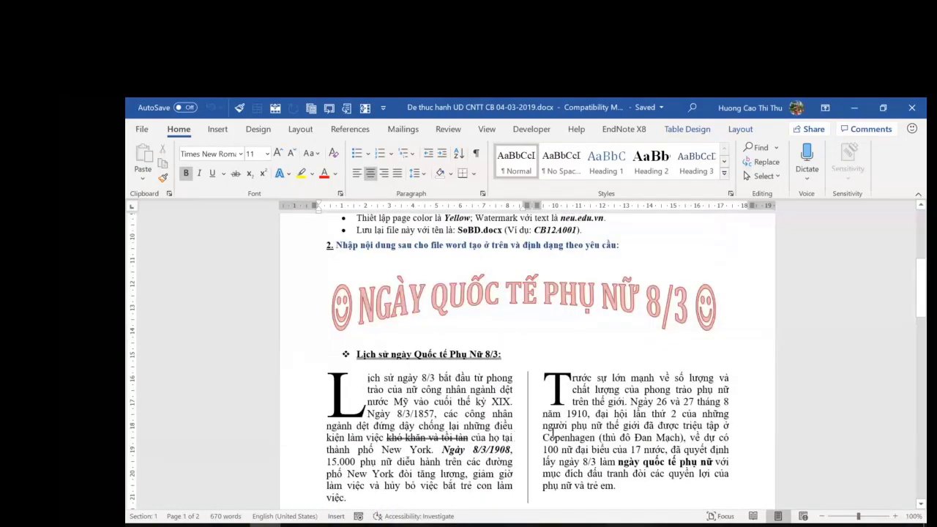
pyautogui.scroll(3, 626, 443)
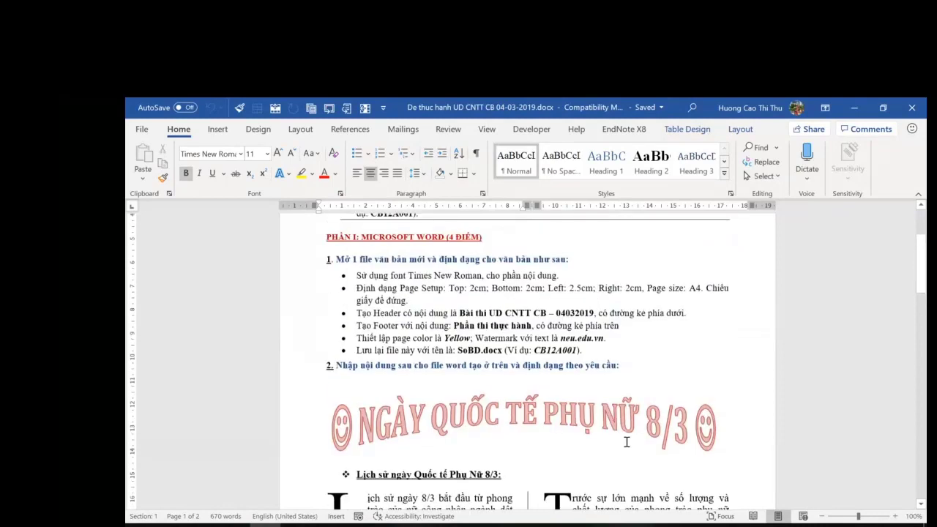
pyautogui.scroll(3, 610, 445)
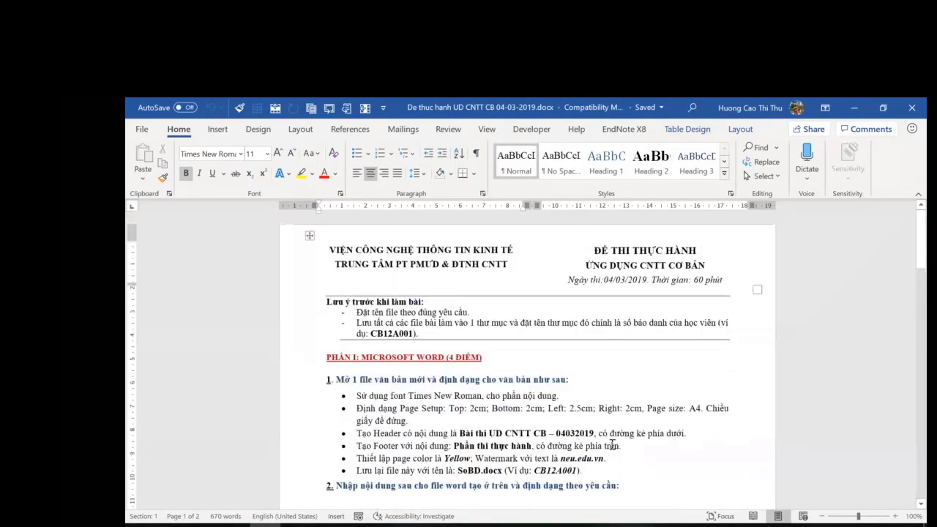
pyautogui.scroll(-2, 612, 444)
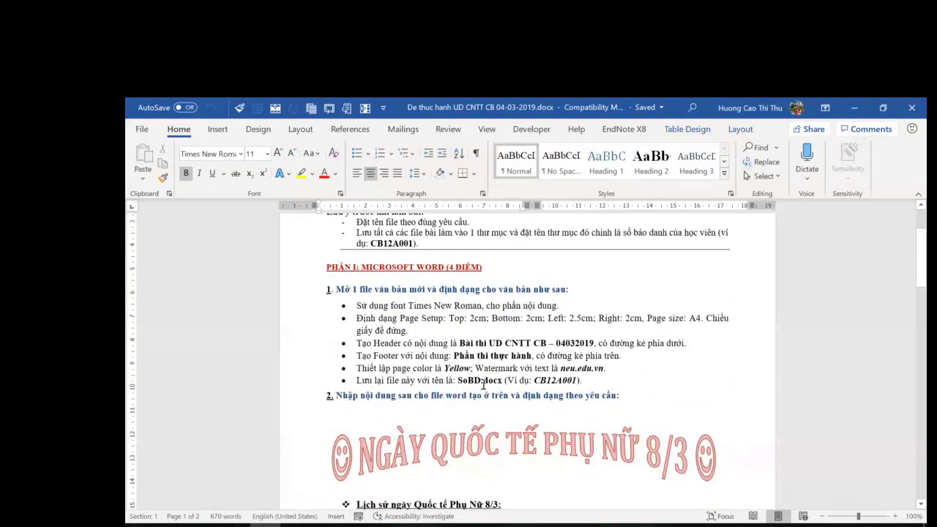
pyautogui.scroll(2, 483, 385)
pyautogui.moveTo(421, 303); pyautogui.dragTo(324, 274)
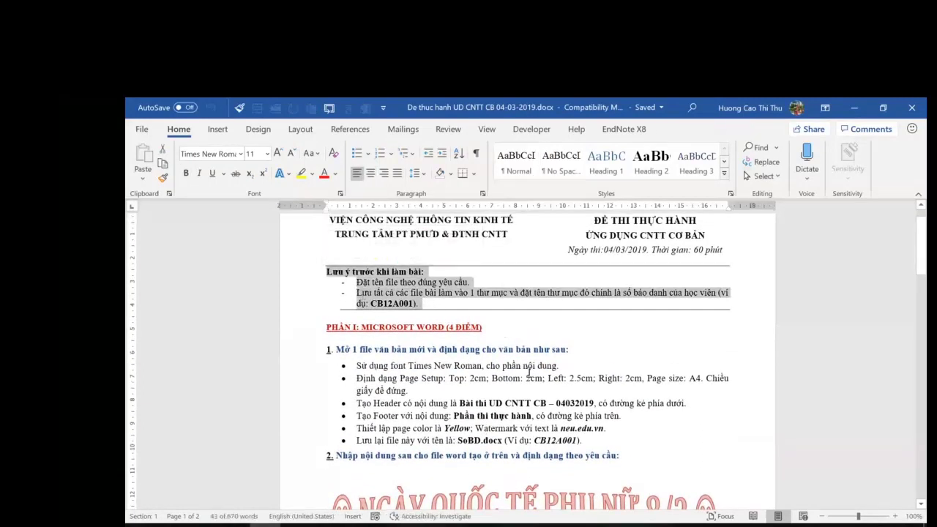
pyautogui.click(534, 403)
pyautogui.scroll(-2, 526, 399)
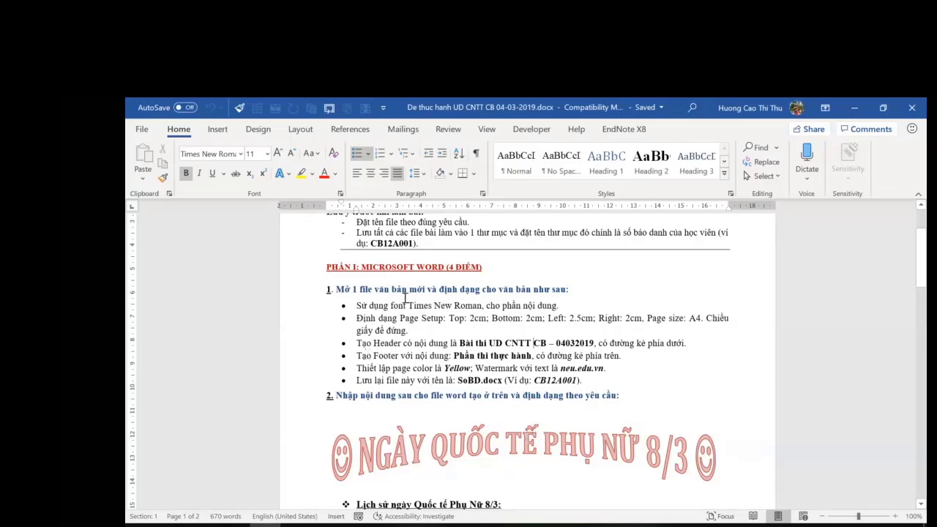
pyautogui.moveTo(354, 305); pyautogui.dragTo(584, 382)
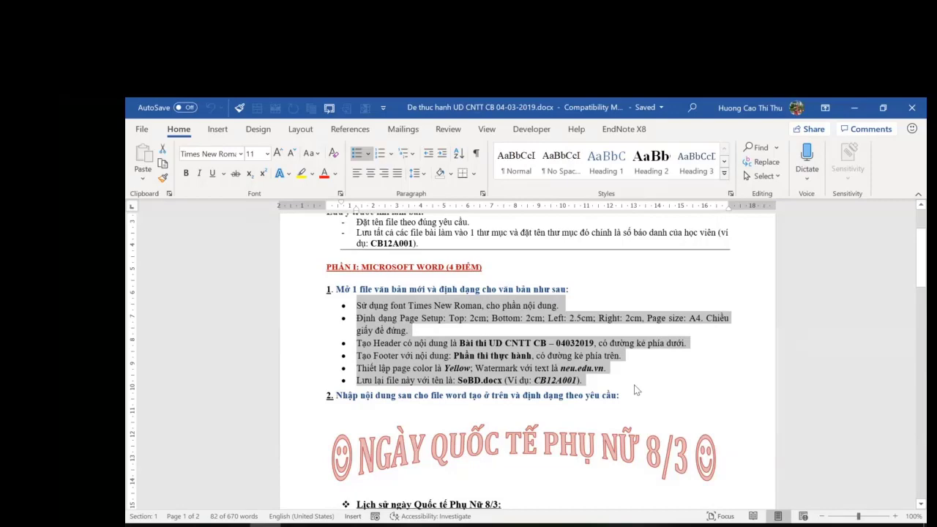
pyautogui.scroll(-3, 634, 384)
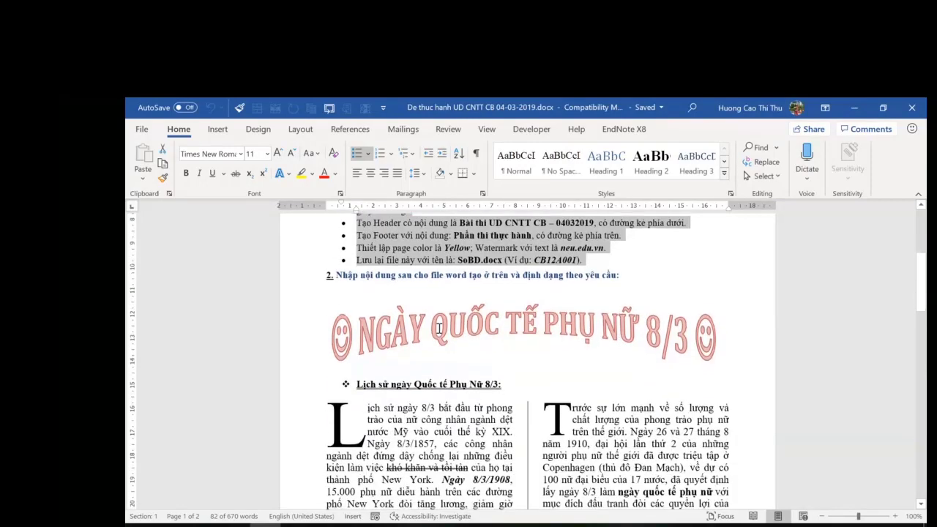
pyautogui.scroll(3, 487, 287)
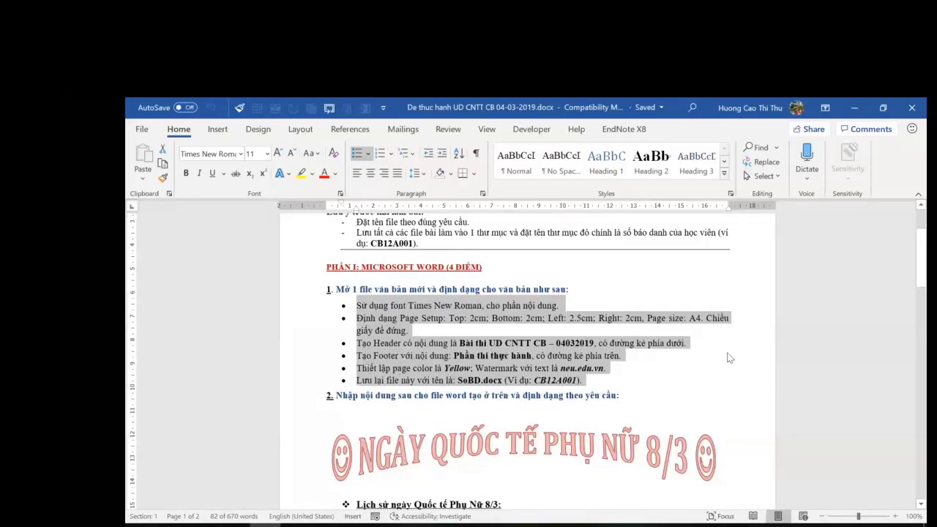
pyautogui.scroll(-3, 707, 357)
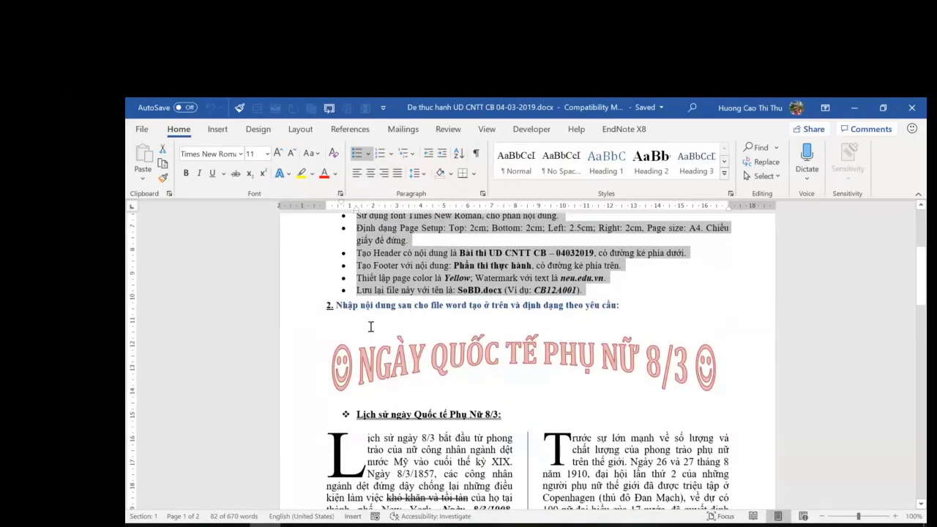
pyautogui.scroll(-8, 398, 315)
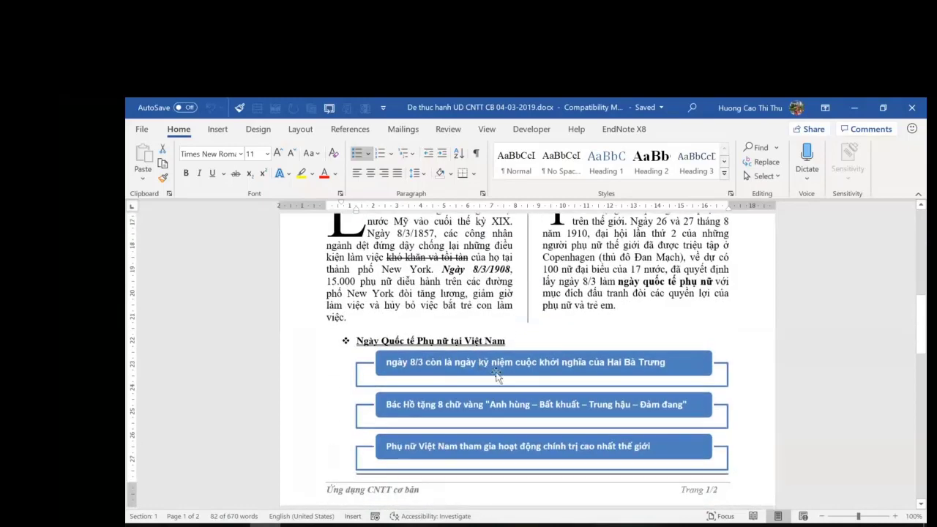
pyautogui.scroll(4, 517, 380)
pyautogui.scroll(-2, 517, 379)
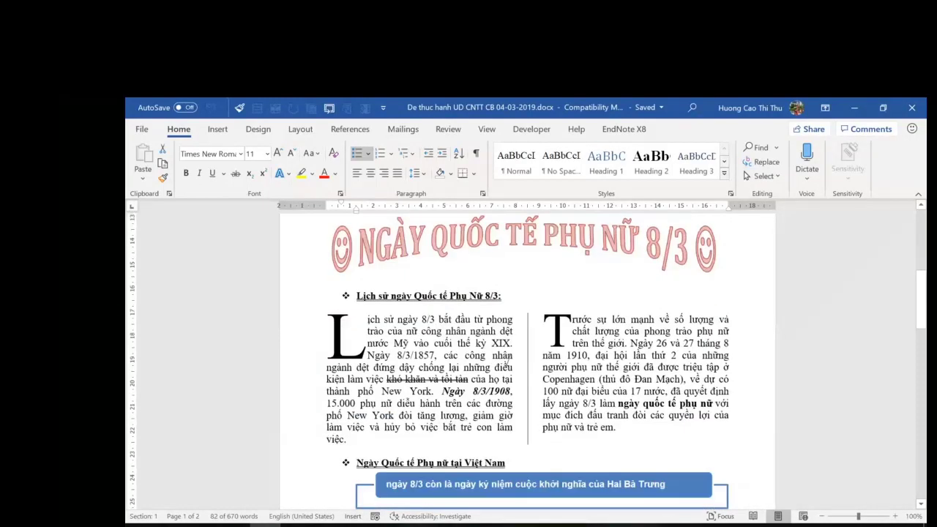
pyautogui.scroll(3, 510, 364)
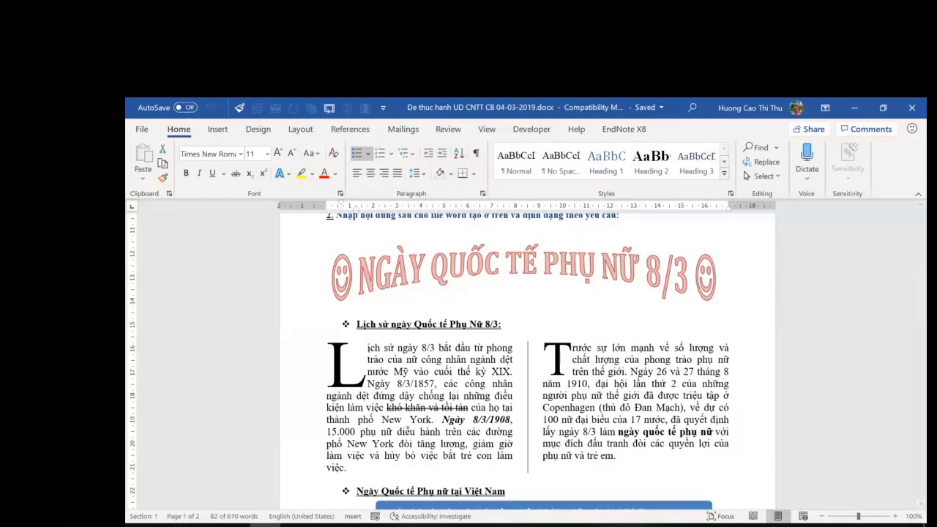
# Select the 8/3 WordArt title, then scroll down to the Việt Nam diagram and Trang 1/2 footer.
pyautogui.click(447, 257)
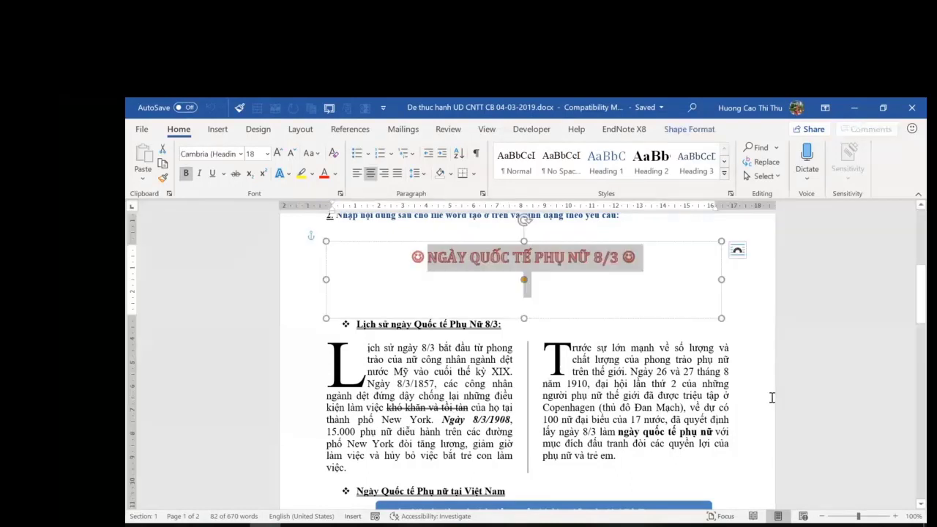
pyautogui.click(815, 423)
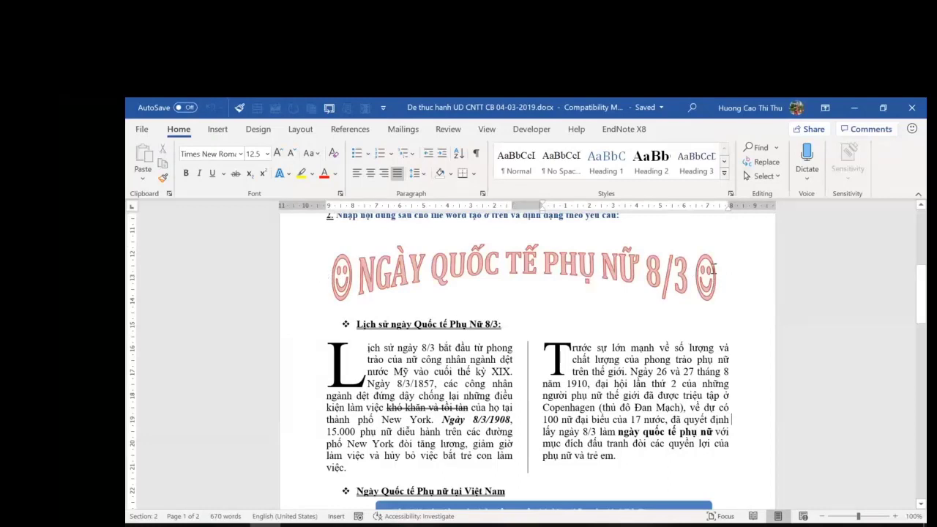
pyautogui.scroll(-2, 372, 343)
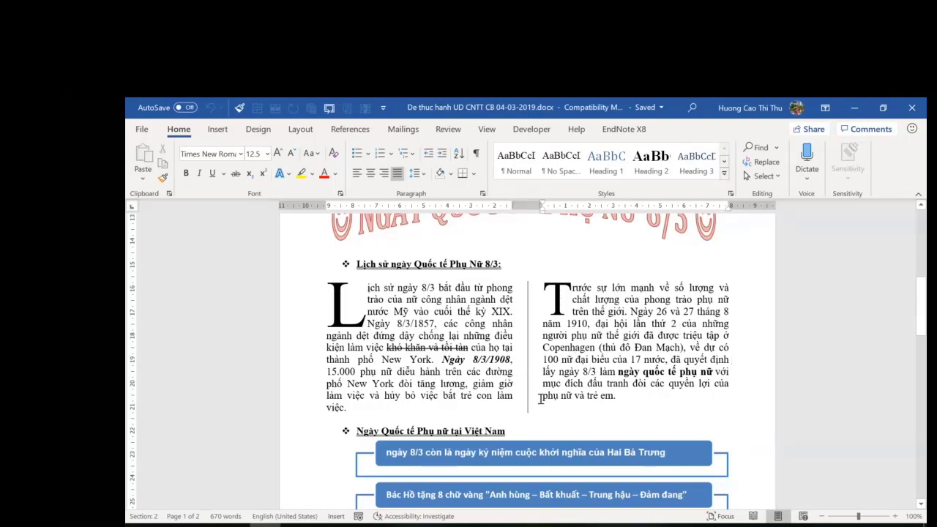
pyautogui.scroll(-3, 575, 405)
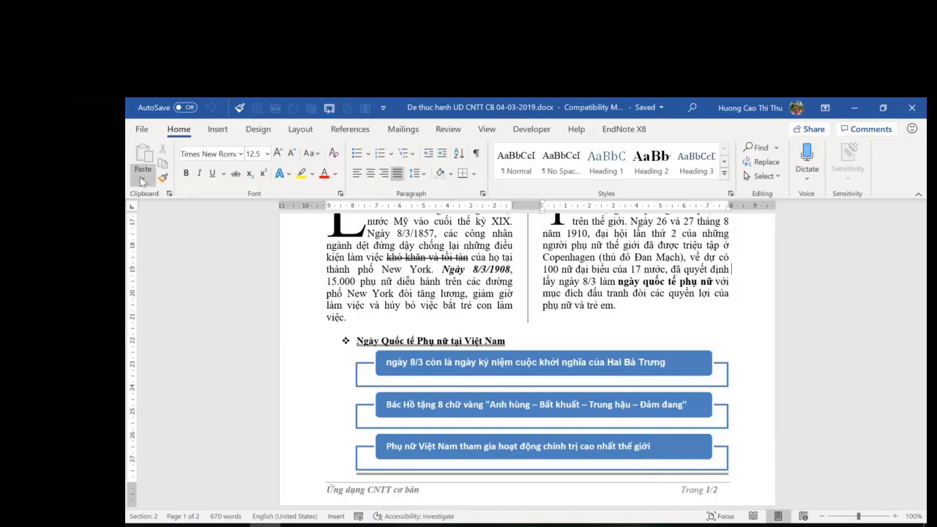
pyautogui.click(217, 129)
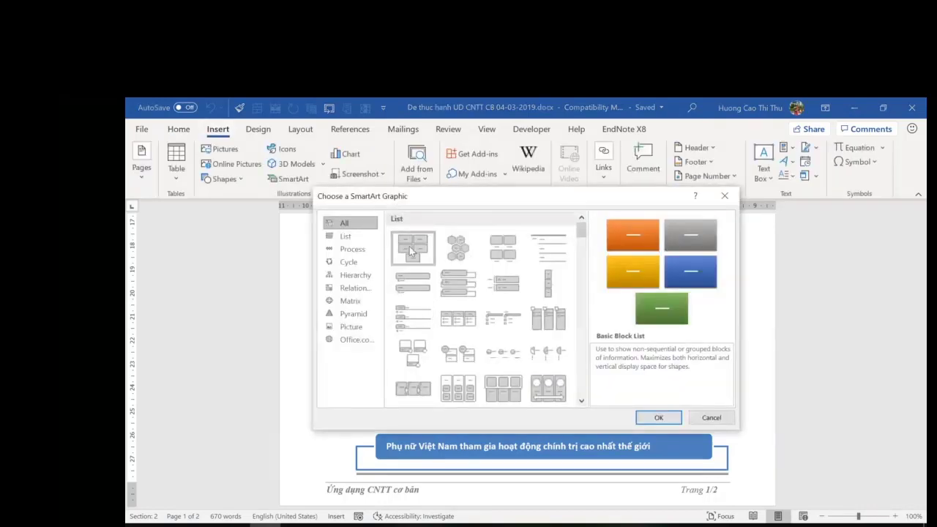
pyautogui.click(346, 236)
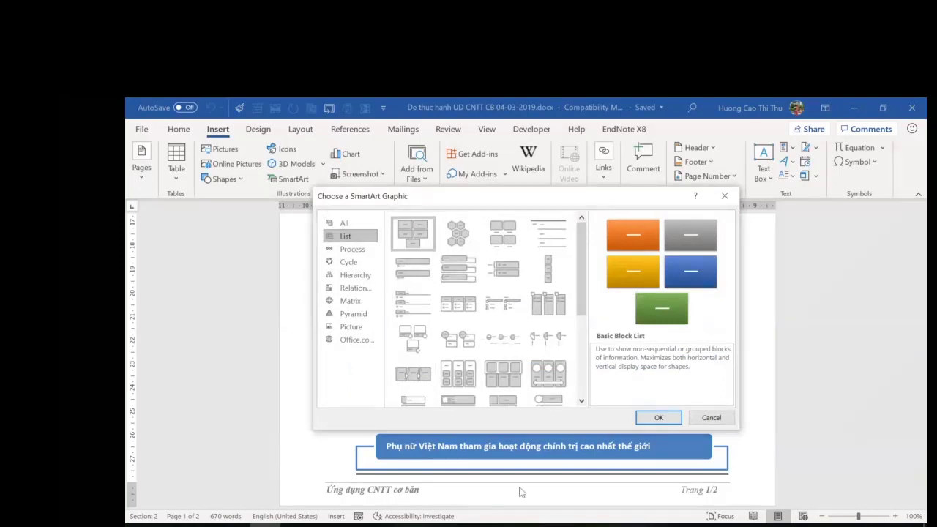
pyautogui.click(464, 269)
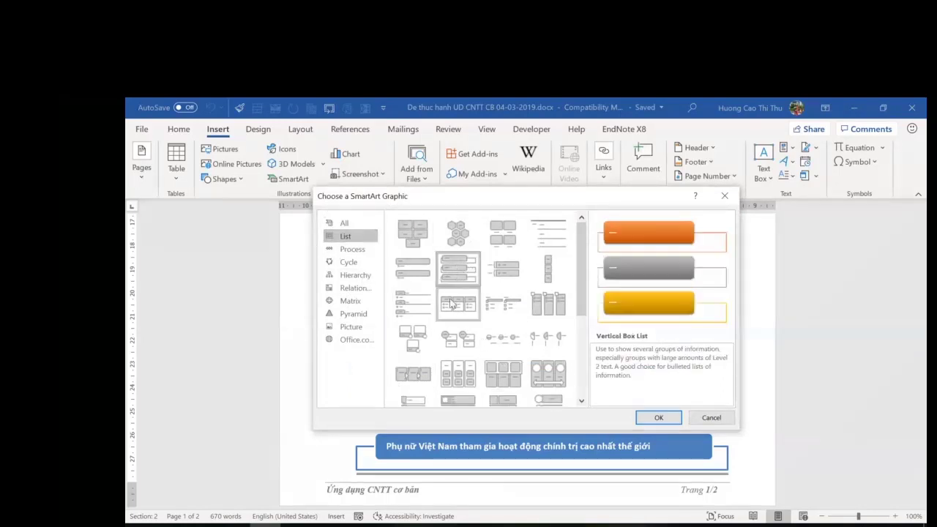
pyautogui.click(709, 419)
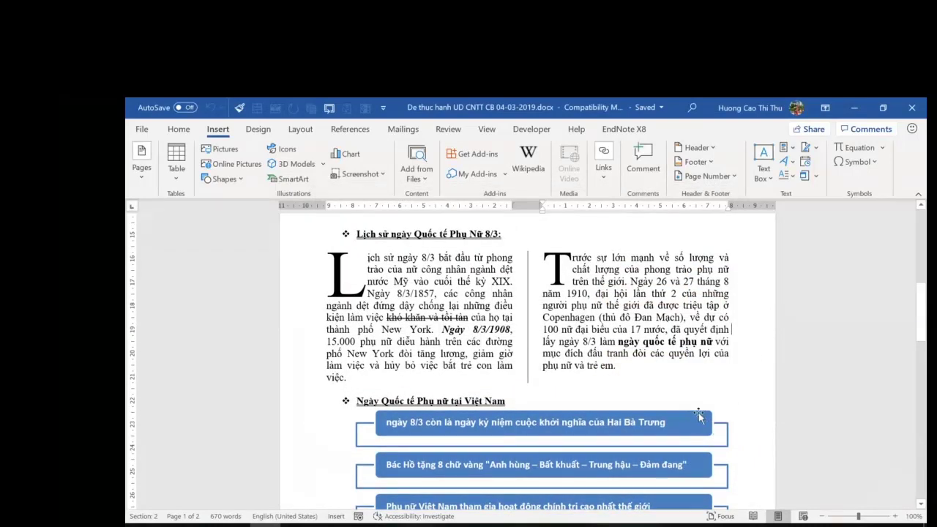
# Scroll down through the PHẦN II Excel requirements to PHẦN III on PowerPoint.
pyautogui.scroll(2, 618, 390)
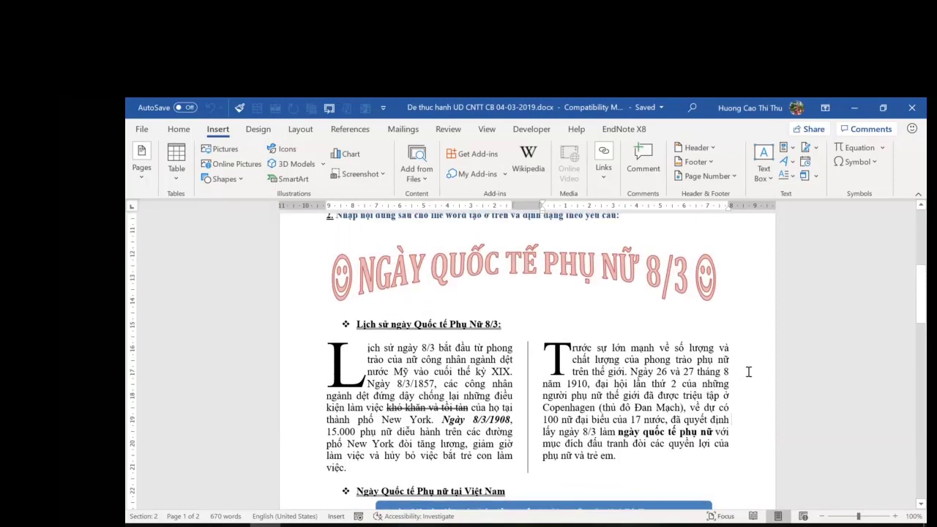
pyautogui.scroll(-1, 551, 363)
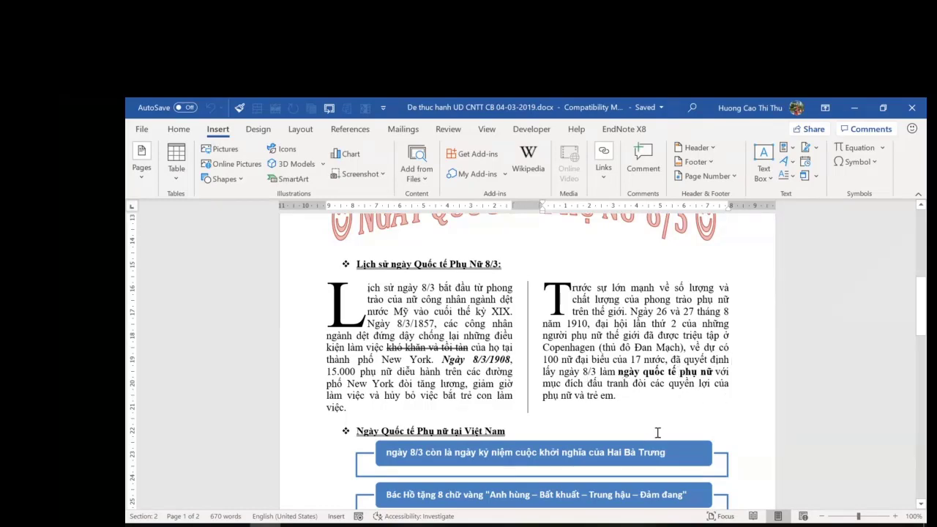
pyautogui.scroll(-6, 637, 420)
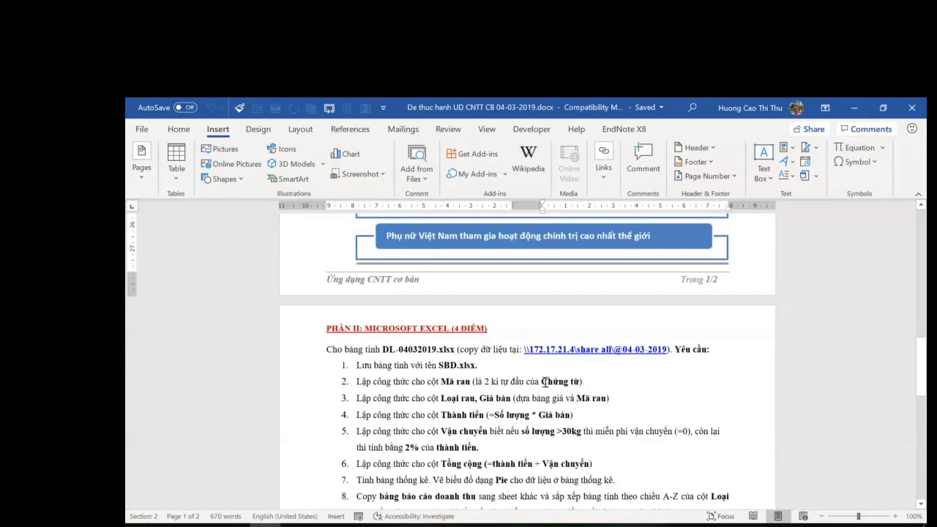
pyautogui.scroll(-10, 545, 381)
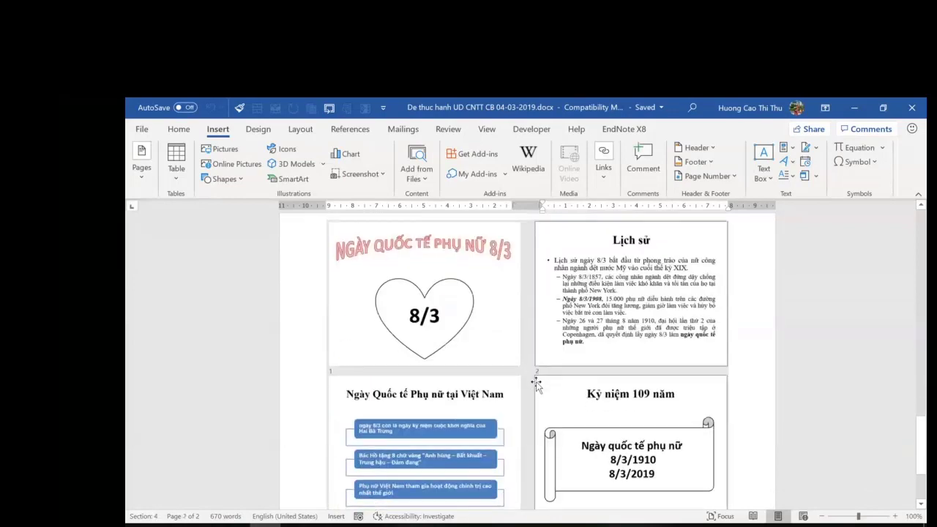
pyautogui.scroll(5, 536, 384)
pyautogui.scroll(-5, 529, 388)
pyautogui.scroll(1, 518, 402)
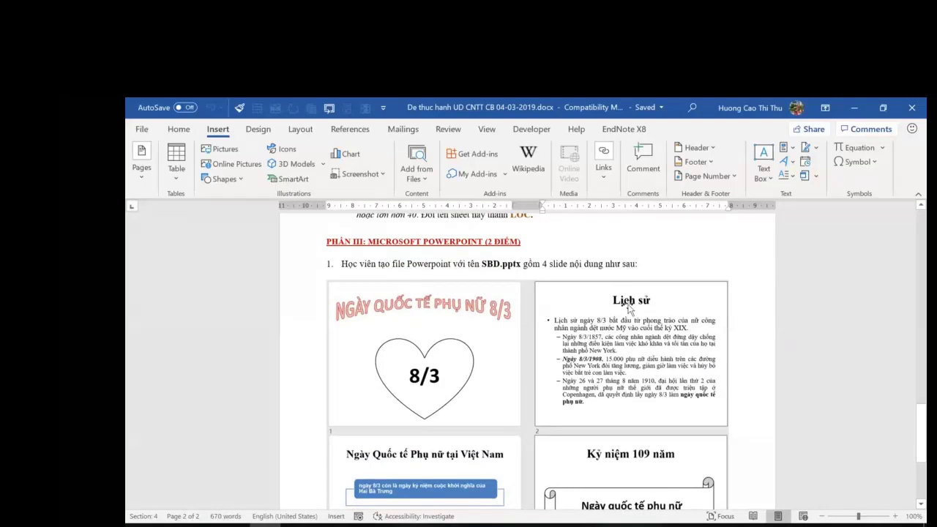
pyautogui.scroll(-1, 527, 335)
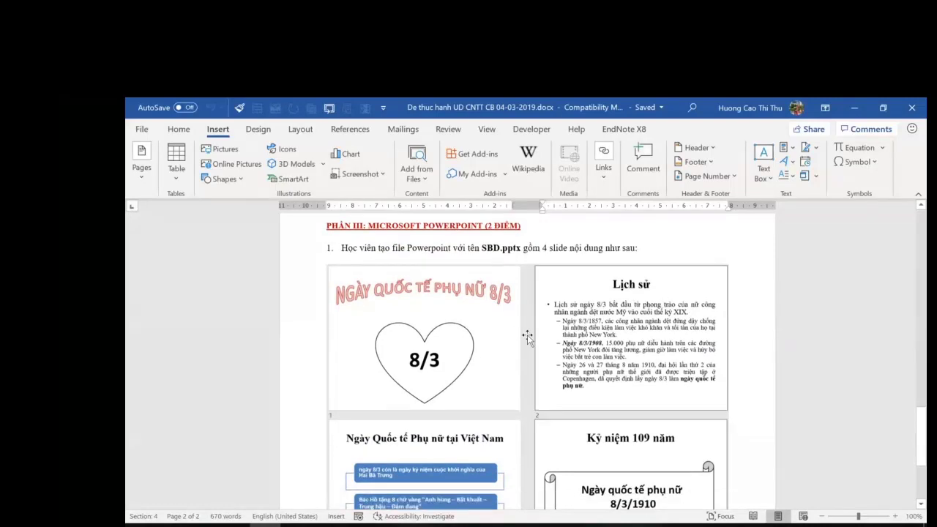
pyautogui.scroll(-3, 527, 335)
pyautogui.scroll(3, 527, 335)
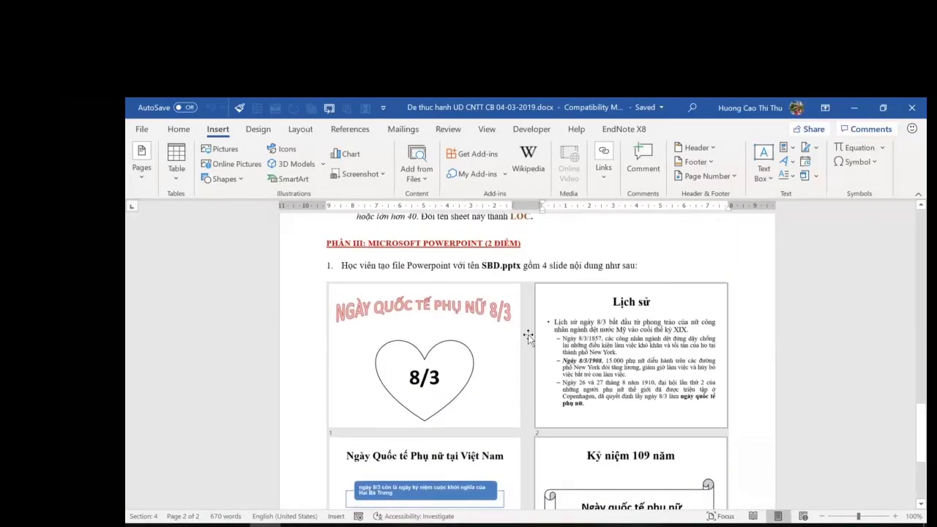
# Select the picture of the four sample slides and look over the slide images.
pyautogui.click(425, 364)
pyautogui.scroll(5, 471, 380)
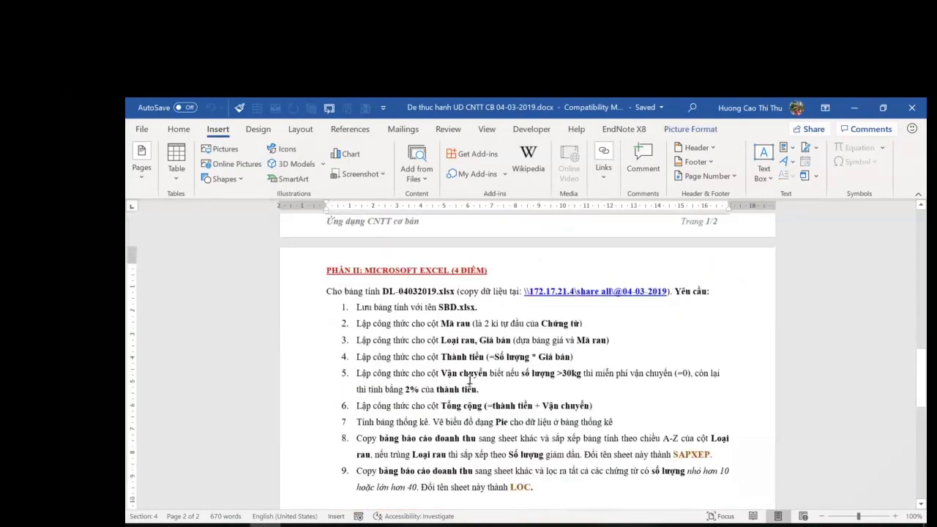
pyautogui.scroll(10, 470, 380)
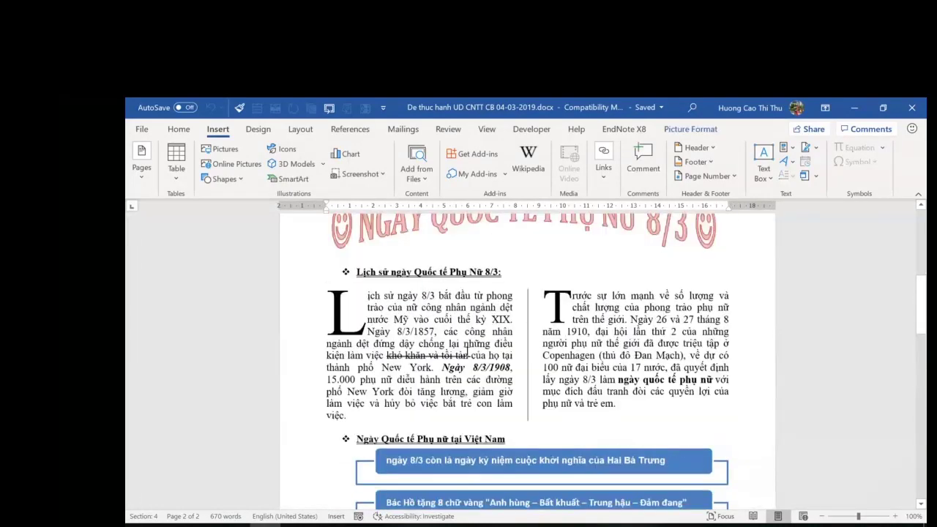
pyautogui.scroll(-15, 464, 343)
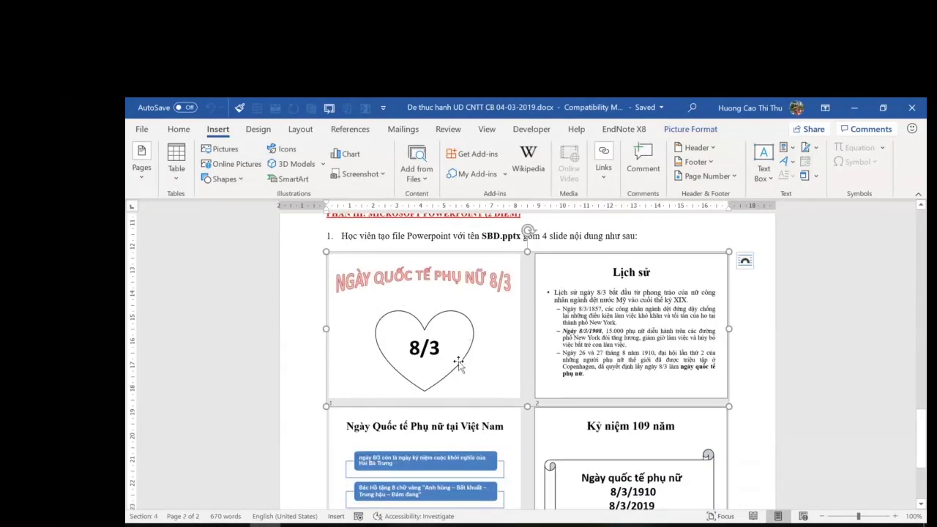
# Highlight the phrase requiring 4 slides in PowerPoint requirement 1.
pyautogui.scroll(-3, 673, 384)
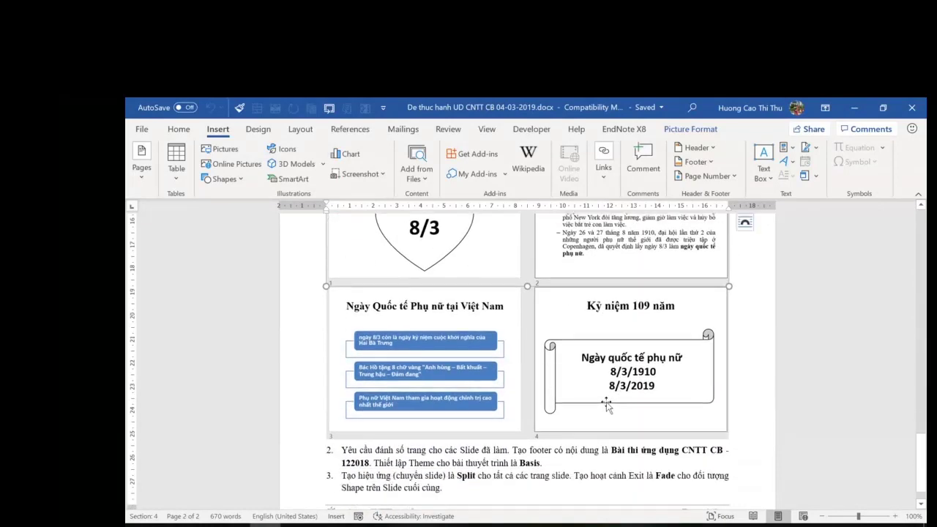
pyautogui.scroll(2, 593, 401)
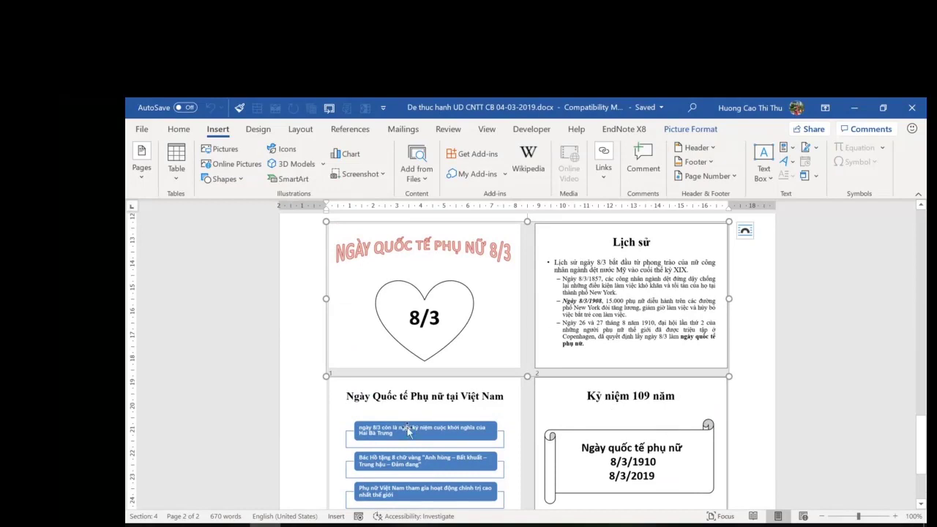
pyautogui.scroll(-1, 404, 445)
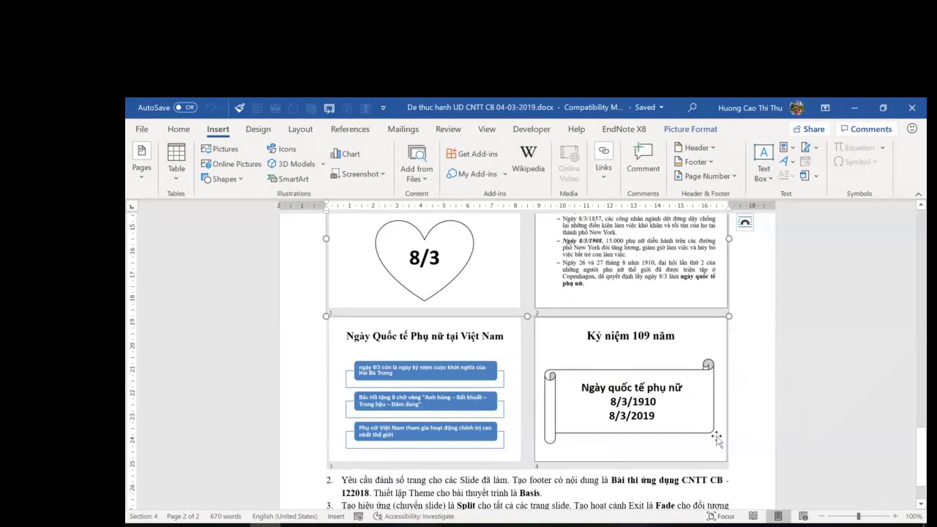
pyautogui.scroll(2, 516, 423)
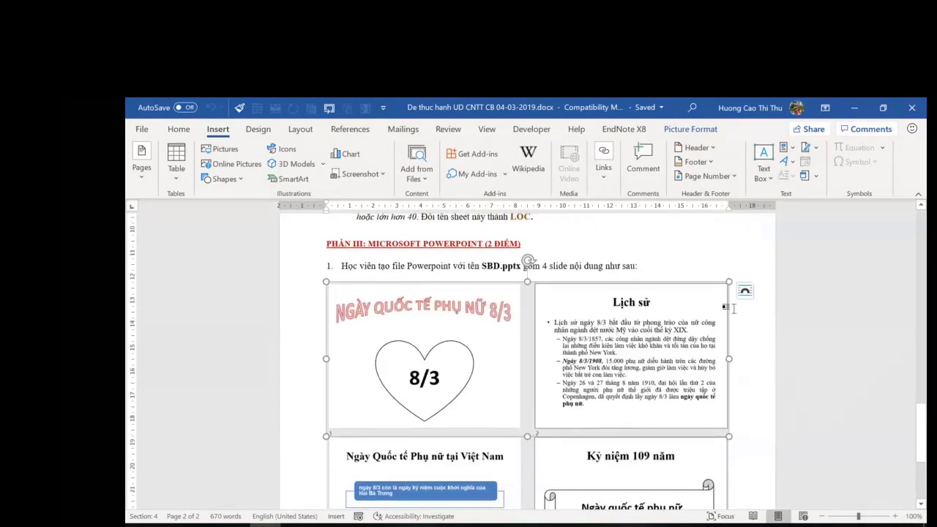
pyautogui.scroll(-2, 637, 375)
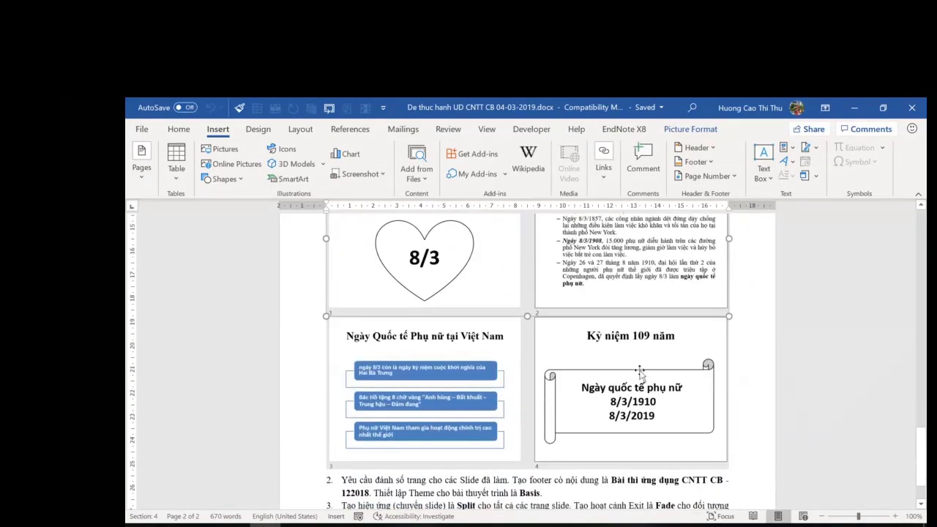
pyautogui.scroll(2, 495, 279)
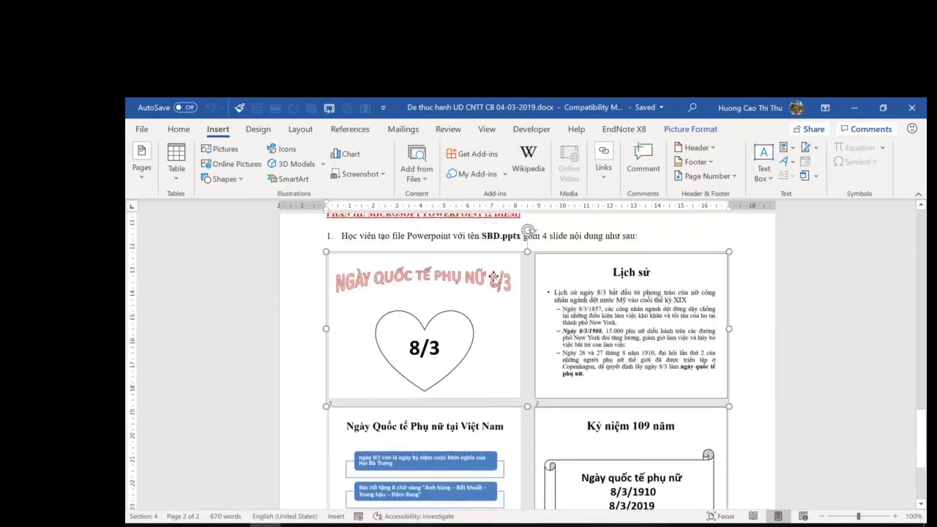
pyautogui.moveTo(523, 236); pyautogui.dragTo(585, 236)
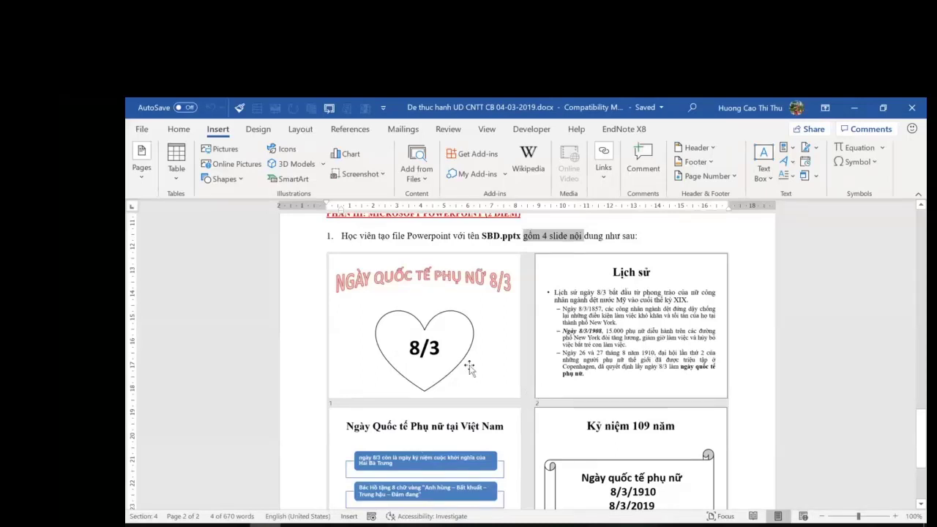
pyautogui.scroll(-1, 525, 413)
pyautogui.scroll(-3, 526, 412)
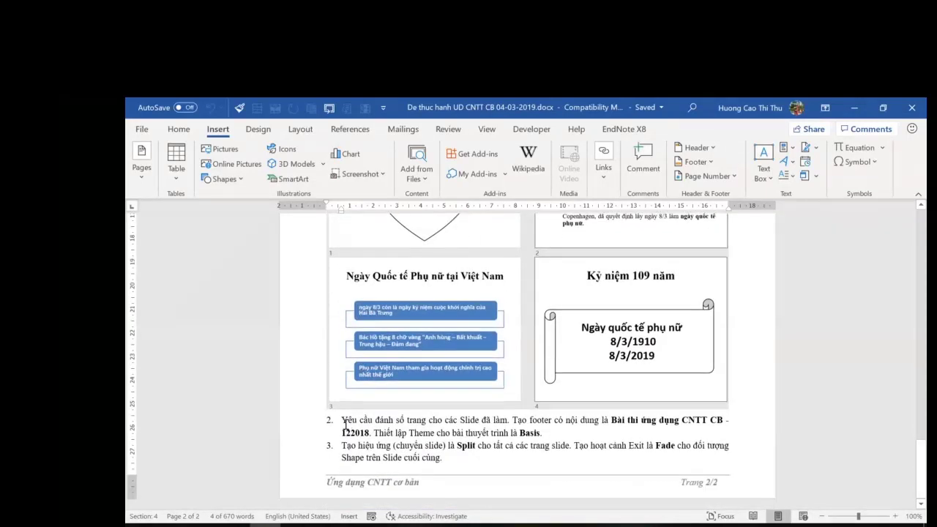
# Highlight requirement 2's footer page-number and presentation-theme wording.
pyautogui.moveTo(346, 425); pyautogui.dragTo(439, 459)
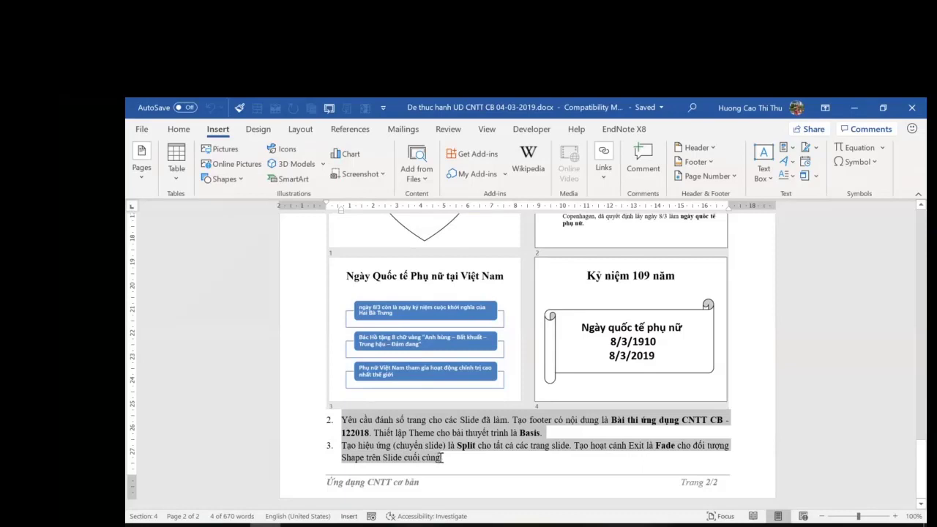
pyautogui.click(552, 431)
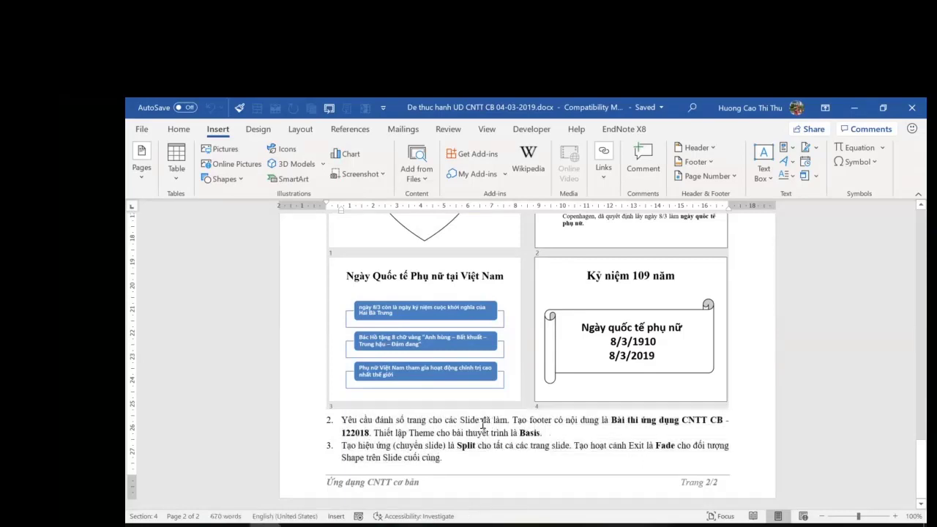
pyautogui.moveTo(397, 421); pyautogui.dragTo(445, 421)
pyautogui.doubleClick(542, 419)
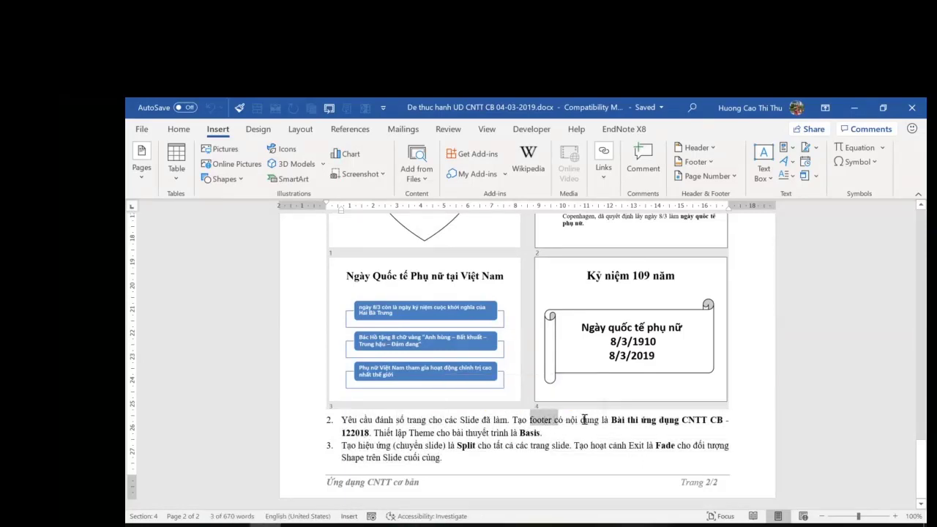
pyautogui.moveTo(584, 419); pyautogui.dragTo(543, 432)
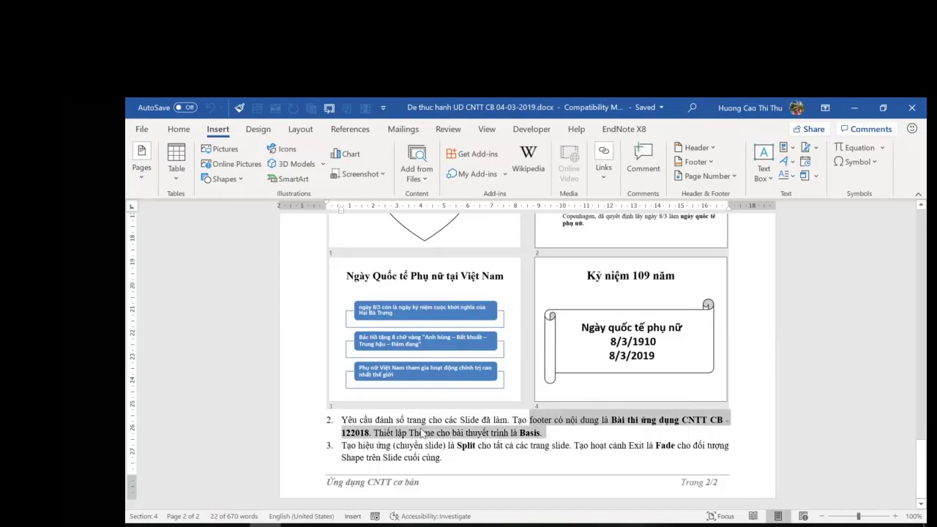
pyautogui.moveTo(396, 433); pyautogui.dragTo(488, 432)
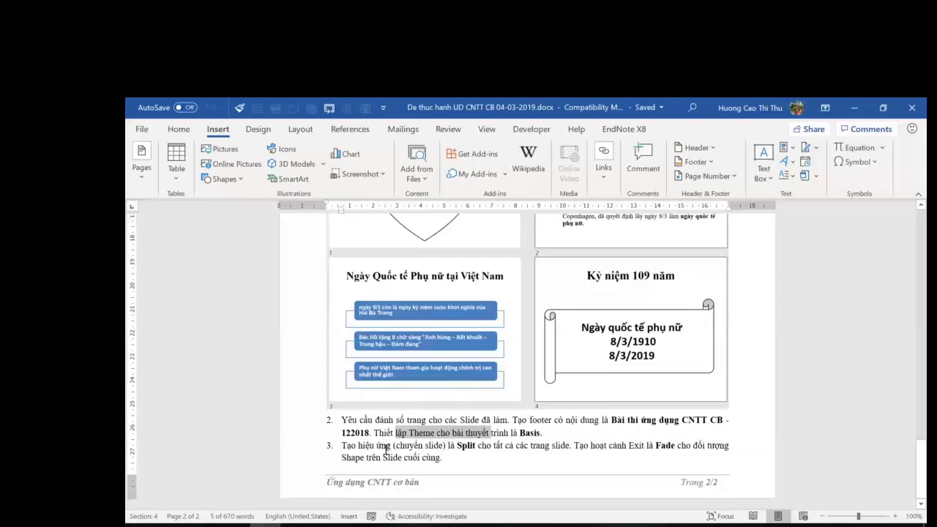
# Highlight requirement 3's slide transition, Fade Exit animation, and last-slide shape phrases.
pyautogui.moveTo(387, 448); pyautogui.dragTo(445, 445)
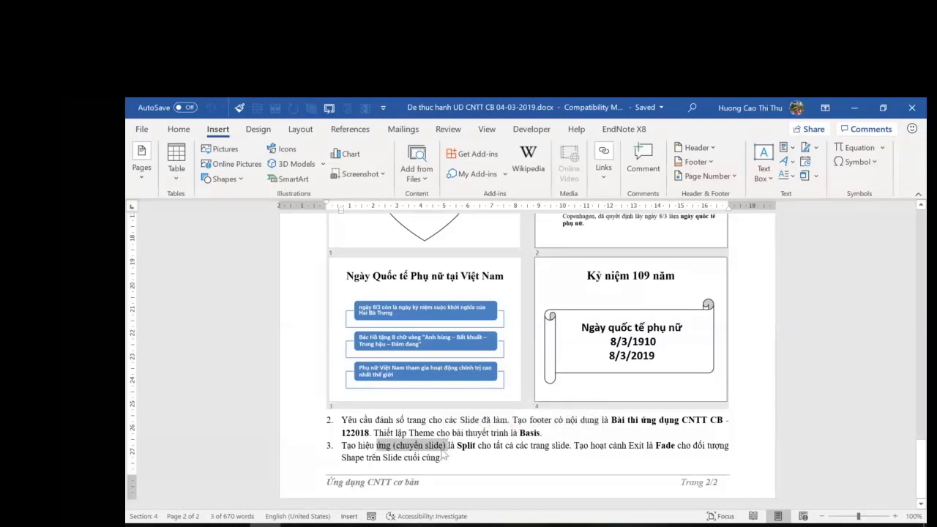
pyautogui.moveTo(572, 448); pyautogui.dragTo(679, 445)
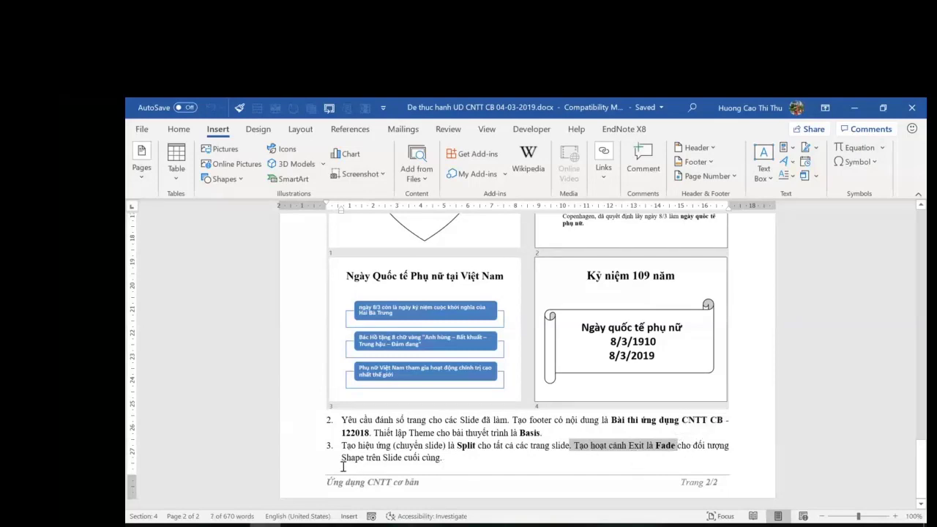
pyautogui.moveTo(360, 456); pyautogui.dragTo(510, 446)
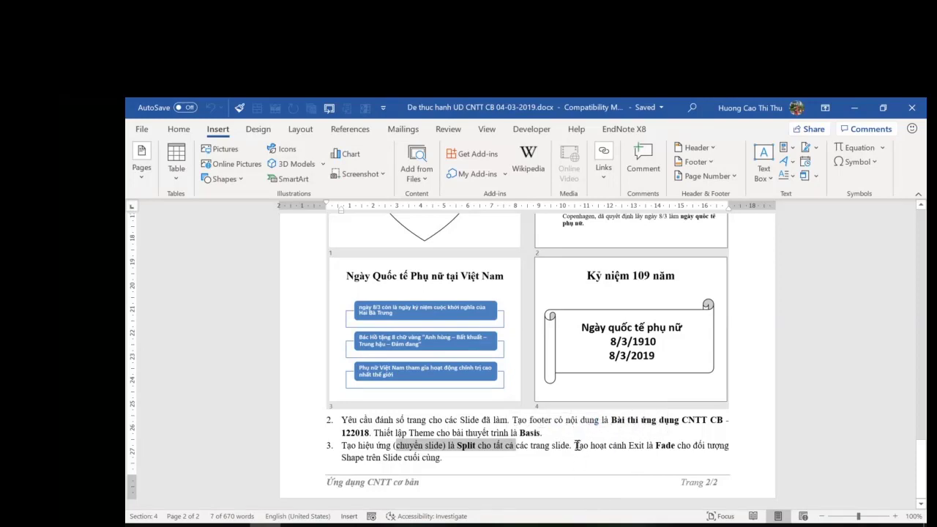
pyautogui.moveTo(577, 445); pyautogui.dragTo(664, 444)
pyautogui.moveTo(342, 458); pyautogui.dragTo(441, 458)
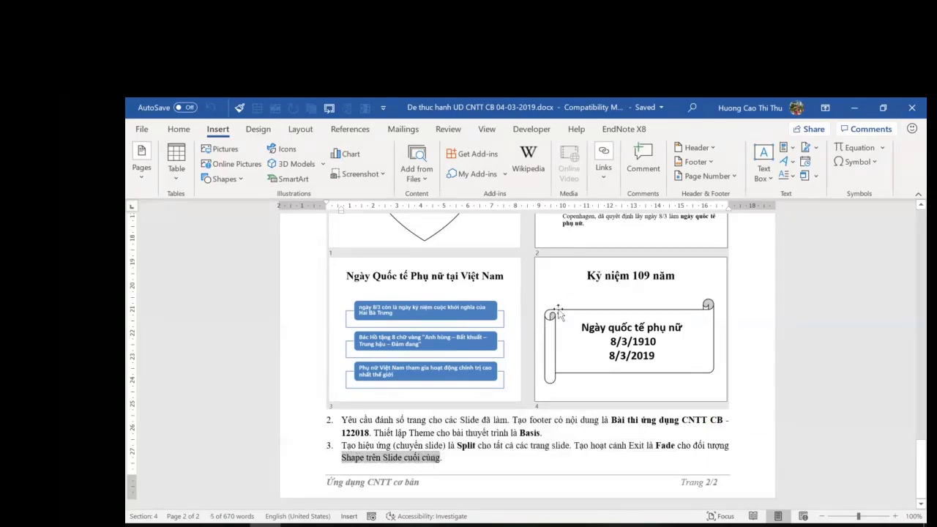
# Highlight the word Fade, then return up to PHẦN II: MICROSOFT EXCEL.
pyautogui.click(648, 344)
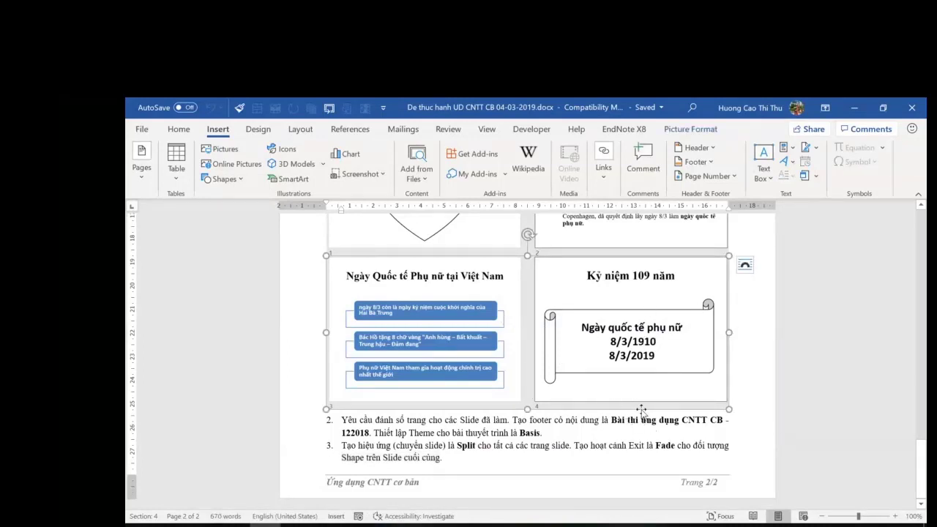
pyautogui.click(628, 446)
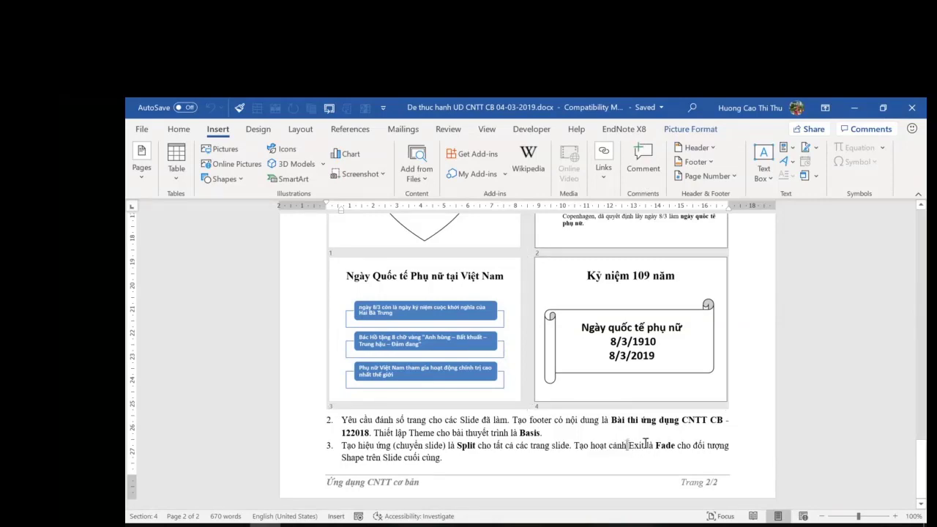
pyautogui.moveTo(609, 445); pyautogui.dragTo(676, 445)
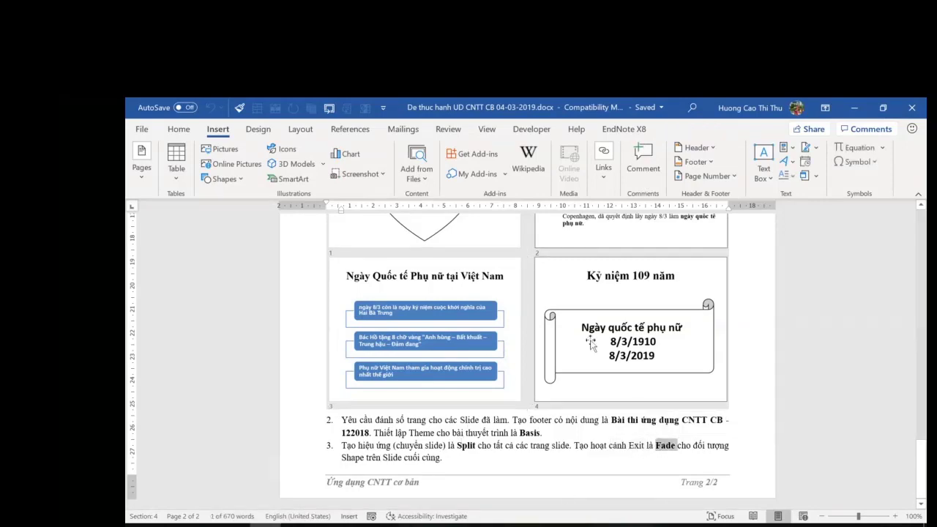
pyautogui.scroll(15, 607, 329)
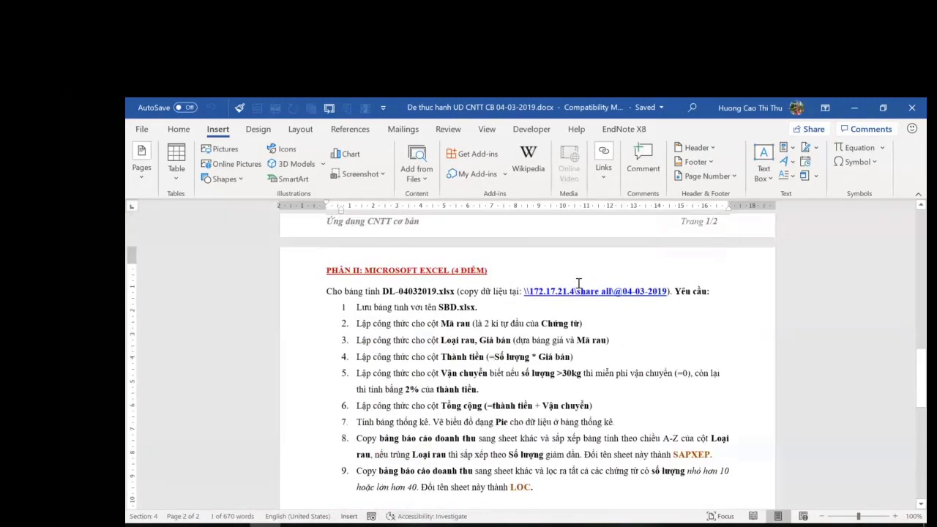
# Highlight the DL-04032019.xlsx file name in the exam text, then minimize the Word document.
pyautogui.scroll(-4, 608, 366)
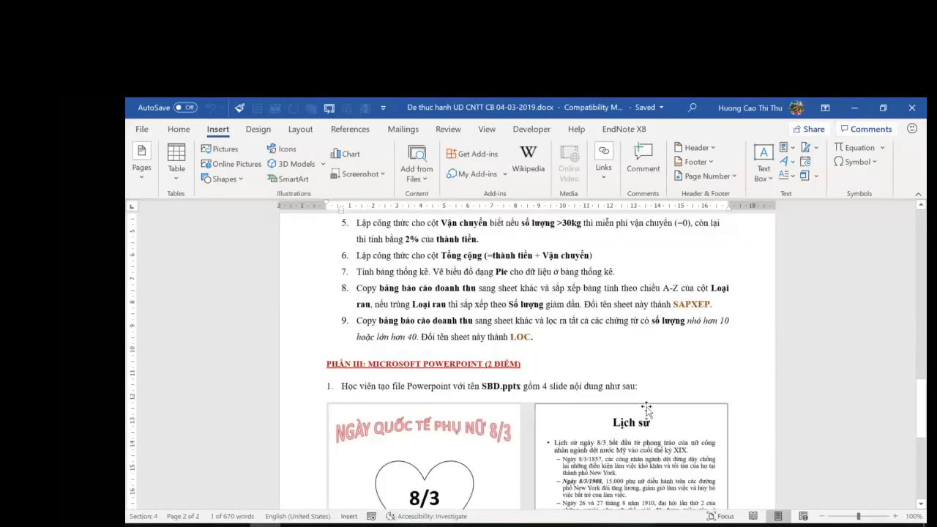
pyautogui.scroll(5, 647, 410)
pyautogui.moveTo(382, 352); pyautogui.dragTo(458, 350)
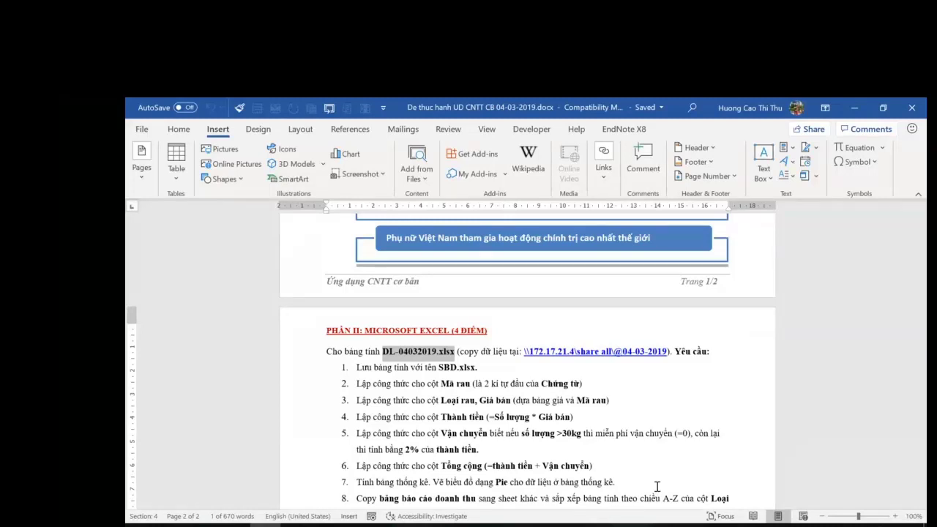
pyautogui.click(520, 370)
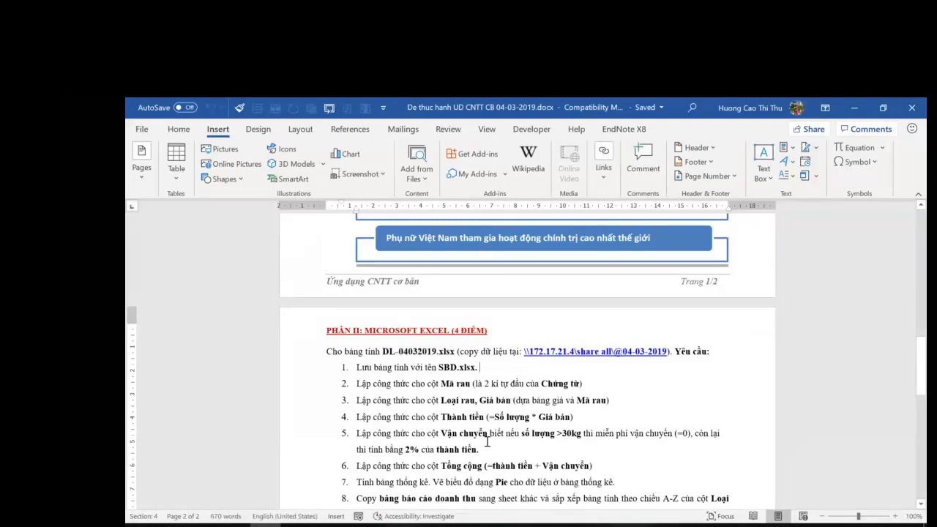
pyautogui.scroll(-4, 519, 455)
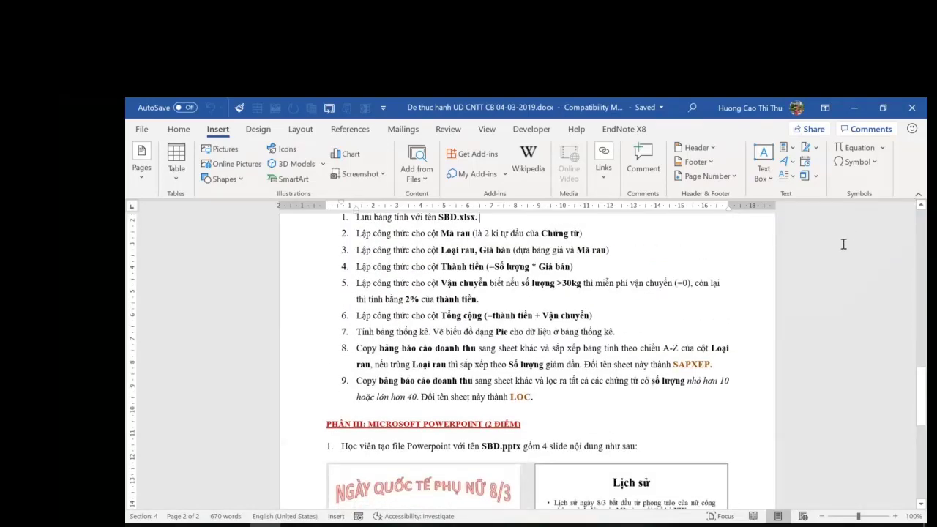
pyautogui.click(855, 107)
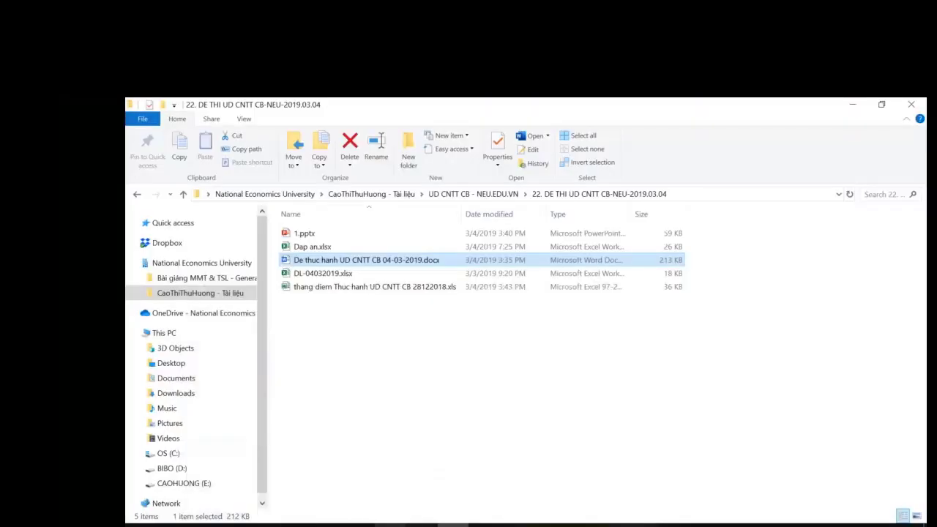
# Bring the Teams meeting forward and switch from the participants list to the meeting chat.
pyautogui.moveTo(391, 525)
pyautogui.click(462, 459)
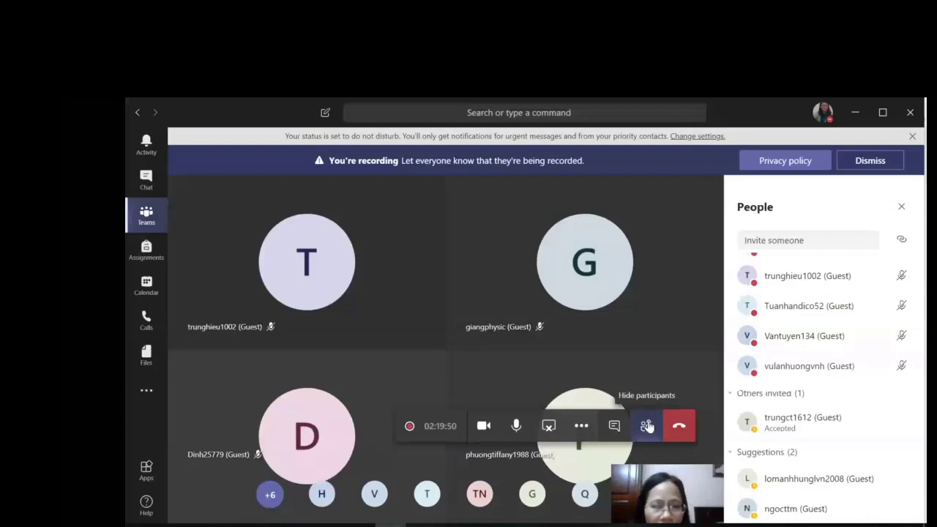
pyautogui.click(647, 427)
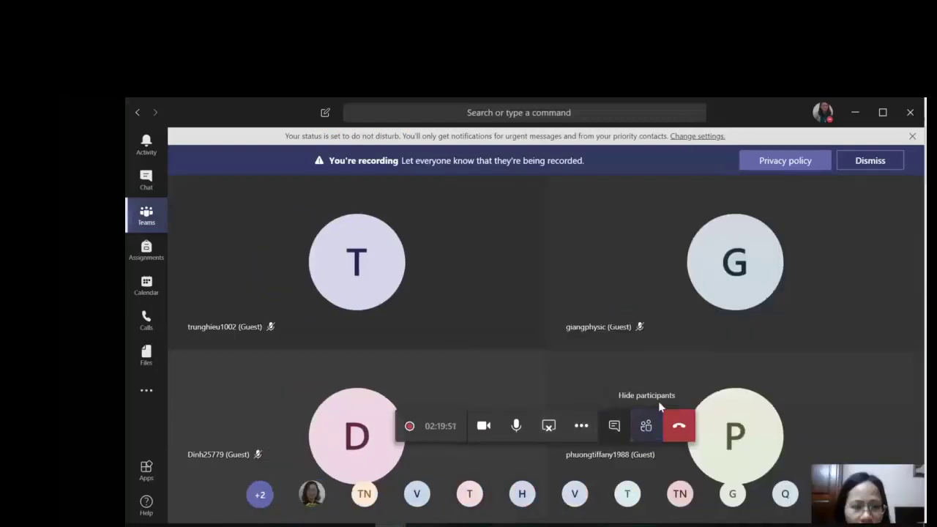
pyautogui.click(614, 428)
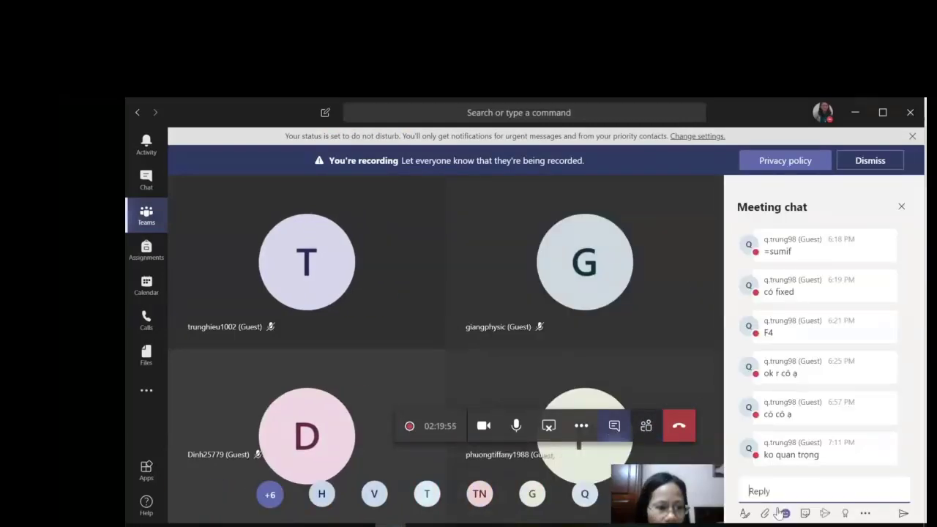
# Rename the desktop data workbook DL-04032019.xlsx to Vidu.xlsx.
pyautogui.hotkey('alt', 'Tab')
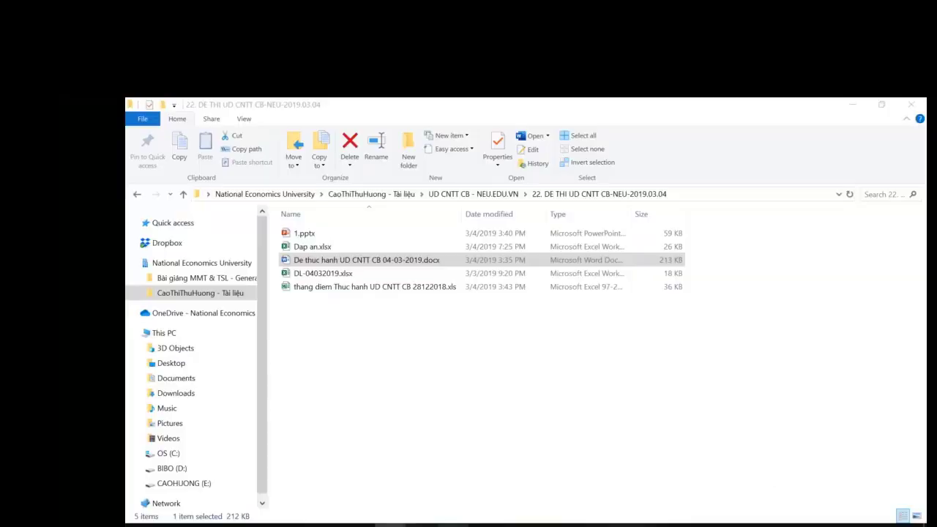
pyautogui.click(340, 274)
pyautogui.hotkey('alt', 'Tab')
pyautogui.press('super+d')
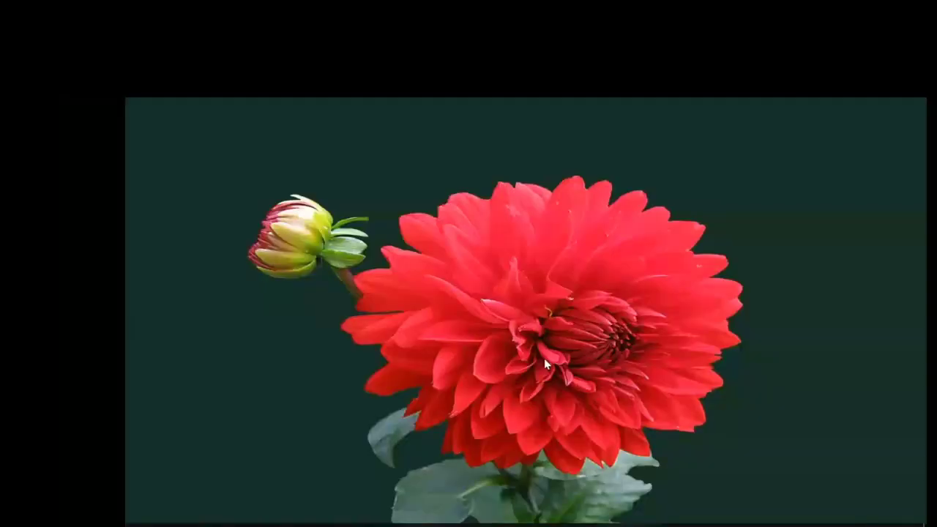
pyautogui.press('F2')
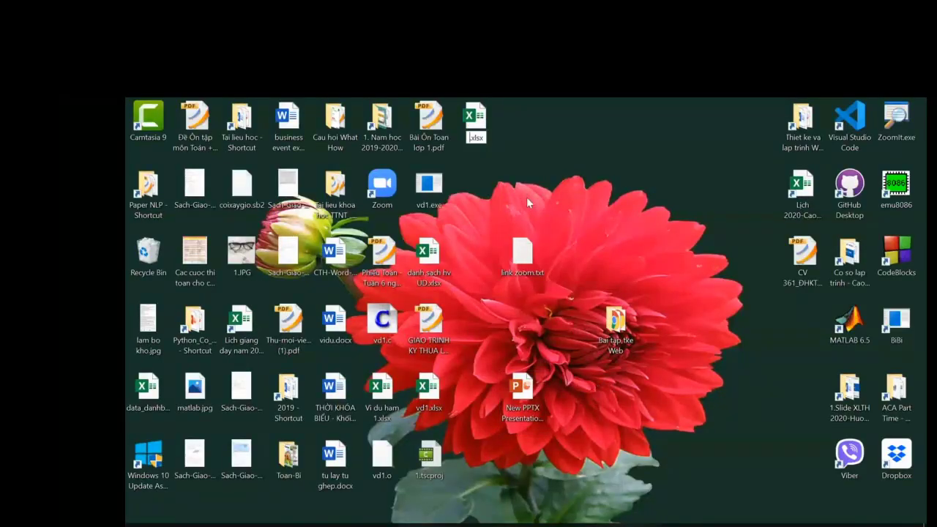
pyautogui.write('Vidu')
pyautogui.press('Return')
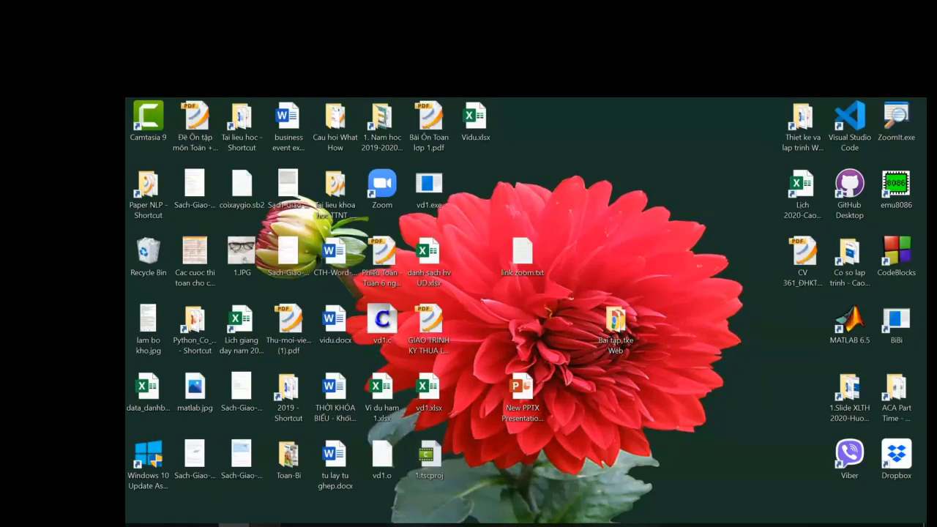
pyautogui.click(265, 525)
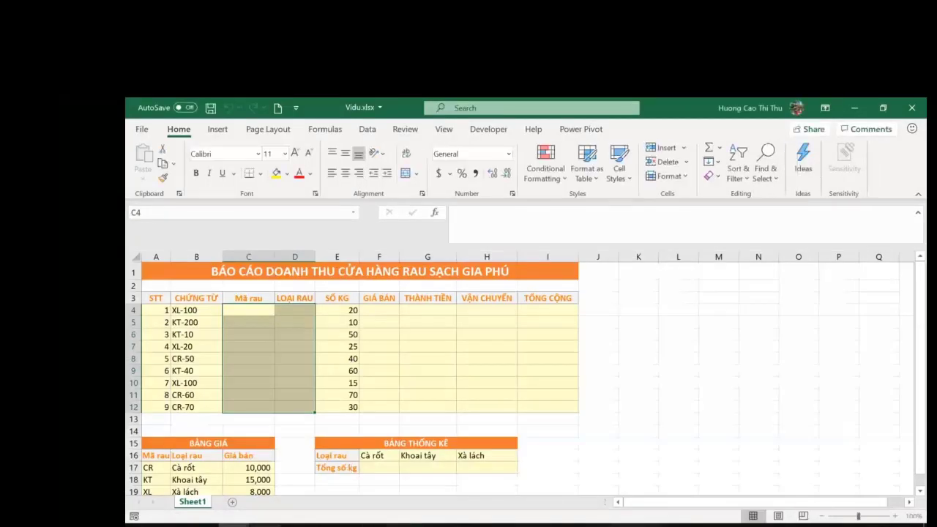
# Select requirements 2–8 of the exam's task list in the Word document.
pyautogui.click(233, 525)
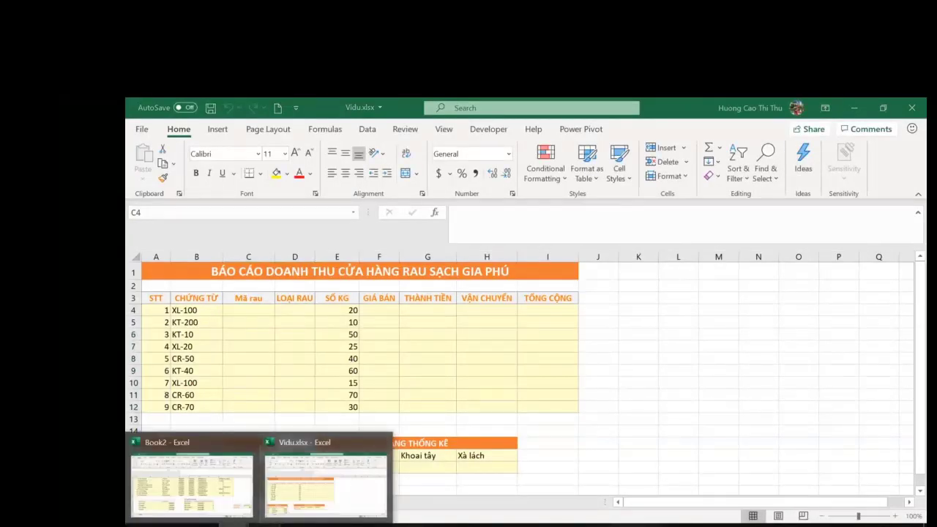
pyautogui.click(265, 525)
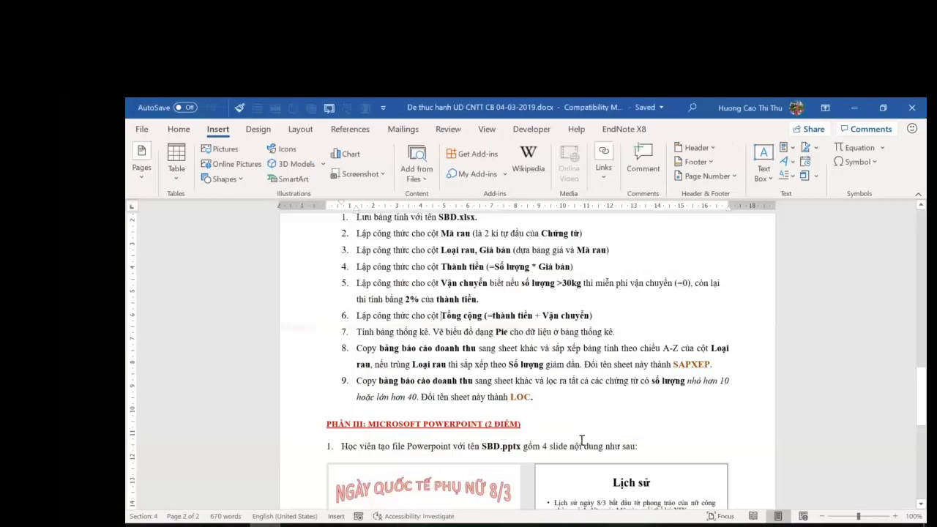
pyautogui.hotkey('shift', 'Up')
pyautogui.hotkey('shift', 'Up')
pyautogui.hotkey('shift', 'Up')
pyautogui.hotkey('shift', 'Up')
pyautogui.hotkey('shift', 'Up')
pyautogui.hotkey('shift', 'Up')
pyautogui.hotkey('shift', 'Up')
pyautogui.hotkey('shift', 'Up')
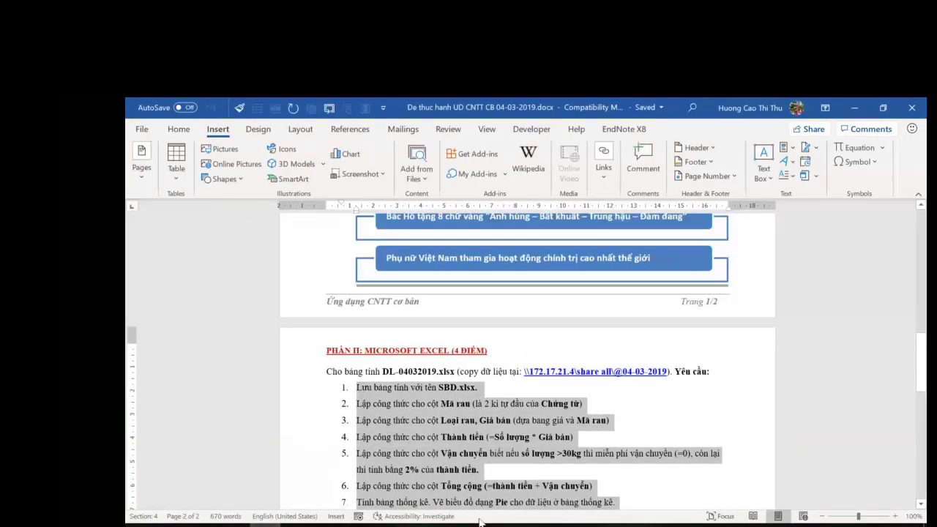
pyautogui.keyDown('shift'); pyautogui.click(358, 407); pyautogui.keyUp('shift')
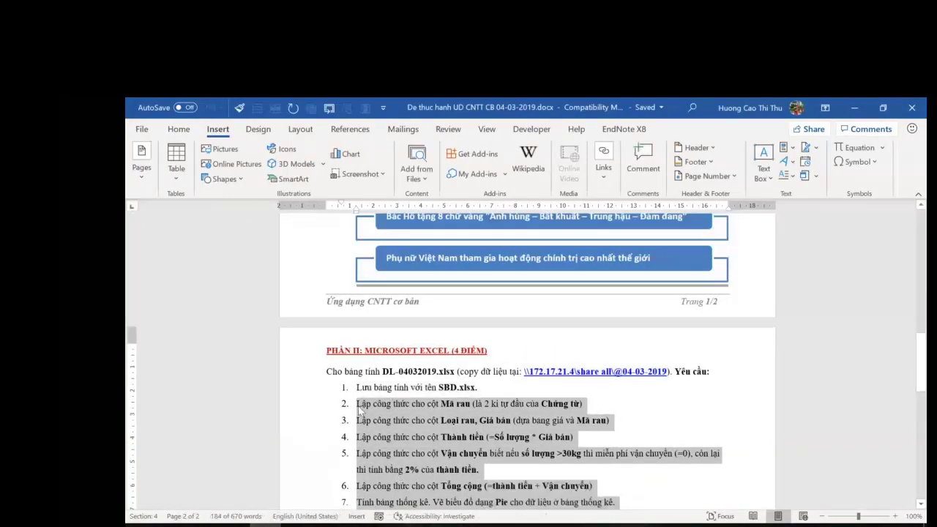
# Review the task list pasted below the Vidu.xlsx table, then close the saved workbook.
pyautogui.click(258, 524)
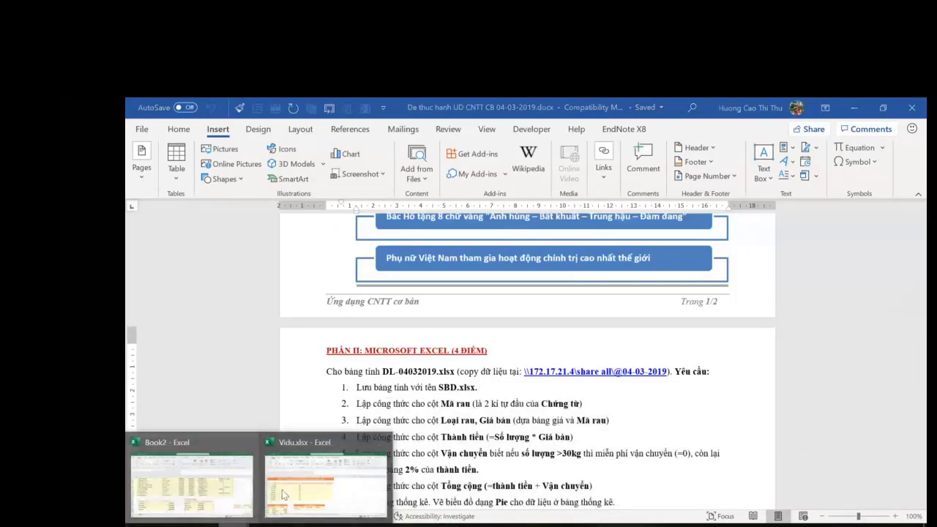
pyautogui.click(284, 495)
pyautogui.scroll(-7, 371, 423)
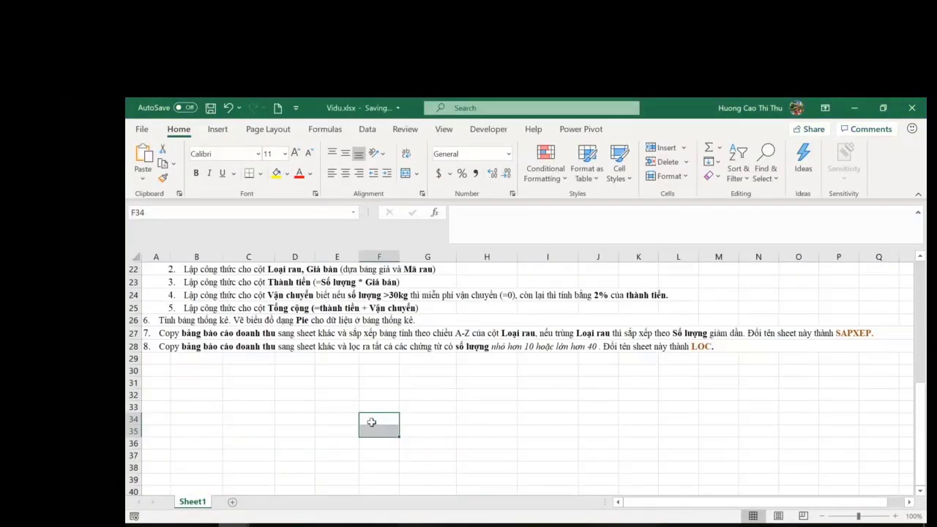
pyautogui.scroll(3, 400, 393)
pyautogui.scroll(4, 401, 393)
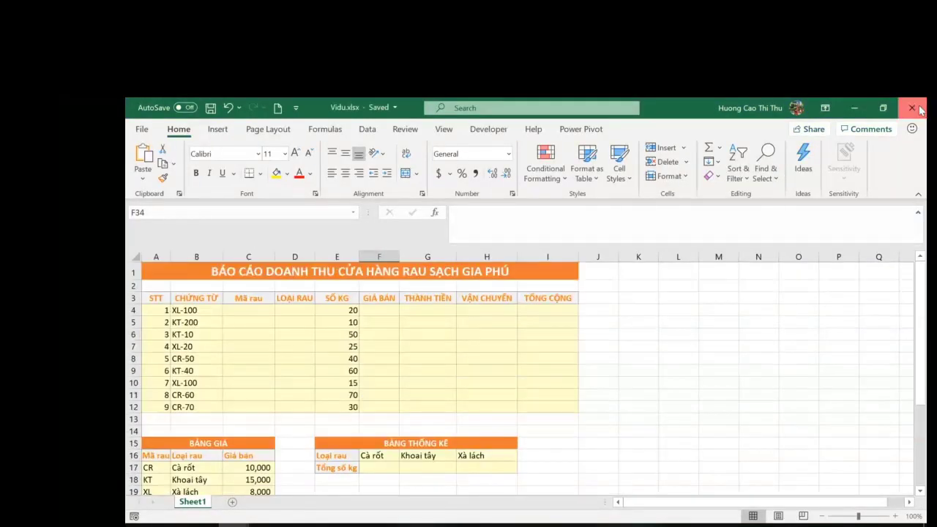
pyautogui.click(912, 108)
# Attach Vidu.xlsx from the Desktop to the Teams meeting chat reply via Upload from my computer.
pyautogui.moveTo(407, 520)
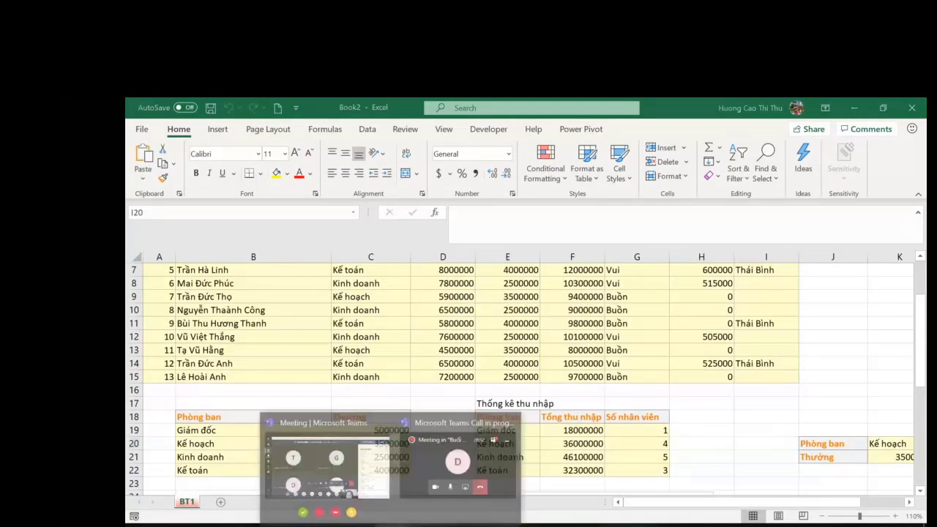
pyautogui.click(439, 469)
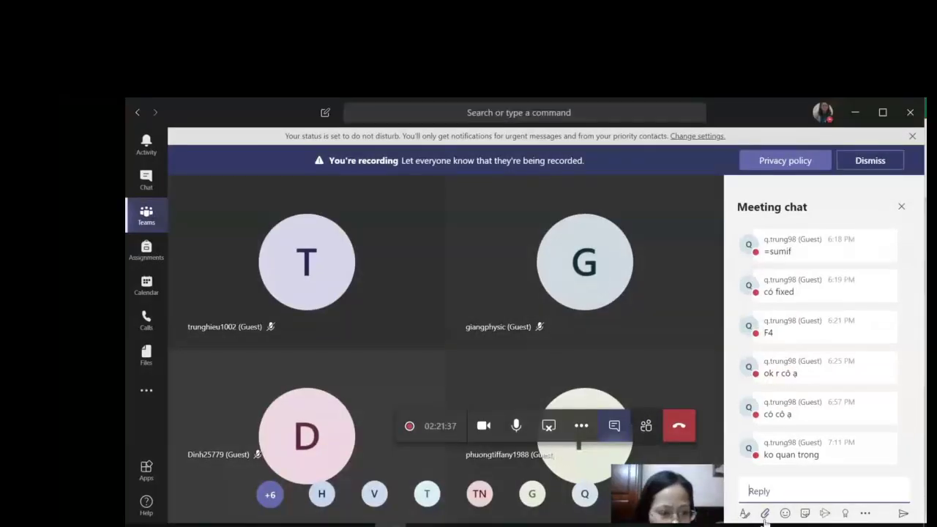
pyautogui.click(764, 514)
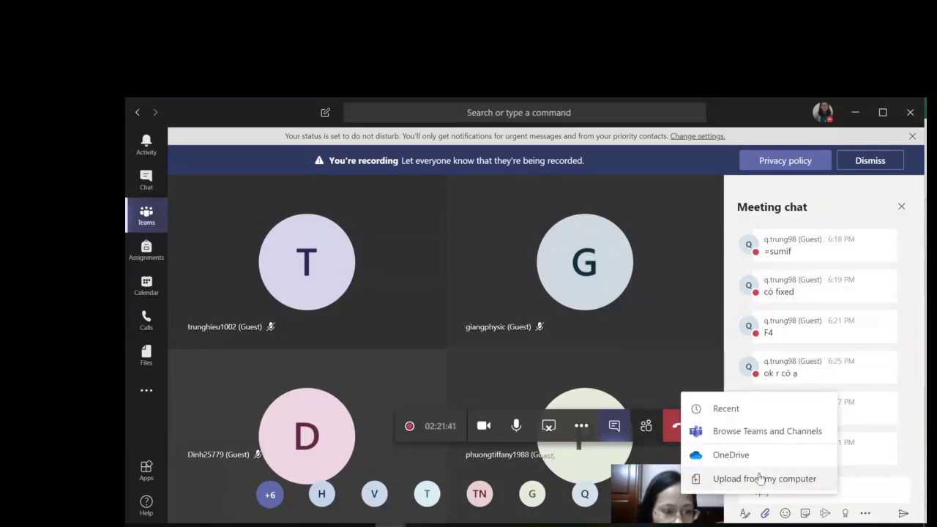
pyautogui.click(738, 432)
pyautogui.scroll(-10, 504, 333)
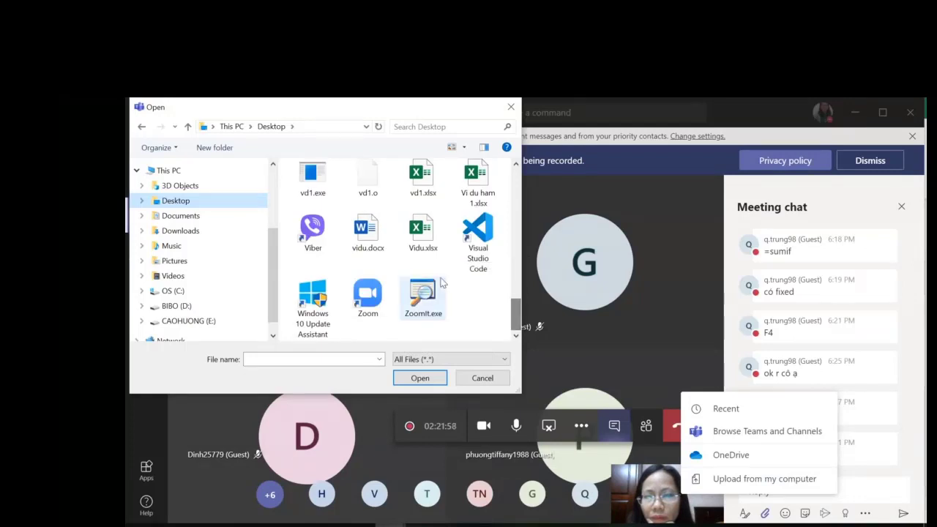
pyautogui.doubleClick(423, 230)
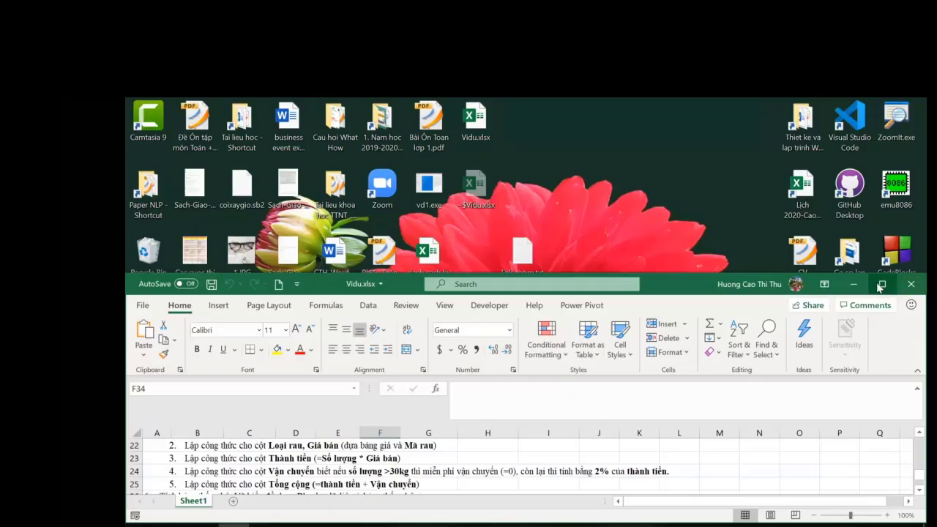
# Return to the Vidu.xlsx workbook and scroll back to the top of the sheet.
pyautogui.click(880, 284)
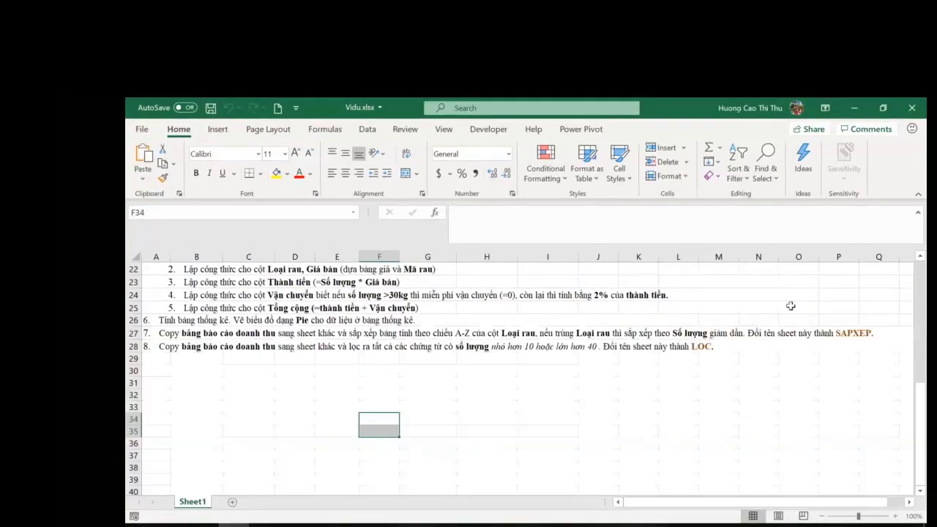
pyautogui.click(420, 386)
pyautogui.scroll(4, 419, 382)
pyautogui.scroll(3, 454, 403)
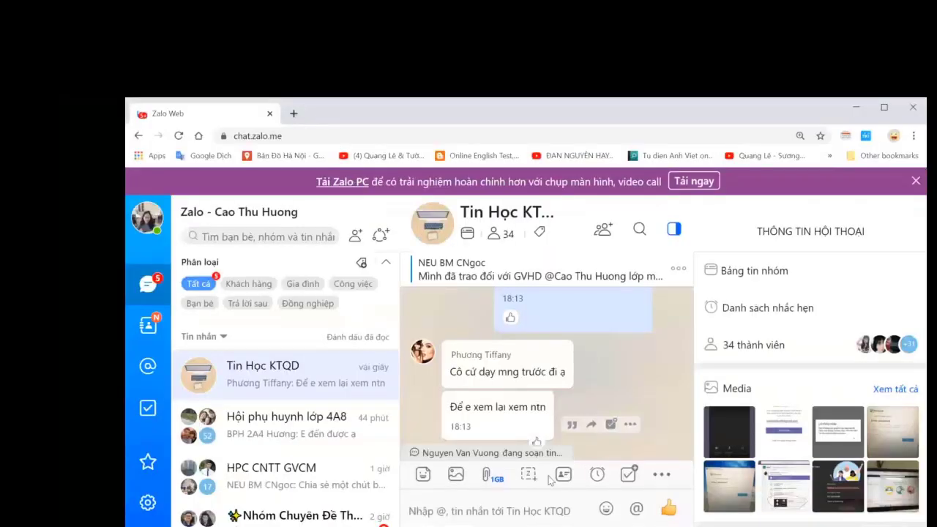
# Send Vidu.xlsx from the Desktop to the Tin Học KTQD group via Chọn tập tin, then minimize Chrome.
pyautogui.click(460, 505)
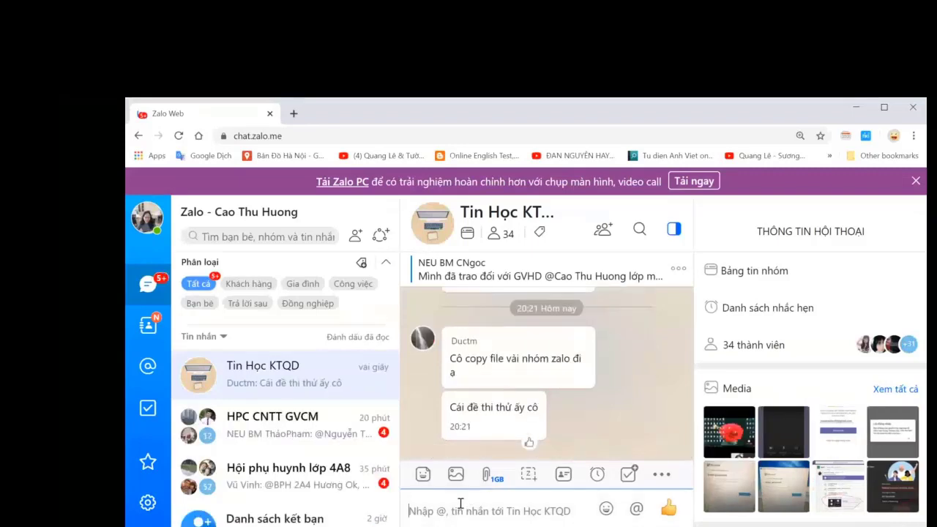
pyautogui.click(486, 475)
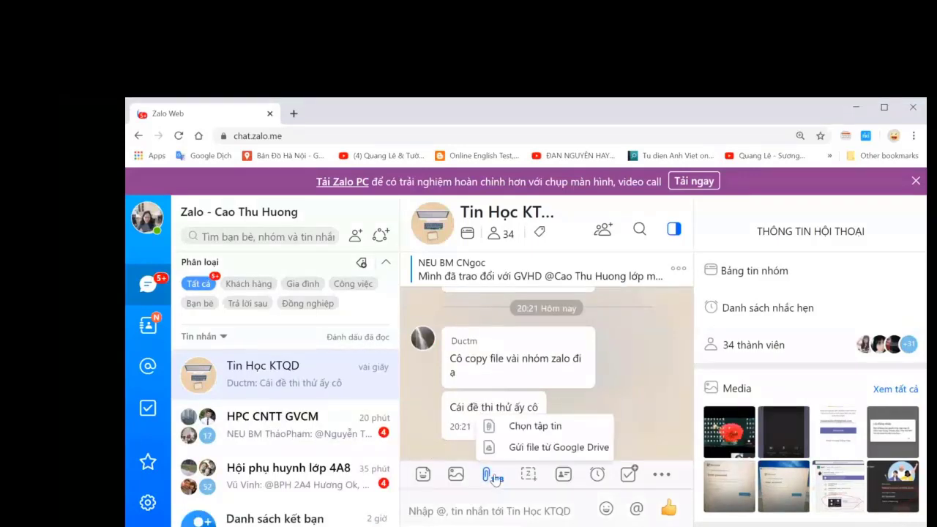
pyautogui.click(523, 435)
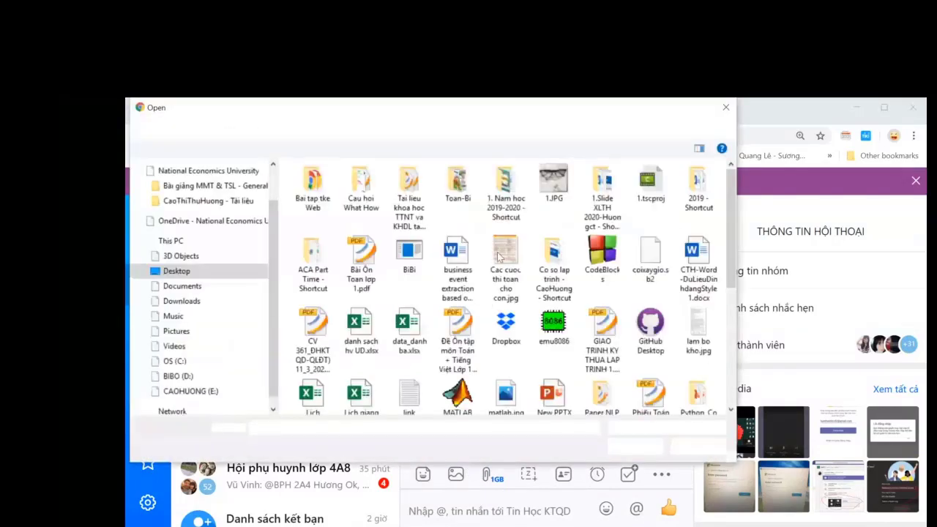
pyautogui.scroll(-3, 725, 410)
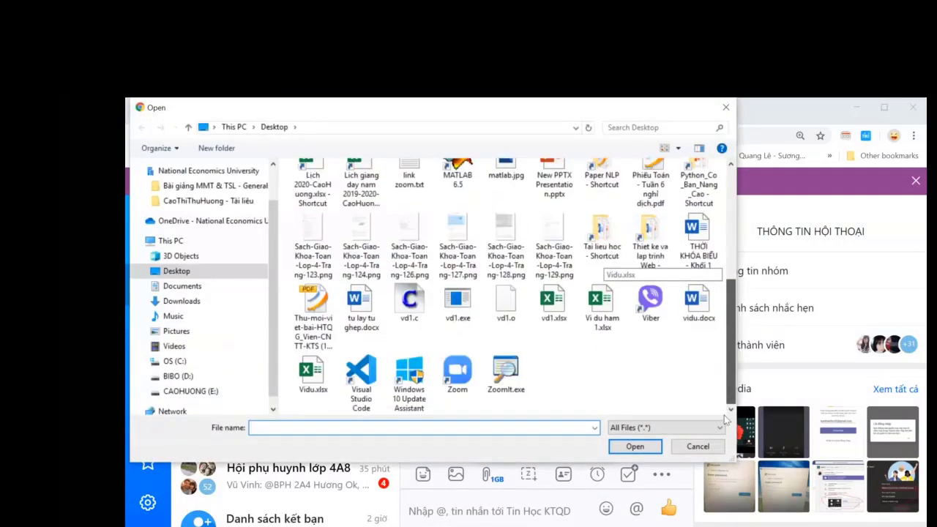
pyautogui.click(600, 304)
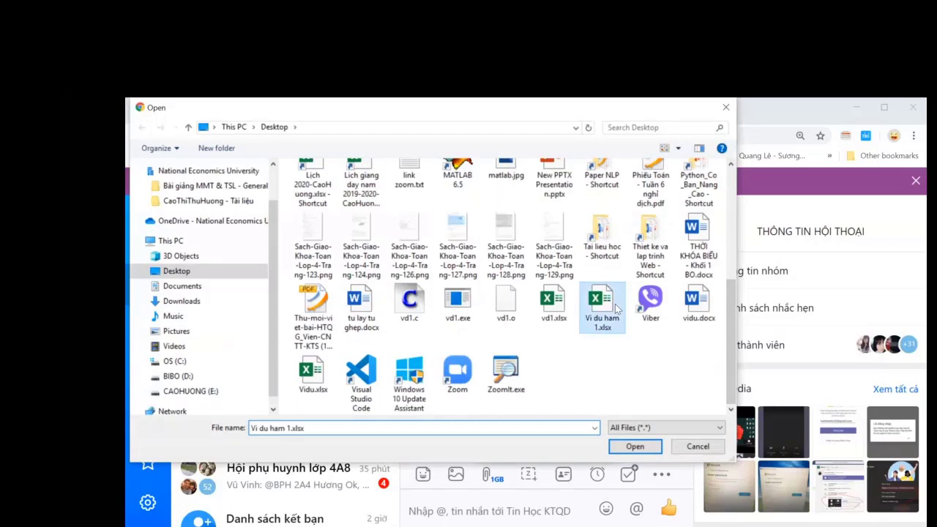
pyautogui.doubleClick(301, 366)
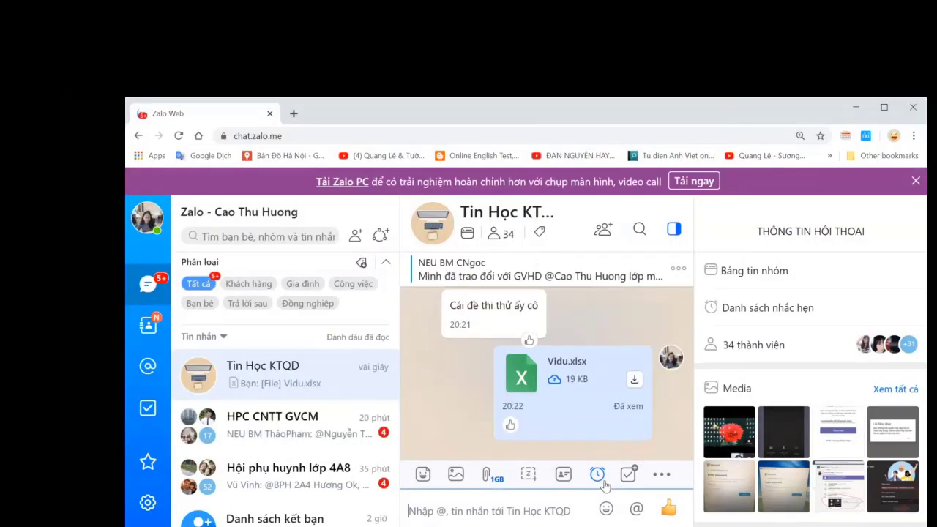
pyautogui.click(855, 107)
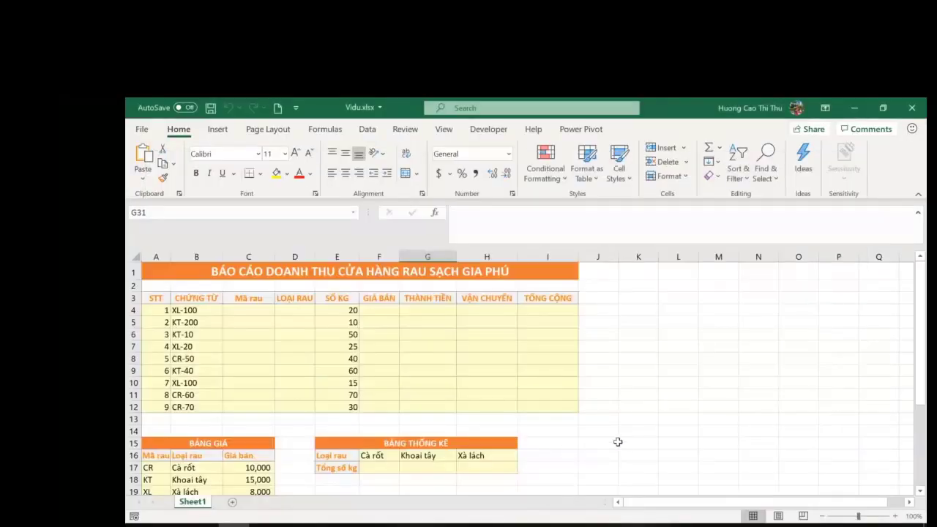
pyautogui.scroll(-3, 441, 460)
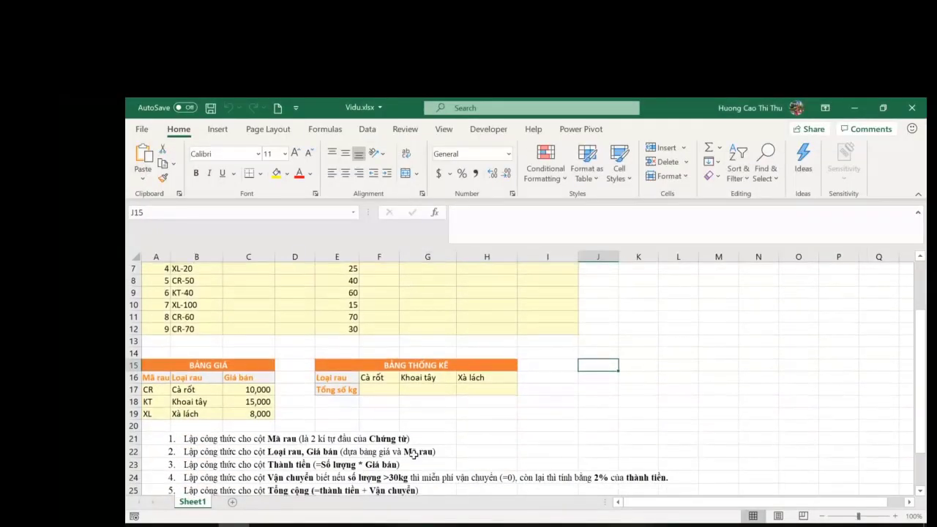
pyautogui.scroll(3, 412, 455)
pyautogui.scroll(-2, 413, 455)
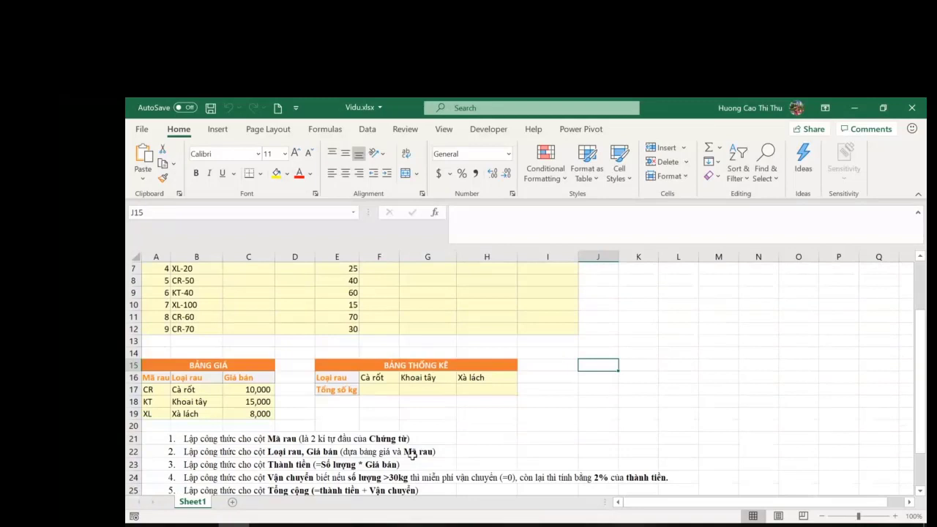
pyautogui.scroll(2, 412, 455)
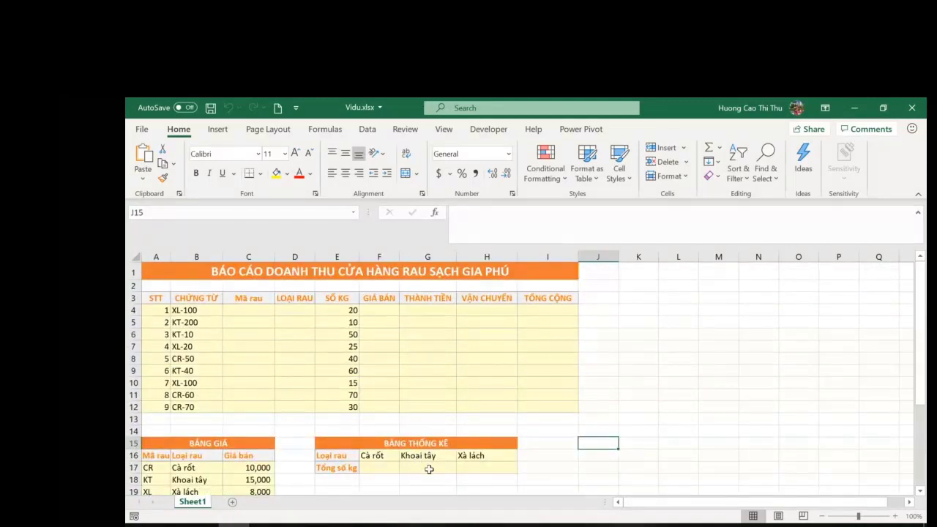
pyautogui.scroll(-1, 428, 470)
pyautogui.scroll(1, 429, 472)
pyautogui.click(250, 310)
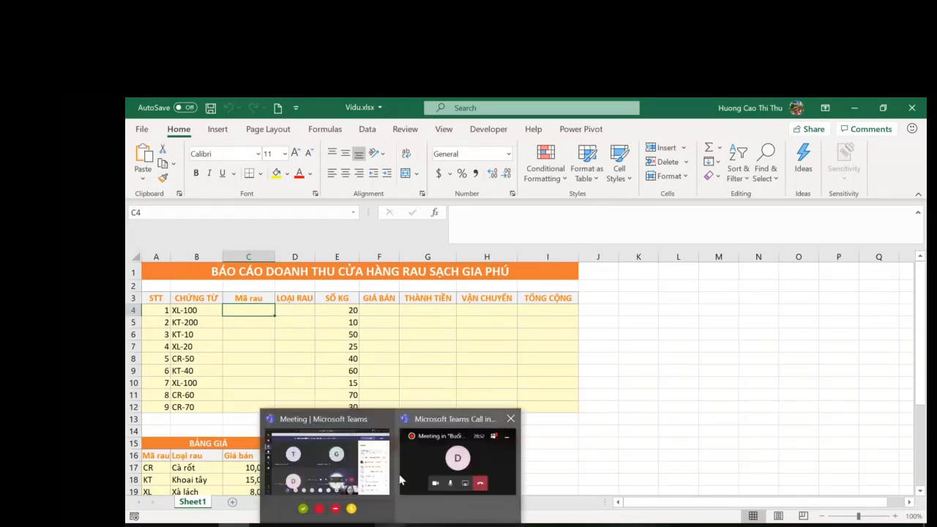
pyautogui.click(318, 346)
pyautogui.scroll(-4, 358, 409)
pyautogui.scroll(3, 313, 426)
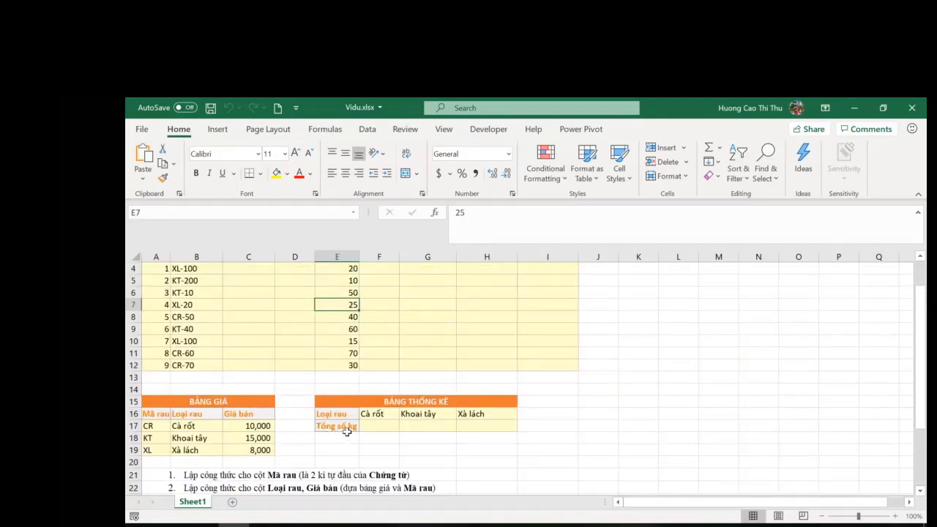
pyautogui.scroll(1, 341, 440)
pyautogui.click(259, 312)
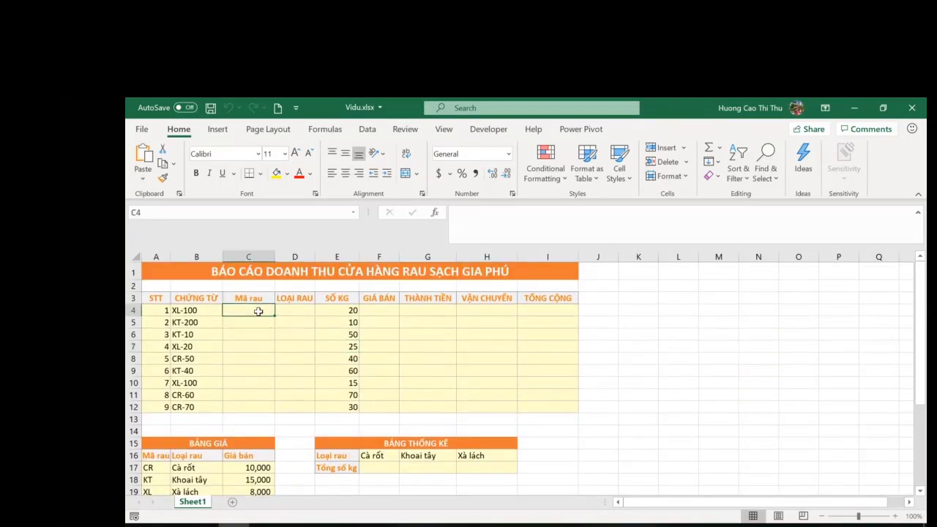
pyautogui.scroll(-3, 346, 386)
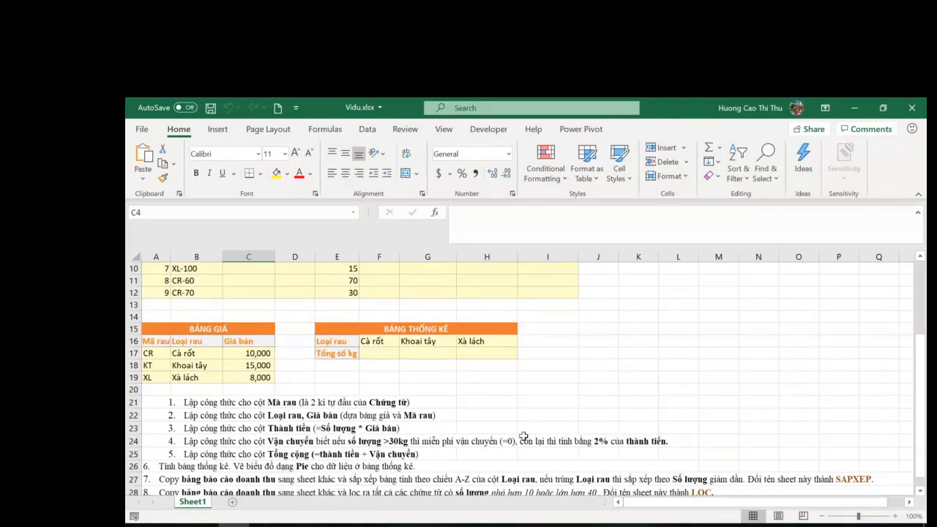
pyautogui.scroll(3, 493, 412)
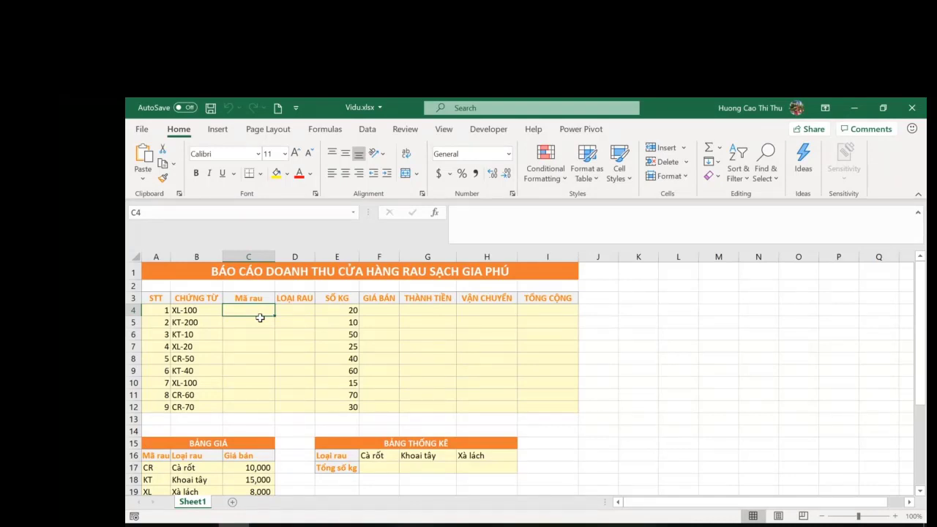
# Enter =LEFT(B4,2) in C4 to extract the Mã rau code.
pyautogui.write('=l')
pyautogui.press('Down')
pyautogui.press('Down')
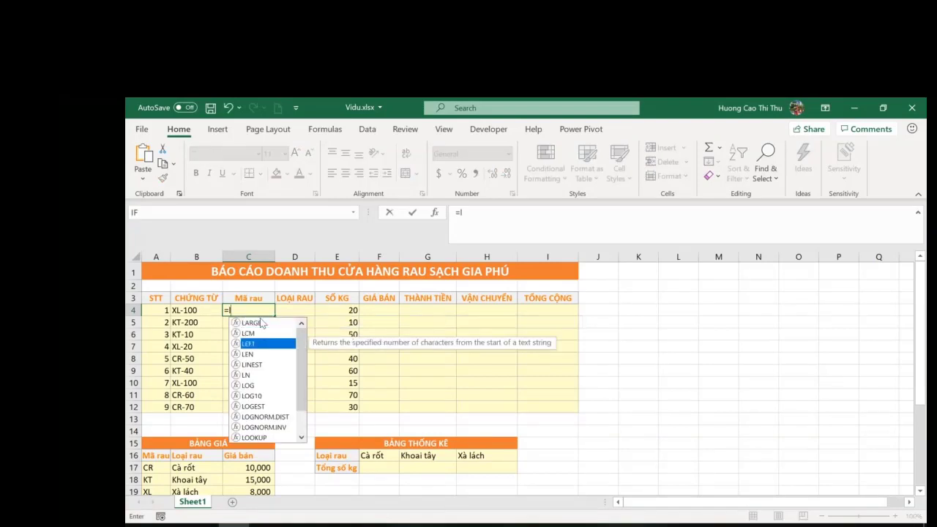
pyautogui.press('Tab')
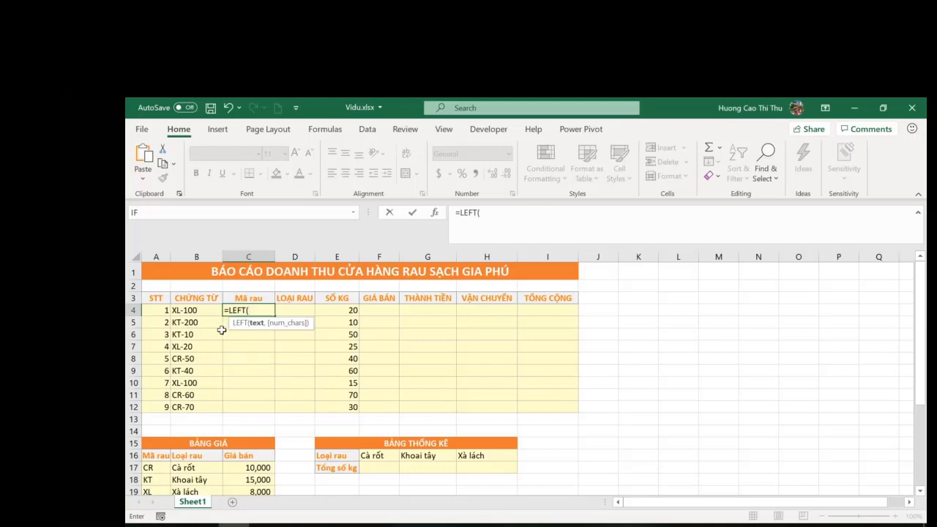
pyautogui.click(200, 311)
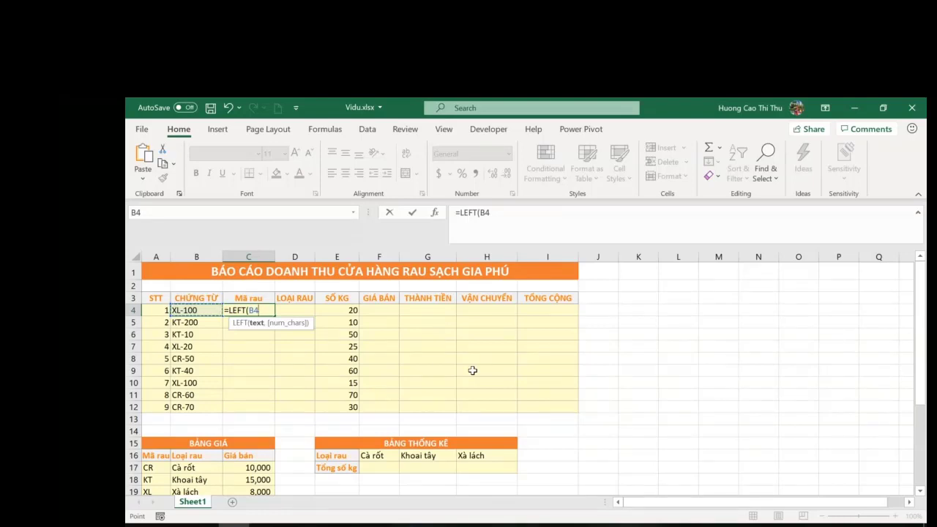
pyautogui.write(',2')
pyautogui.press('Return')
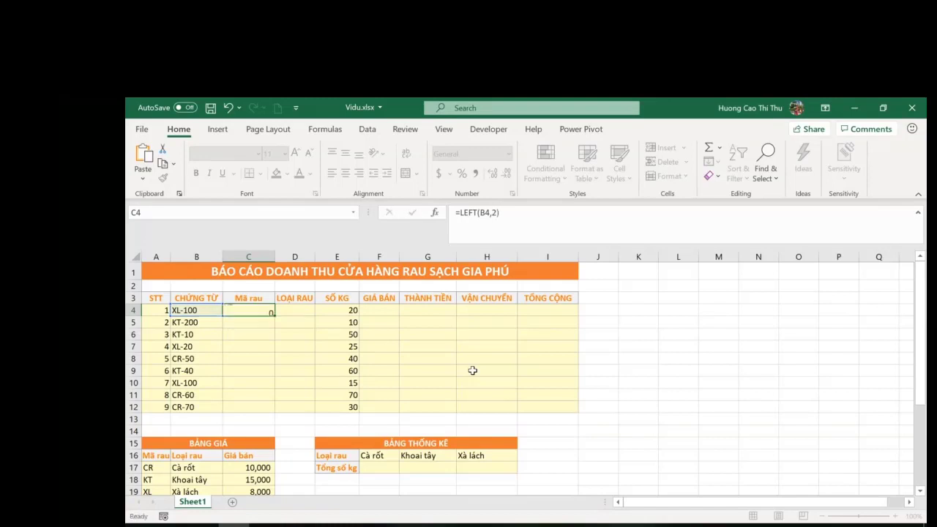
pyautogui.click(251, 309)
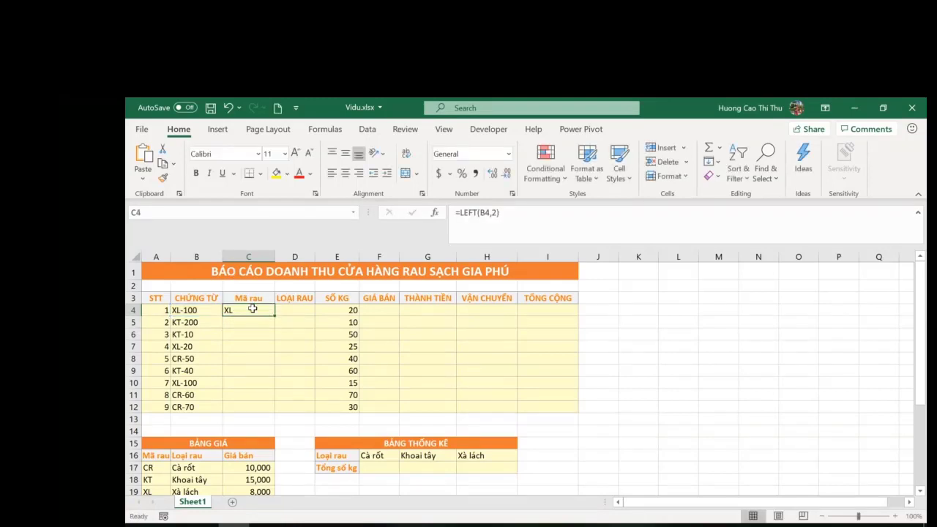
pyautogui.click(578, 212)
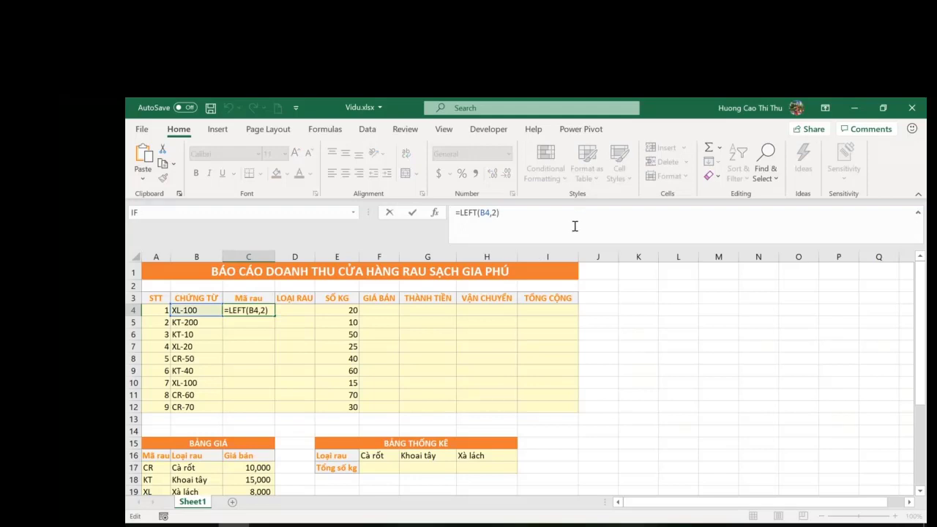
pyautogui.press('Return')
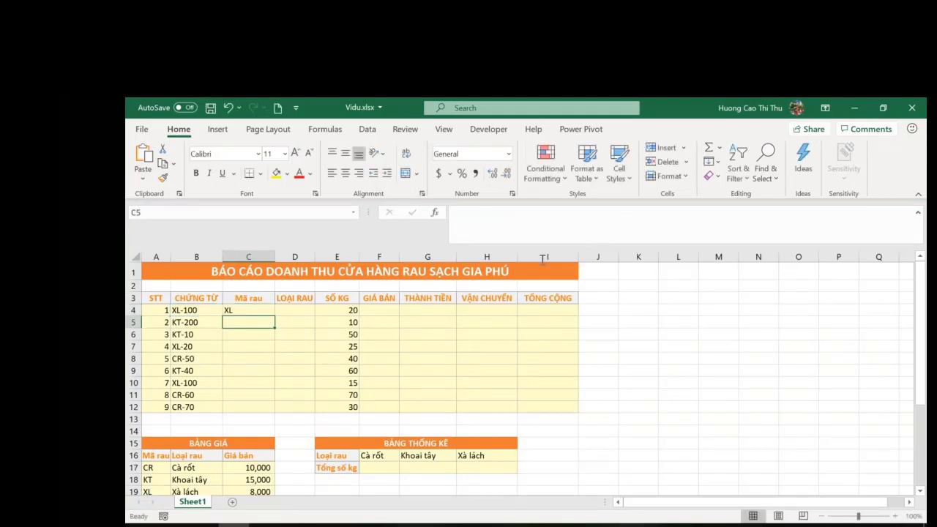
# Fill the LEFT formula down C4:C12, producing codes like XL, KT and CR.
pyautogui.click(252, 309)
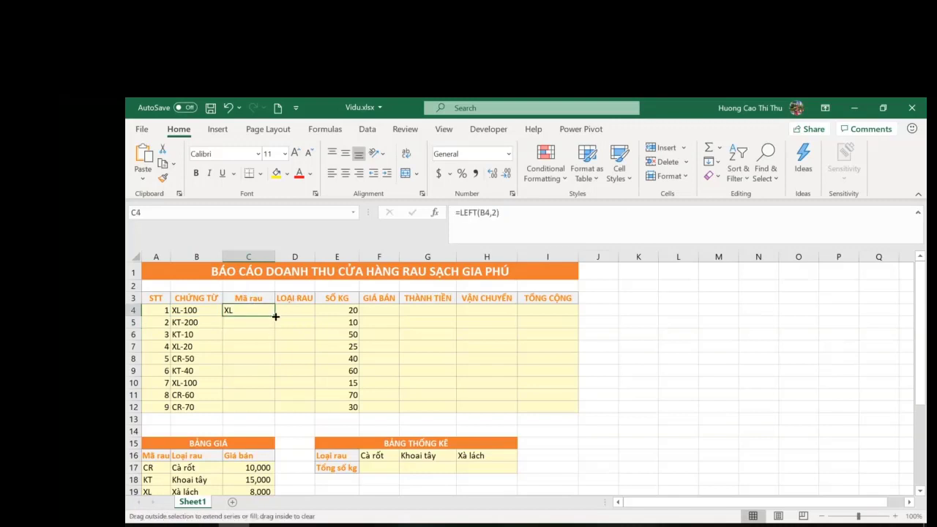
pyautogui.doubleClick(274, 327)
pyautogui.scroll(-2, 292, 411)
pyautogui.scroll(-1, 292, 411)
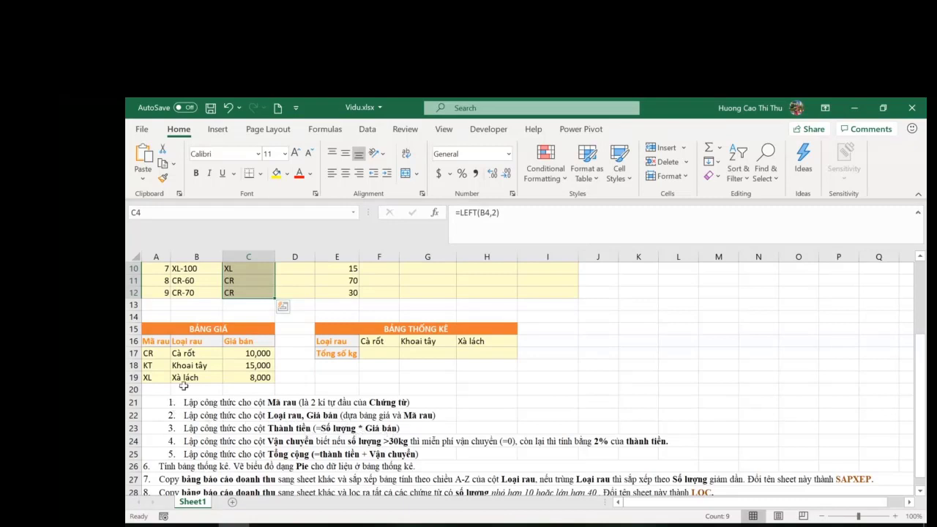
pyautogui.click(202, 329)
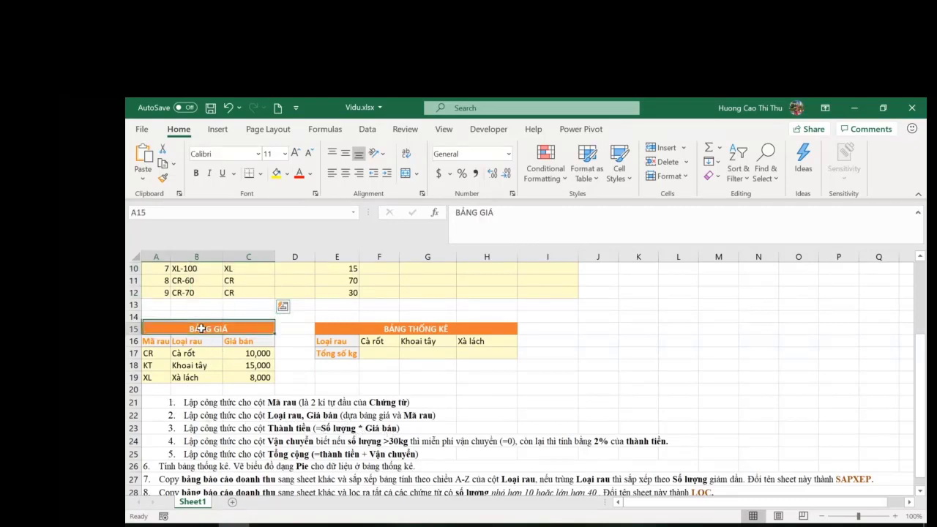
pyautogui.scroll(3, 279, 401)
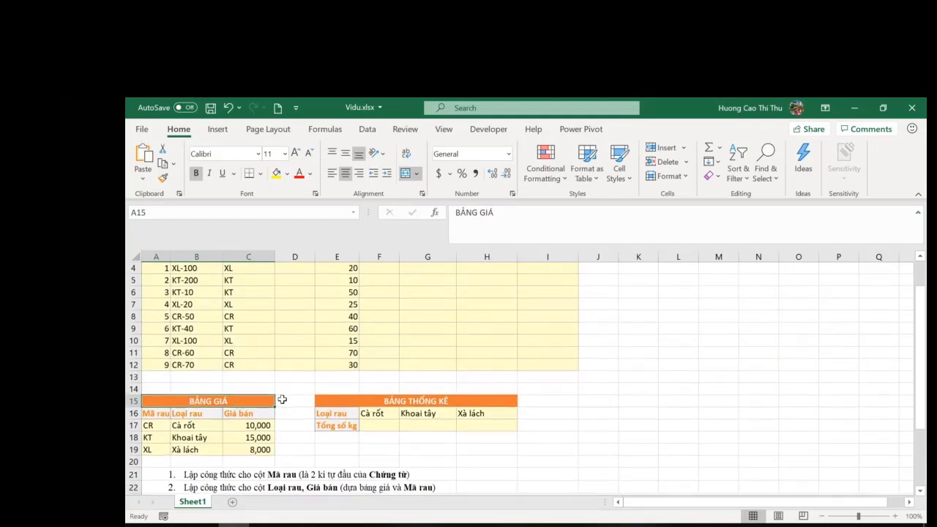
pyautogui.click(248, 311)
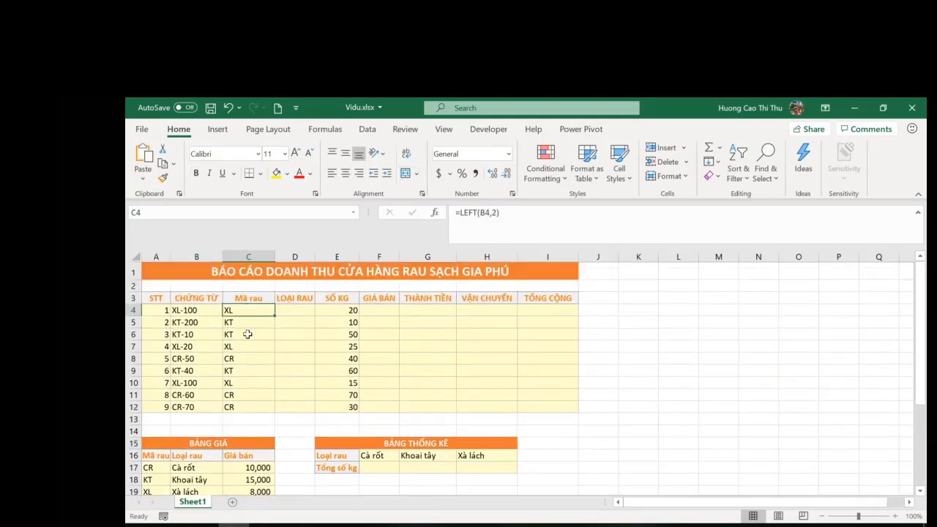
pyautogui.scroll(-1, 268, 362)
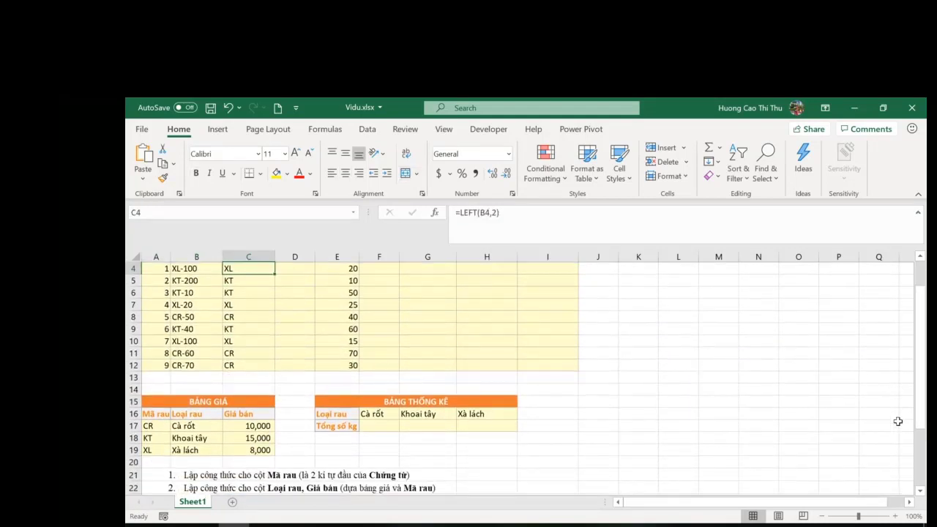
pyautogui.moveTo(921, 420); pyautogui.dragTo(922, 397)
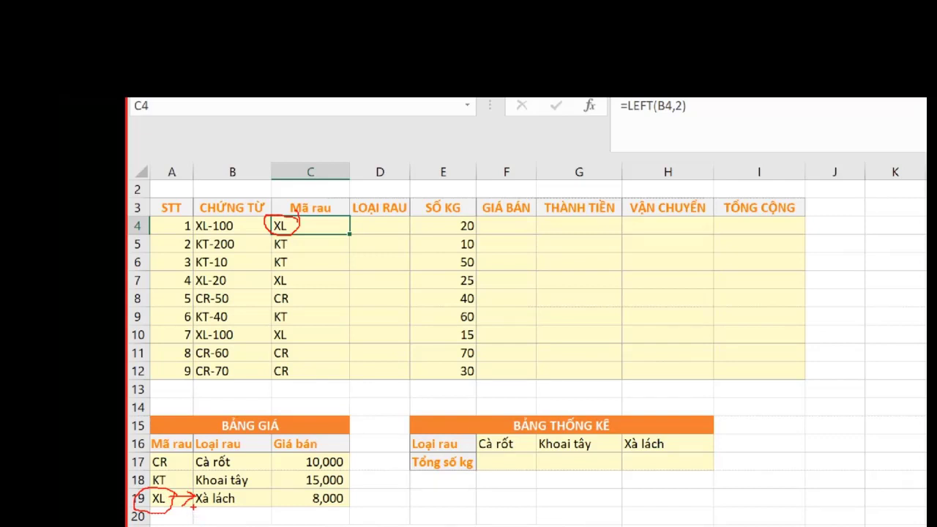
pyautogui.moveTo(195, 507); pyautogui.dragTo(231, 512)
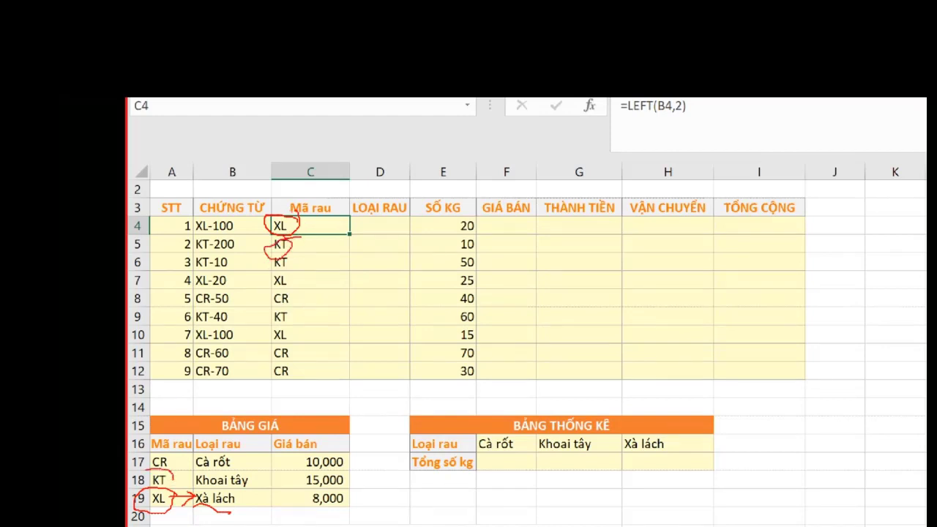
pyautogui.moveTo(149, 490); pyautogui.dragTo(175, 473)
pyautogui.moveTo(174, 477)
pyautogui.mouseDown()
pyautogui.moveTo(196, 481)
pyautogui.moveTo(192, 488)
pyautogui.mouseUp()
pyautogui.moveTo(161, 454)
pyautogui.mouseDown()
pyautogui.moveTo(151, 454)
pyautogui.moveTo(343, 463)
pyautogui.mouseUp()
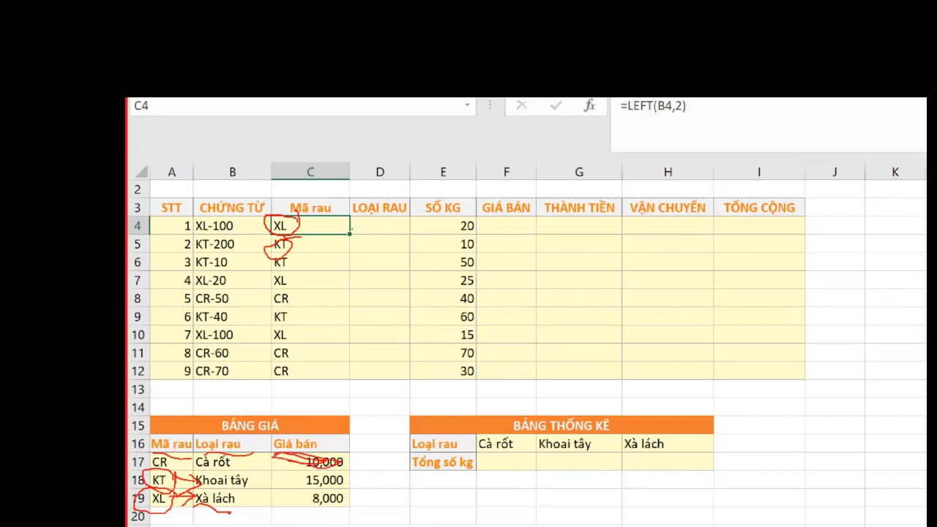
pyautogui.press('Escape')
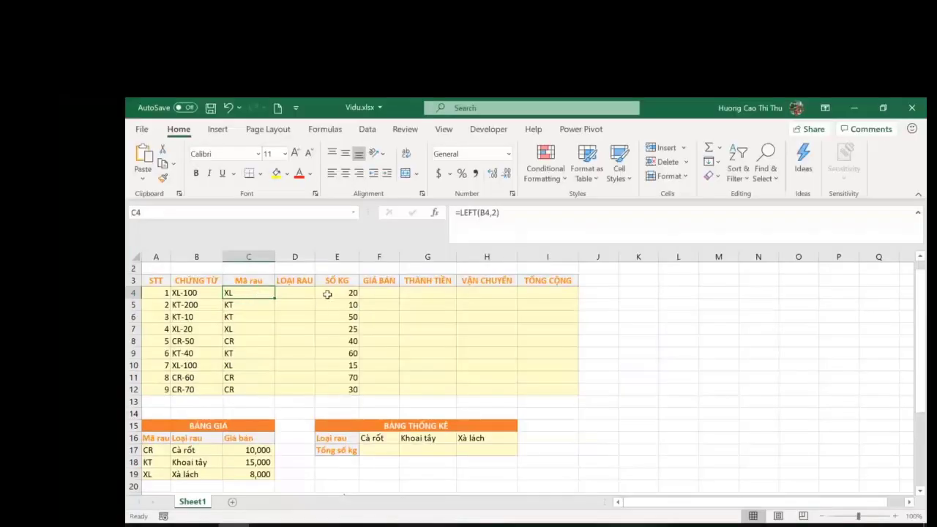
# Start D4's formula as =VLOOKUP(C4, with C4 as the lookup value.
pyautogui.click(302, 293)
pyautogui.write('=vl')
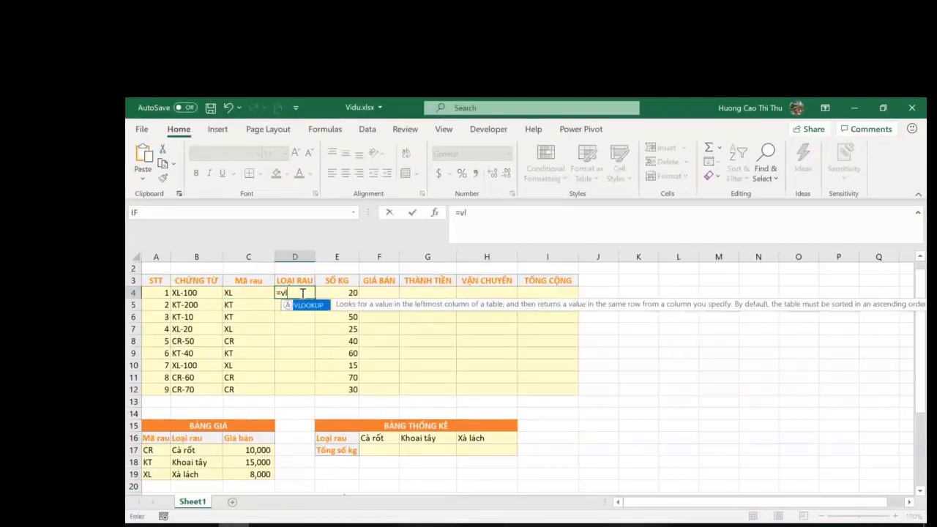
pyautogui.press('Tab')
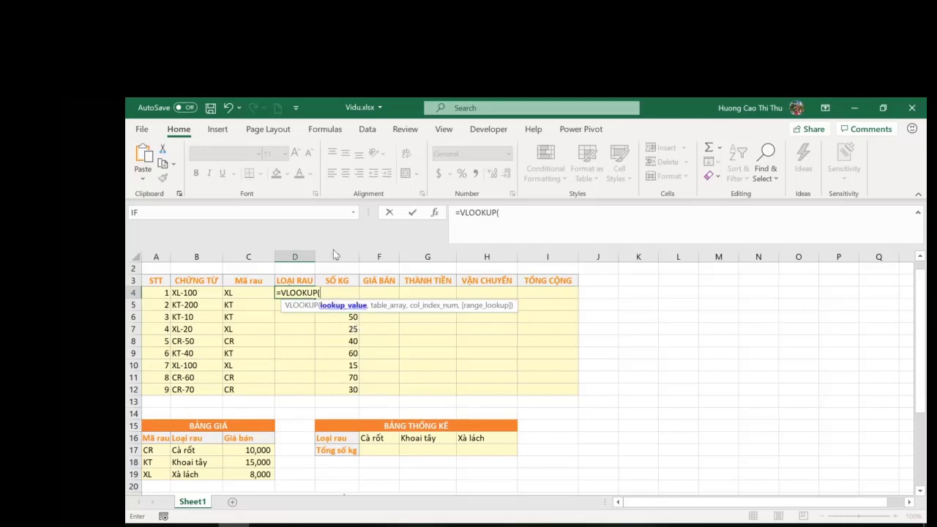
pyautogui.click(231, 293)
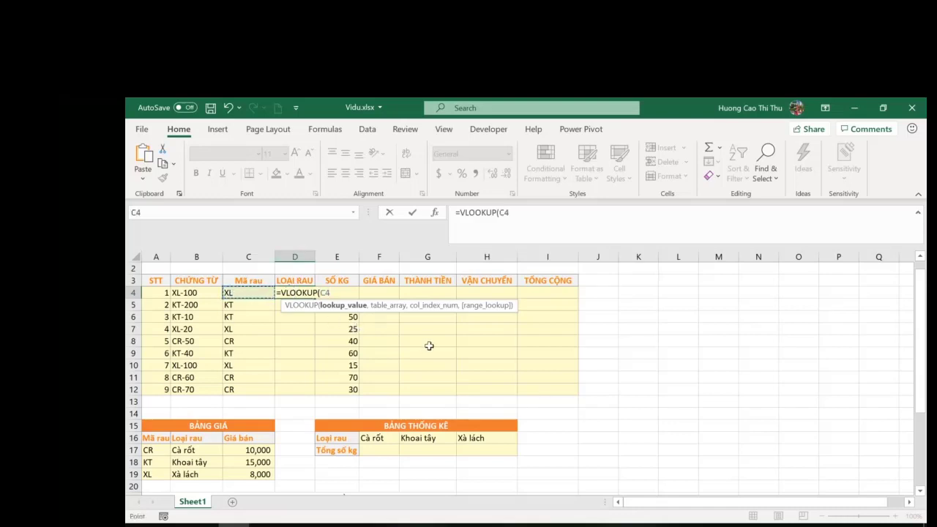
pyautogui.write(',')
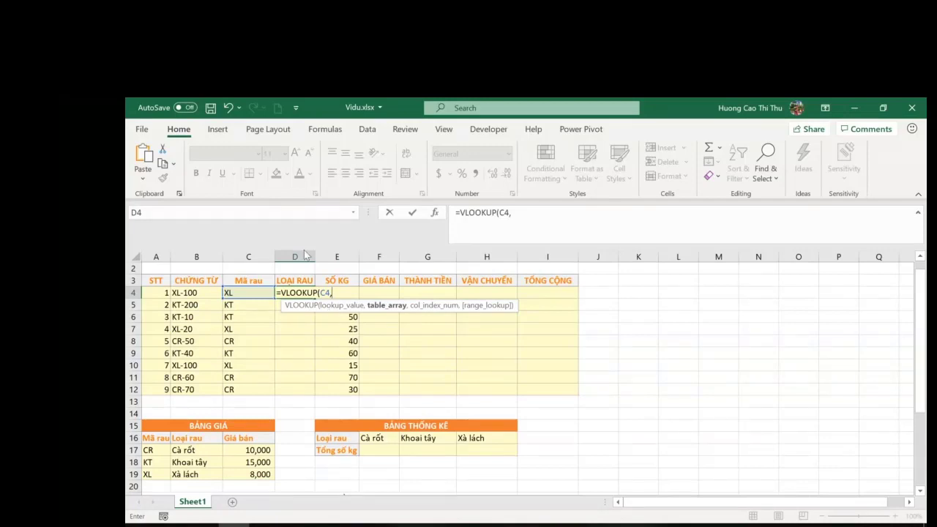
# Complete D4 as =VLOOKUP(C4,$A$17:$B$19,2,FALSE) so it returns Xà lách.
pyautogui.moveTo(151, 448); pyautogui.dragTo(196, 474)
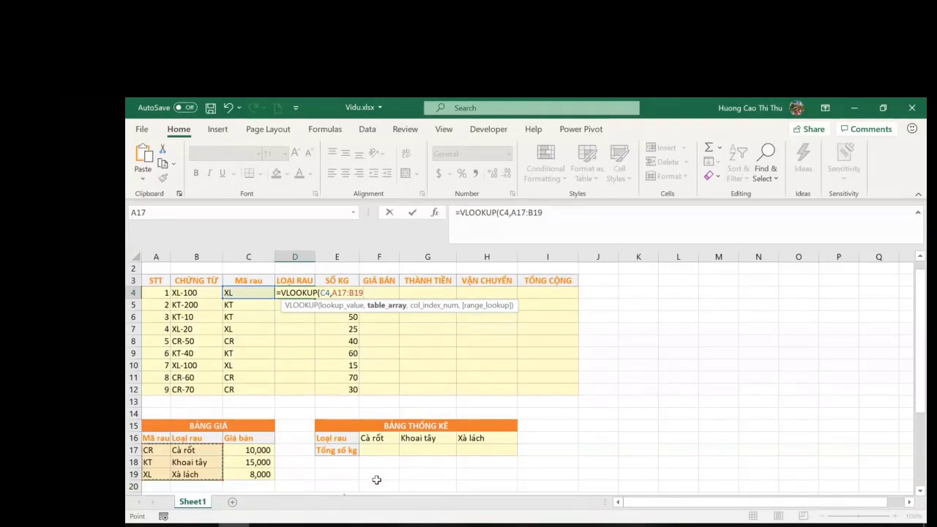
pyautogui.press('F4')
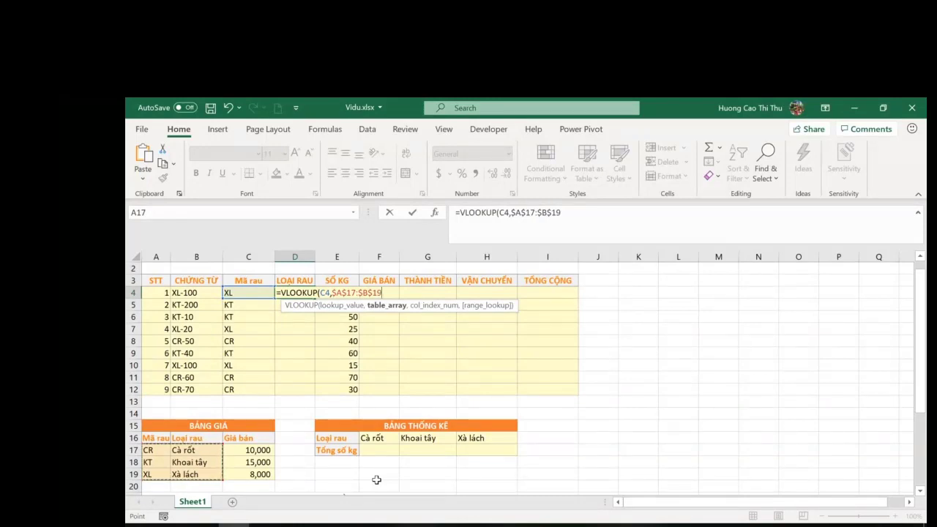
pyautogui.click(601, 225)
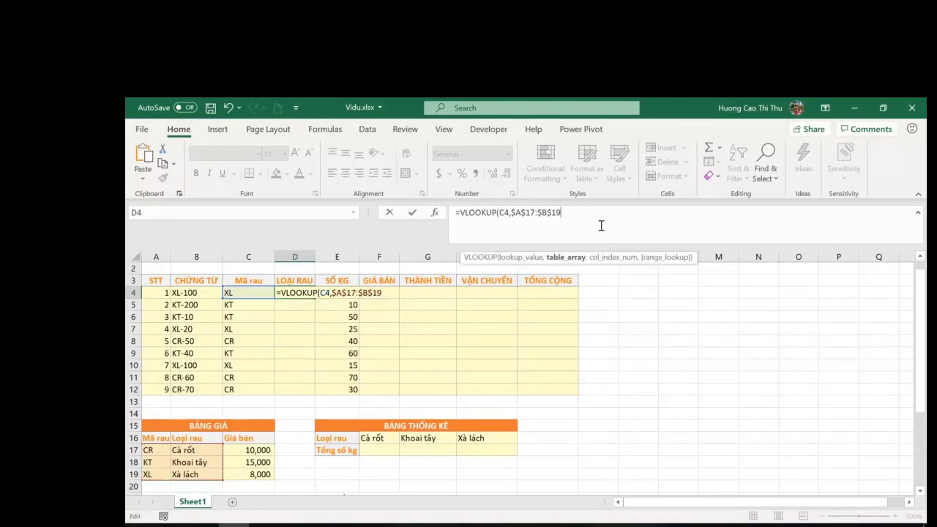
pyautogui.write(',')
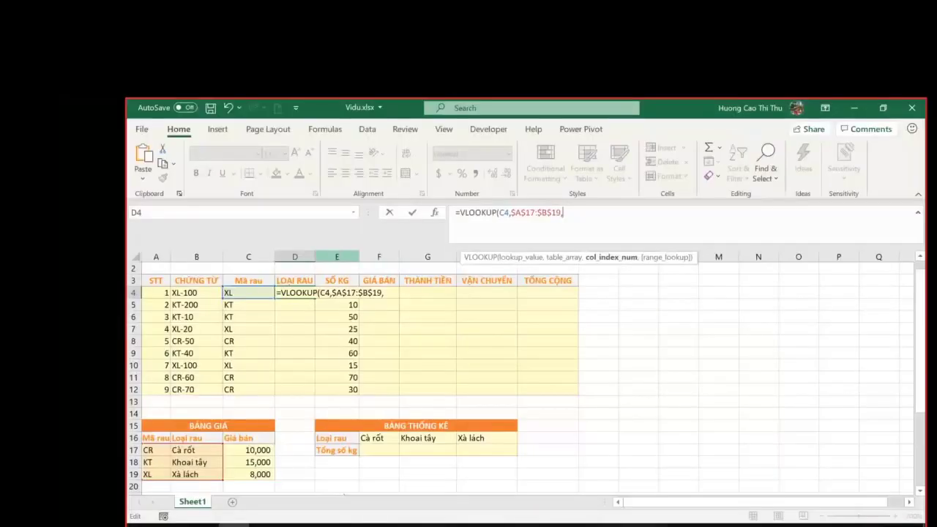
pyautogui.moveTo(148, 450)
pyautogui.mouseDown()
pyautogui.moveTo(154, 472)
pyautogui.moveTo(211, 458)
pyautogui.moveTo(190, 476)
pyautogui.moveTo(218, 466)
pyautogui.moveTo(180, 439)
pyautogui.moveTo(167, 476)
pyautogui.moveTo(211, 487)
pyautogui.moveTo(206, 448)
pyautogui.mouseUp()
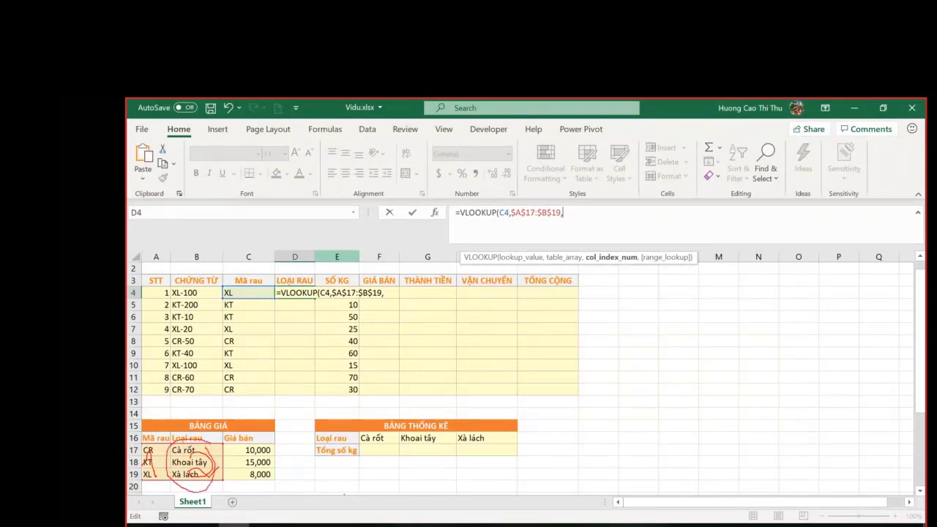
pyautogui.press('Escape')
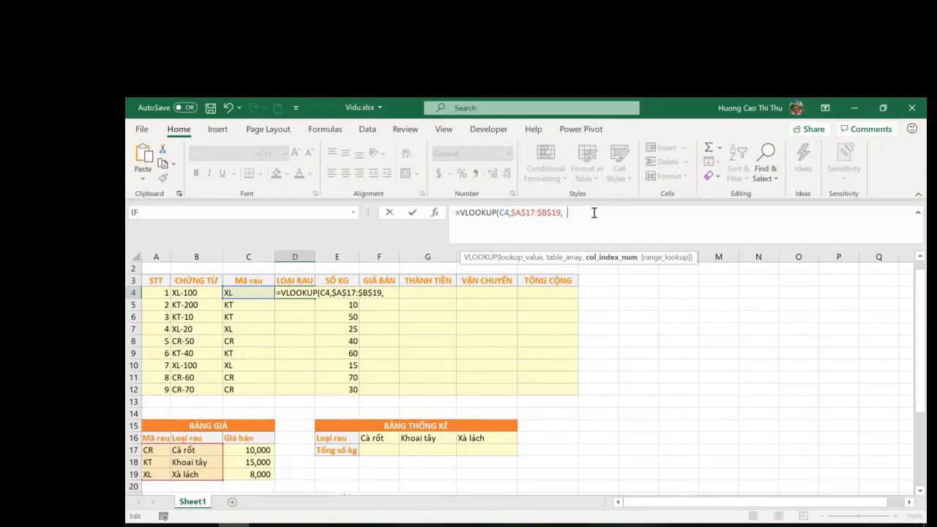
pyautogui.write('2,')
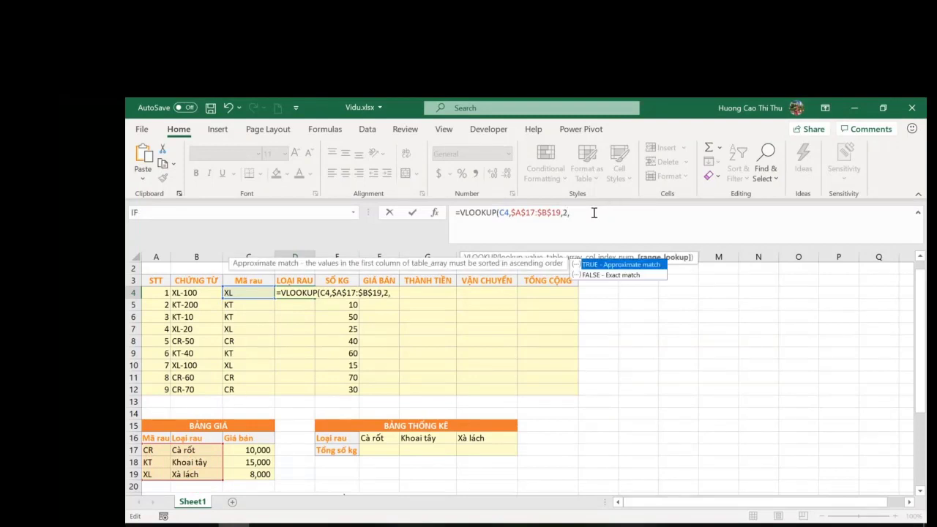
pyautogui.press('Down')
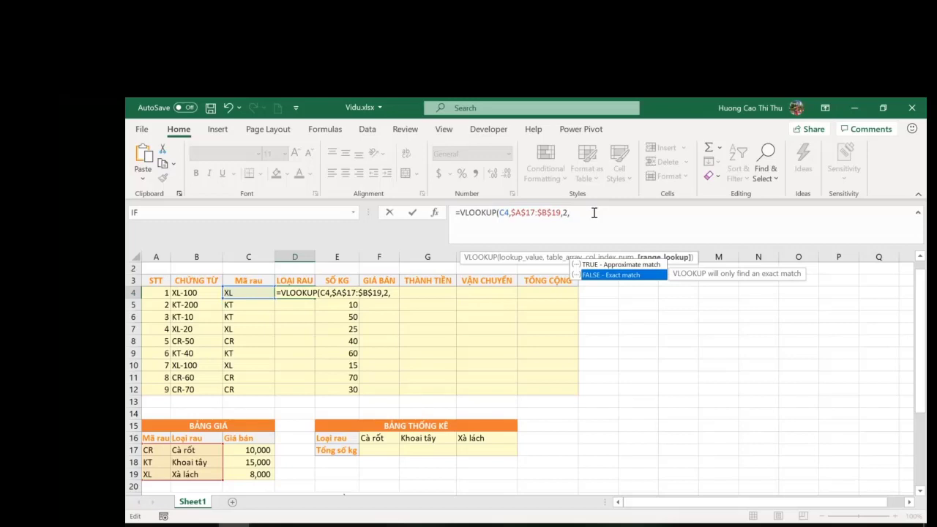
pyautogui.press('Tab')
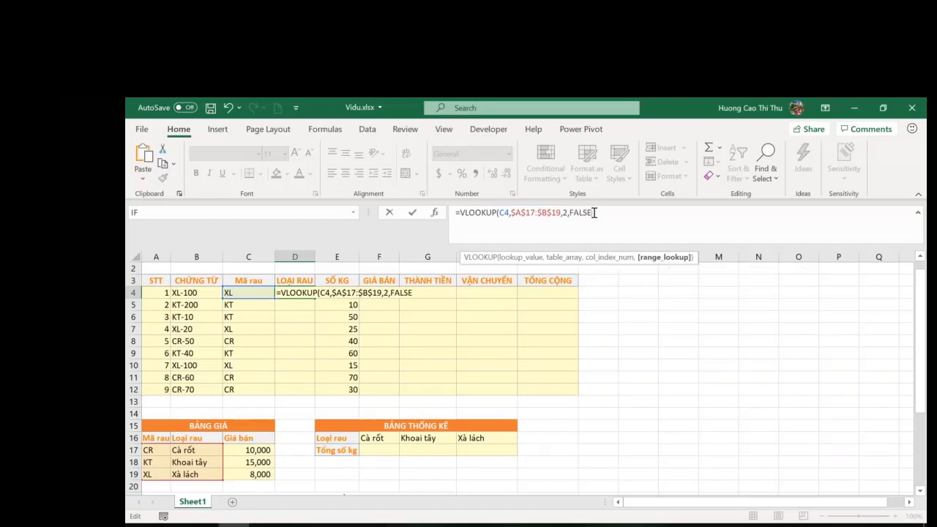
pyautogui.write(')')
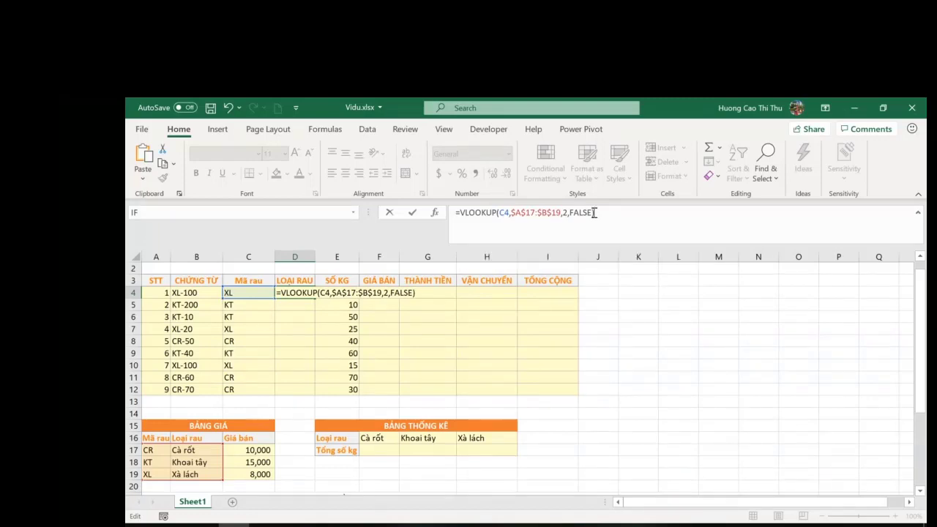
pyautogui.press('Return')
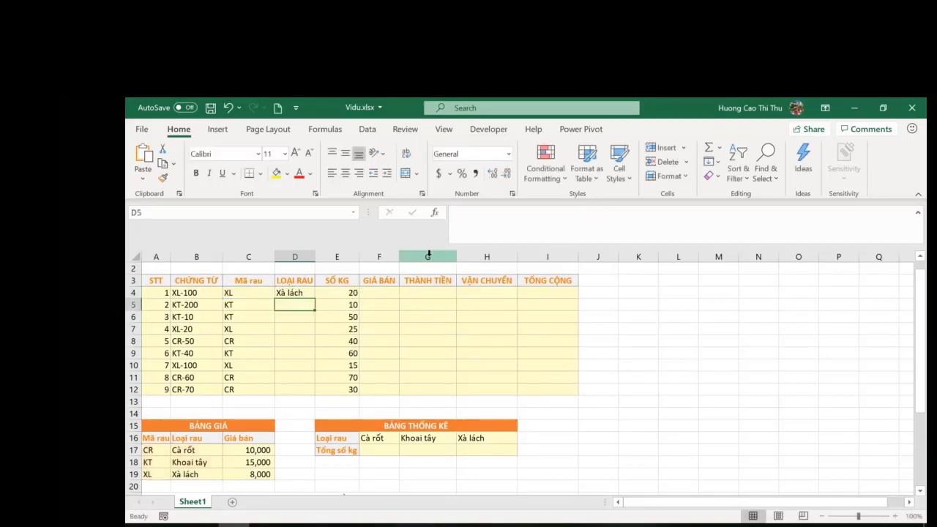
pyautogui.click(299, 293)
pyautogui.click(624, 212)
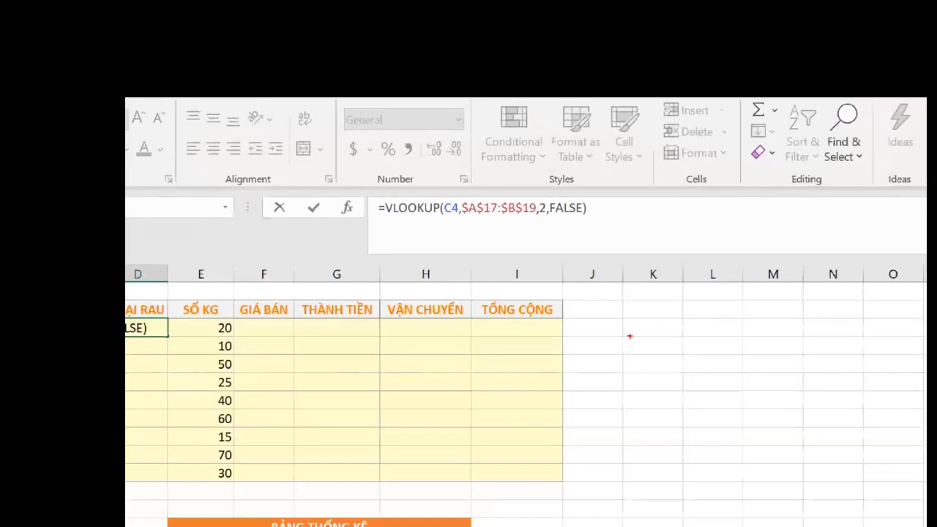
pyautogui.moveTo(623, 320)
pyautogui.mouseDown()
pyautogui.moveTo(624, 352)
pyautogui.moveTo(619, 328)
pyautogui.moveTo(641, 319)
pyautogui.moveTo(654, 360)
pyautogui.mouseUp()
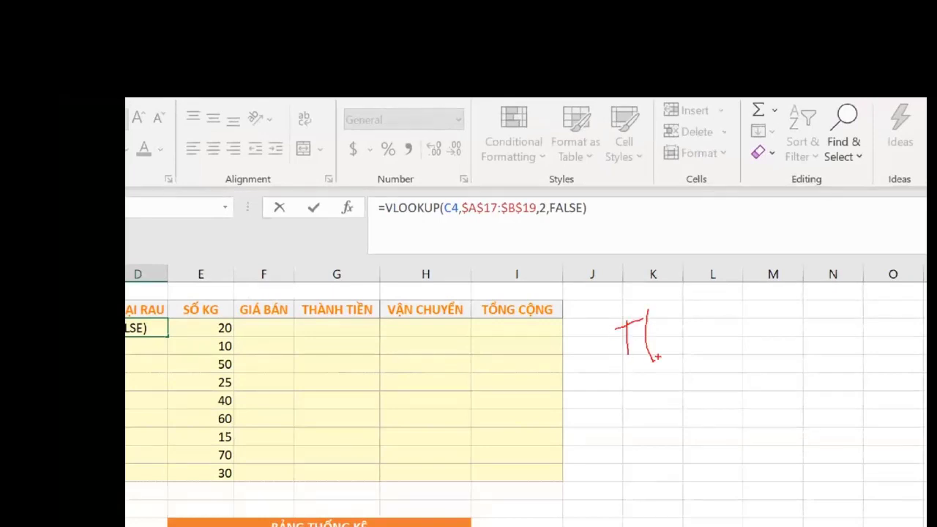
pyautogui.moveTo(687, 321); pyautogui.dragTo(688, 355)
pyautogui.moveTo(672, 322); pyautogui.dragTo(706, 312)
pyautogui.moveTo(769, 309)
pyautogui.mouseDown()
pyautogui.moveTo(764, 351)
pyautogui.moveTo(782, 324)
pyautogui.moveTo(802, 371)
pyautogui.mouseUp()
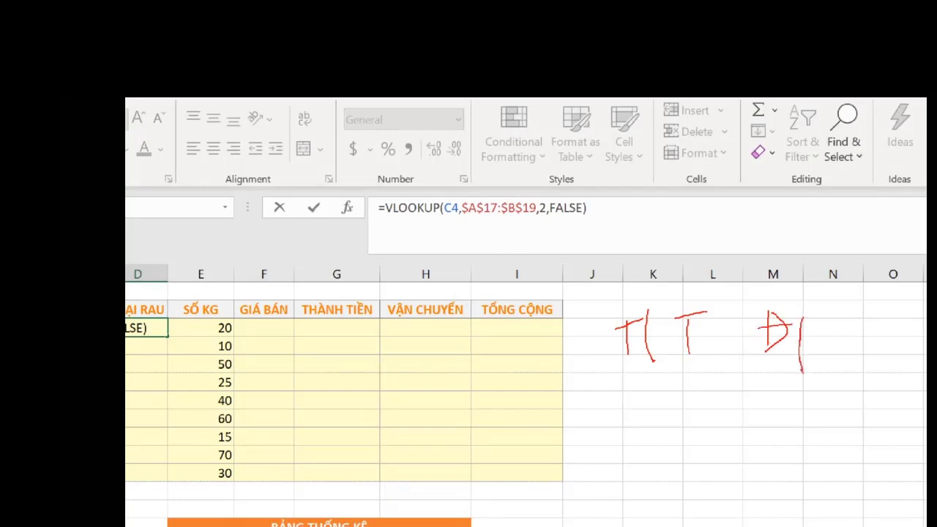
pyautogui.moveTo(788, 317)
pyautogui.mouseDown()
pyautogui.moveTo(830, 315)
pyautogui.moveTo(821, 357)
pyautogui.mouseUp()
pyautogui.moveTo(824, 322); pyautogui.dragTo(795, 359)
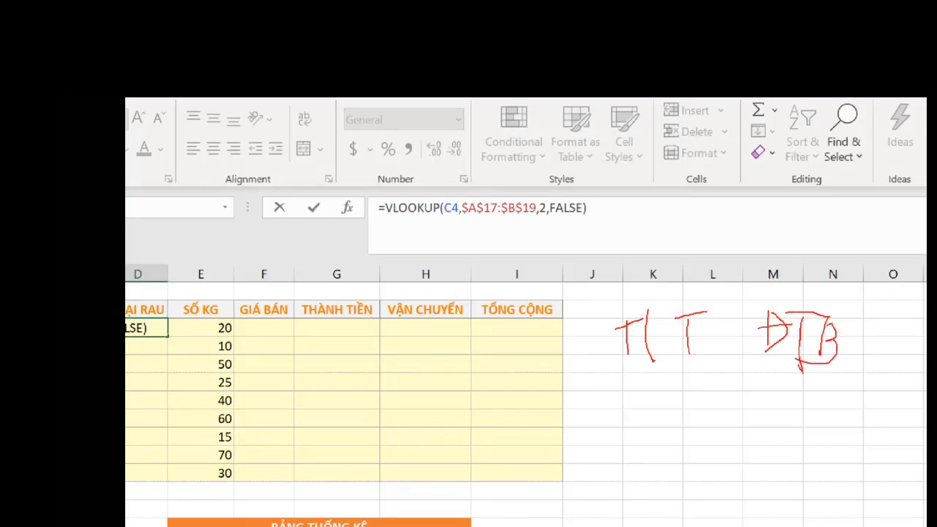
pyautogui.moveTo(600, 382); pyautogui.dragTo(707, 405)
pyautogui.moveTo(821, 381)
pyautogui.mouseDown()
pyautogui.moveTo(786, 403)
pyautogui.moveTo(828, 402)
pyautogui.mouseUp()
pyautogui.moveTo(820, 382); pyautogui.dragTo(811, 444)
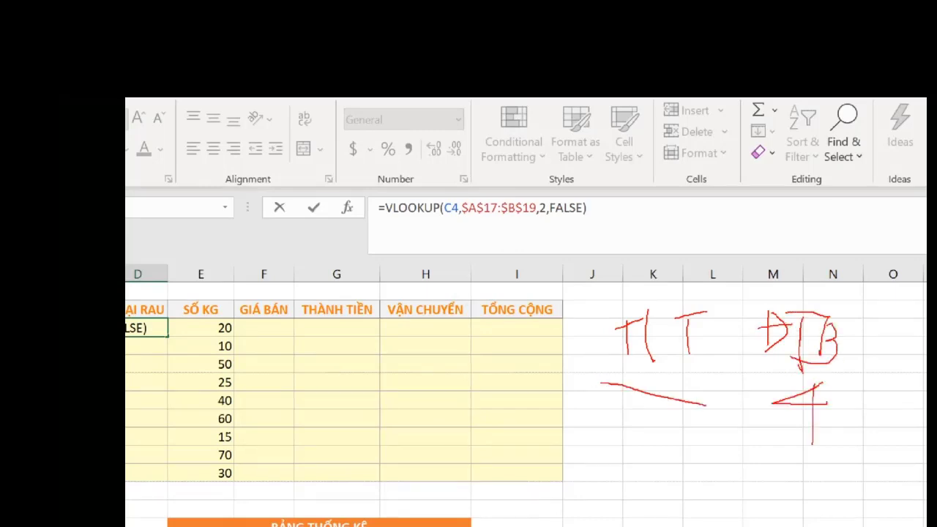
pyautogui.moveTo(599, 454); pyautogui.dragTo(719, 452)
pyautogui.moveTo(770, 433); pyautogui.dragTo(771, 479)
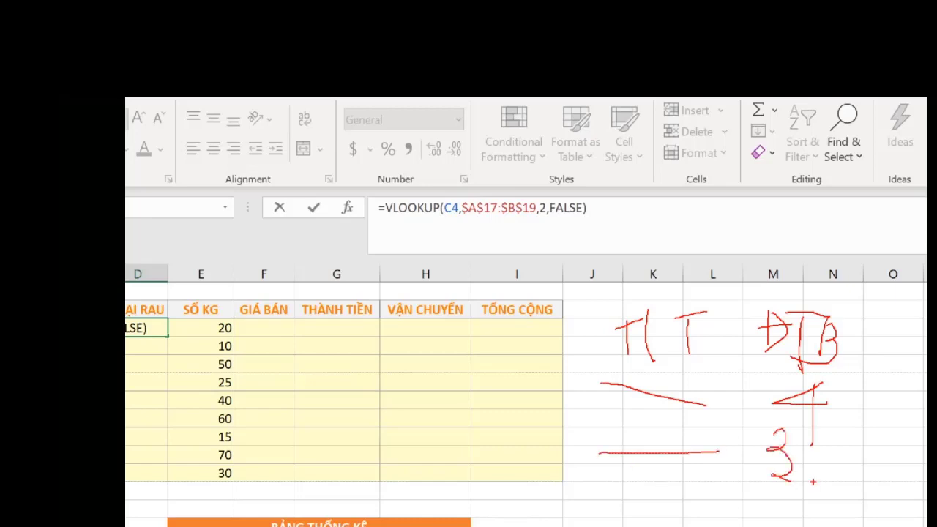
pyautogui.moveTo(844, 452)
pyautogui.mouseDown()
pyautogui.moveTo(850, 440)
pyautogui.moveTo(903, 490)
pyautogui.moveTo(895, 476)
pyautogui.mouseUp()
pyautogui.moveTo(607, 518); pyautogui.dragTo(723, 516)
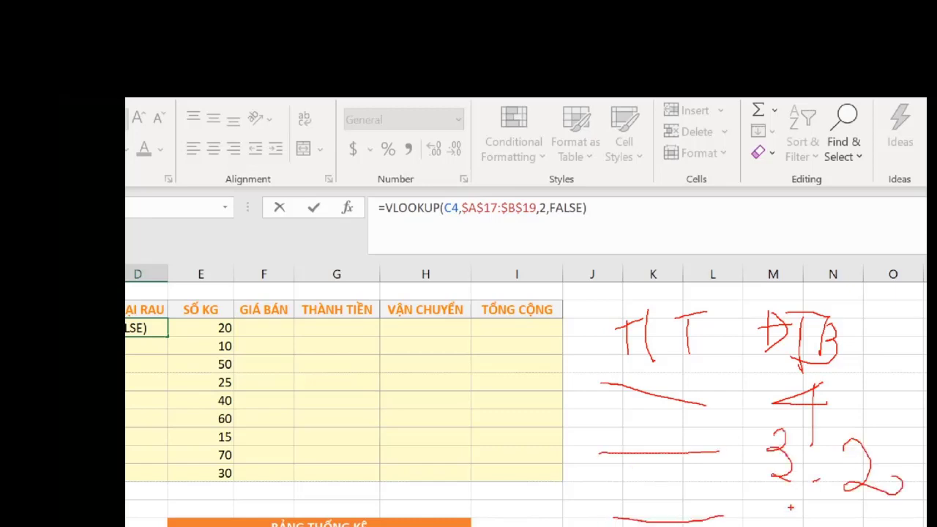
pyautogui.moveTo(779, 499)
pyautogui.mouseDown()
pyautogui.moveTo(799, 497)
pyautogui.moveTo(792, 526)
pyautogui.mouseUp()
pyautogui.moveTo(769, 509); pyautogui.dragTo(792, 501)
pyautogui.moveTo(797, 496)
pyautogui.mouseDown()
pyautogui.moveTo(811, 493)
pyautogui.moveTo(787, 507)
pyautogui.moveTo(833, 525)
pyautogui.moveTo(840, 501)
pyautogui.mouseUp()
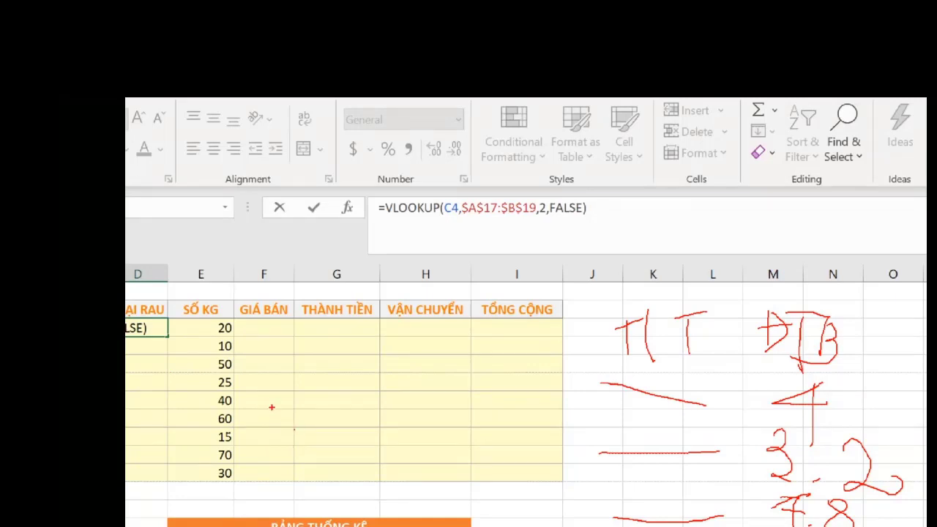
pyautogui.moveTo(267, 412)
pyautogui.mouseDown()
pyautogui.moveTo(285, 418)
pyautogui.moveTo(273, 443)
pyautogui.mouseUp()
pyautogui.moveTo(385, 404)
pyautogui.mouseDown()
pyautogui.moveTo(393, 445)
pyautogui.moveTo(405, 432)
pyautogui.mouseUp()
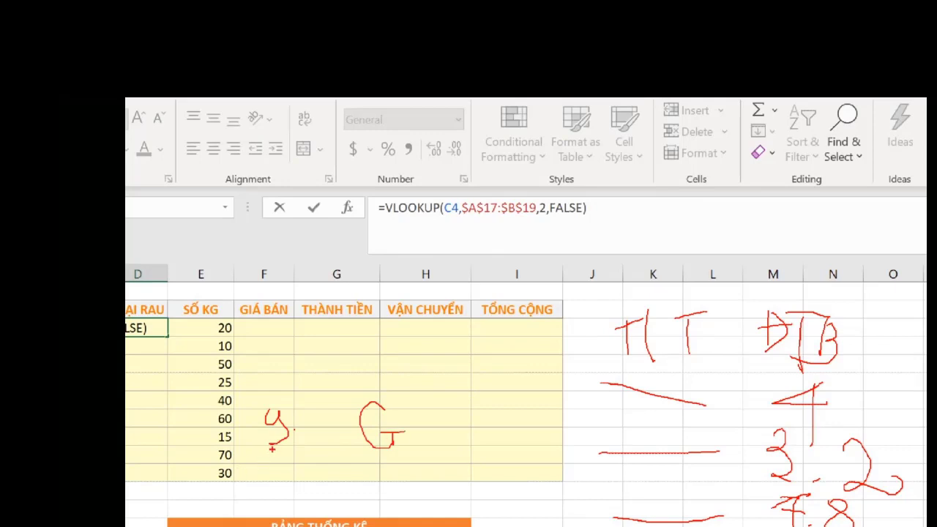
pyautogui.moveTo(270, 445)
pyautogui.mouseDown()
pyautogui.moveTo(286, 459)
pyautogui.moveTo(267, 448)
pyautogui.moveTo(275, 476)
pyautogui.moveTo(305, 455)
pyautogui.mouseUp()
pyautogui.moveTo(373, 447)
pyautogui.mouseDown()
pyautogui.moveTo(376, 483)
pyautogui.moveTo(386, 465)
pyautogui.moveTo(396, 476)
pyautogui.mouseUp()
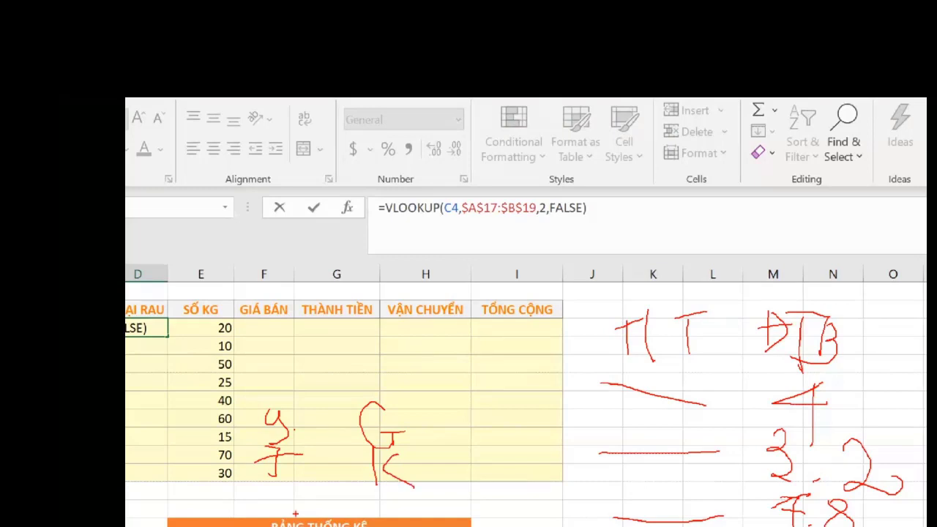
pyautogui.moveTo(292, 493)
pyautogui.mouseDown()
pyautogui.moveTo(243, 489)
pyautogui.moveTo(286, 525)
pyautogui.mouseUp()
pyautogui.moveTo(360, 495)
pyautogui.mouseDown()
pyautogui.moveTo(363, 526)
pyautogui.moveTo(347, 498)
pyautogui.moveTo(392, 496)
pyautogui.mouseUp()
pyautogui.moveTo(395, 494)
pyautogui.mouseDown()
pyautogui.moveTo(396, 523)
pyautogui.moveTo(423, 517)
pyautogui.mouseUp()
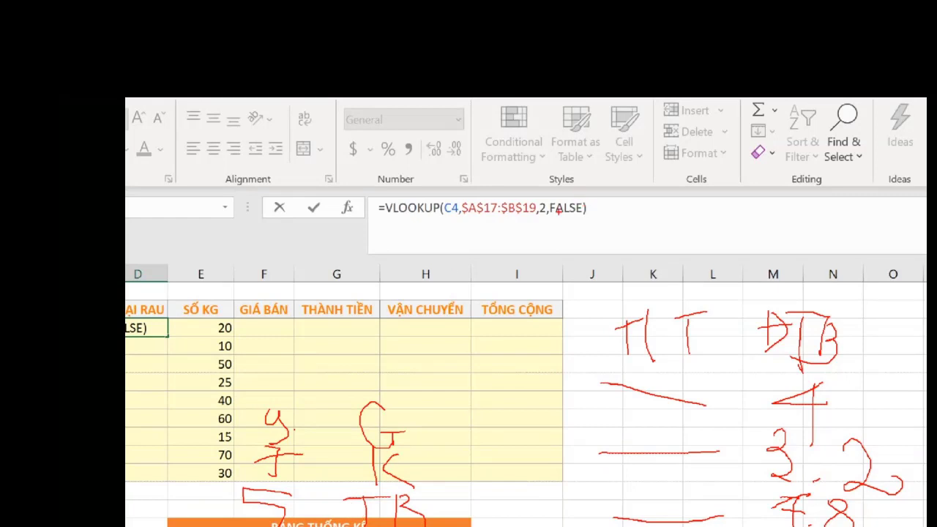
pyautogui.moveTo(546, 225)
pyautogui.mouseDown()
pyautogui.moveTo(571, 228)
pyautogui.moveTo(538, 232)
pyautogui.moveTo(594, 233)
pyautogui.mouseUp()
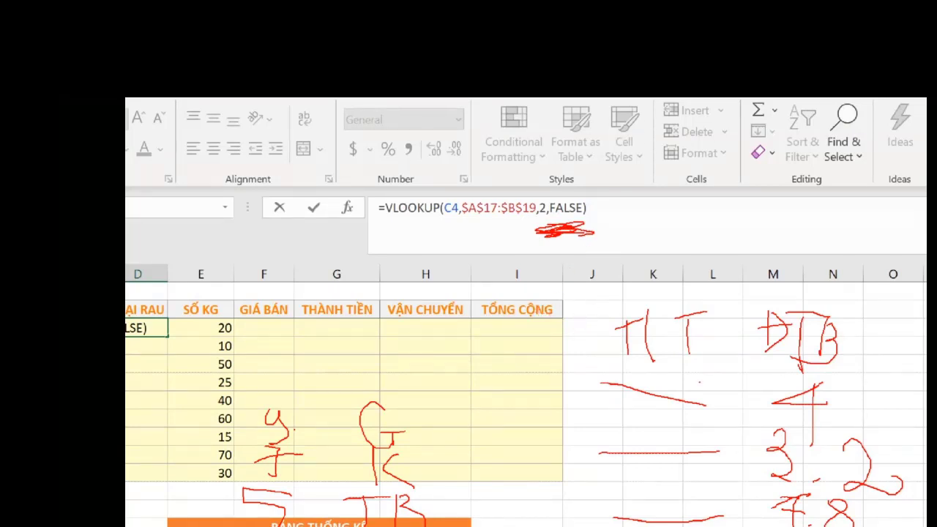
pyautogui.moveTo(762, 481); pyautogui.dragTo(780, 478)
# Commit D4's lookup and fill it down to D12, giving Xà lách, Khoai tây, Cà rốt.
pyautogui.press('Escape')
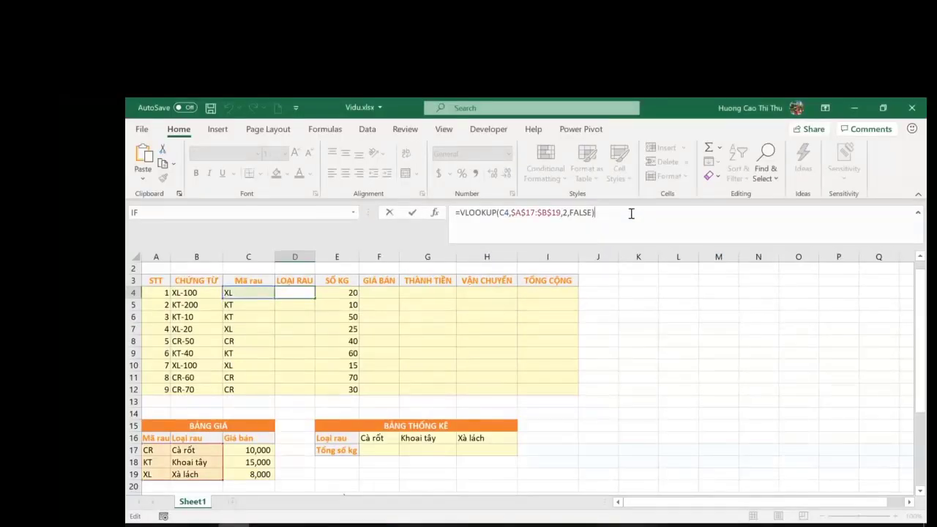
pyautogui.press('Return')
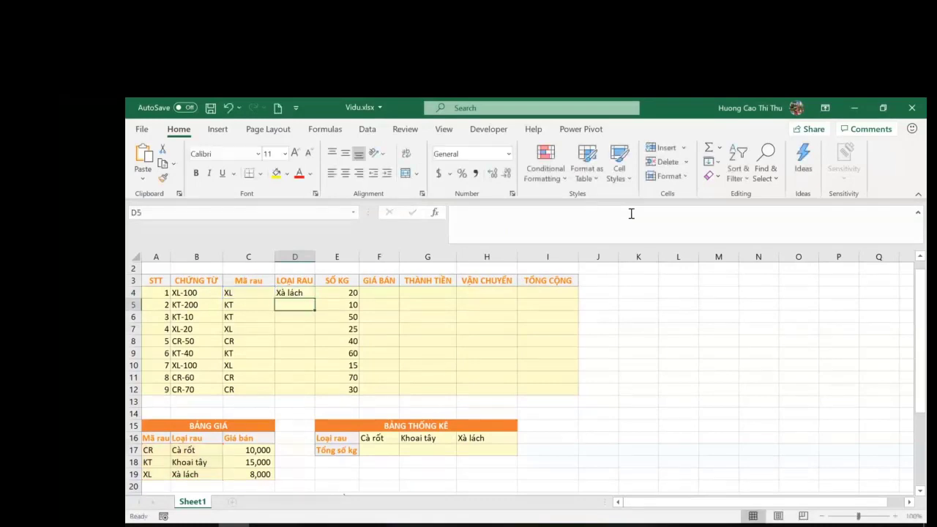
pyautogui.click(302, 290)
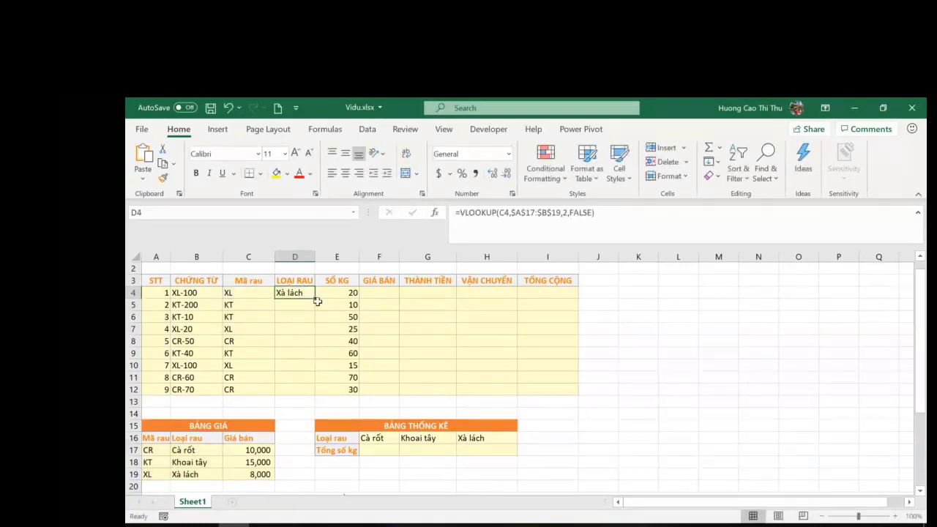
pyautogui.doubleClick(315, 297)
# Annotate D4's formula to explain the C4 lookup value and the column-number argument.
pyautogui.click(672, 214)
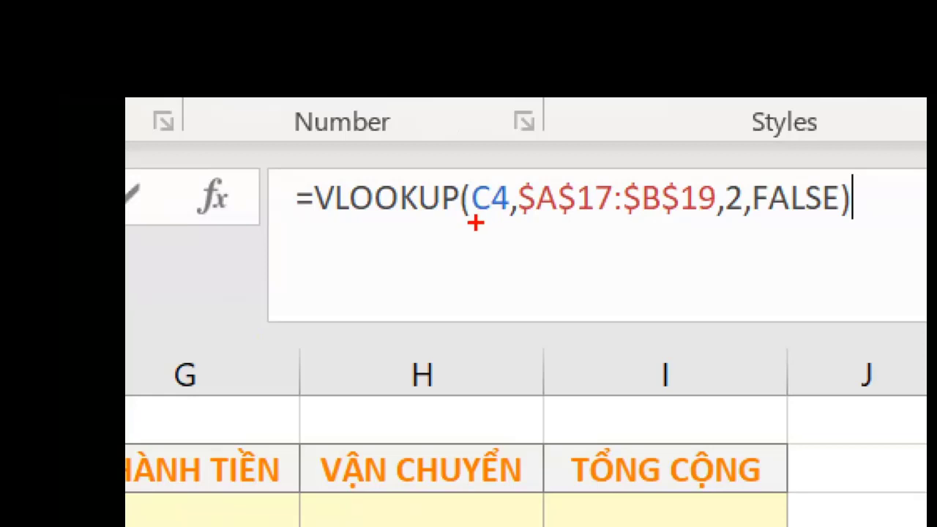
pyautogui.moveTo(473, 226)
pyautogui.mouseDown()
pyautogui.moveTo(652, 262)
pyautogui.moveTo(735, 249)
pyautogui.moveTo(778, 375)
pyautogui.mouseUp()
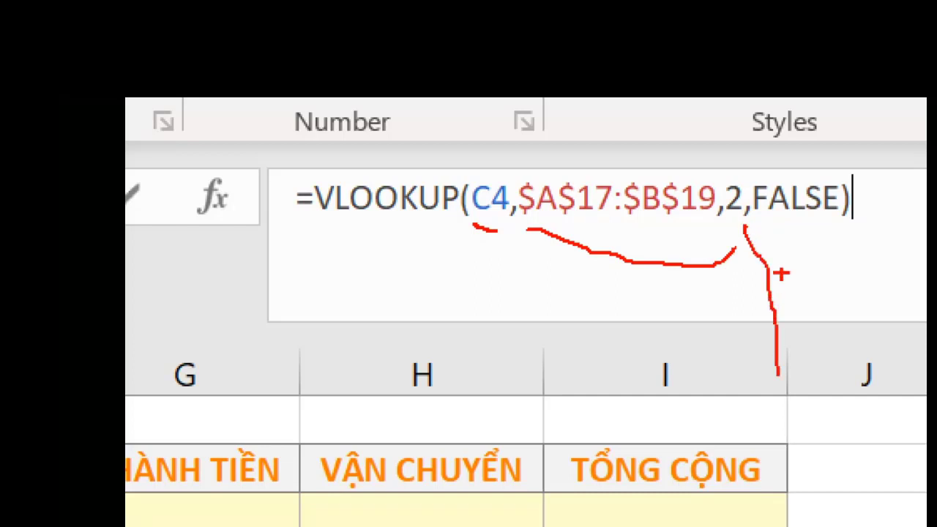
pyautogui.moveTo(770, 243); pyautogui.dragTo(906, 258)
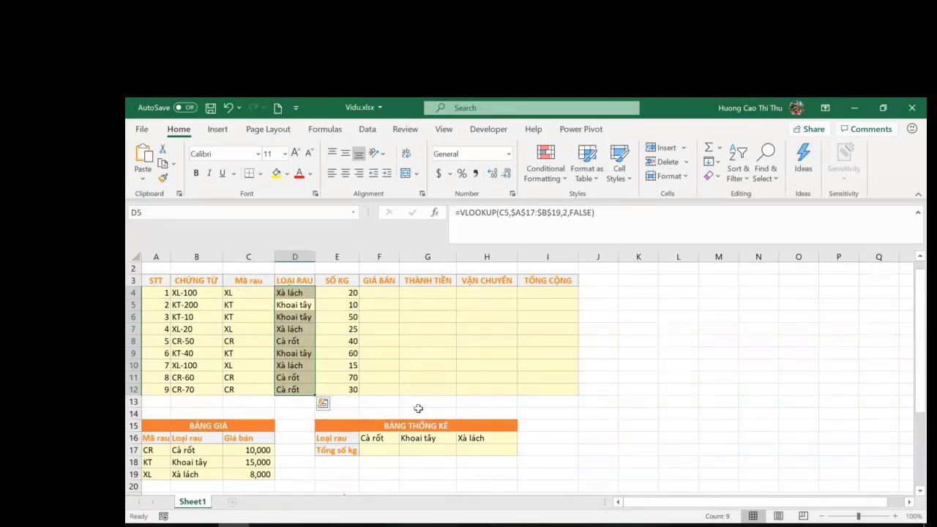
pyautogui.click(300, 293)
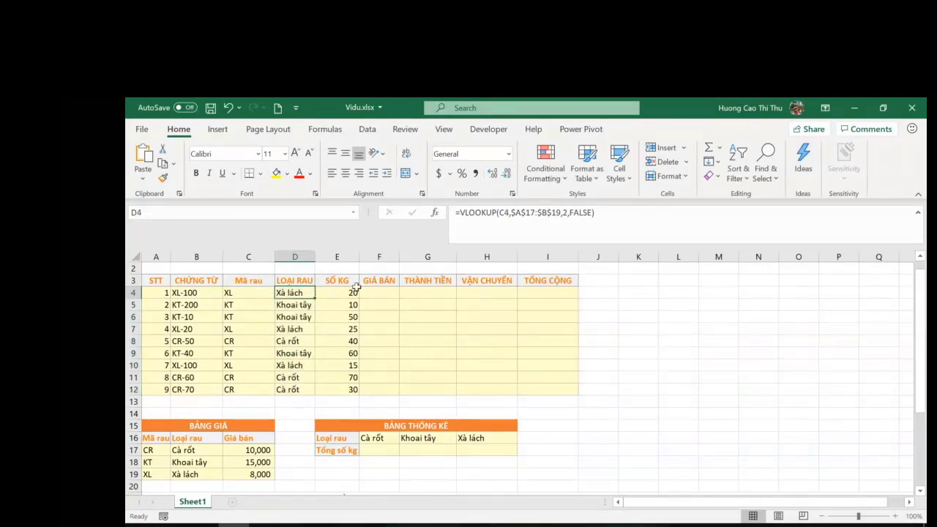
pyautogui.scroll(-2, 200, 440)
pyautogui.scroll(2, 292, 388)
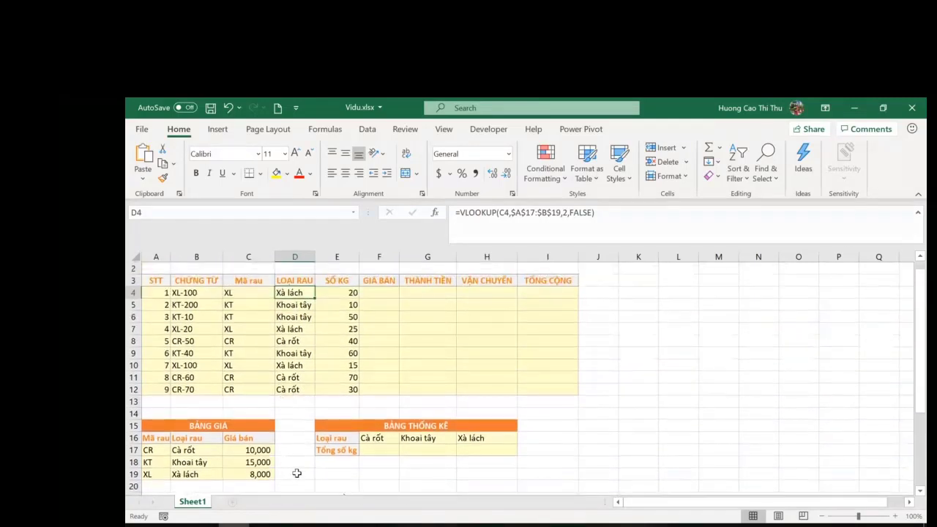
pyautogui.click(390, 294)
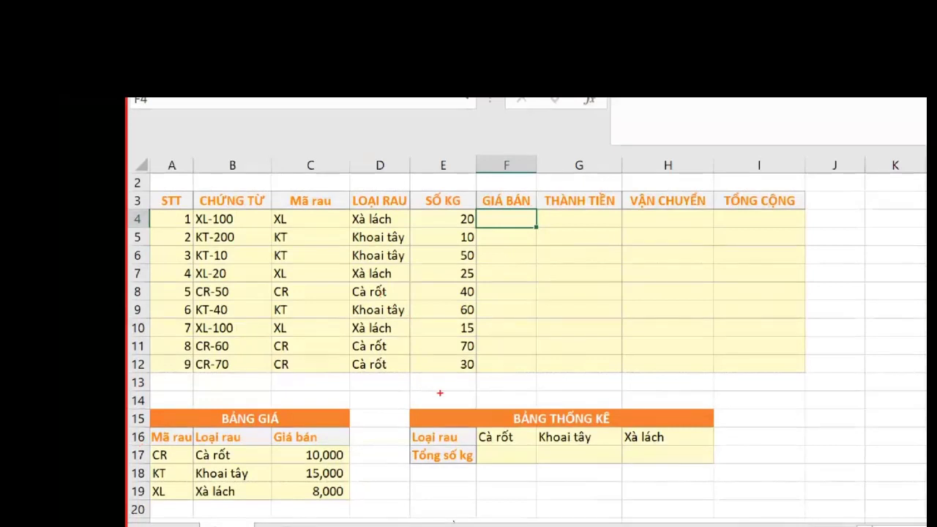
pyautogui.moveTo(268, 228)
pyautogui.mouseDown()
pyautogui.moveTo(320, 226)
pyautogui.moveTo(248, 234)
pyautogui.mouseUp()
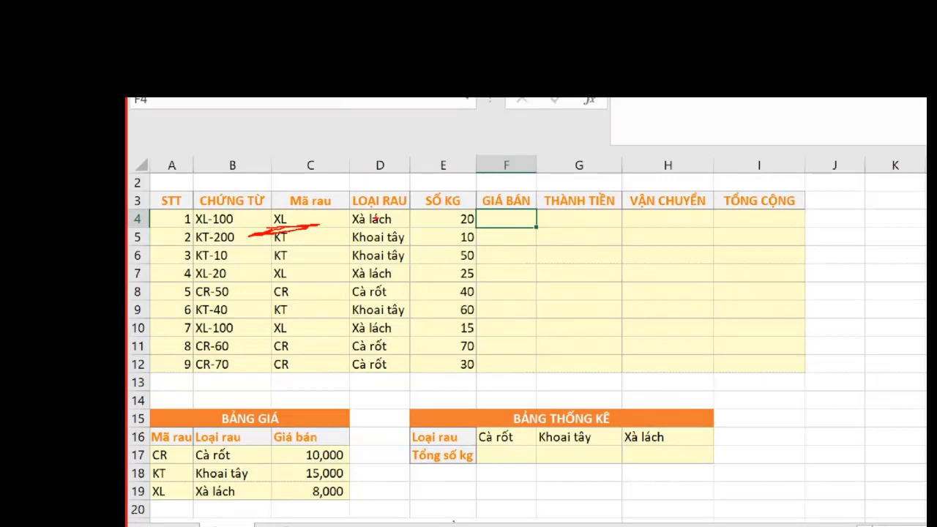
pyautogui.moveTo(358, 228)
pyautogui.mouseDown()
pyautogui.moveTo(420, 221)
pyautogui.moveTo(344, 228)
pyautogui.moveTo(399, 215)
pyautogui.mouseUp()
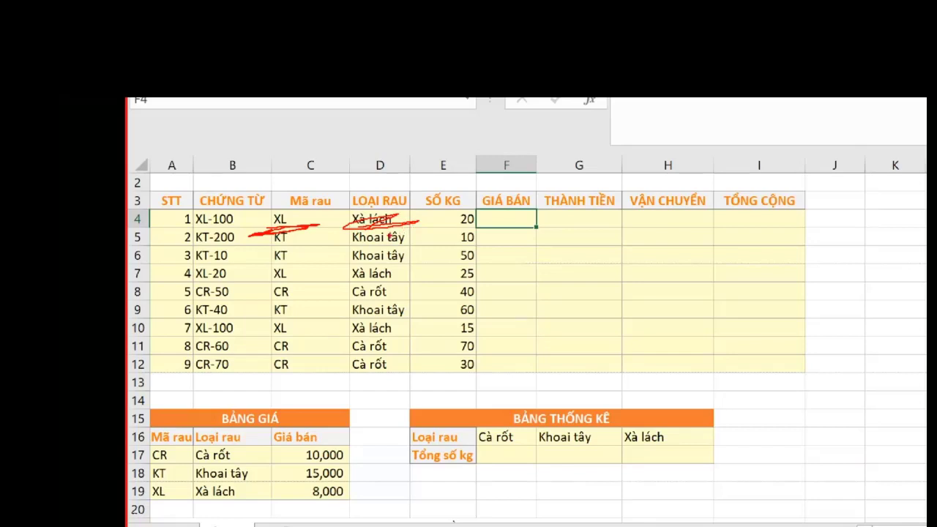
pyautogui.moveTo(279, 239)
pyautogui.mouseDown()
pyautogui.moveTo(260, 230)
pyautogui.moveTo(410, 220)
pyautogui.mouseUp()
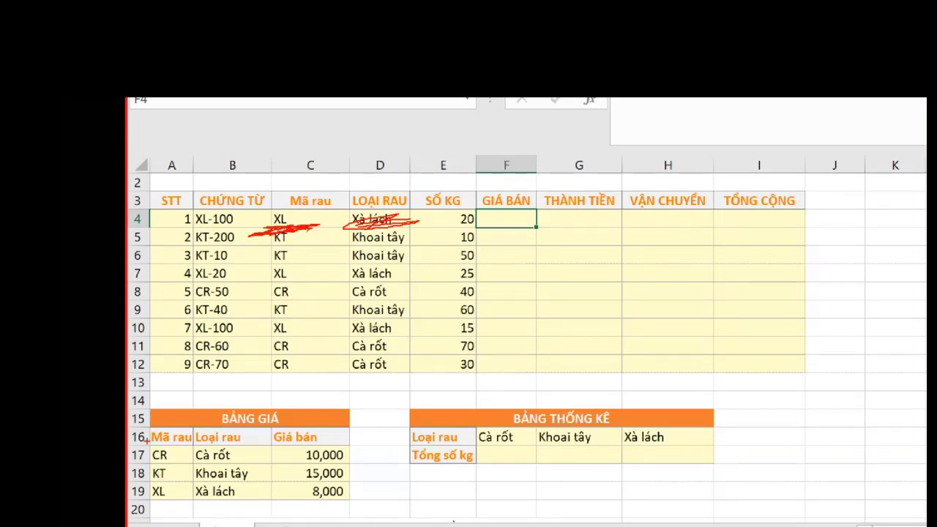
pyautogui.moveTo(152, 446); pyautogui.dragTo(151, 489)
pyautogui.moveTo(350, 231); pyautogui.dragTo(417, 224)
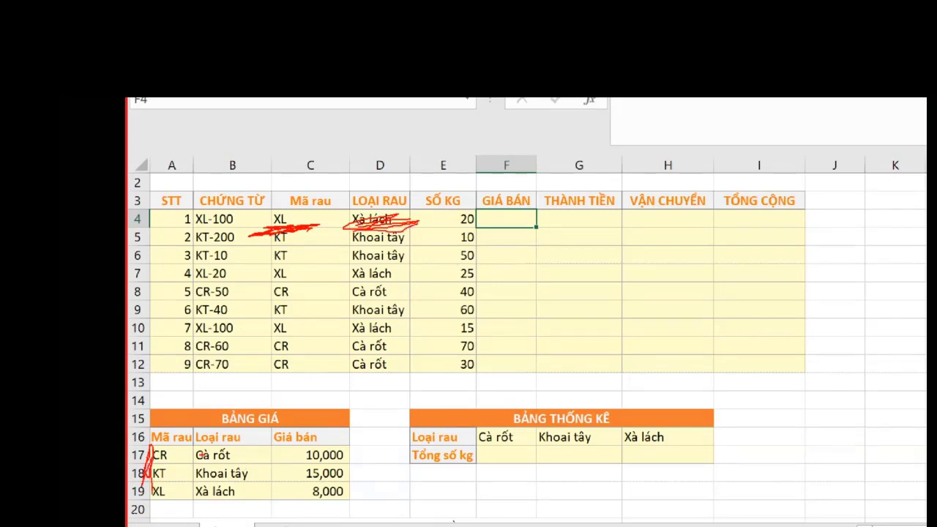
pyautogui.moveTo(196, 438); pyautogui.dragTo(195, 497)
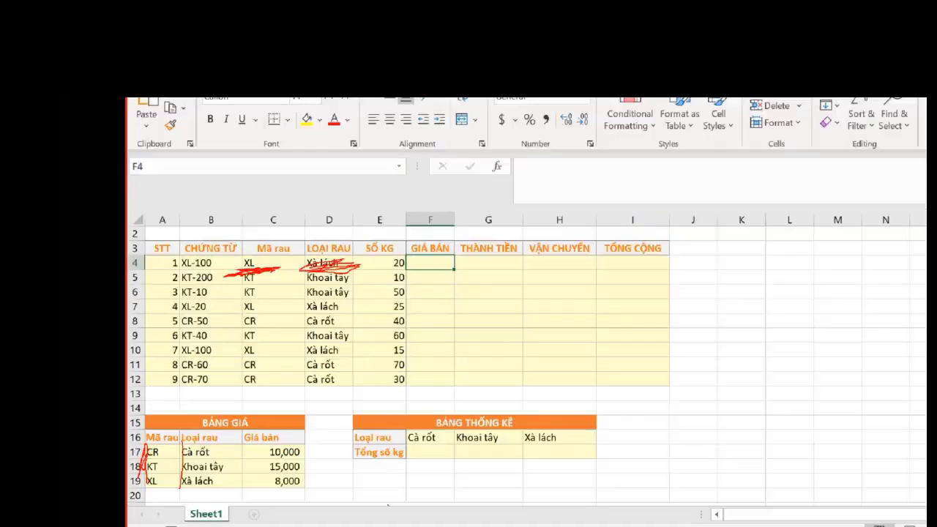
pyautogui.press('Escape')
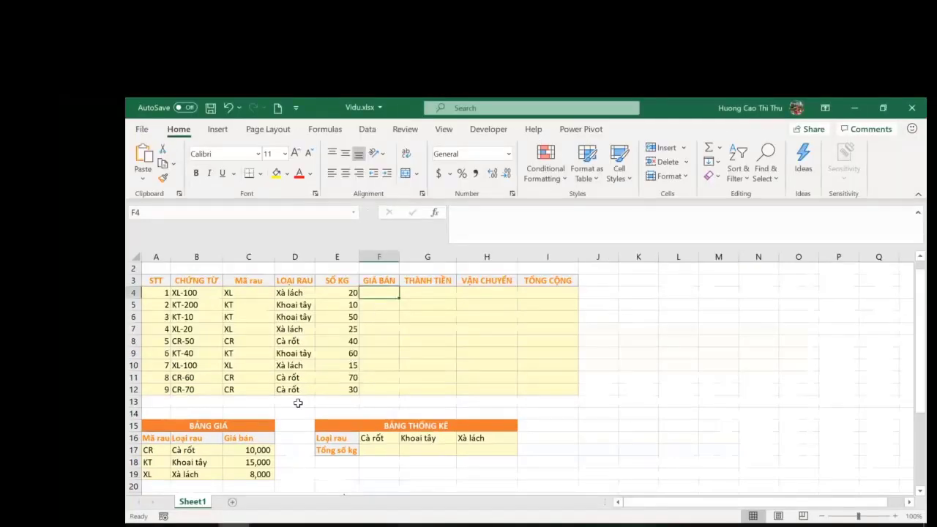
# Begin F4's formula as =VLOOKUP(C4,$A$17:$C$19, with the price table made absolute.
pyautogui.write('=VLOOKUP(')
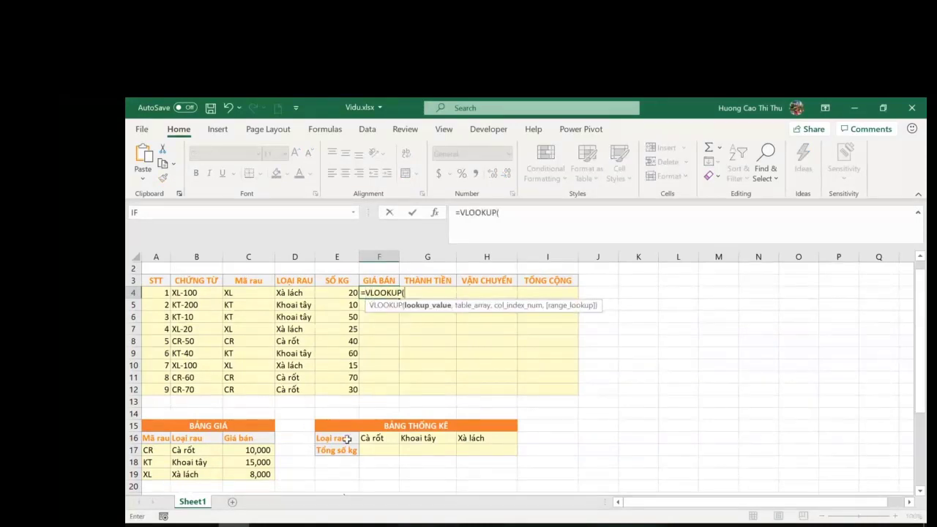
pyautogui.click(250, 294)
pyautogui.write(',')
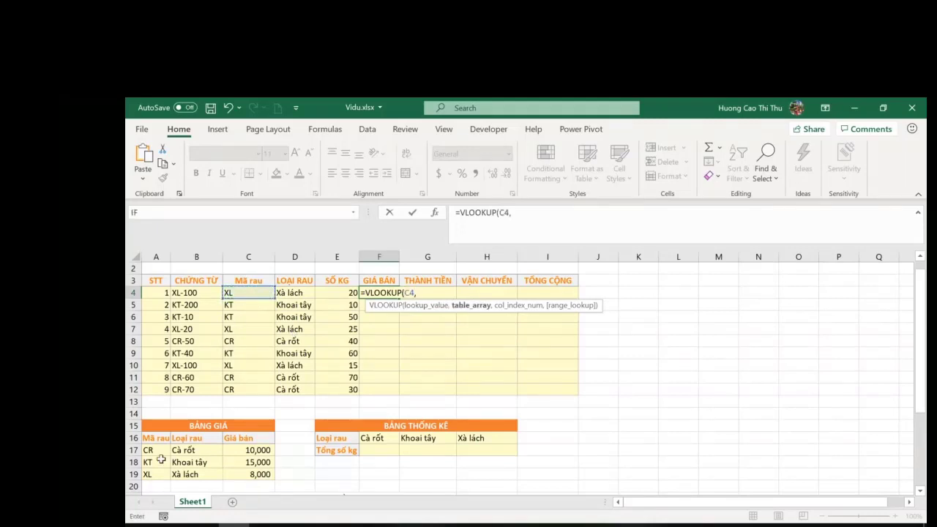
pyautogui.moveTo(150, 452); pyautogui.dragTo(237, 476)
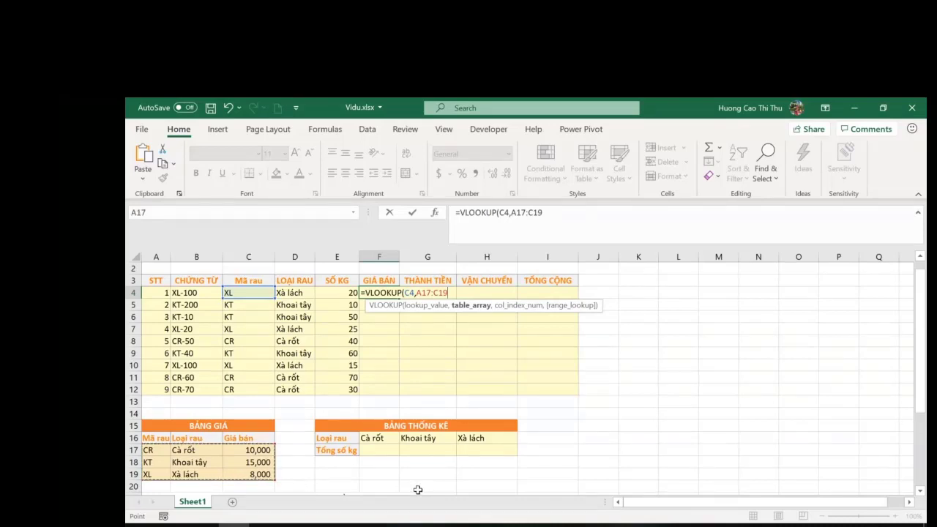
pyautogui.press('F4')
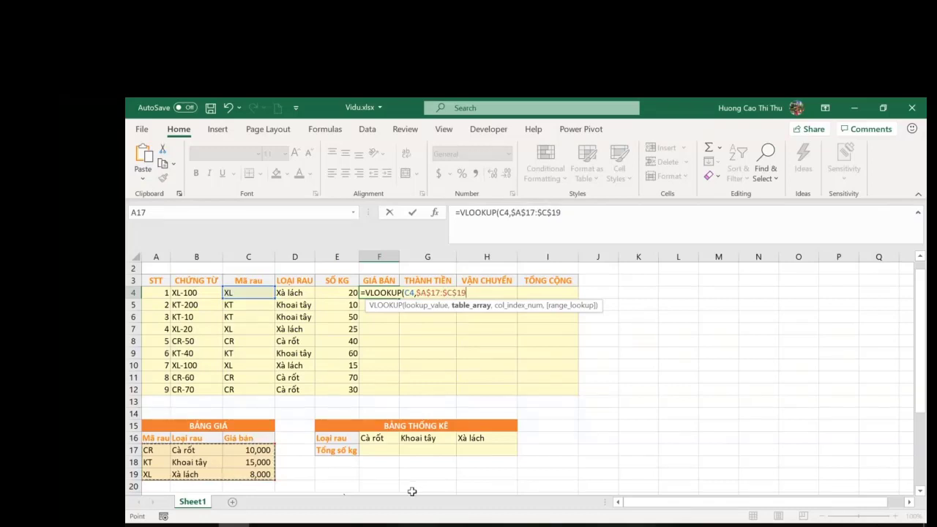
pyautogui.write(',')
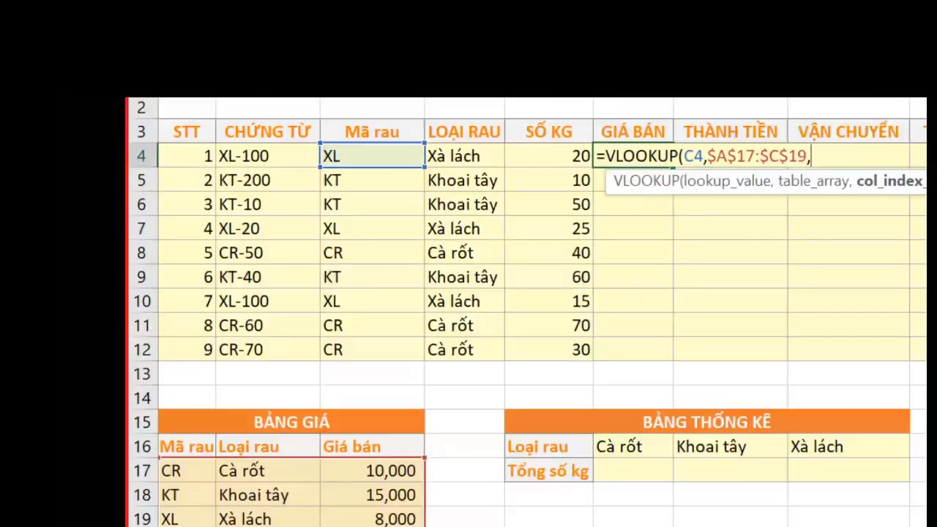
# Annotate the price table, numbering its columns 1–3 with Giá bán as column 3.
pyautogui.moveTo(180, 480); pyautogui.dragTo(190, 503)
pyautogui.moveTo(251, 484)
pyautogui.mouseDown()
pyautogui.moveTo(259, 477)
pyautogui.moveTo(265, 505)
pyautogui.moveTo(300, 509)
pyautogui.mouseUp()
pyautogui.moveTo(389, 476); pyautogui.dragTo(410, 502)
pyautogui.moveTo(370, 515); pyautogui.dragTo(410, 523)
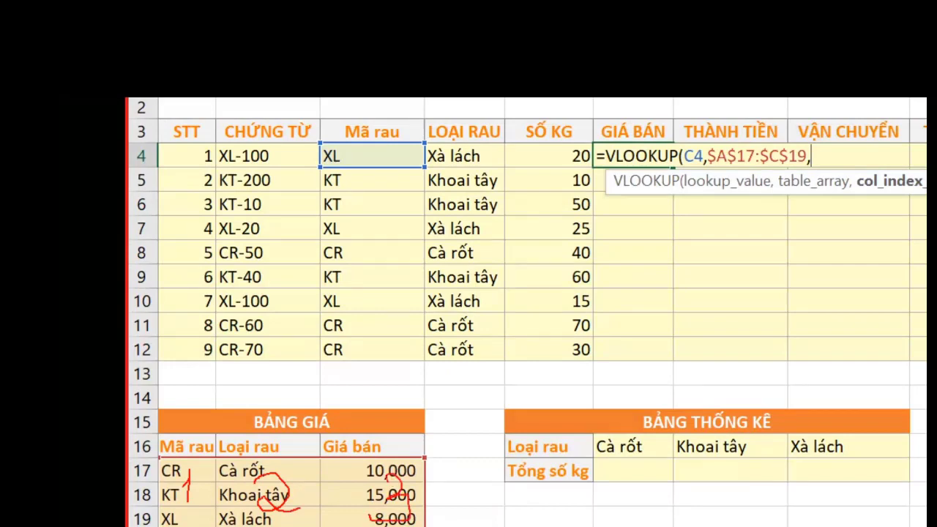
pyautogui.moveTo(431, 462)
pyautogui.mouseDown()
pyautogui.moveTo(421, 444)
pyautogui.moveTo(327, 476)
pyautogui.moveTo(333, 525)
pyautogui.moveTo(430, 526)
pyautogui.mouseUp()
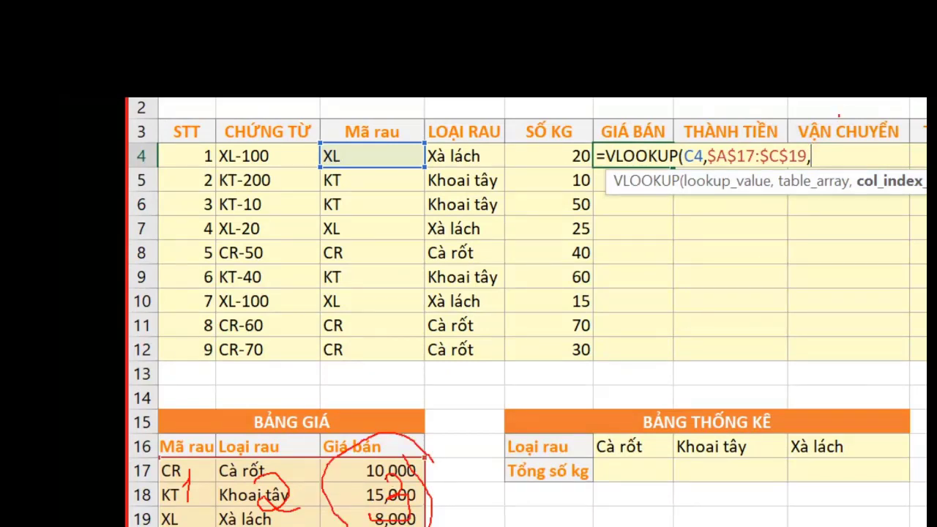
pyautogui.moveTo(821, 133)
pyautogui.mouseDown()
pyautogui.moveTo(843, 128)
pyautogui.moveTo(858, 170)
pyautogui.moveTo(814, 171)
pyautogui.mouseUp()
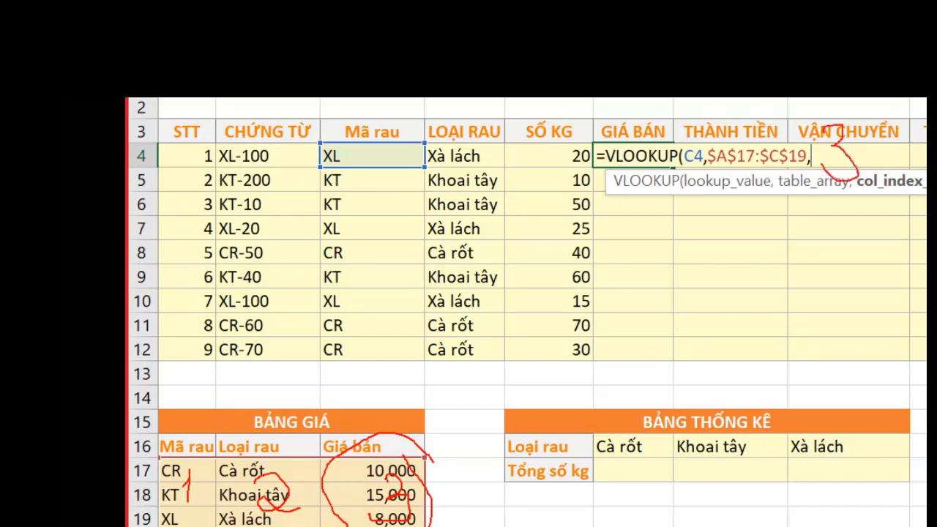
pyautogui.press('Escape')
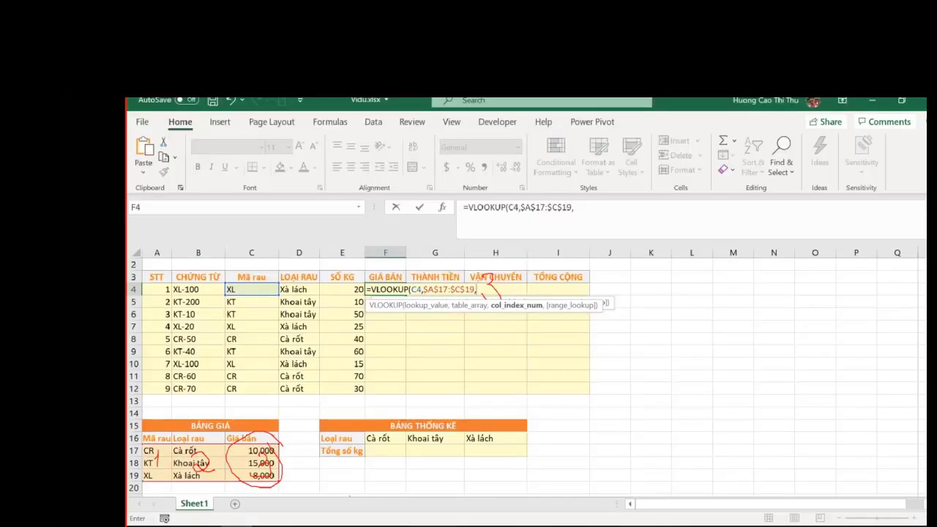
# Finish F4 with 3,FALSE and fill it to F12, giving prices like 8000, 15000, 10000.
pyautogui.write('3,')
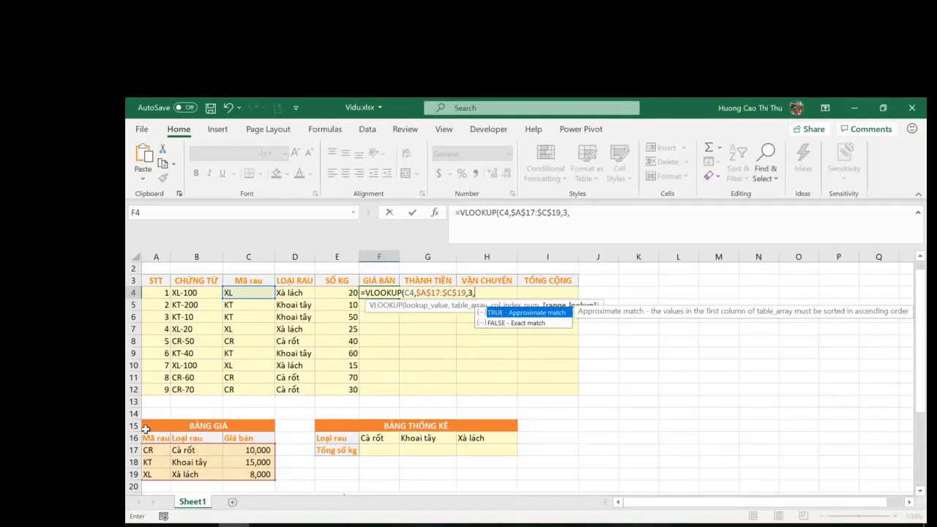
pyautogui.write('FALSE')
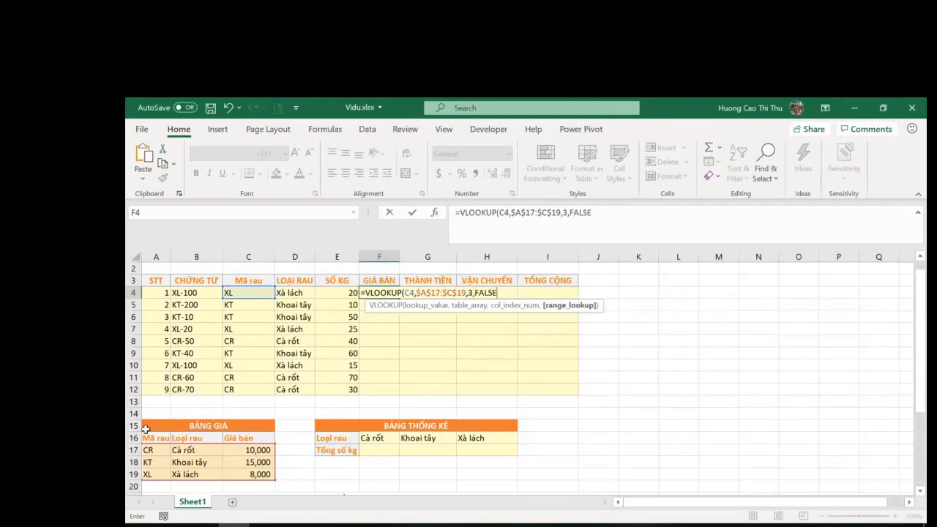
pyautogui.write(')')
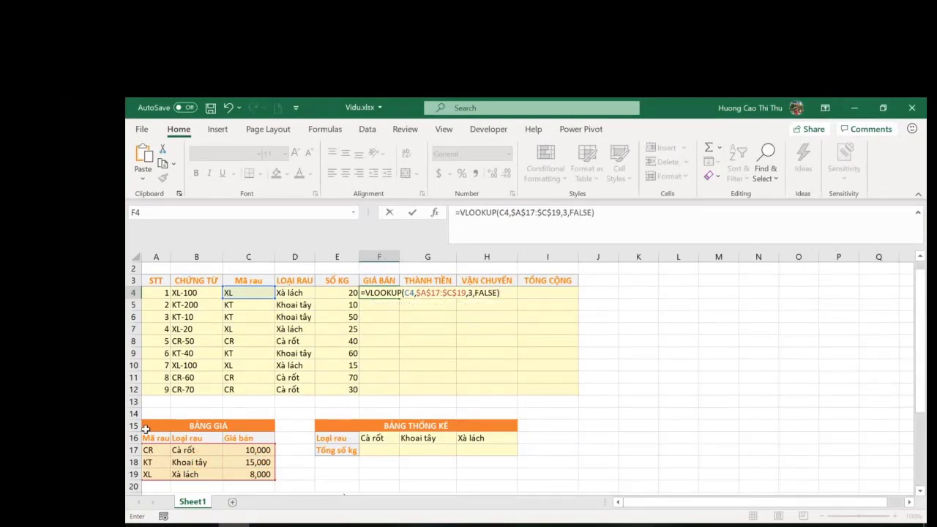
pyautogui.press('Return')
pyautogui.click(388, 291)
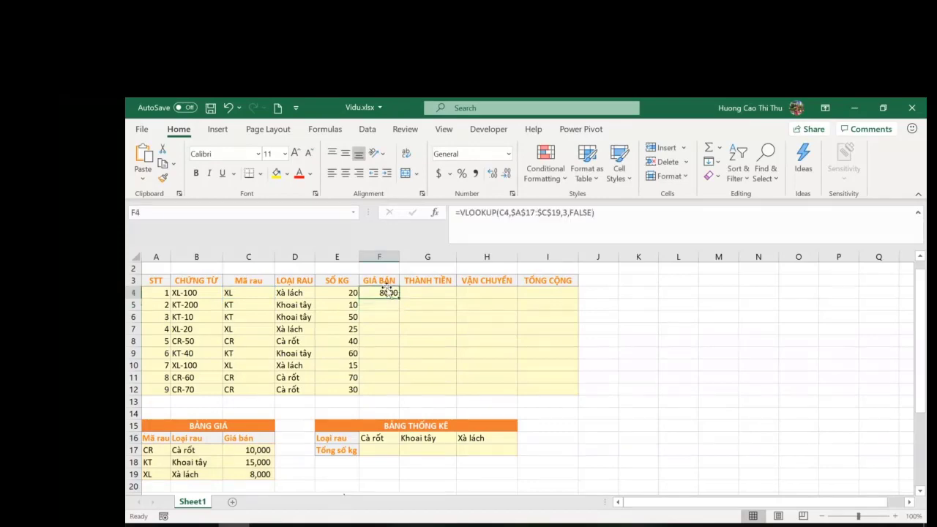
pyautogui.doubleClick(399, 298)
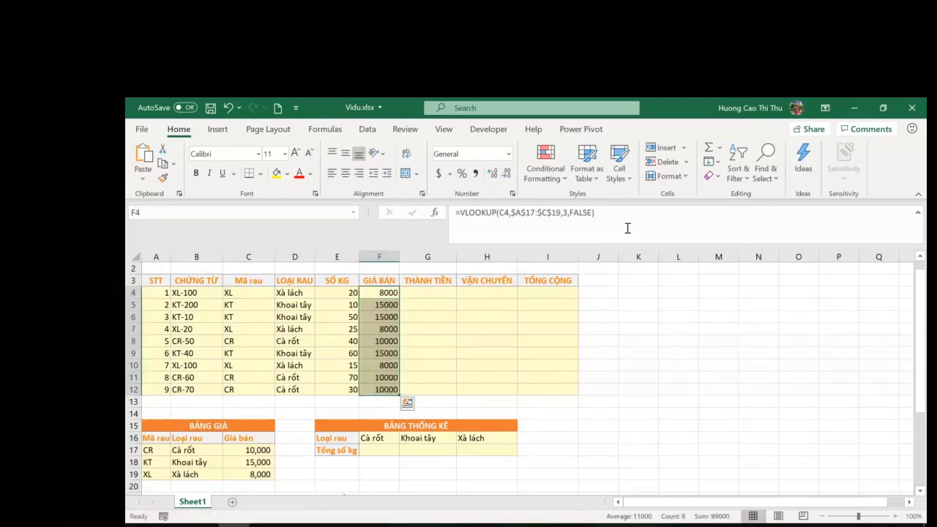
pyautogui.click(627, 228)
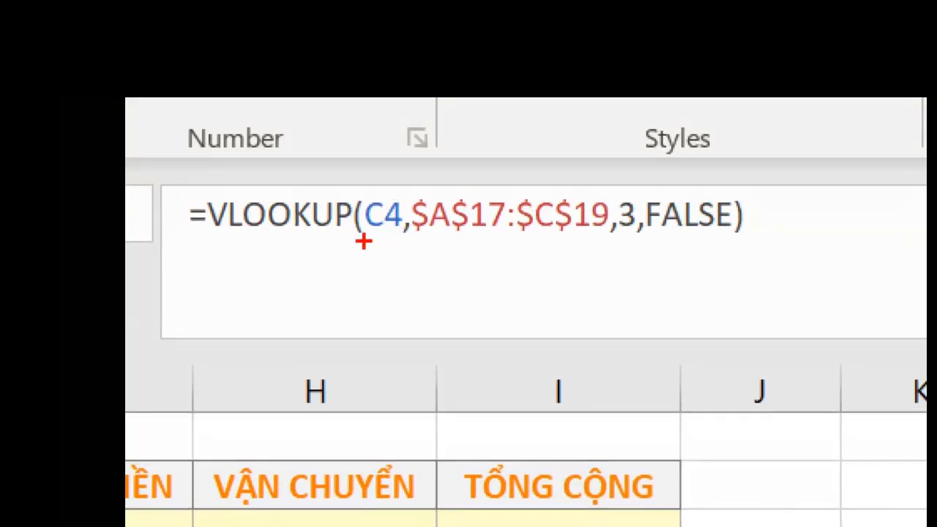
pyautogui.moveTo(364, 240)
pyautogui.mouseDown()
pyautogui.moveTo(567, 234)
pyautogui.moveTo(605, 222)
pyautogui.moveTo(624, 328)
pyautogui.mouseUp()
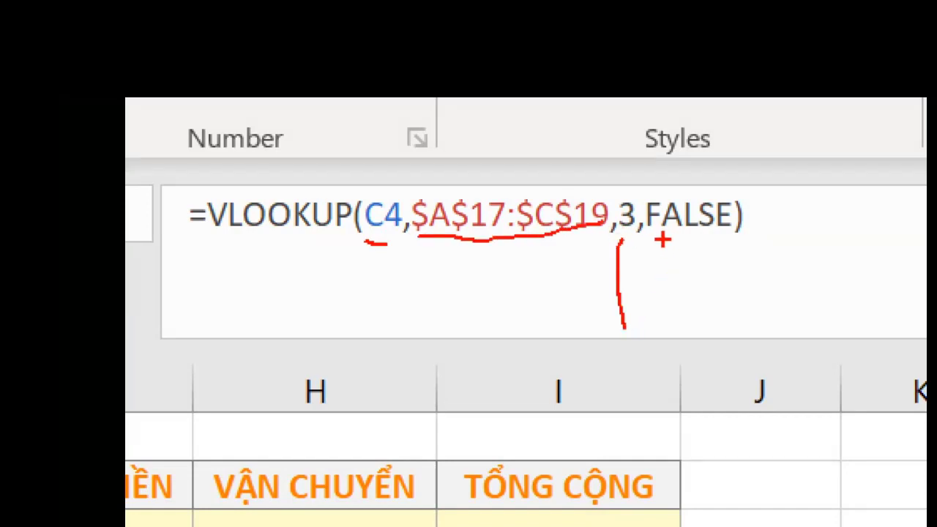
pyautogui.moveTo(665, 238); pyautogui.dragTo(738, 222)
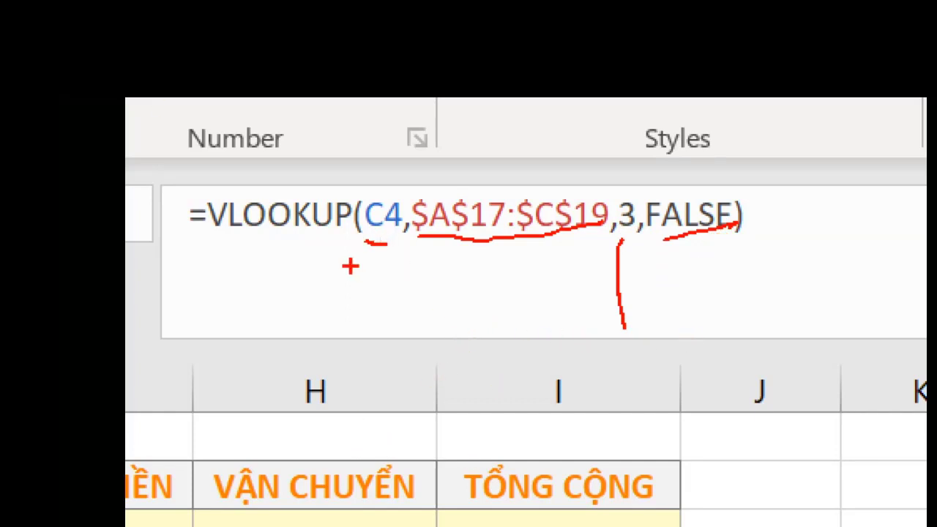
pyautogui.moveTo(351, 267)
pyautogui.mouseDown()
pyautogui.moveTo(381, 270)
pyautogui.moveTo(364, 280)
pyautogui.mouseUp()
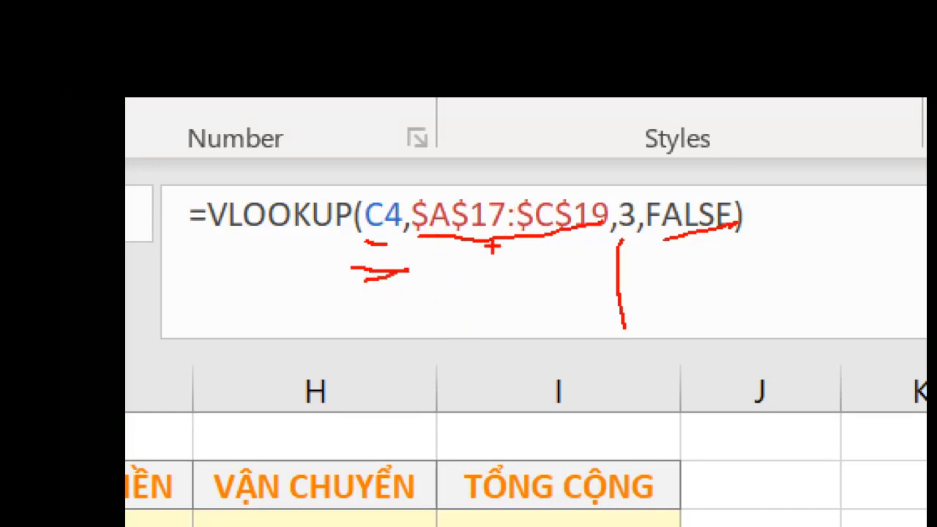
pyautogui.moveTo(423, 258); pyautogui.dragTo(514, 224)
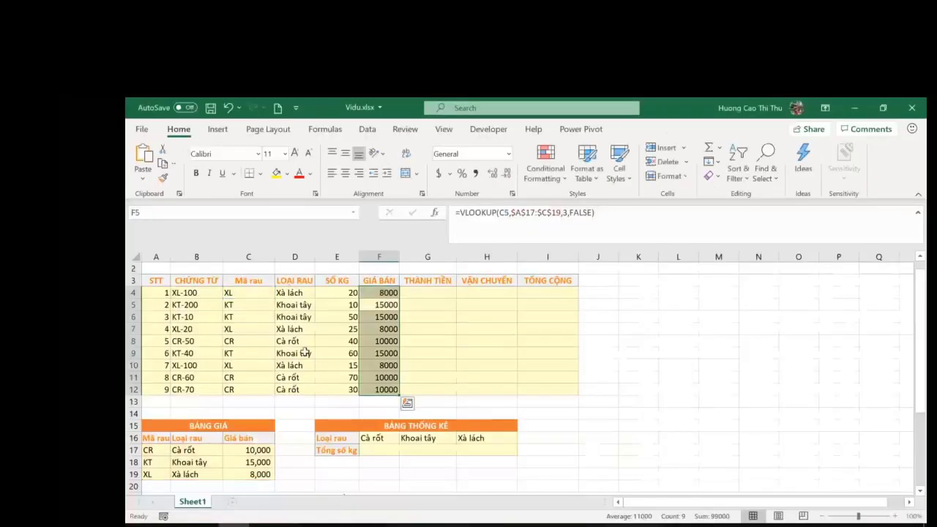
# Enter the Thành tiền formula =E4*F4 in G4.
pyautogui.scroll(-3, 303, 352)
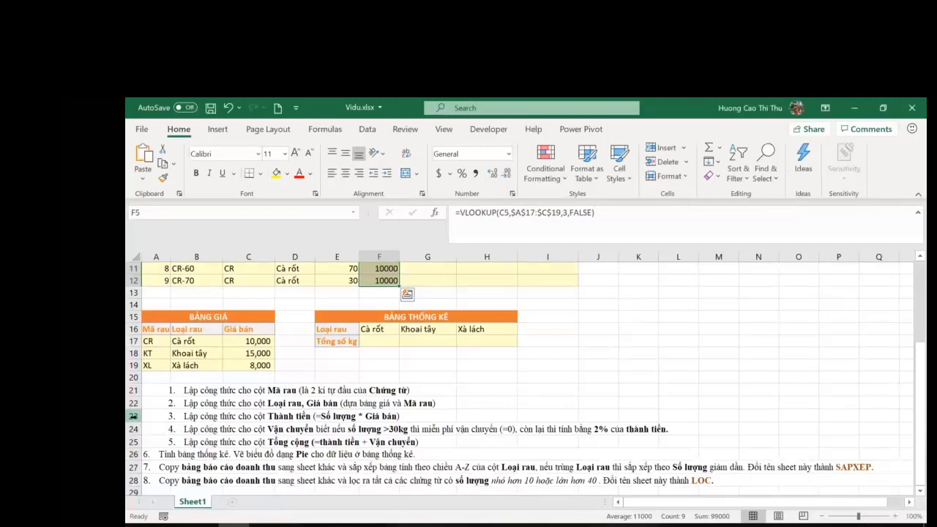
pyautogui.click(135, 416)
pyautogui.scroll(4, 441, 324)
pyautogui.click(448, 310)
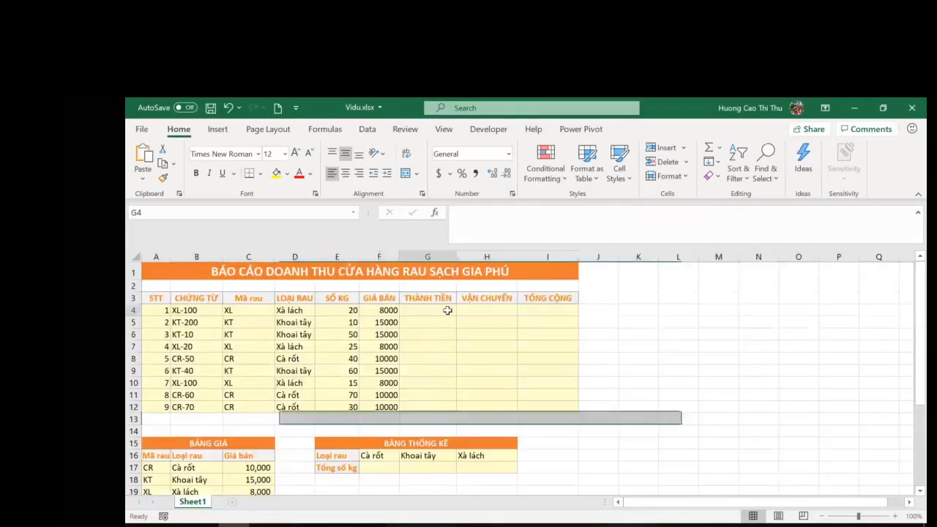
pyautogui.write('=')
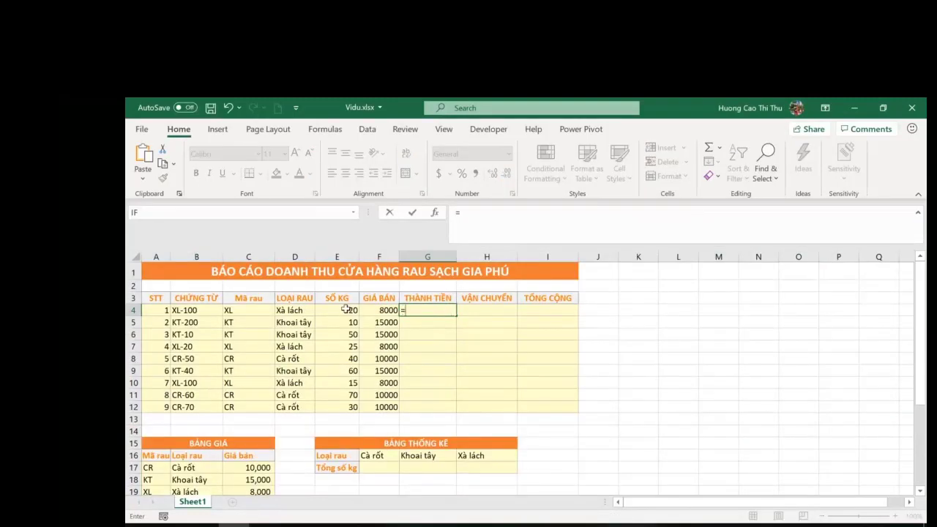
pyautogui.scroll(-3, 425, 447)
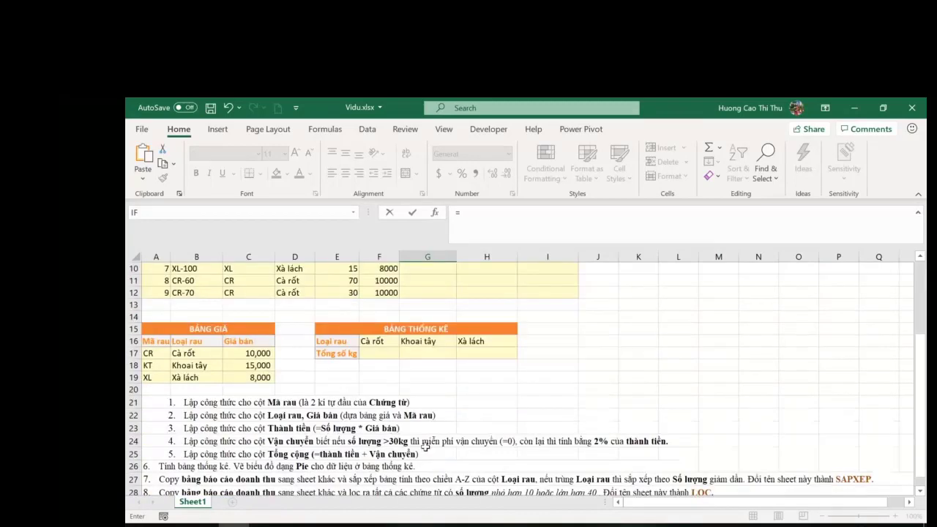
pyautogui.scroll(2, 473, 452)
pyautogui.scroll(1, 469, 448)
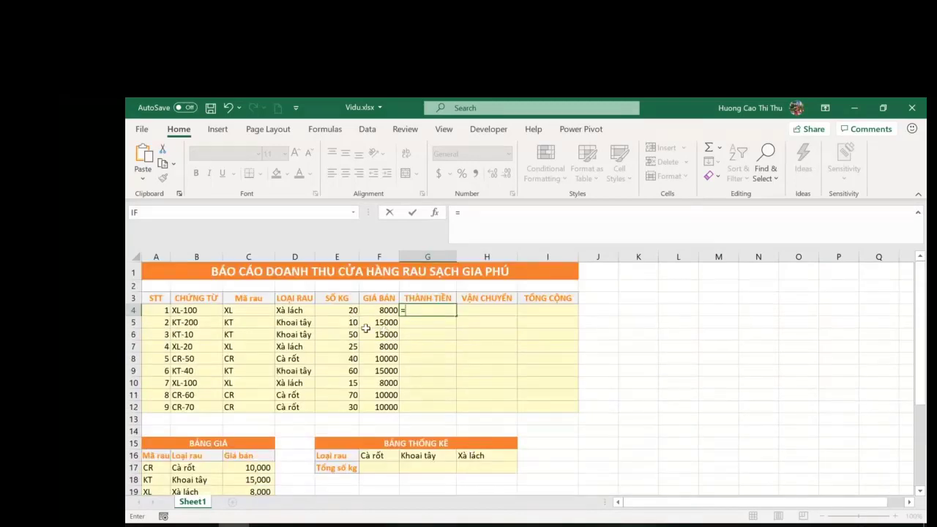
pyautogui.scroll(-3, 398, 390)
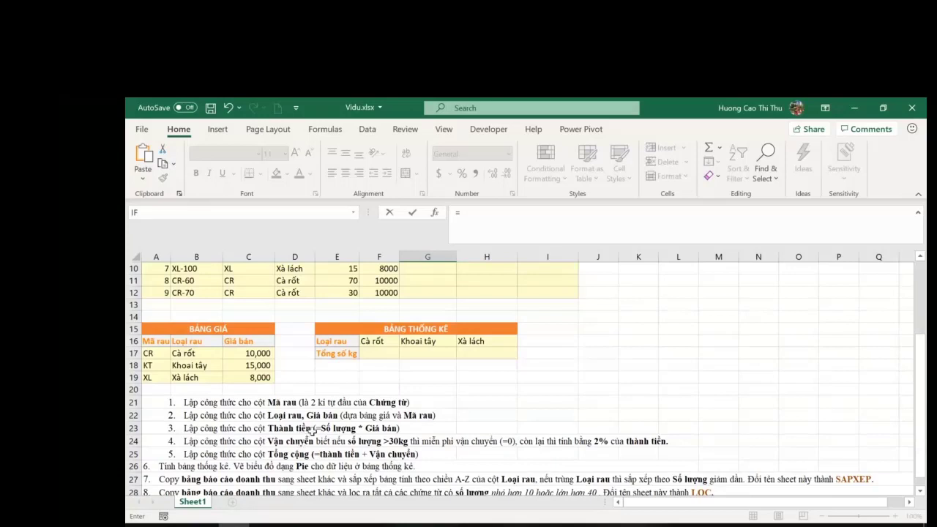
pyautogui.scroll(3, 439, 406)
pyautogui.click(347, 311)
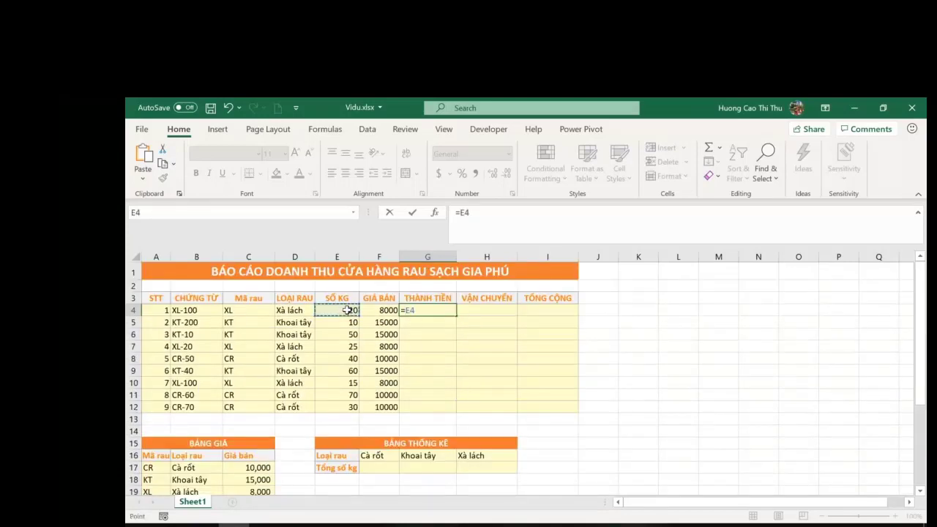
pyautogui.write('*')
pyautogui.click(389, 309)
pyautogui.press('Return')
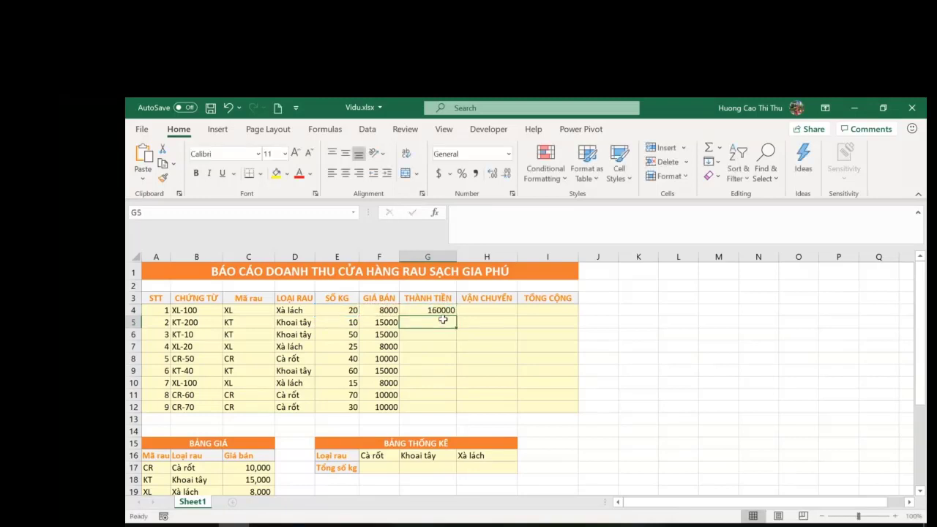
# Copy the G4 formula down through G12 and check the G4 and G5 formulas.
pyautogui.click(441, 309)
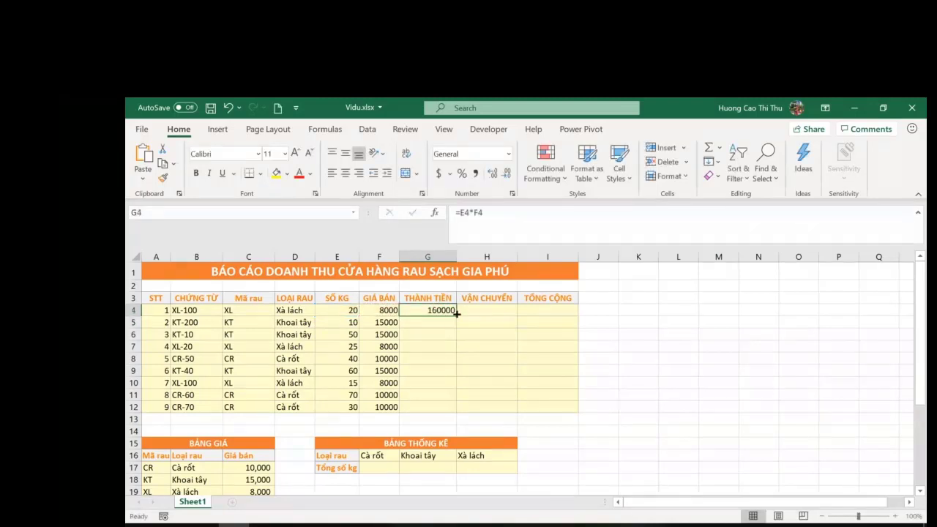
pyautogui.doubleClick(457, 315)
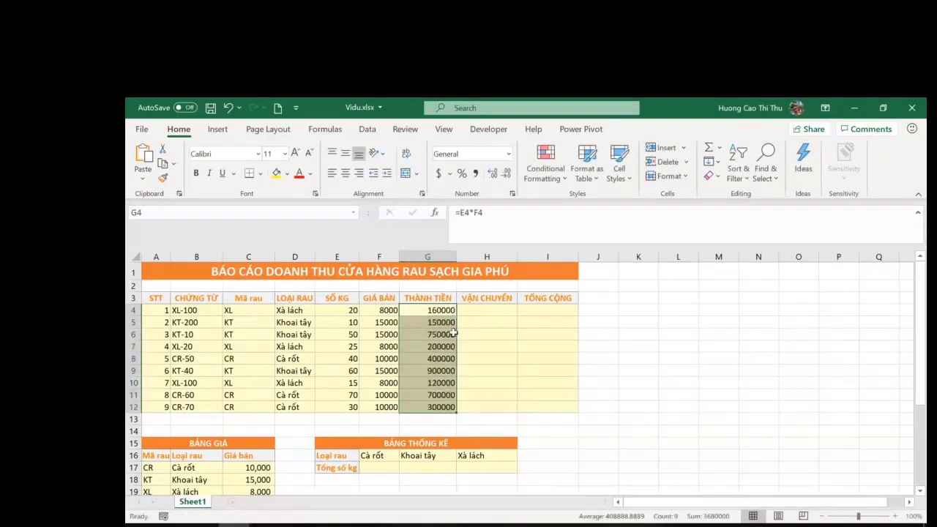
pyautogui.scroll(-4, 448, 370)
pyautogui.scroll(2, 469, 401)
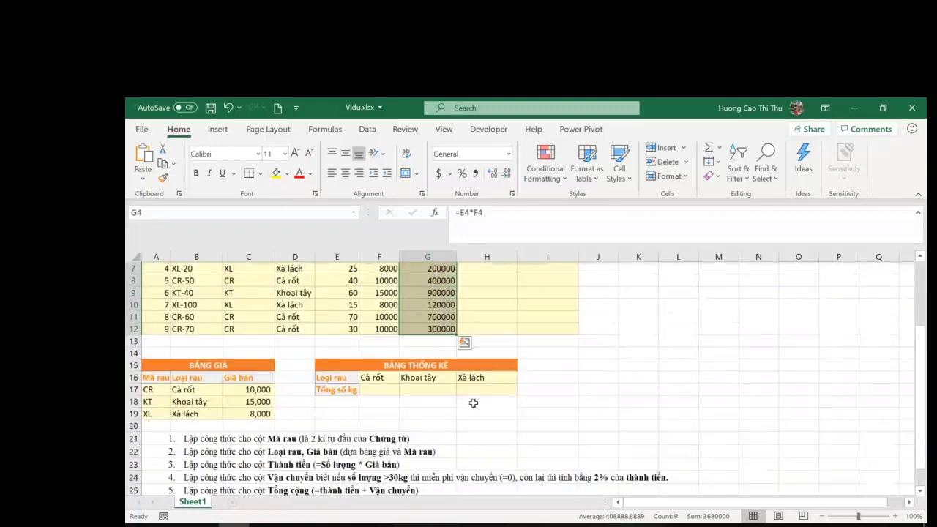
pyautogui.scroll(2, 473, 403)
pyautogui.scroll(-2, 461, 417)
pyautogui.scroll(2, 445, 421)
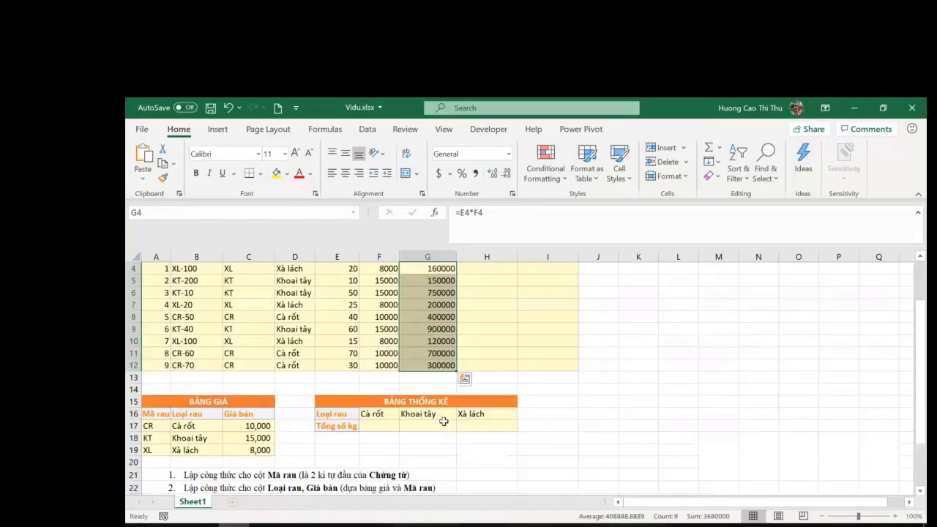
pyautogui.scroll(1, 471, 323)
pyautogui.click(478, 307)
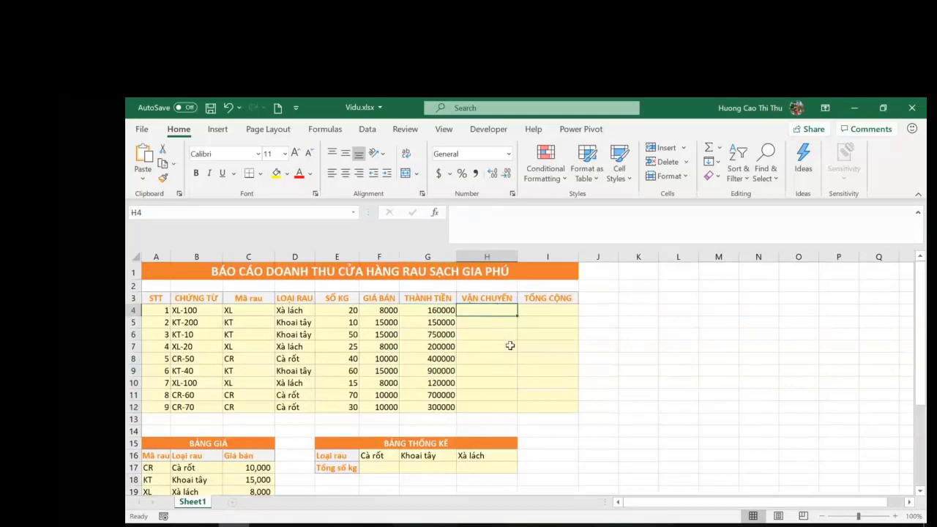
pyautogui.scroll(-3, 421, 405)
pyautogui.scroll(3, 424, 329)
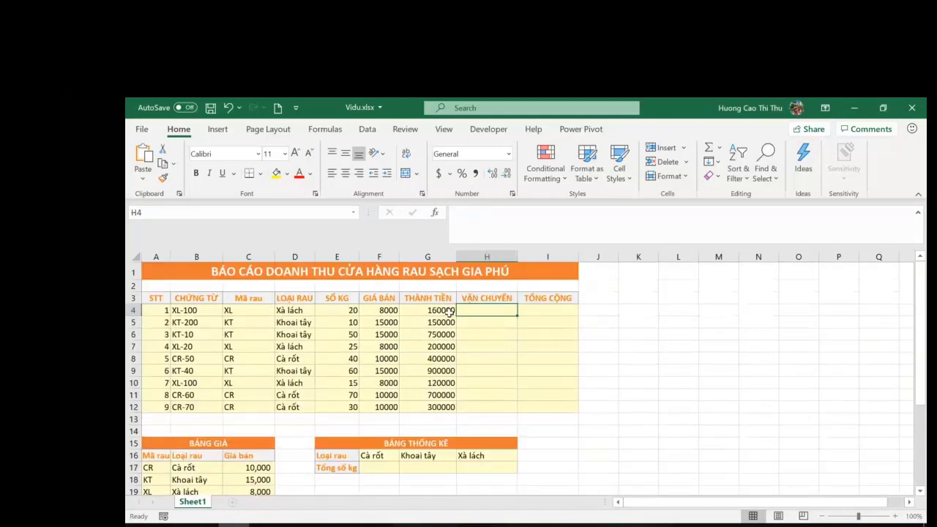
pyautogui.click(448, 311)
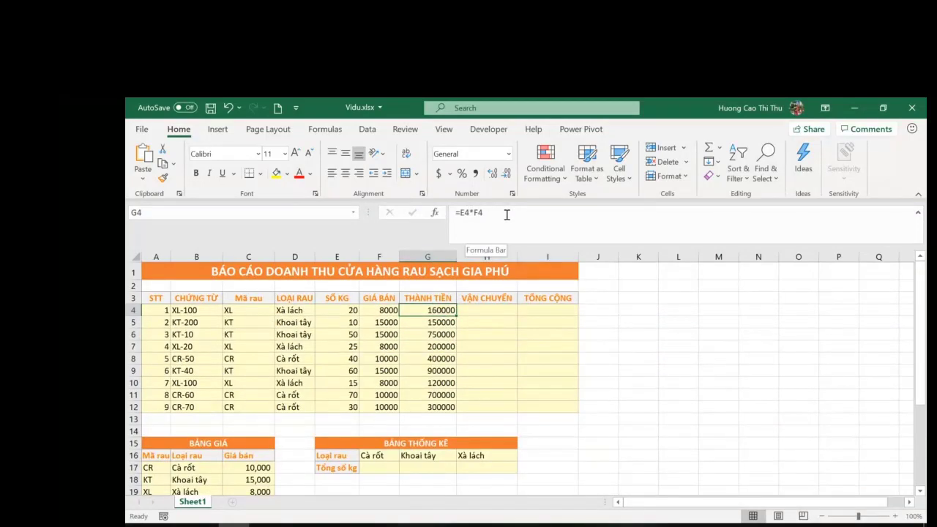
pyautogui.scroll(-3, 320, 422)
pyautogui.press('Down')
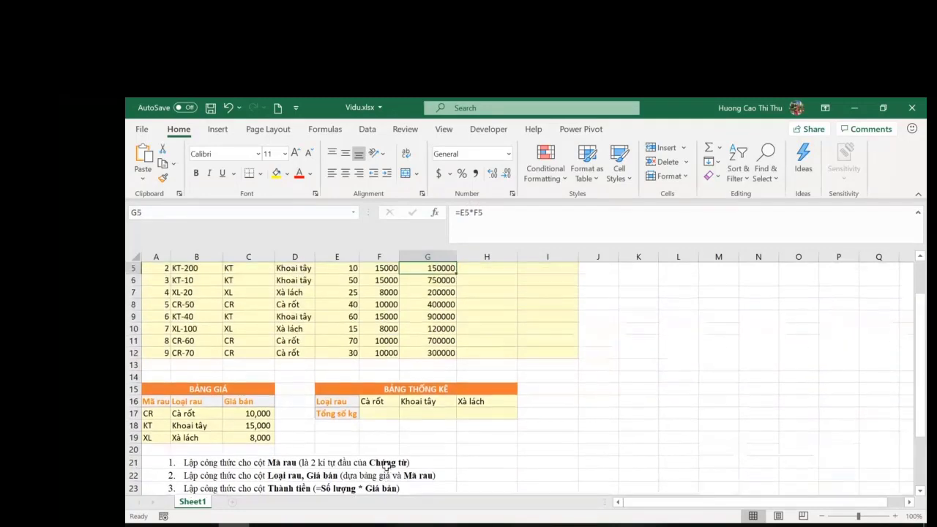
pyautogui.scroll(-3, 386, 461)
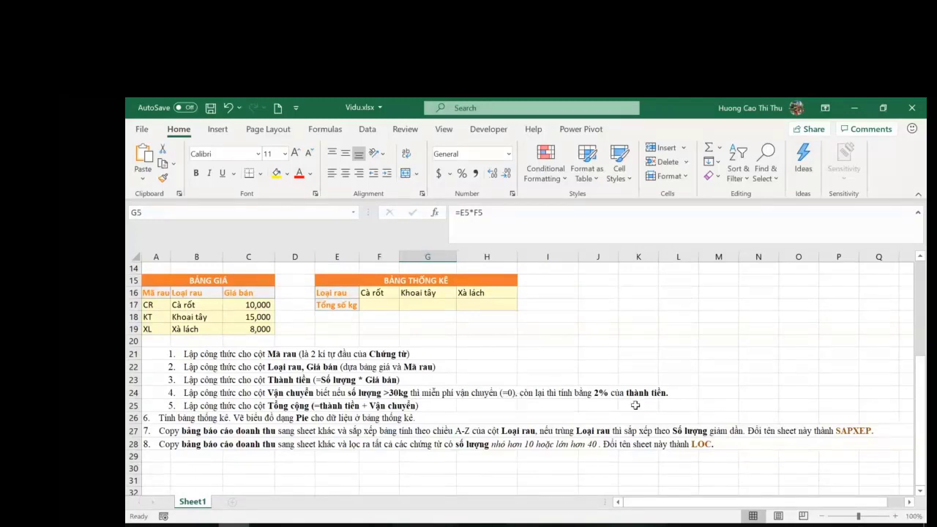
pyautogui.scroll(4, 545, 394)
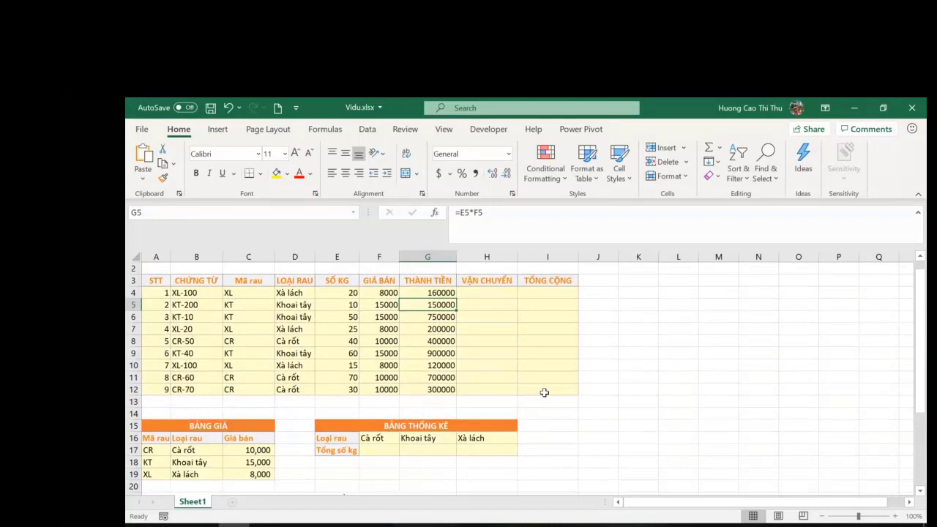
# Enter =IF(E4>30,0,G4*2%) in H4 as the shipping fee.
pyautogui.click(486, 291)
pyautogui.write('=')
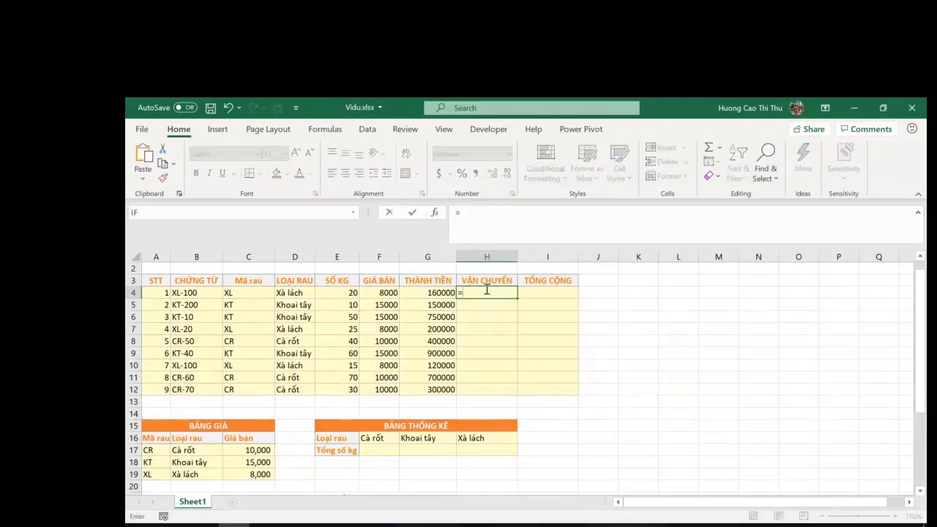
pyautogui.write('i')
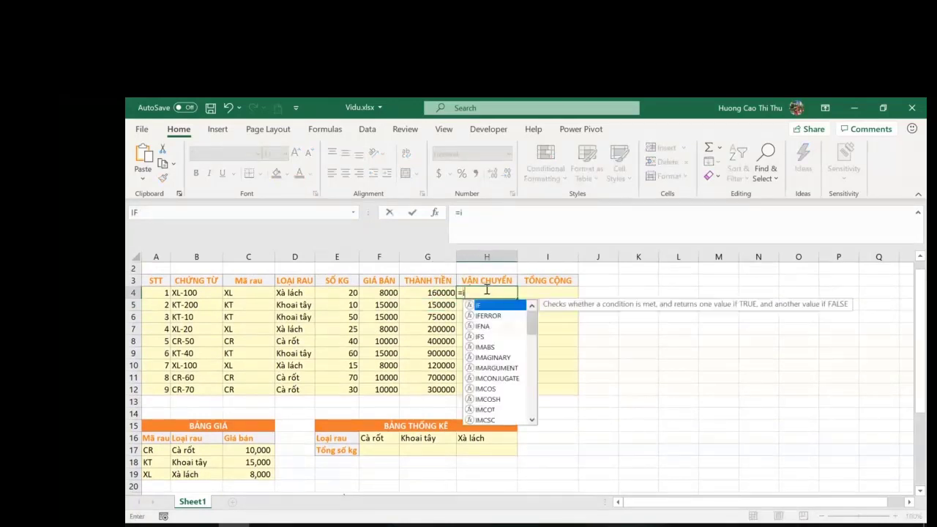
pyautogui.press('Tab')
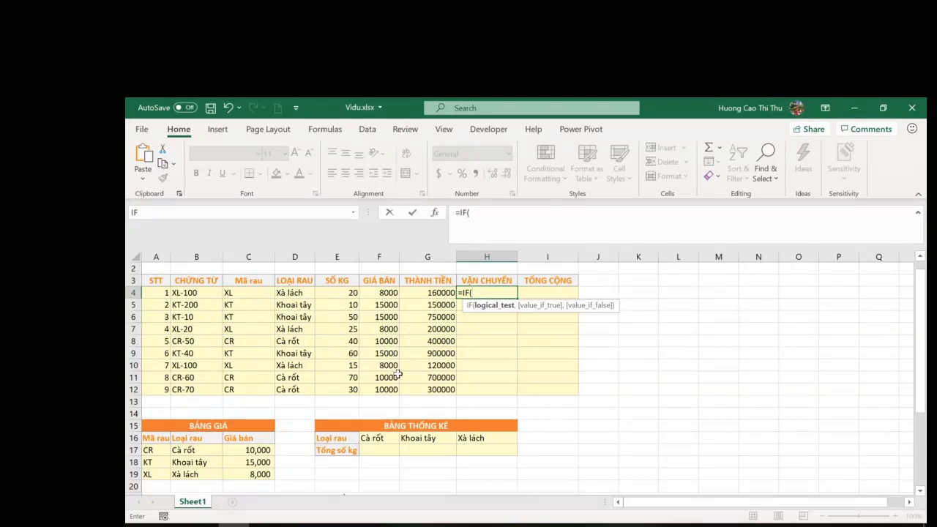
pyautogui.click(347, 293)
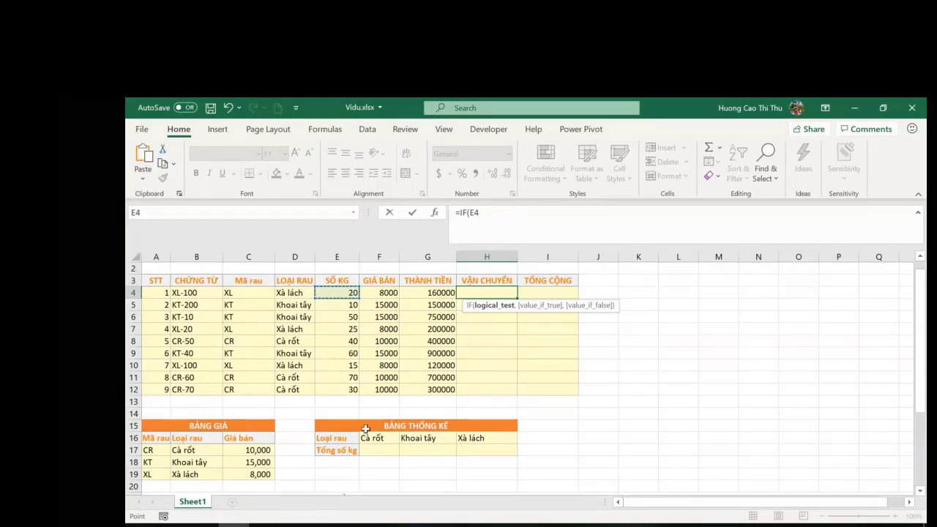
pyautogui.scroll(-3, 360, 432)
pyautogui.scroll(3, 395, 436)
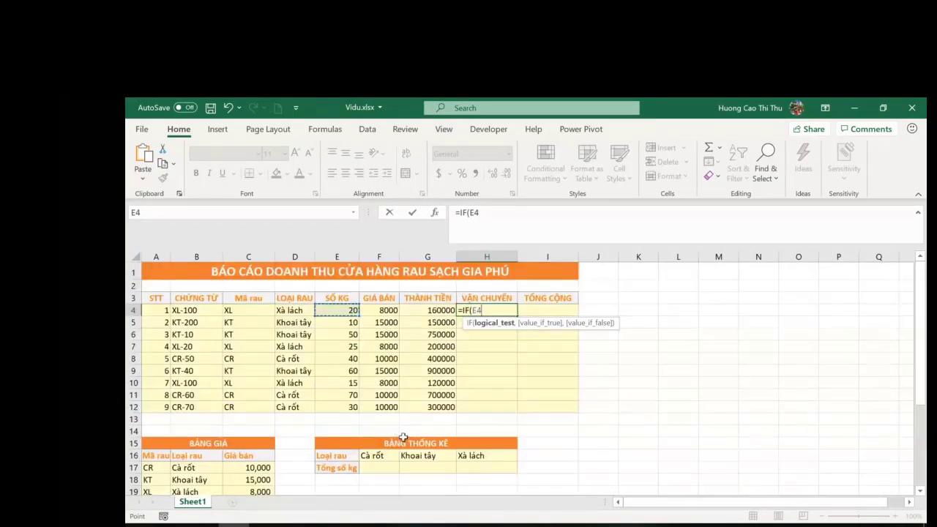
pyautogui.write('>30,')
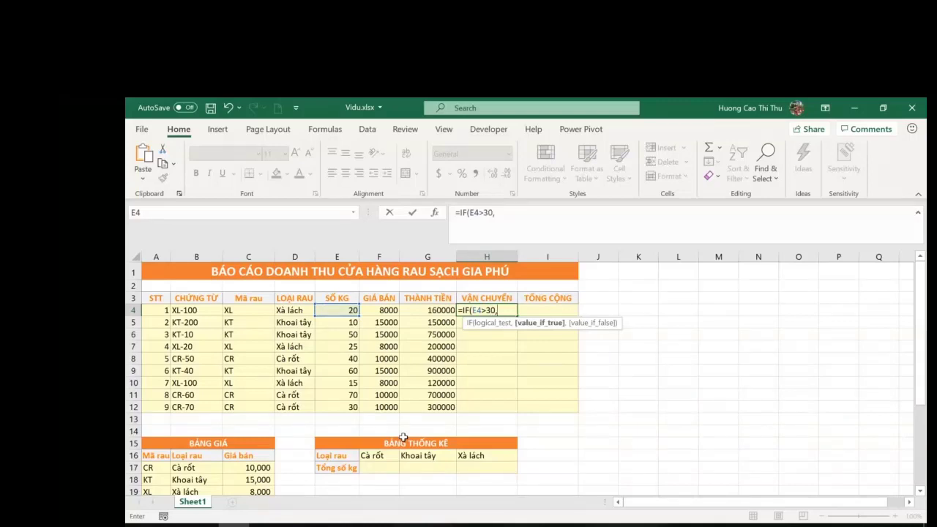
pyautogui.write('0,')
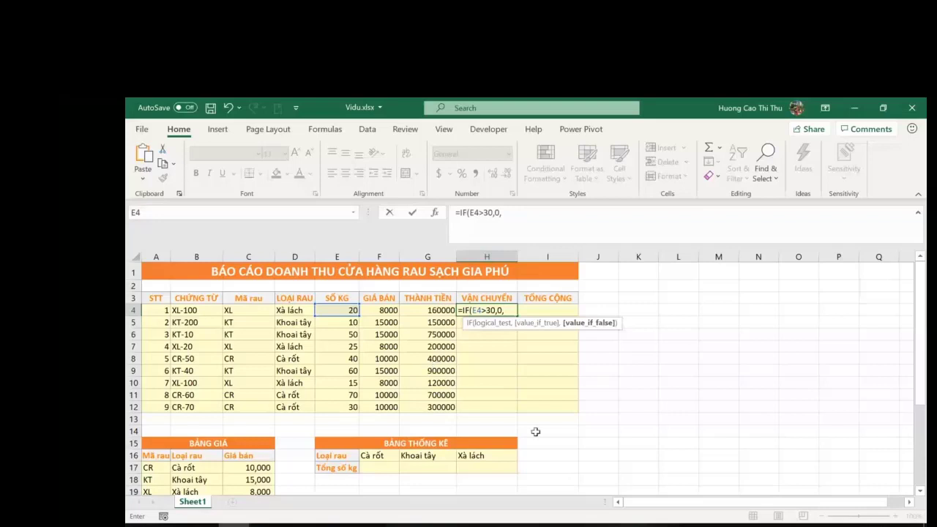
pyautogui.scroll(-2, 538, 436)
pyautogui.scroll(2, 544, 441)
pyautogui.click(438, 310)
pyautogui.write('*')
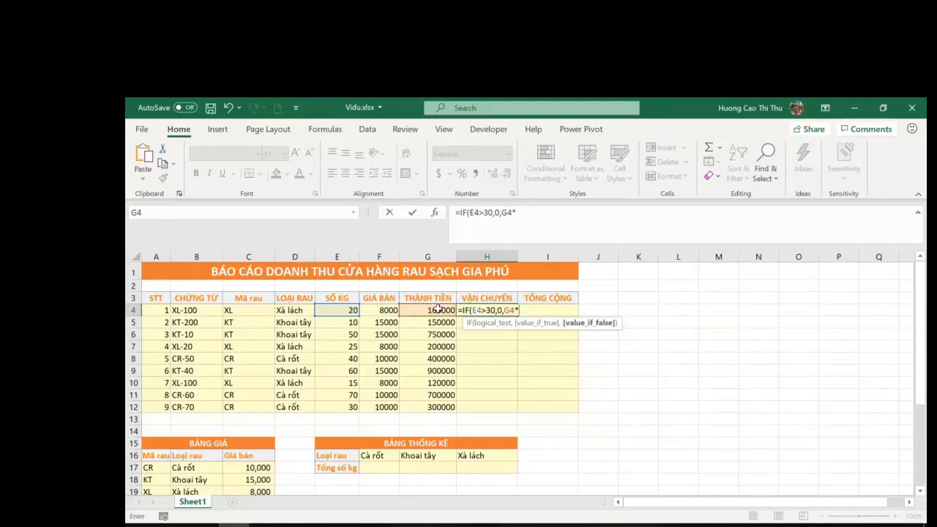
pyautogui.write('2%')
pyautogui.press('Return')
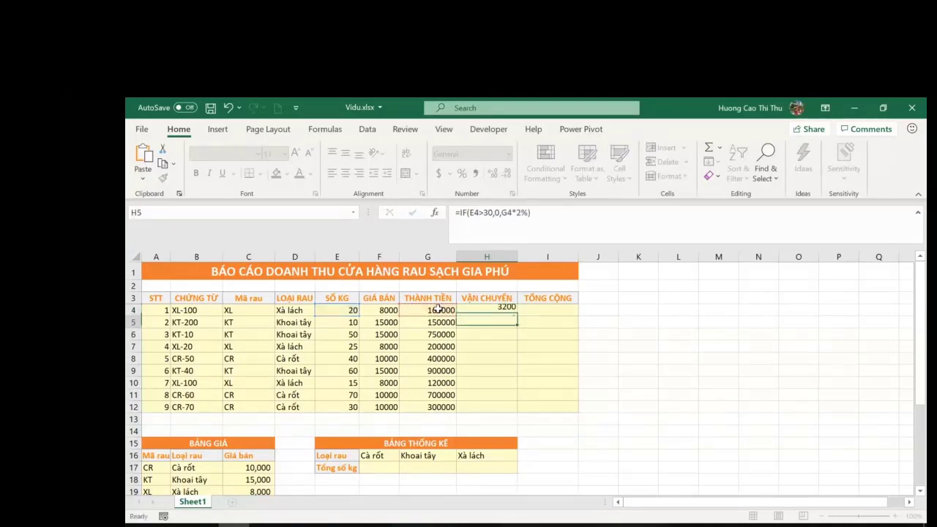
# Copy the H4 shipping formula down to H12 and show it in the formula bar.
pyautogui.click(508, 311)
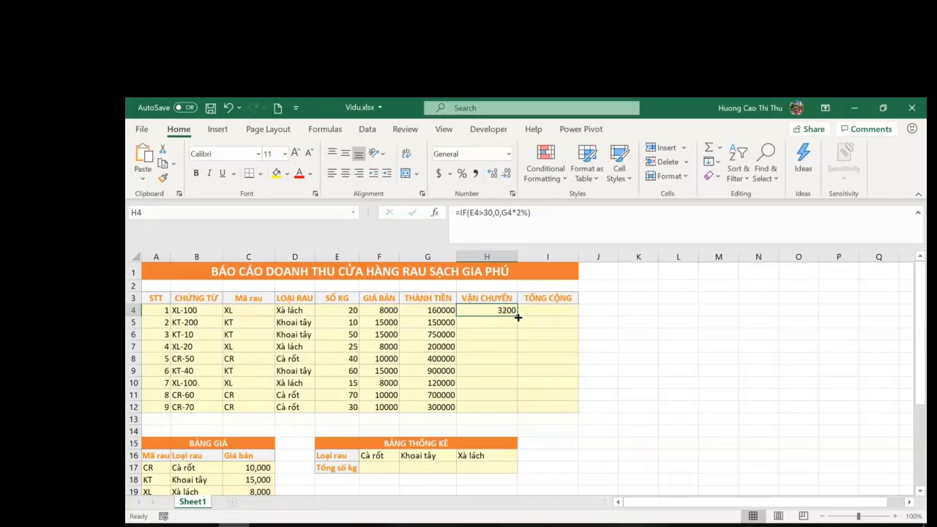
pyautogui.doubleClick(516, 315)
pyautogui.click(569, 211)
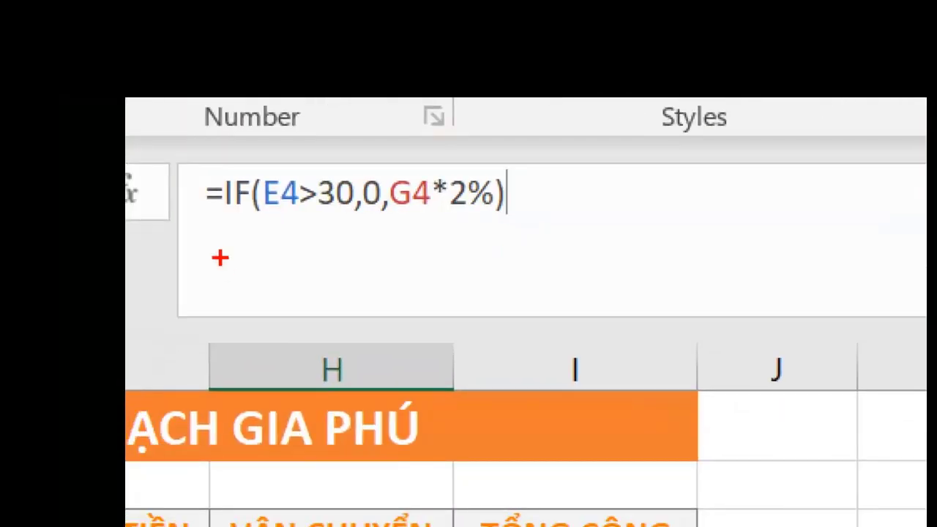
pyautogui.moveTo(261, 218)
pyautogui.mouseDown()
pyautogui.moveTo(354, 221)
pyautogui.moveTo(376, 298)
pyautogui.mouseUp()
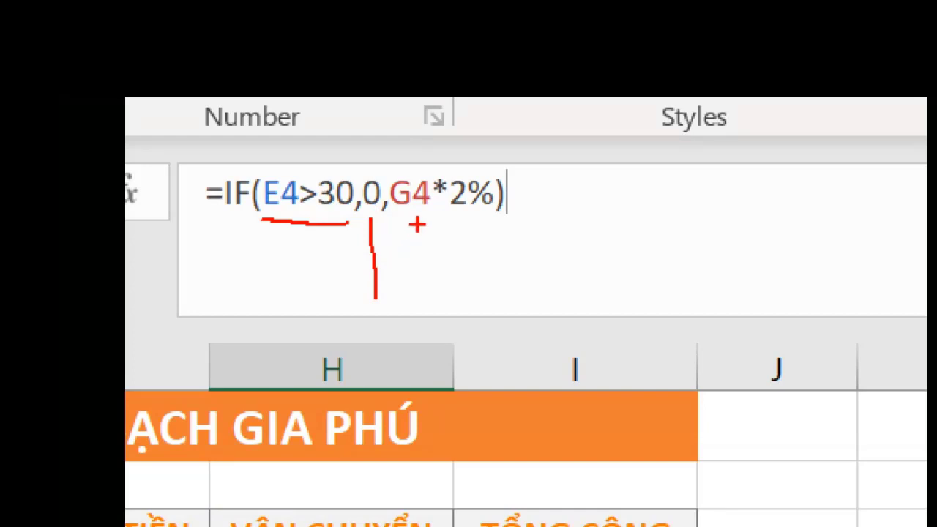
pyautogui.moveTo(395, 220); pyautogui.dragTo(517, 235)
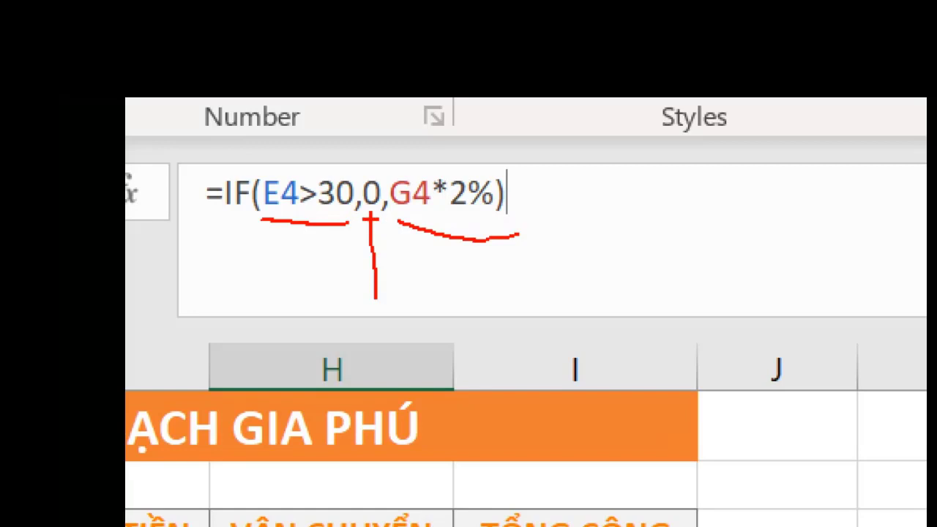
pyautogui.moveTo(376, 293); pyautogui.dragTo(382, 314)
pyautogui.moveTo(400, 223)
pyautogui.mouseDown()
pyautogui.moveTo(517, 238)
pyautogui.moveTo(419, 232)
pyautogui.moveTo(583, 262)
pyautogui.moveTo(492, 256)
pyautogui.mouseUp()
pyautogui.moveTo(429, 227); pyautogui.dragTo(571, 243)
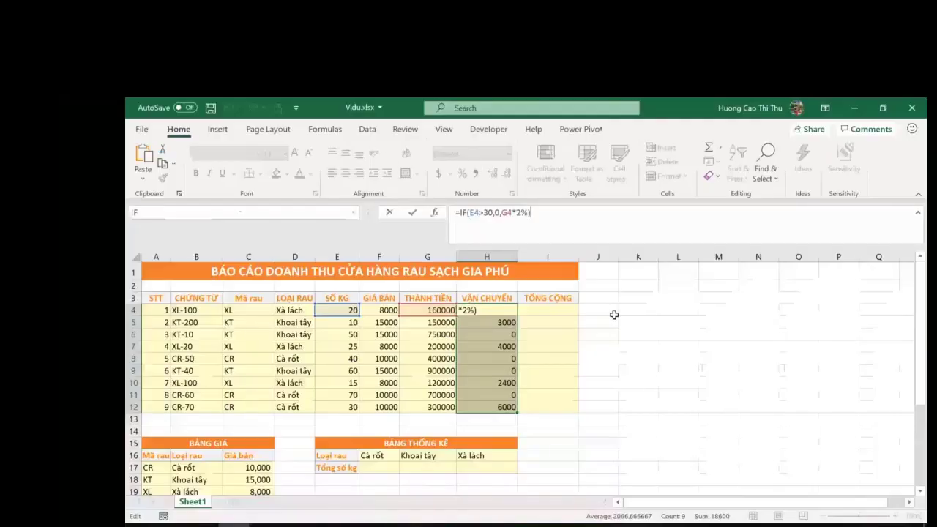
pyautogui.press('Return')
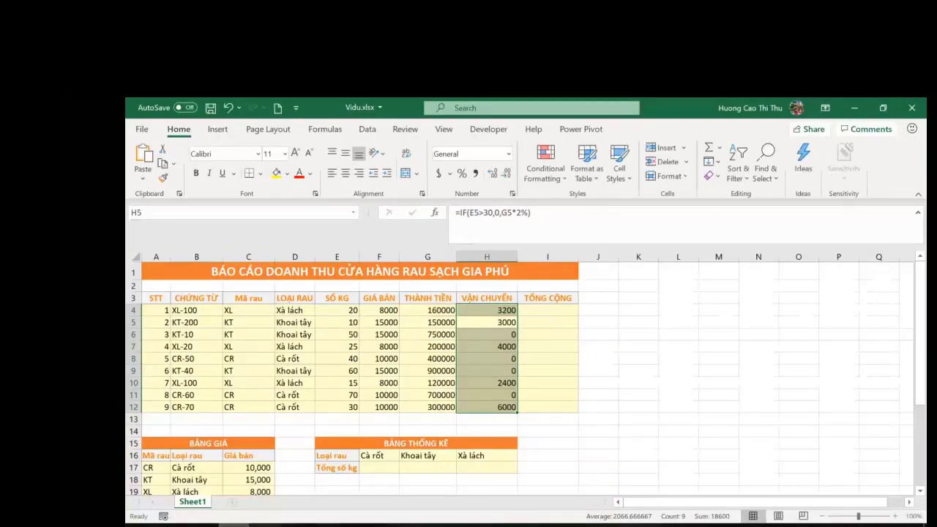
# Enter the total formula =G4+H4 in I4.
pyautogui.scroll(-5, 505, 381)
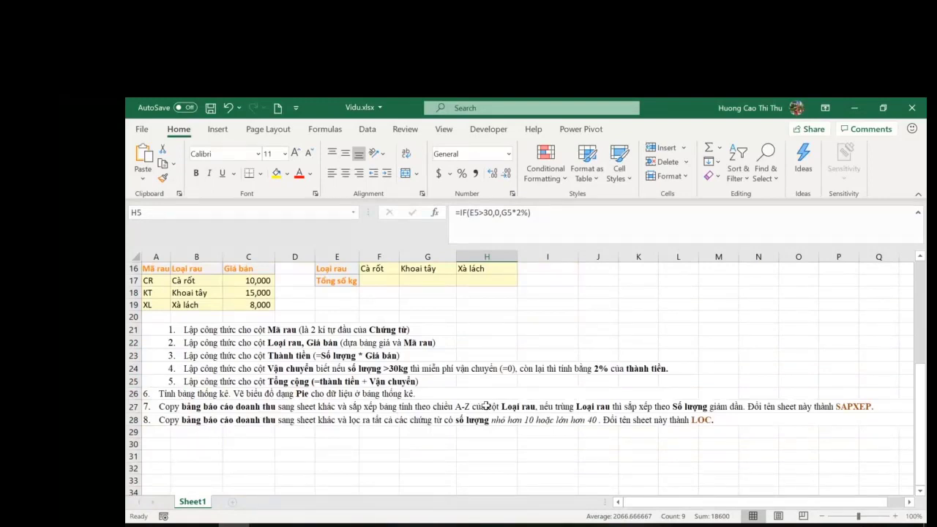
pyautogui.scroll(4, 538, 306)
pyautogui.scroll(1, 538, 307)
pyautogui.click(552, 312)
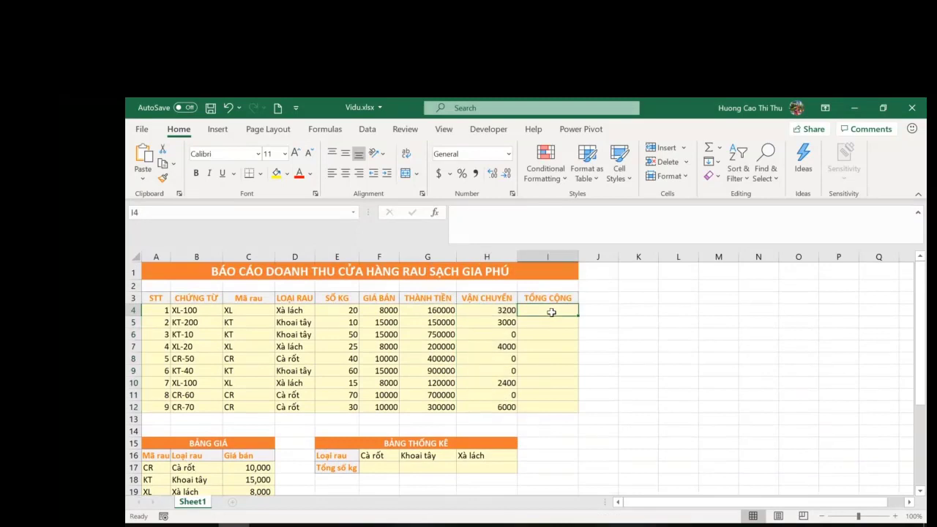
pyautogui.write('=')
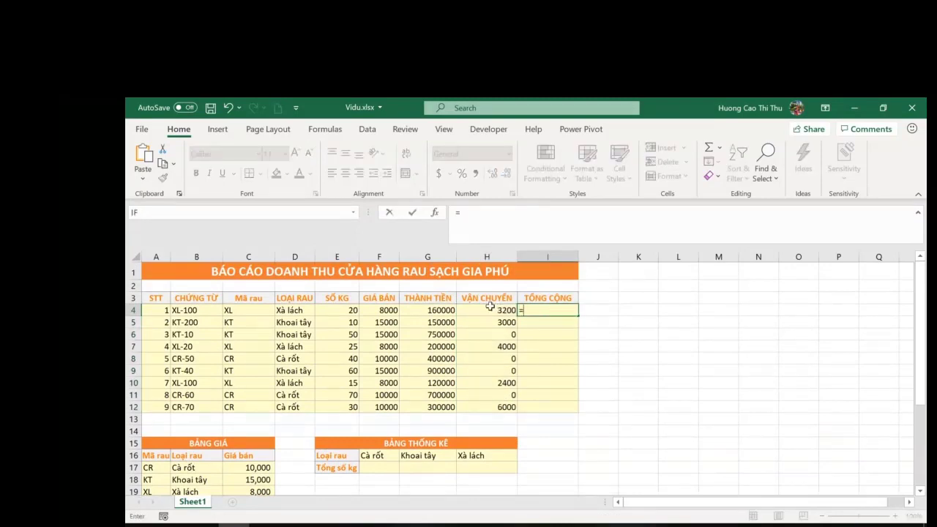
pyautogui.click(435, 310)
pyautogui.write('+')
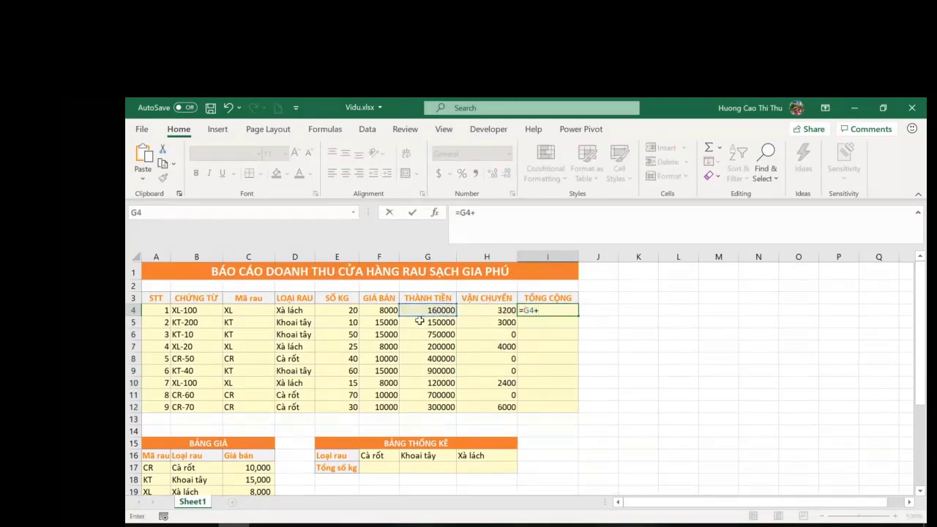
pyautogui.click(490, 316)
pyautogui.press('Return')
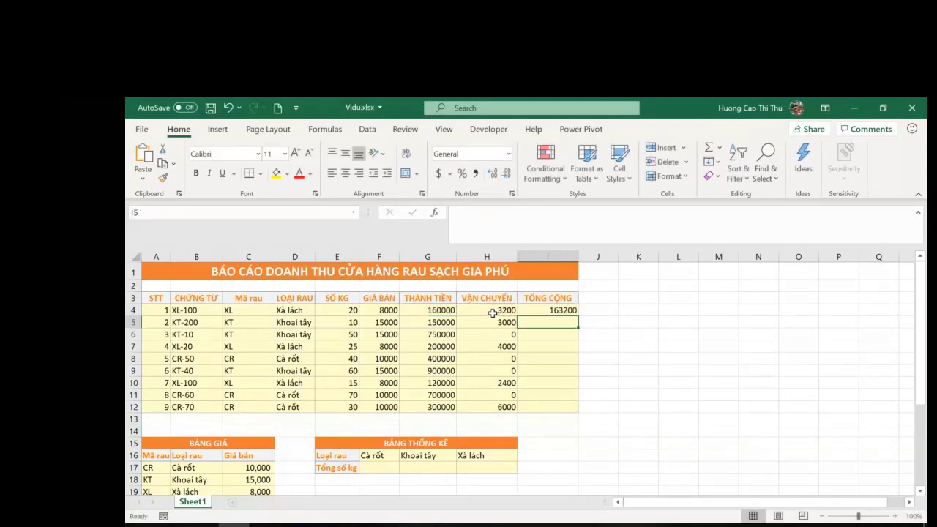
# Copy the I4 total down to I12 and dismiss the Quick Analysis suggestion.
pyautogui.click(566, 311)
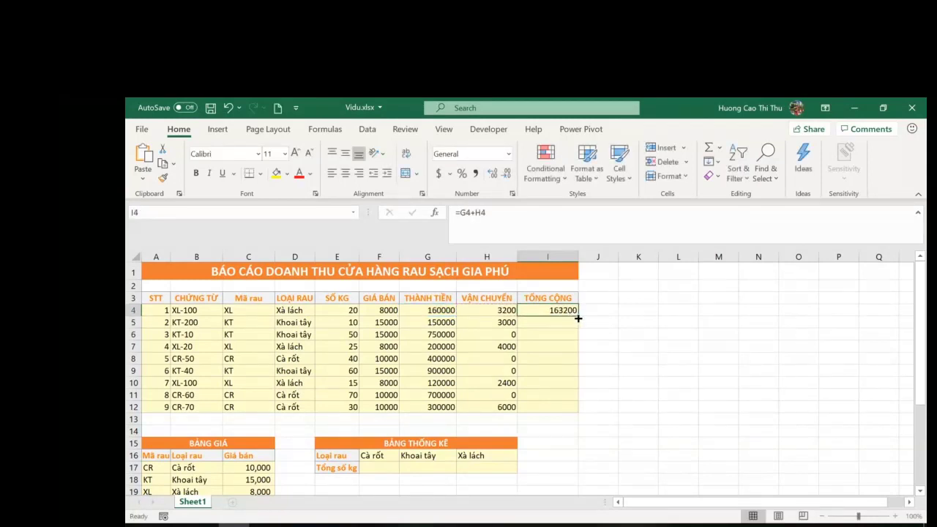
pyautogui.doubleClick(579, 318)
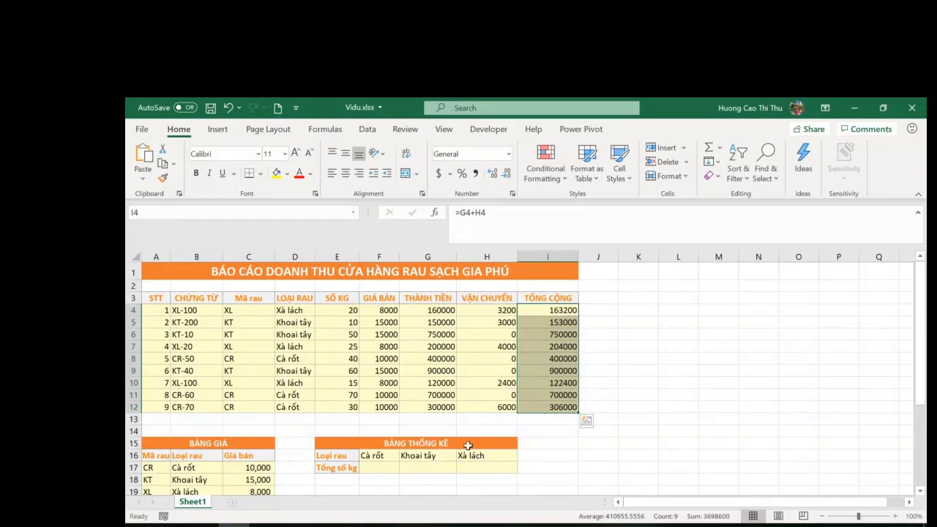
pyautogui.scroll(-3, 468, 445)
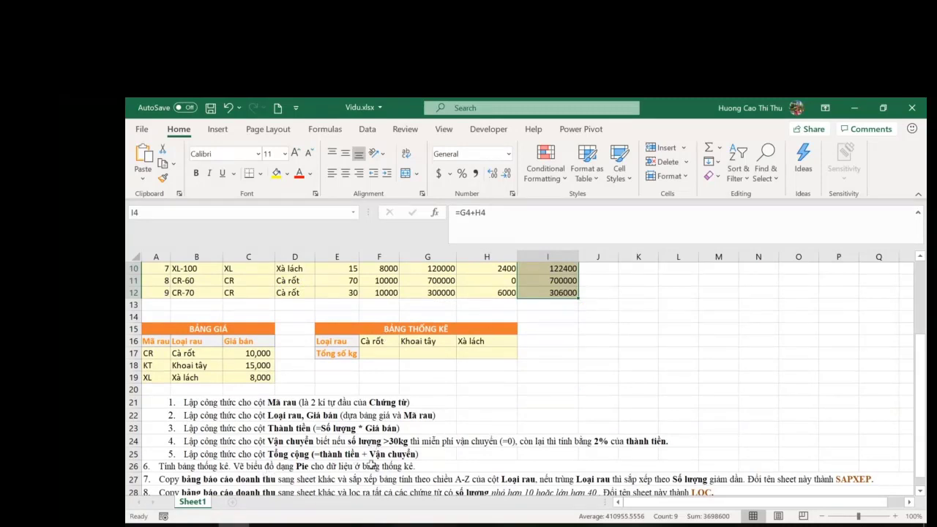
pyautogui.scroll(1, 457, 418)
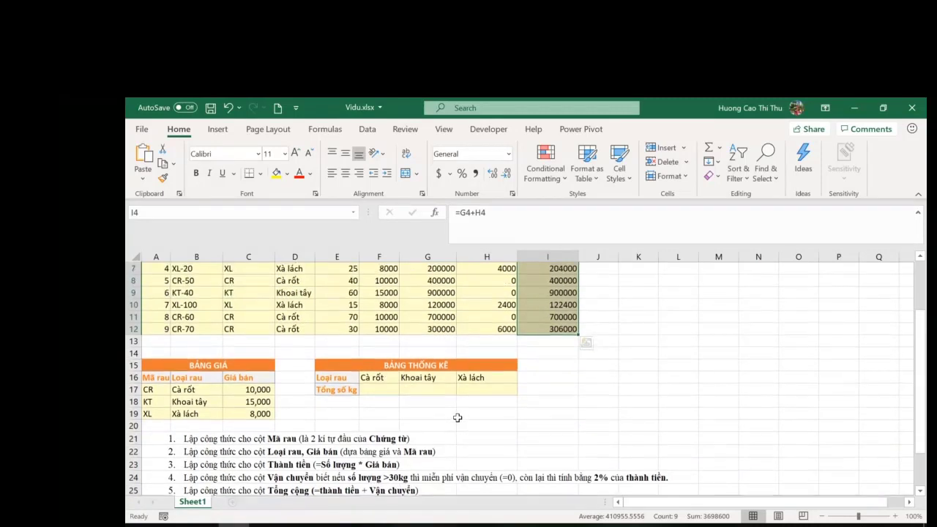
pyautogui.scroll(2, 455, 420)
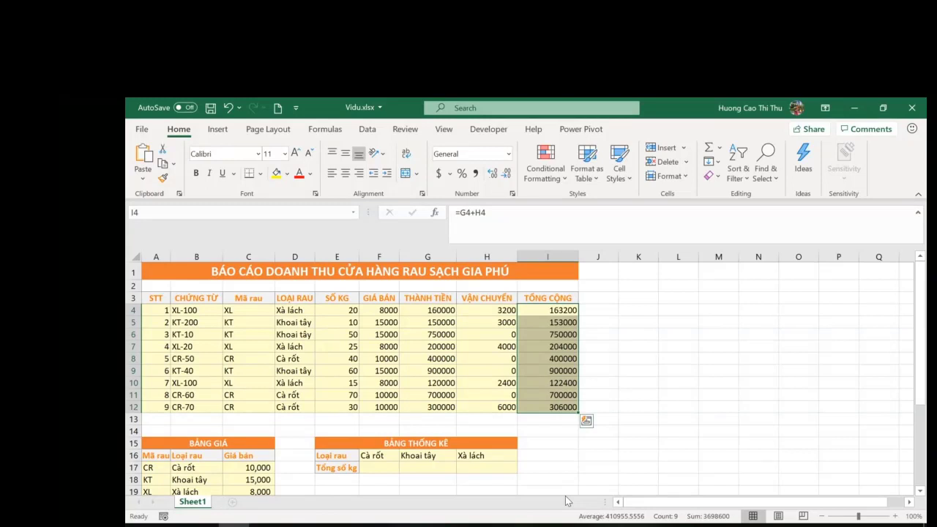
pyautogui.press('Escape')
# Switch to the Teams meeting, open its chat to read the messages, then minimize Teams.
pyautogui.click(329, 462)
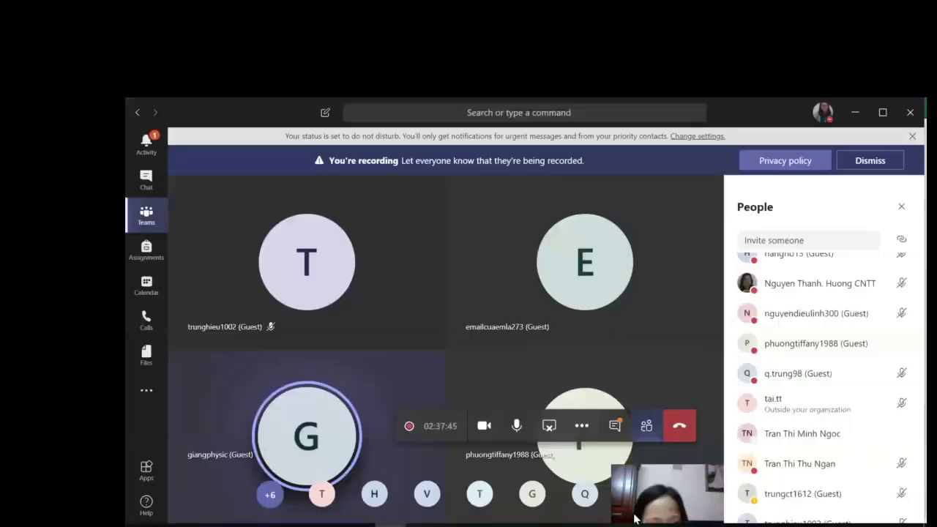
pyautogui.click(615, 425)
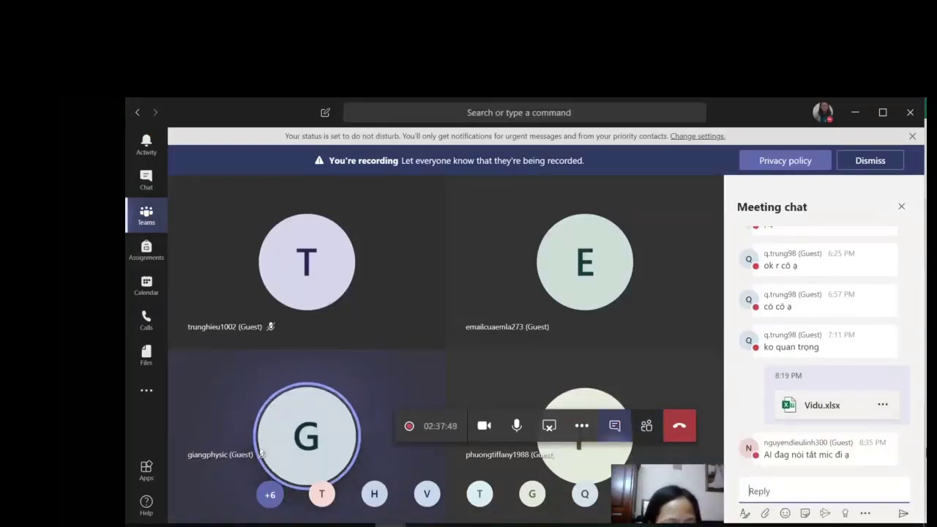
pyautogui.click(854, 113)
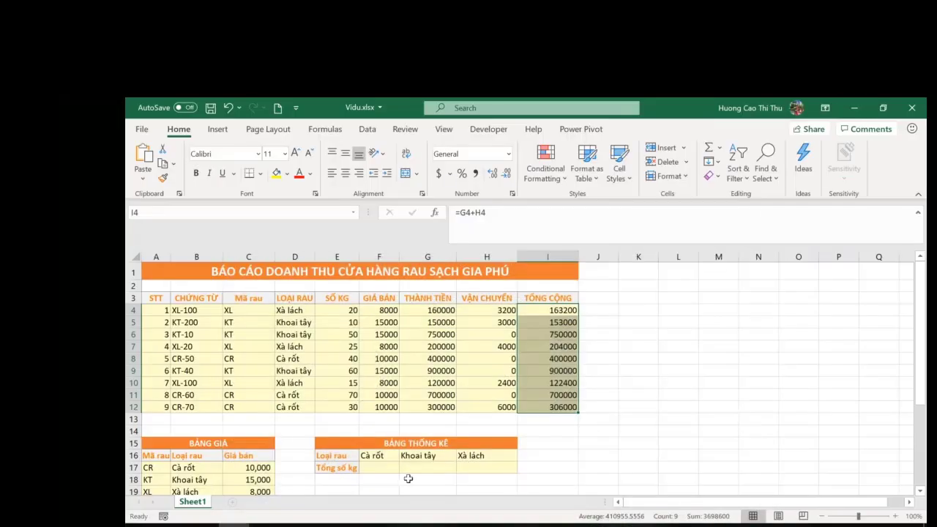
# In F17, begin =SUMIF($D$4:$D$12, with the locked Loại rau range.
pyautogui.click(377, 468)
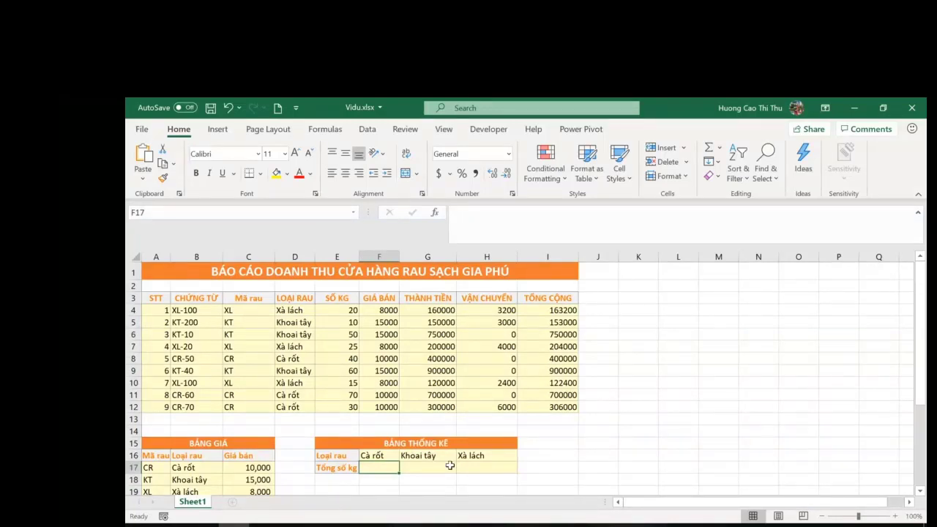
pyautogui.write('=sum')
pyautogui.press('Down')
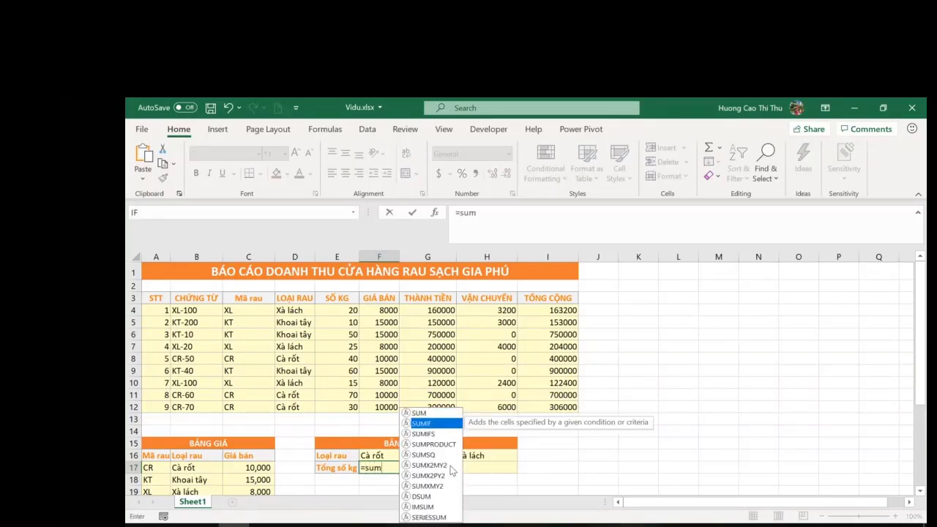
pyautogui.press('Tab')
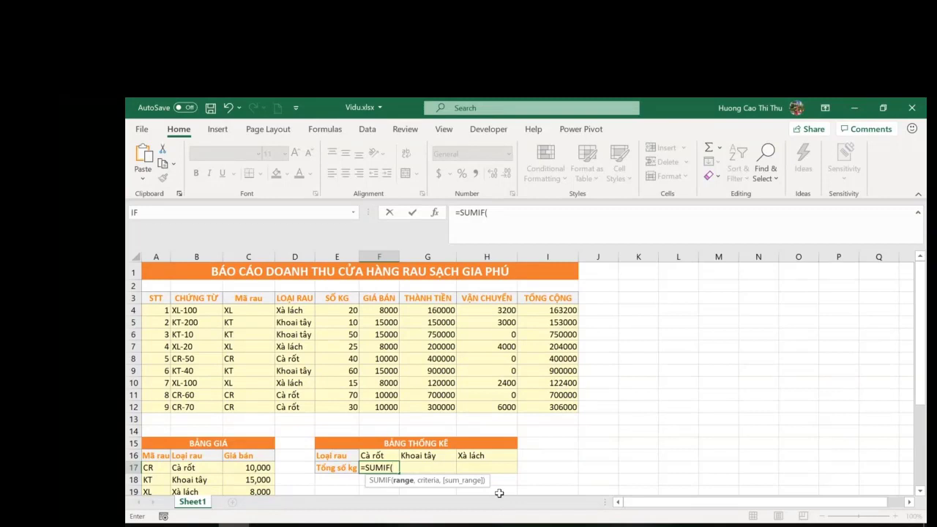
pyautogui.moveTo(296, 311); pyautogui.dragTo(301, 405)
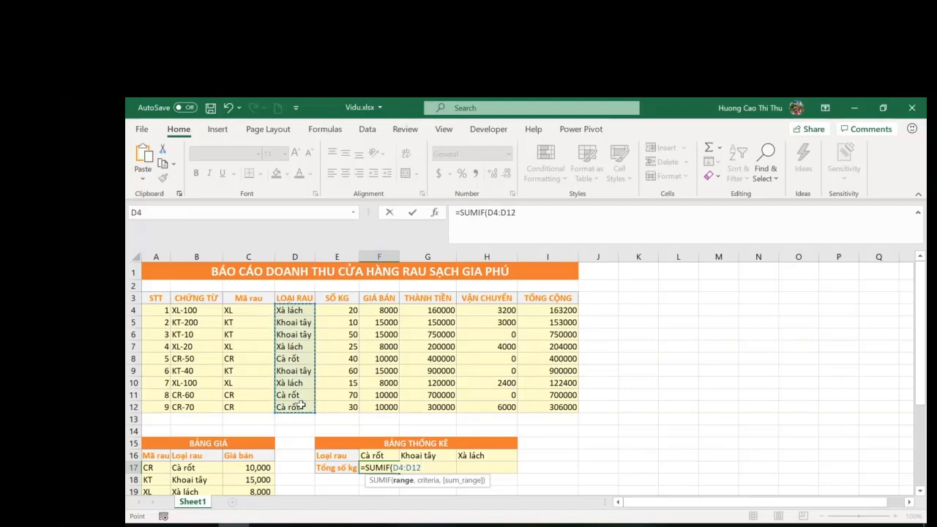
pyautogui.press('F4')
pyautogui.write(',')
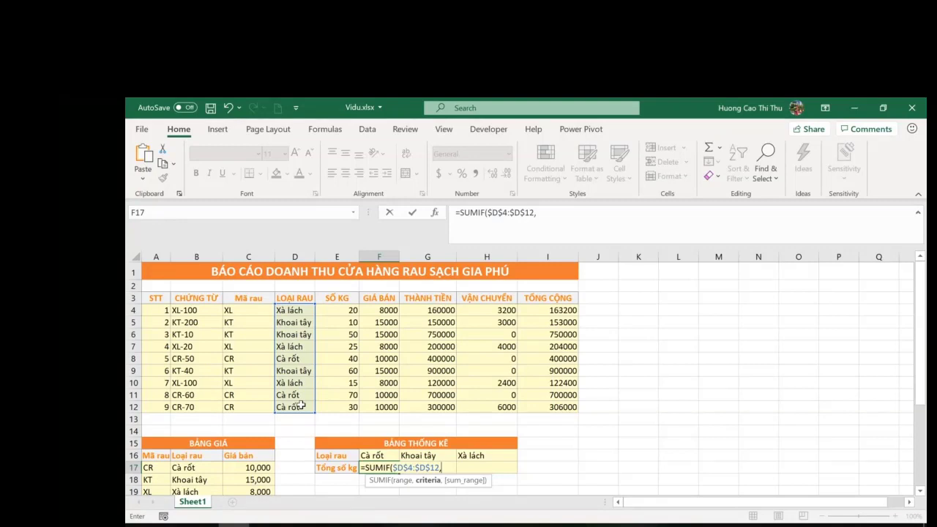
# Complete F17 as =SUMIF($D$4:$D$12,F16,$E$4:$E$12), totalling 140 kg for Cà rốt.
pyautogui.click(380, 456)
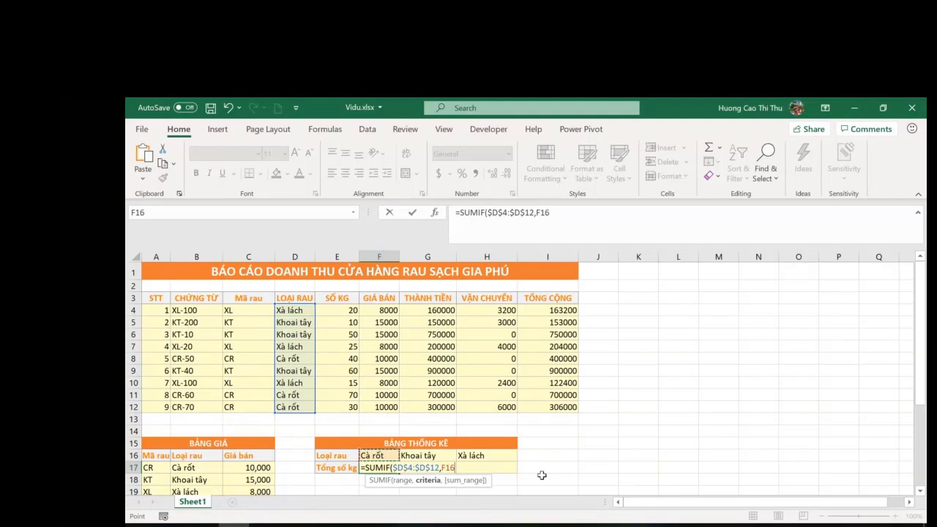
pyautogui.write(',')
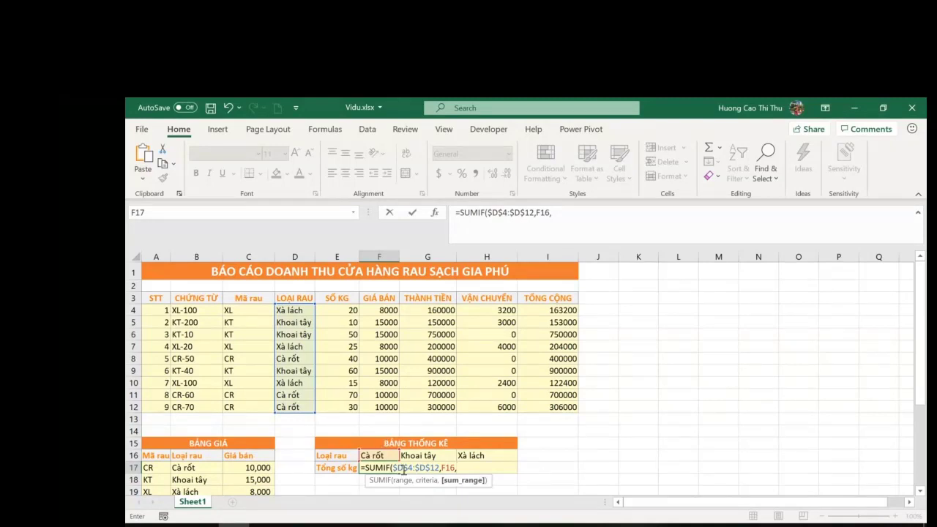
pyautogui.press('BackSpace')
pyautogui.write(',')
pyautogui.moveTo(330, 306); pyautogui.dragTo(341, 407)
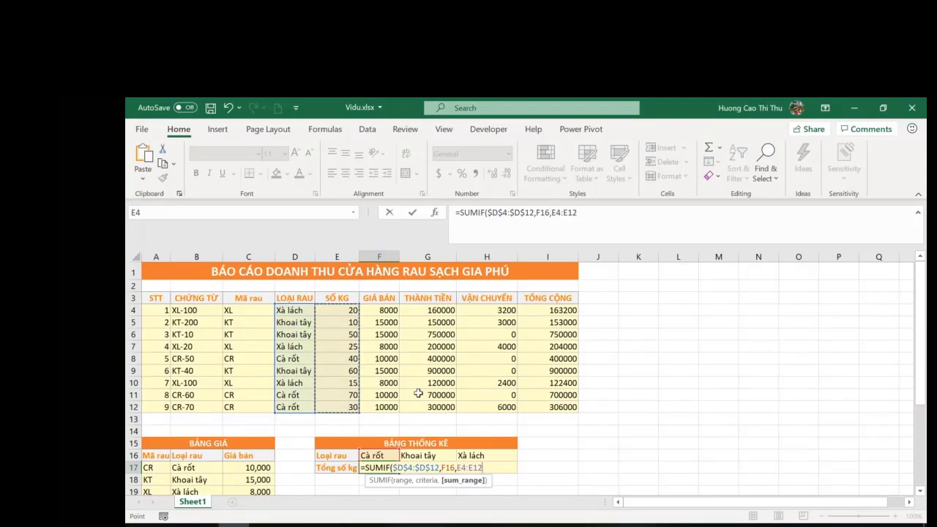
pyautogui.press('F4')
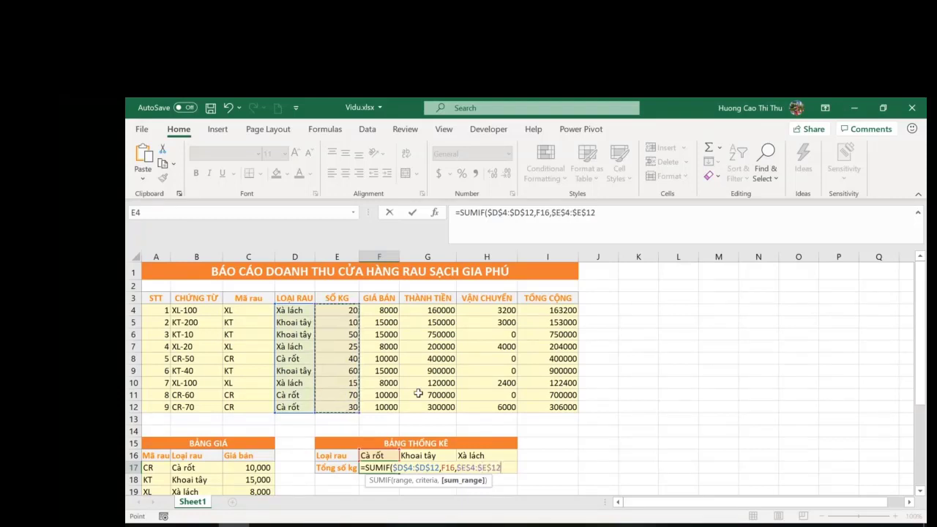
pyautogui.write(')')
pyautogui.hotkey('ctrl', 'Return')
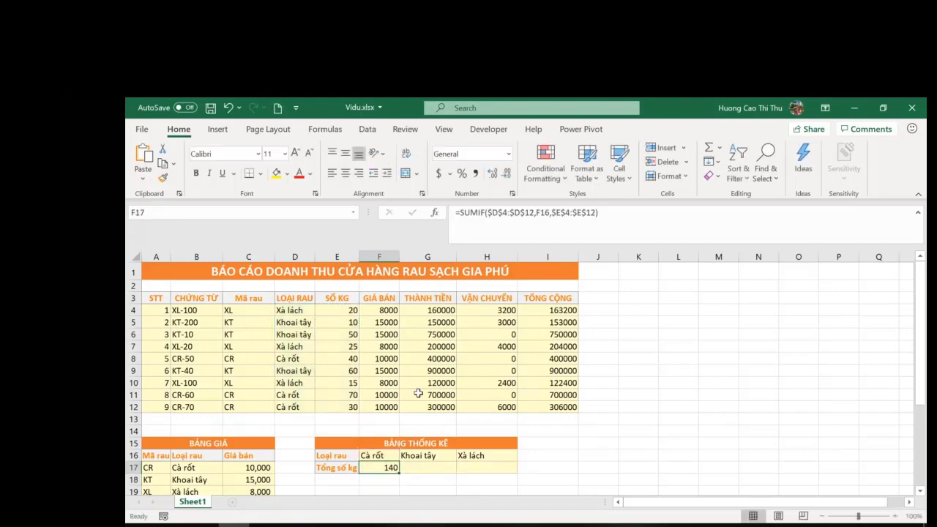
pyautogui.click(629, 212)
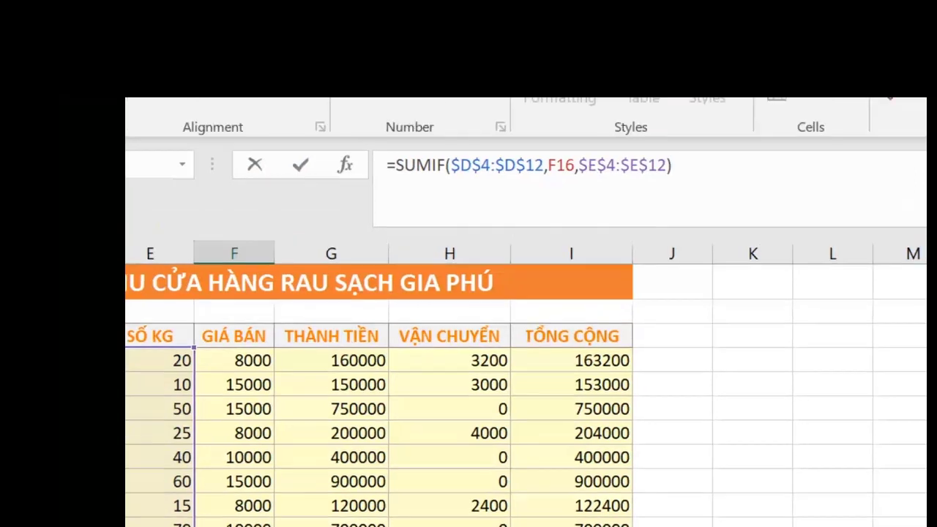
# Review the SUMIF formula in F17 and close it unchanged.
pyautogui.moveTo(431, 169); pyautogui.dragTo(551, 164)
pyautogui.moveTo(568, 167); pyautogui.dragTo(647, 171)
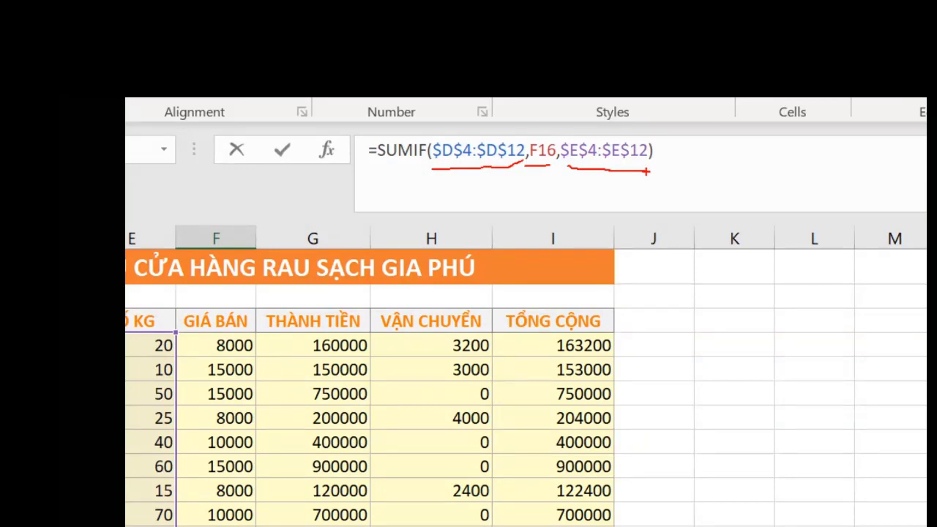
pyautogui.press('Escape')
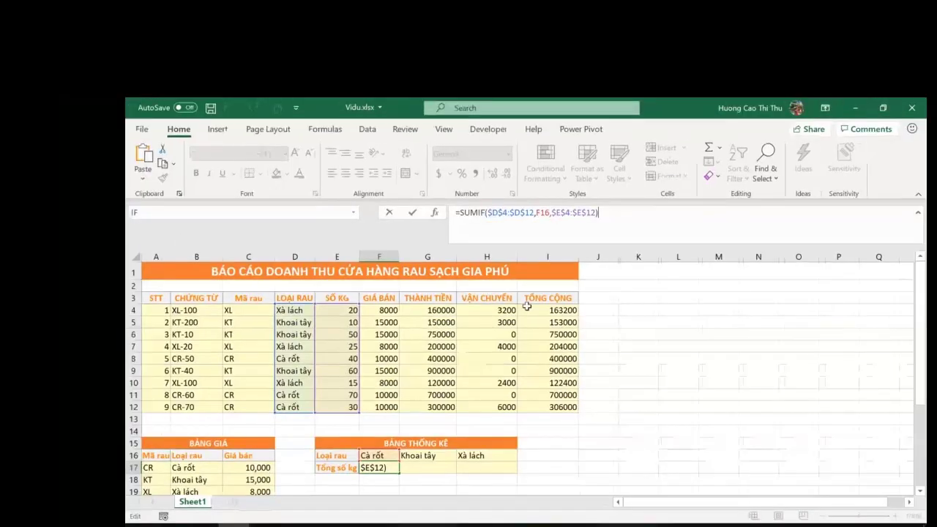
pyautogui.press('Return')
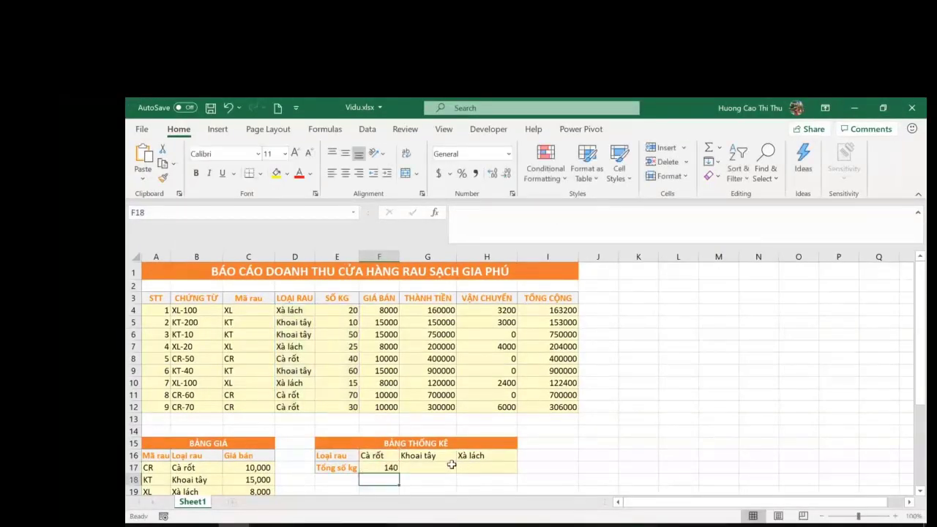
# Fill F17's formula across to H17, giving 120 kg for Khoai tây and 60 kg for Xà lách.
pyautogui.click(393, 467)
pyautogui.moveTo(399, 473); pyautogui.dragTo(505, 469)
pyautogui.click(439, 469)
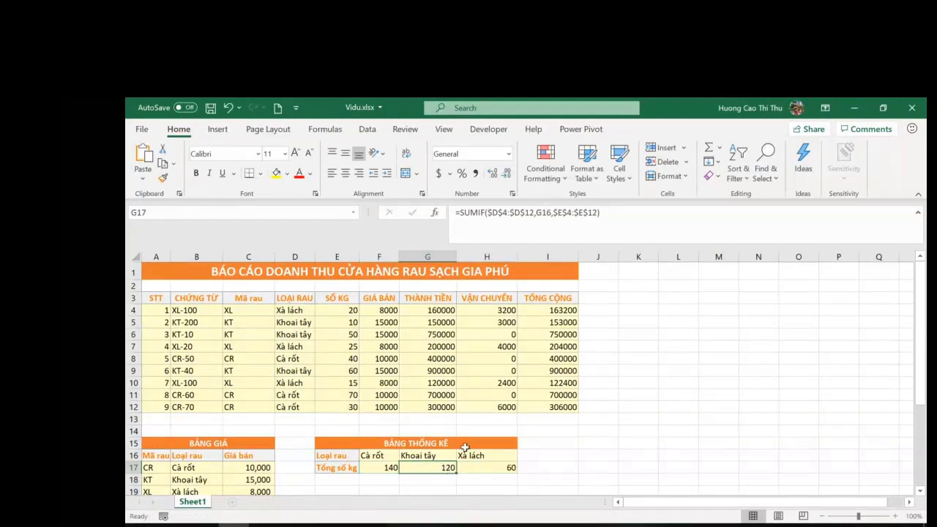
pyautogui.click(543, 211)
pyautogui.click(487, 470)
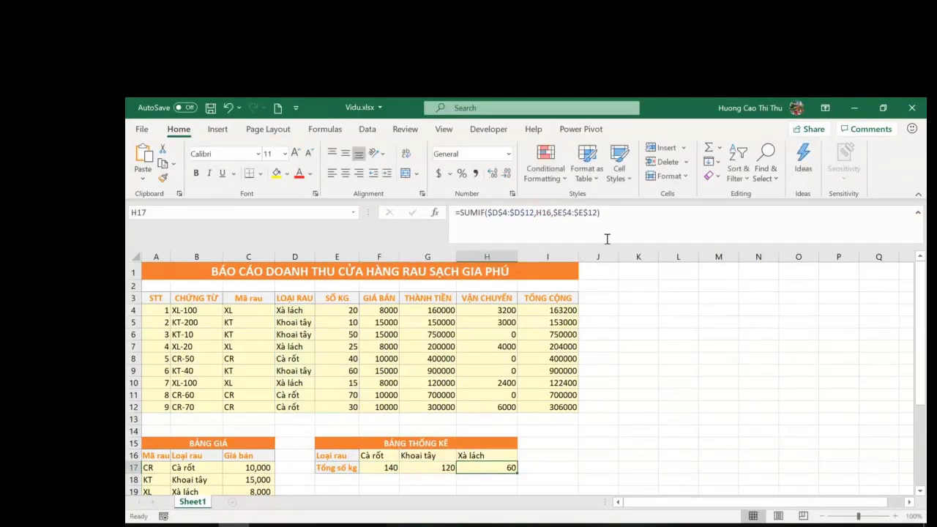
pyautogui.click(541, 211)
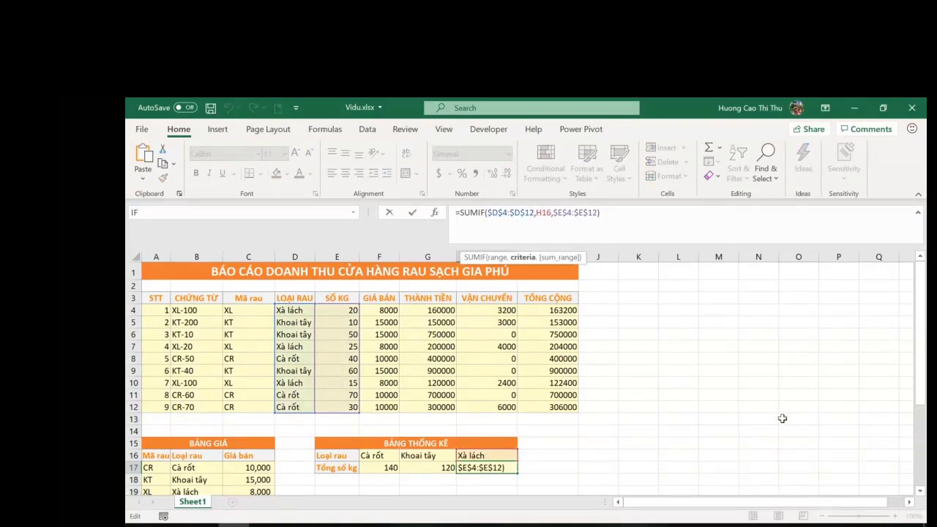
pyautogui.press('Return')
# Reread the pie chart task, then select the statistics table E16:H17.
pyautogui.scroll(-4, 303, 432)
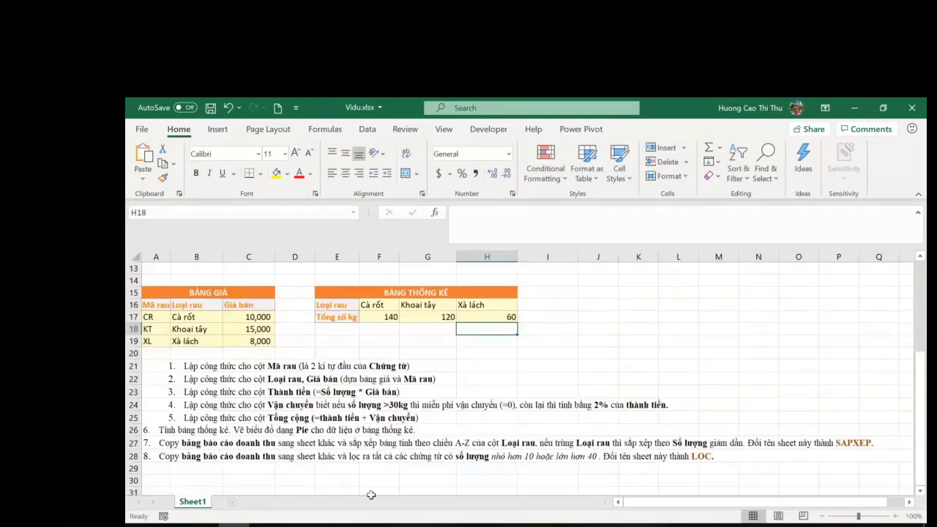
pyautogui.scroll(4, 408, 467)
pyautogui.scroll(-4, 439, 468)
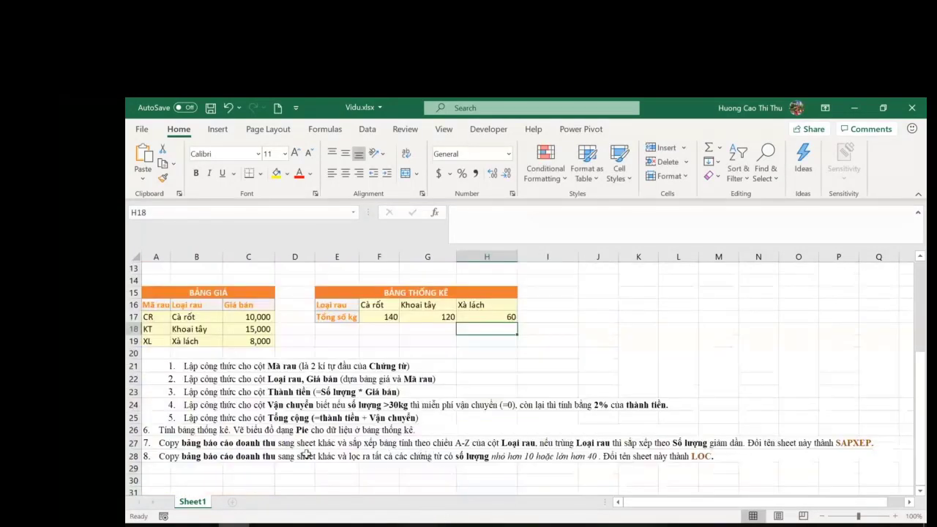
pyautogui.click(255, 433)
pyautogui.click(477, 455)
pyautogui.scroll(4, 476, 456)
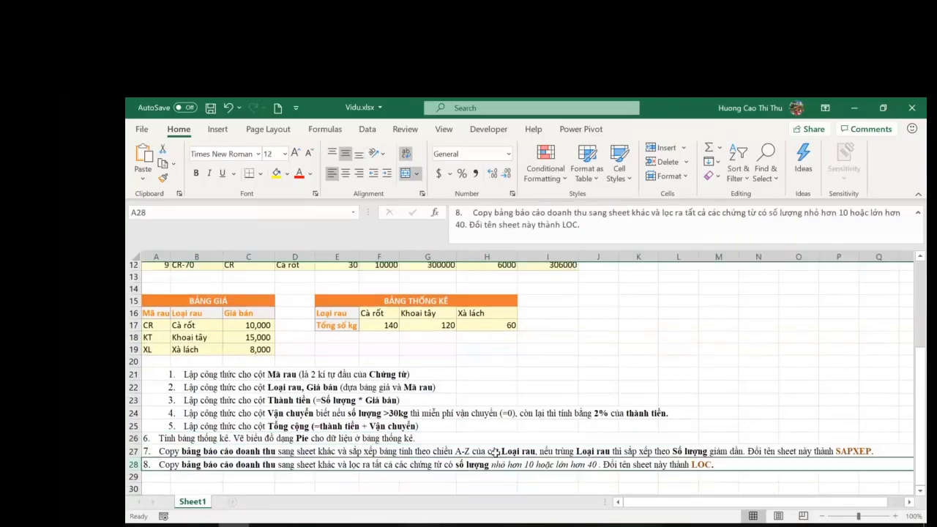
pyautogui.scroll(-1, 477, 456)
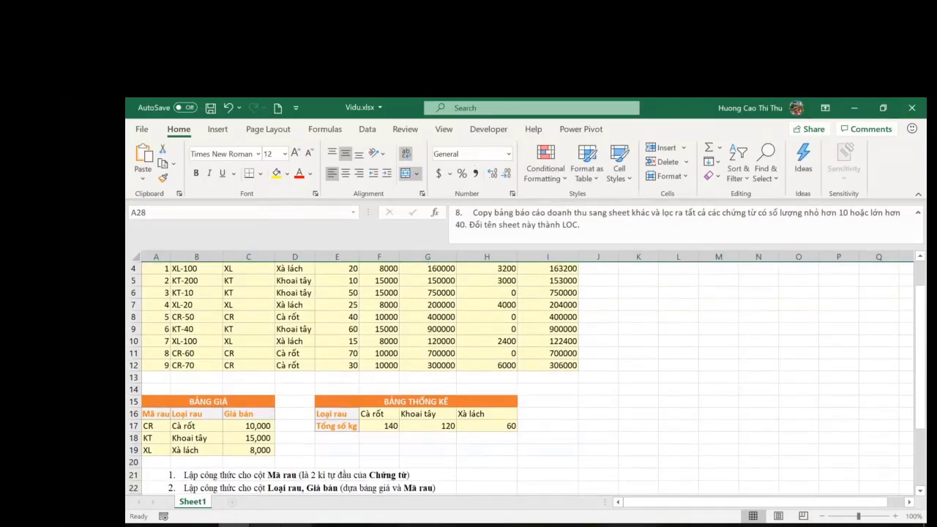
pyautogui.moveTo(395, 407); pyautogui.dragTo(415, 422)
pyautogui.moveTo(341, 412); pyautogui.dragTo(508, 425)
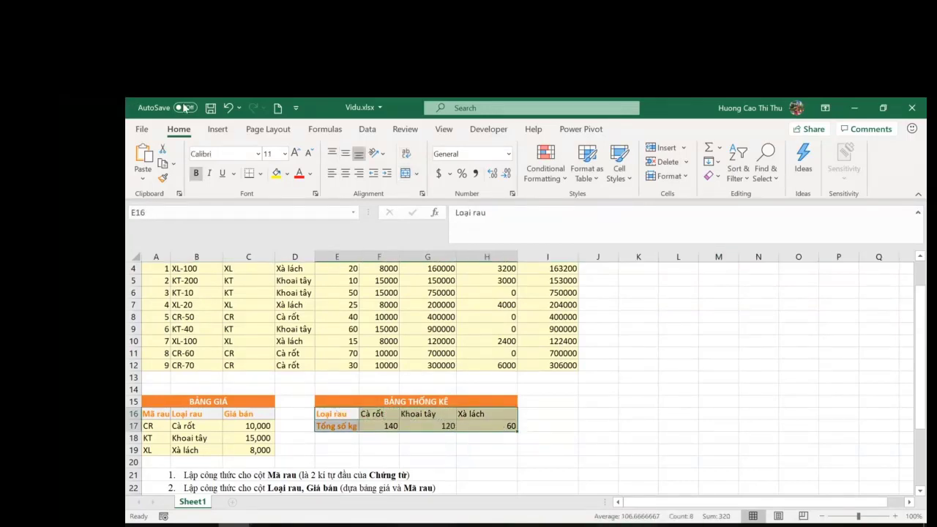
# Insert a 3-D Pie chart of the kg totals and move it beside the tables.
pyautogui.click(217, 129)
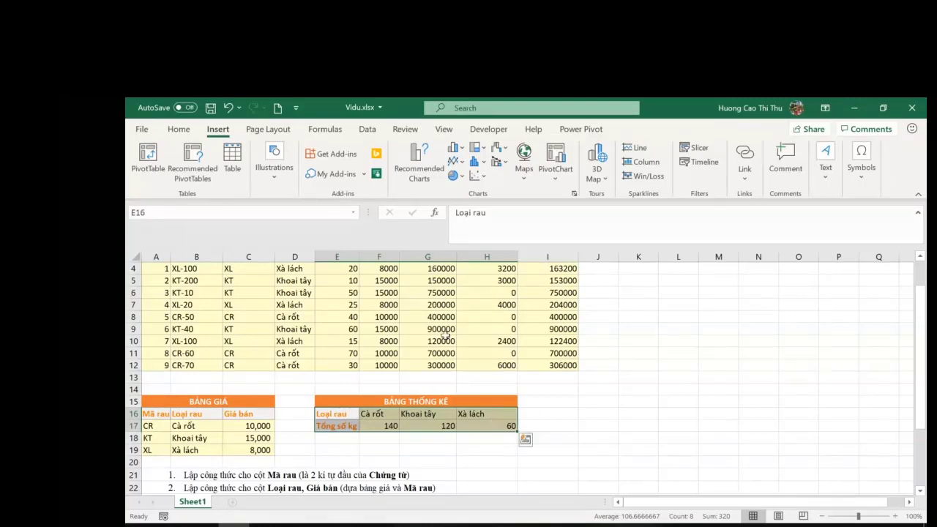
pyautogui.click(460, 176)
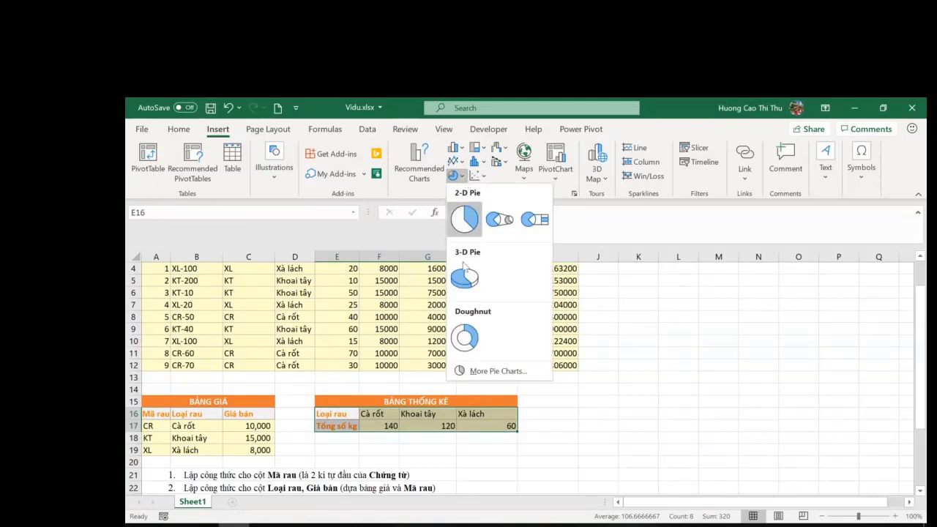
pyautogui.click(469, 286)
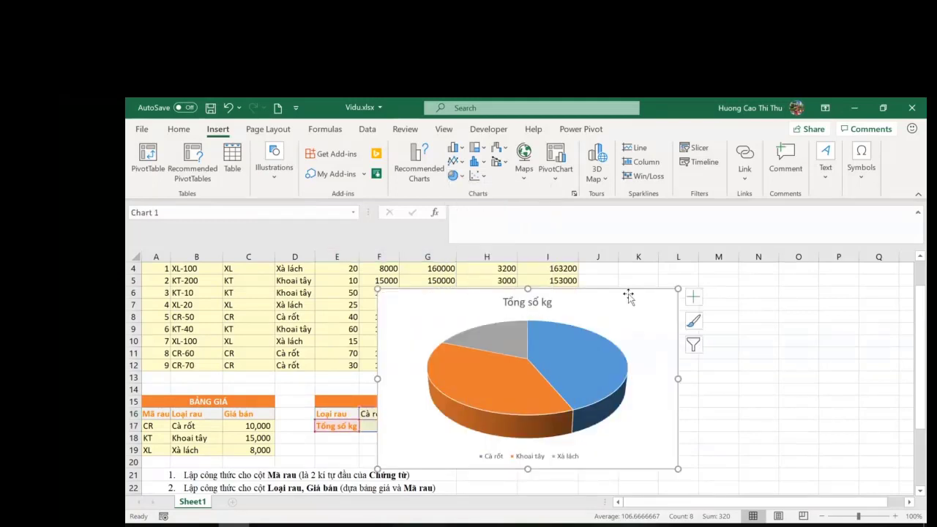
pyautogui.moveTo(619, 285); pyautogui.dragTo(766, 283)
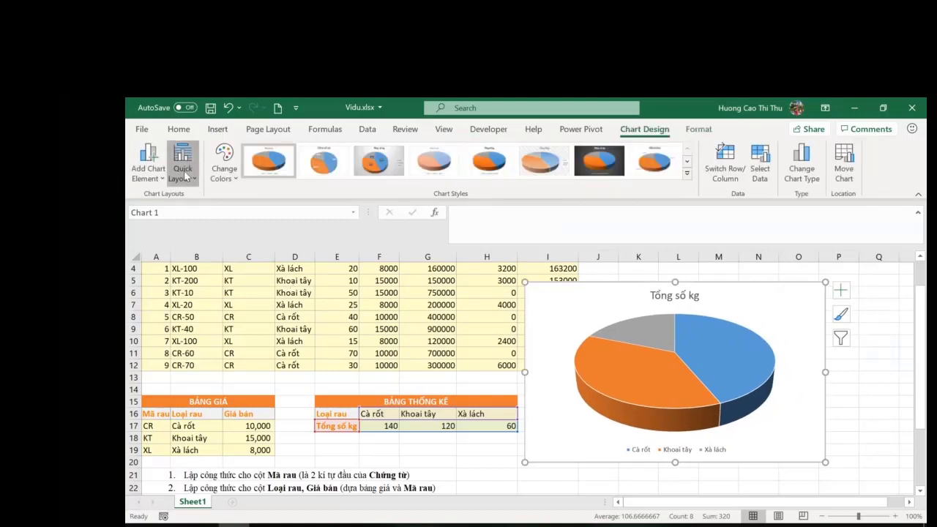
# Apply Quick Layout 6 for percentage labels and a legend.
pyautogui.click(183, 169)
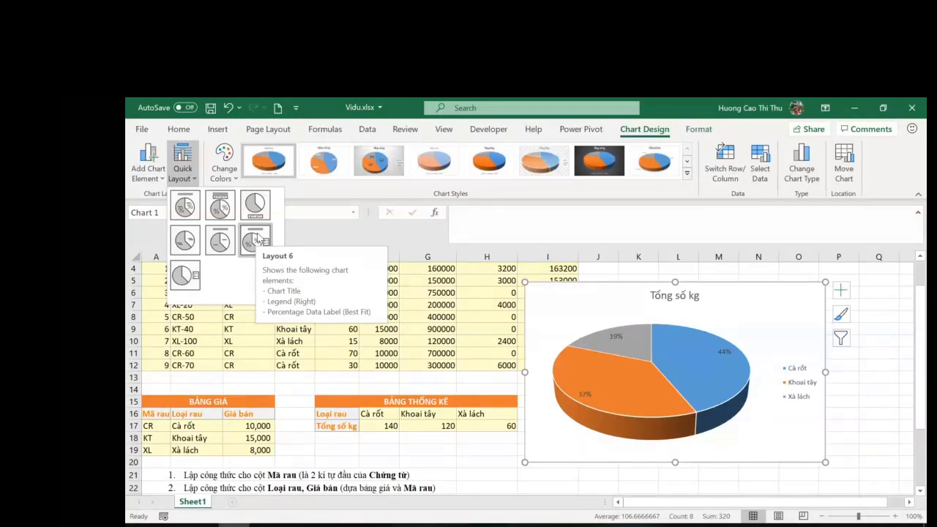
pyautogui.click(255, 239)
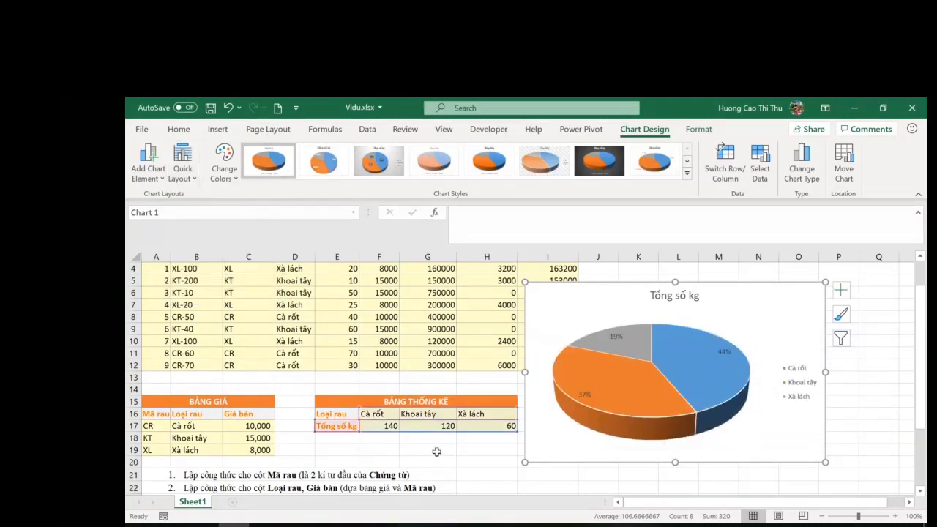
pyautogui.click(436, 452)
pyautogui.scroll(-4, 433, 456)
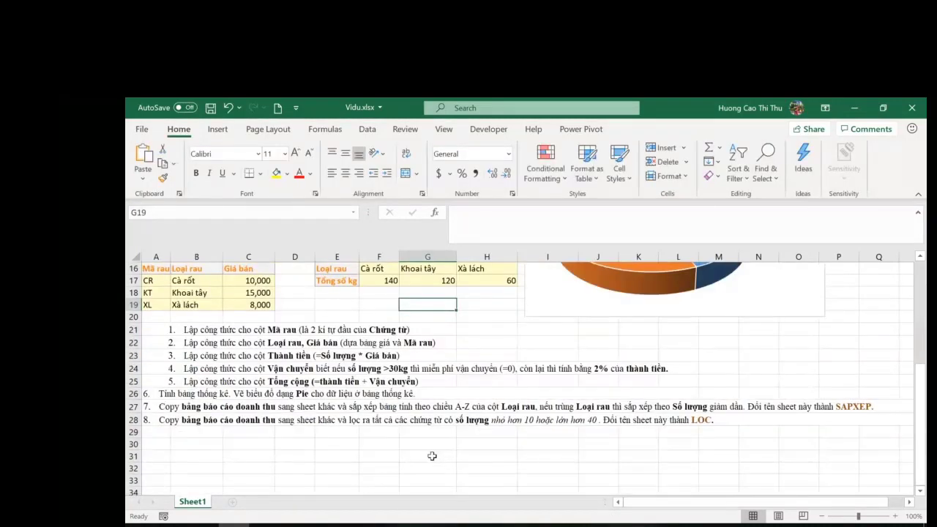
# Try moving and resizing the pie chart, undoing both attempts.
pyautogui.click(132, 407)
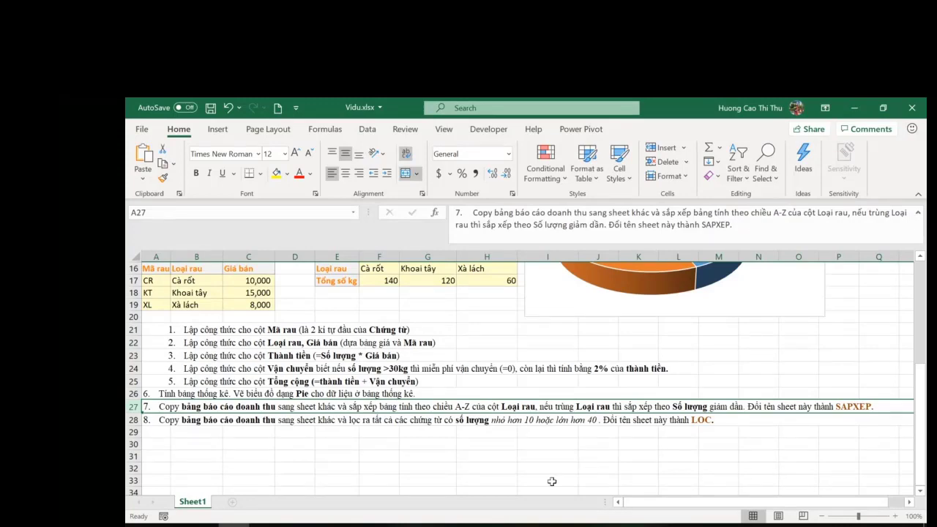
pyautogui.scroll(5, 381, 443)
pyautogui.scroll(-1, 396, 429)
pyautogui.scroll(-4, 395, 428)
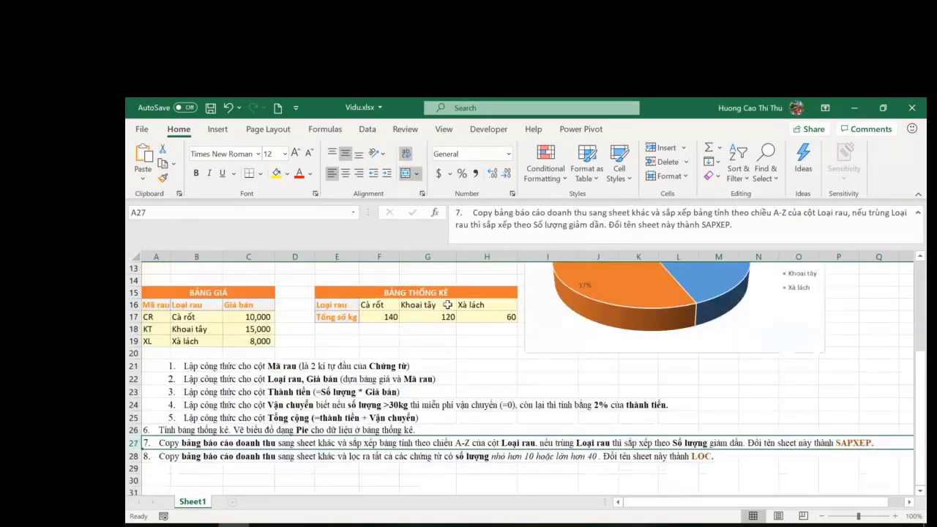
pyautogui.click(692, 326)
pyautogui.moveTo(678, 415); pyautogui.dragTo(667, 387)
pyautogui.moveTo(696, 355); pyautogui.dragTo(793, 482)
pyautogui.hotkey('ctrl', 'z')
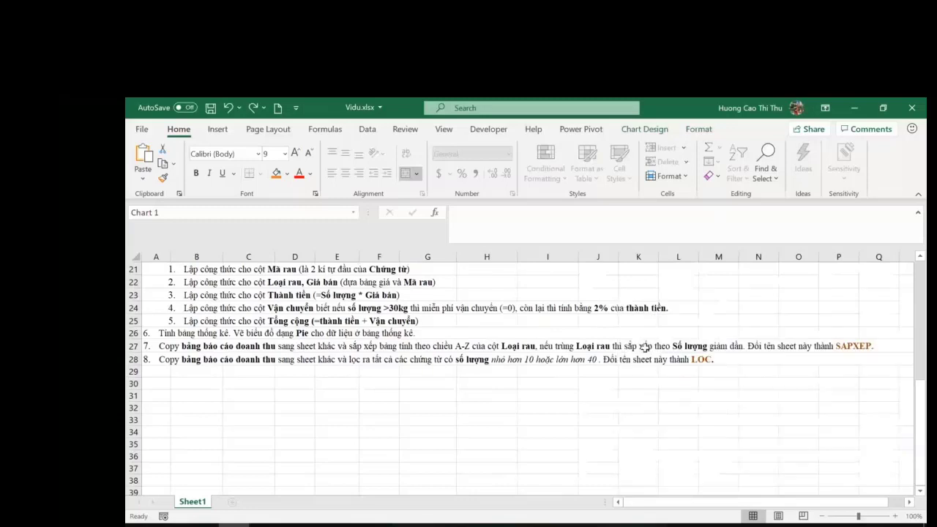
pyautogui.scroll(5, 857, 431)
pyautogui.moveTo(827, 438); pyautogui.dragTo(681, 339)
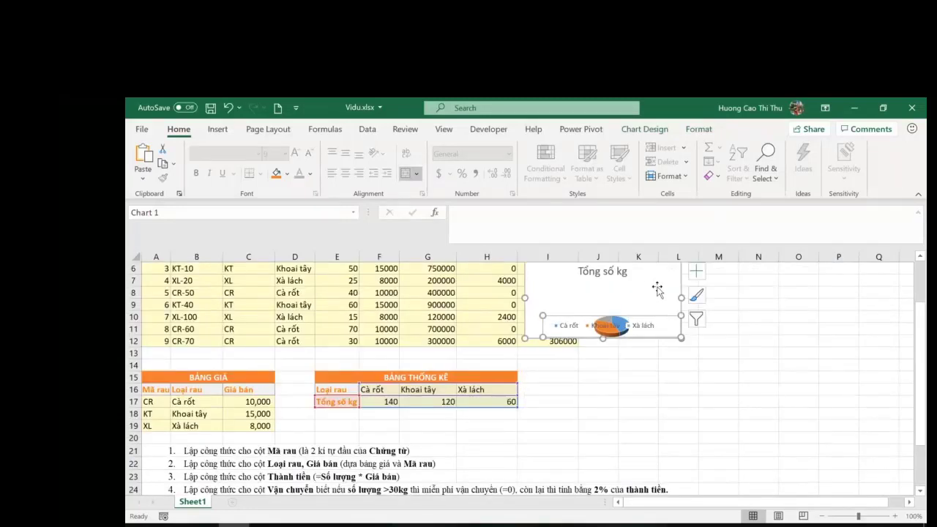
pyautogui.hotkey('ctrl', 'z')
pyautogui.hotkey('ctrl', 'z')
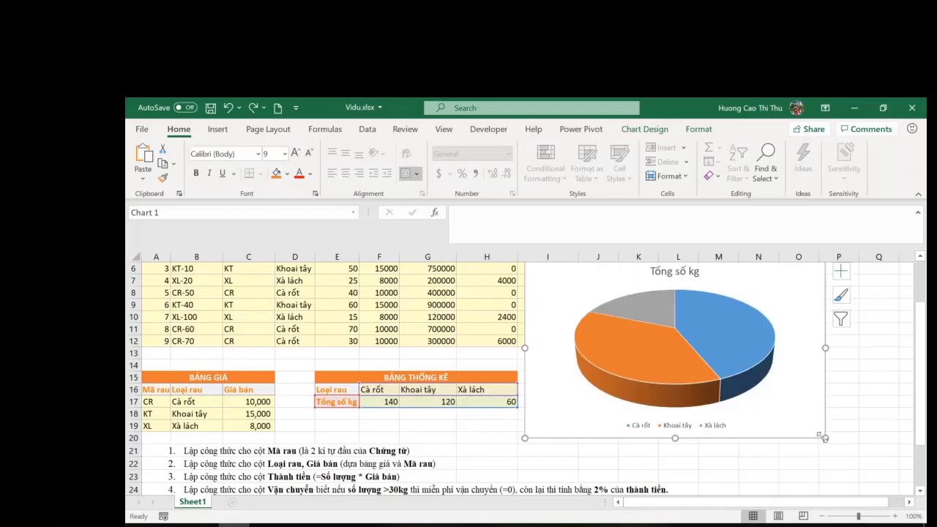
# Shrink the Tổng số kg pie chart and move it right to columns K–P.
pyautogui.moveTo(825, 438); pyautogui.dragTo(733, 410)
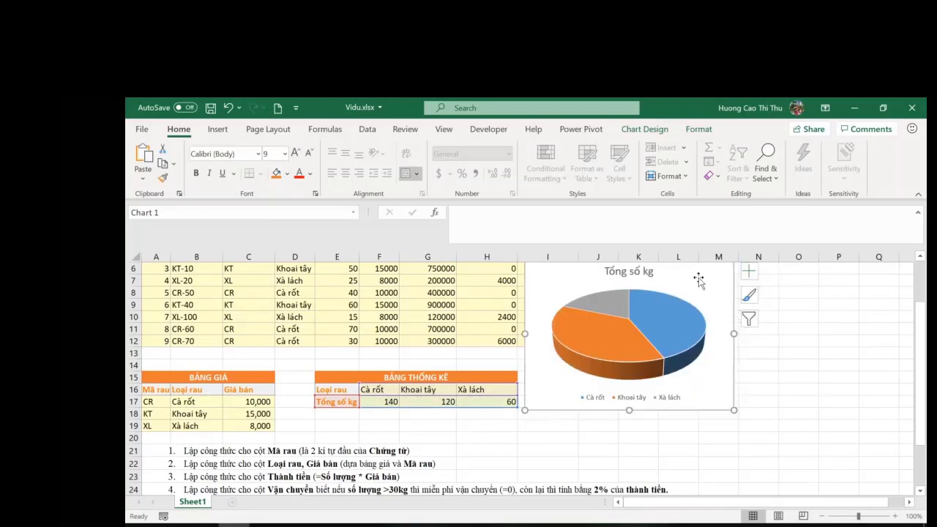
pyautogui.moveTo(700, 281); pyautogui.dragTo(811, 311)
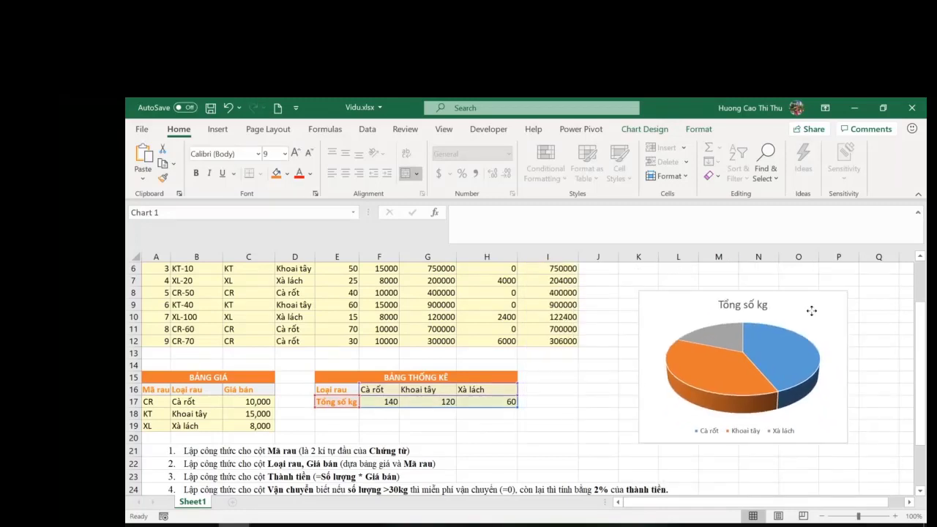
pyautogui.scroll(-4, 383, 443)
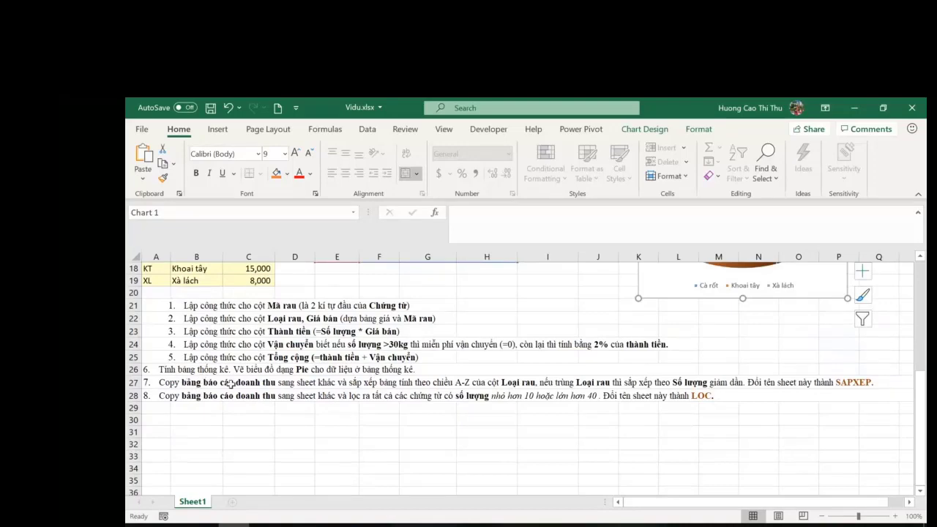
pyautogui.scroll(6, 483, 440)
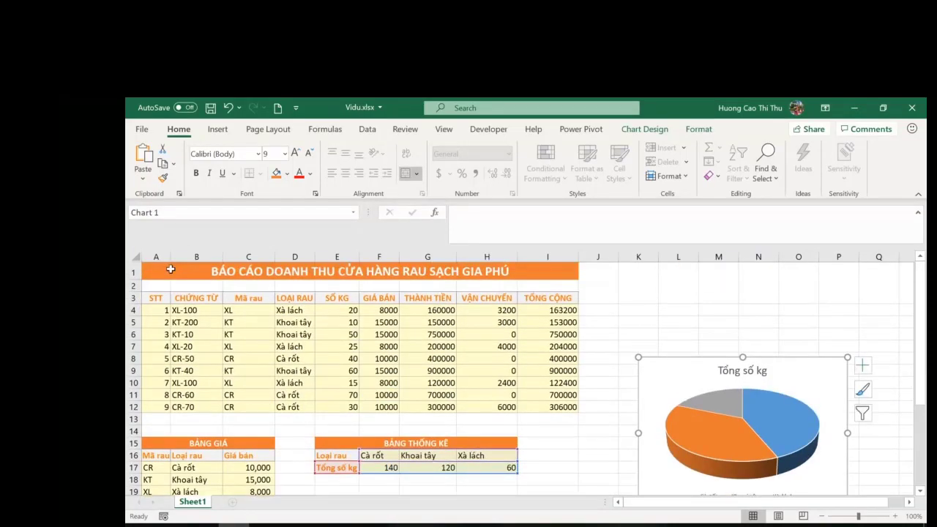
# Copy A1:I12 to A1 of a new Sheet2 as values, then paste the original formatting.
pyautogui.moveTo(170, 270); pyautogui.dragTo(556, 407)
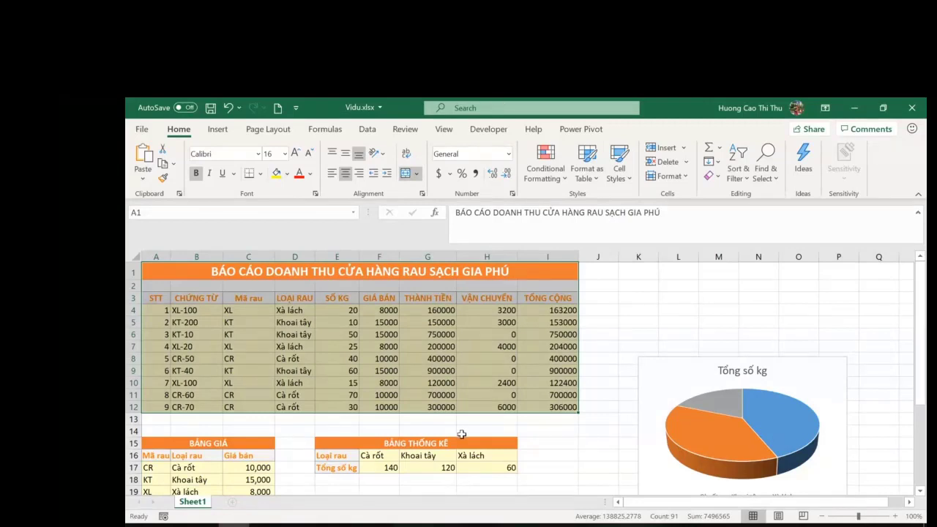
pyautogui.hotkey('ctrl', 'c')
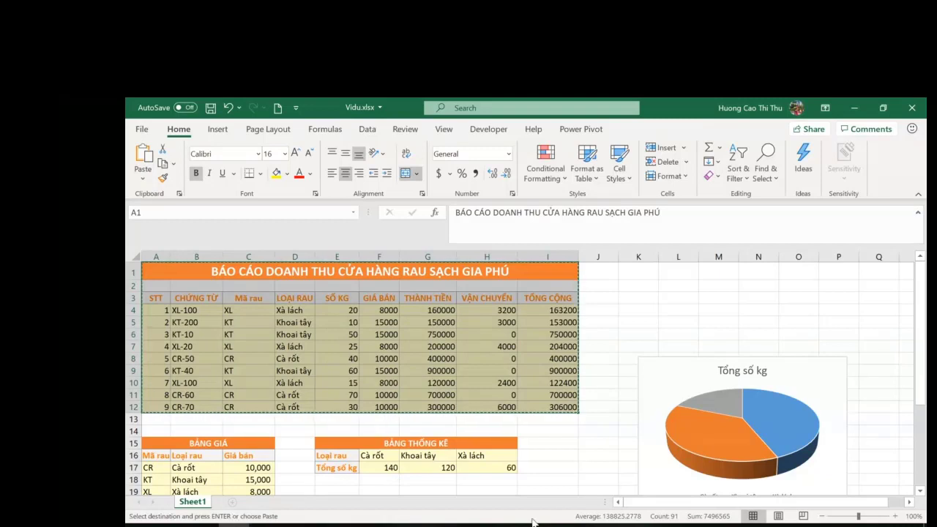
pyautogui.click(231, 503)
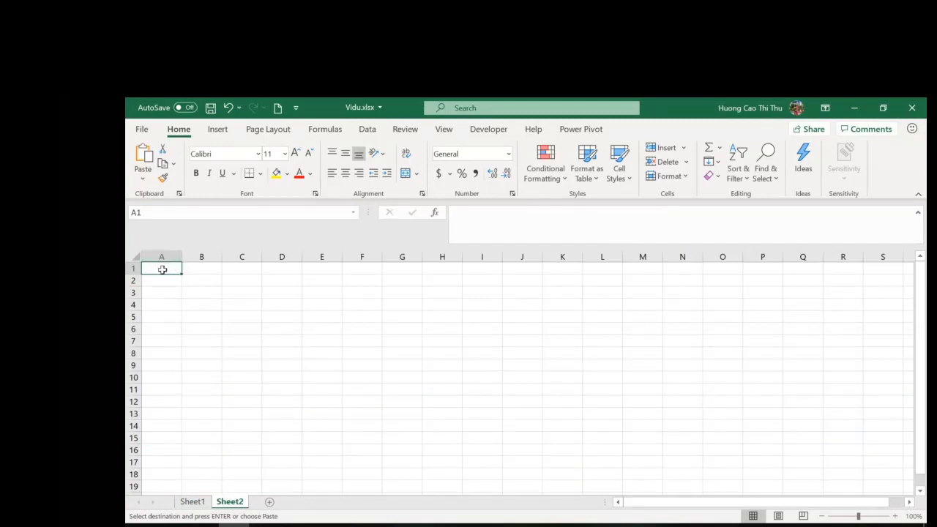
pyautogui.rightClick(163, 270)
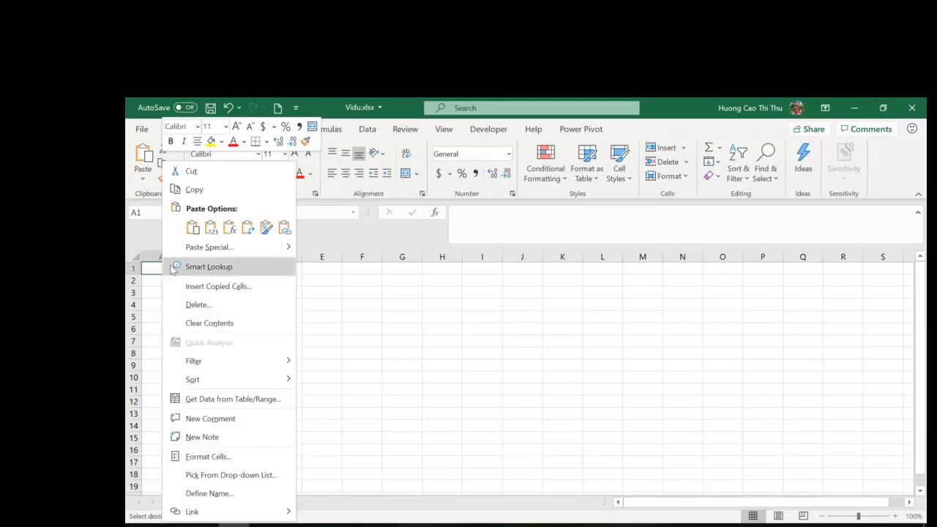
pyautogui.click(211, 228)
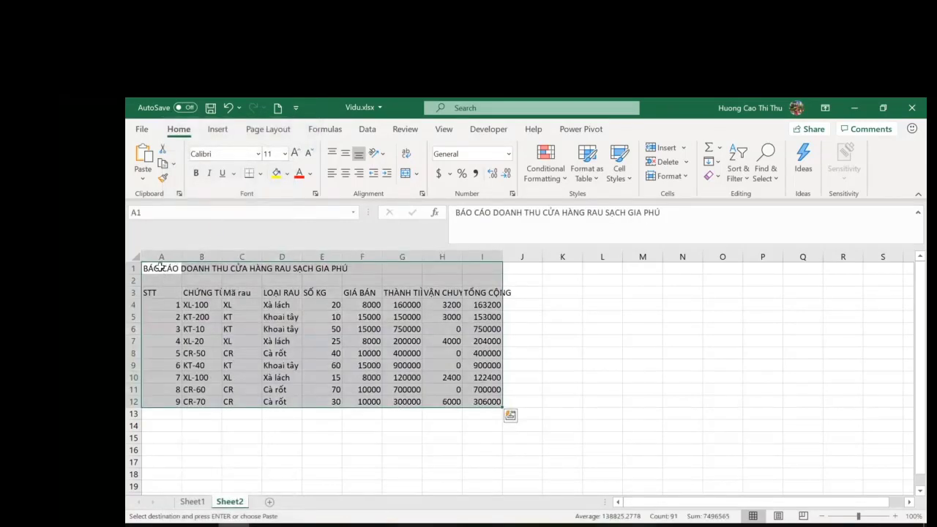
pyautogui.rightClick(161, 268)
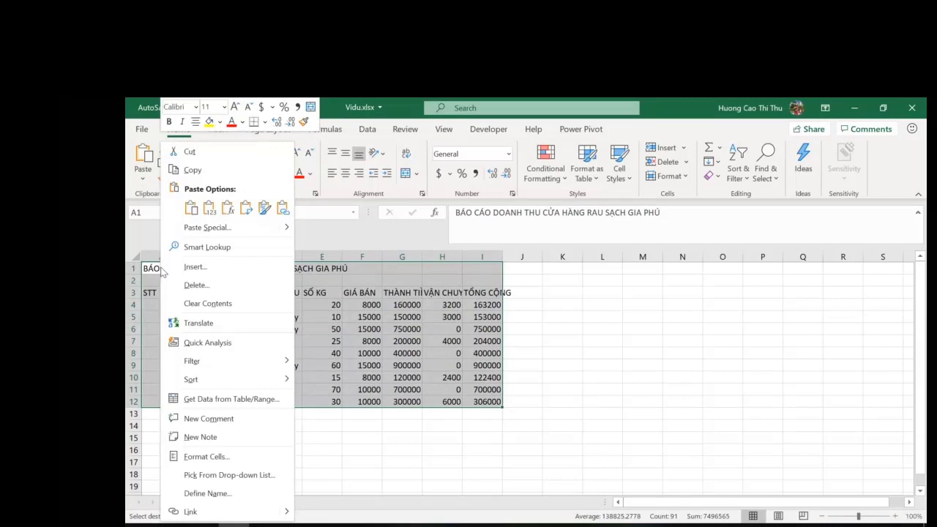
pyautogui.click(265, 208)
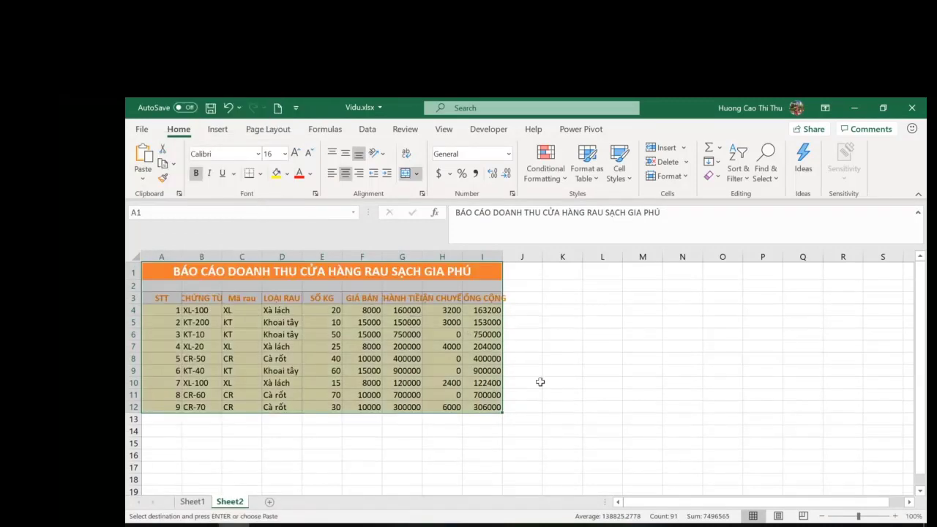
# Autofit columns I and H, and widen columns G, F, D and B on Sheet2.
pyautogui.click(565, 393)
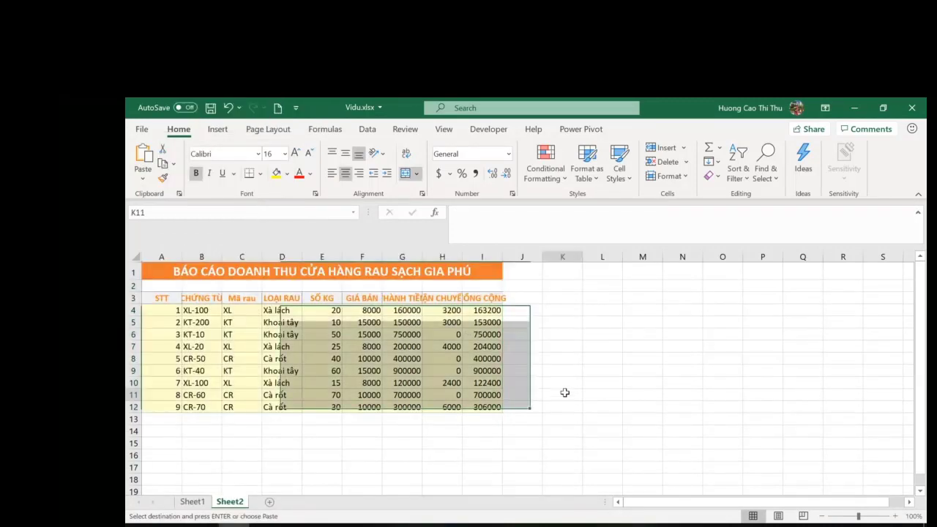
pyautogui.doubleClick(502, 256)
pyautogui.doubleClick(462, 257)
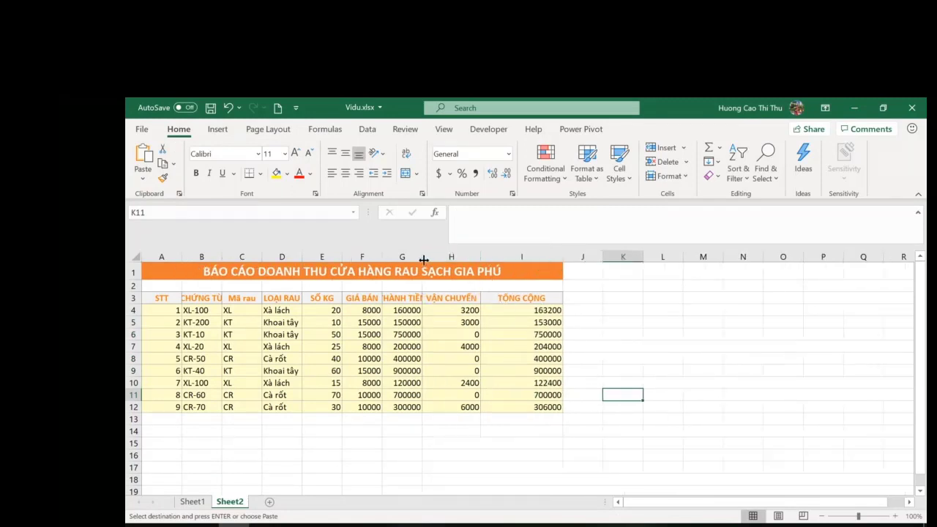
pyautogui.moveTo(423, 257); pyautogui.dragTo(460, 262)
pyautogui.moveTo(382, 257); pyautogui.dragTo(401, 256)
pyautogui.moveTo(301, 256); pyautogui.dragTo(329, 258)
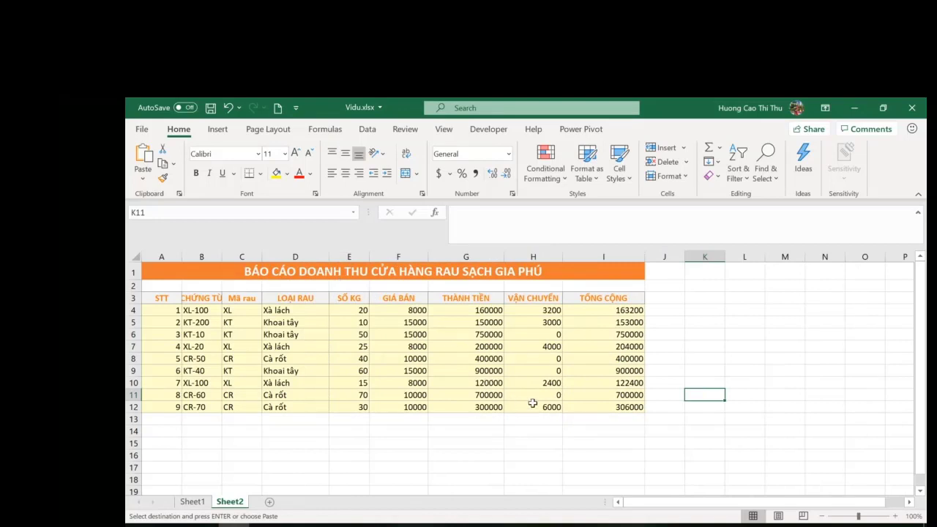
pyautogui.click(260, 454)
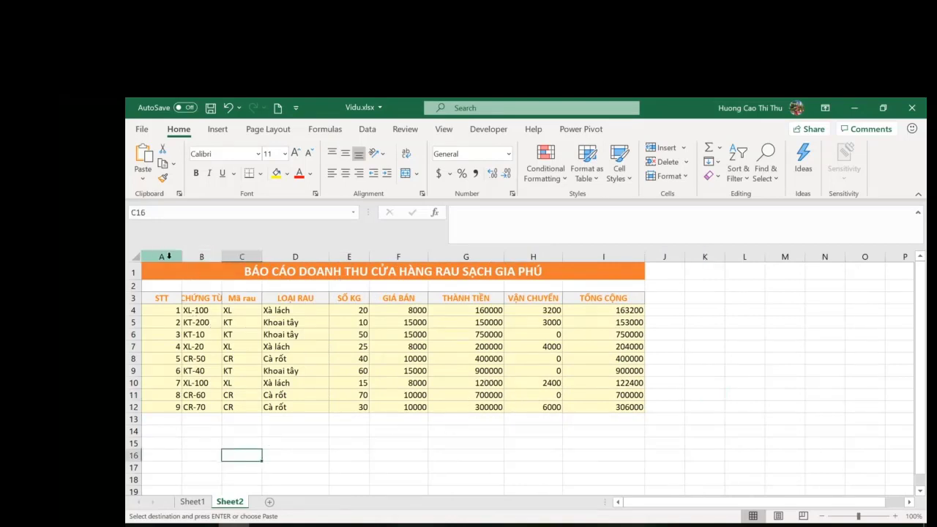
pyautogui.moveTo(222, 256); pyautogui.dragTo(248, 257)
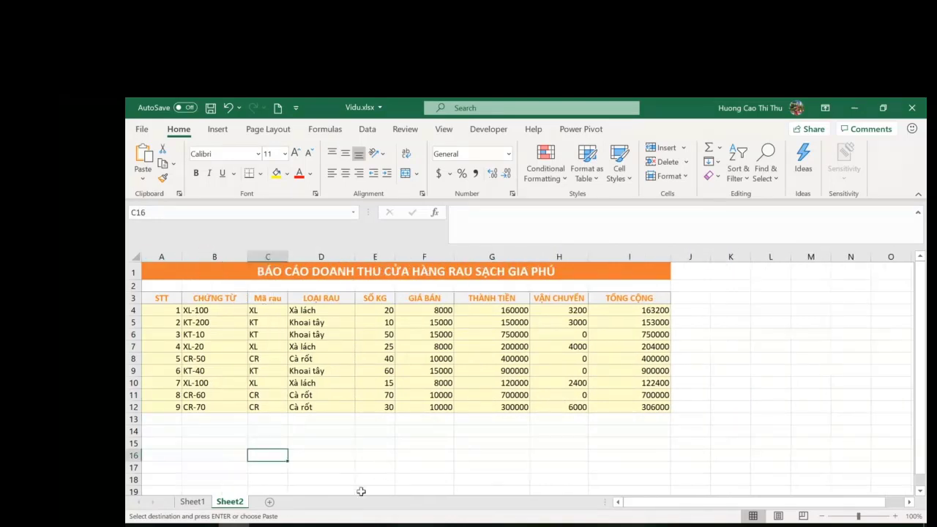
pyautogui.moveTo(234, 525)
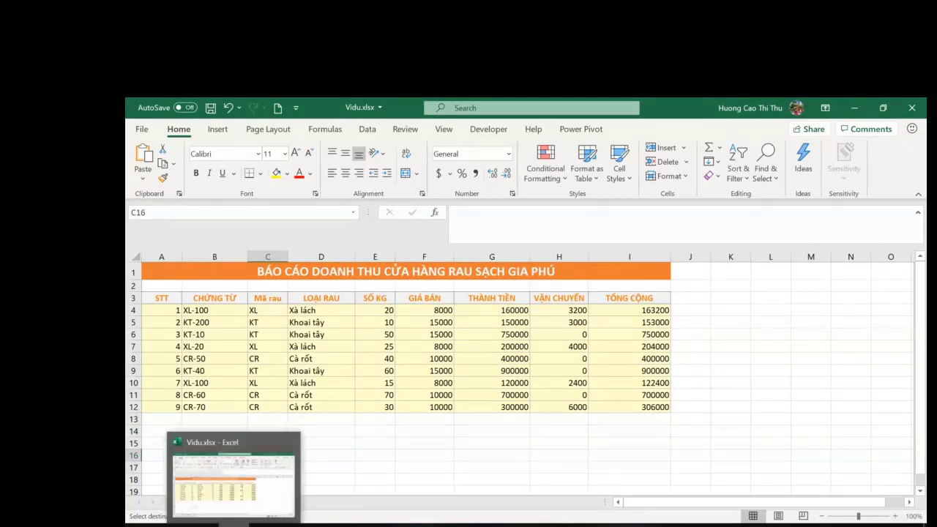
pyautogui.click(469, 444)
pyautogui.click(192, 359)
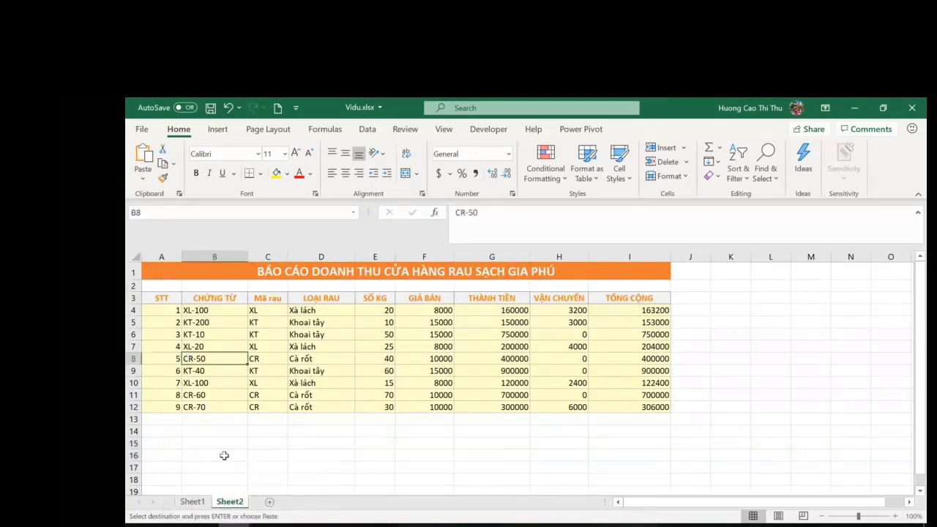
pyautogui.click(192, 502)
pyautogui.scroll(-2, 359, 423)
pyautogui.scroll(-3, 359, 422)
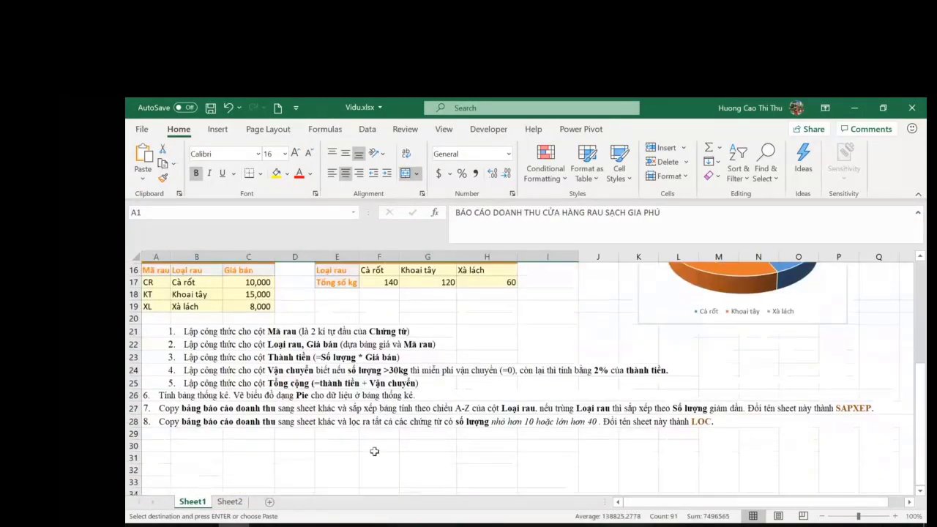
pyautogui.click(379, 455)
pyautogui.click(132, 406)
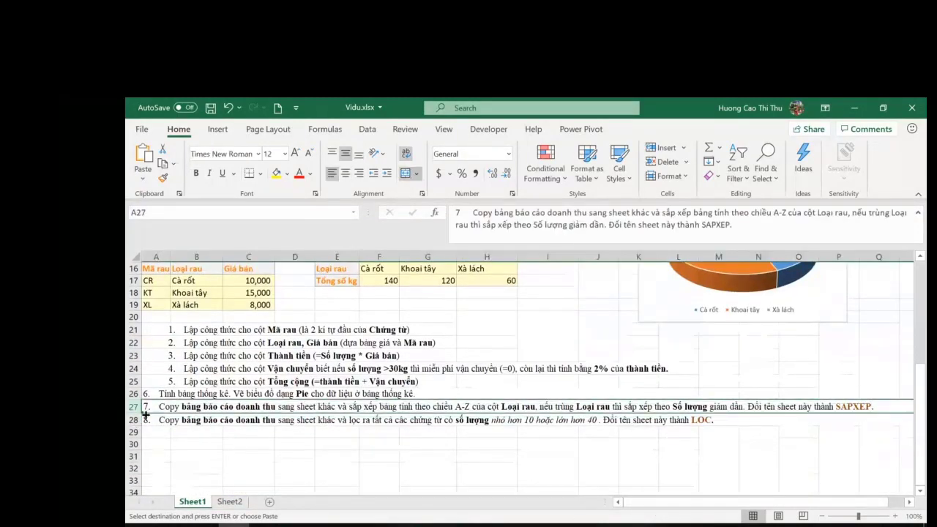
pyautogui.click(896, 423)
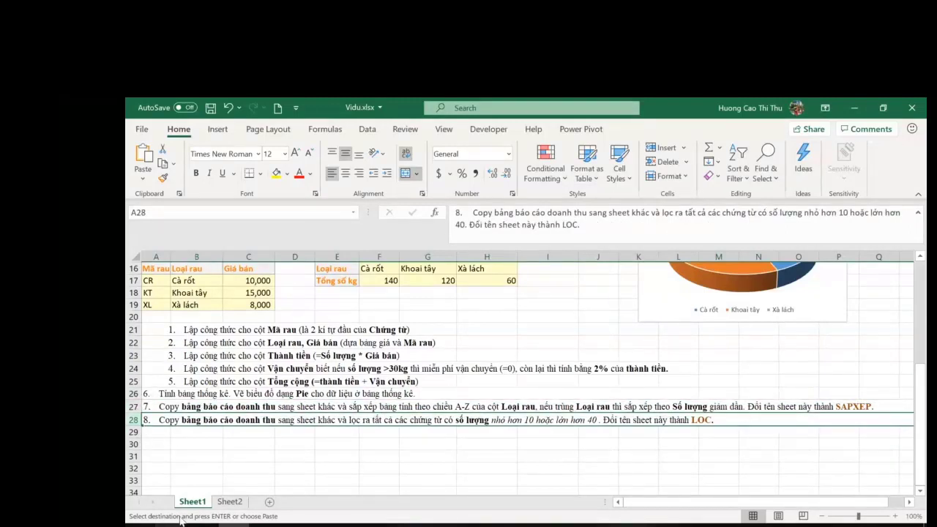
pyautogui.click(229, 501)
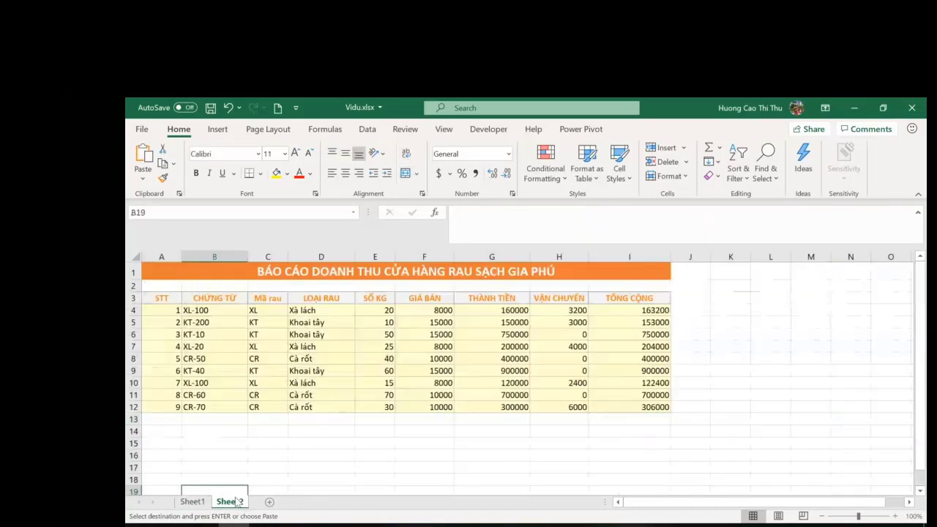
pyautogui.click(503, 350)
pyautogui.click(318, 350)
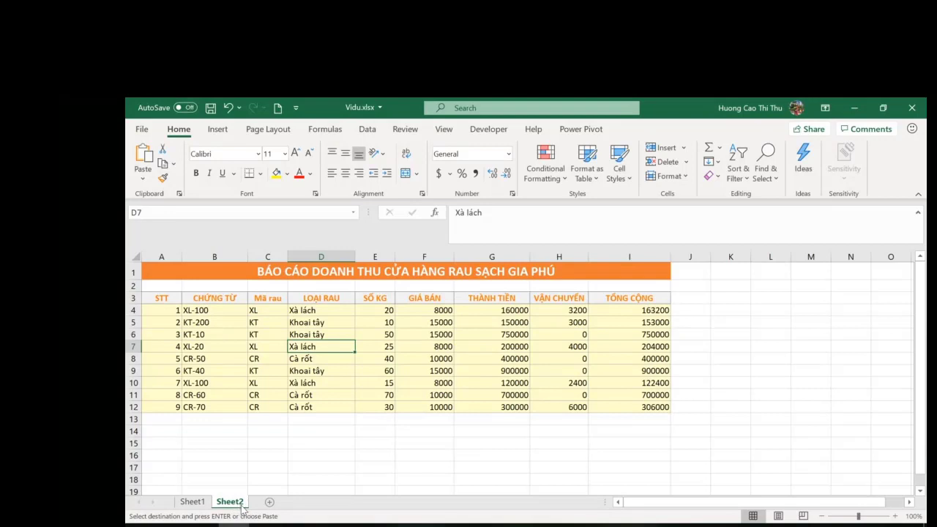
# Duplicate Sheet2, rename the original SAPXEP and the copy LOC.
pyautogui.moveTo(235, 505); pyautogui.dragTo(261, 493)
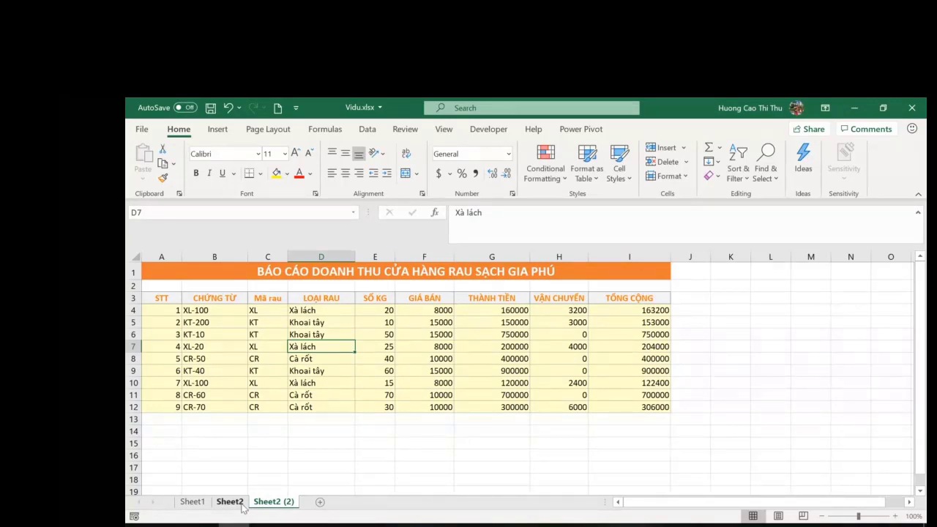
pyautogui.click(233, 502)
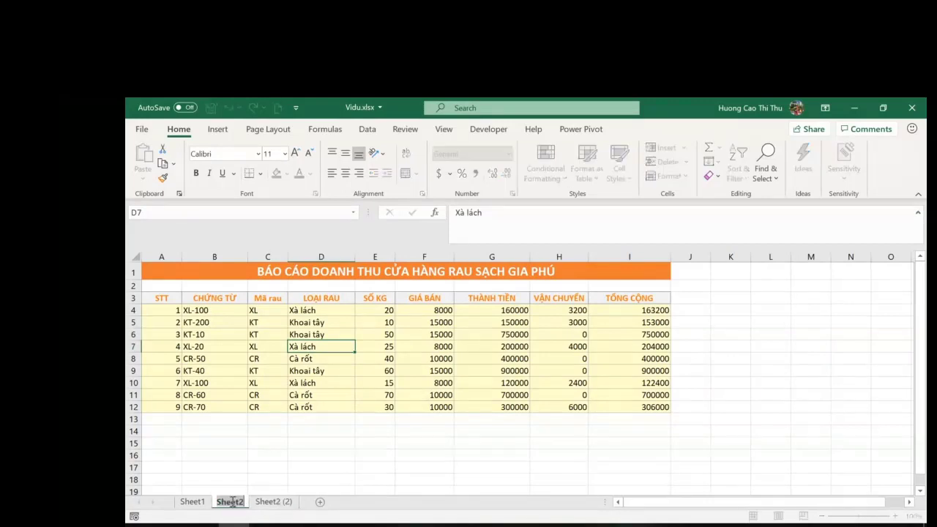
pyautogui.doubleClick(232, 502)
pyautogui.write('SAP')
pyautogui.write('XEP')
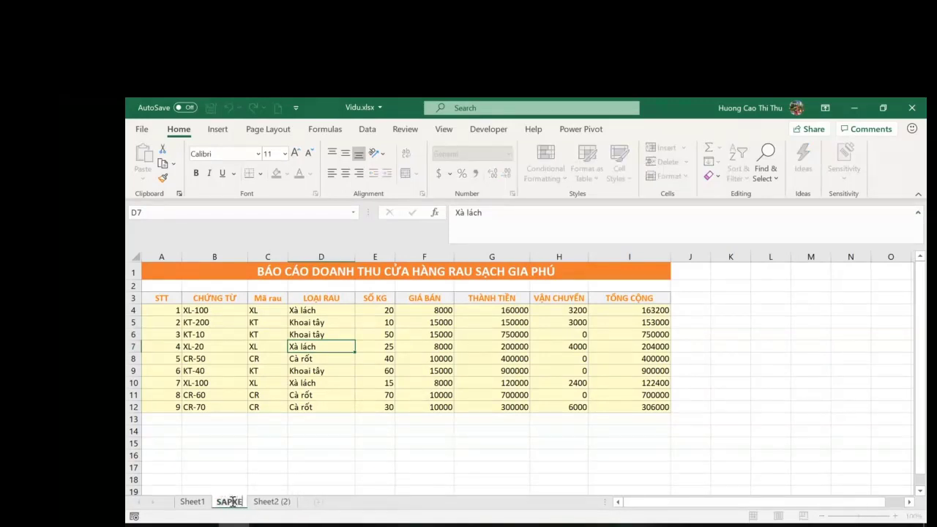
pyautogui.click(276, 502)
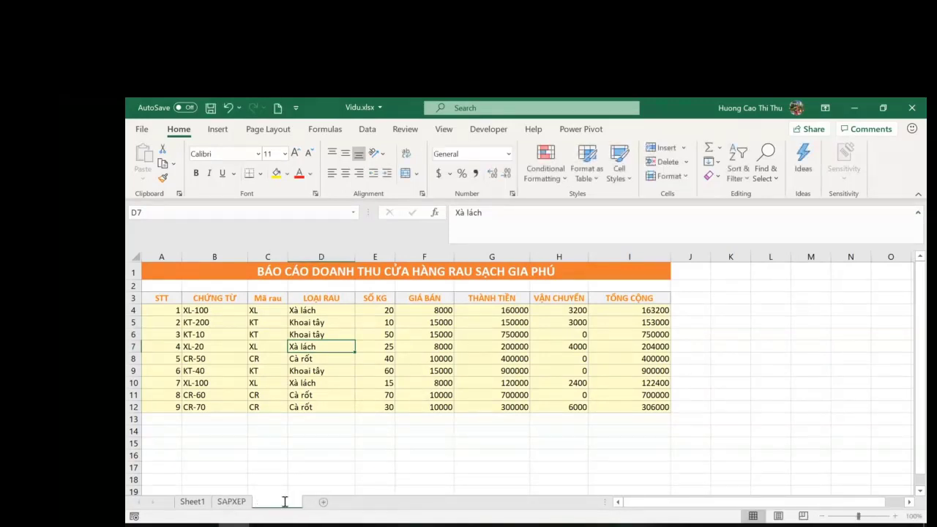
pyautogui.doubleClick(276, 501)
pyautogui.write('LOC')
pyautogui.press('Return')
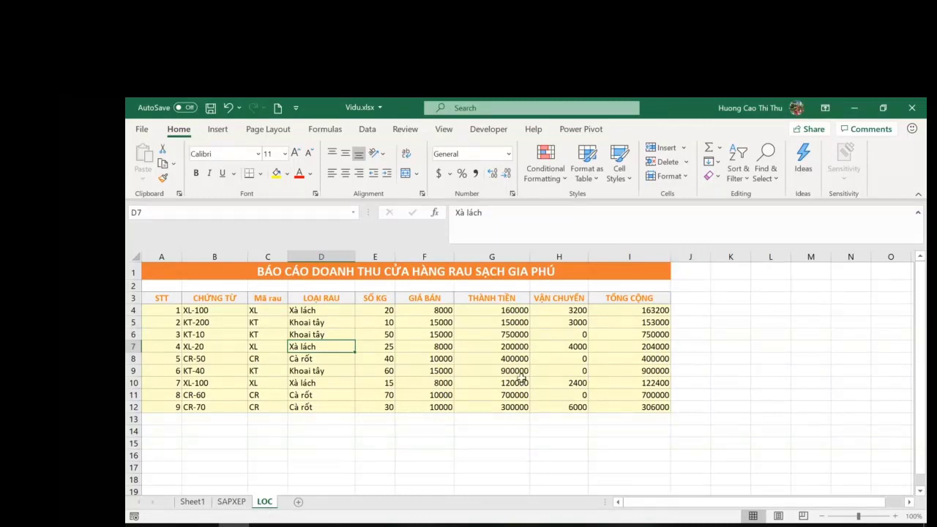
# Reread task 7 on Sheet1, then return to the SAPXEP sheet.
pyautogui.click(240, 504)
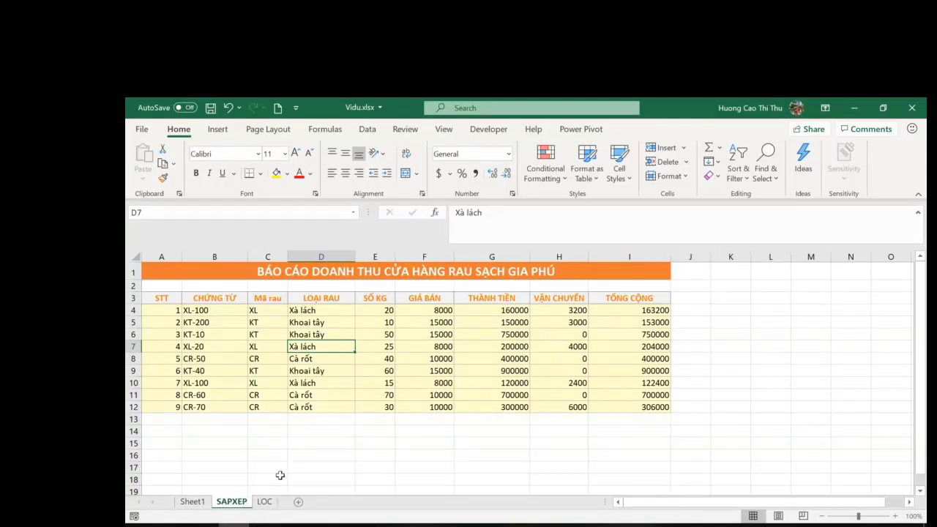
pyautogui.click(192, 504)
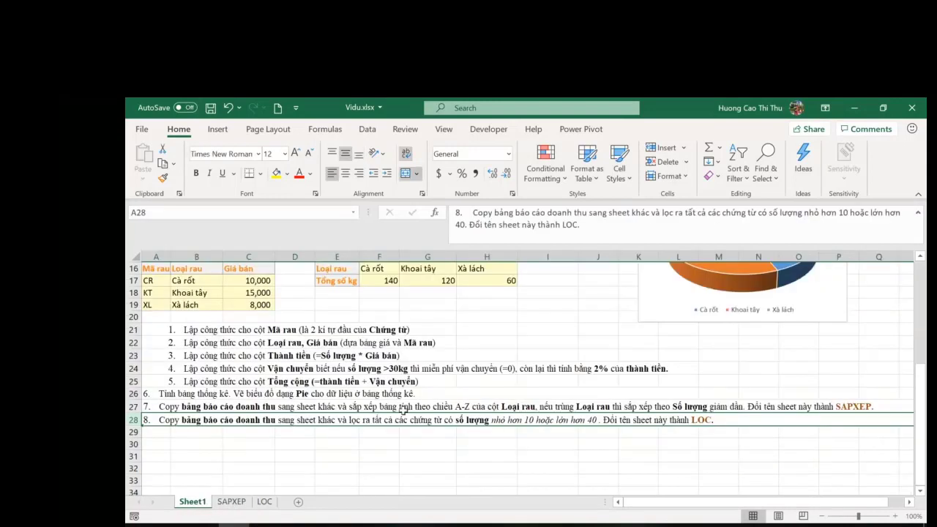
pyautogui.click(139, 407)
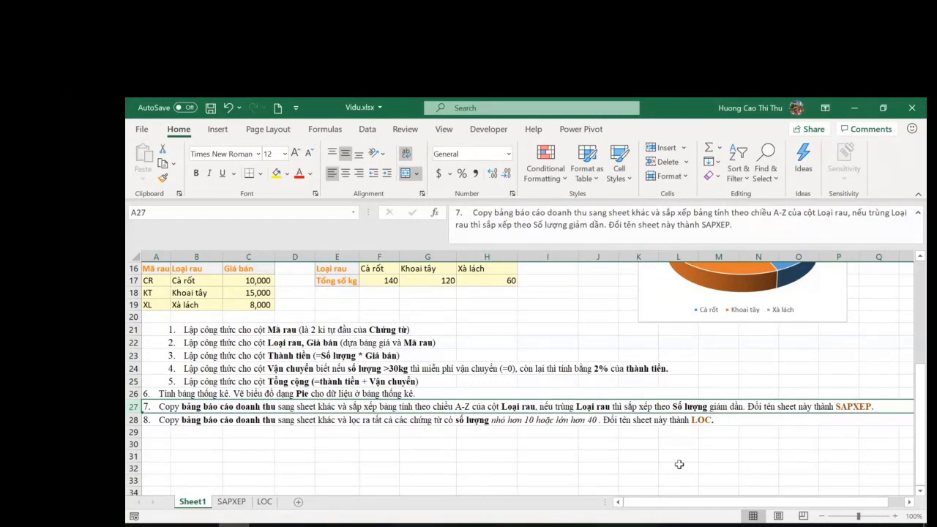
pyautogui.click(232, 502)
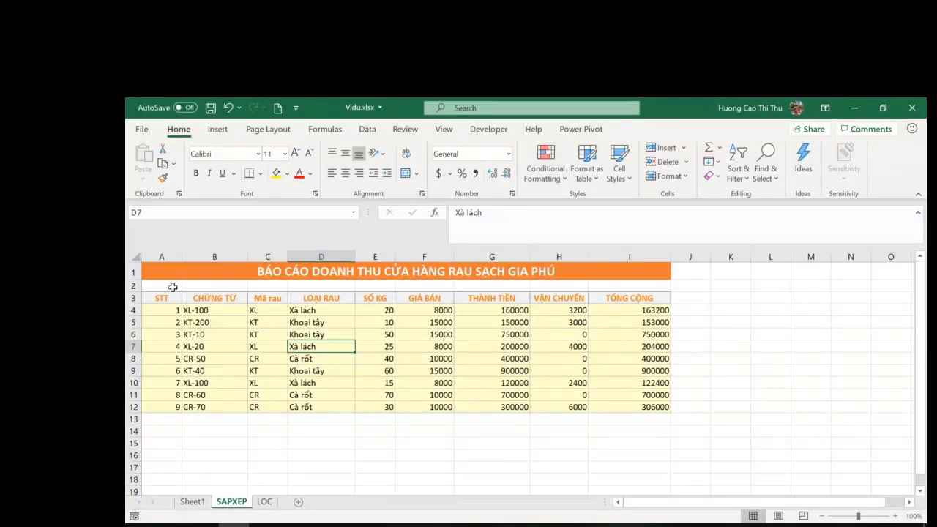
# Narrow column A, select the table B3:I12, and start a Custom Sort.
pyautogui.moveTo(182, 257); pyautogui.dragTo(166, 254)
pyautogui.moveTo(178, 298); pyautogui.dragTo(645, 408)
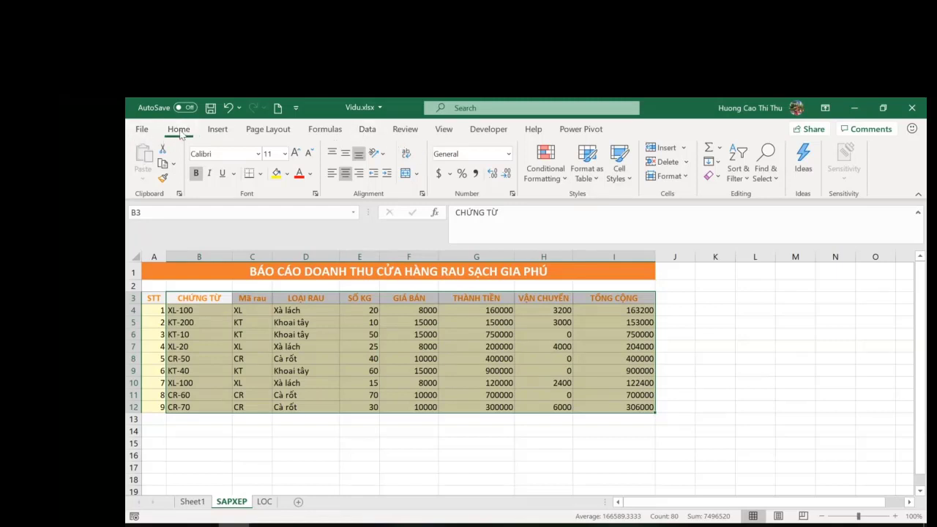
pyautogui.click(745, 180)
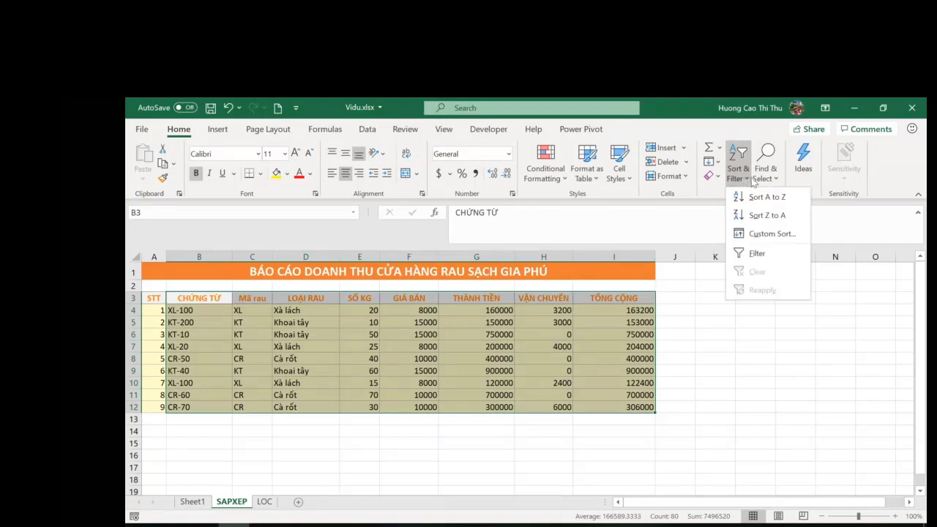
pyautogui.click(789, 235)
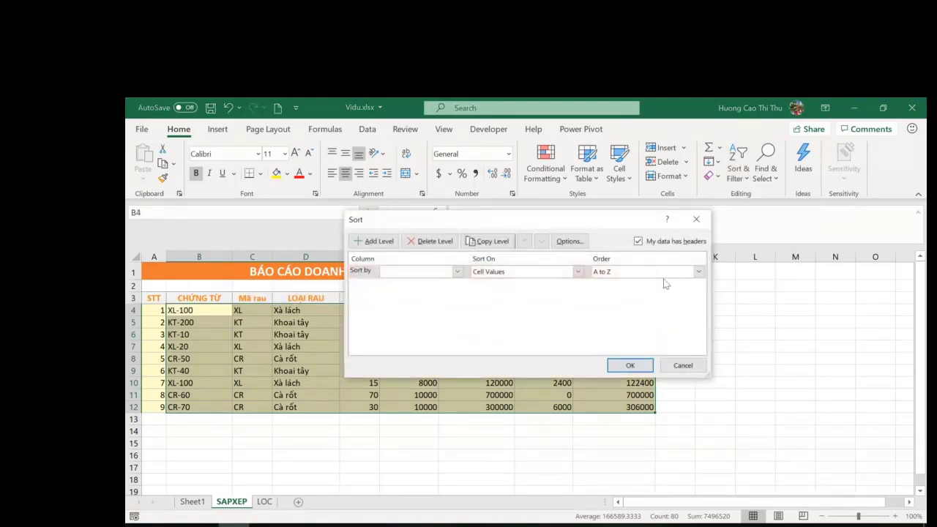
# Sort by LOẠI RAU A to Z, then add a SỐ KG Largest to Smallest level.
pyautogui.click(456, 271)
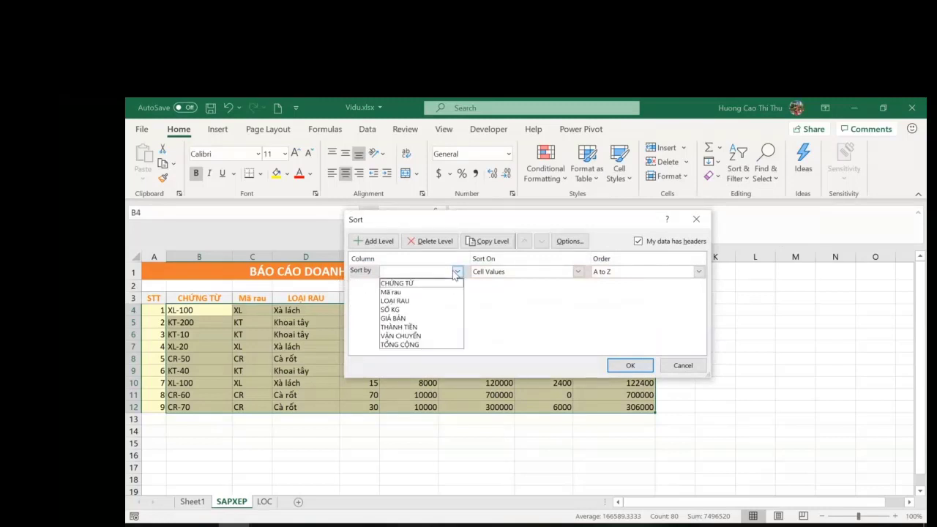
pyautogui.click(424, 301)
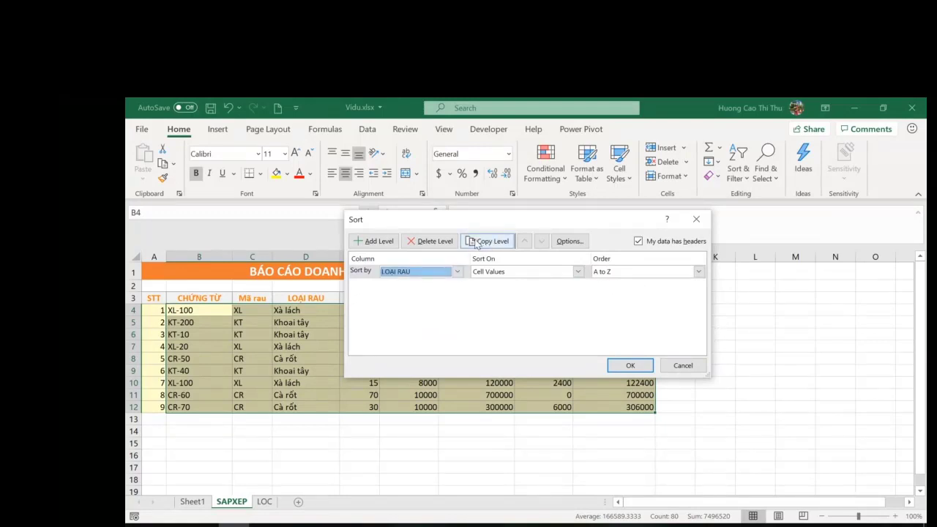
pyautogui.click(373, 243)
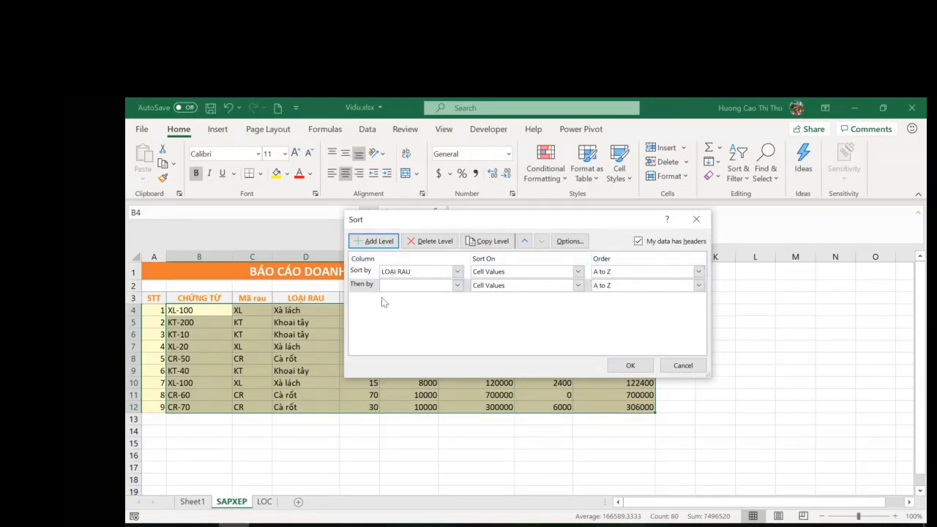
pyautogui.click(456, 286)
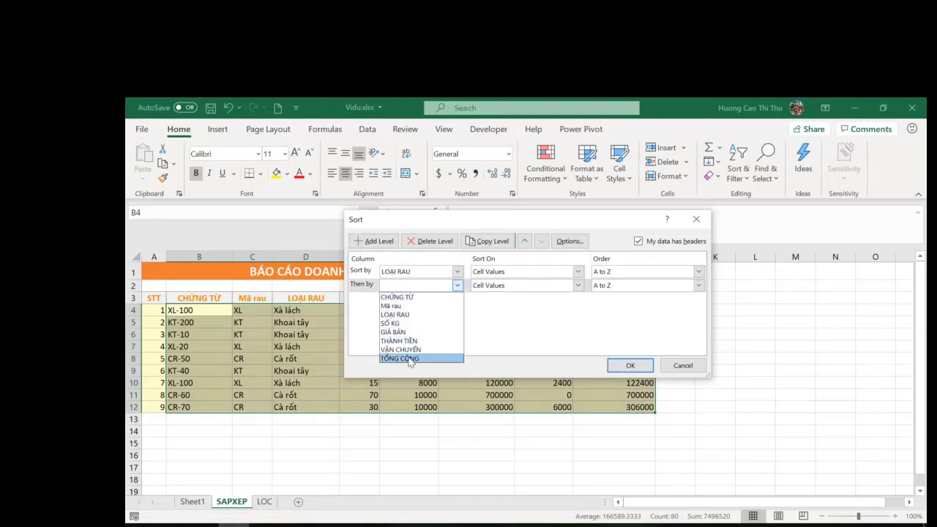
pyautogui.click(392, 323)
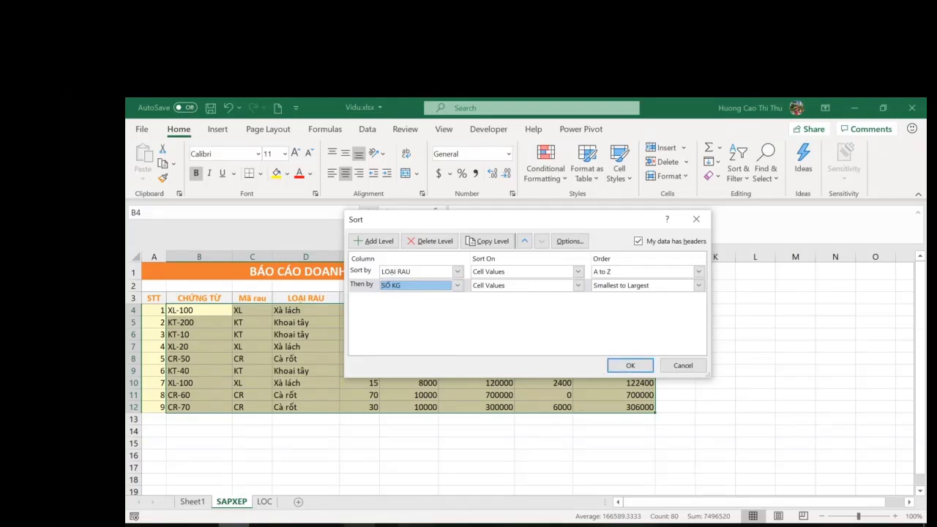
pyautogui.click(699, 285)
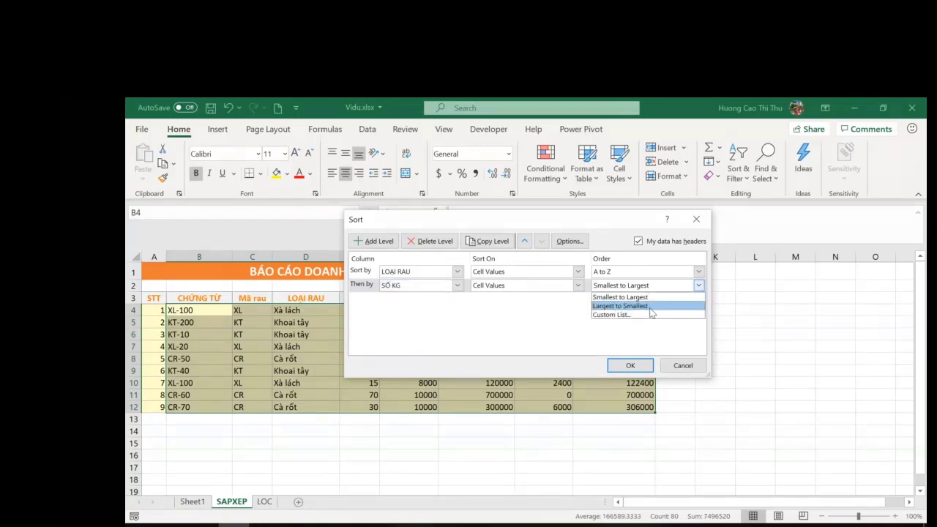
pyautogui.click(650, 306)
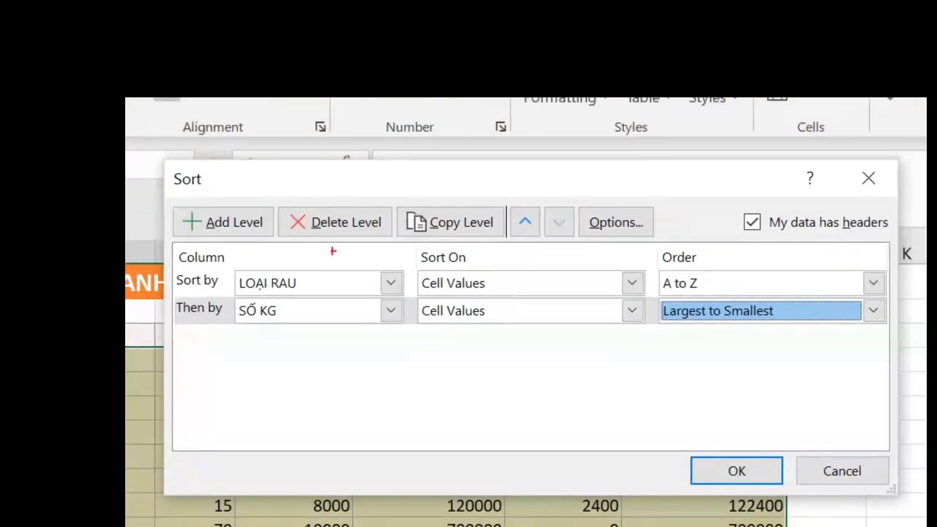
pyautogui.moveTo(311, 276)
pyautogui.mouseDown()
pyautogui.moveTo(637, 292)
pyautogui.moveTo(634, 302)
pyautogui.mouseUp()
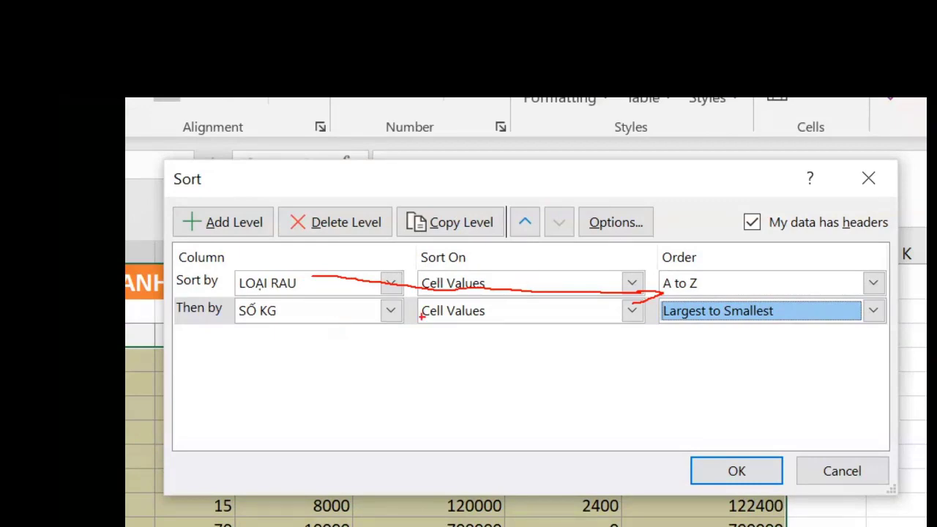
pyautogui.moveTo(320, 300)
pyautogui.mouseDown()
pyautogui.moveTo(465, 323)
pyautogui.moveTo(629, 321)
pyautogui.mouseUp()
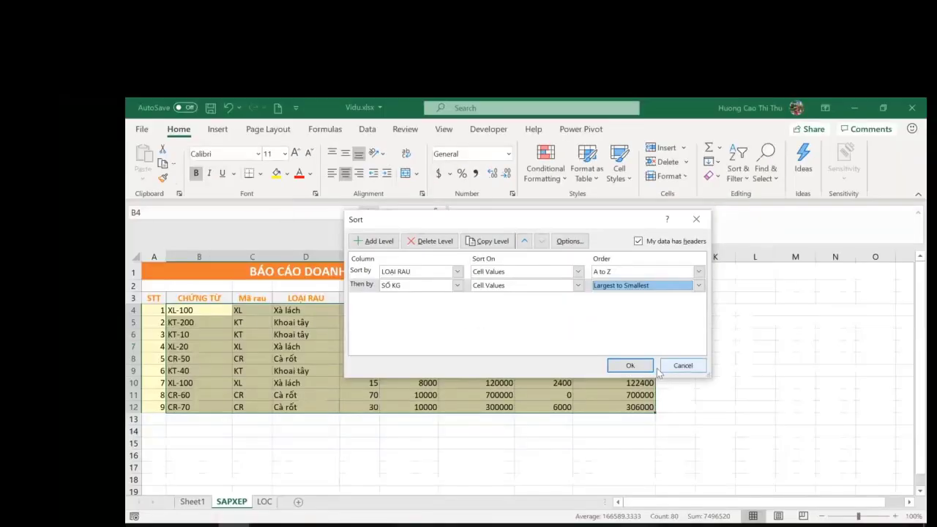
# Apply the two-level sort to the SAPXEP table.
pyautogui.click(737, 471)
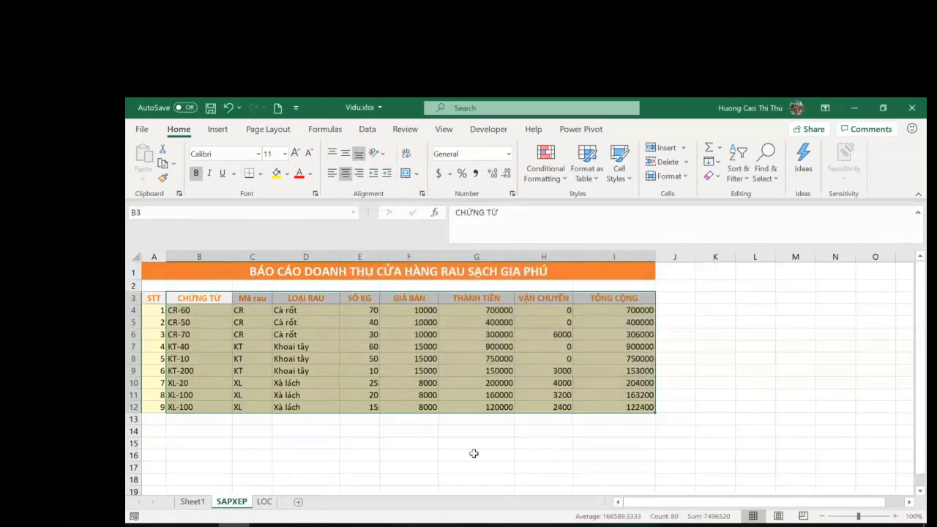
pyautogui.click(419, 448)
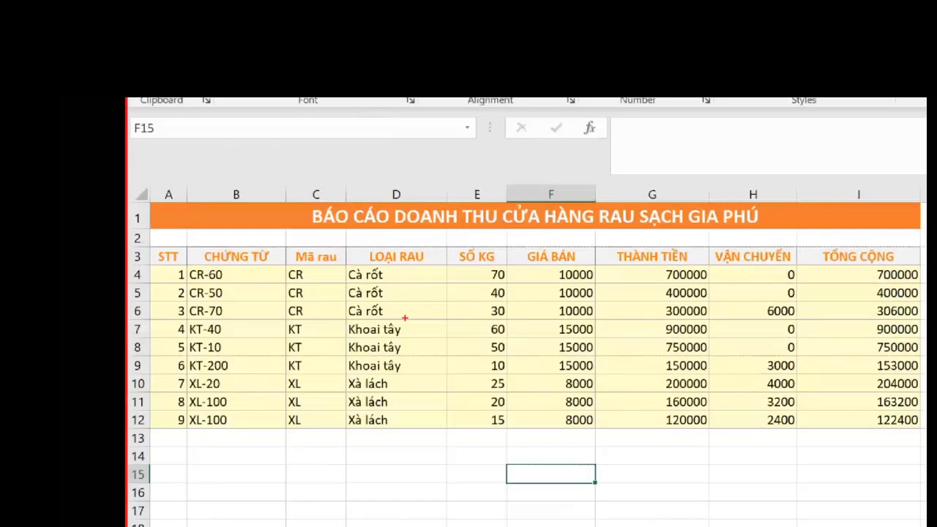
pyautogui.moveTo(422, 319); pyautogui.dragTo(489, 324)
pyautogui.moveTo(397, 370); pyautogui.dragTo(476, 368)
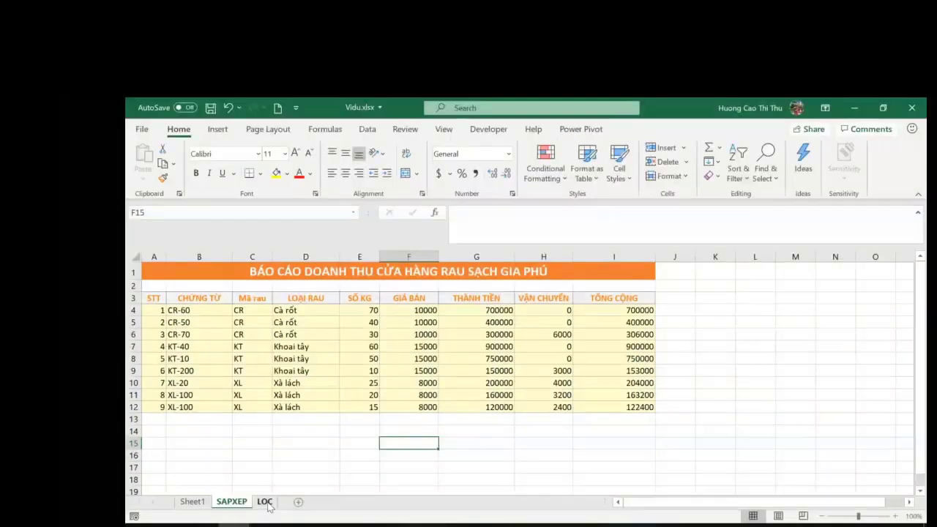
# Check task 8 on Sheet1 against the SAPXEP and LOC sheets, ending on LOC.
pyautogui.click(292, 524)
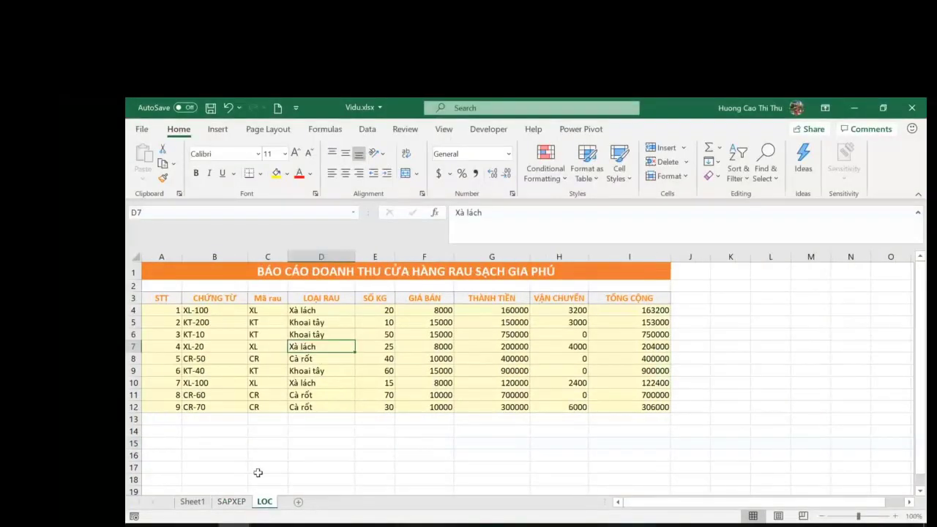
pyautogui.click(191, 502)
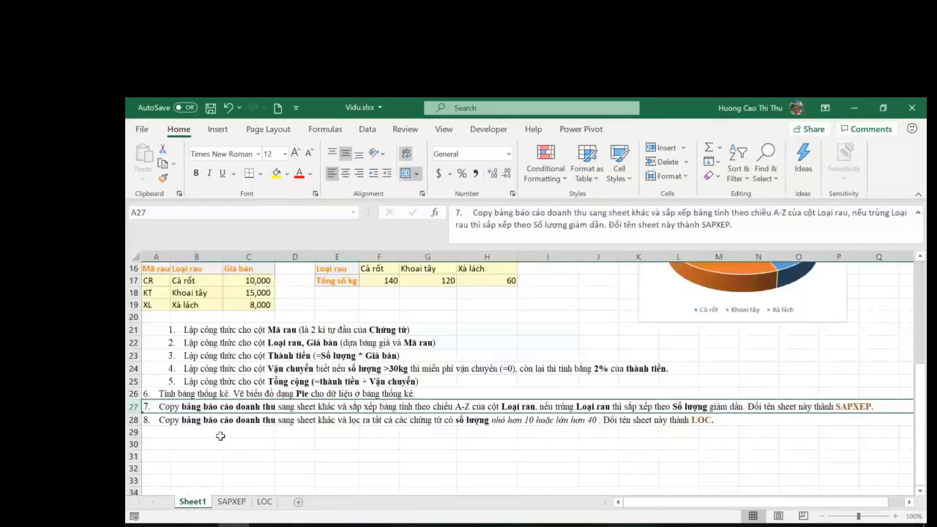
pyautogui.click(136, 420)
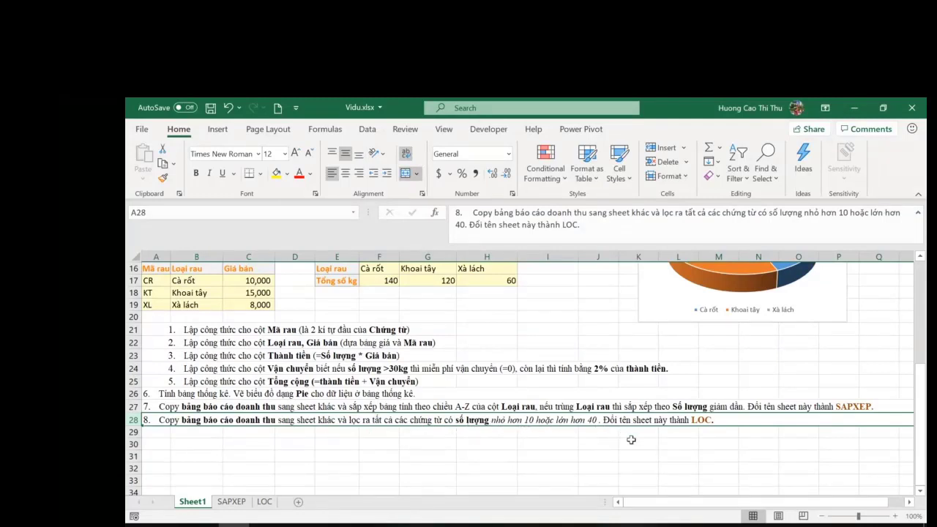
pyautogui.click(266, 505)
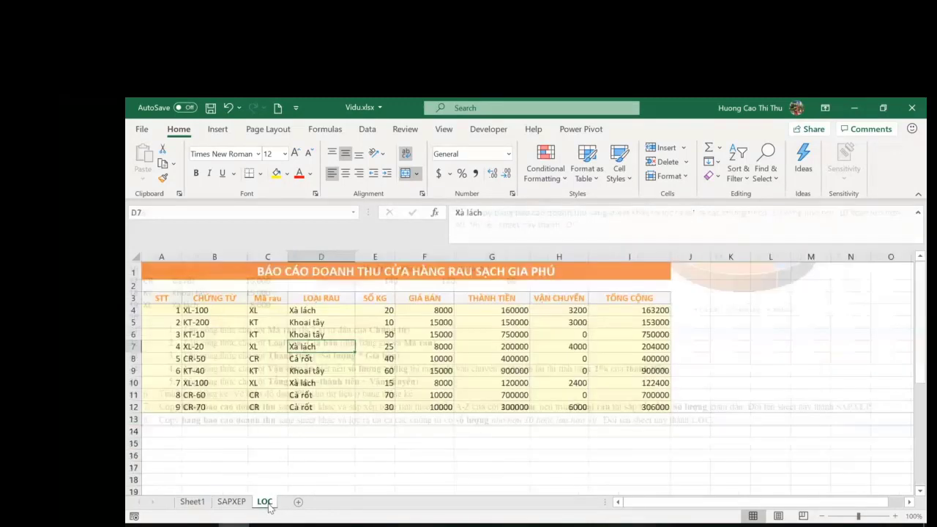
pyautogui.click(521, 479)
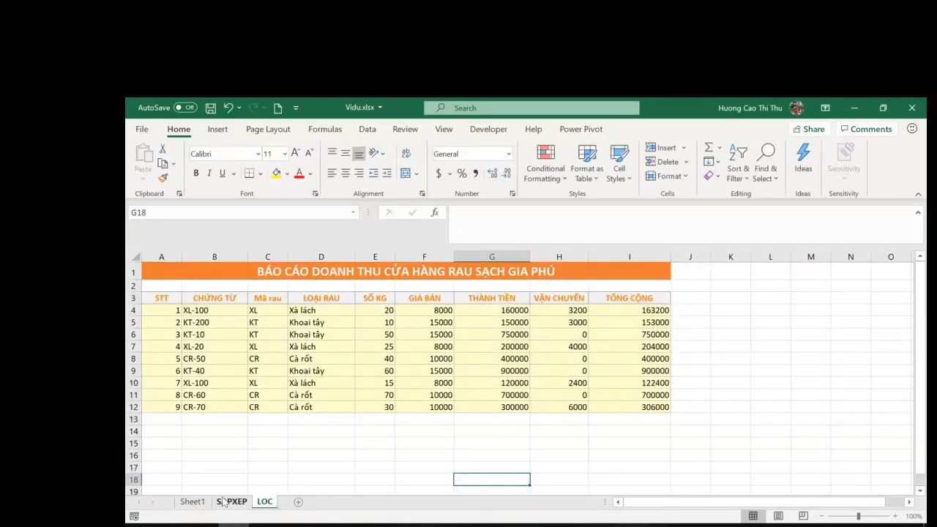
pyautogui.click(191, 503)
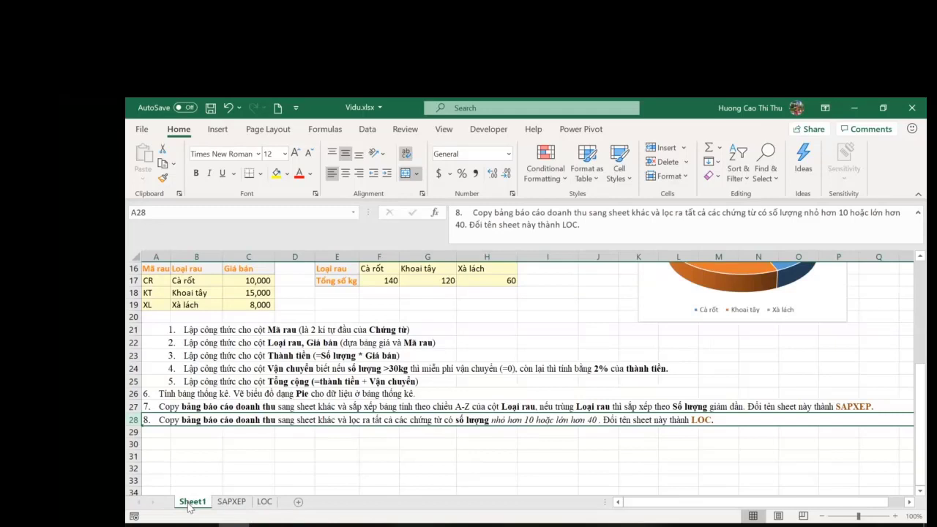
pyautogui.click(232, 502)
pyautogui.click(262, 502)
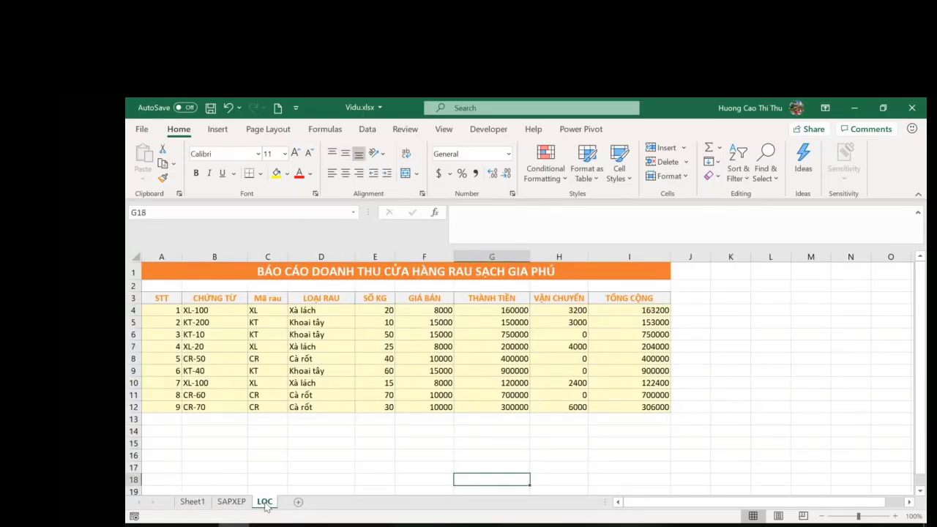
pyautogui.click(202, 511)
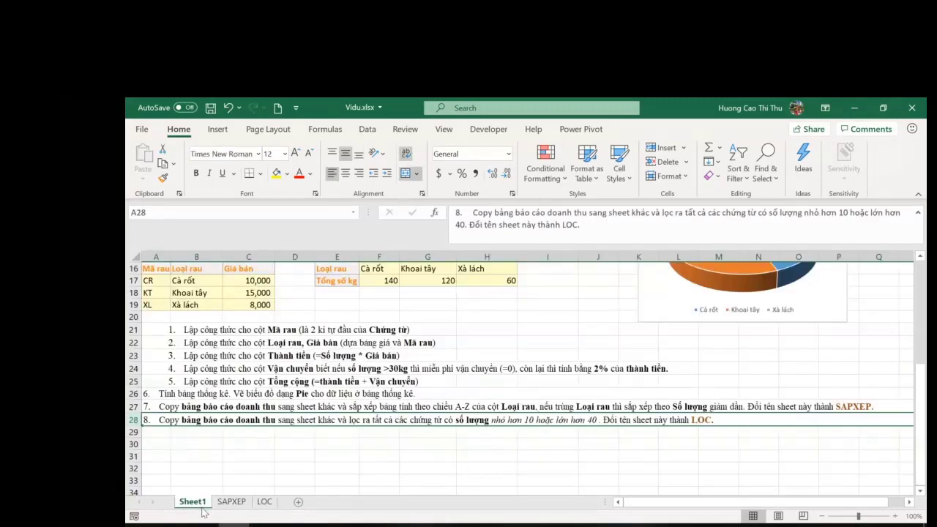
pyautogui.click(265, 504)
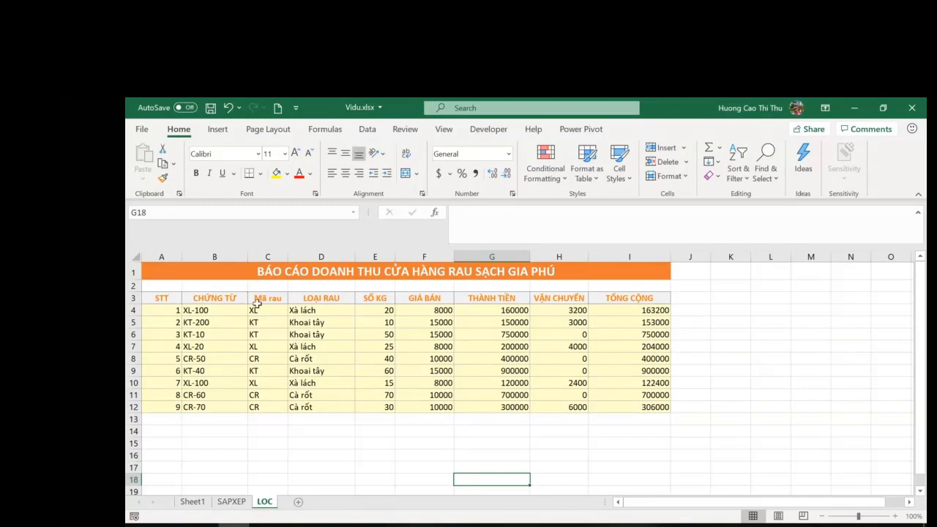
# Turn on Filter for LOC's header row A3:I3 and widen column E for SỐ KG.
pyautogui.click(227, 306)
pyautogui.click(273, 299)
pyautogui.click(337, 298)
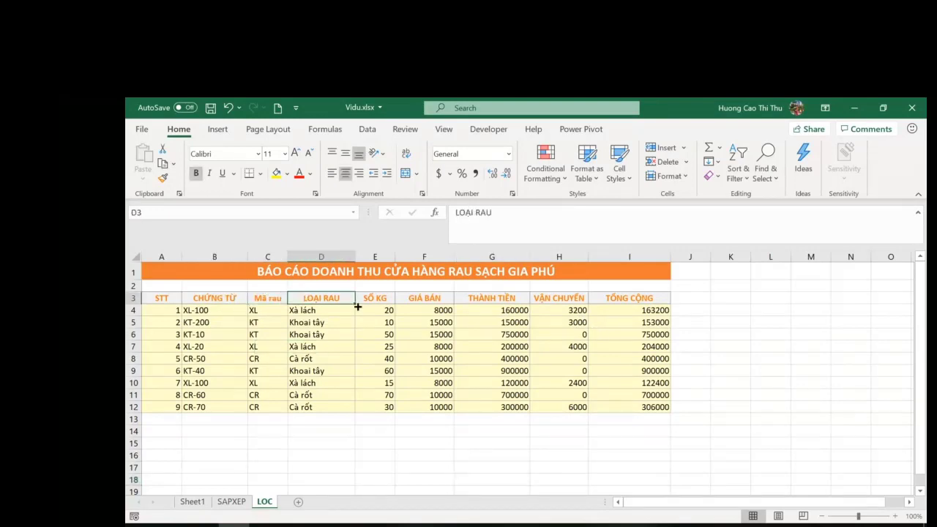
pyautogui.click(376, 299)
pyautogui.click(437, 297)
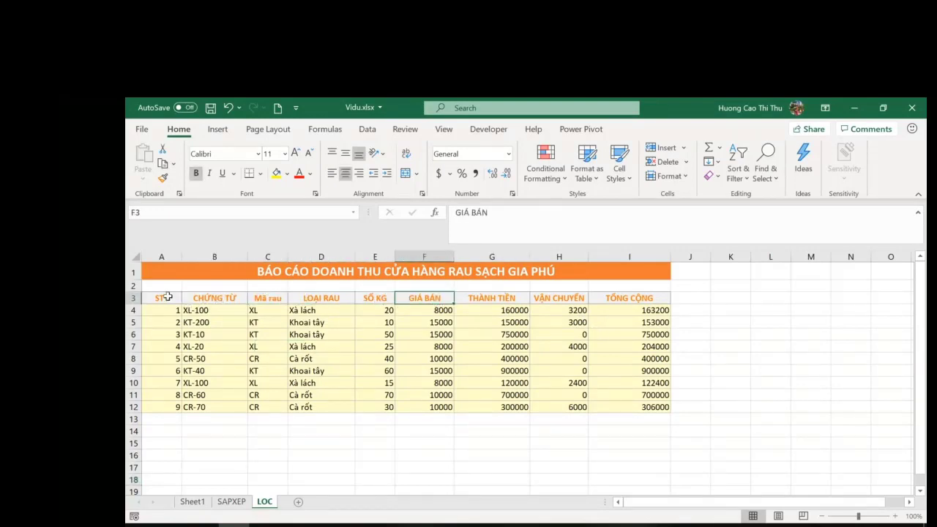
pyautogui.moveTo(157, 296); pyautogui.dragTo(649, 299)
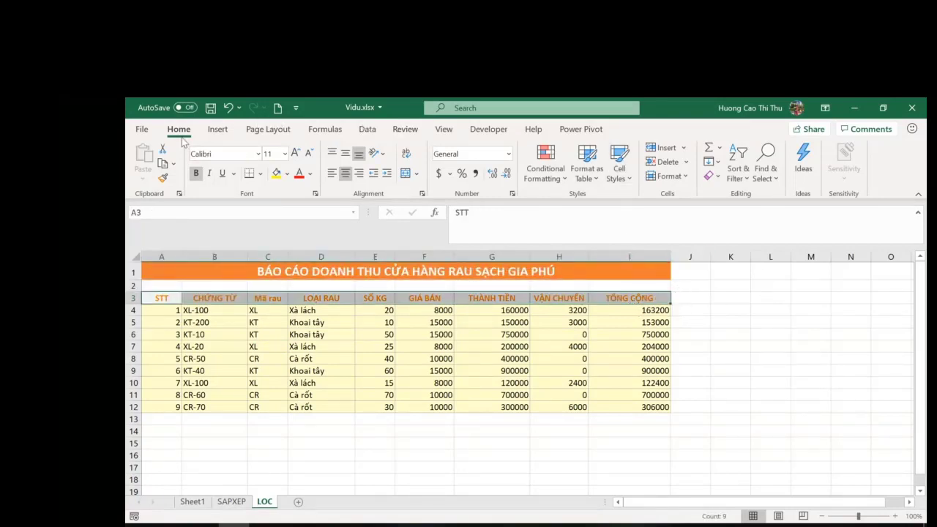
pyautogui.click(747, 184)
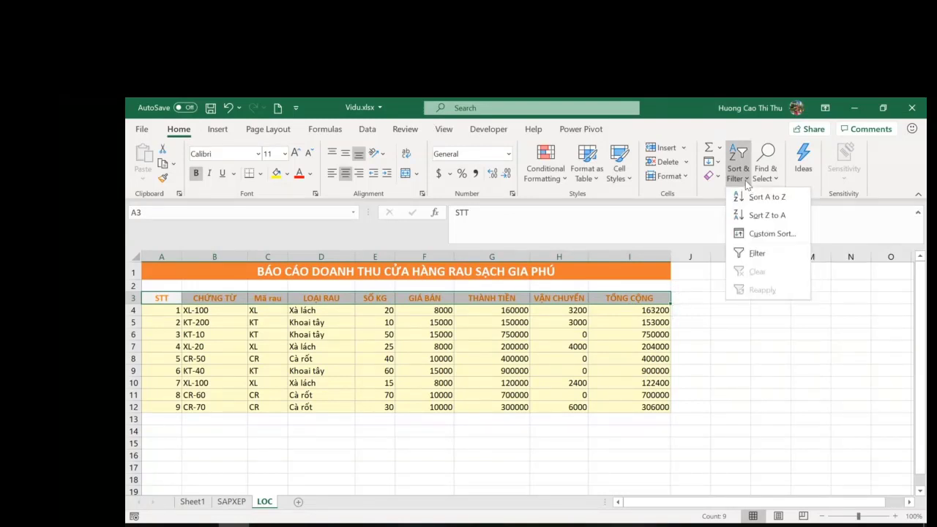
pyautogui.click(764, 254)
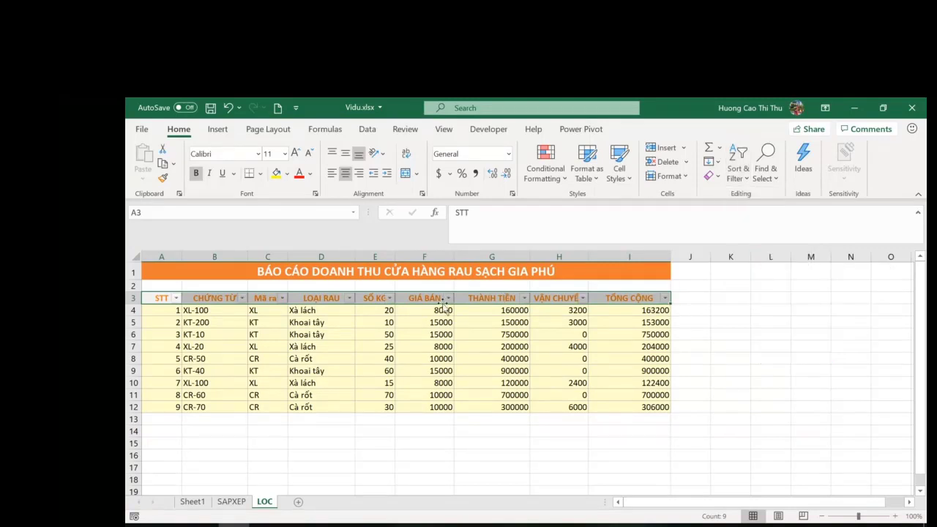
pyautogui.click(360, 360)
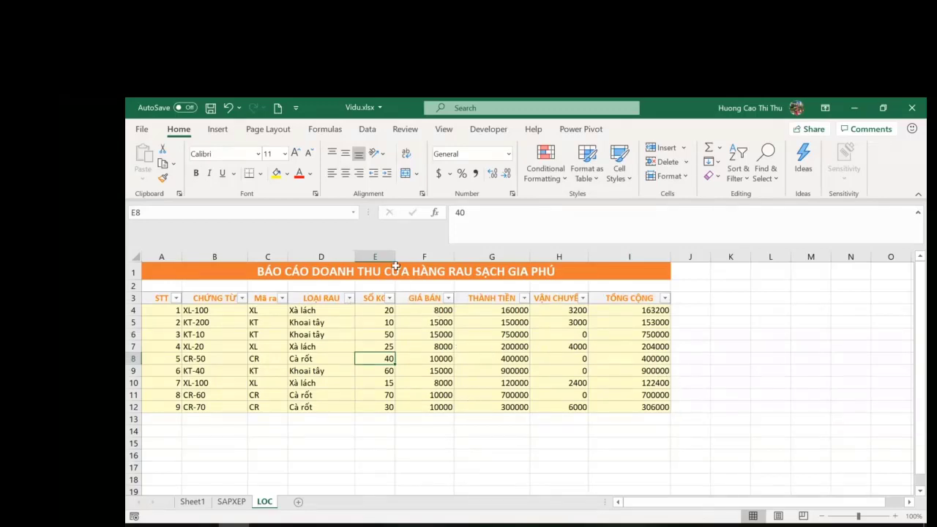
pyautogui.moveTo(395, 256); pyautogui.dragTo(404, 257)
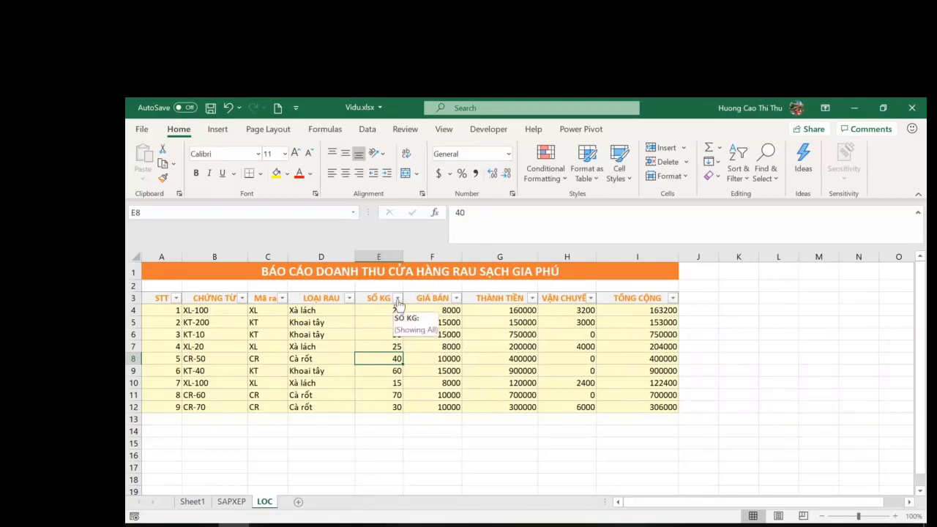
# Open the Custom AutoFilter dialog from the SỐ KG column's Number Filters menu.
pyautogui.click(399, 300)
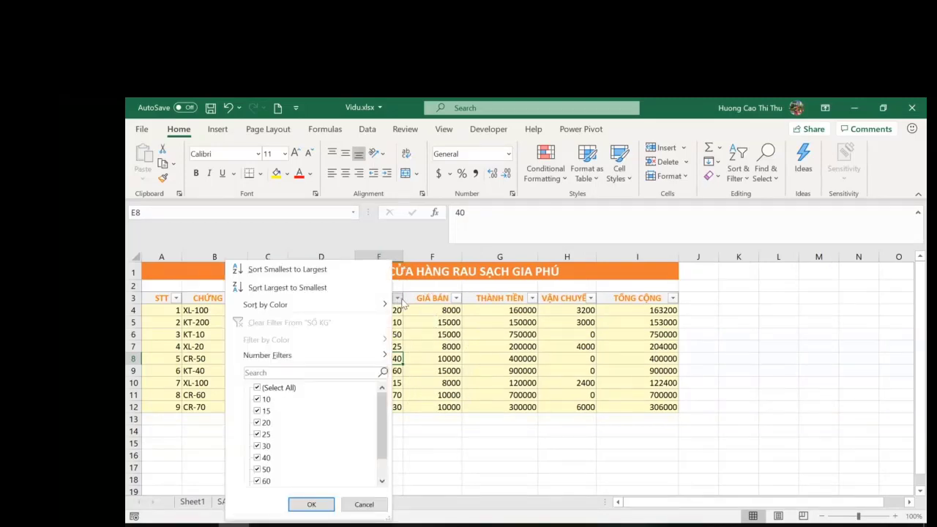
pyautogui.moveTo(313, 359)
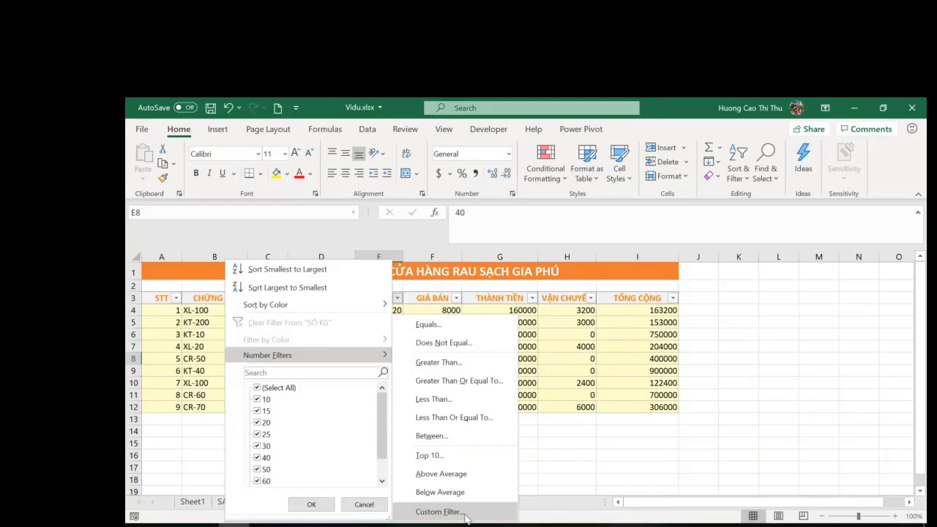
pyautogui.click(466, 516)
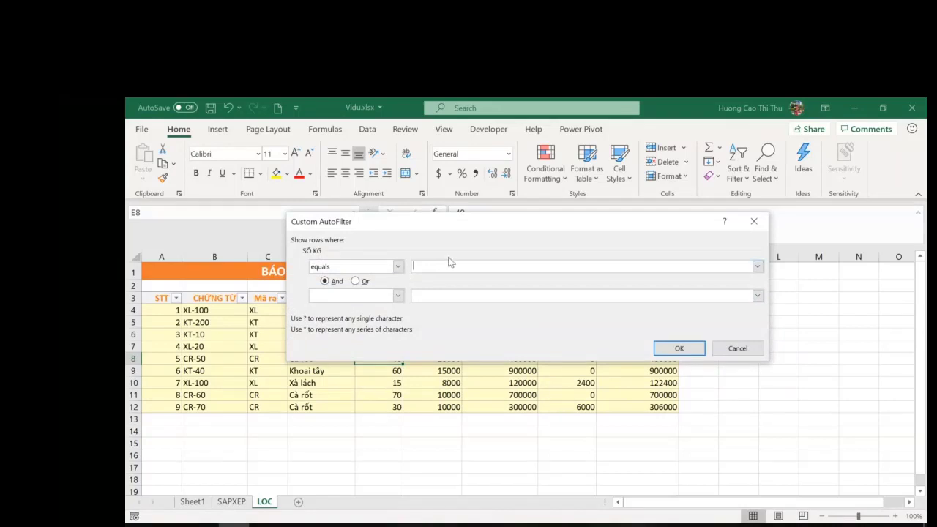
# Filter SỐ KG to 'is less than' 10 Or 'is greater than' 40, leaving 3 of 9 records.
pyautogui.click(398, 267)
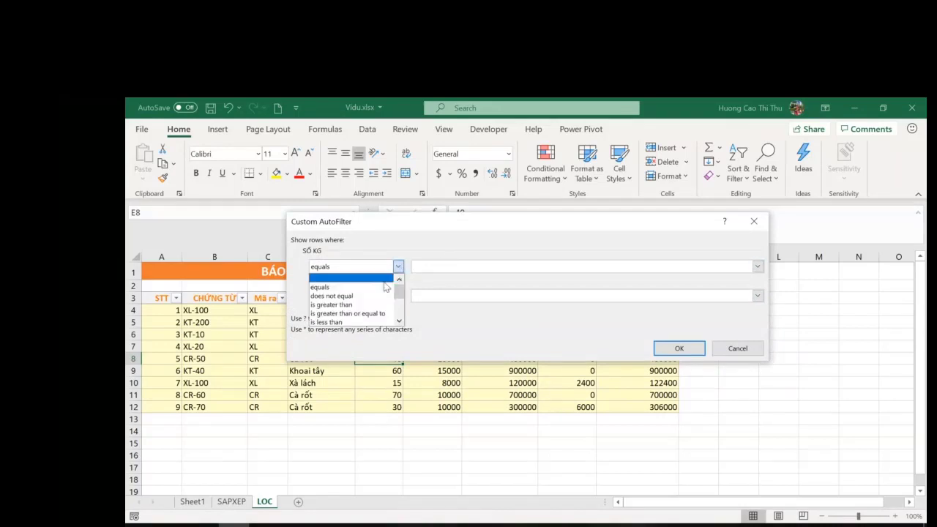
pyautogui.click(346, 322)
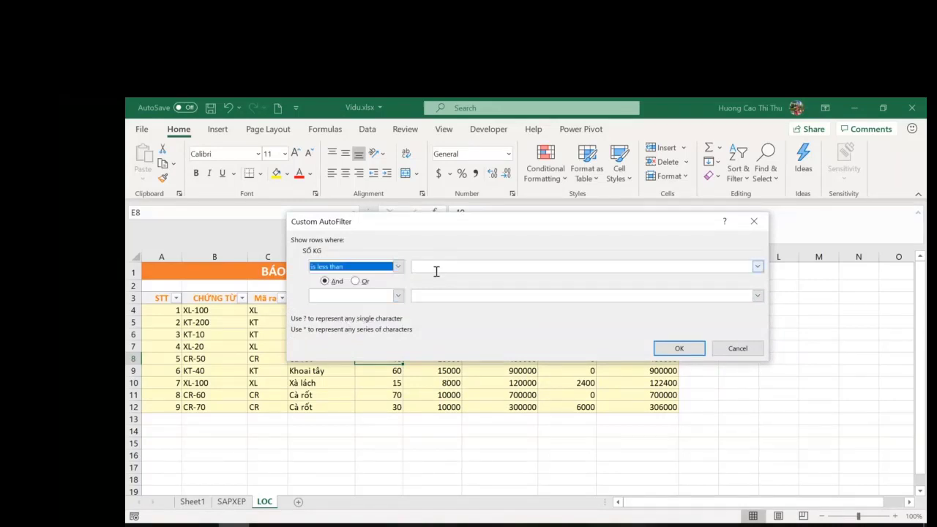
pyautogui.click(434, 268)
pyautogui.write('10')
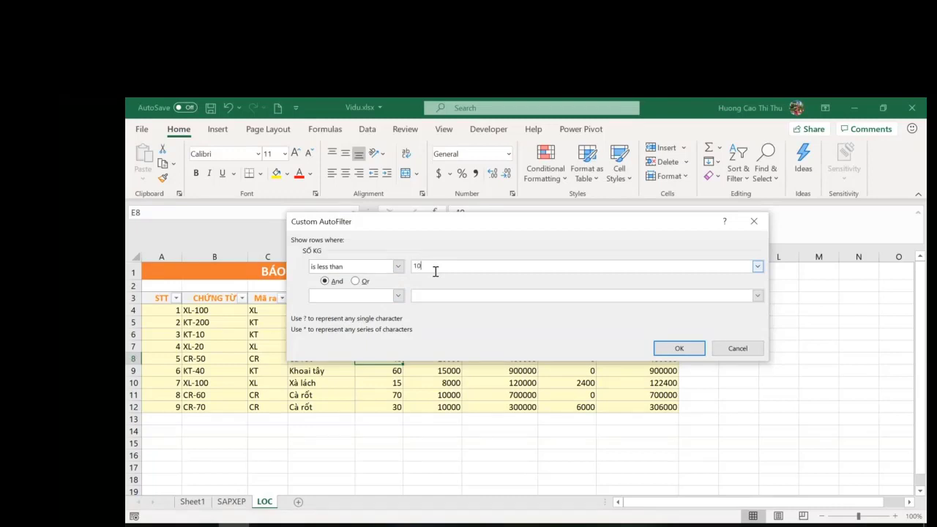
pyautogui.click(356, 281)
pyautogui.click(398, 295)
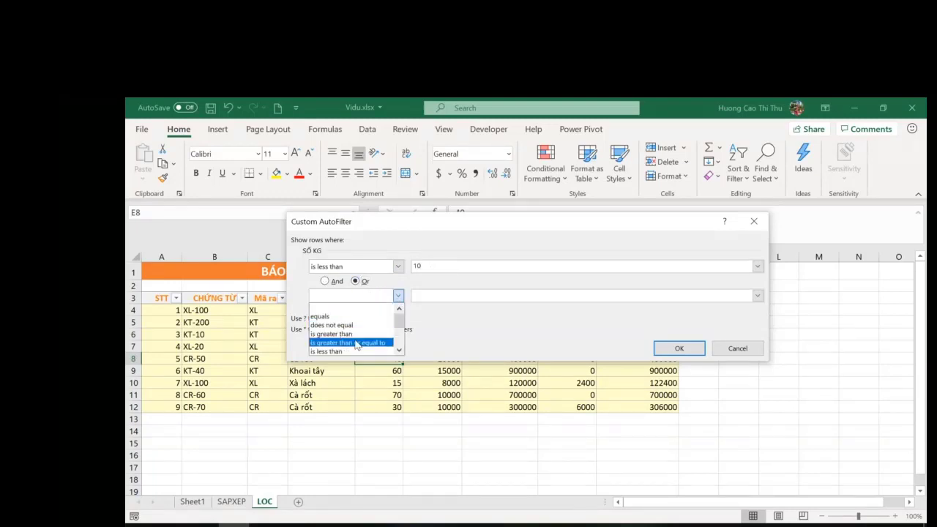
pyautogui.click(352, 334)
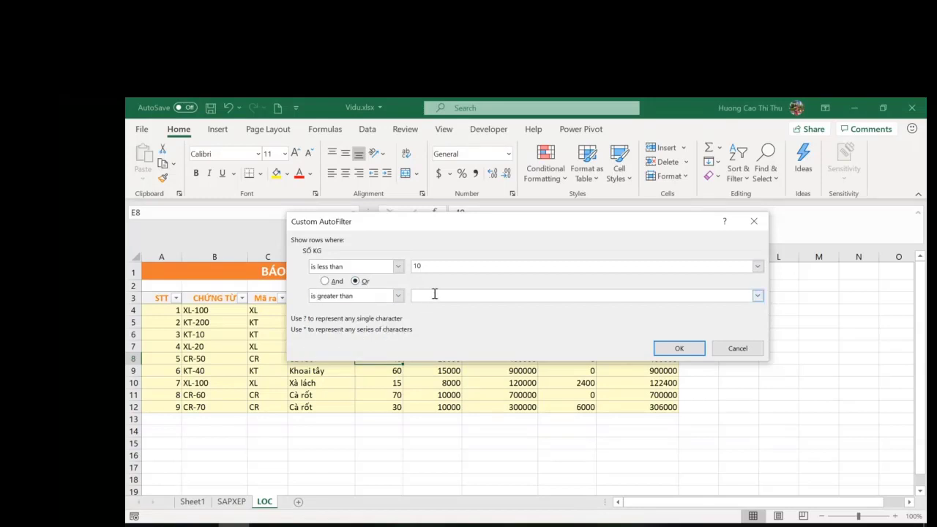
pyautogui.write('40')
pyautogui.click(682, 350)
pyautogui.click(644, 433)
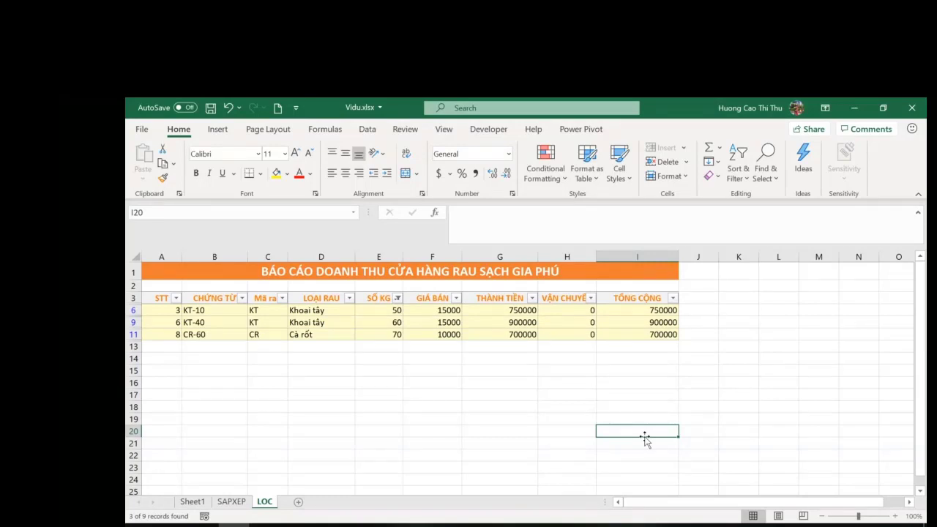
# Minimize Excel and bring the PowerPoint presentation to the front.
pyautogui.click(853, 108)
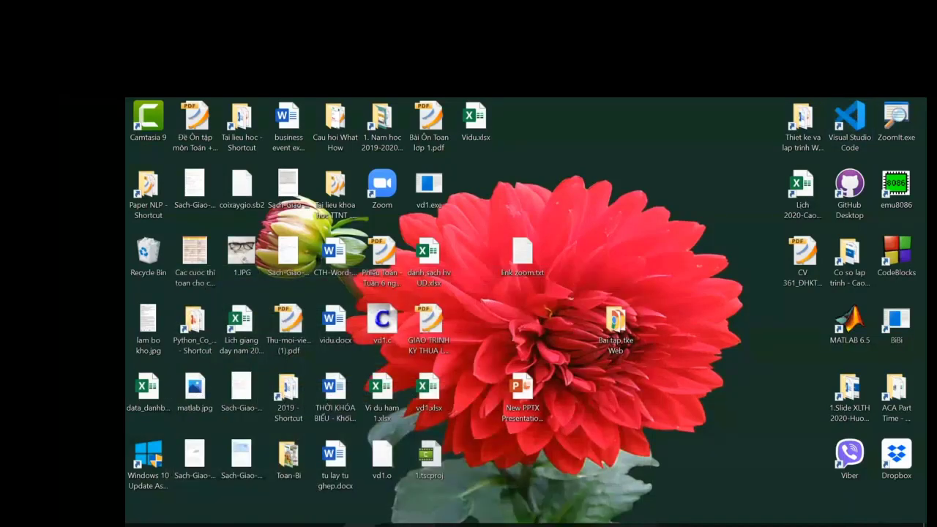
pyautogui.moveTo(421, 521)
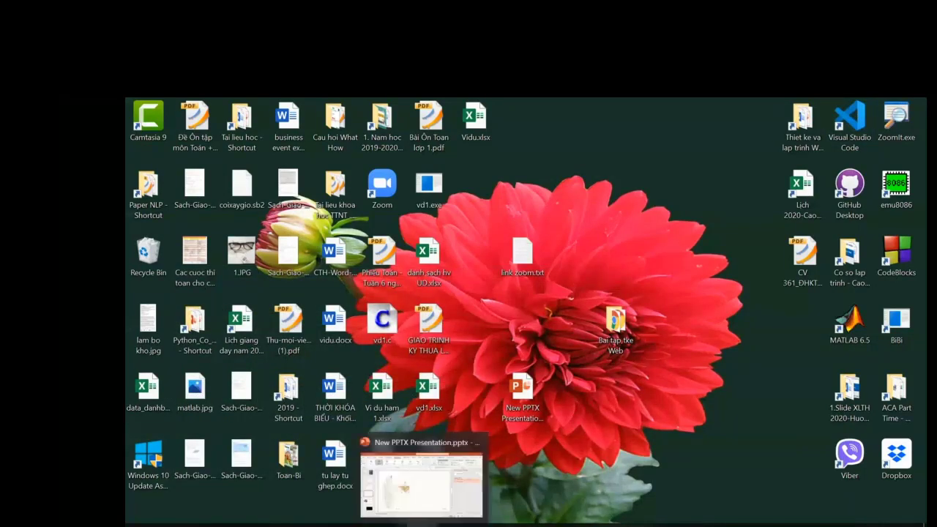
pyautogui.click(420, 492)
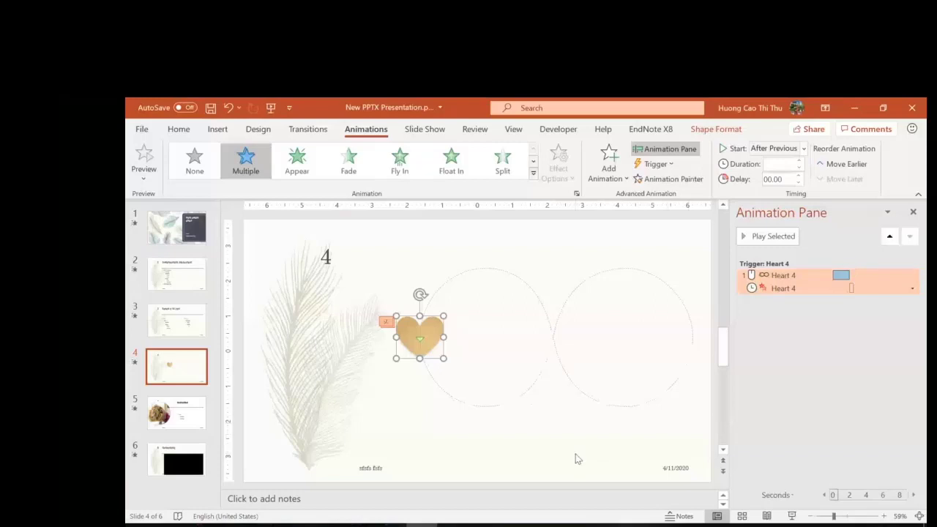
# Replace the feather design with the plain white Office theme from the Design themes gallery.
pyautogui.click(570, 454)
pyautogui.click(197, 471)
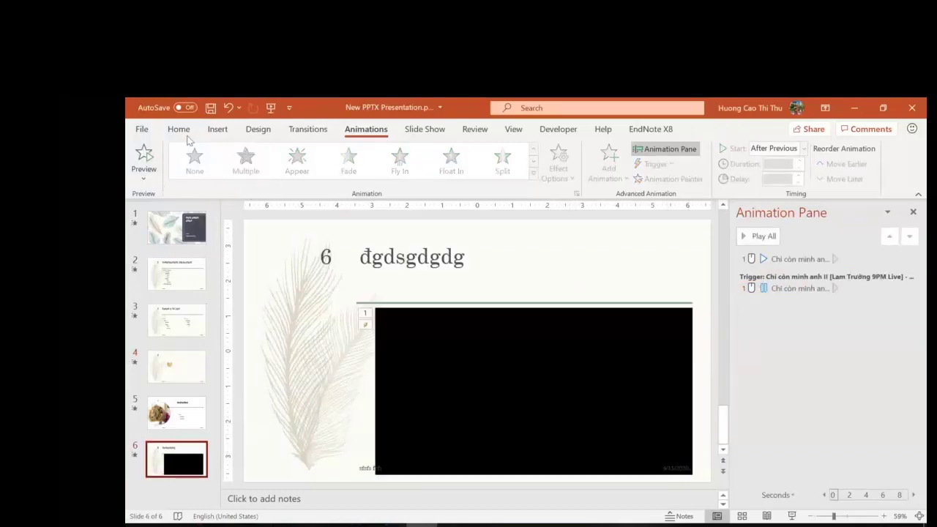
pyautogui.click(306, 129)
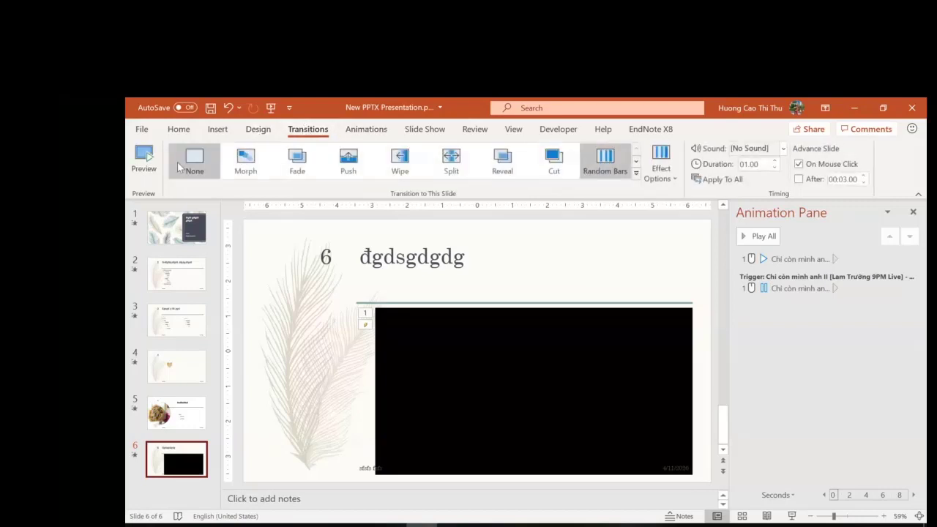
pyautogui.click(257, 129)
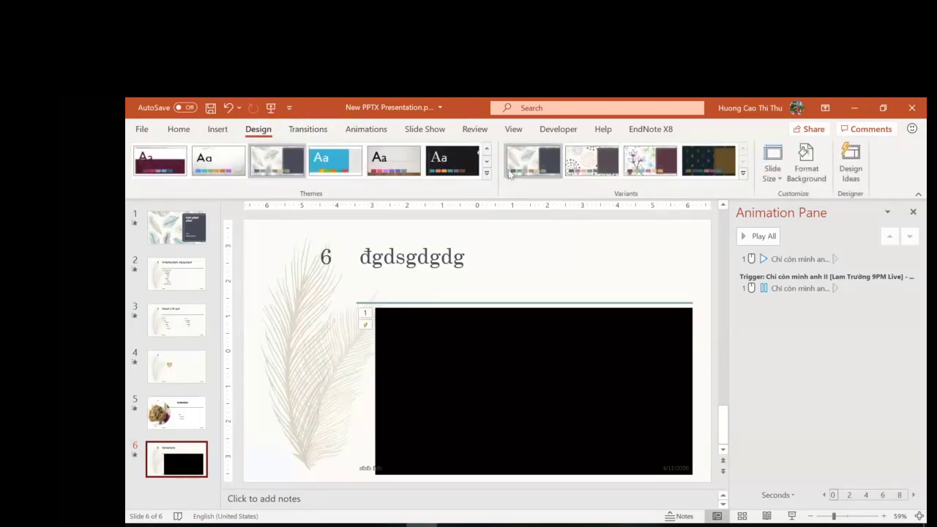
pyautogui.click(487, 173)
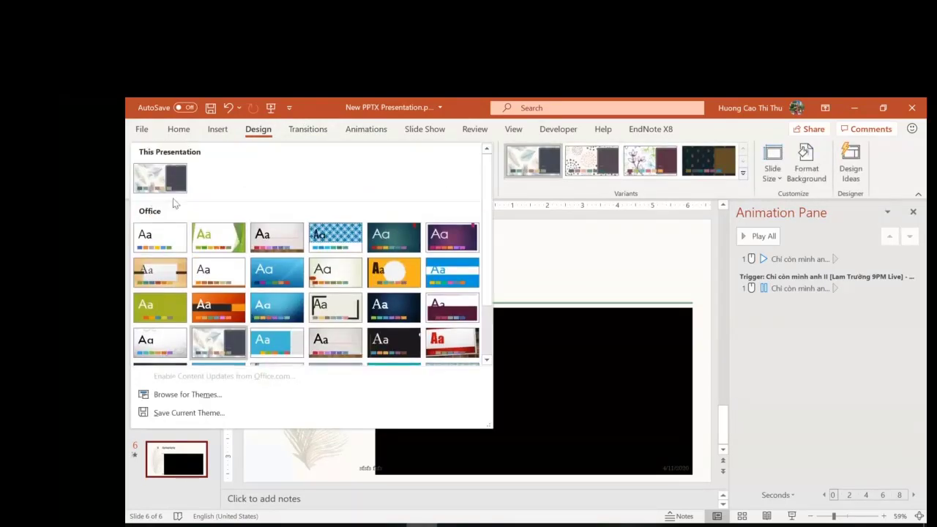
pyautogui.click(169, 249)
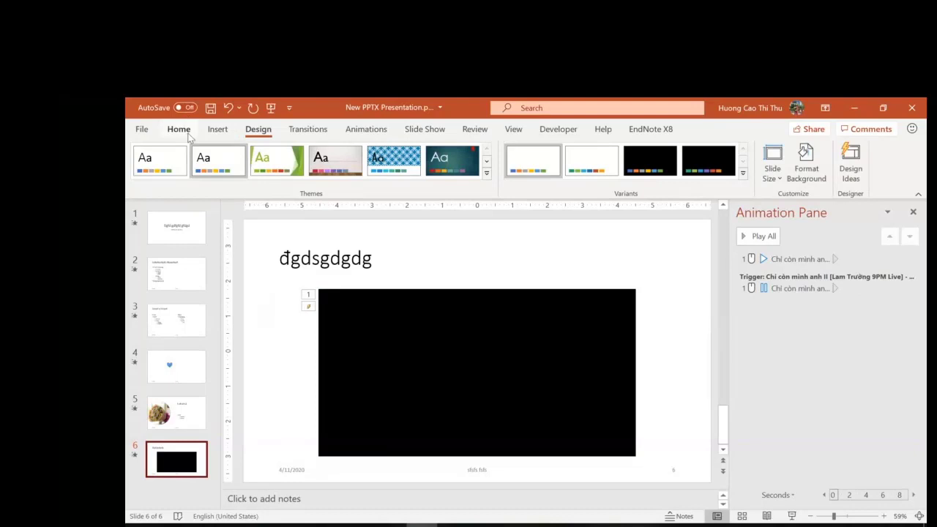
# Close the Animation Pane, insert a Blank layout slide 7, then switch to the Teams Meeting window.
pyautogui.click(913, 211)
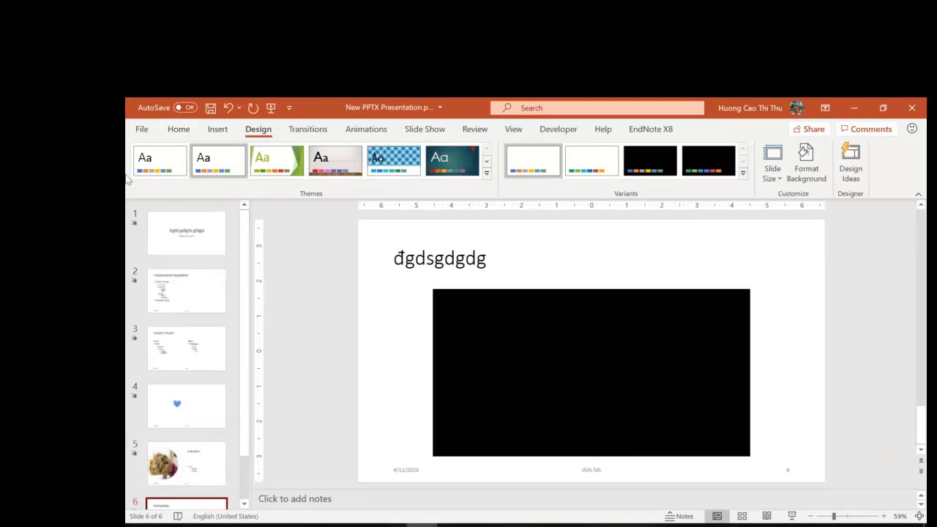
pyautogui.click(217, 129)
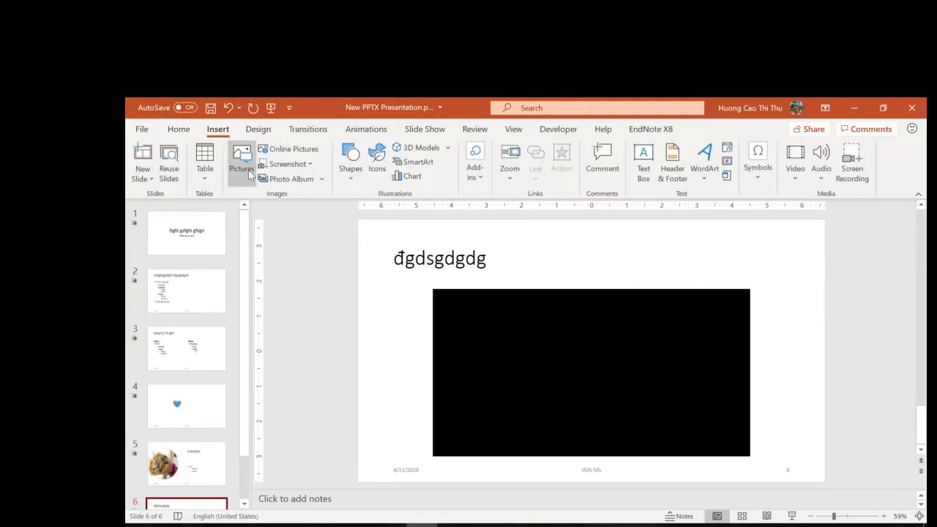
pyautogui.click(143, 175)
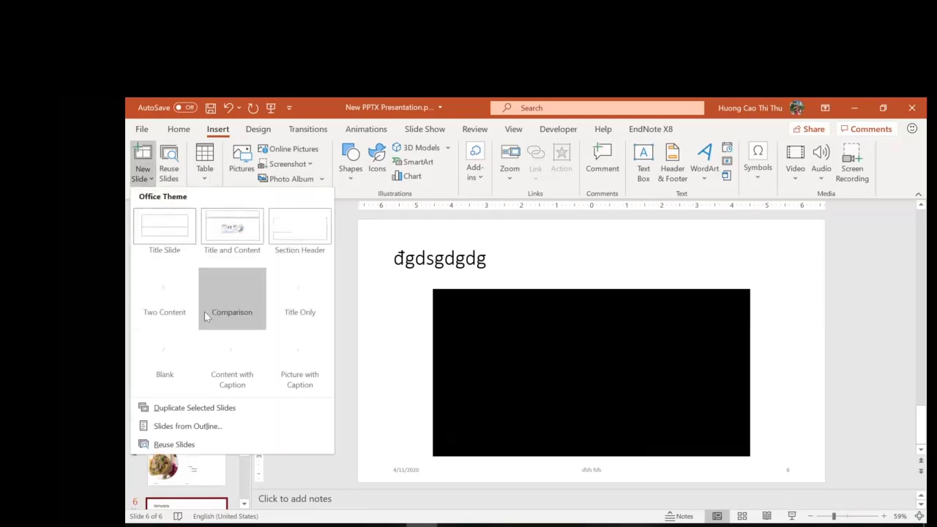
pyautogui.click(165, 350)
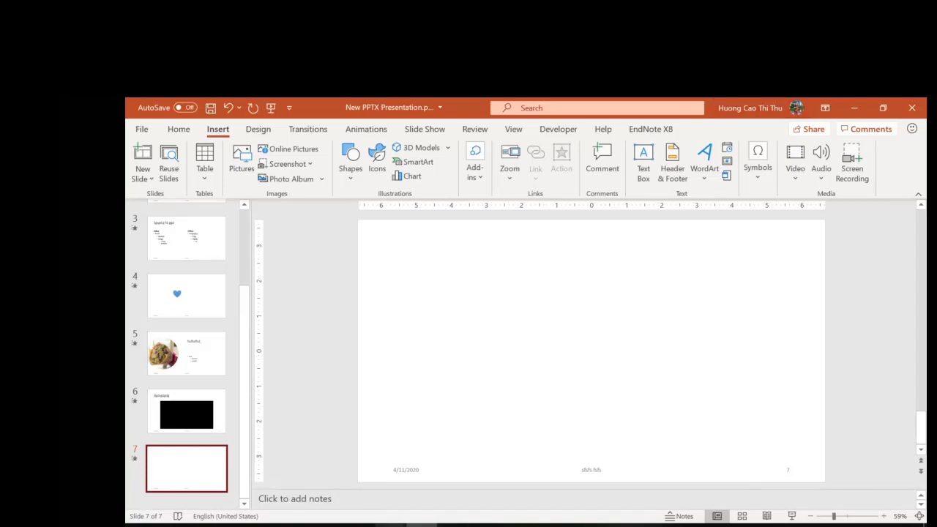
pyautogui.moveTo(406, 525)
pyautogui.click(392, 499)
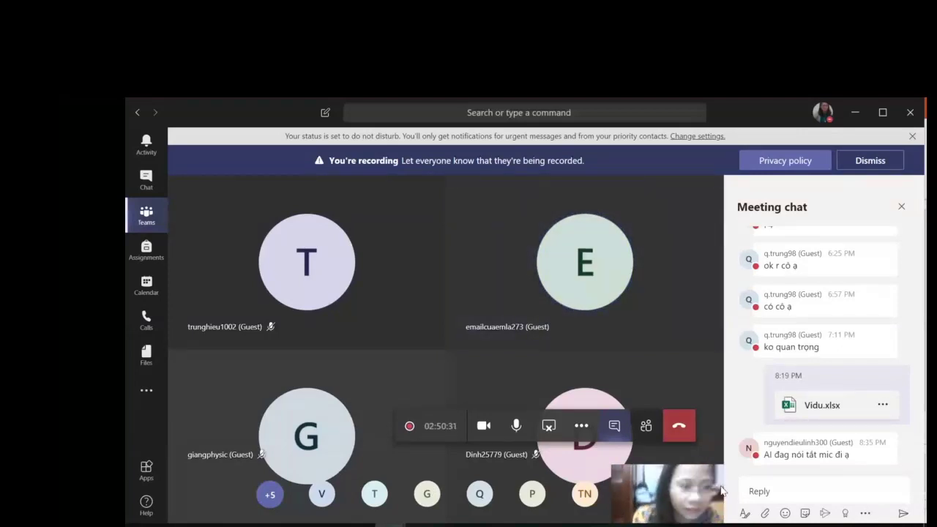
pyautogui.hotkey('alt', 'Tab')
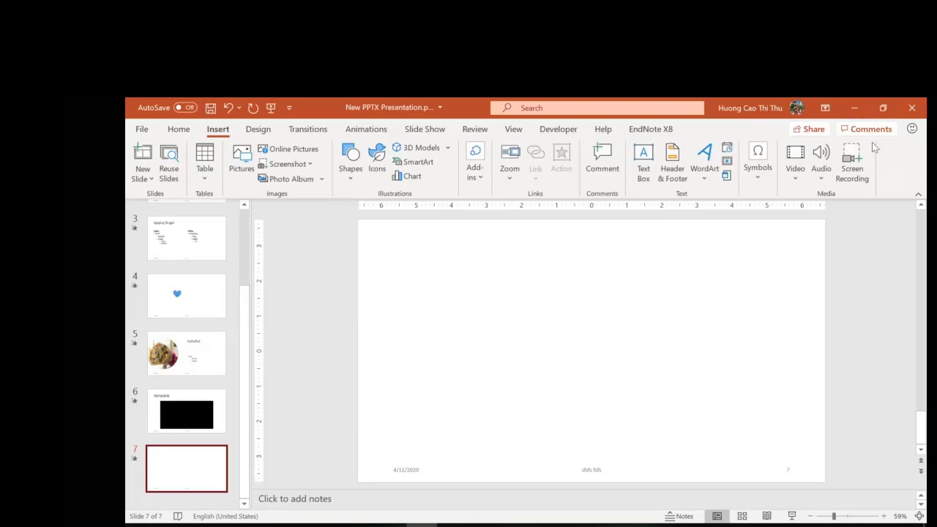
pyautogui.click(860, 109)
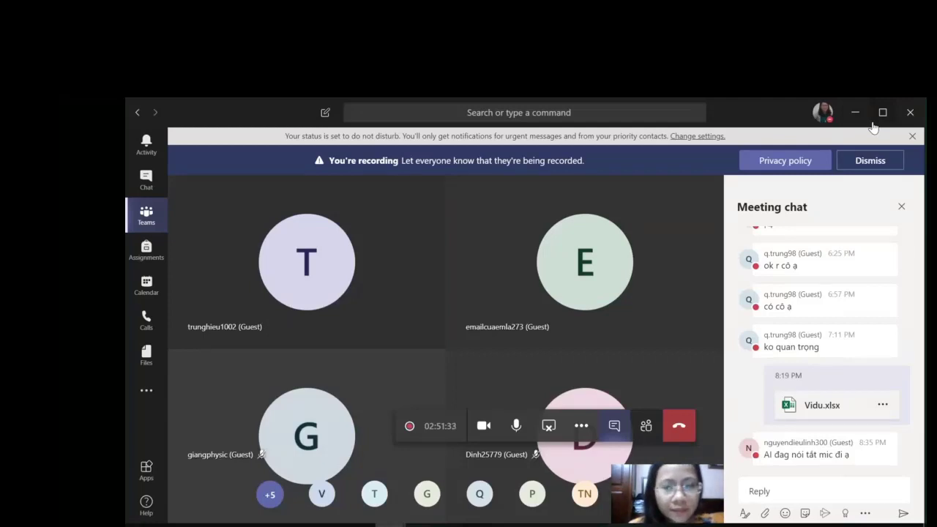
pyautogui.click(792, 490)
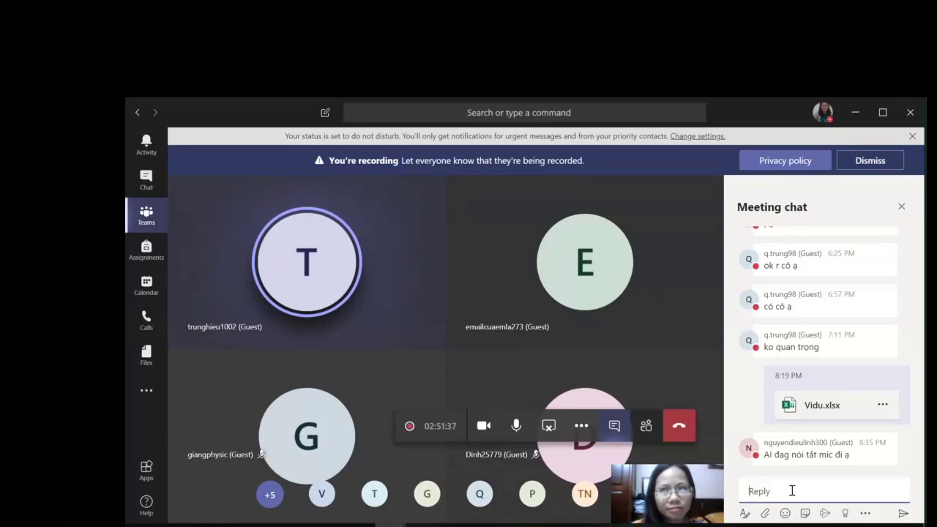